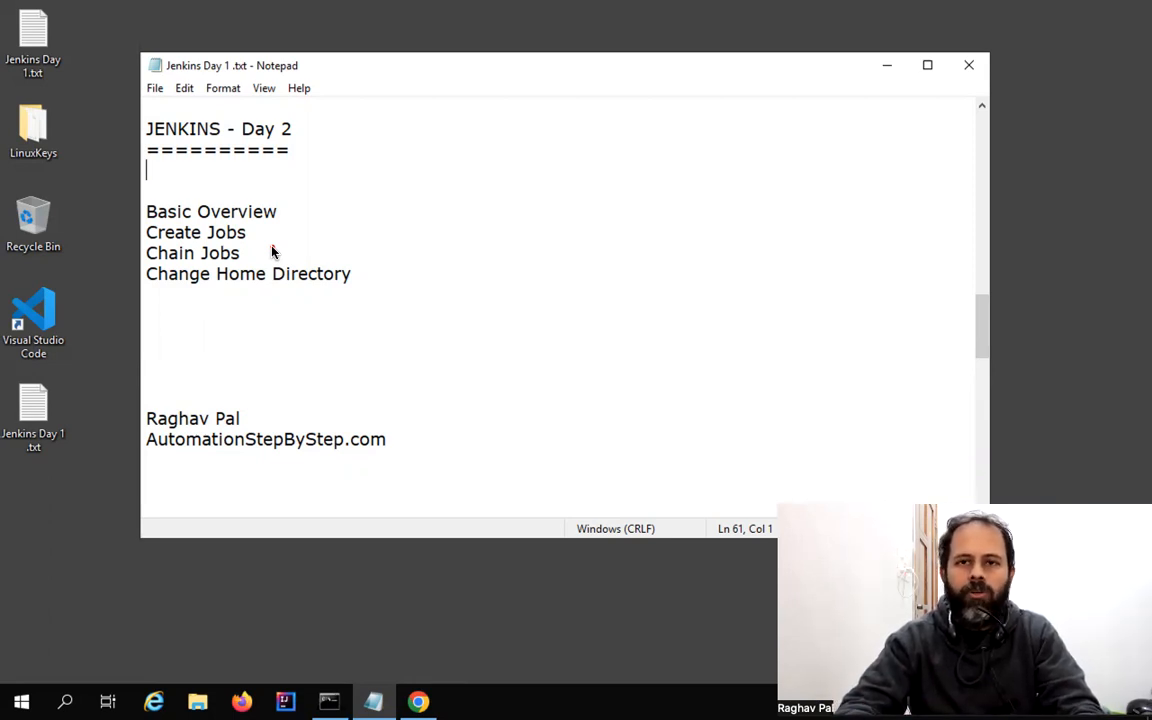
drag(134, 244, 303, 266)
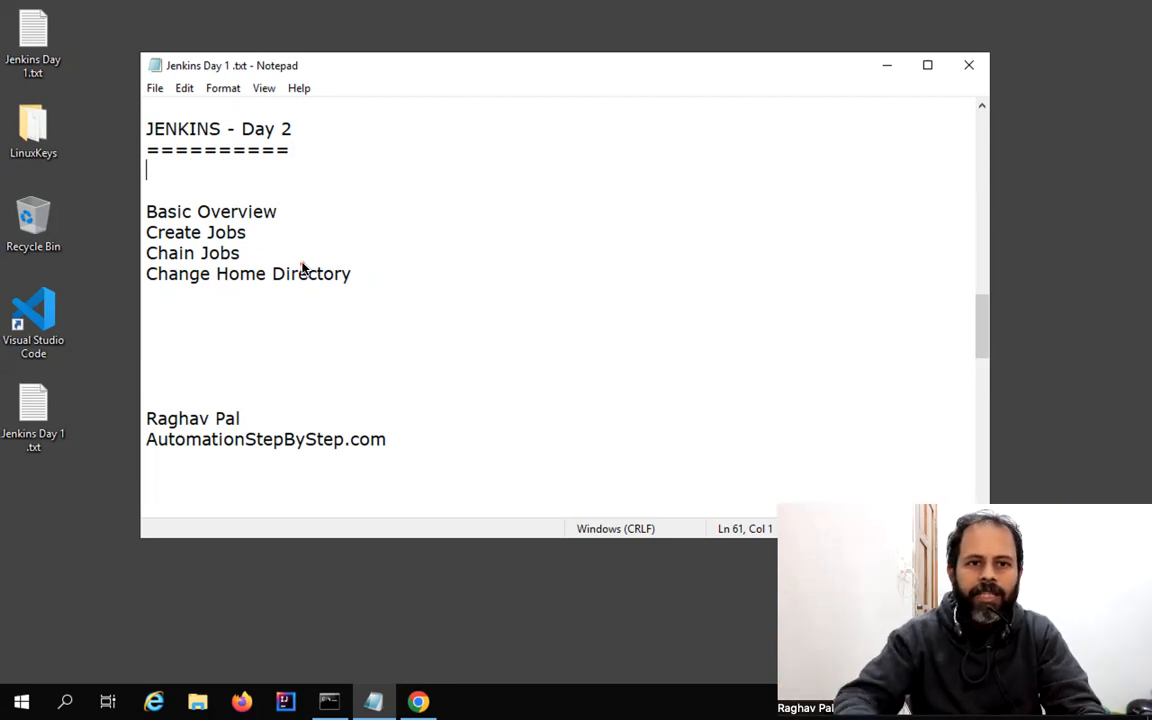
mouse_move(129, 262)
mouse_down()
mouse_move(352, 275)
mouse_move(397, 290)
mouse_up()
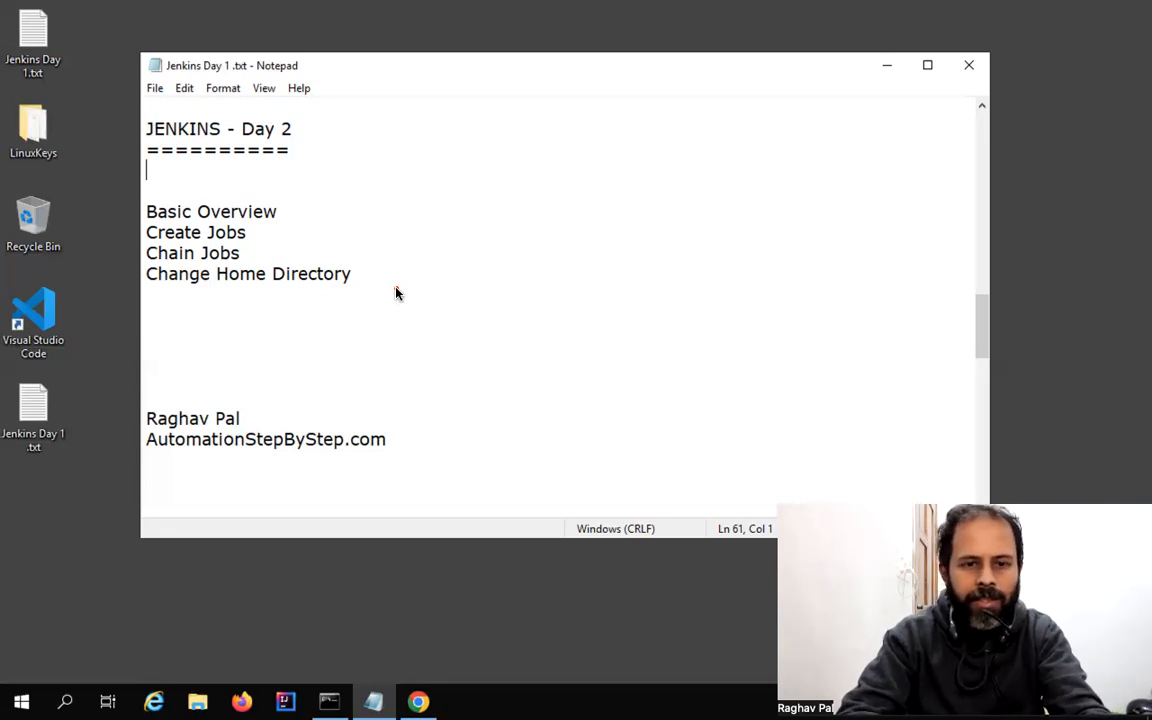
Check the Jenkins server console in Command Prompt, the localhost:9191 dashboard in Chrome and the Day 2 topic list in Notepad
click(418, 700)
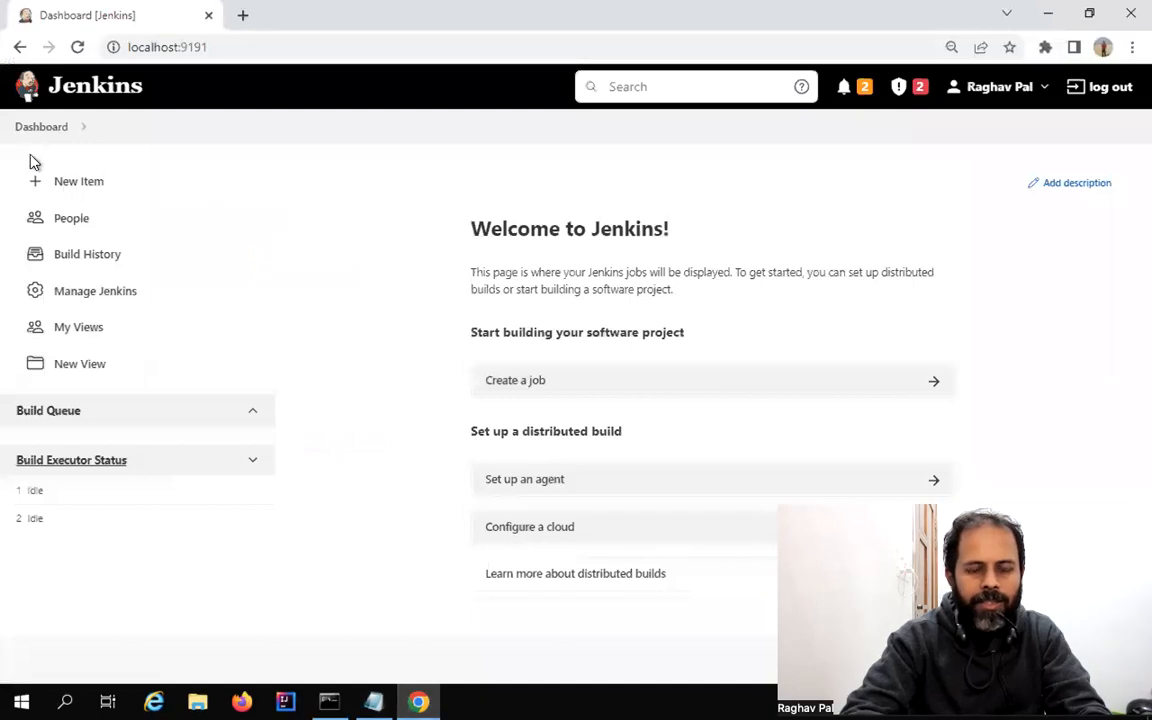
click(329, 700)
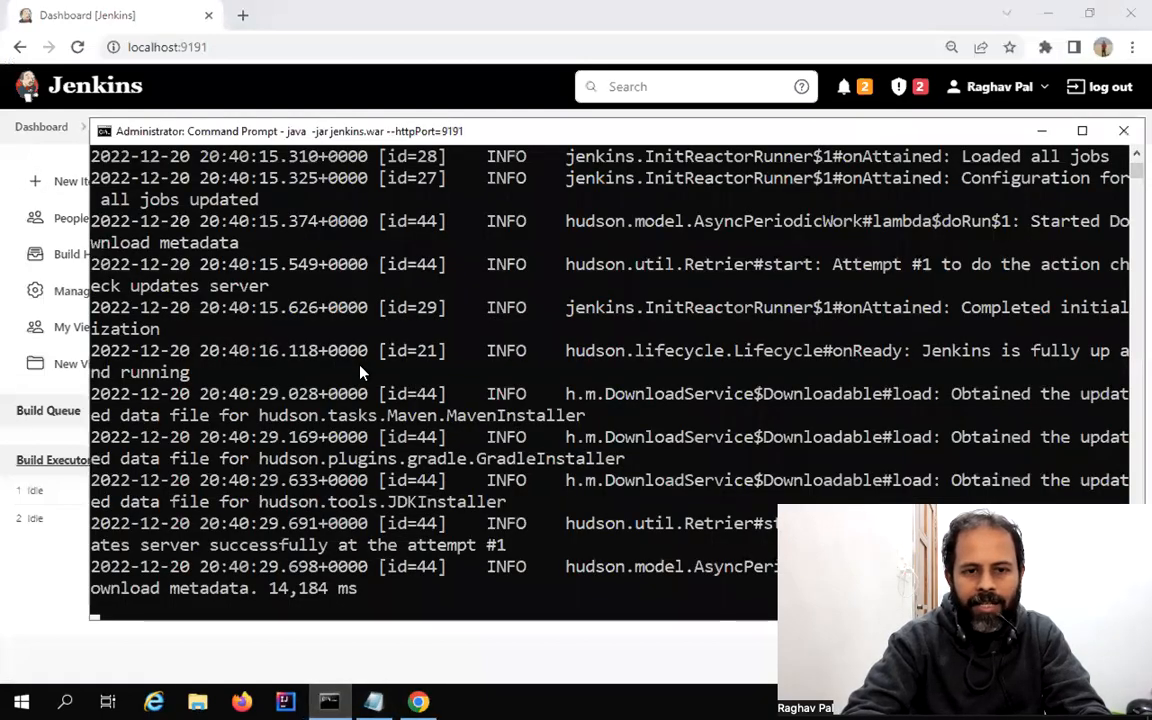
click(467, 48)
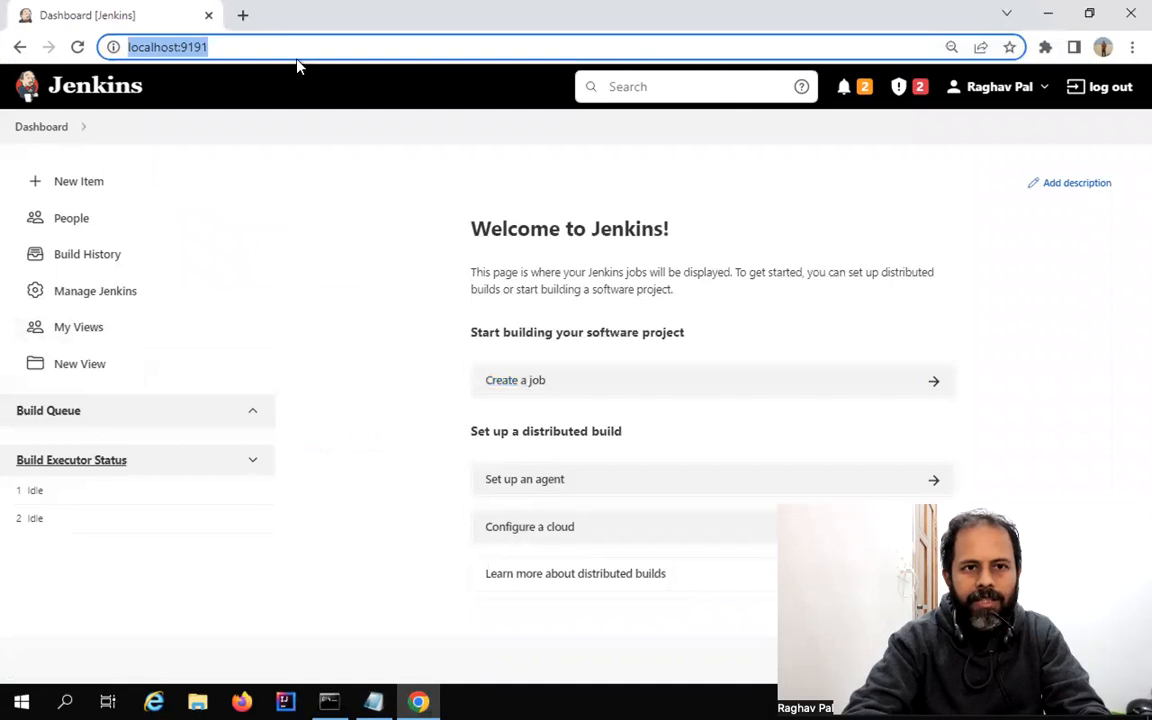
click(210, 48)
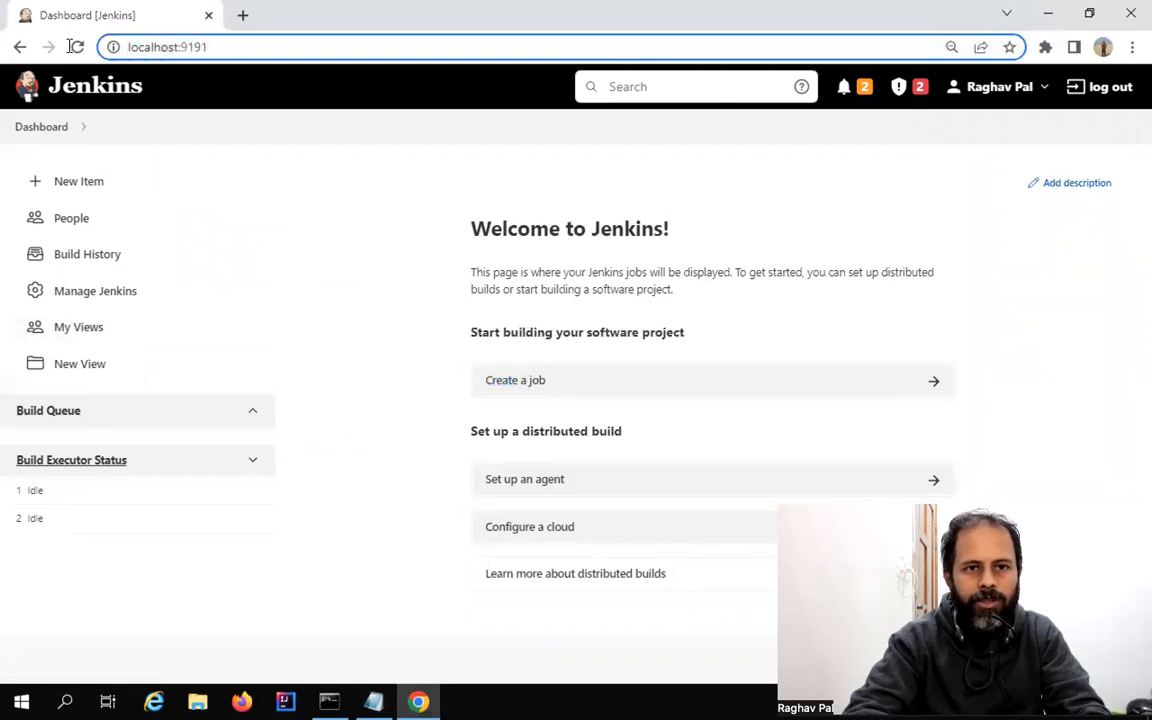
key(ctrl+a)
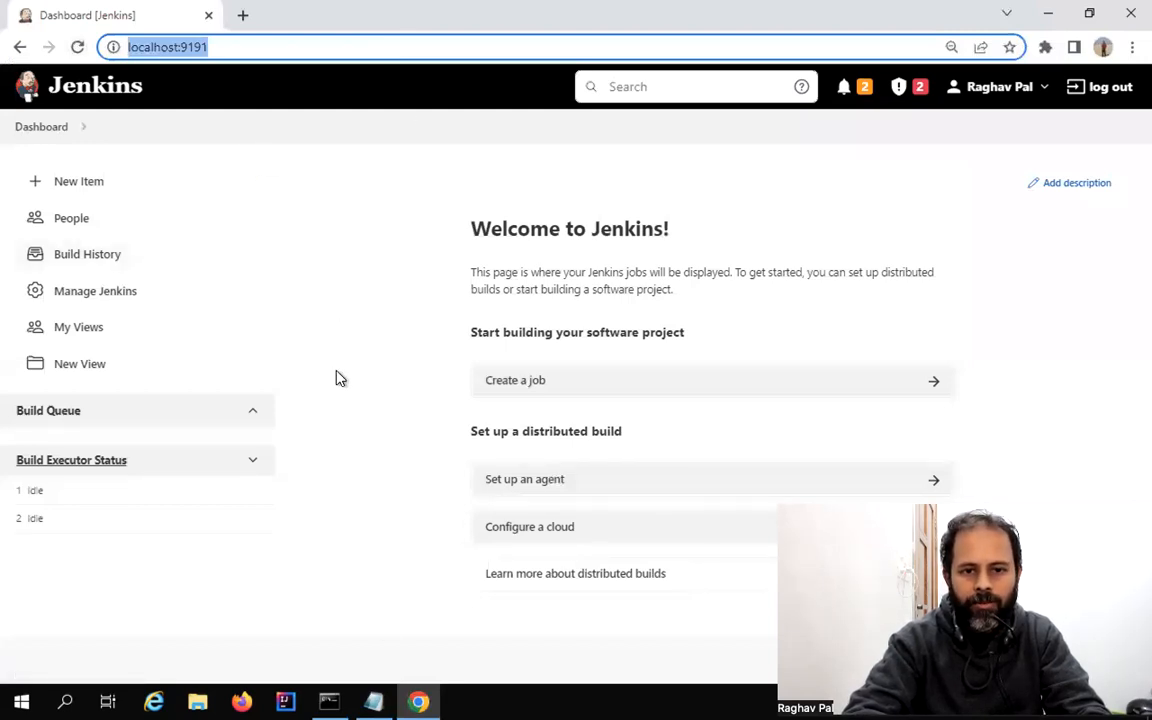
click(372, 699)
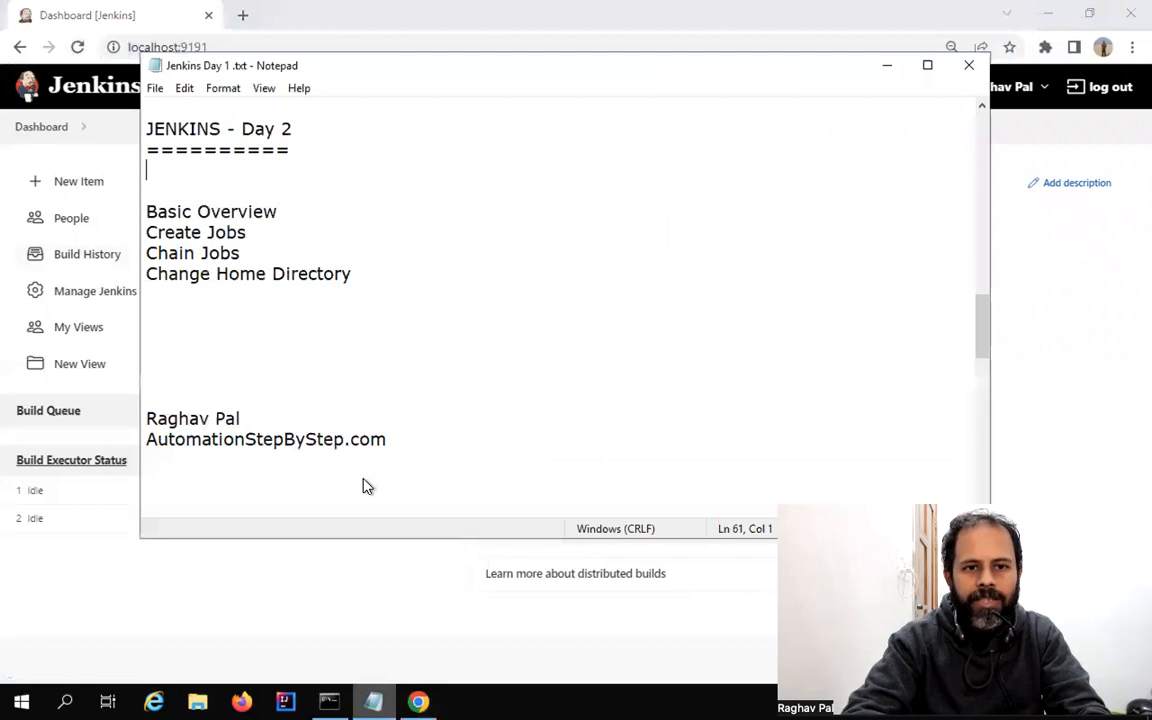
click(1021, 153)
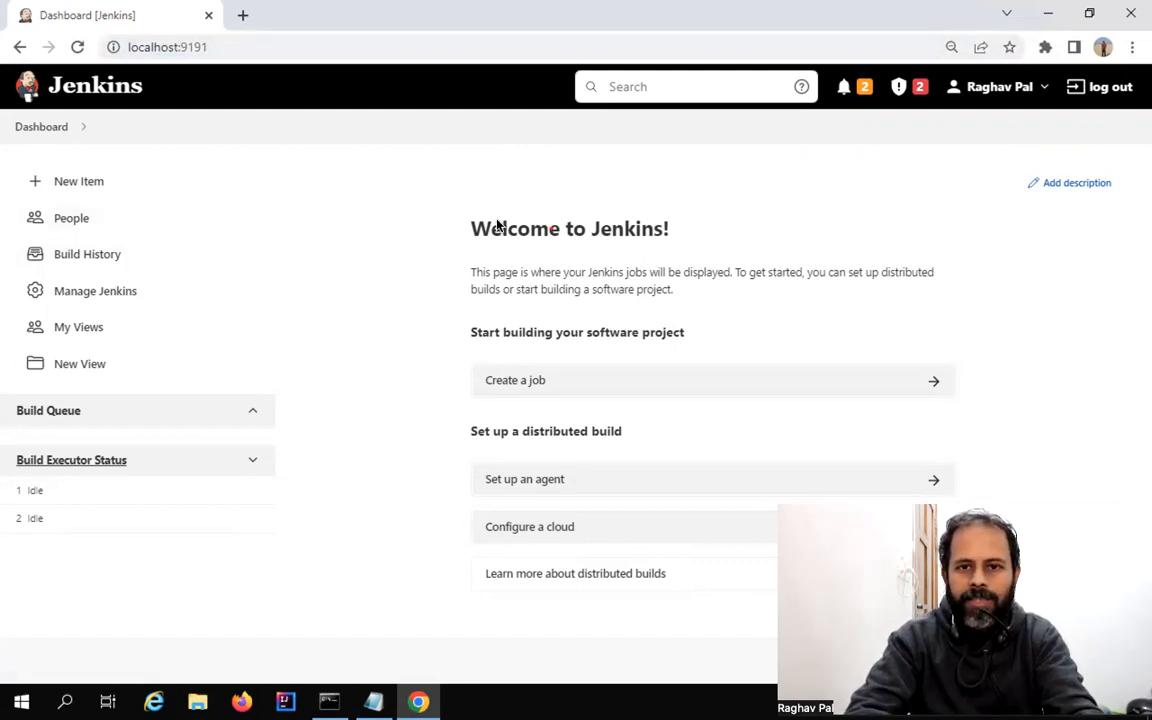
Examine the Jenkins dashboard's welcome text, job creation option, navigation entries, logo and search field
drag(460, 205, 757, 242)
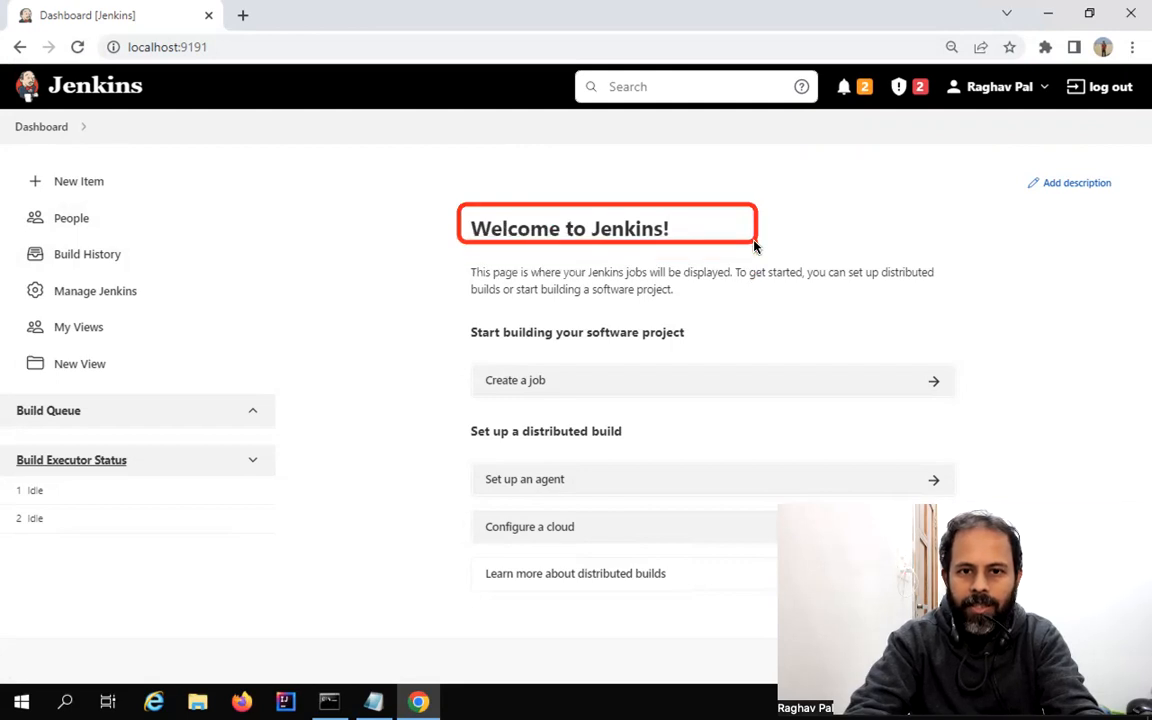
mouse_move(463, 257)
mouse_down()
mouse_move(671, 301)
mouse_move(958, 302)
mouse_up()
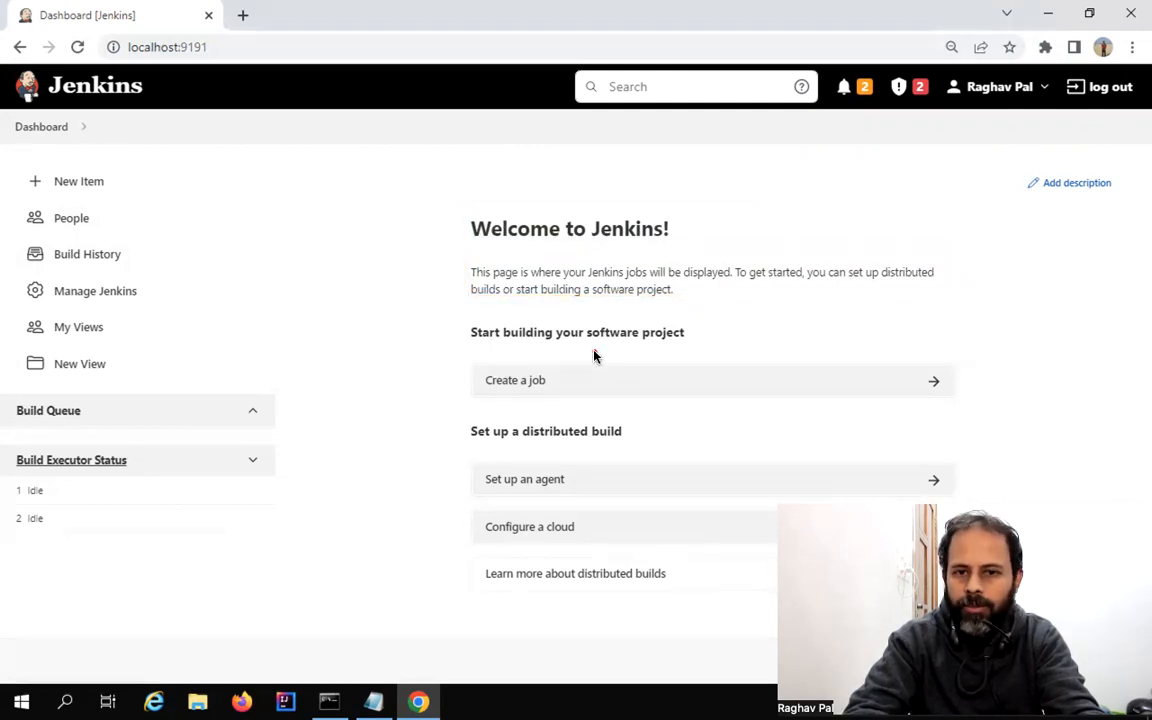
mouse_move(468, 363)
mouse_down()
mouse_move(964, 437)
mouse_move(979, 414)
mouse_move(959, 407)
mouse_up()
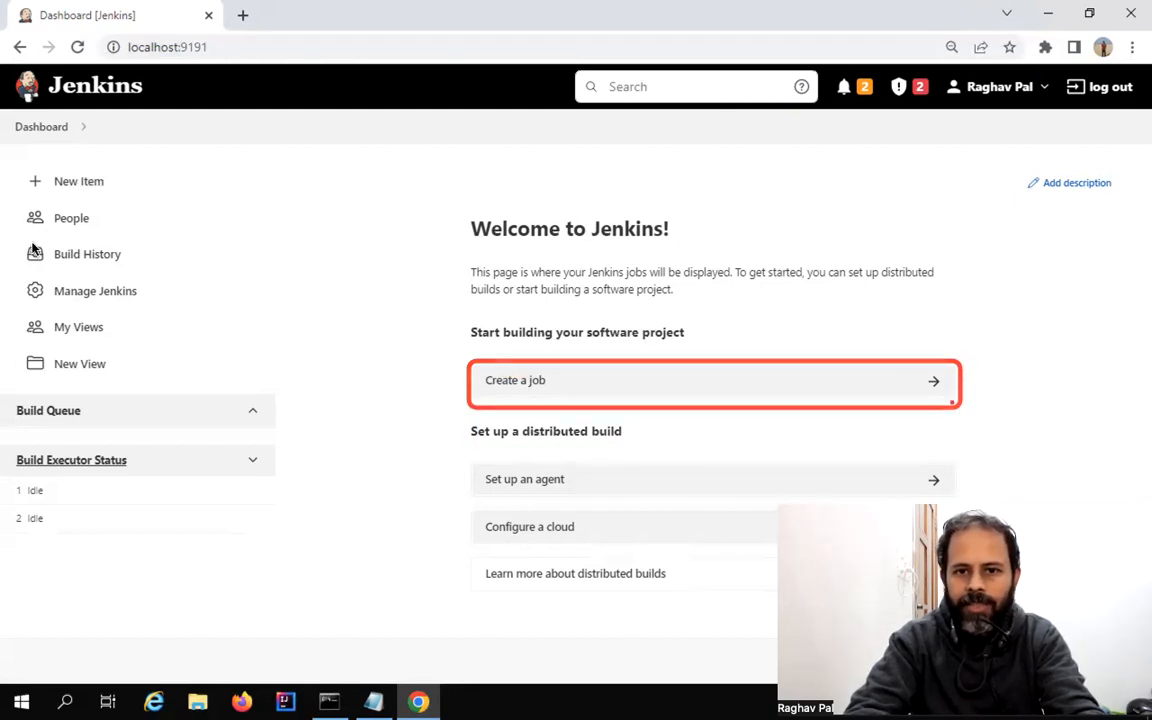
drag(8, 159, 170, 196)
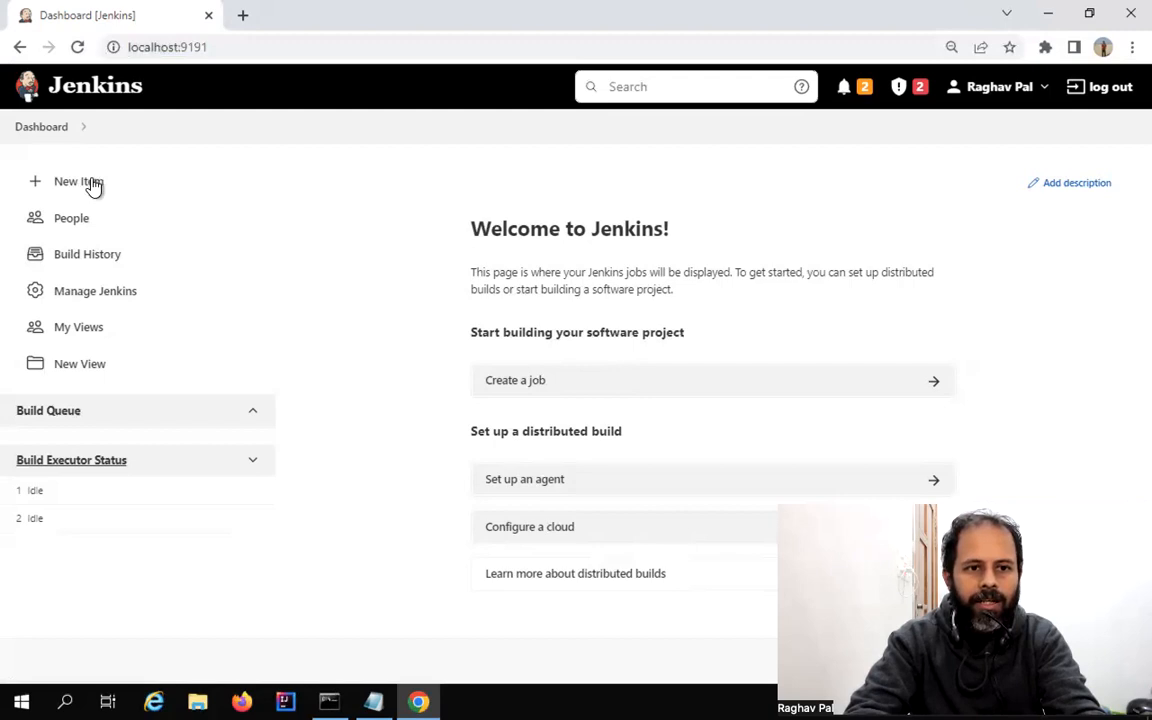
drag(12, 155, 135, 277)
mouse_move(12, 200)
mouse_down()
mouse_move(172, 249)
mouse_move(175, 385)
mouse_up()
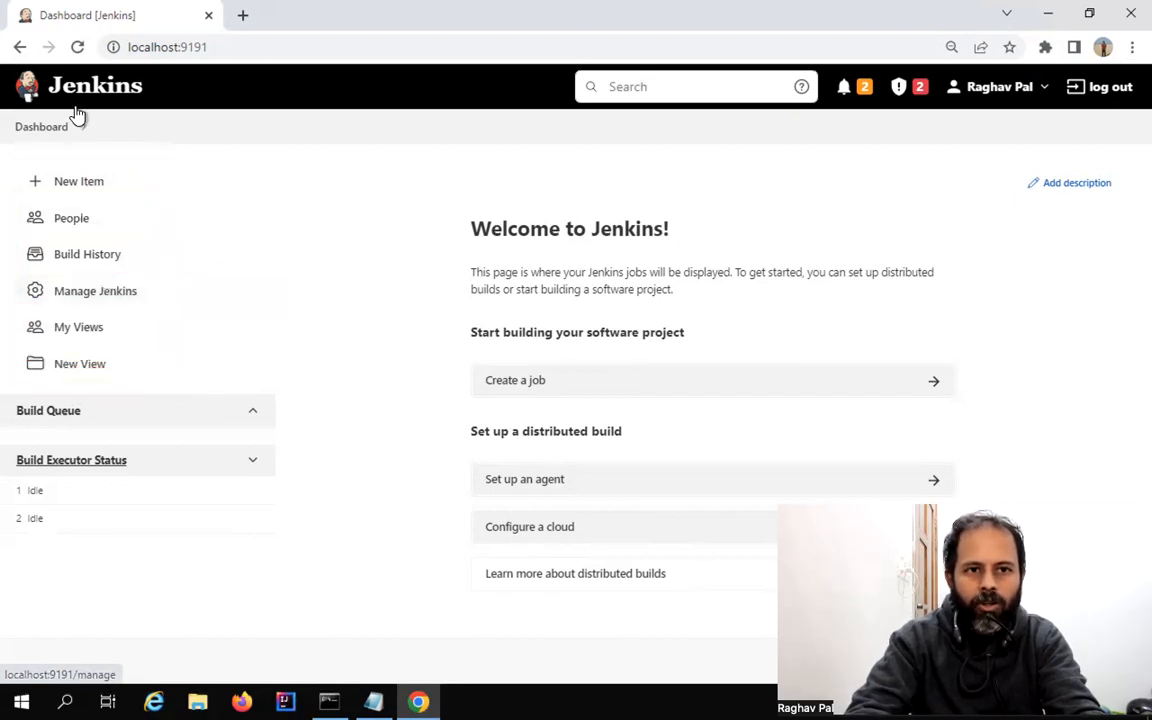
drag(8, 70, 183, 105)
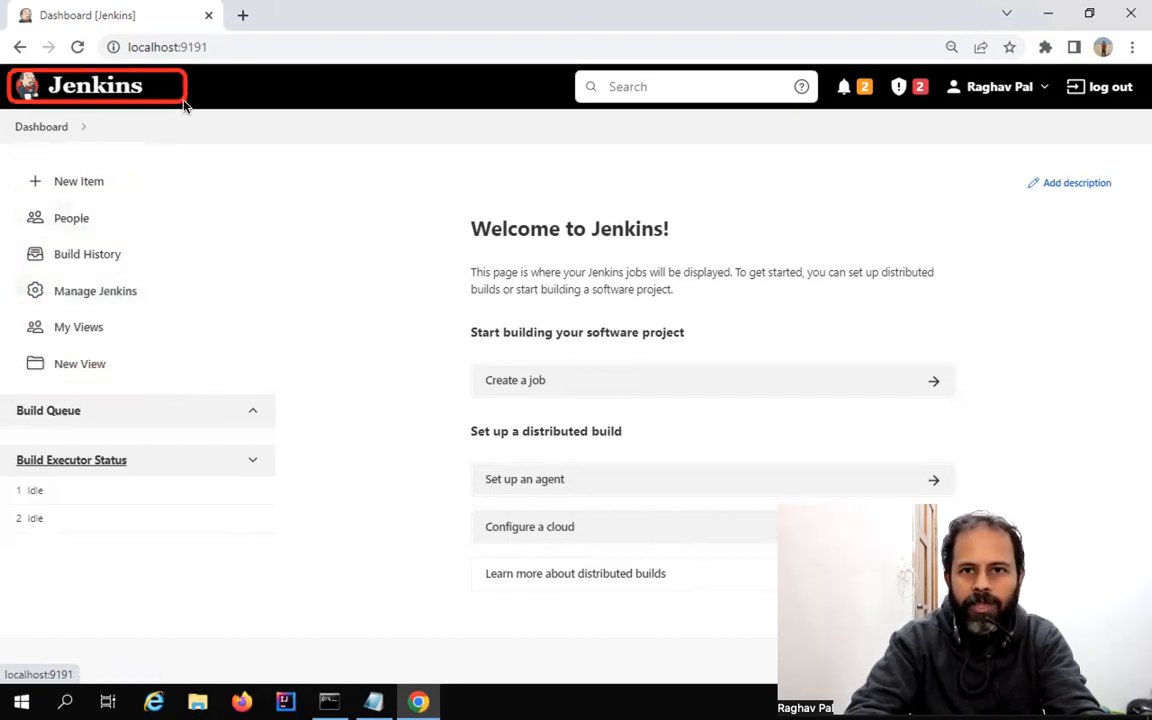
drag(571, 71, 818, 113)
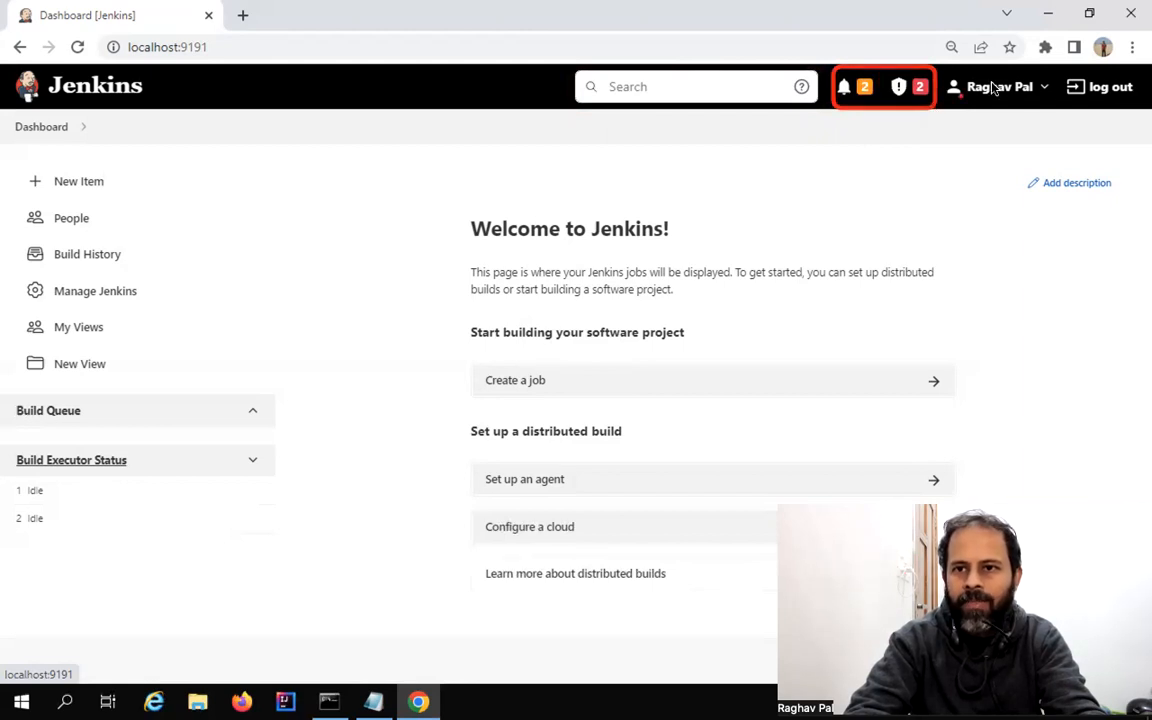
View the signed-in user's profile, Configure page and My Views, and return to the Jenkins dashboard
click(1045, 91)
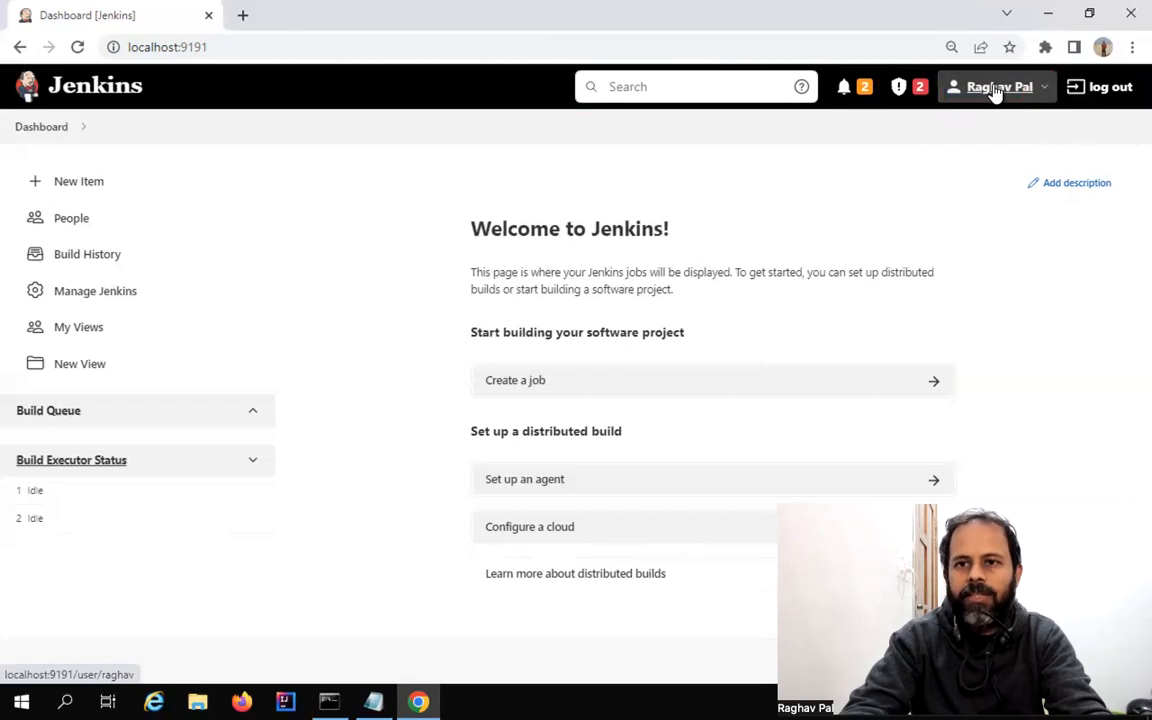
click(995, 88)
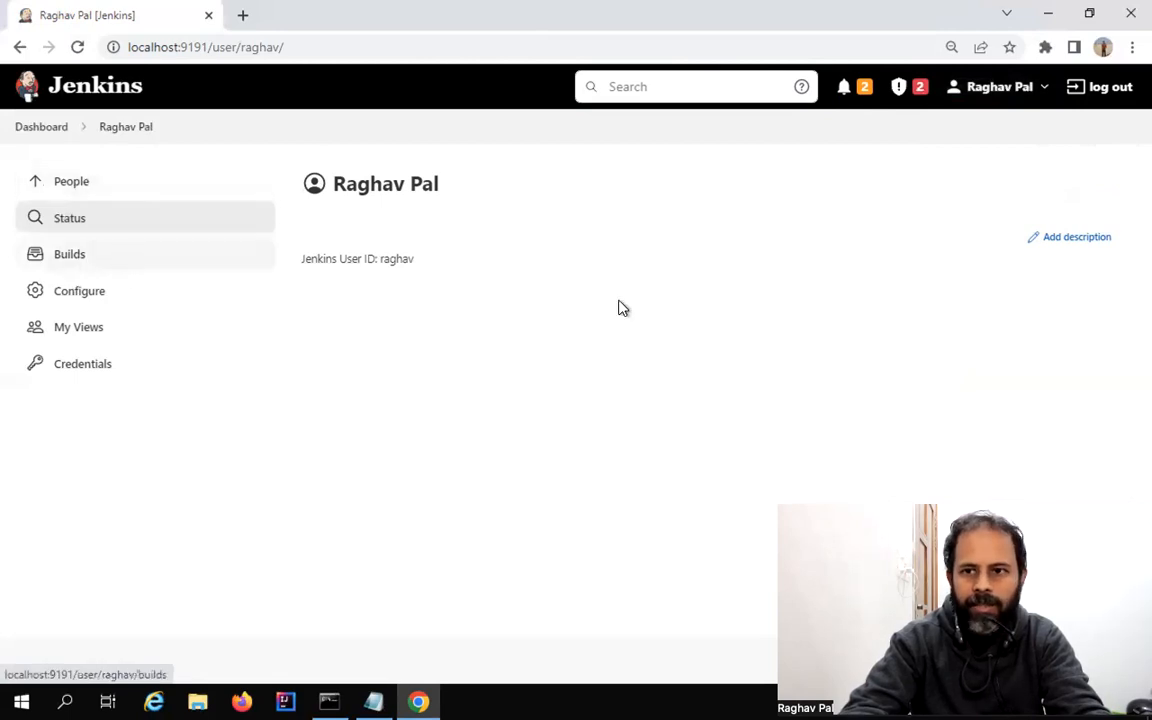
click(60, 294)
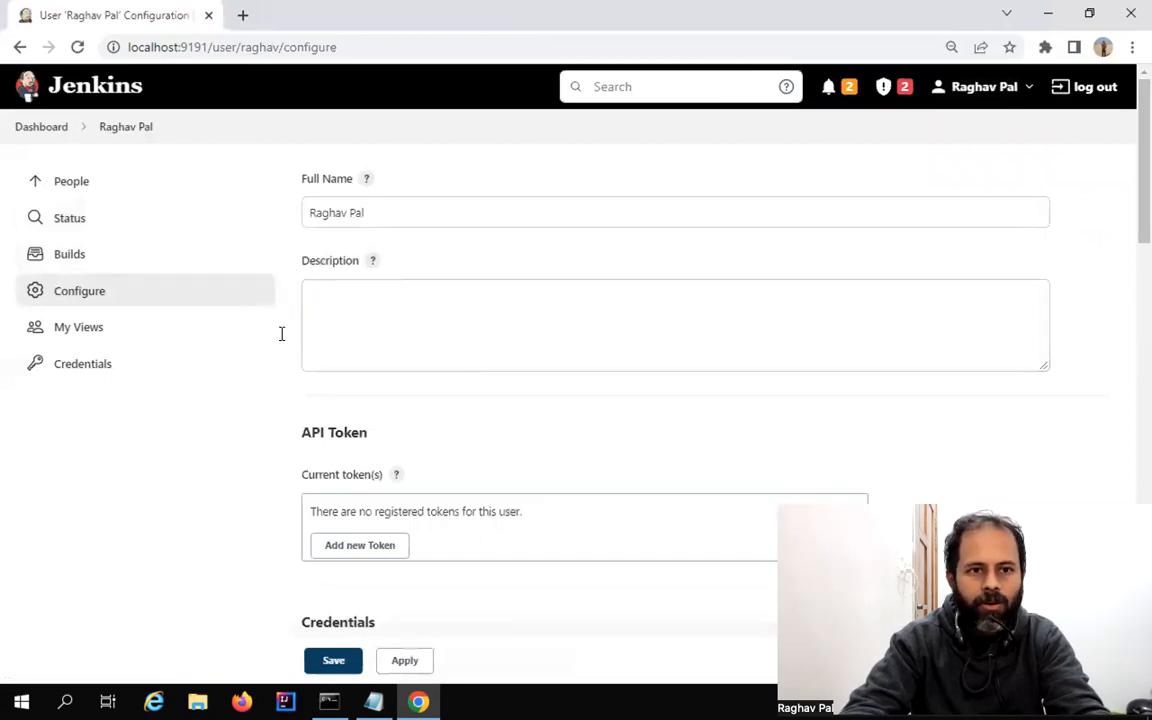
click(76, 330)
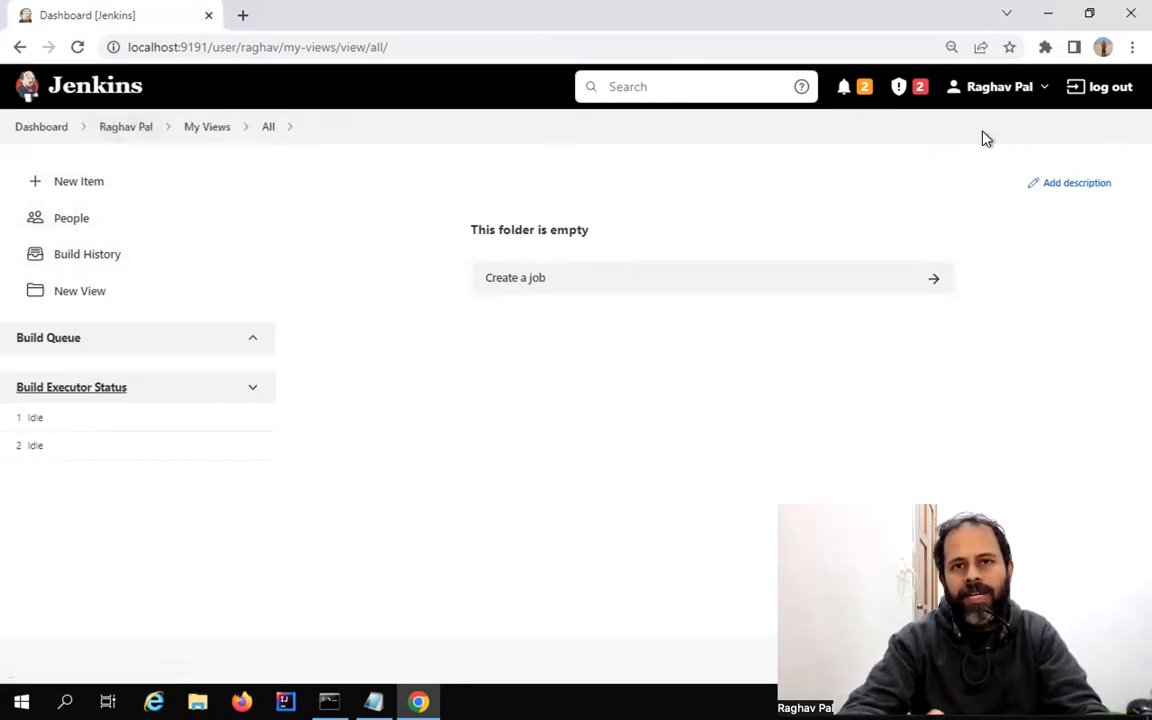
click(41, 130)
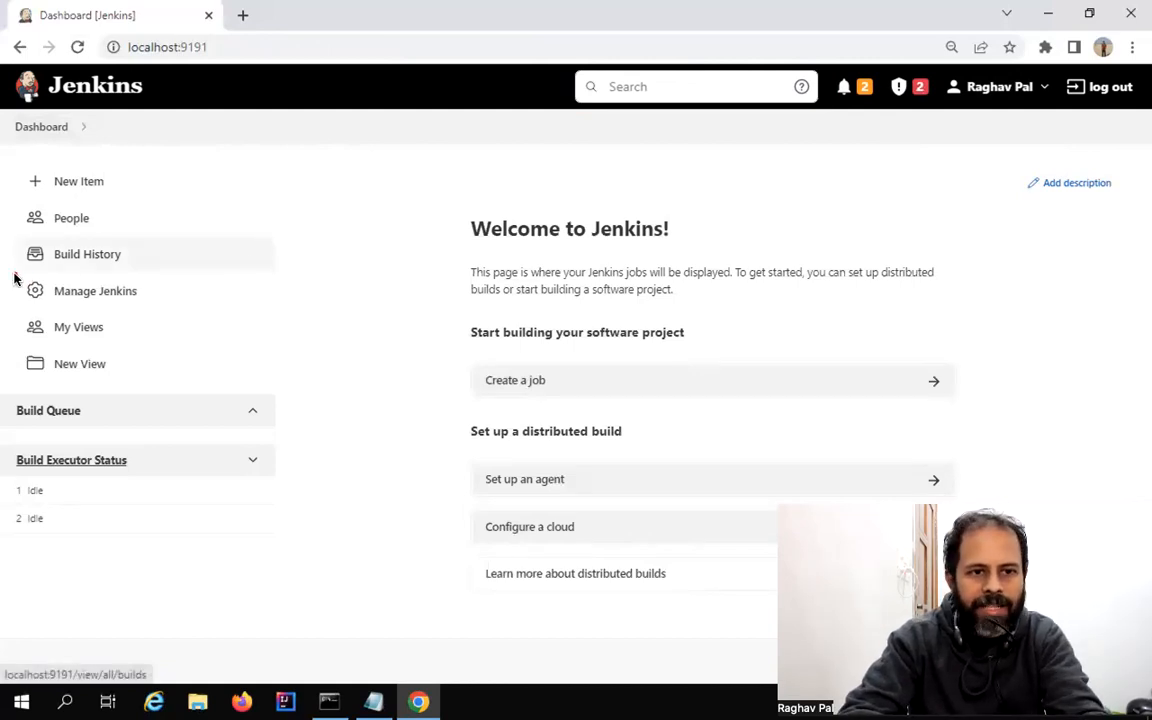
Open Manage Jenkins and examine the System Configuration options, from Configure System and Manage Plugins to Install as Windows Service
click(116, 292)
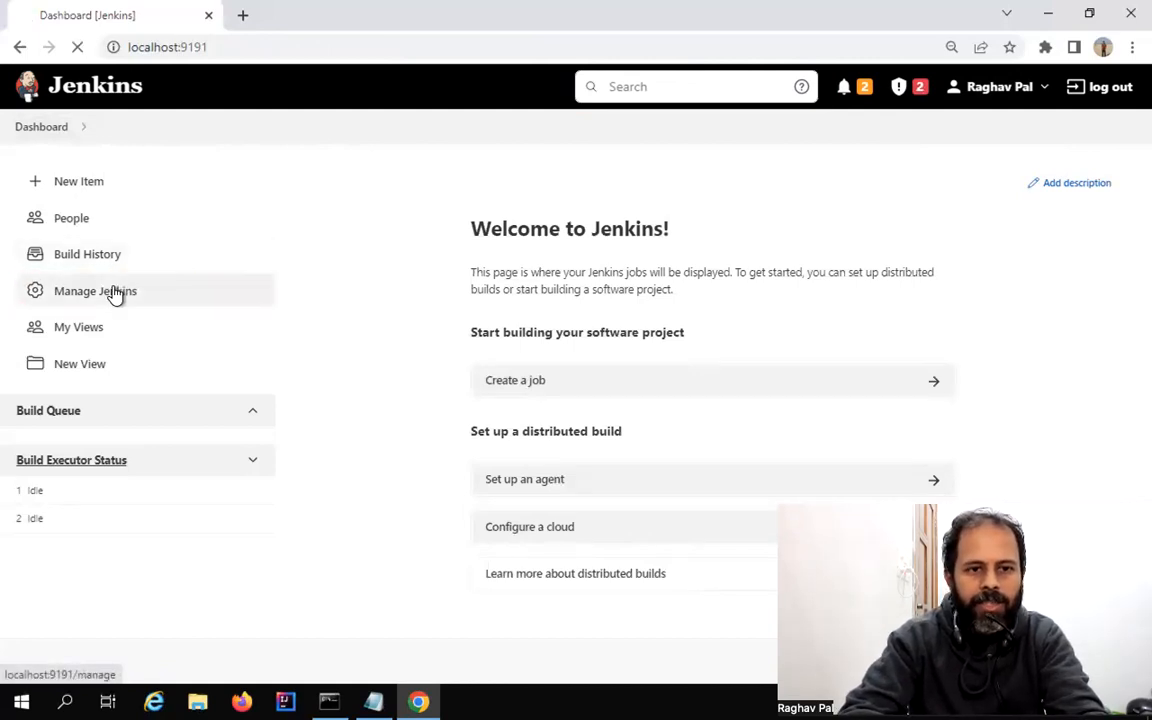
scroll(605, 308, down, 1)
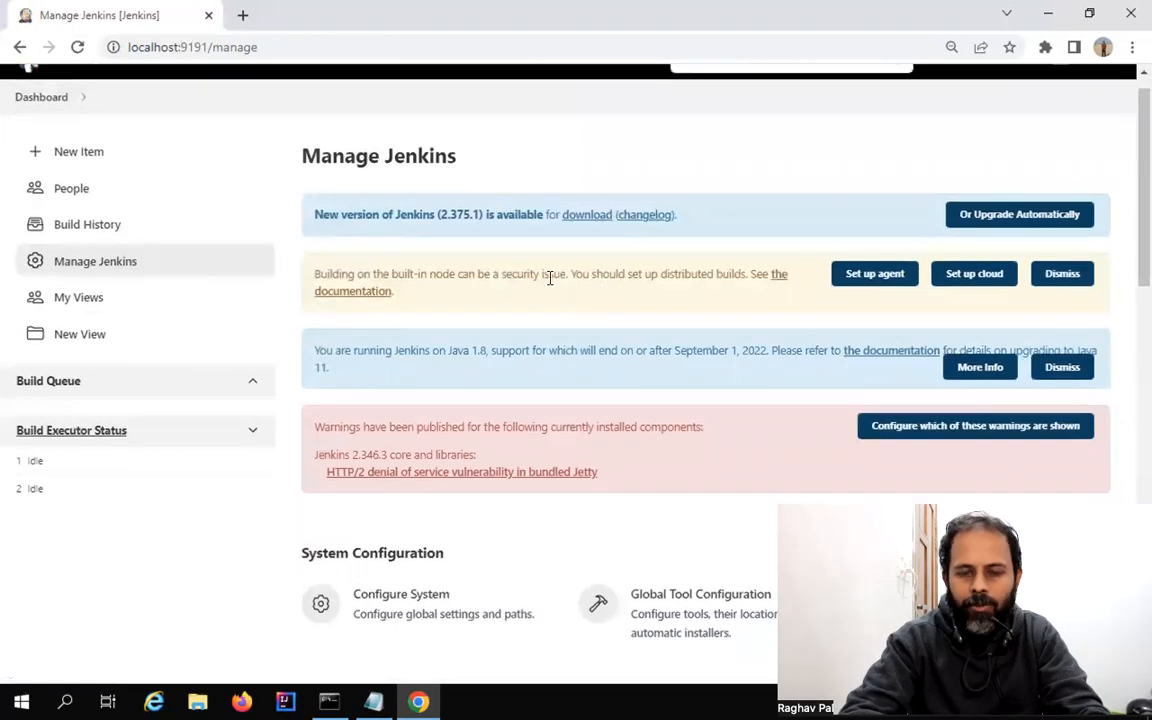
scroll(568, 365, down, 3)
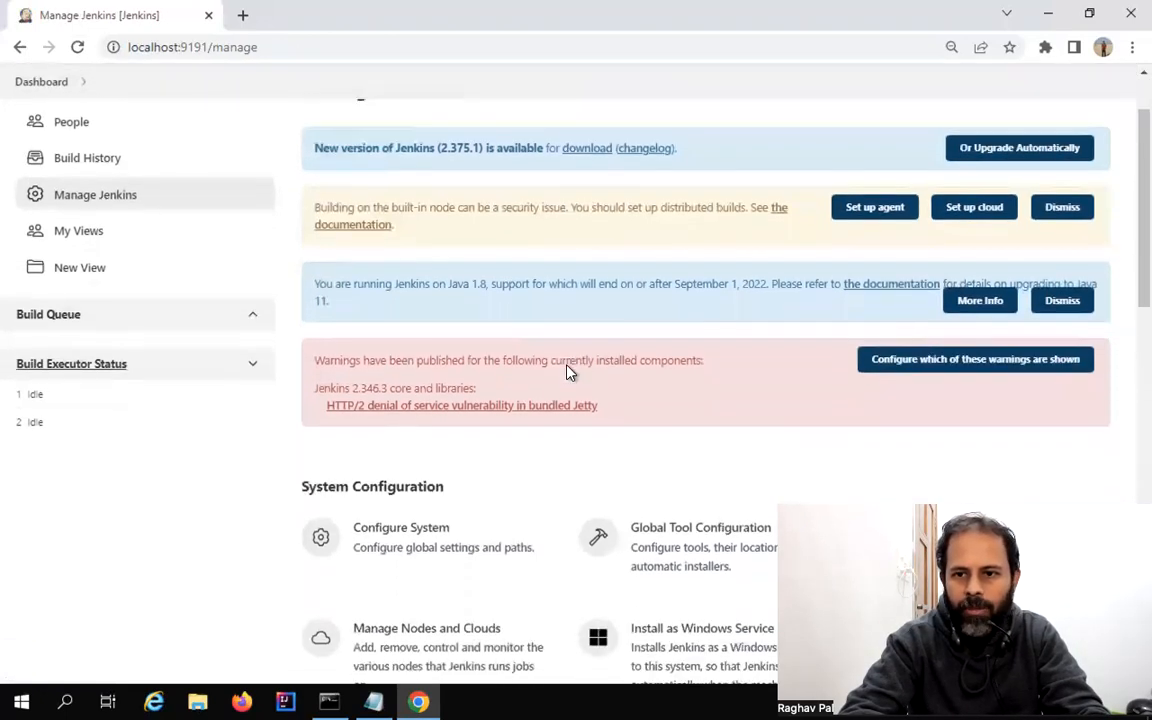
scroll(568, 373, down, 5)
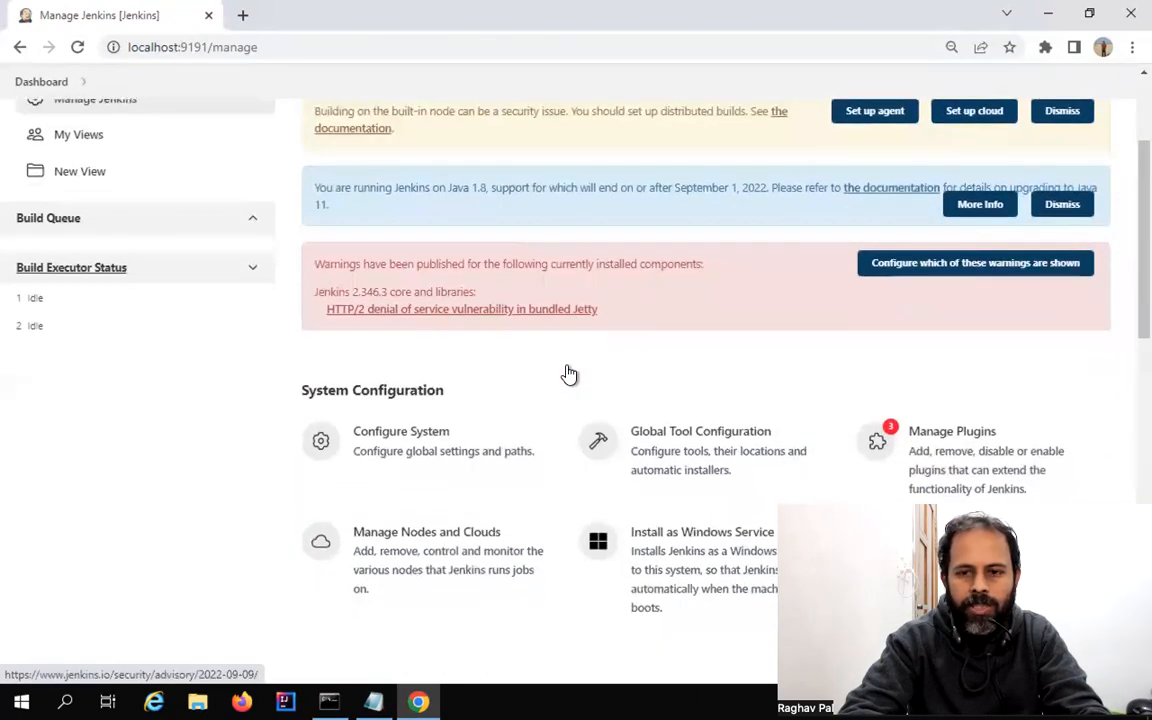
scroll(568, 373, down, 1)
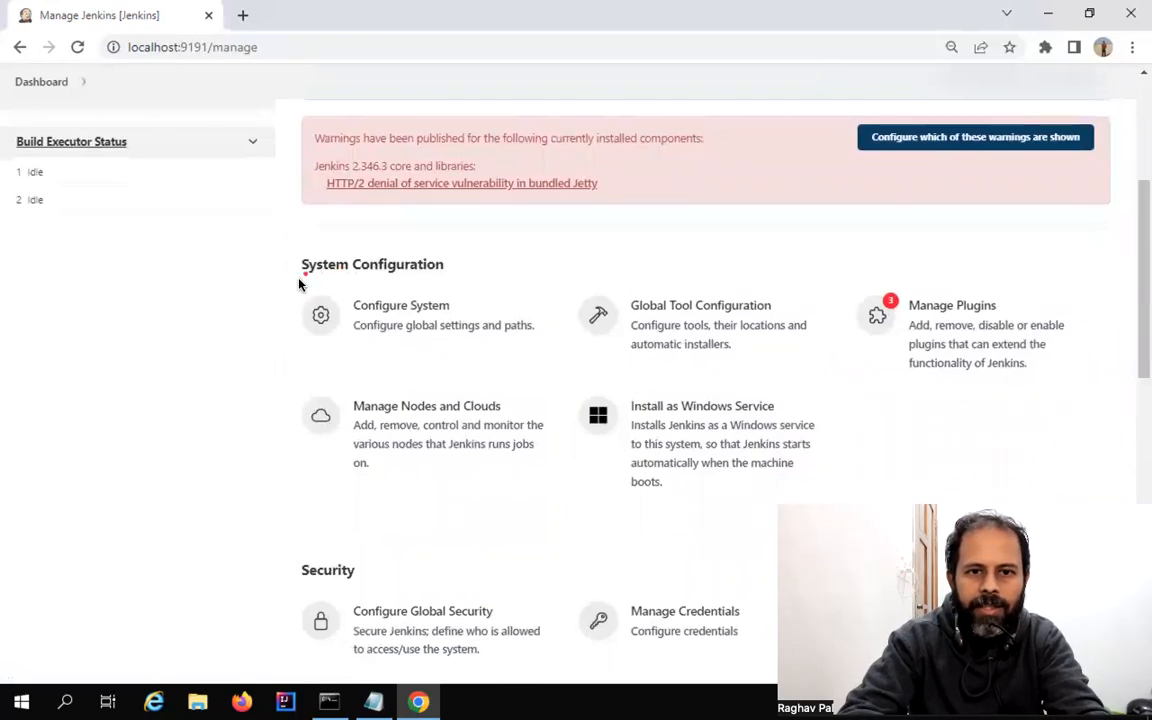
drag(296, 290, 532, 352)
drag(641, 305, 789, 366)
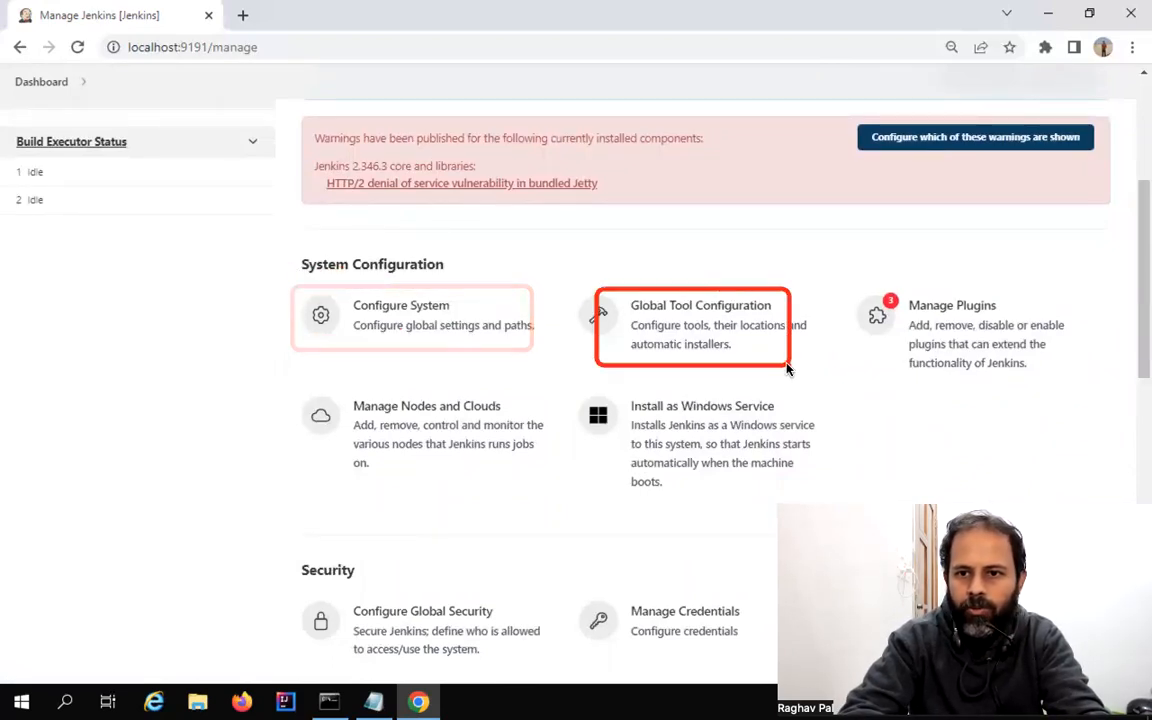
drag(872, 284, 1080, 400)
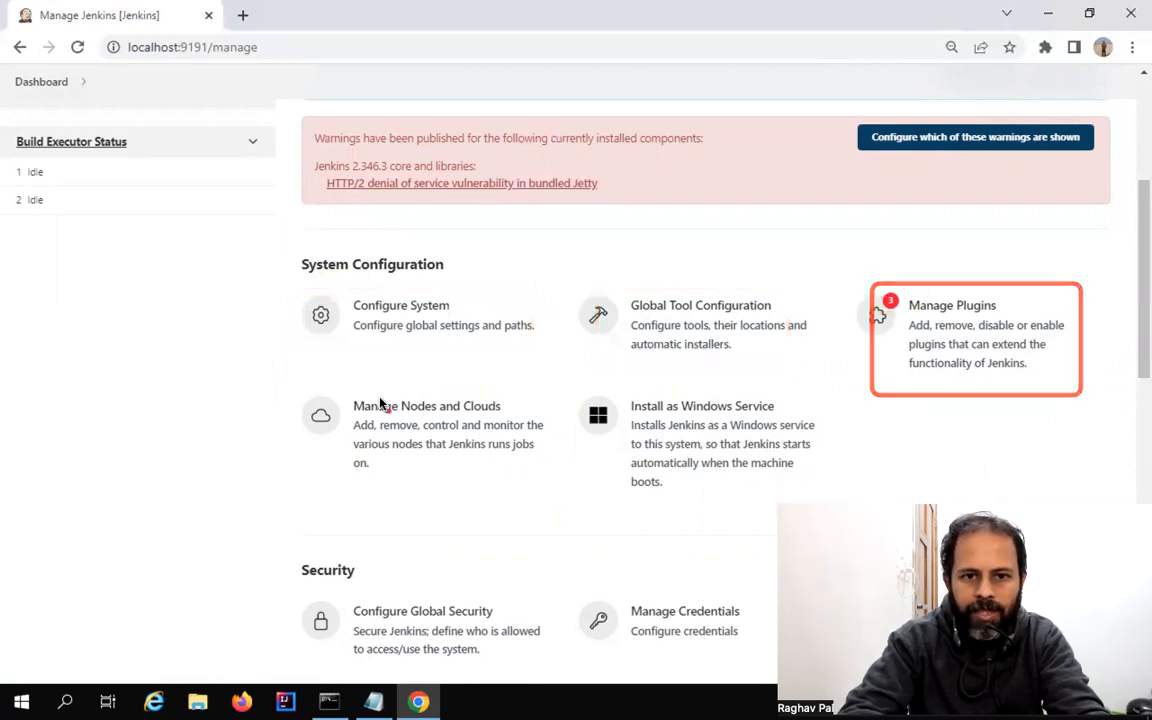
drag(326, 386, 527, 489)
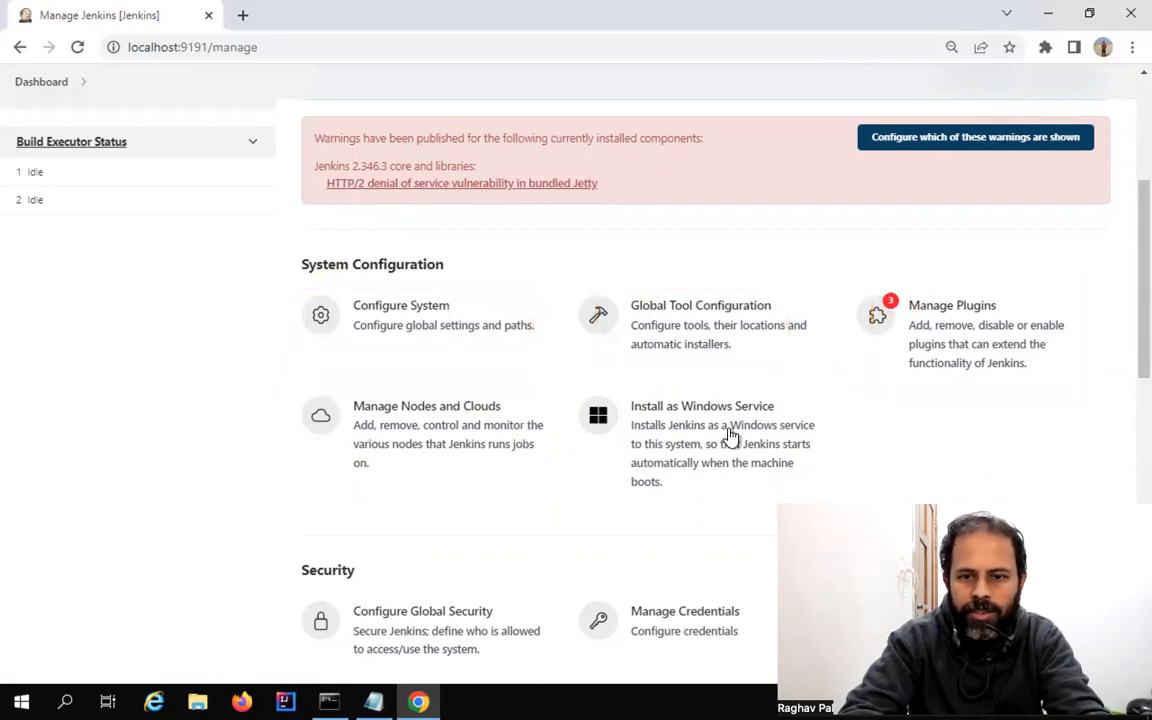
scroll(730, 437, down, 1)
drag(612, 370, 841, 455)
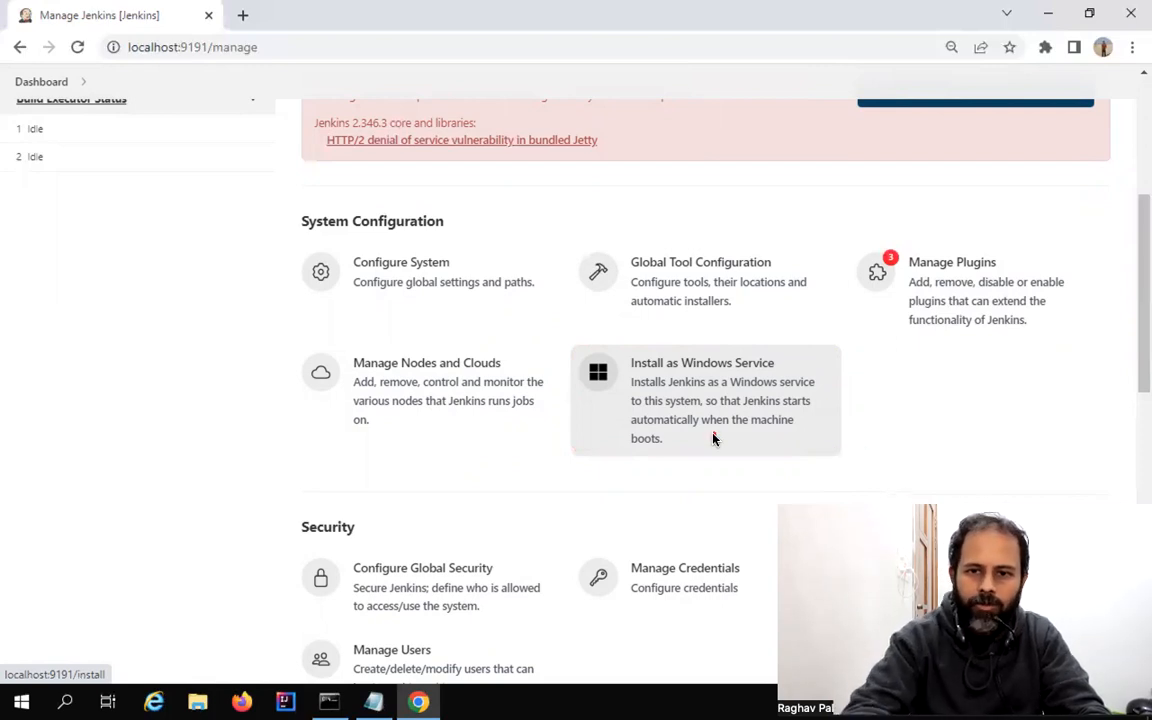
Examine the Security options in Manage Jenkins, including Configure Global Security, Manage Credentials and Manage Users
scroll(713, 438, down, 2)
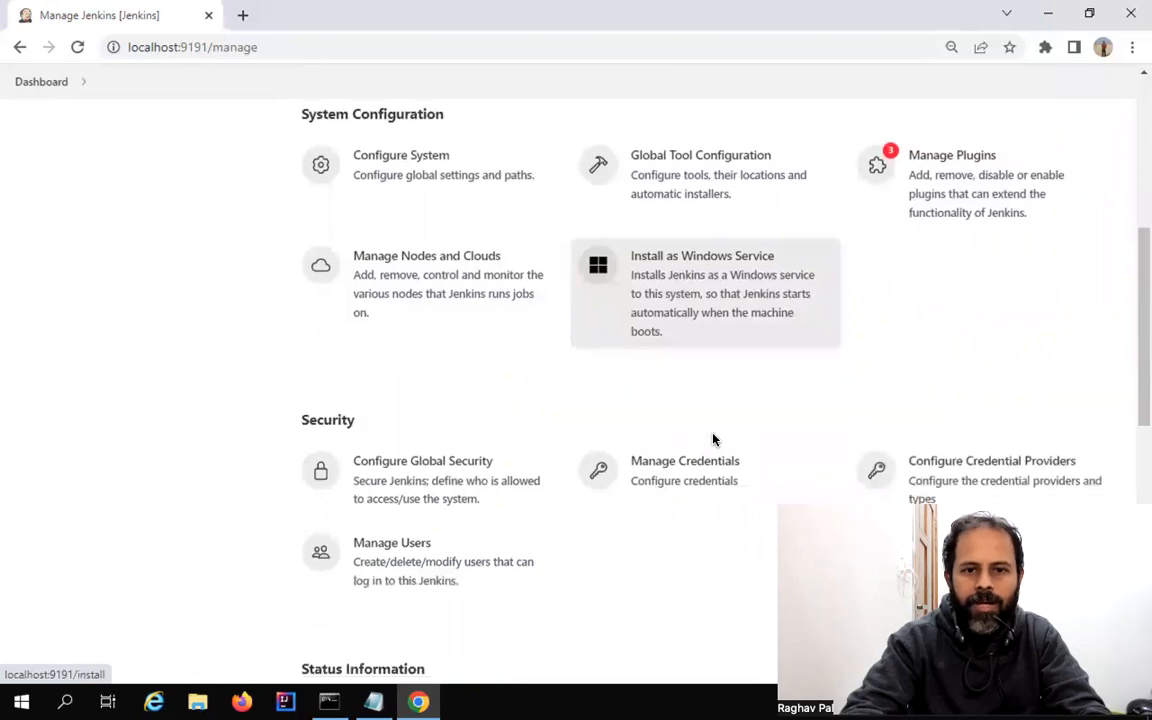
scroll(713, 438, down, 2)
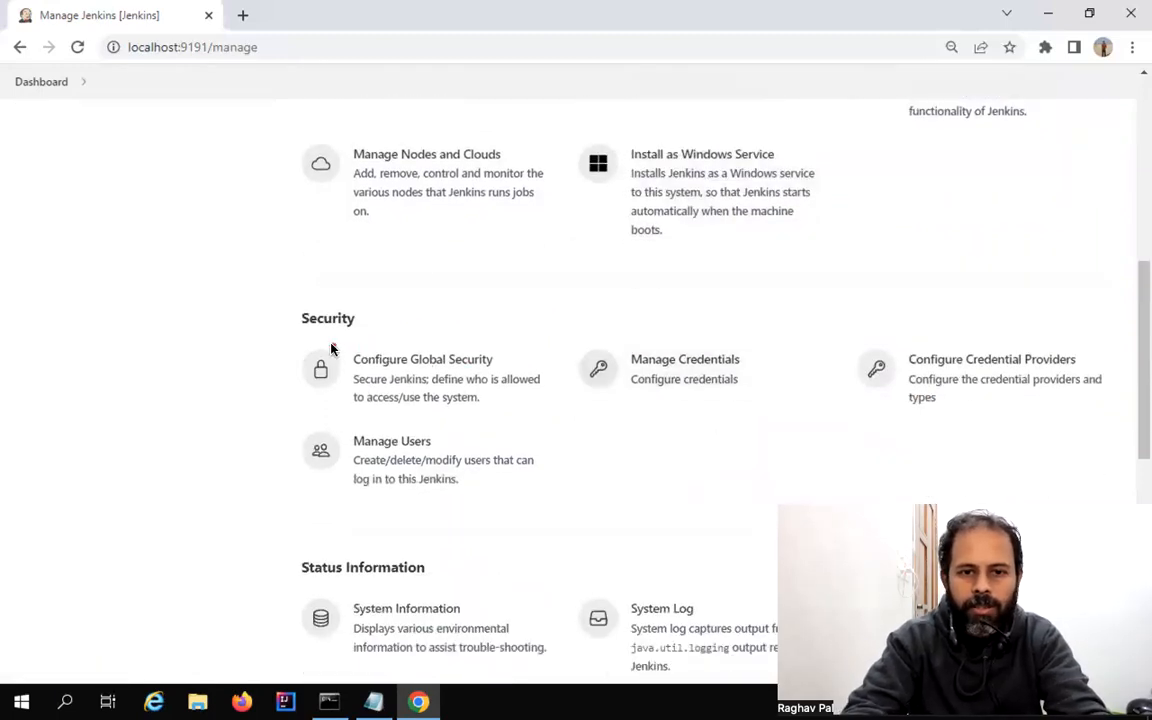
drag(332, 346, 556, 404)
drag(615, 345, 785, 389)
drag(345, 432, 553, 489)
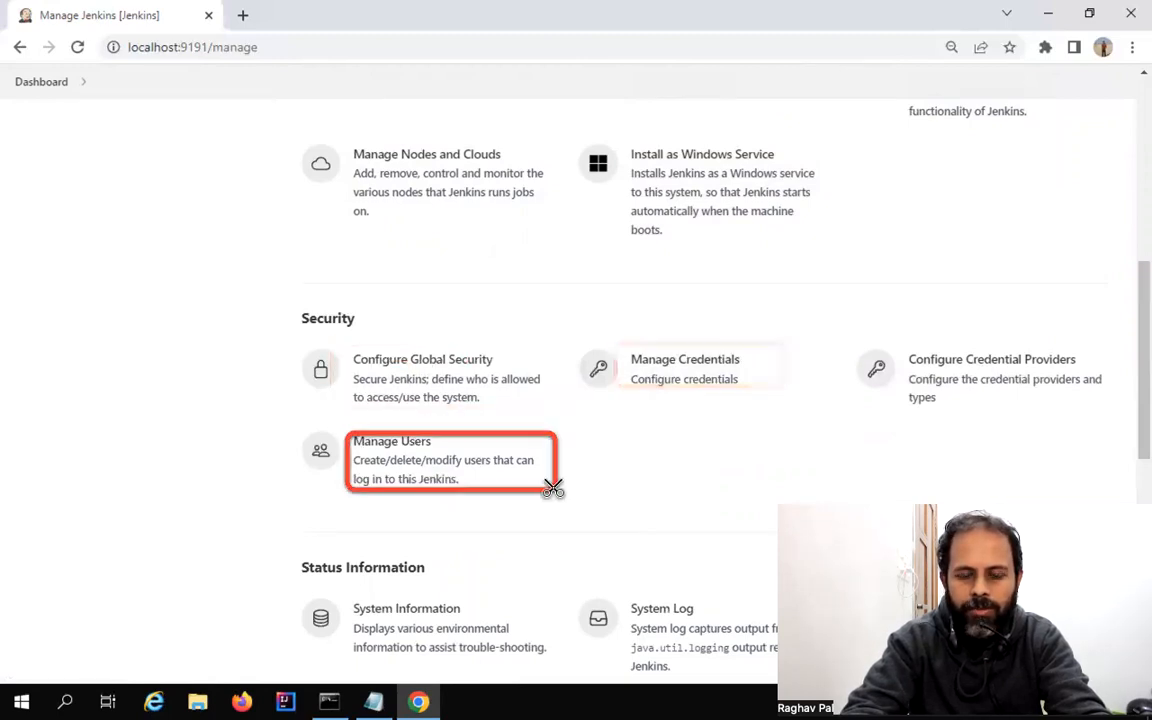
Examine the Status Information, Troubleshooting, and Tools and Actions options in Manage Jenkins
scroll(590, 444, down, 4)
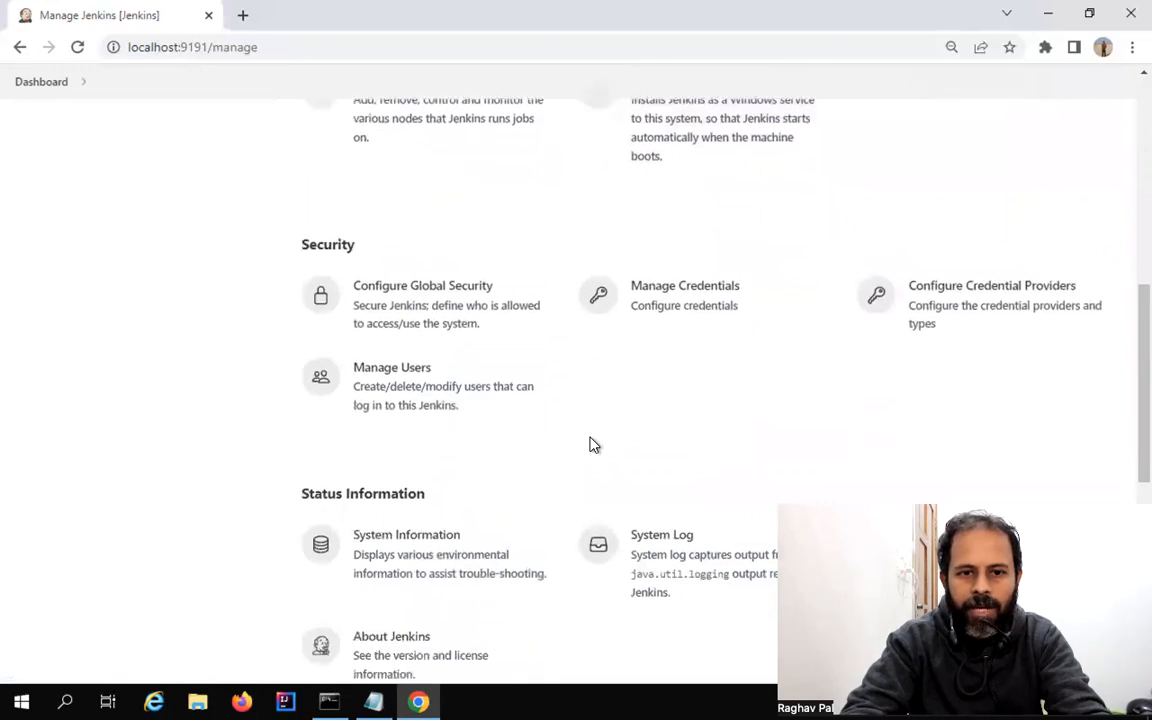
scroll(591, 445, down, 1)
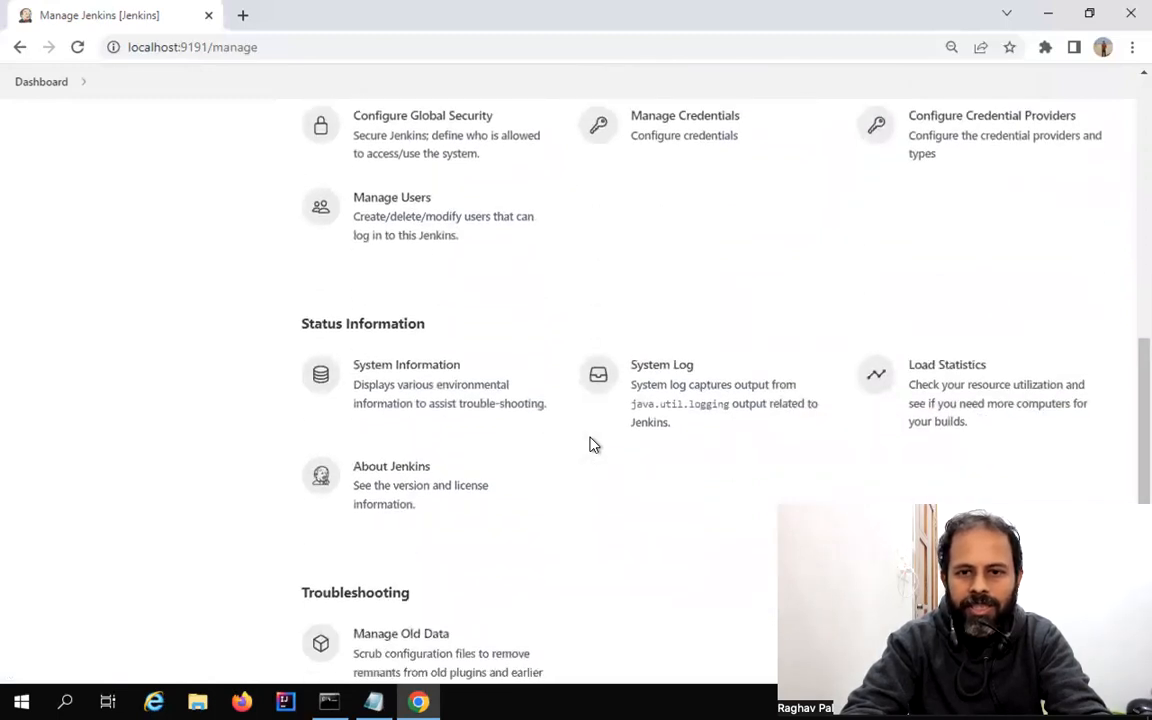
scroll(645, 347, down, 1)
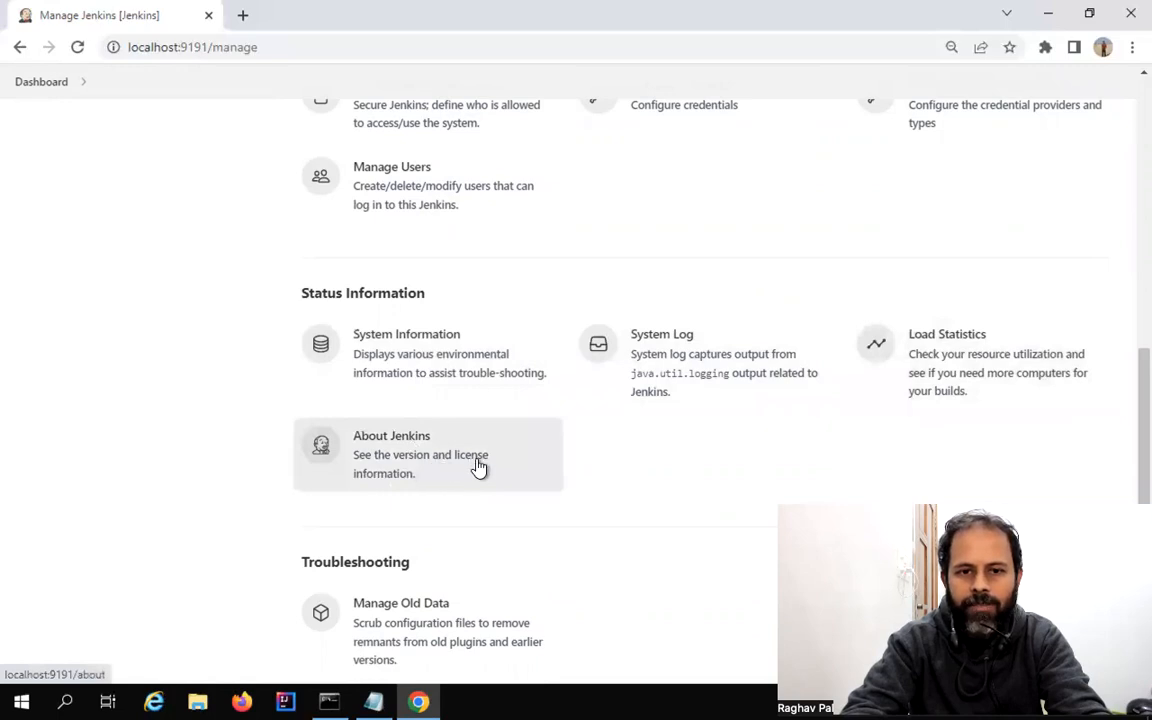
scroll(487, 467, down, 3)
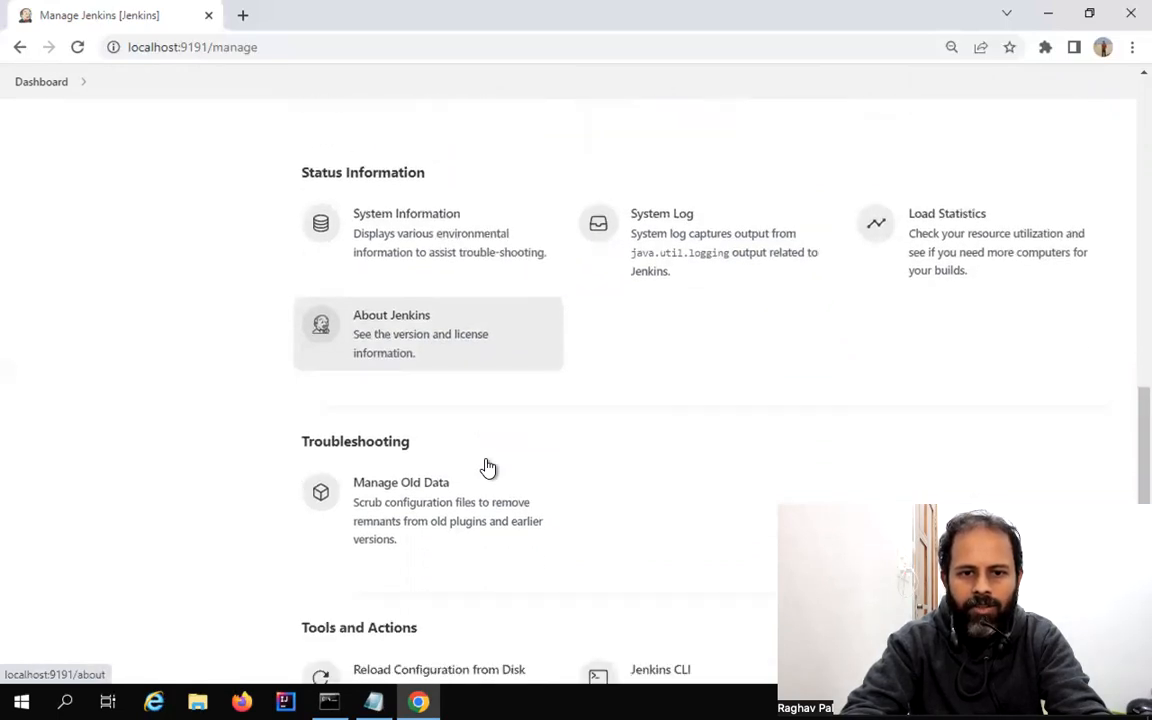
scroll(487, 467, down, 2)
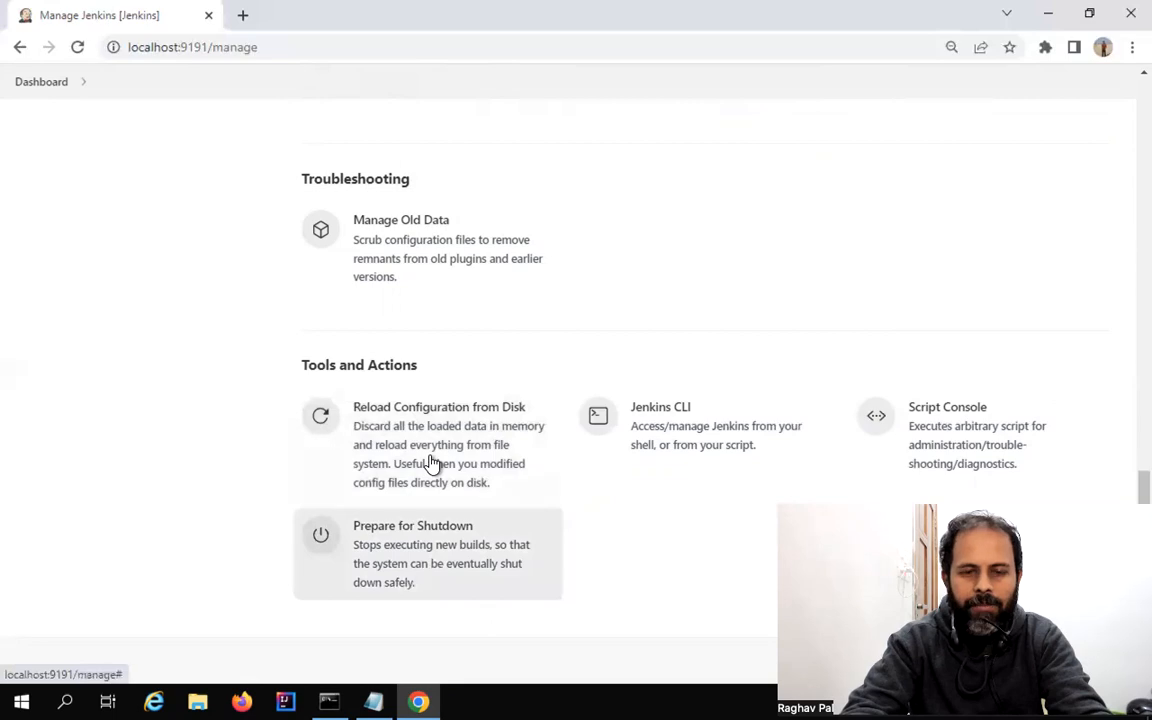
scroll(432, 465, up, 10)
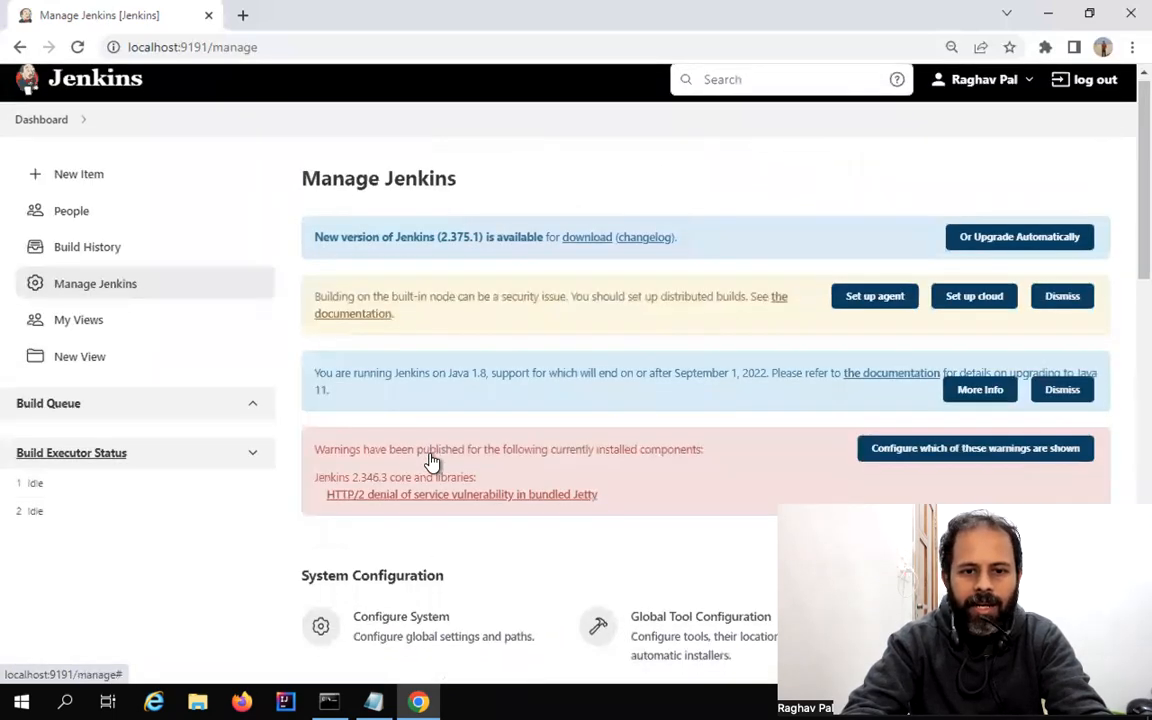
Open Configure System and examine the Jenkins home directory path
scroll(430, 465, down, 2)
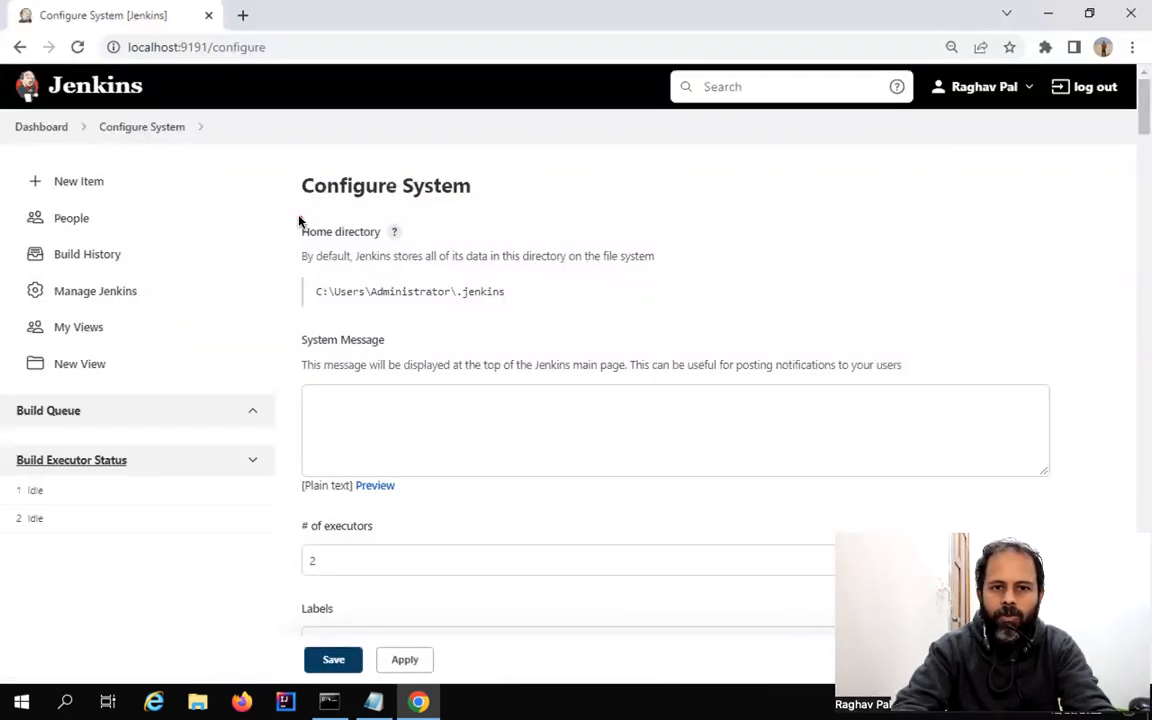
drag(299, 220, 718, 327)
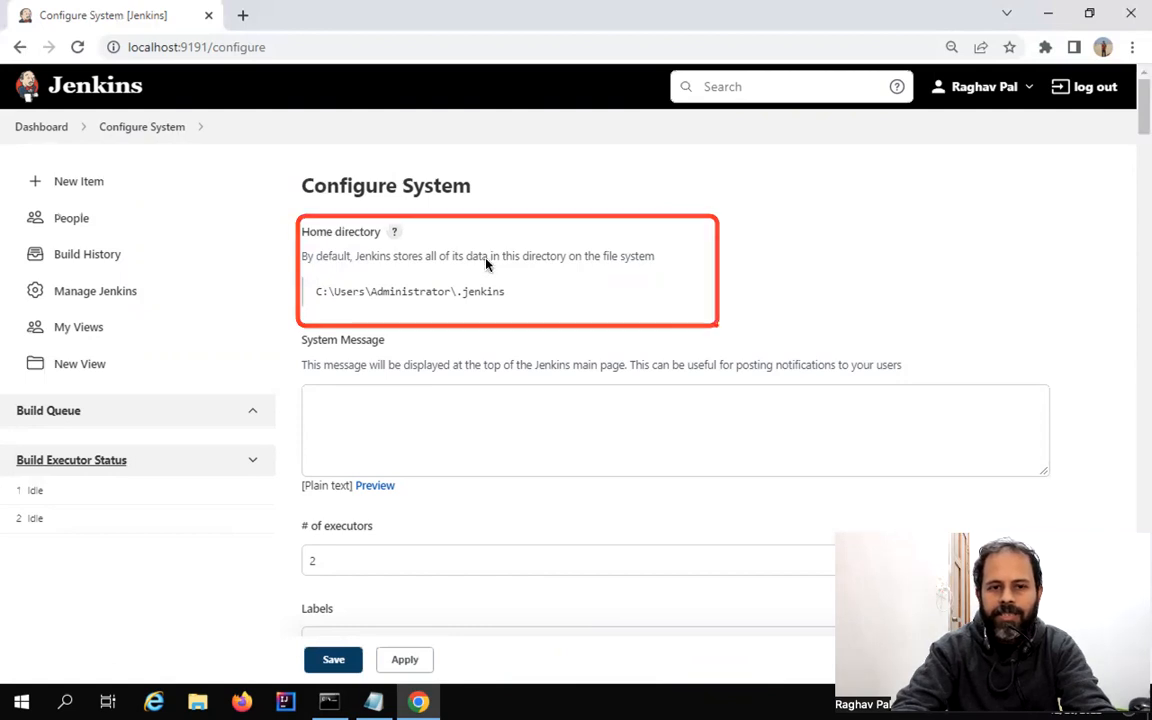
drag(306, 283, 558, 307)
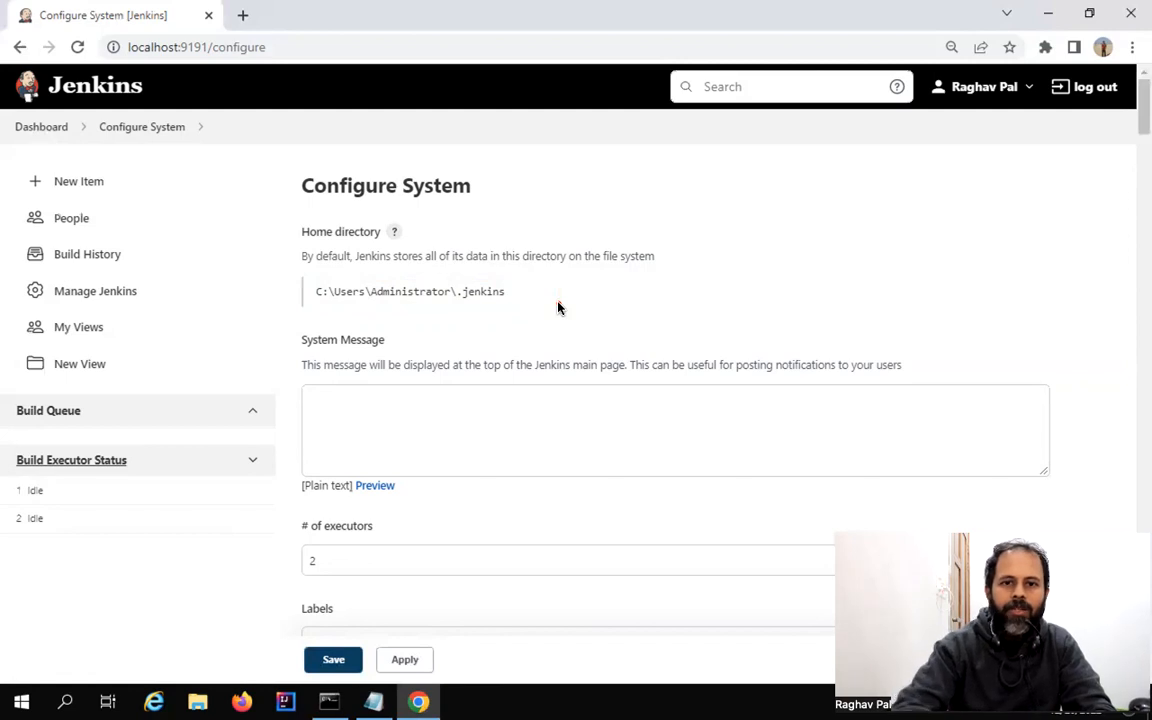
drag(307, 278, 332, 278)
drag(484, 310, 521, 315)
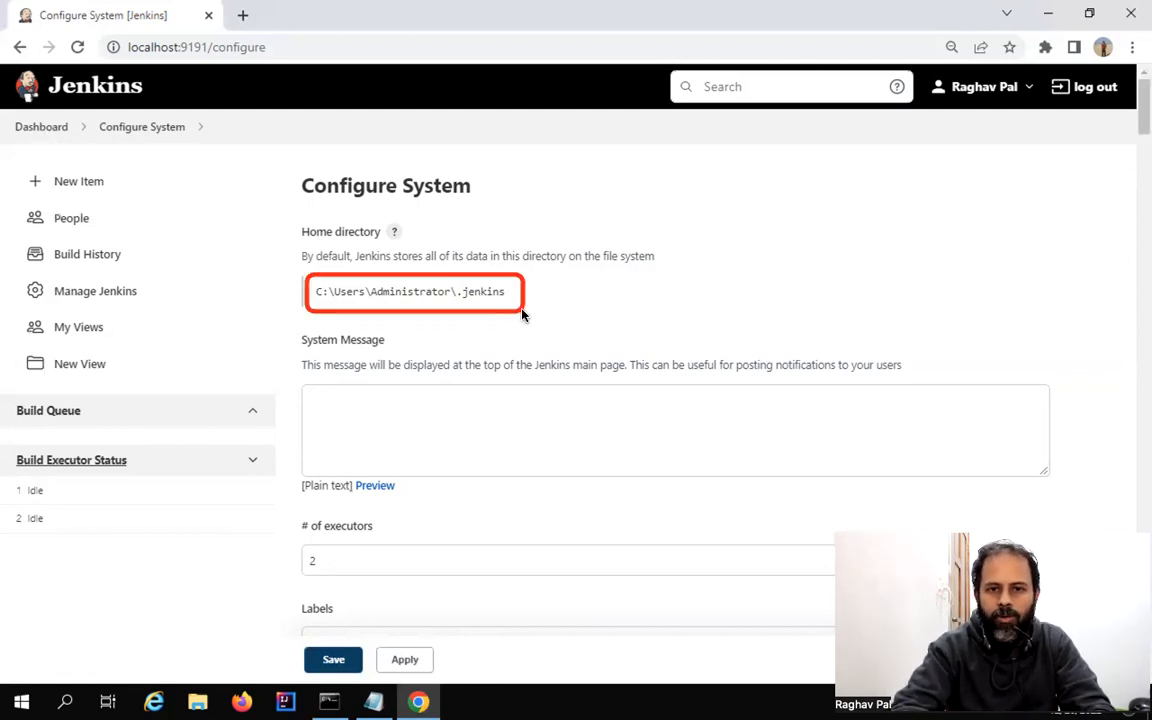
drag(296, 270, 550, 317)
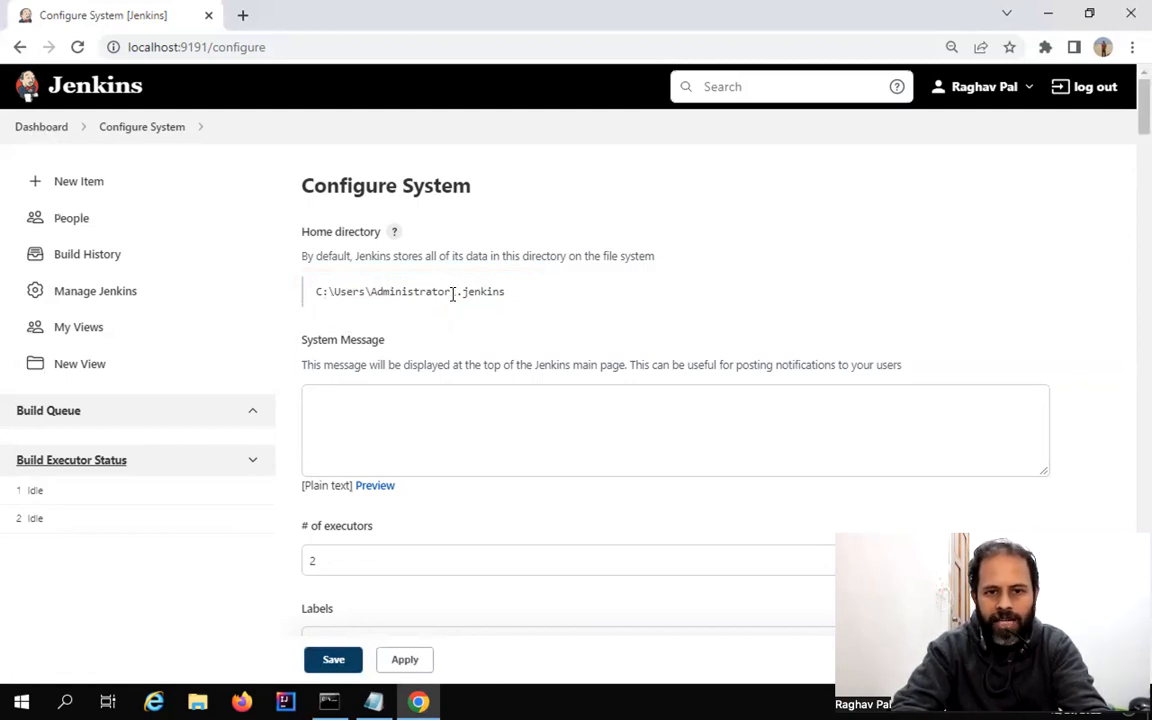
Switch to File Explorer and open the Jenkins home folder C:\Users\Administrator\.jenkins
key(super+d)
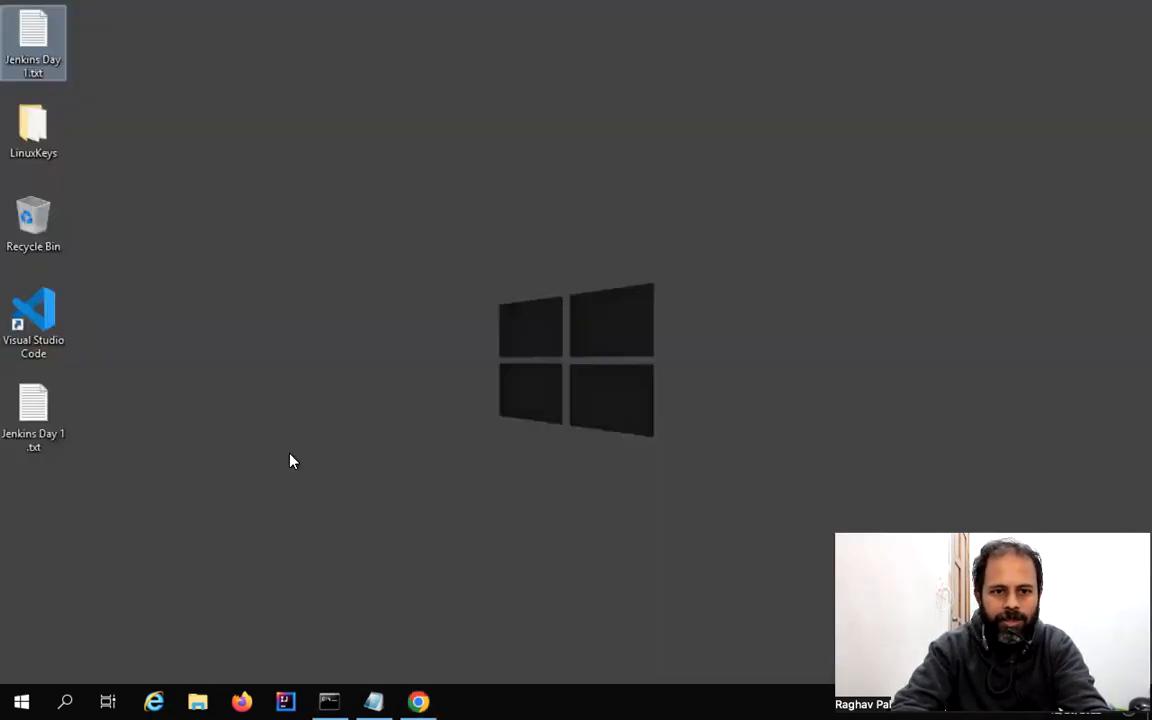
click(194, 697)
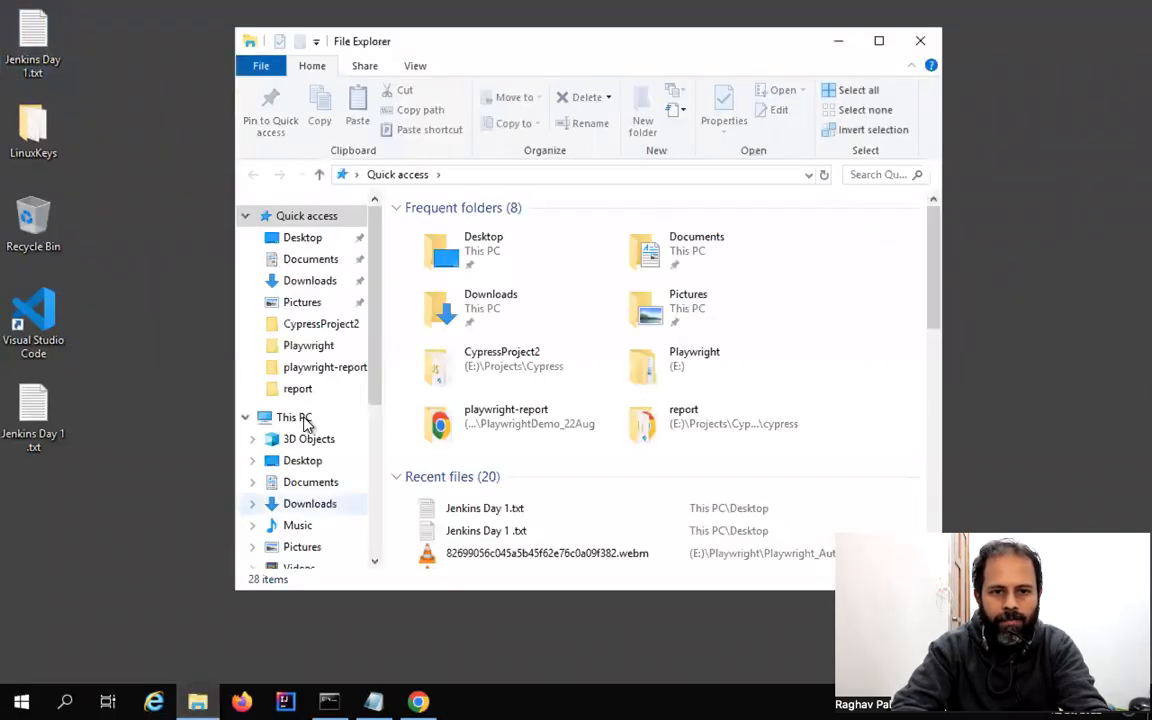
click(300, 418)
double_click(450, 454)
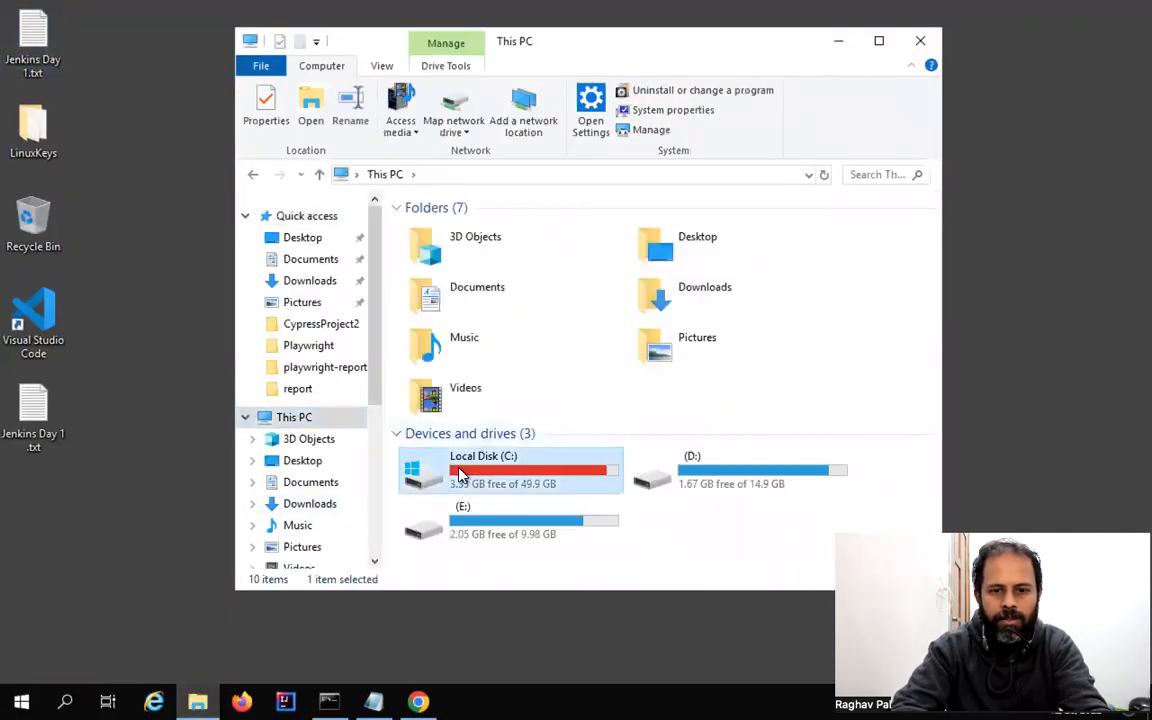
double_click(444, 324)
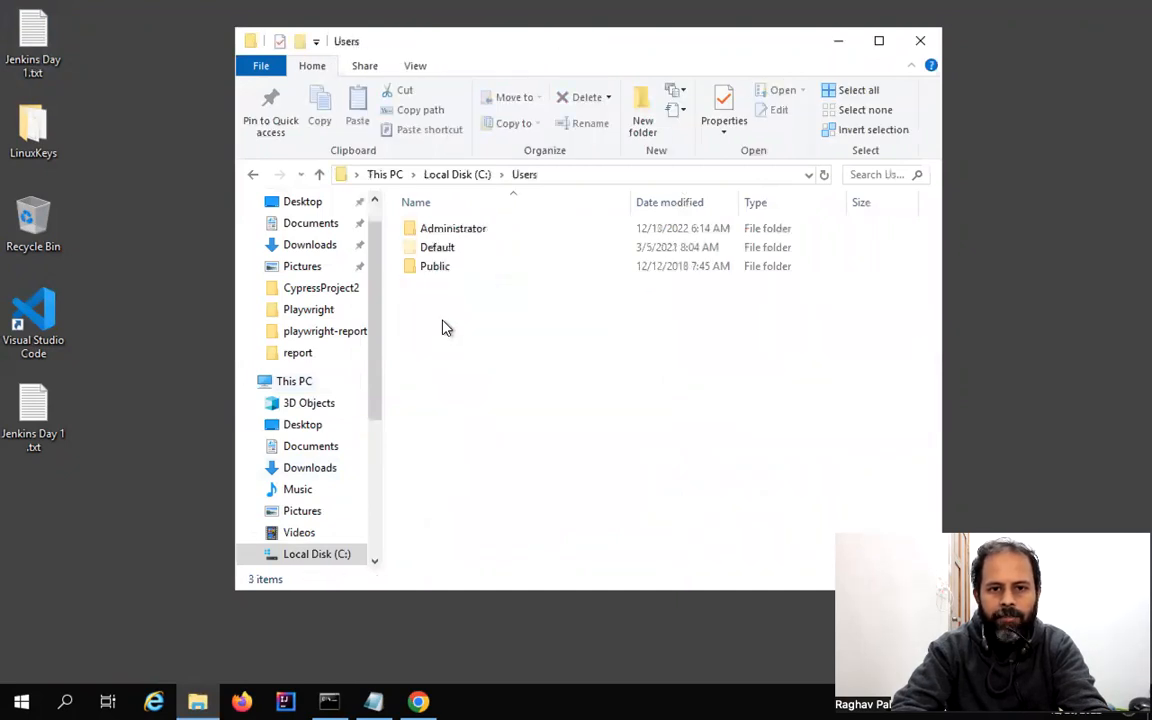
double_click(448, 232)
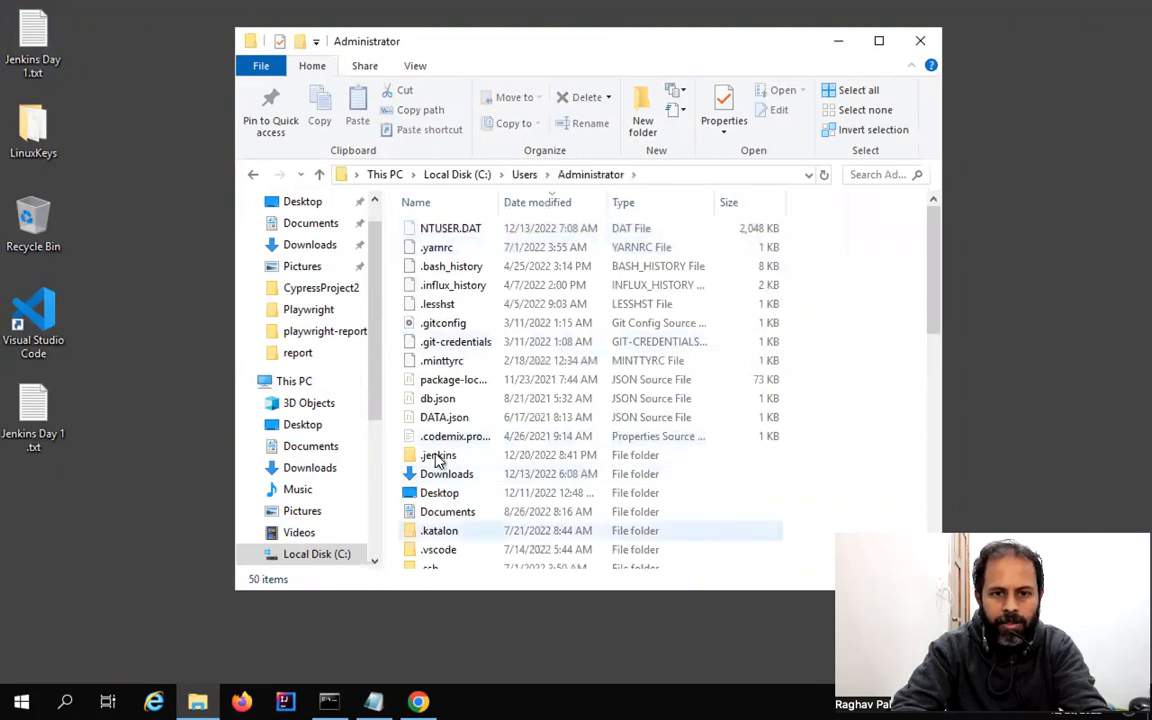
click(449, 458)
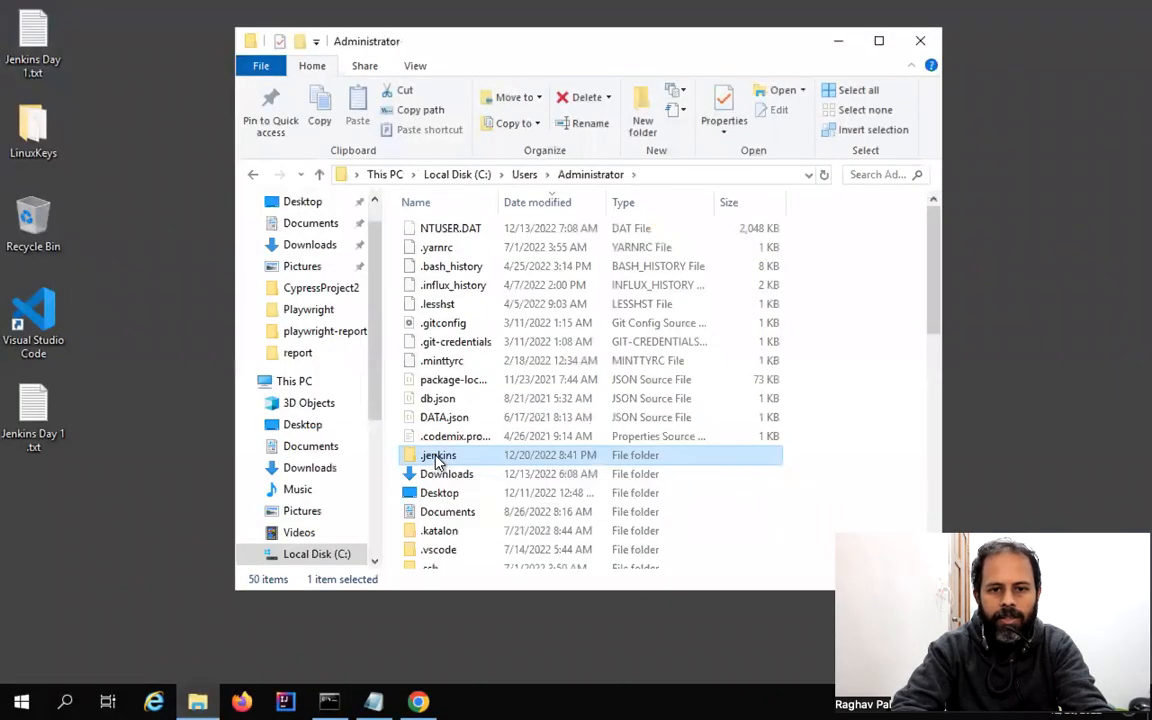
double_click(437, 459)
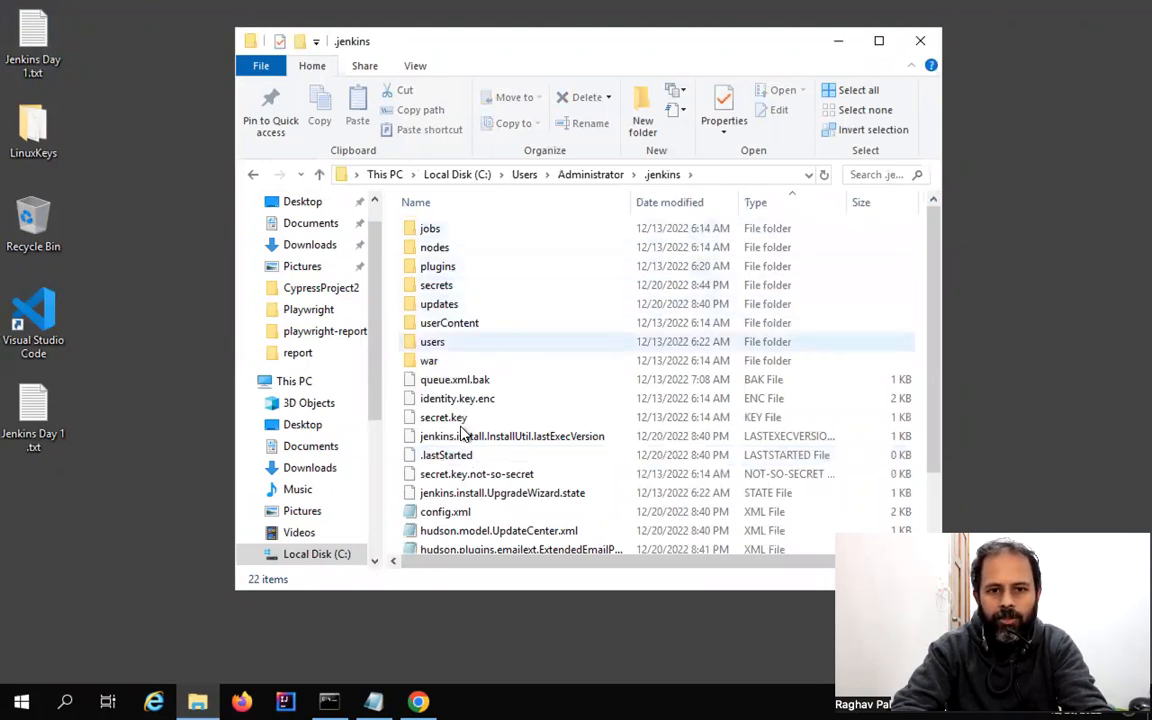
Examine the files and folders inside .jenkins, check the jobs folder and return to .jenkins
scroll(463, 432, down, 2)
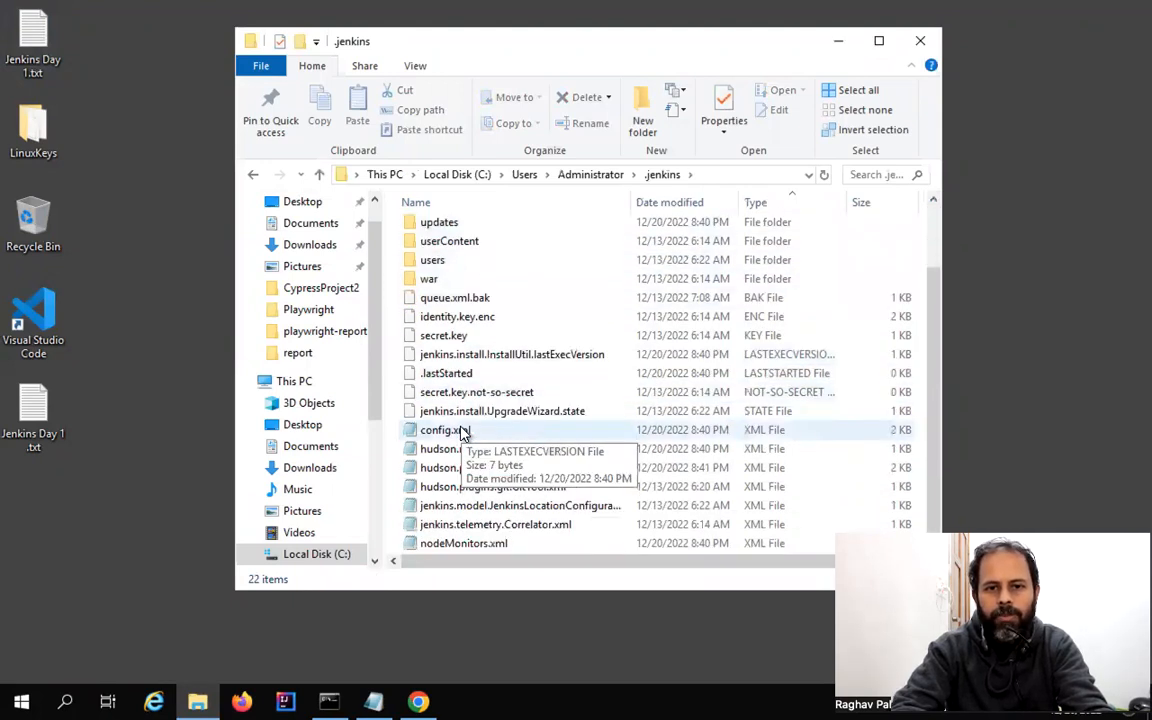
scroll(463, 432, up, 2)
double_click(428, 228)
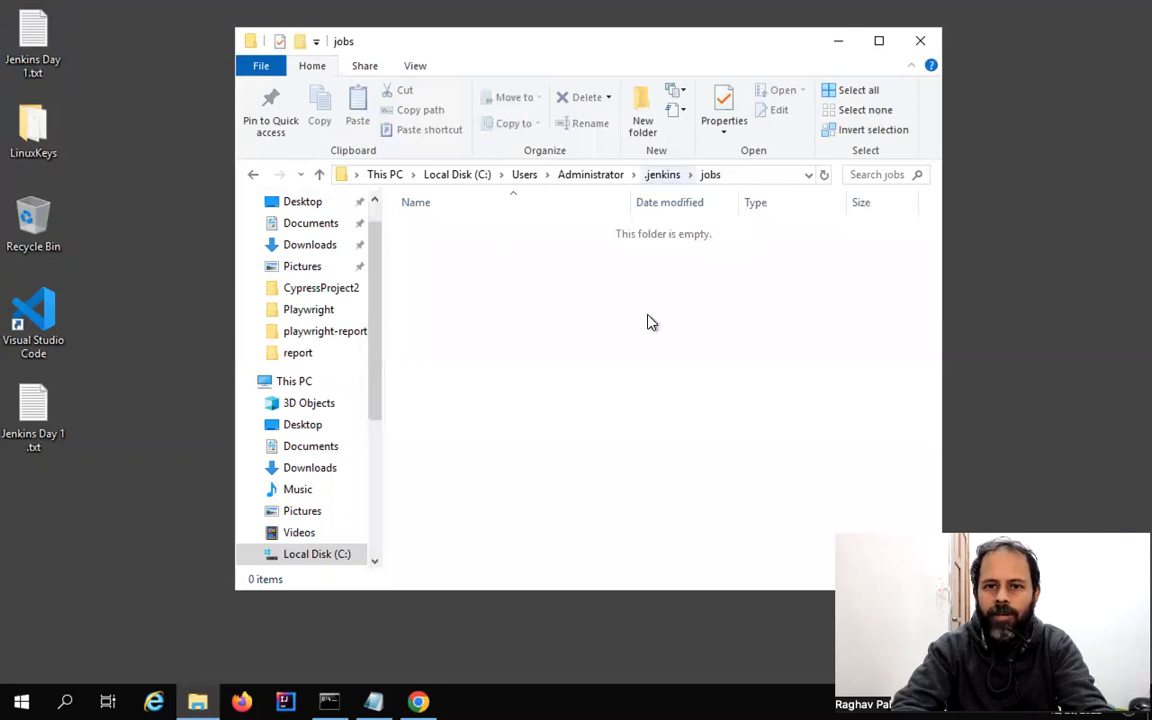
click(662, 175)
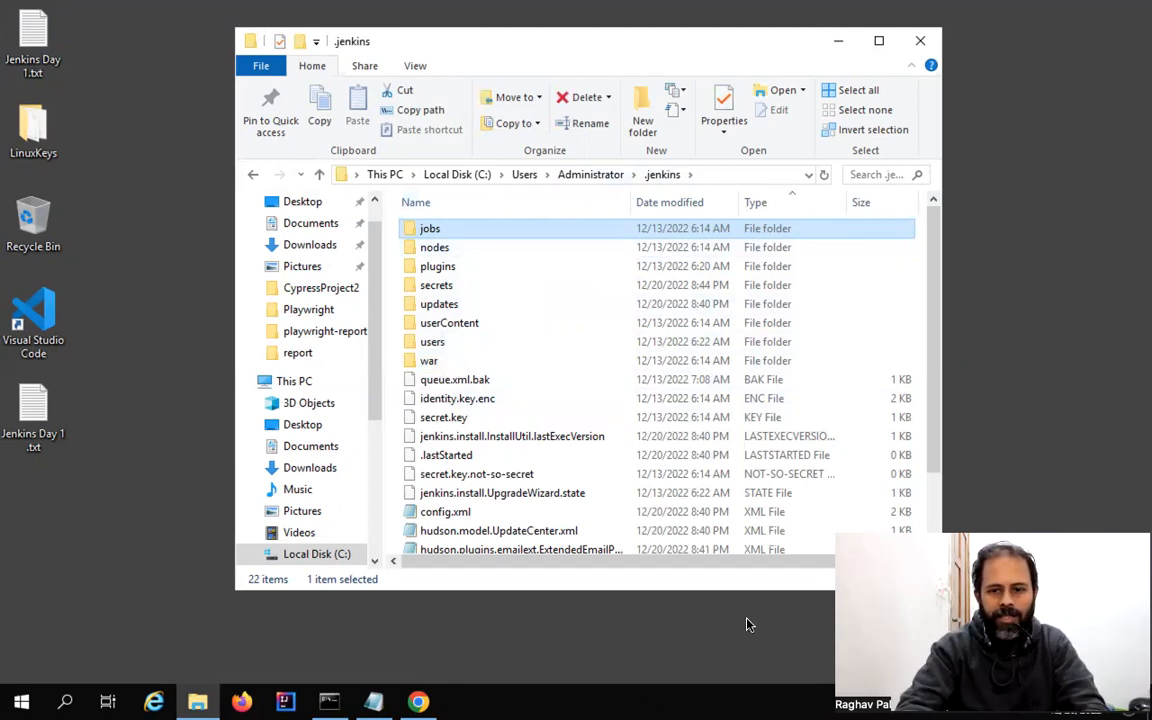
Switch back to Configure System in Chrome, read the Home directory help on ways to change it, and close the help
click(418, 701)
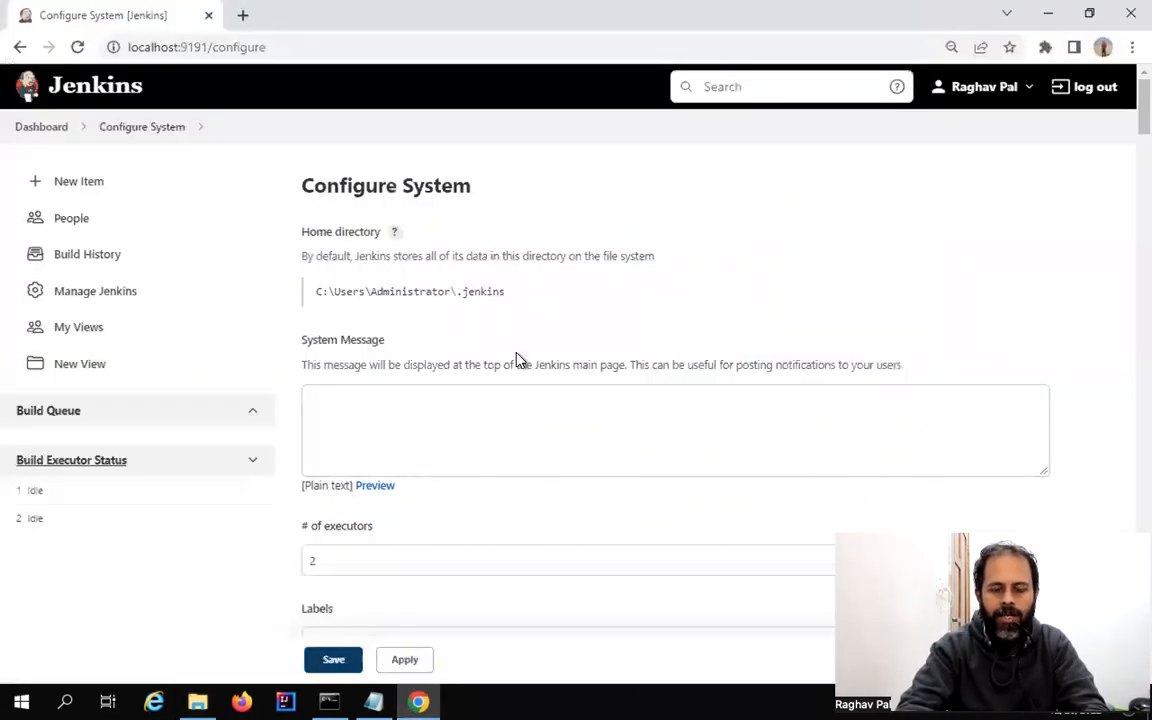
scroll(516, 358, down, 1)
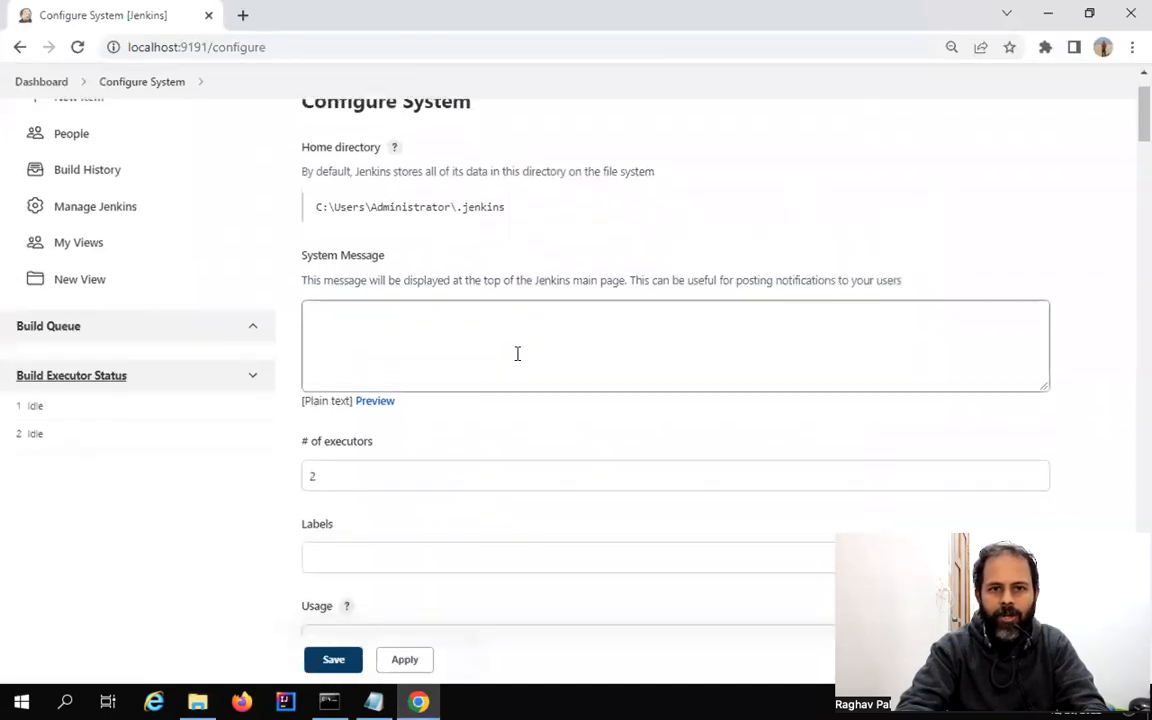
scroll(517, 352, up, 1)
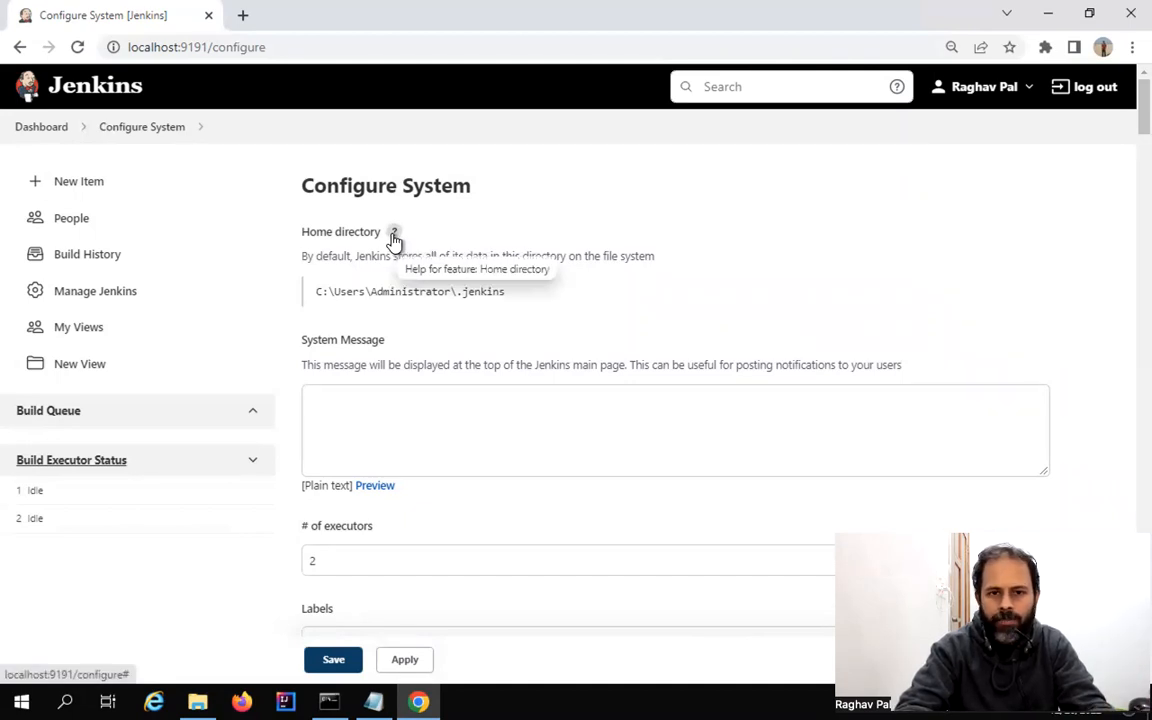
click(394, 234)
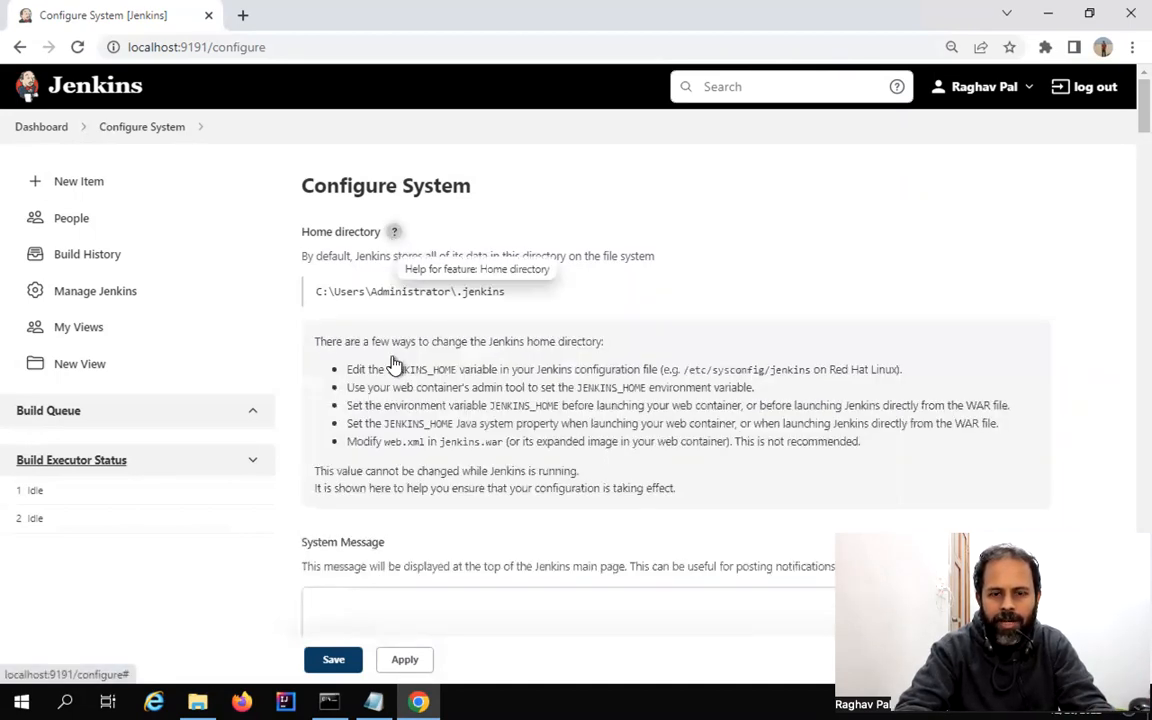
scroll(393, 365, down, 1)
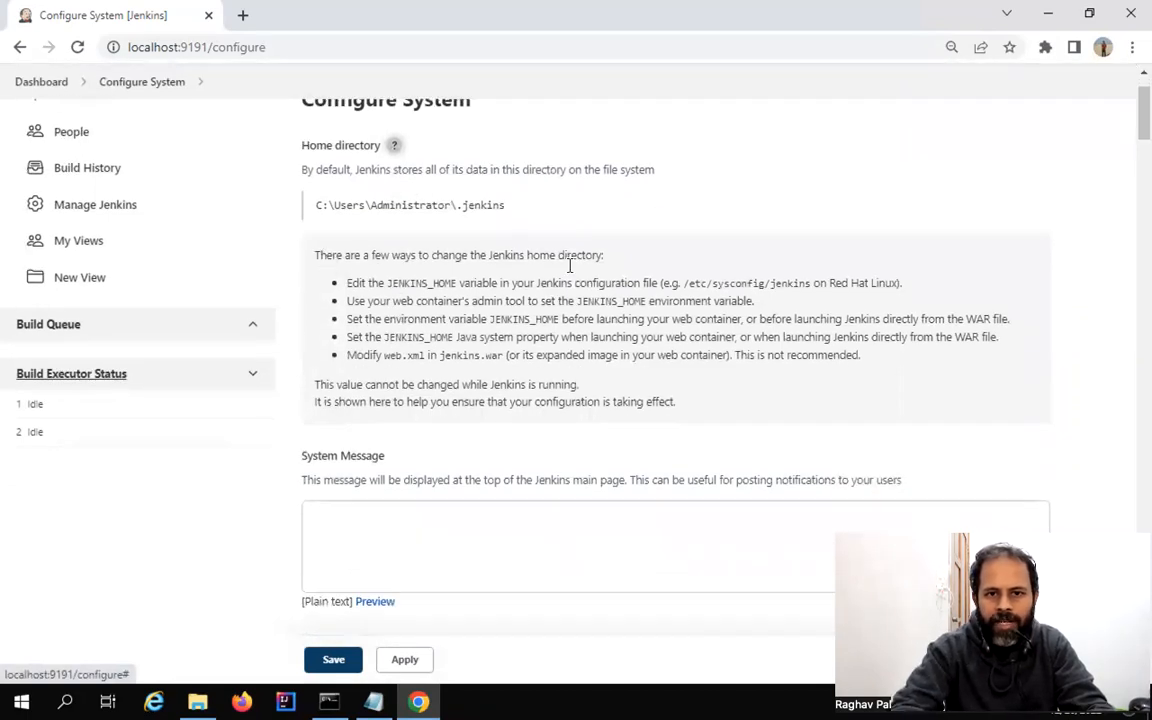
drag(316, 256, 585, 270)
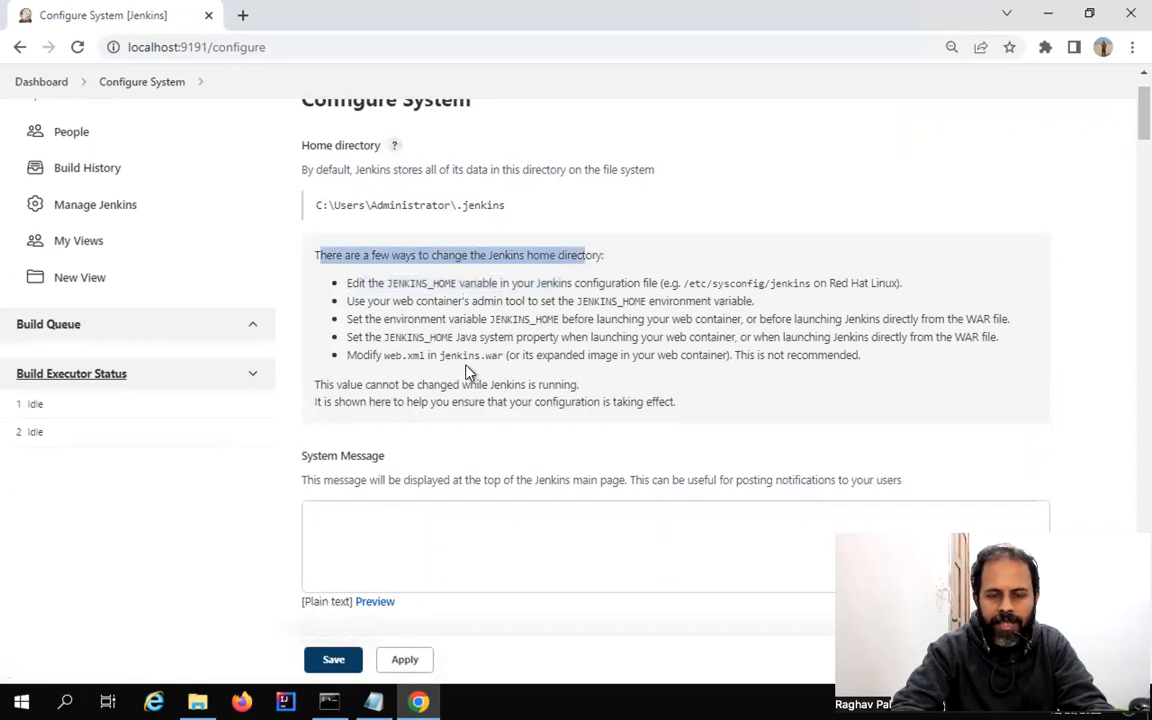
scroll(393, 150, up, 1)
click(393, 152)
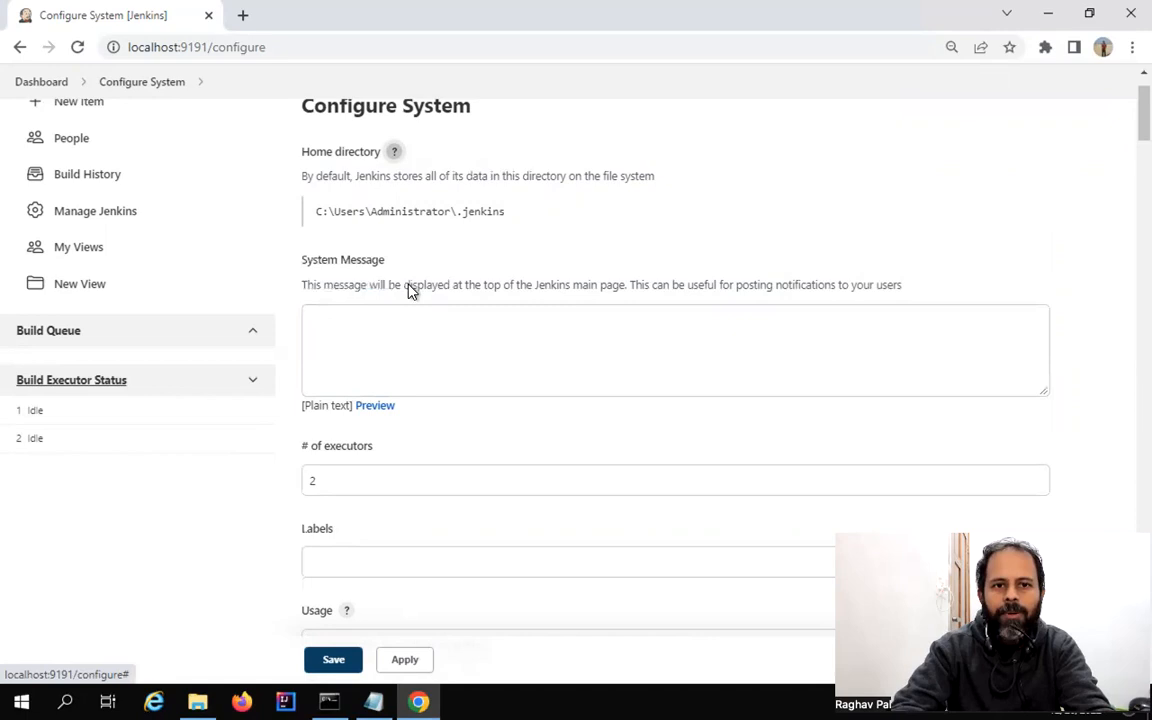
Set the System Message to "My Jenkins" and save the system configuration
click(342, 330)
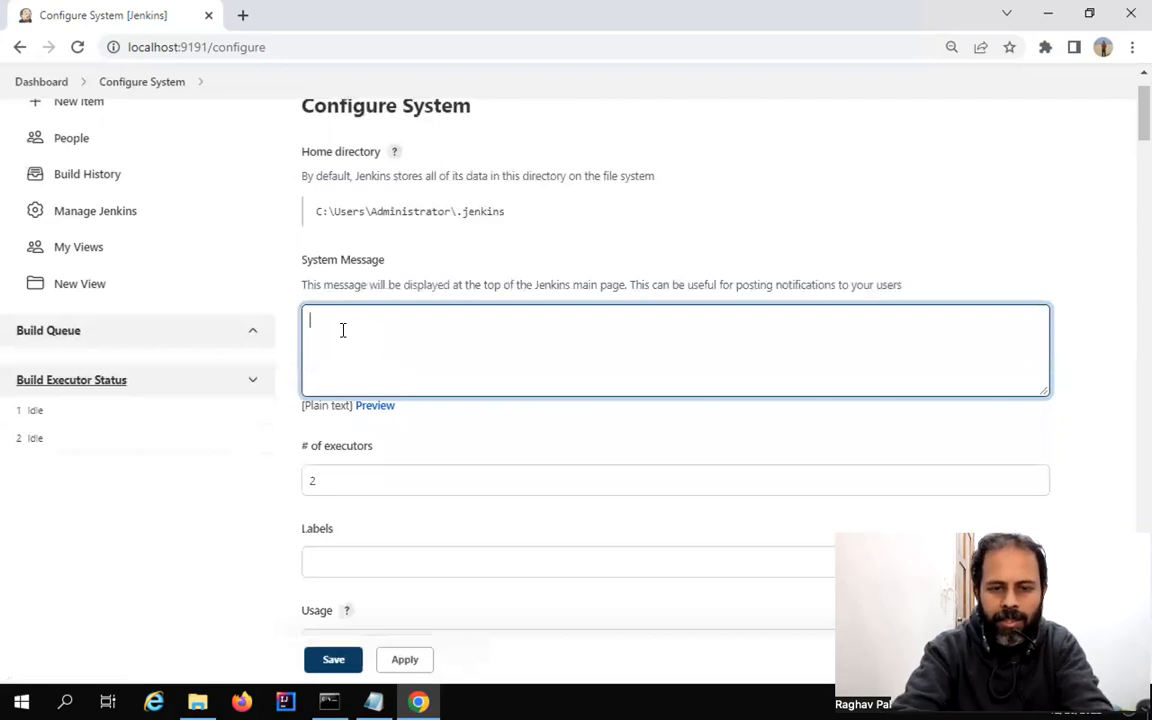
text(My Jenkins)
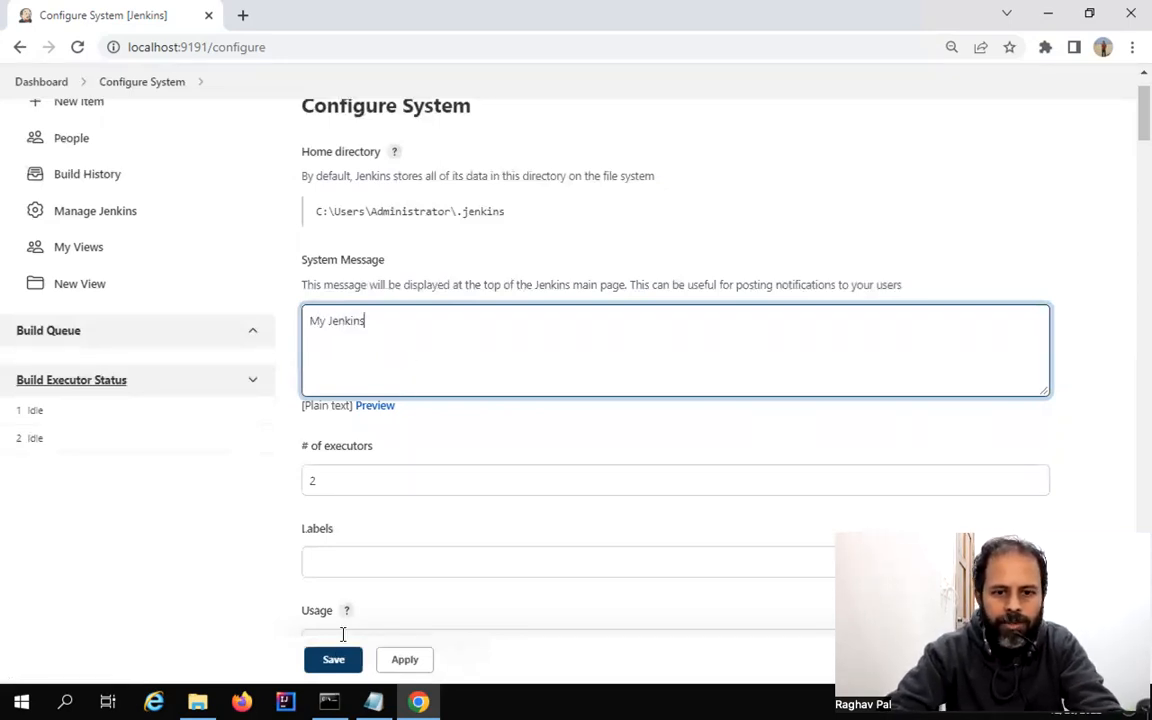
click(335, 662)
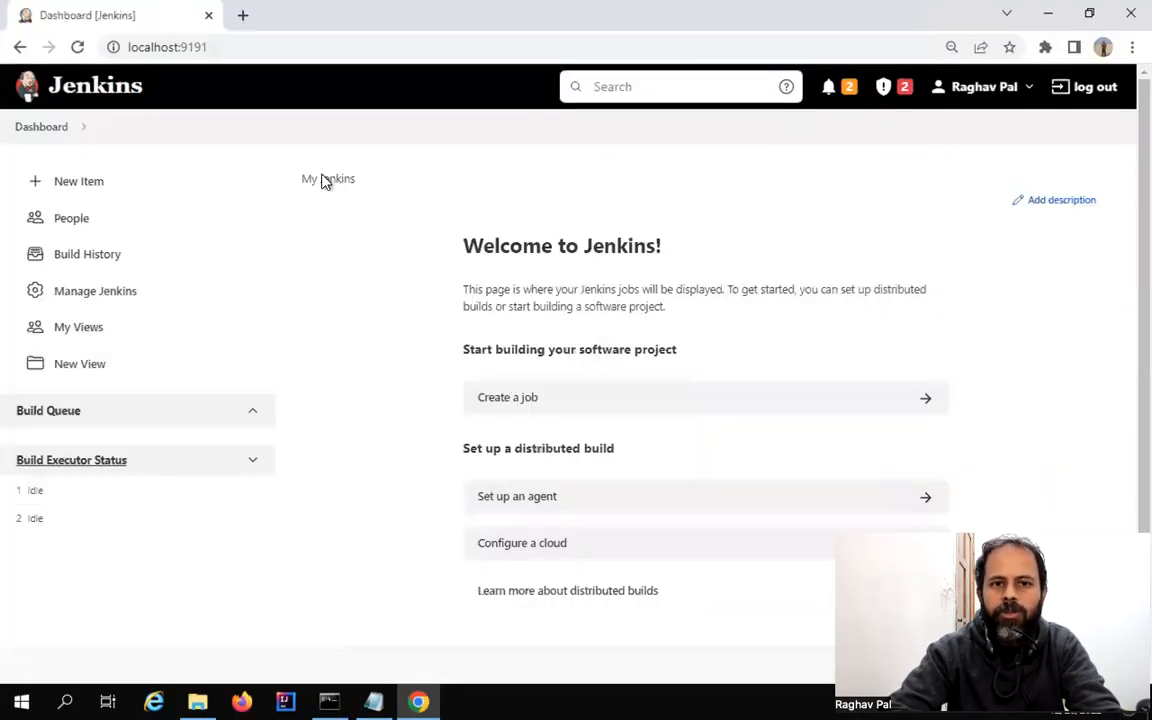
Reopen Configure System from Manage Jenkins and examine the System Message, number of executors and Labels settings
click(72, 293)
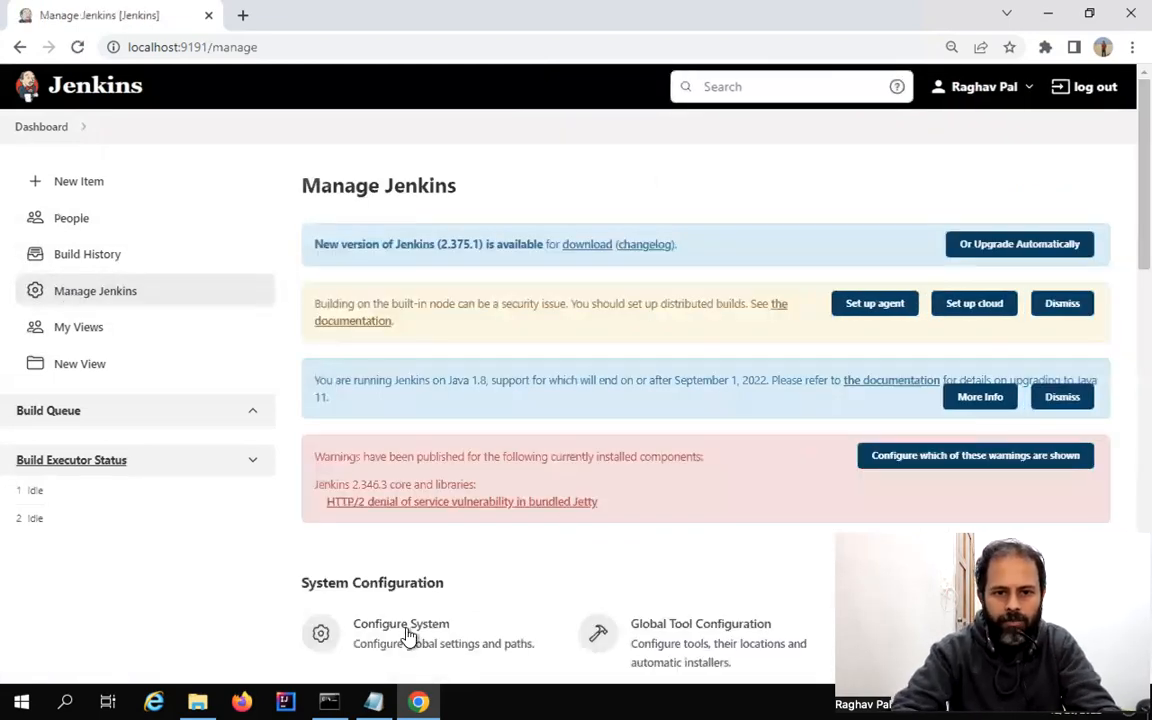
click(409, 637)
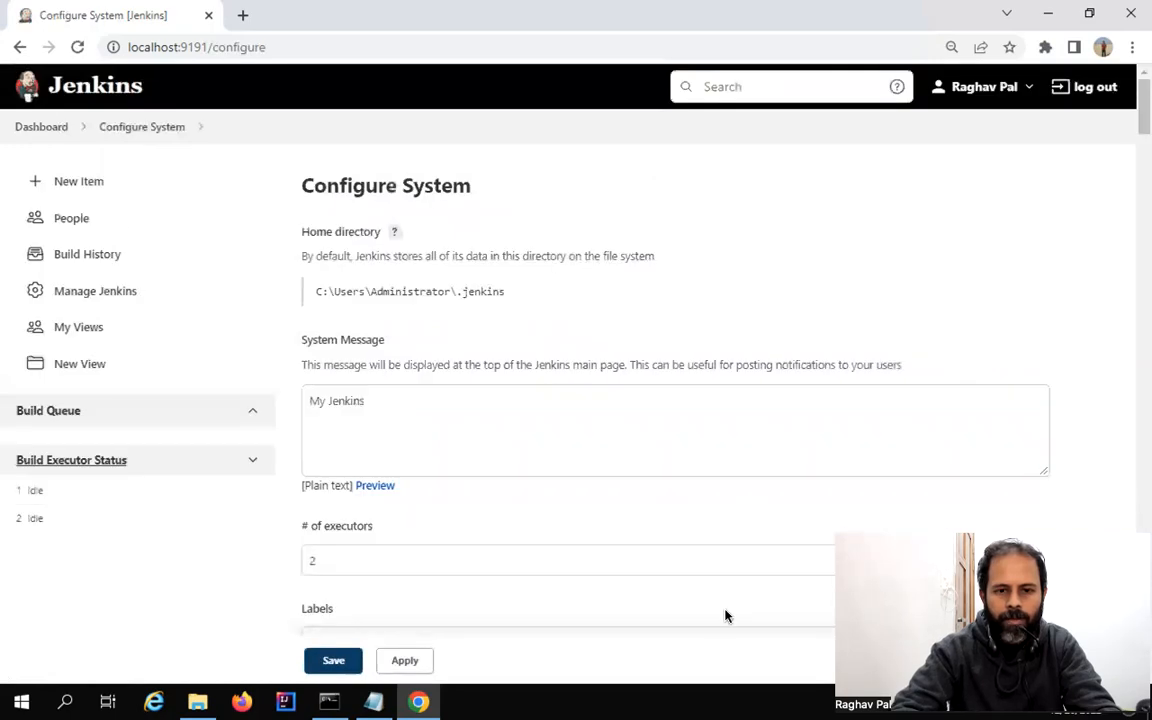
scroll(590, 430, down, 2)
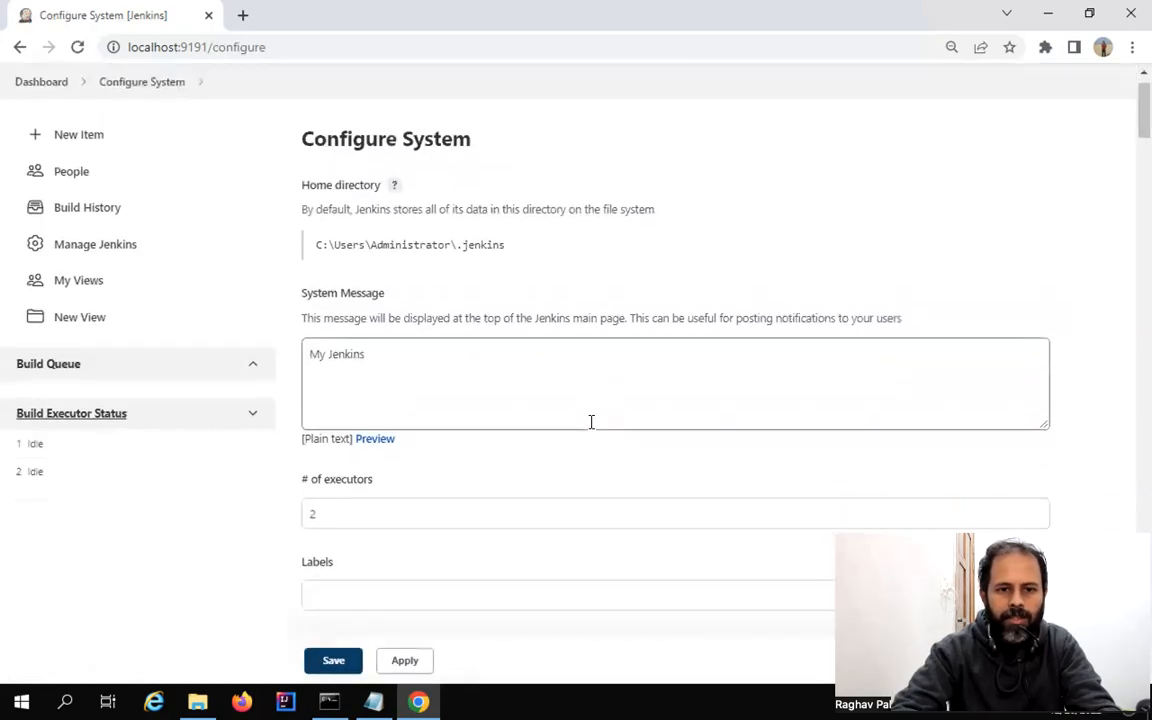
click(591, 420)
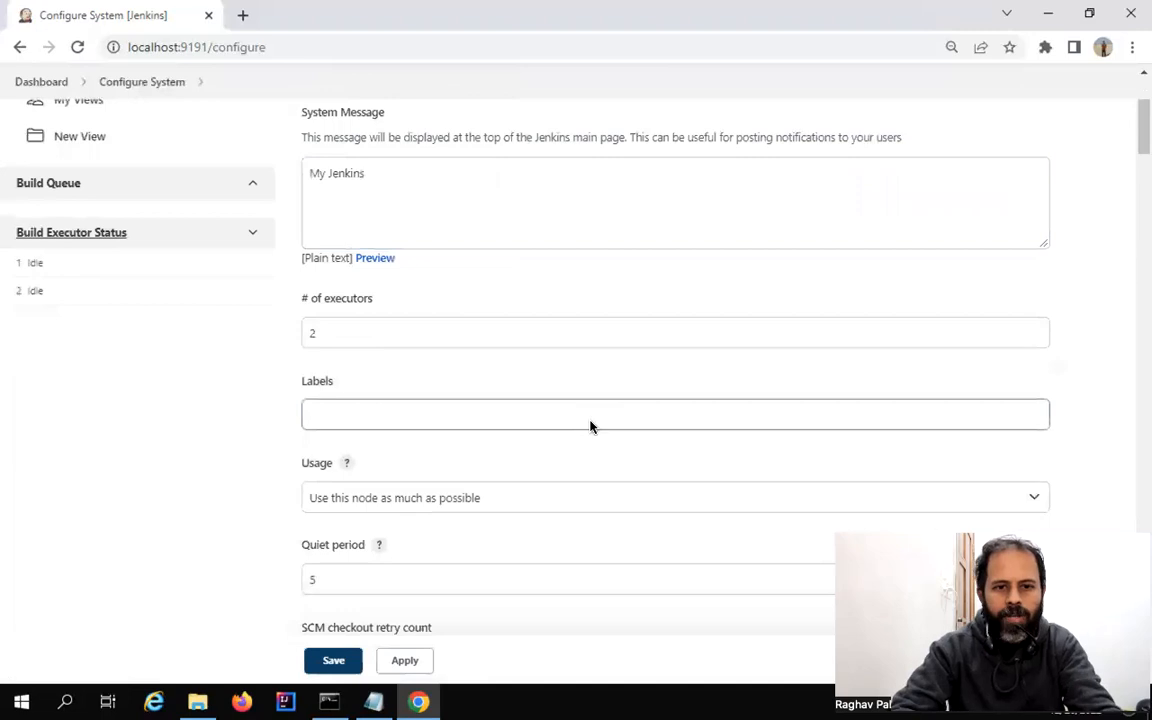
mouse_move(285, 293)
mouse_down()
mouse_move(463, 327)
mouse_move(478, 343)
mouse_up()
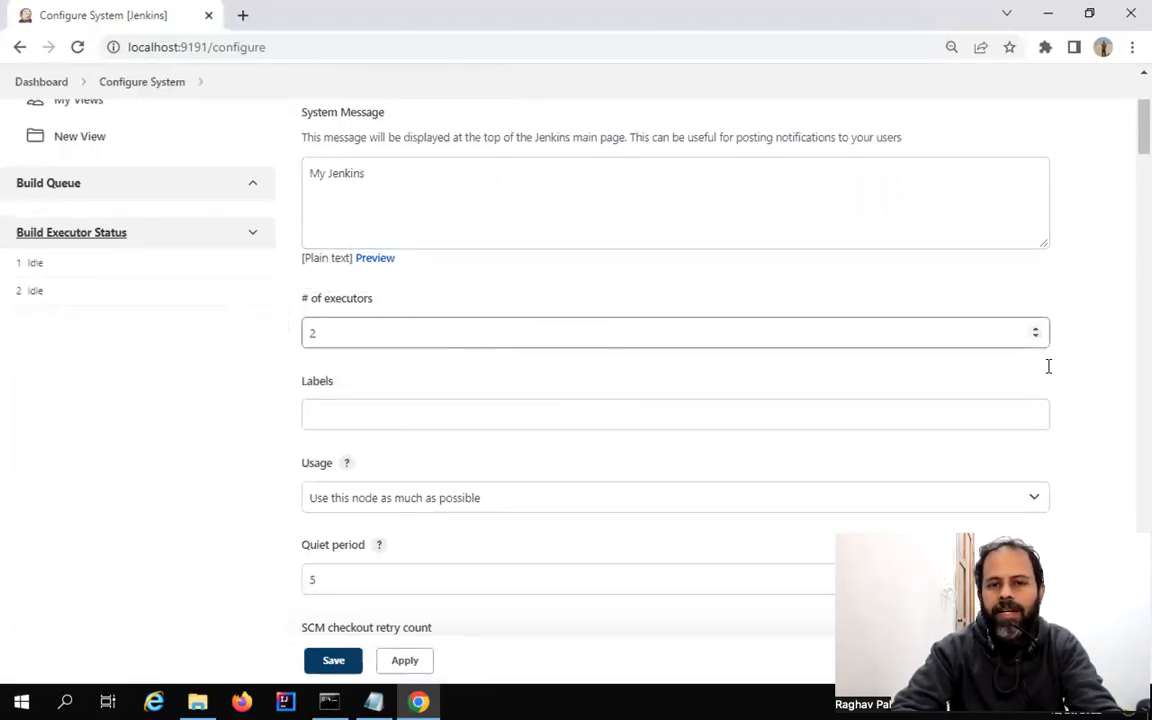
click(298, 326)
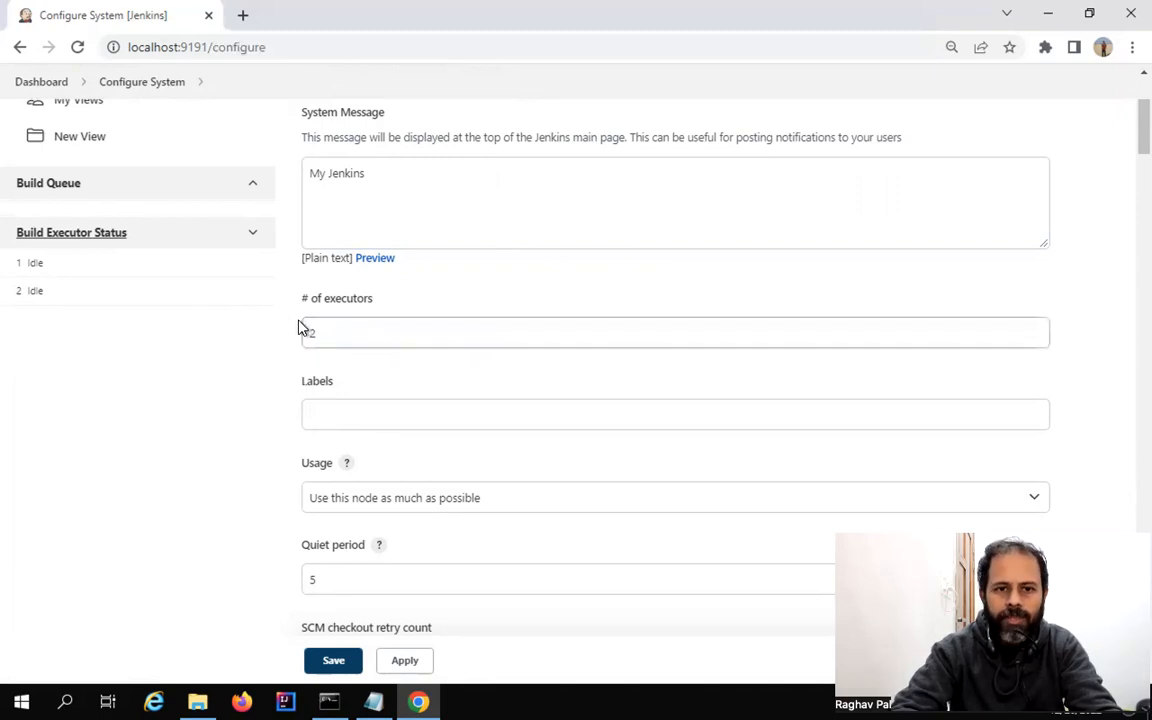
click(326, 417)
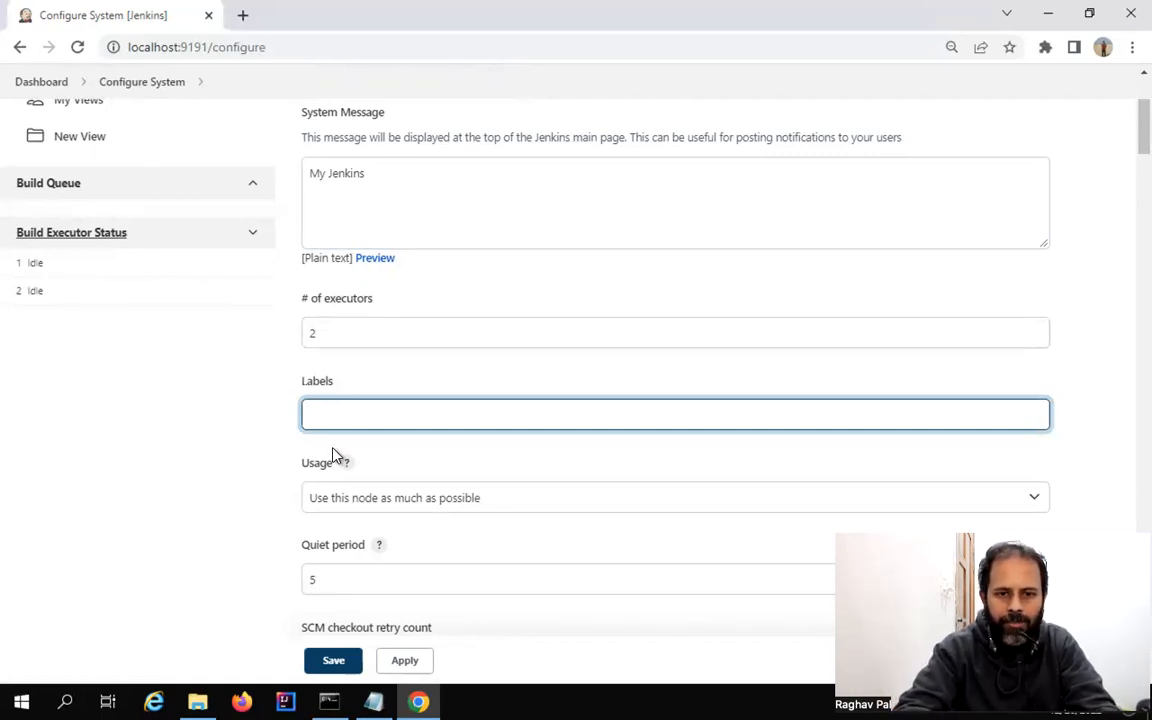
Try the Usage option "Only build jobs with label expressions matching this node" and set it back to "Use this node as much as possible"
scroll(335, 456, down, 1)
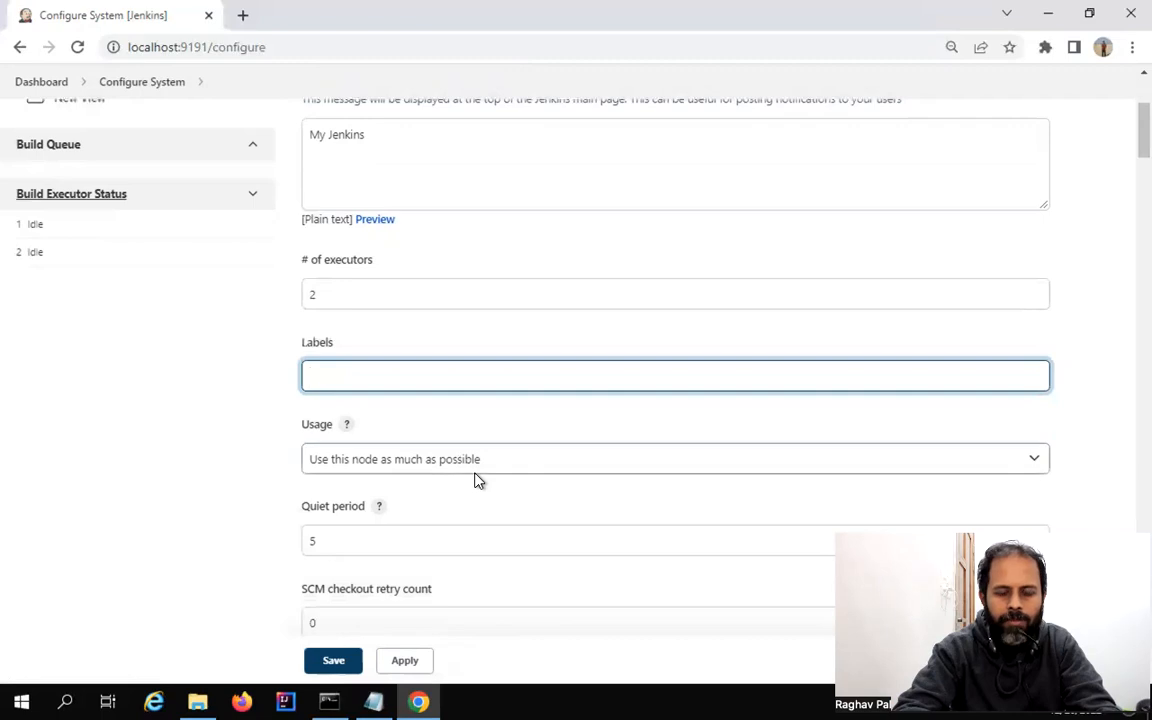
scroll(476, 479, down, 1)
scroll(420, 420, down, 1)
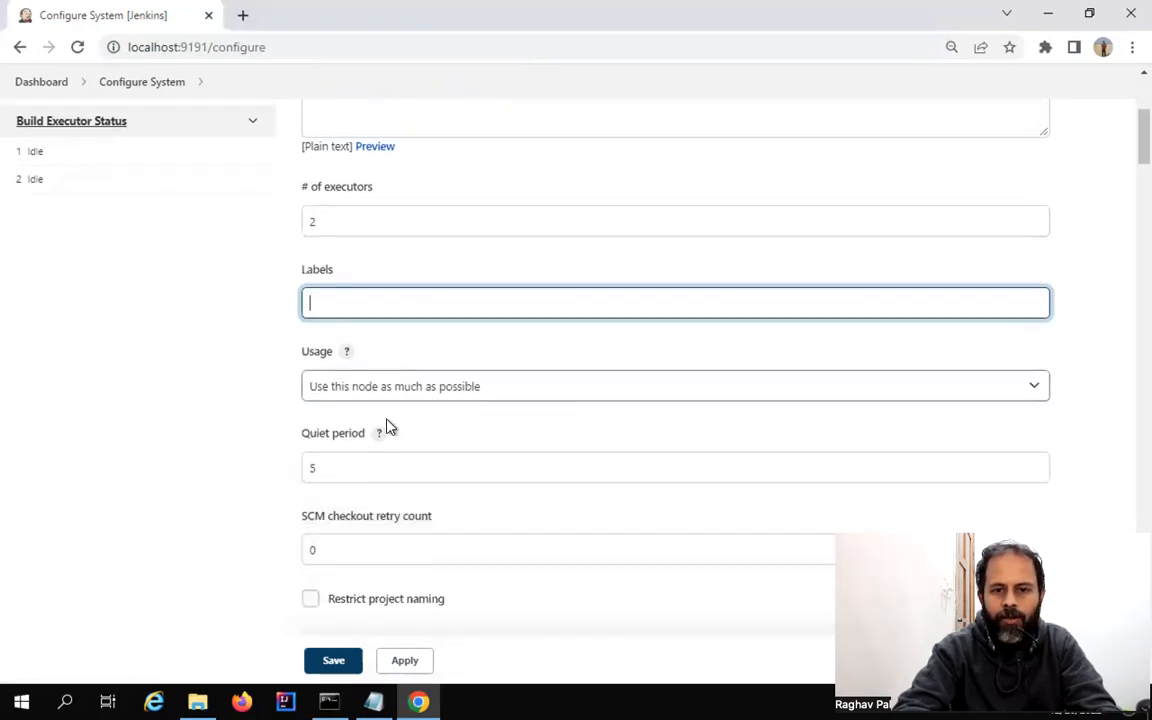
scroll(395, 422, down, 1)
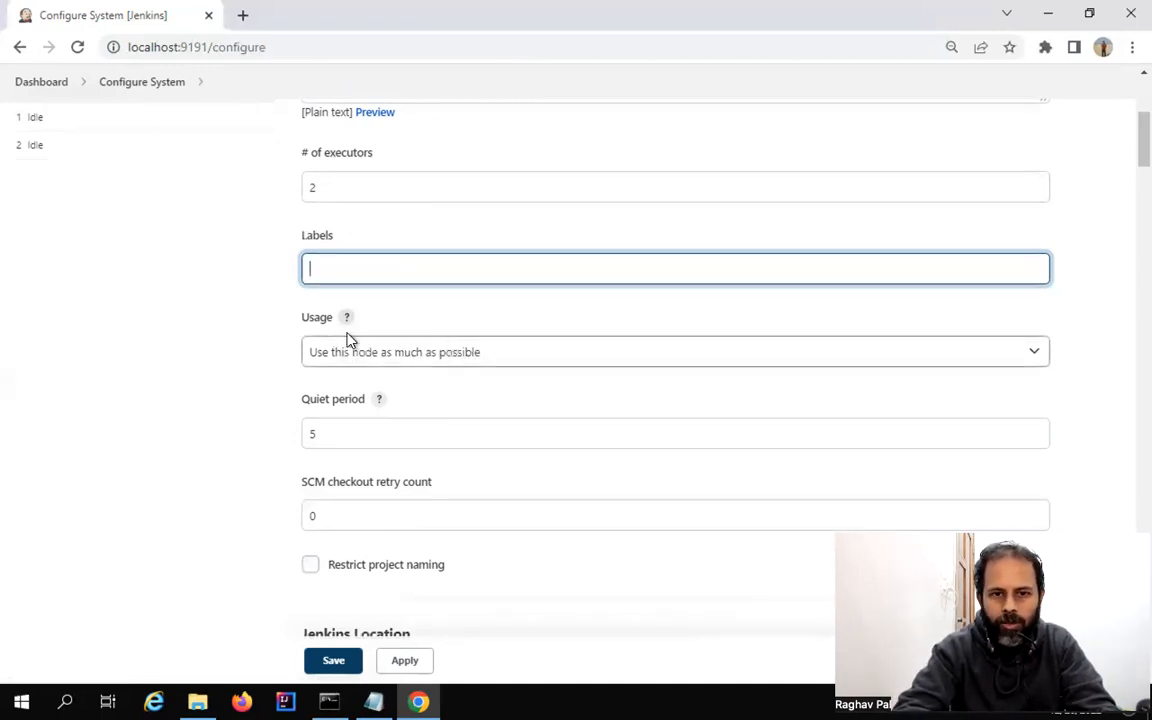
click(419, 362)
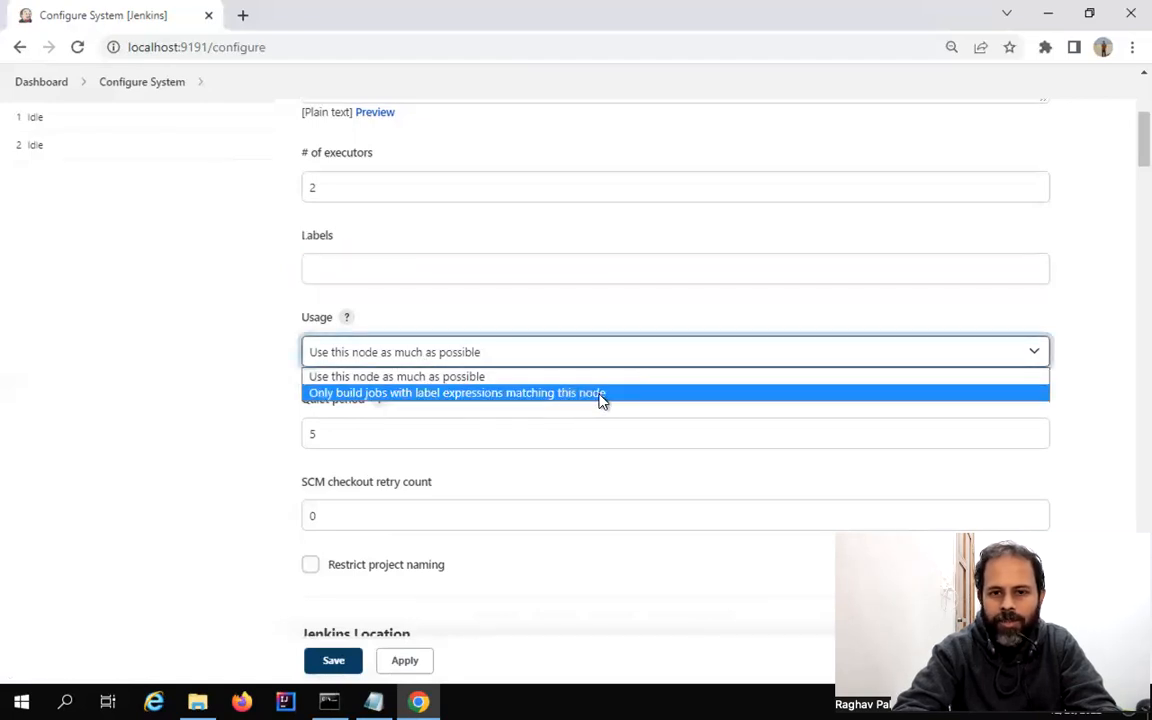
click(503, 399)
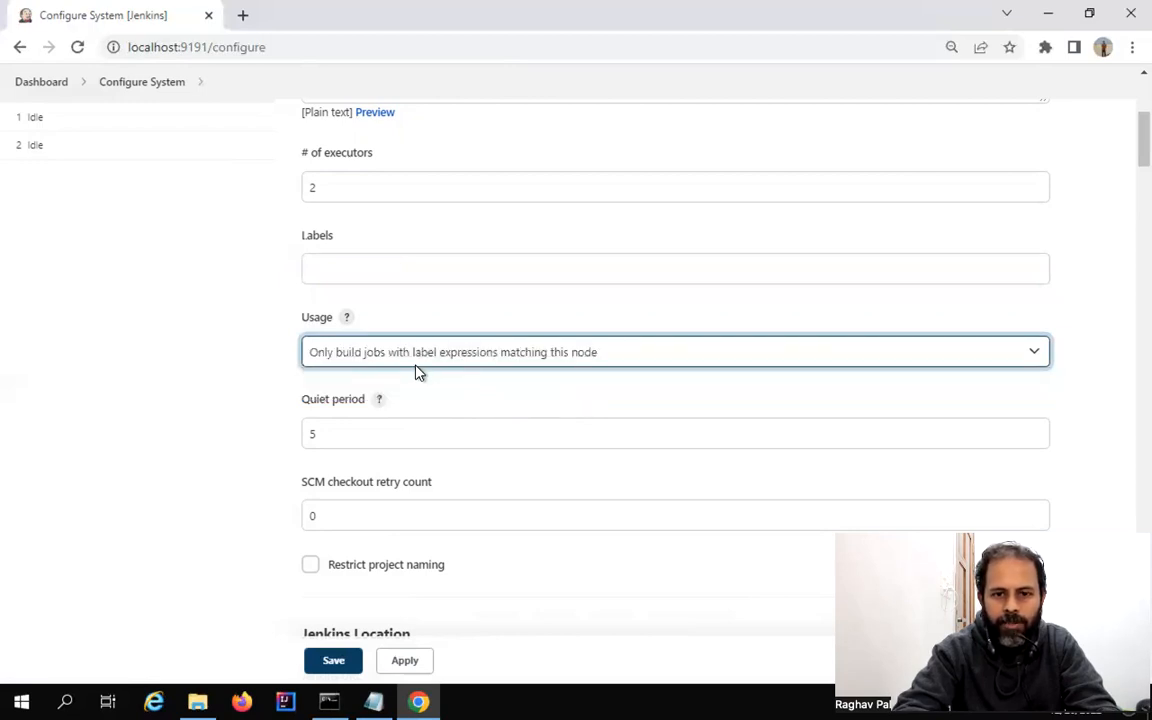
click(624, 359)
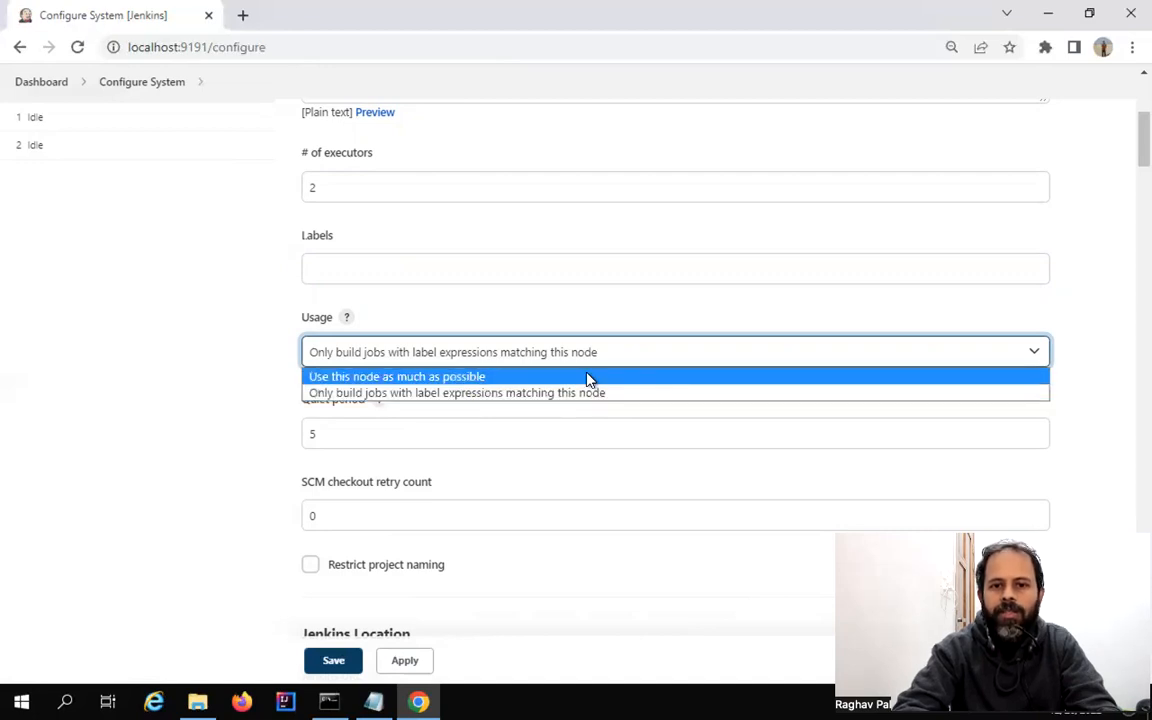
click(589, 378)
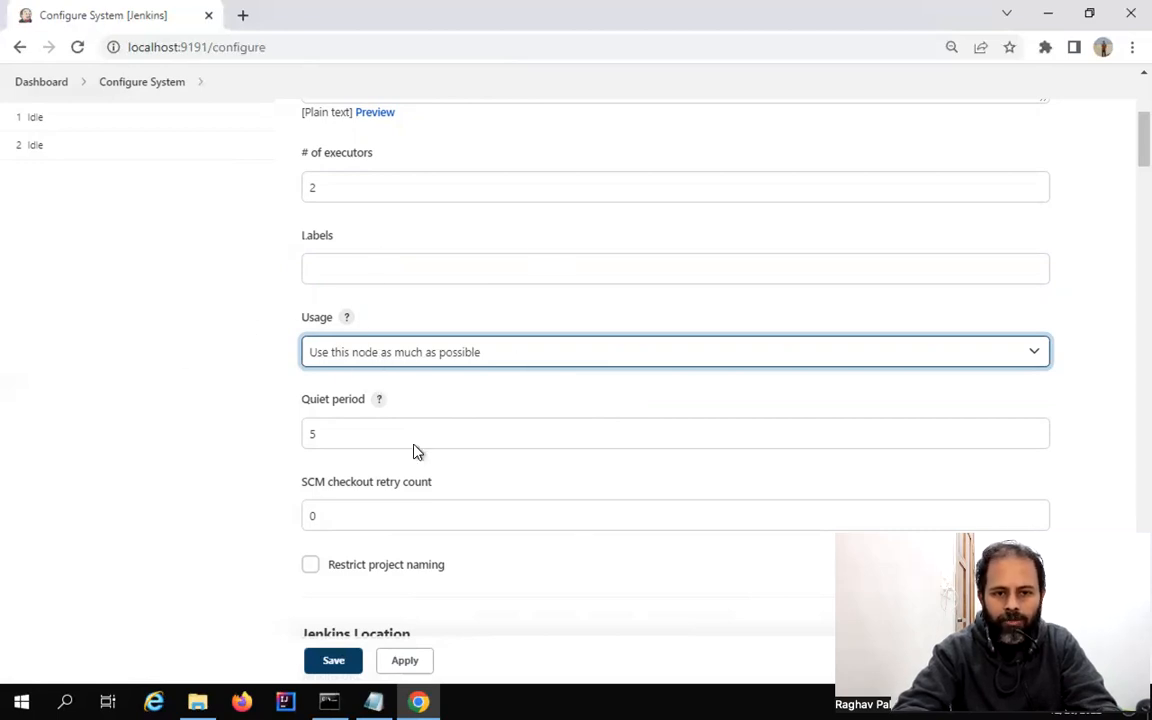
Read the help for the Quiet period setting and close it
scroll(395, 475, down, 1)
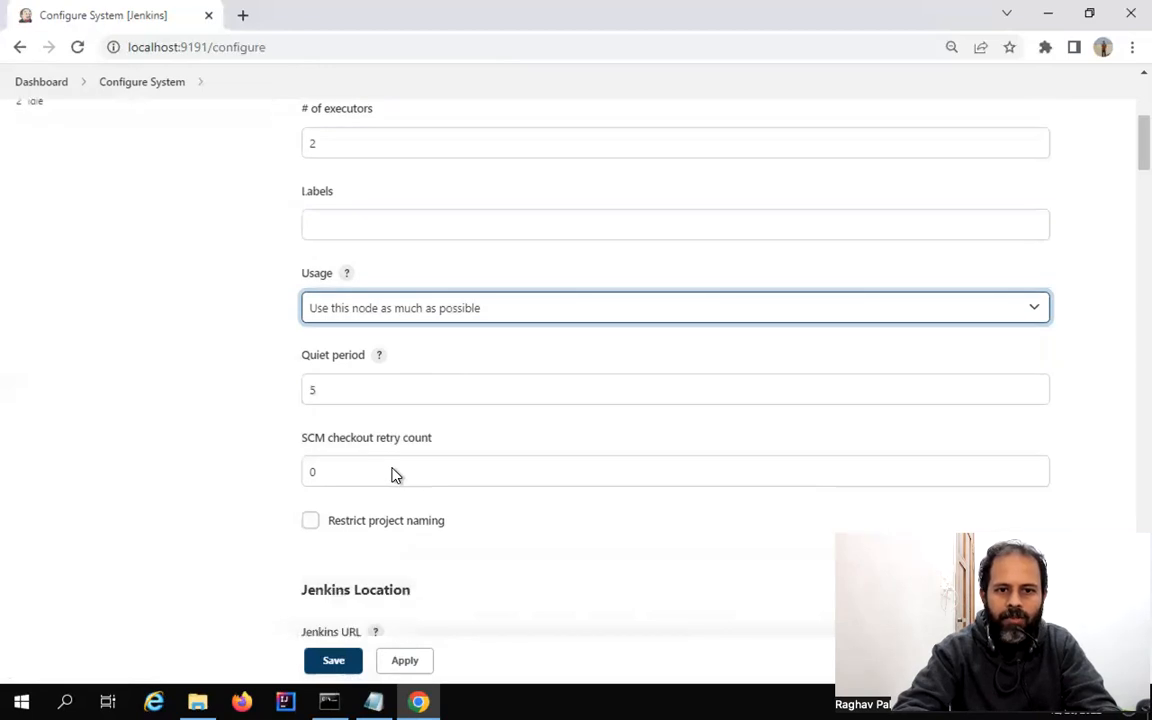
scroll(305, 360, down, 1)
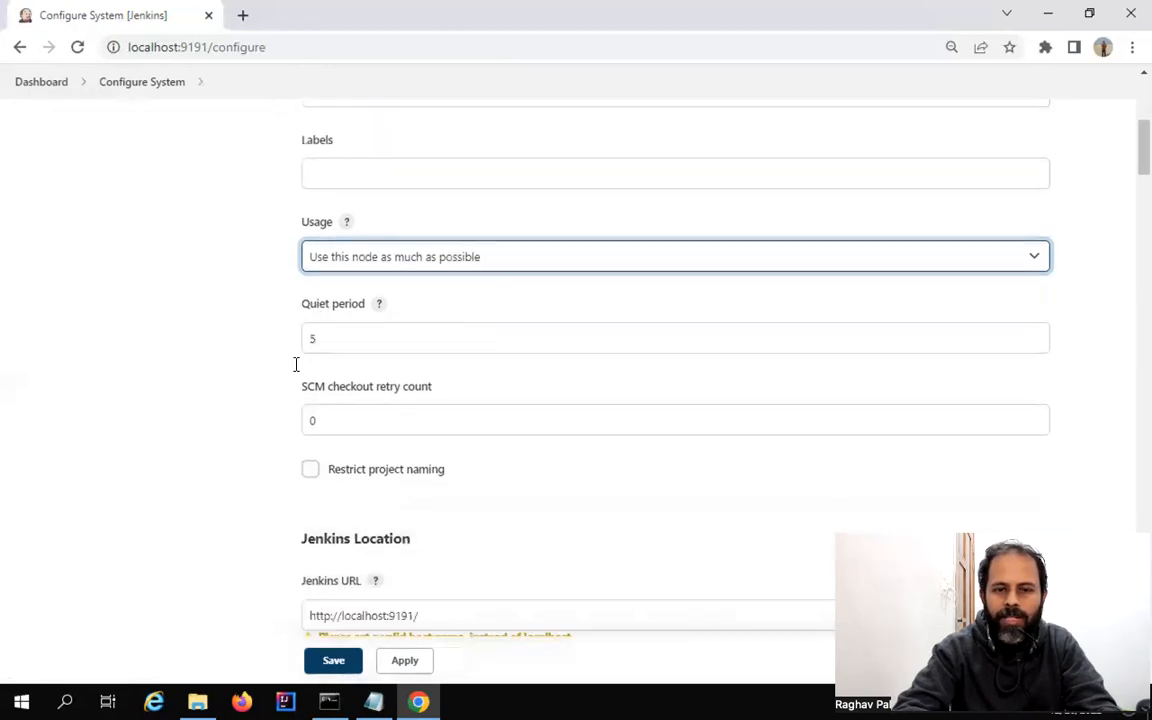
click(379, 305)
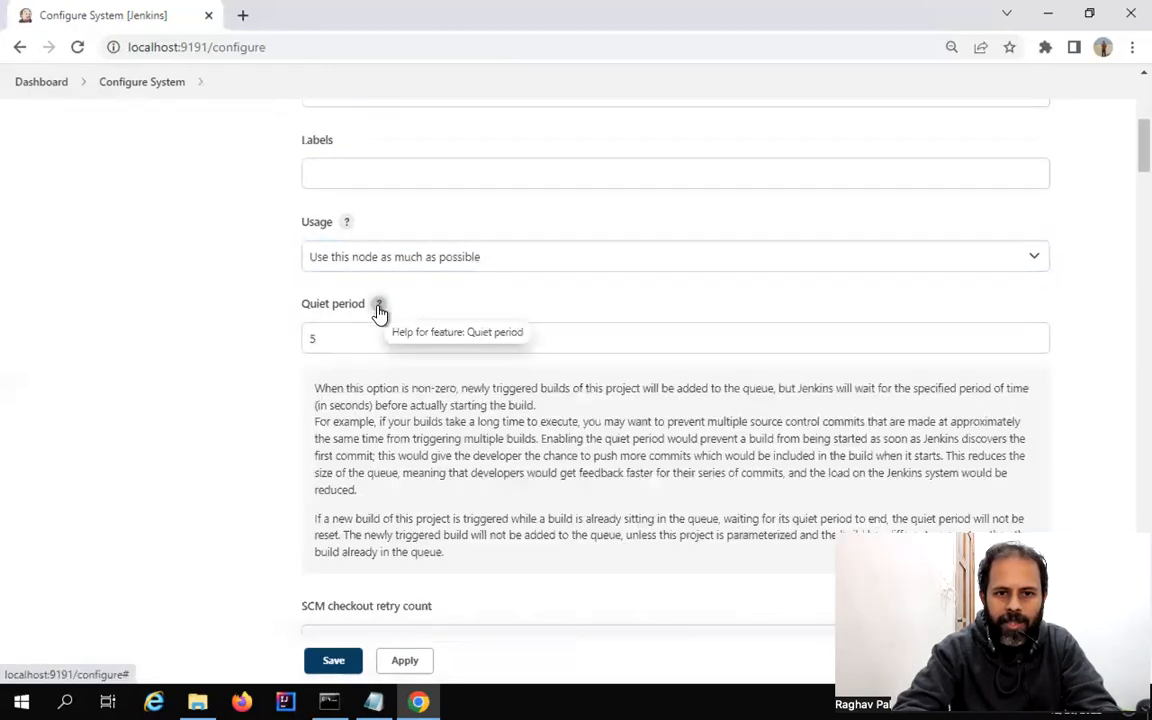
scroll(374, 455, down, 1)
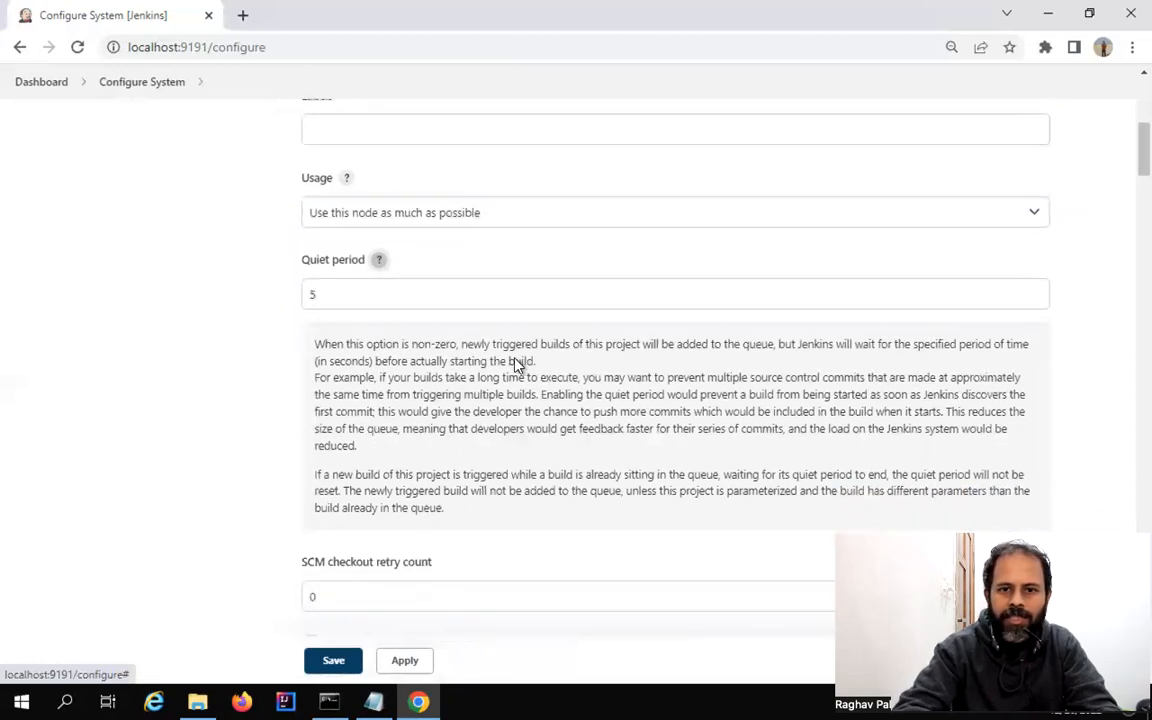
click(379, 263)
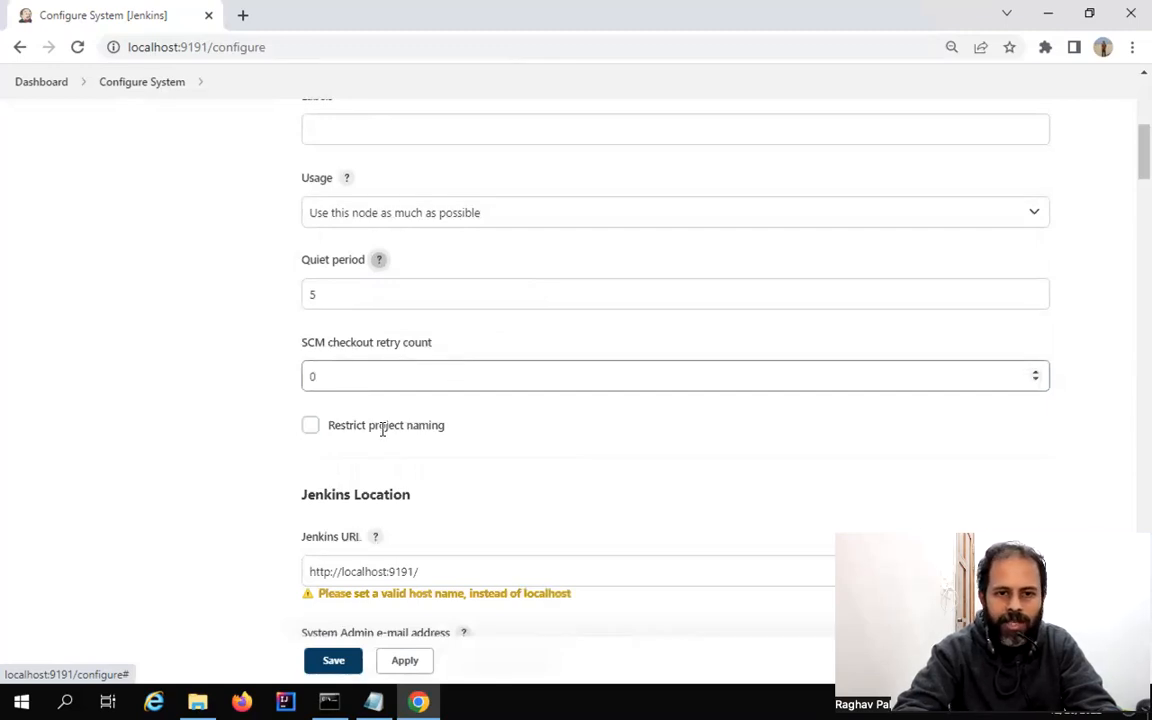
Examine the remaining Configure System sections from Jenkins Location to Global Build Discarders and return to the start of the page
scroll(383, 437, down, 3)
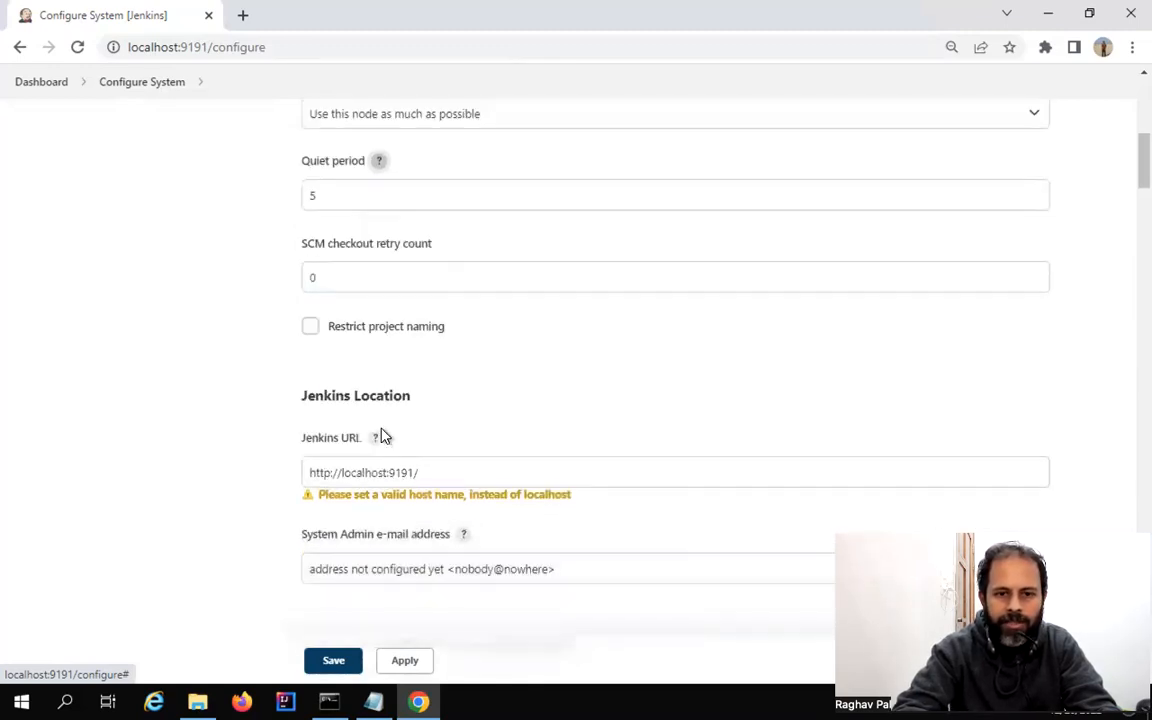
click(382, 430)
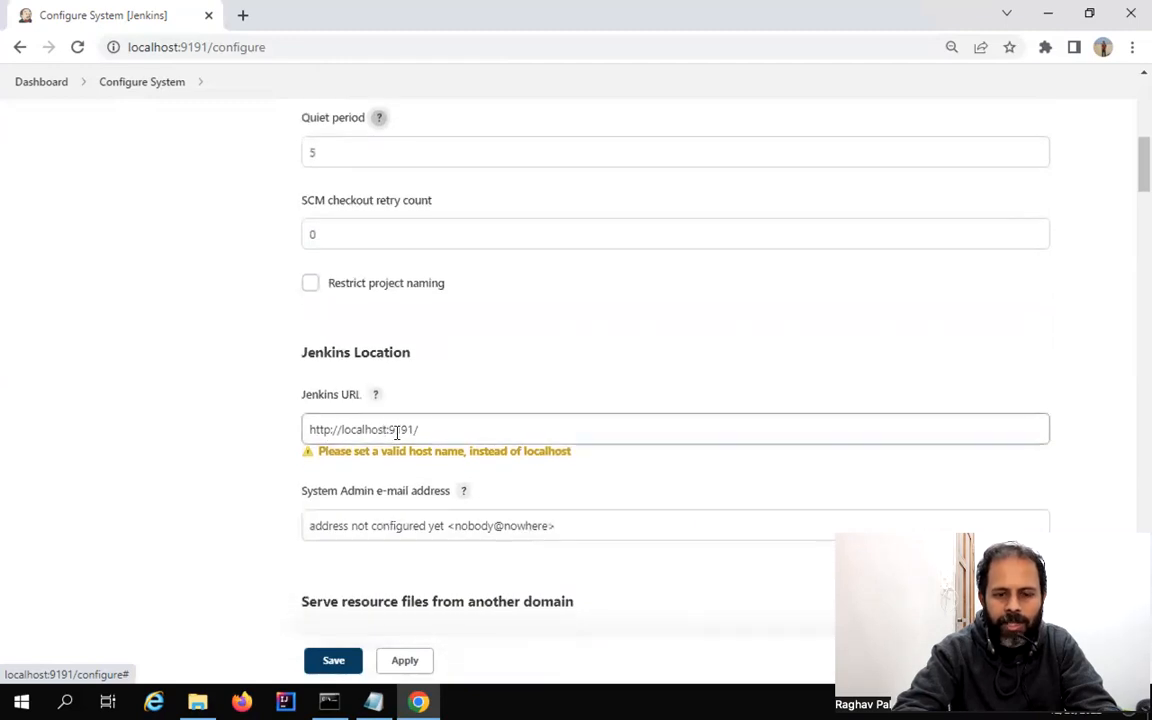
scroll(431, 430, down, 1)
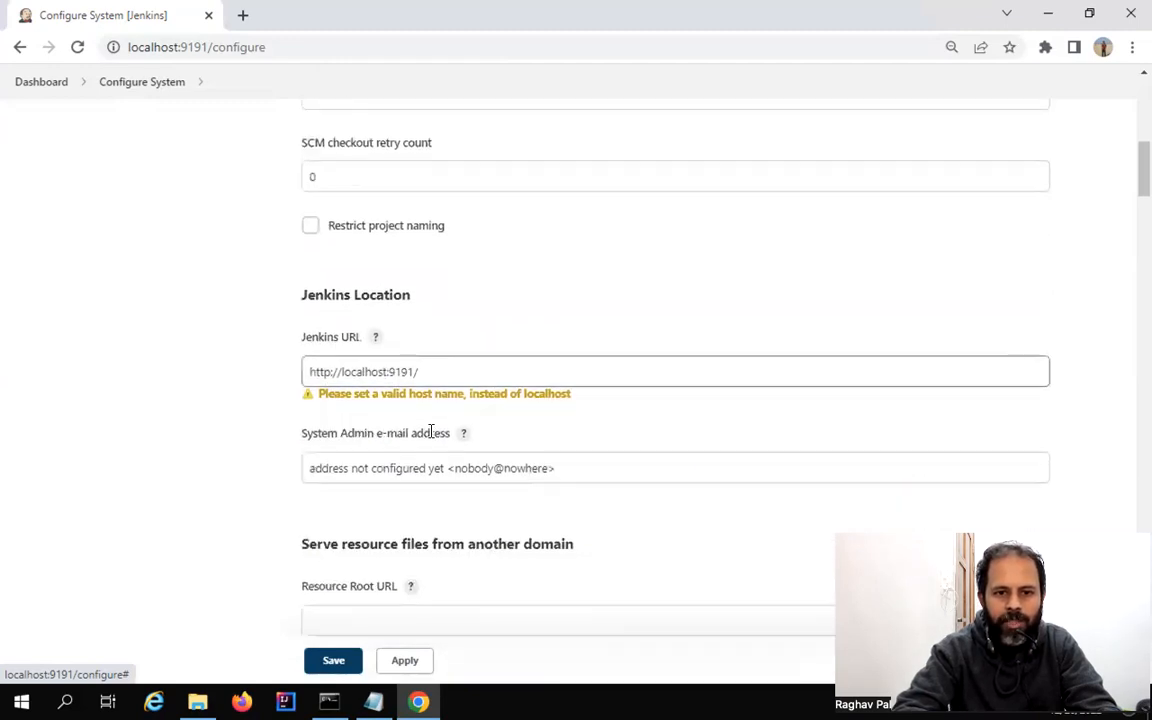
scroll(431, 430, down, 1)
scroll(431, 430, down, 3)
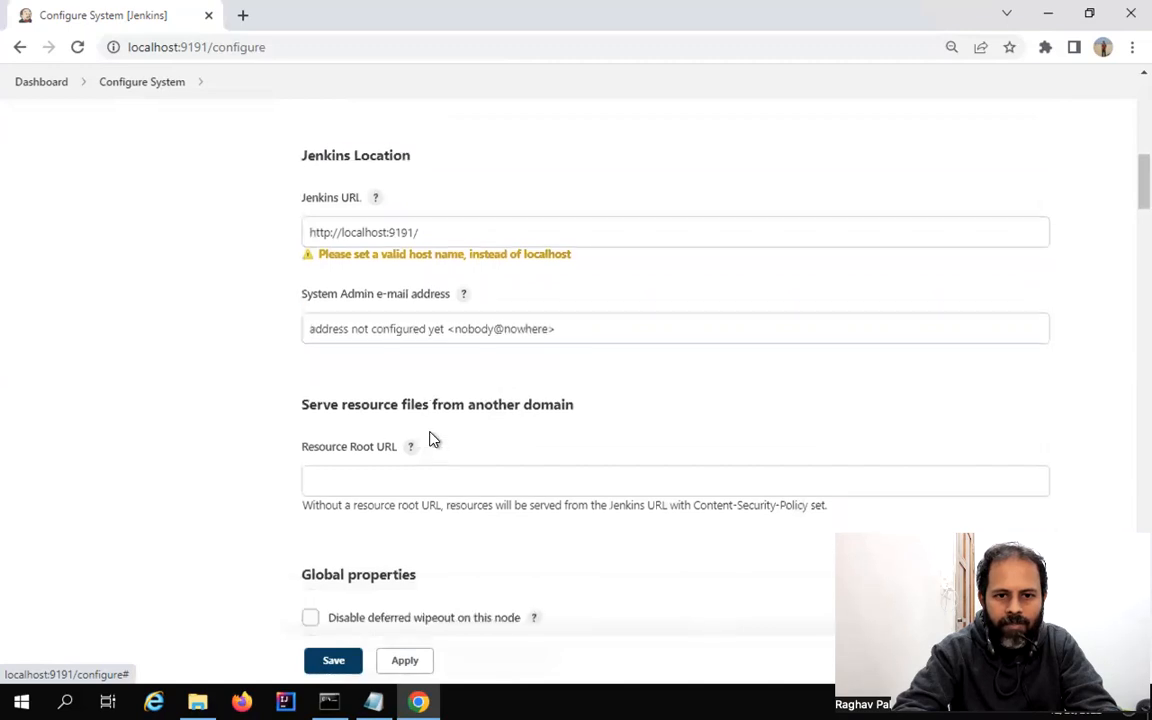
scroll(431, 430, down, 12)
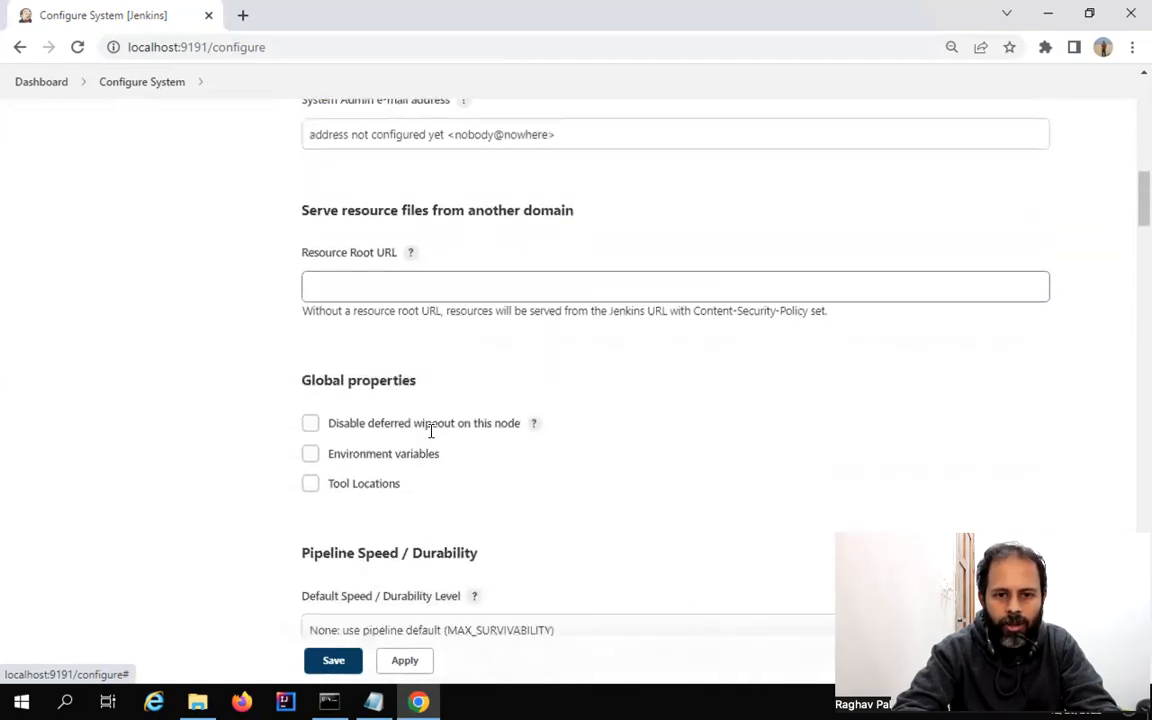
scroll(430, 432, down, 3)
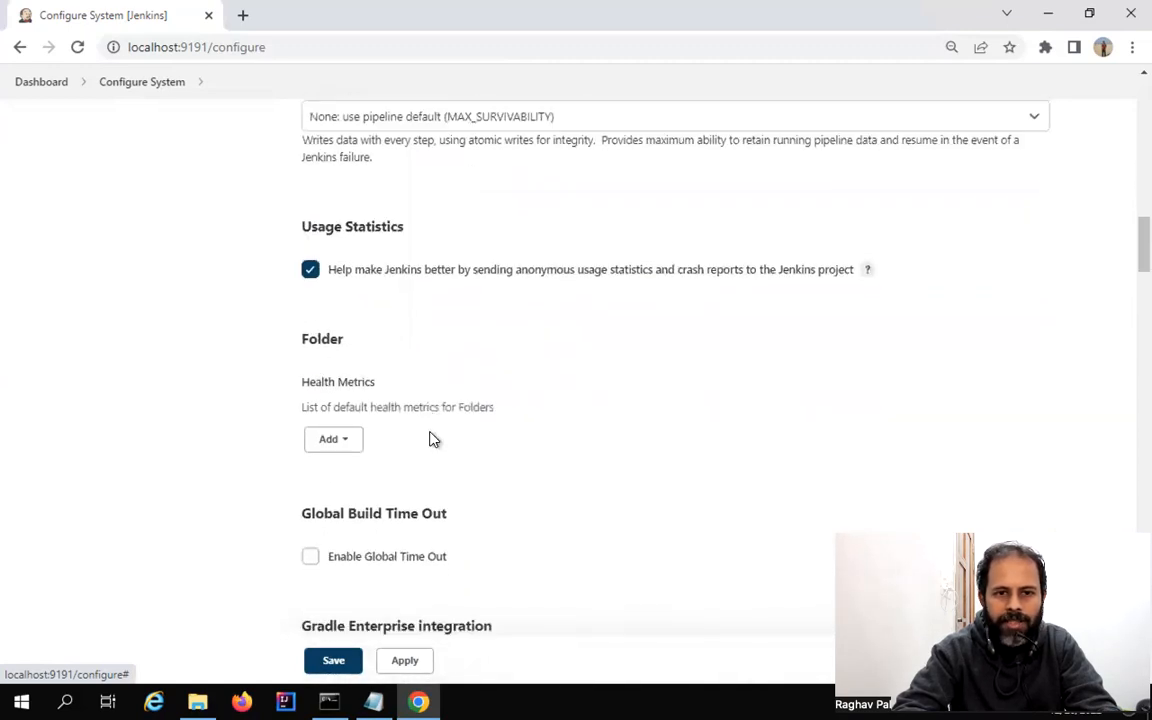
scroll(432, 439, down, 15)
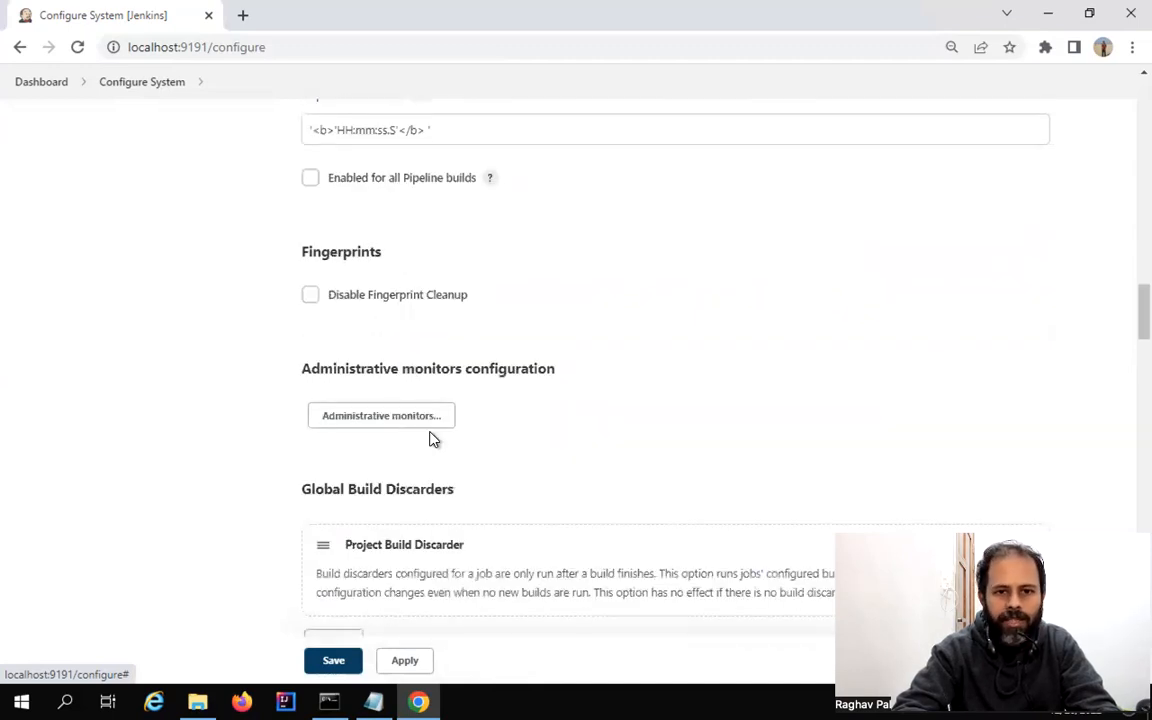
scroll(432, 439, down, 3)
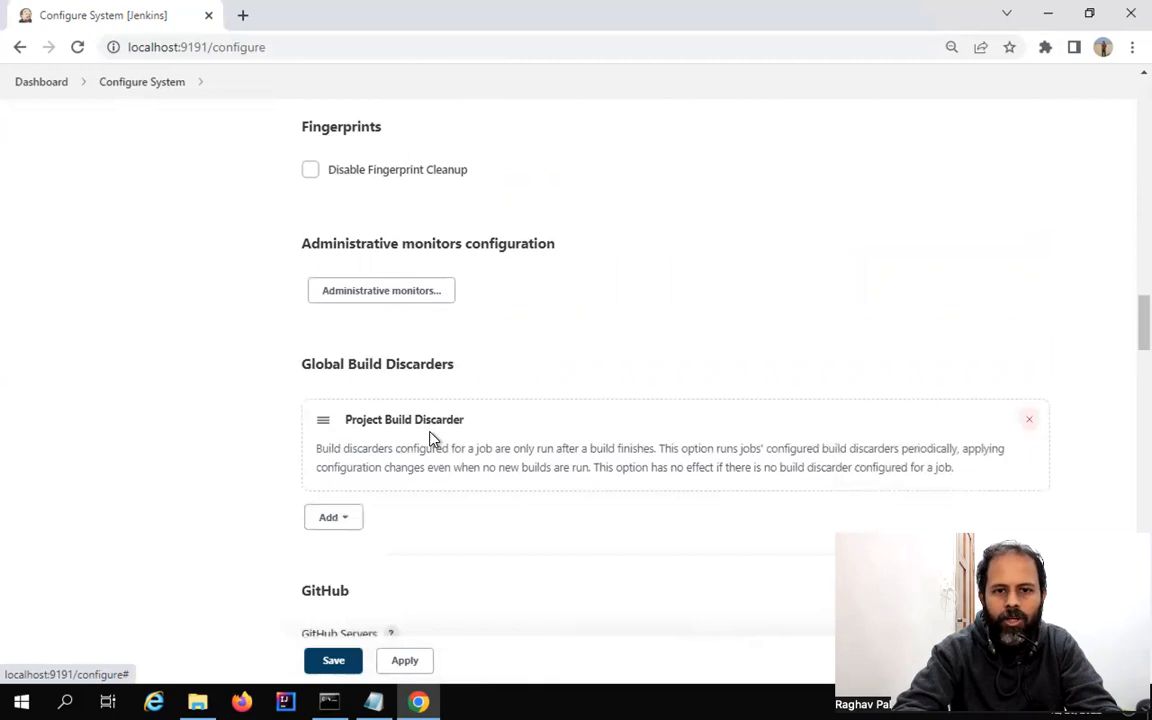
scroll(432, 439, up, 20)
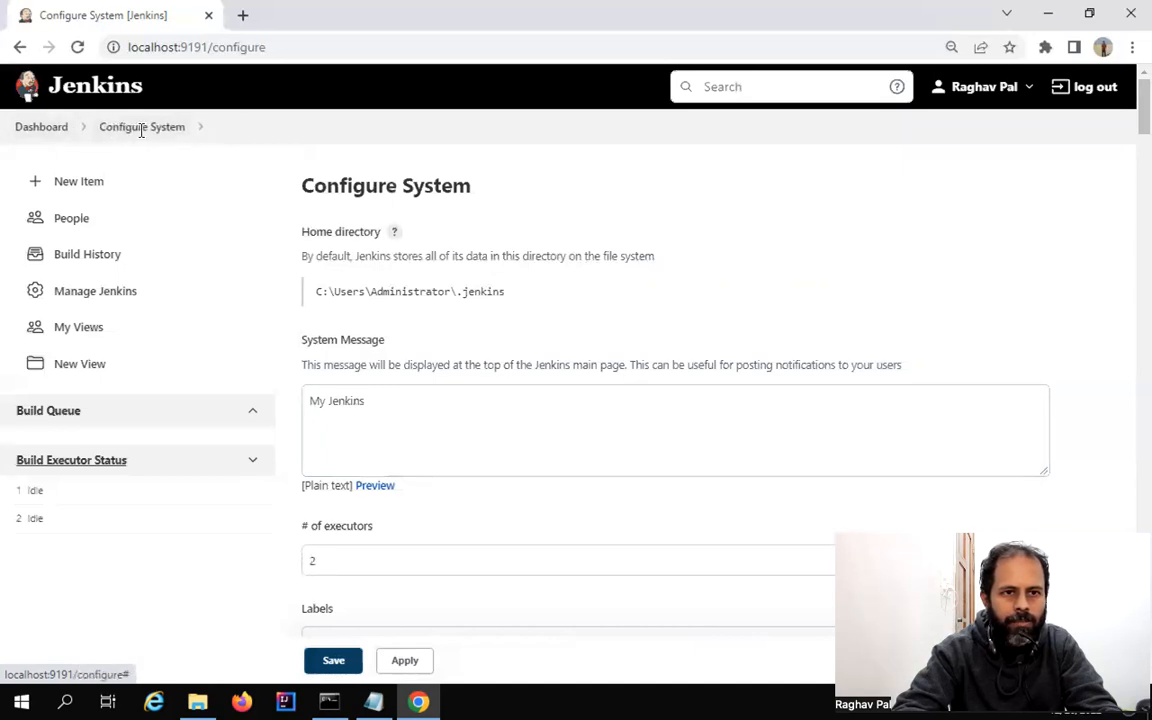
Cancel leaving Configure System with unsaved changes, apply the configuration and save it
click(82, 292)
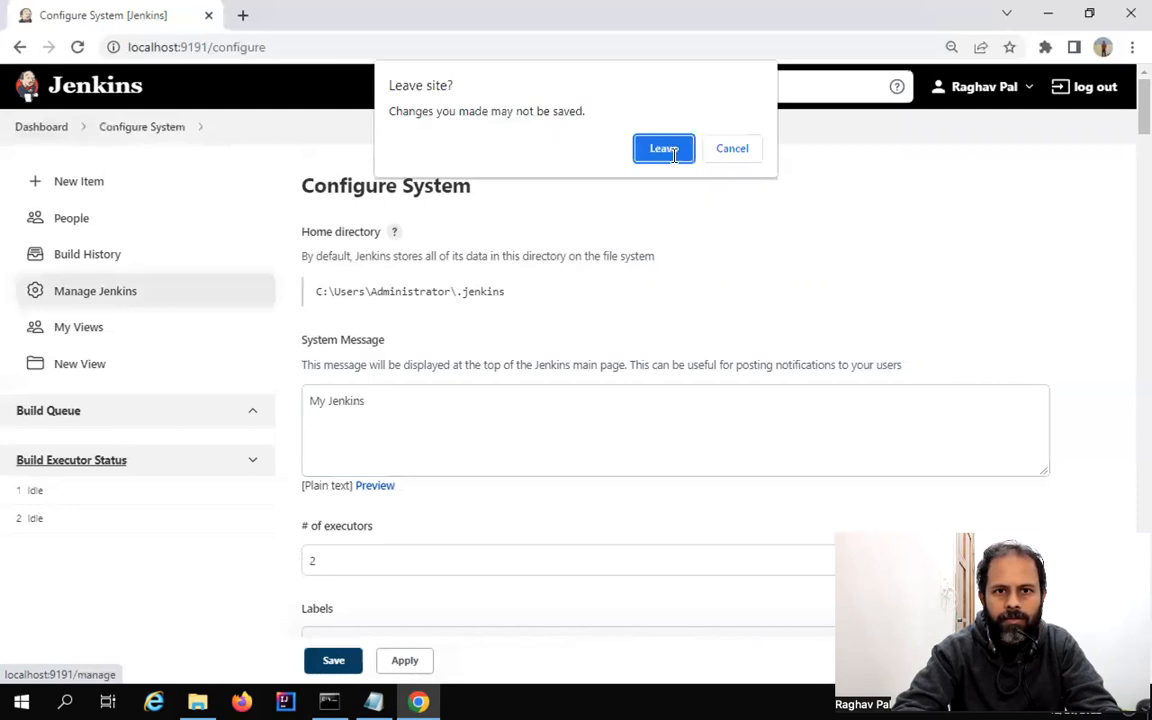
click(727, 156)
click(403, 664)
click(331, 663)
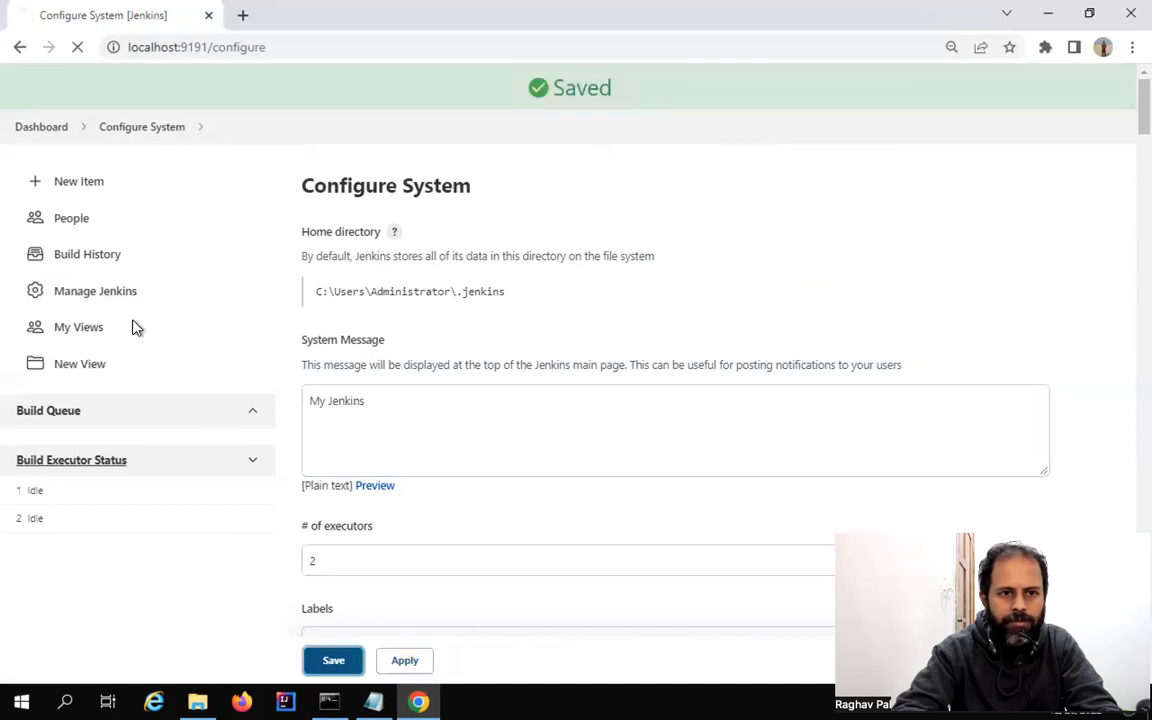
Look over the Manage Jenkins options, open Global Tool Configuration and examine the Maven Configuration settings
click(102, 297)
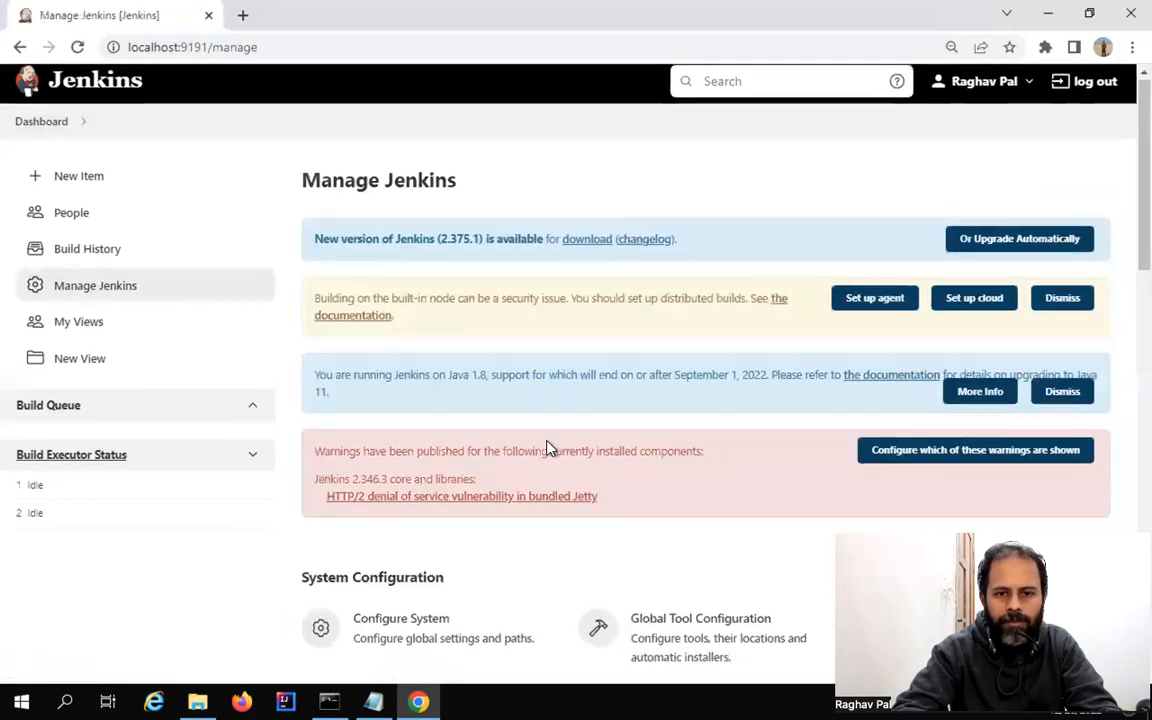
scroll(548, 448, down, 6)
scroll(548, 448, up, 2)
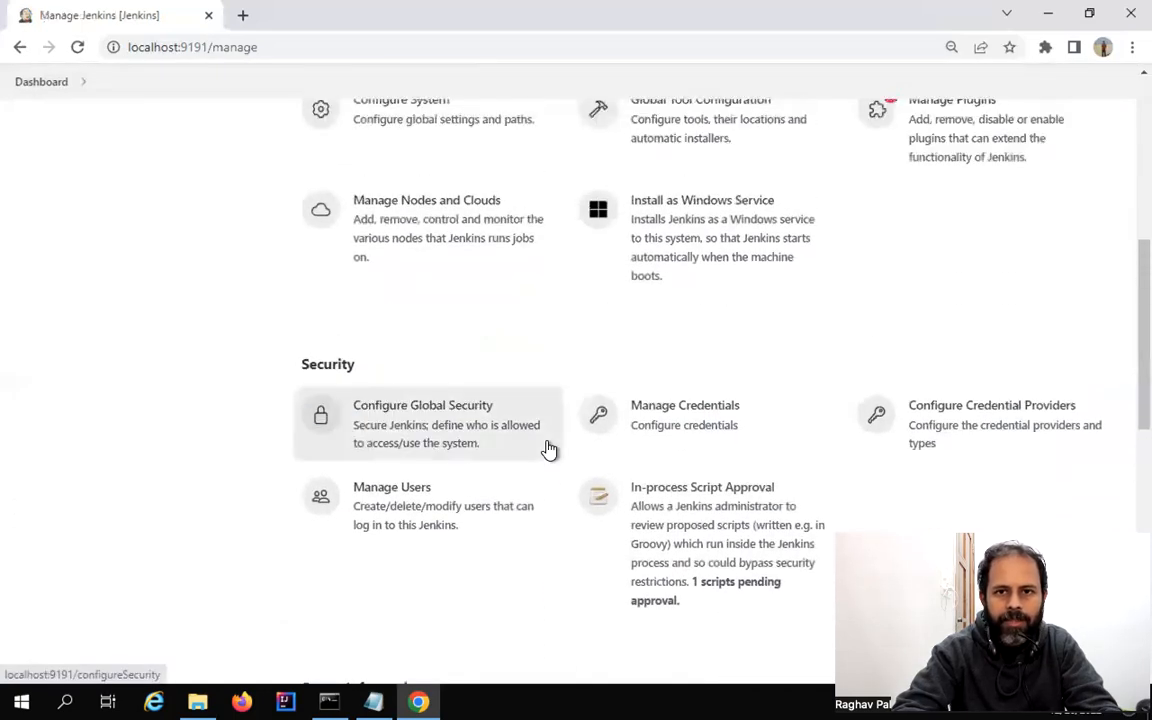
scroll(548, 448, up, 5)
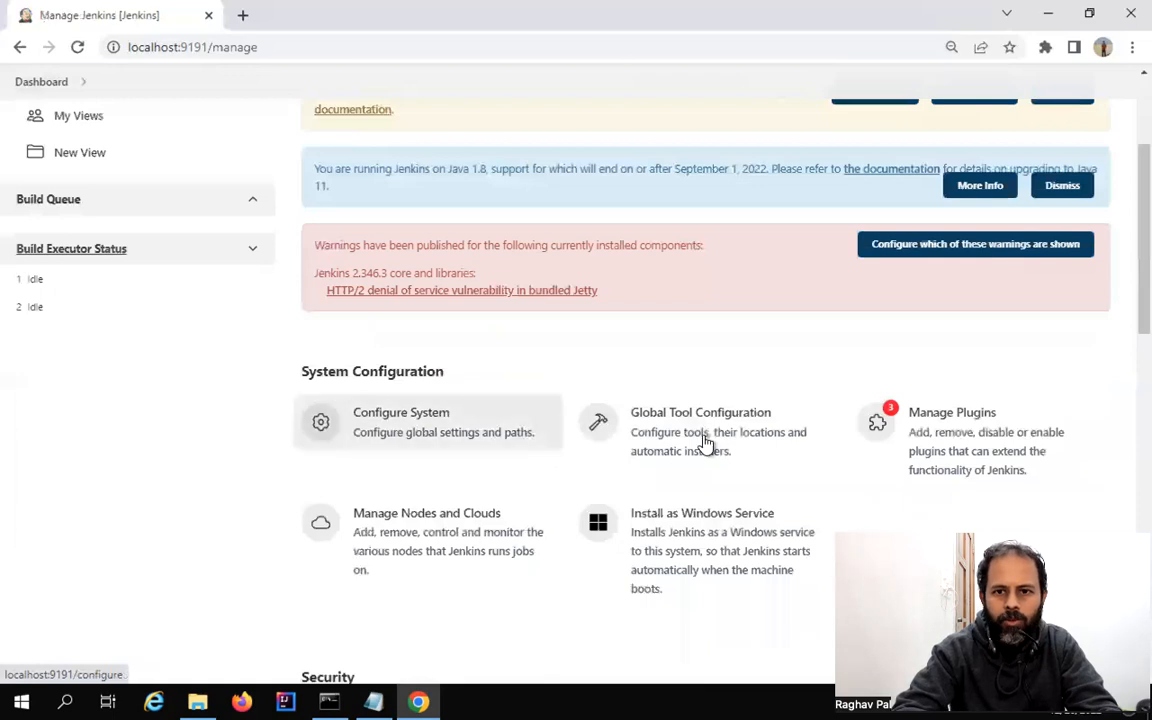
click(686, 447)
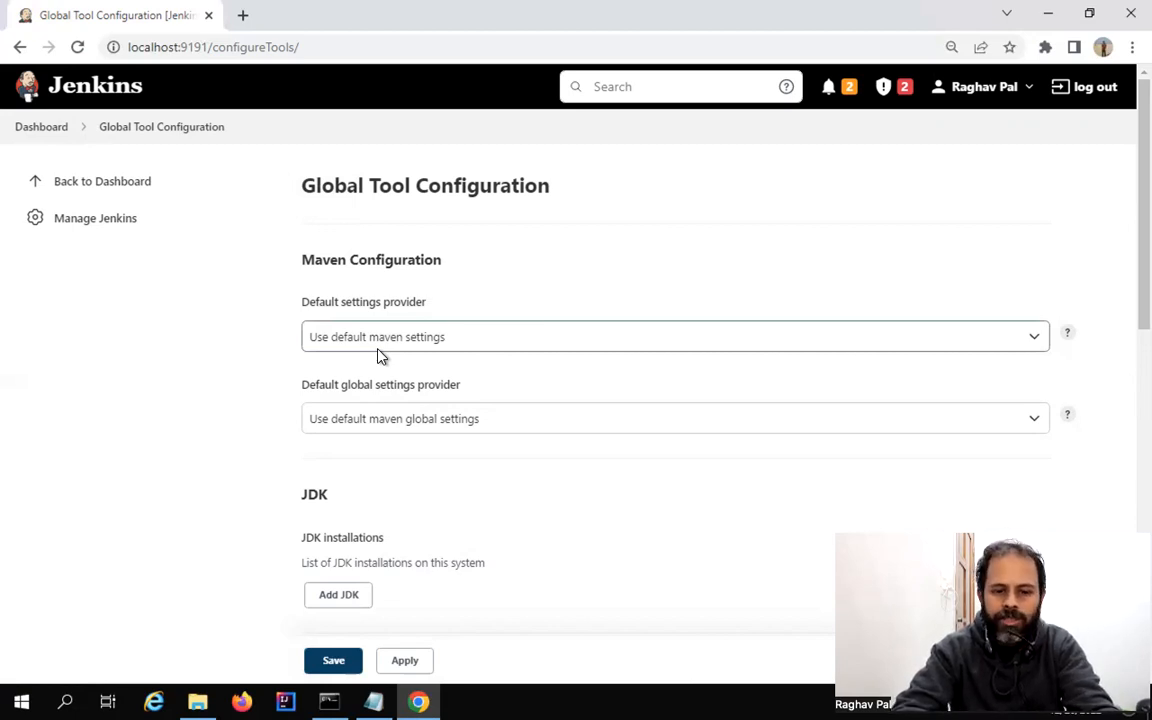
drag(287, 303, 629, 467)
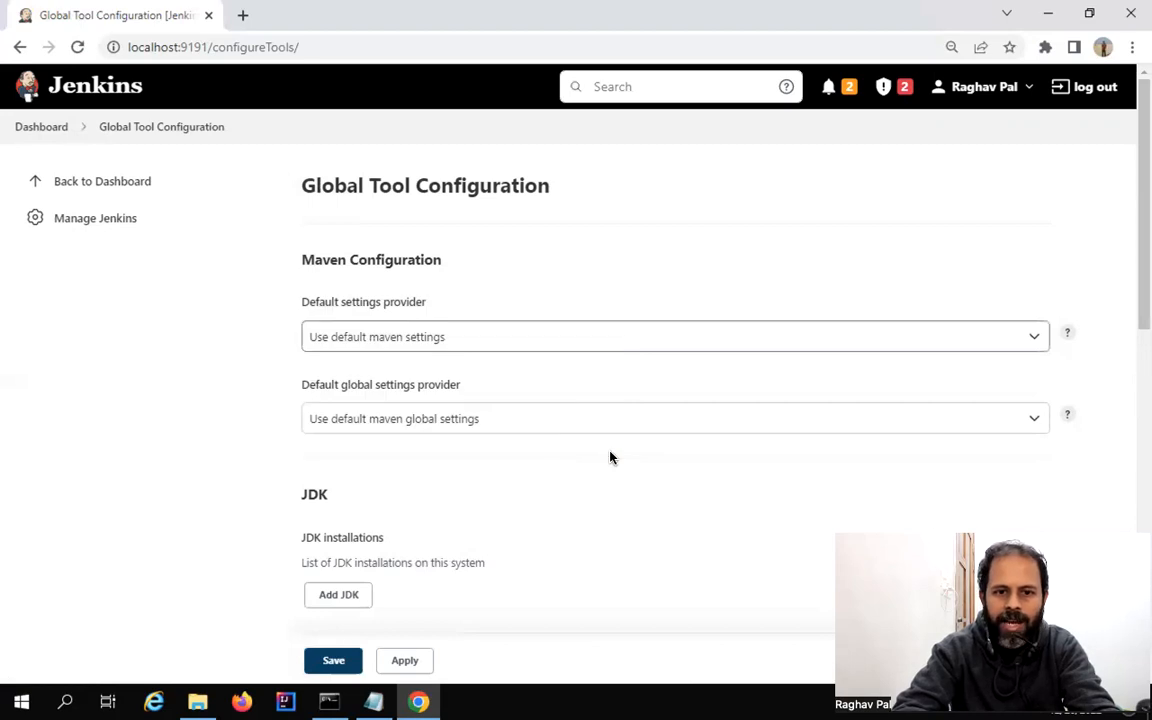
Examine the JDK, Git, Gradle and Maven installation sections of Global Tool Configuration and return to the start of the page
scroll(611, 457, down, 3)
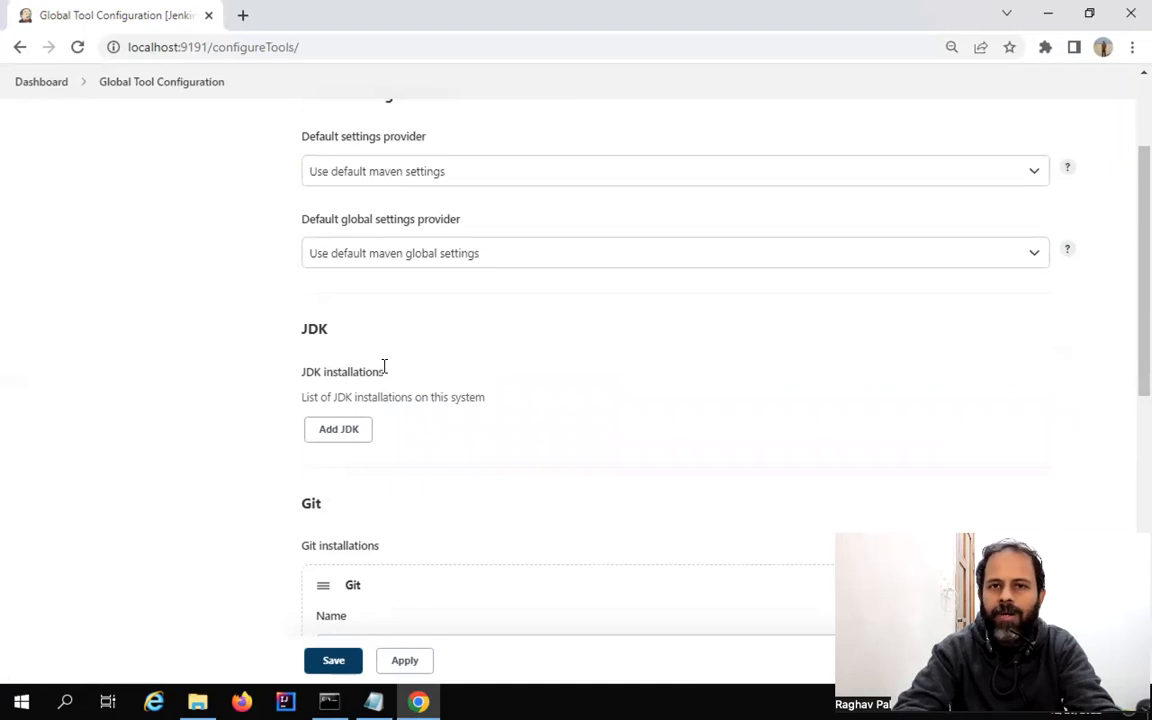
scroll(418, 449, down, 3)
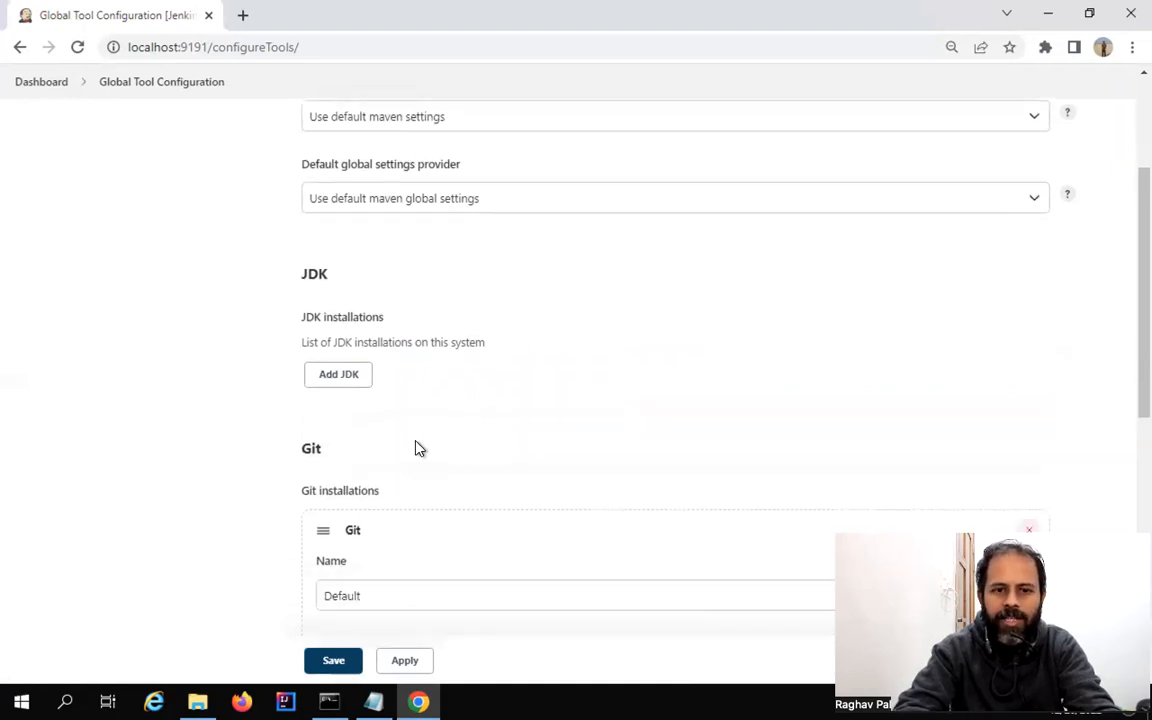
scroll(418, 449, down, 7)
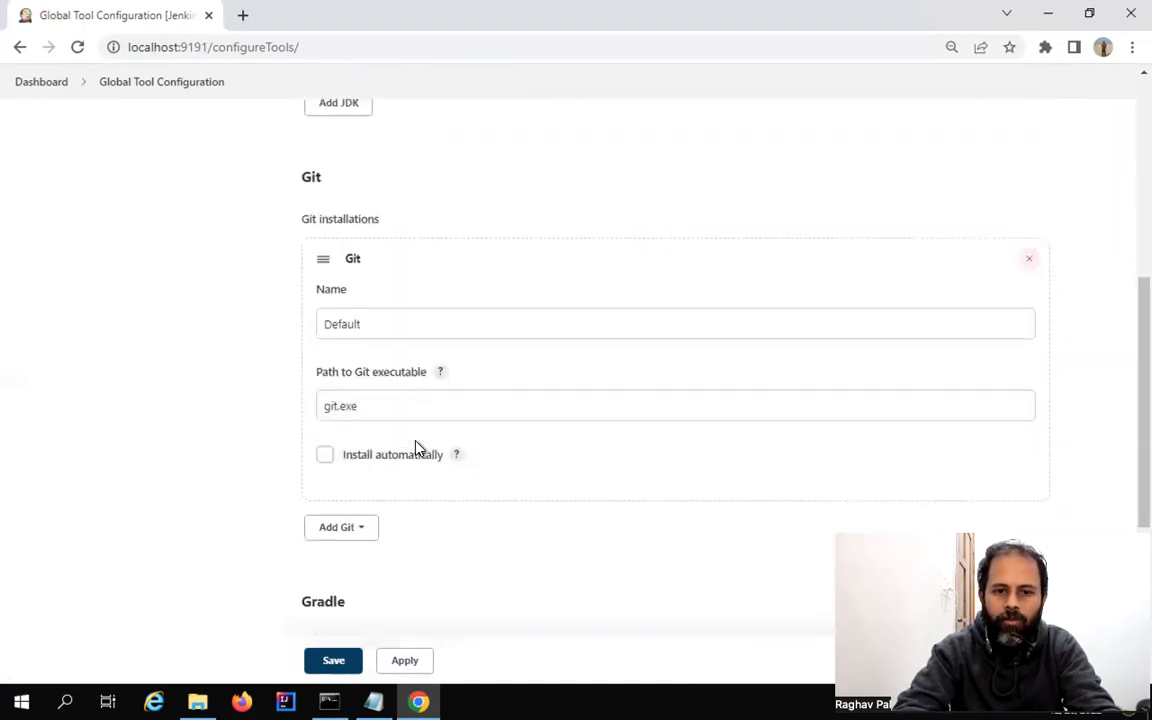
scroll(418, 449, down, 3)
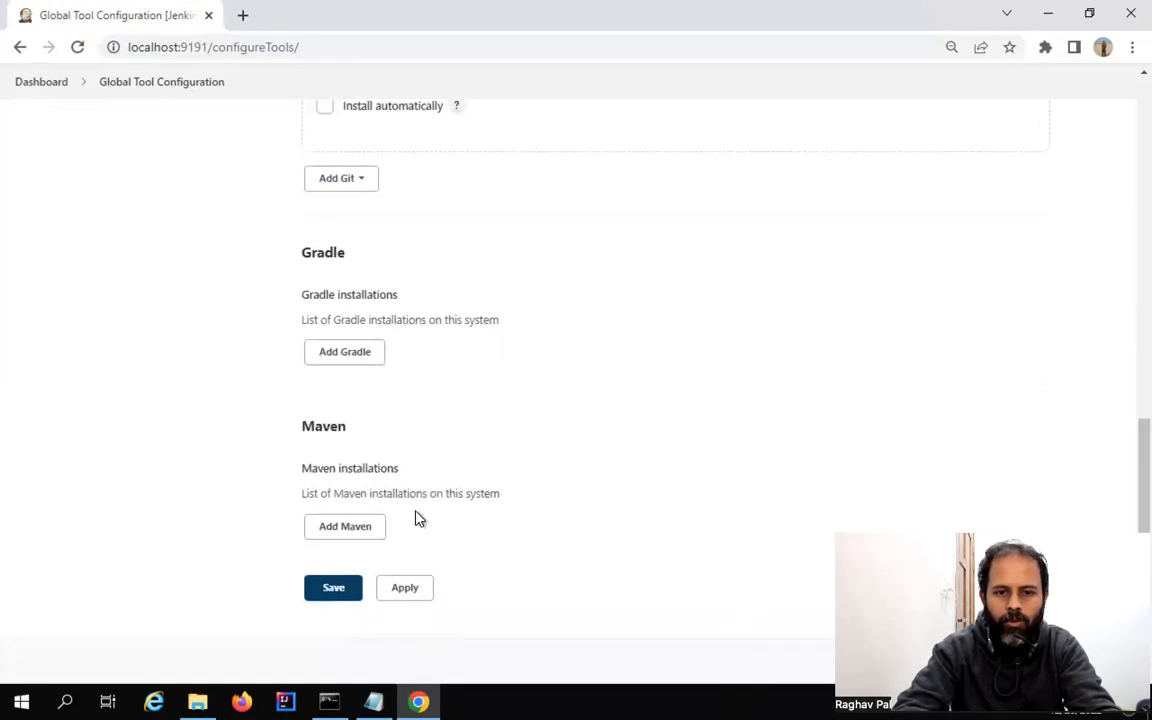
scroll(206, 170, up, 18)
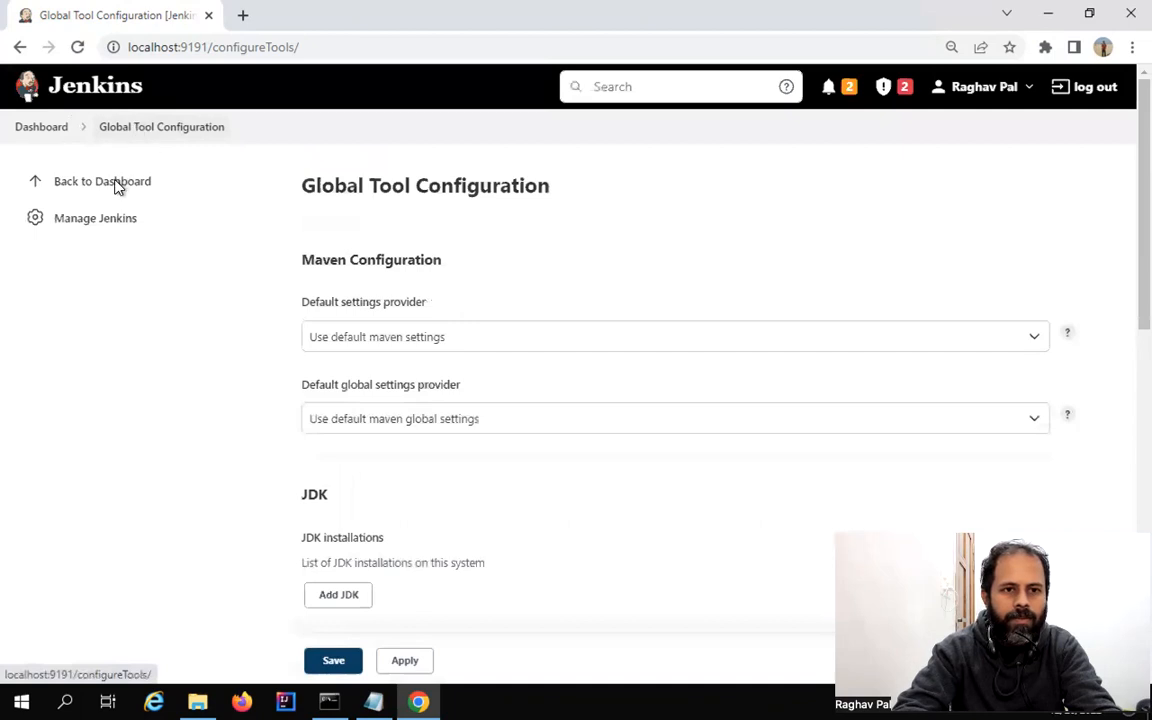
Return to Manage Jenkins, open Manage Plugins and look over the Plugin Manager's categories
click(110, 224)
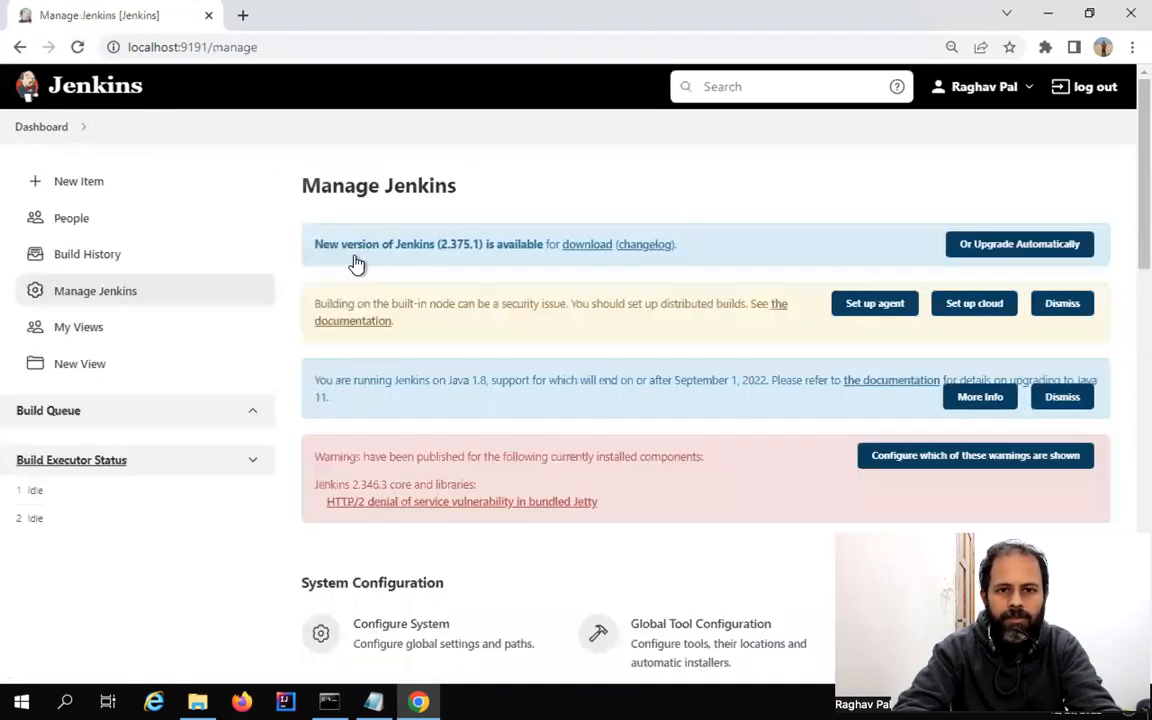
scroll(485, 382, down, 1)
scroll(485, 382, down, 2)
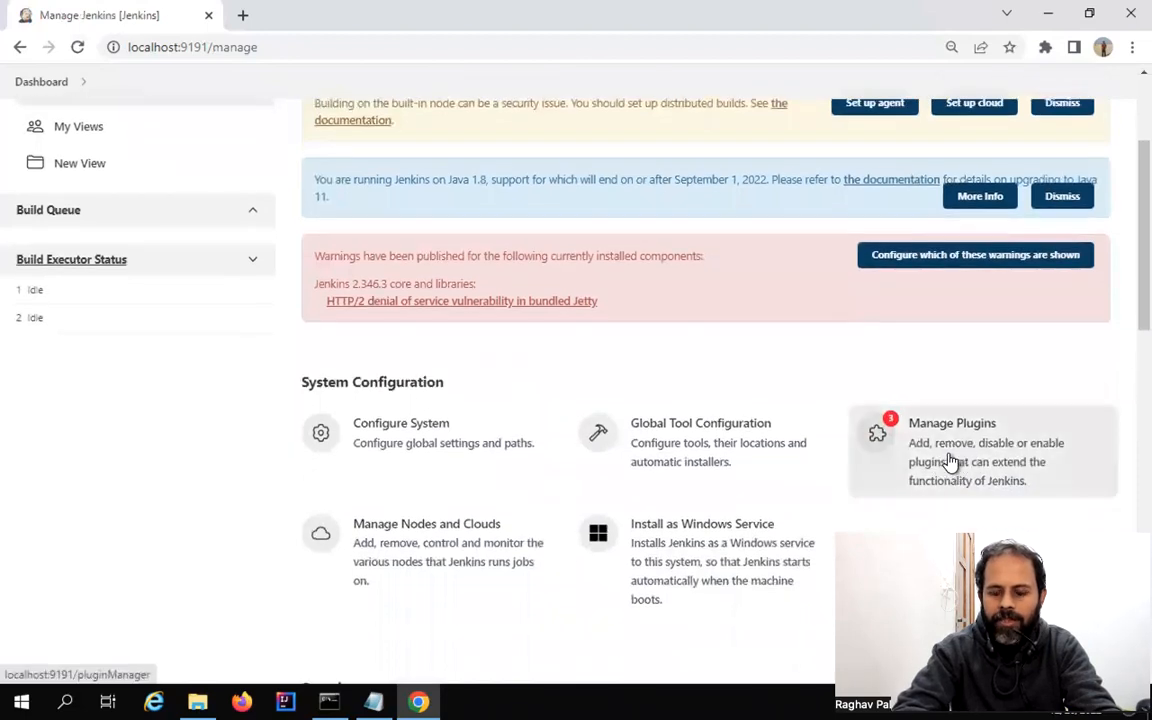
click(951, 462)
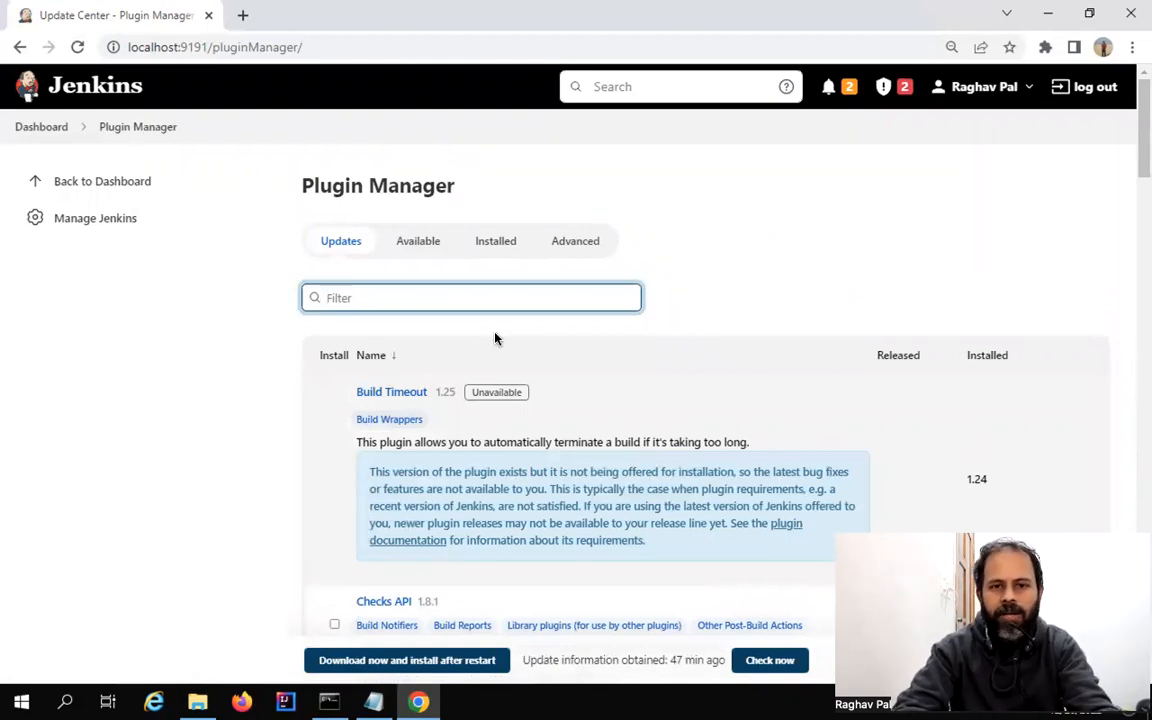
mouse_move(306, 221)
mouse_down()
mouse_move(388, 260)
mouse_move(627, 273)
mouse_up()
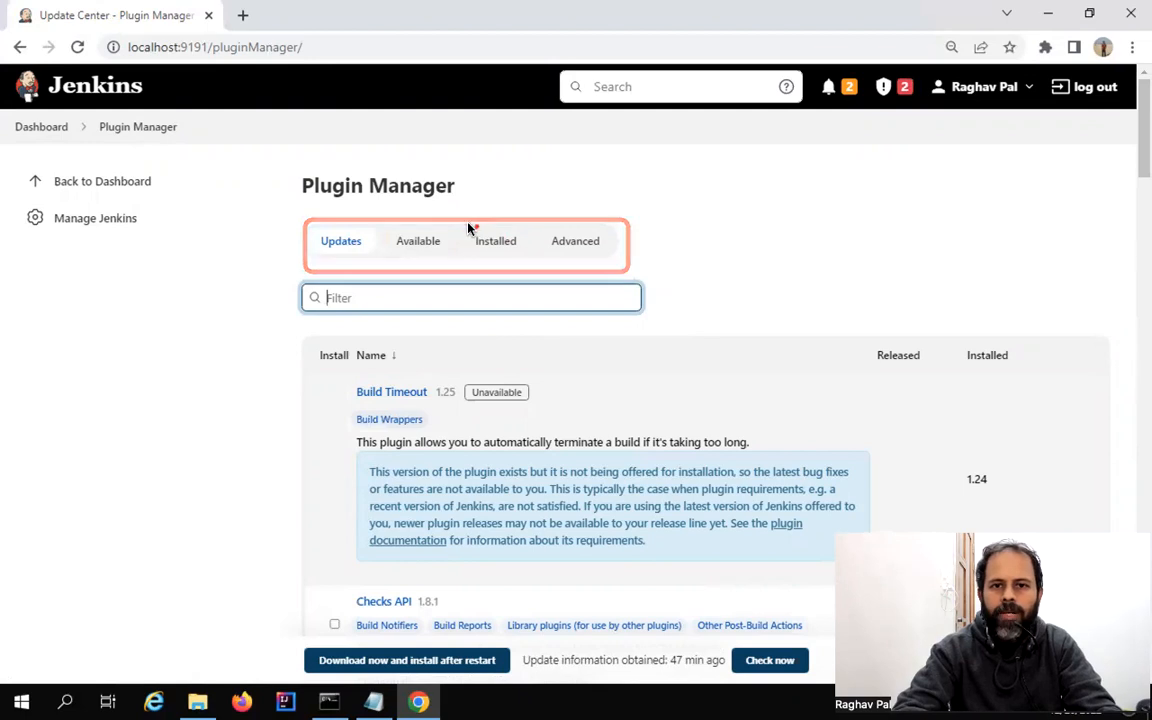
drag(467, 222, 531, 263)
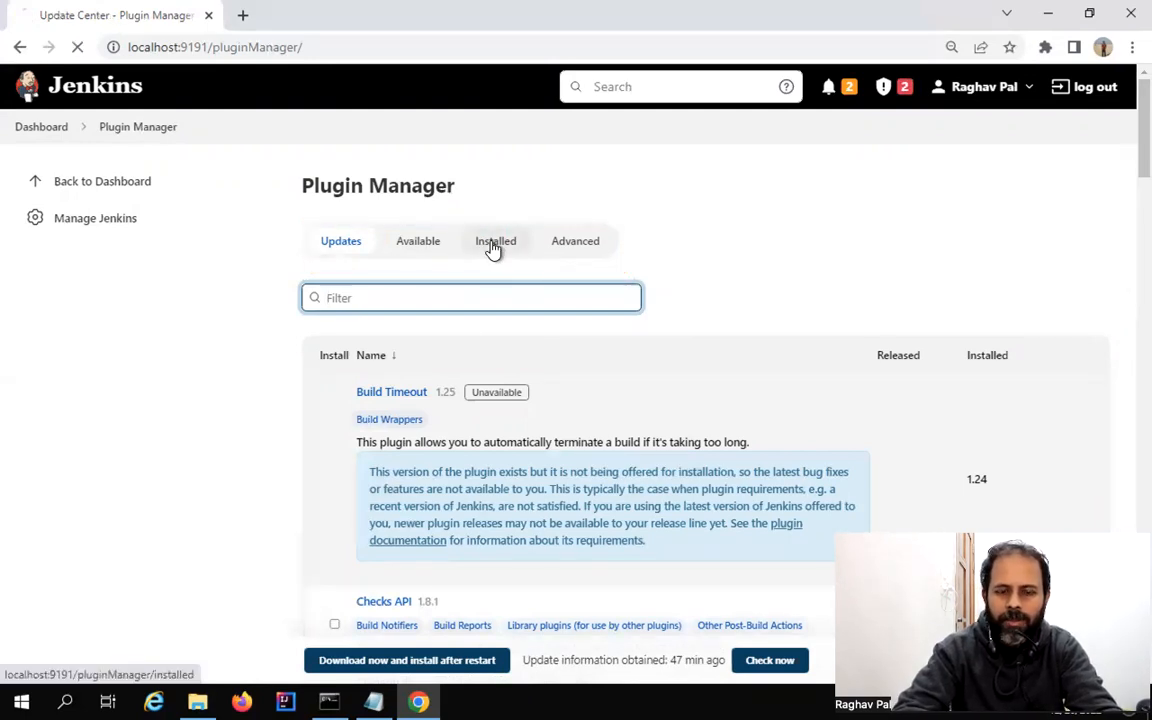
Display the installed plugins and examine their descriptions, enable switches and uninstall options
click(493, 244)
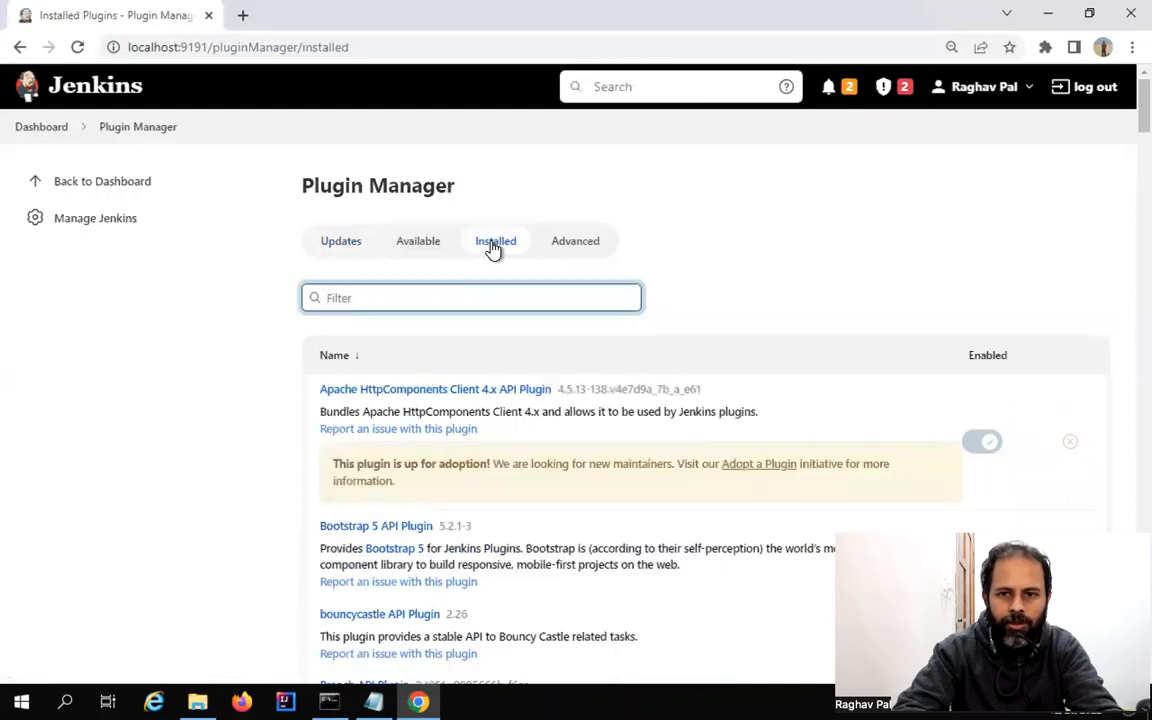
scroll(424, 490, down, 1)
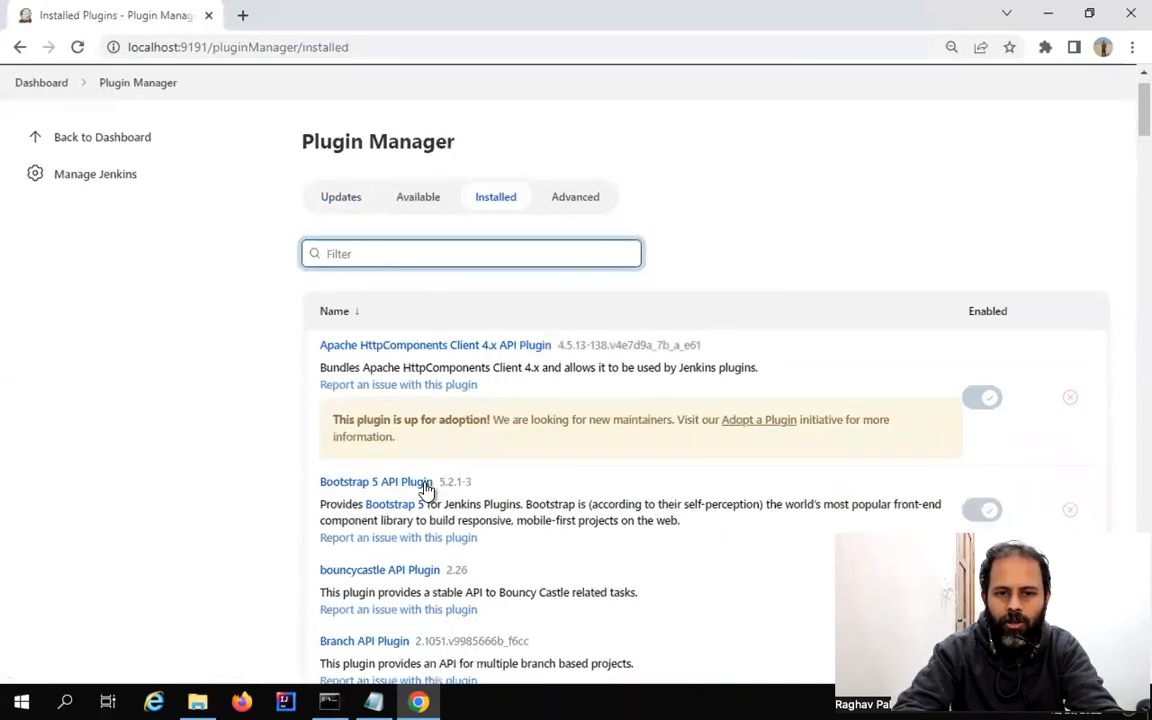
scroll(424, 490, down, 5)
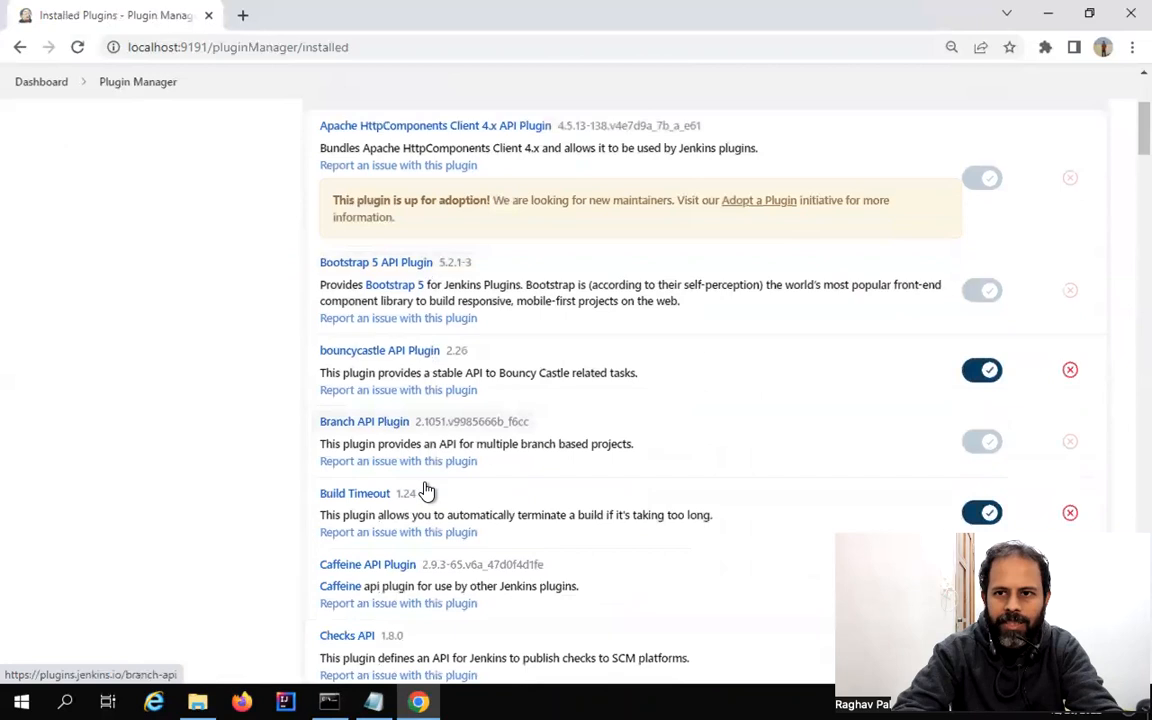
scroll(424, 490, down, 3)
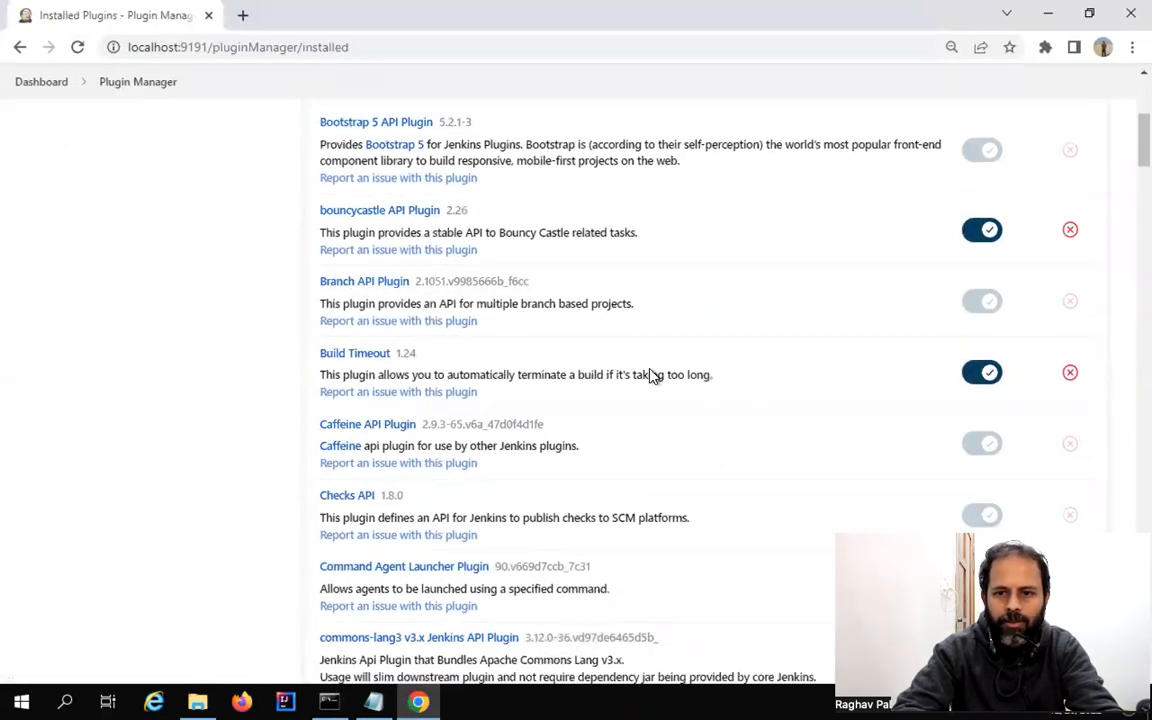
scroll(650, 377, down, 3)
scroll(650, 377, down, 1)
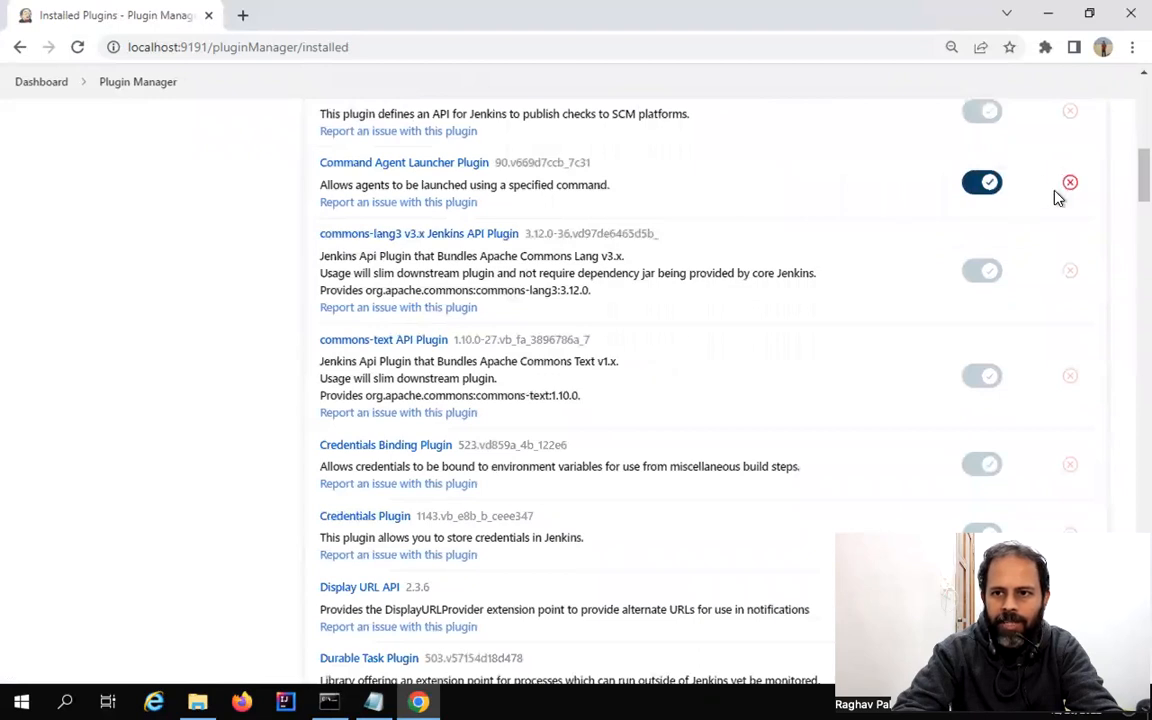
mouse_move(1072, 186)
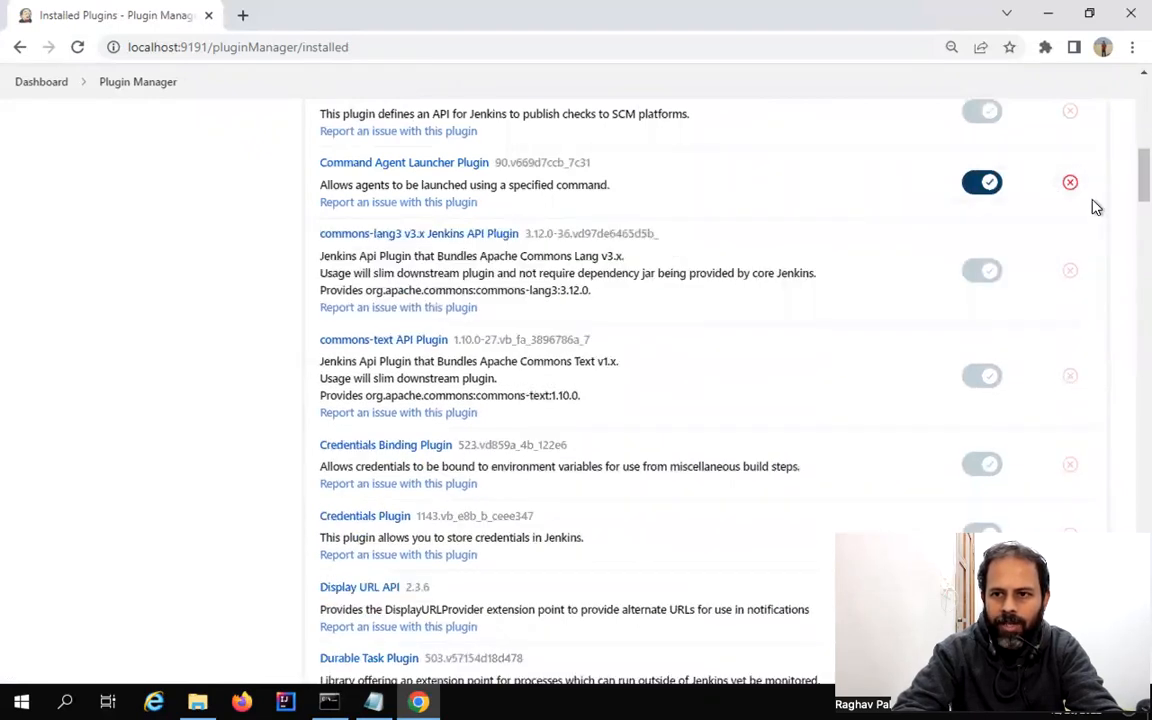
scroll(548, 316, up, 8)
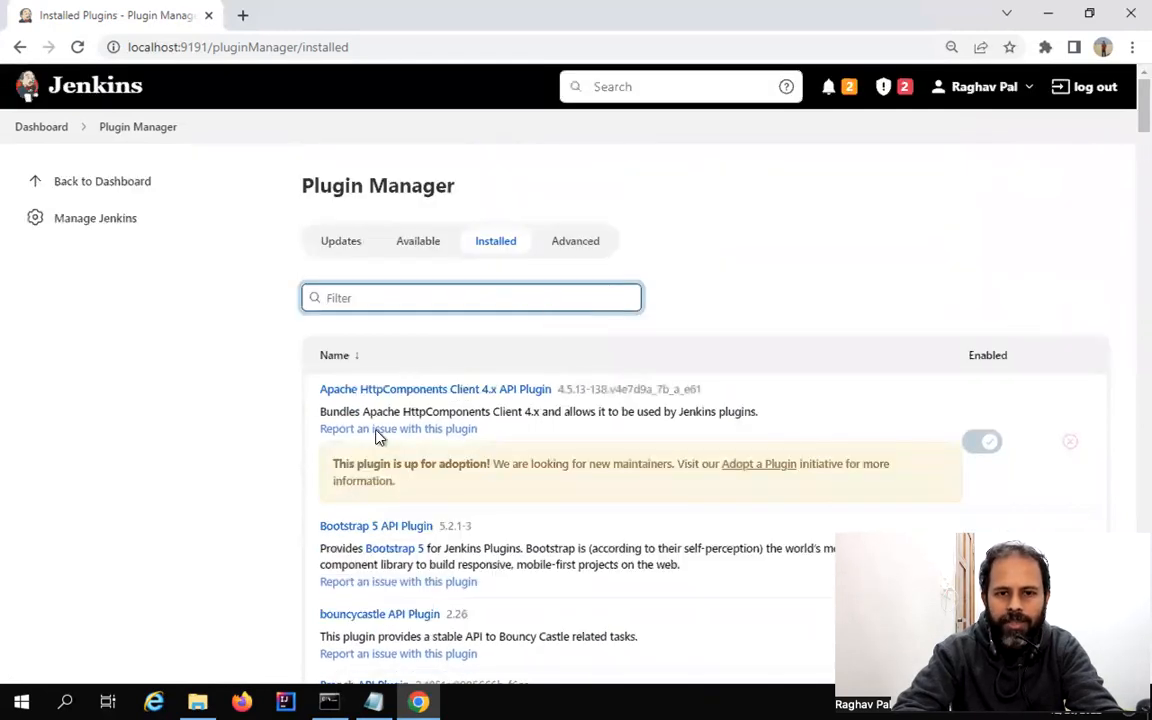
Display the plugin updates and mark the Checks API plugin for updating
click(341, 244)
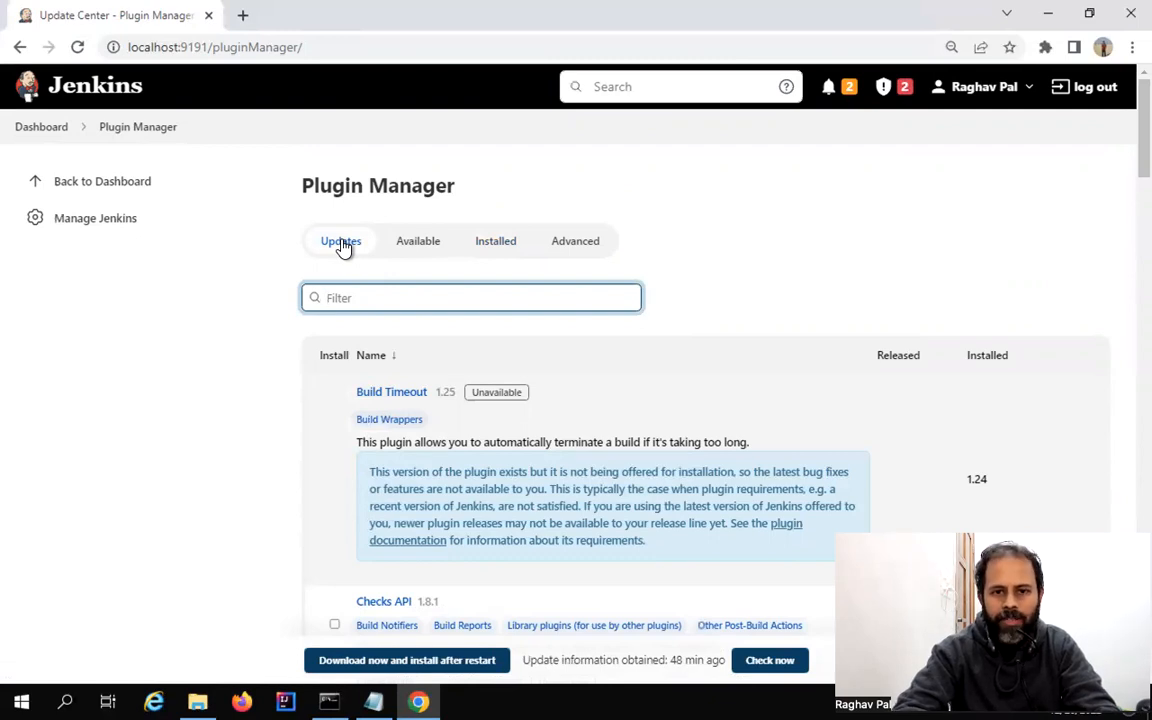
scroll(360, 510, down, 2)
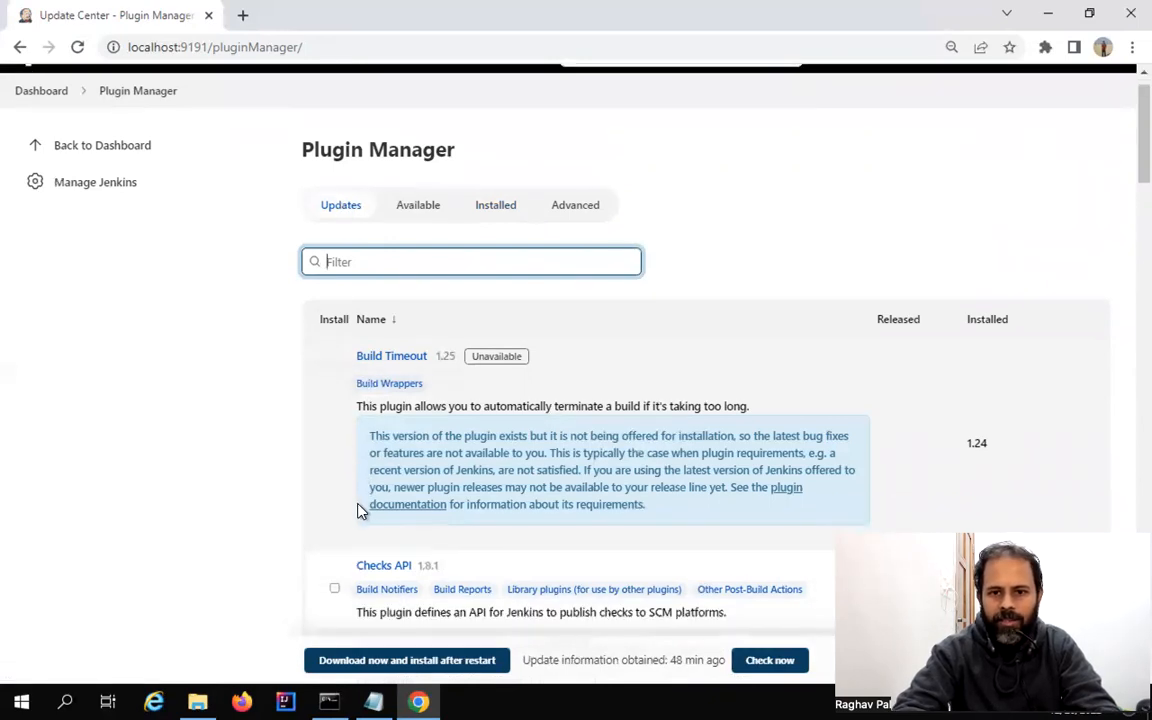
scroll(360, 512, down, 2)
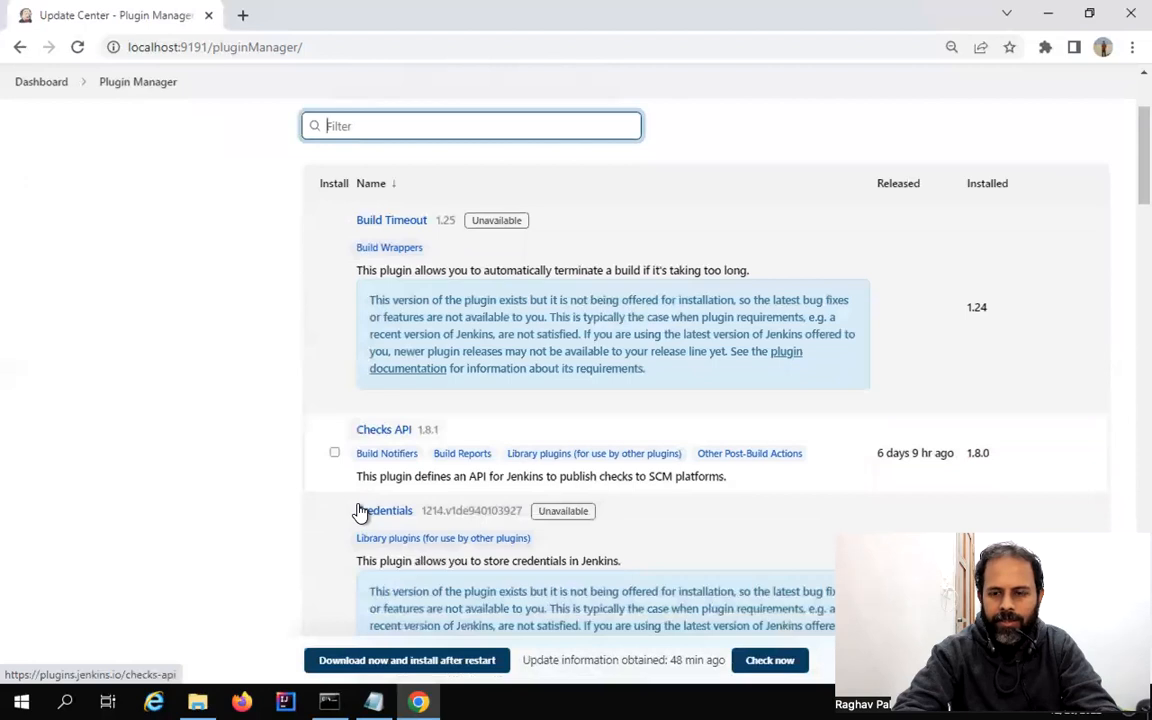
scroll(360, 512, down, 3)
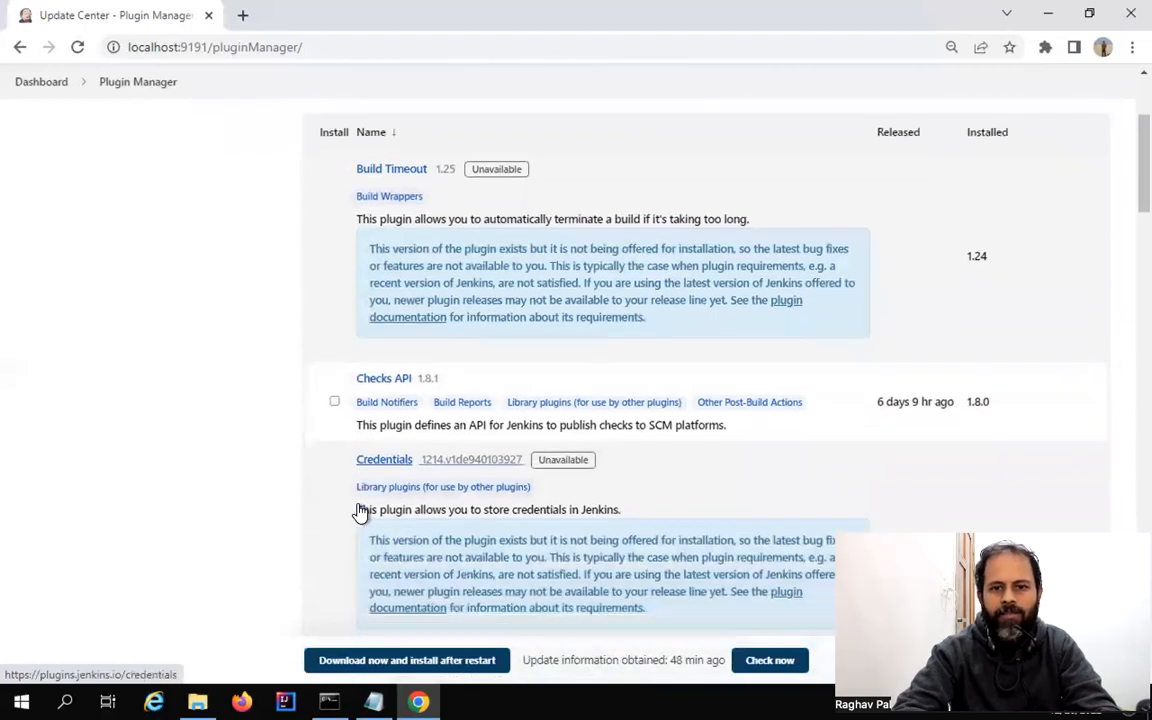
scroll(358, 490, down, 1)
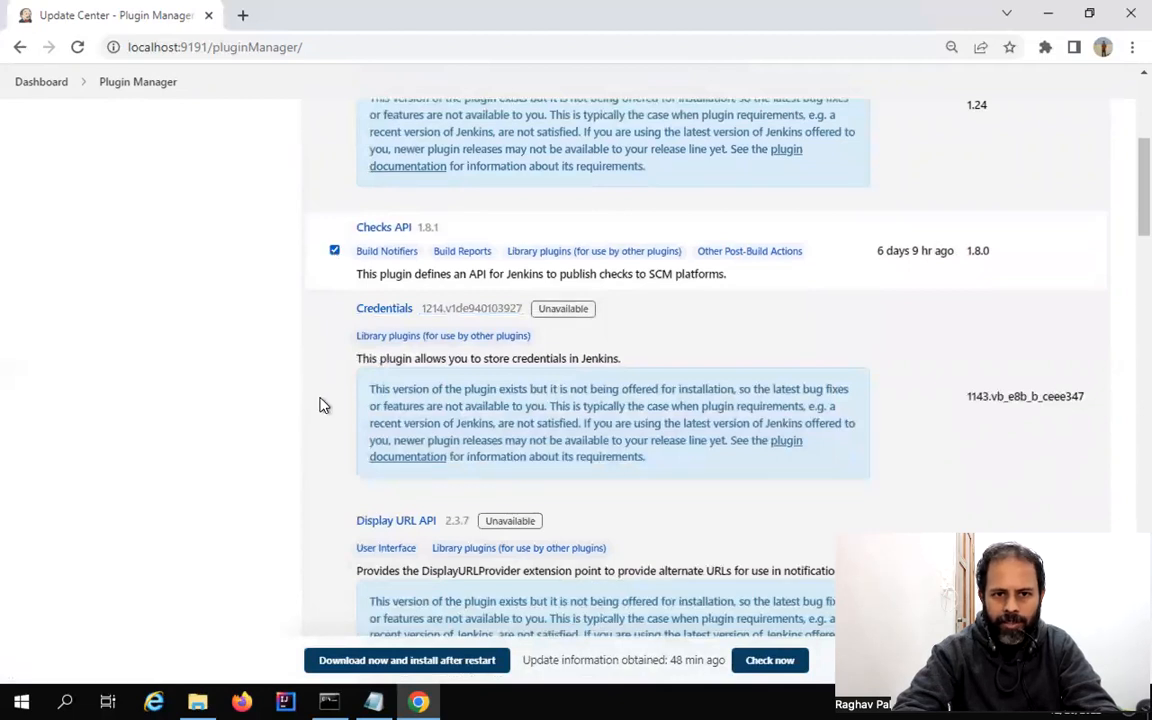
Look through the remaining plugin updates down to Workspace Cleanup and return to the start of the list
scroll(320, 412, down, 15)
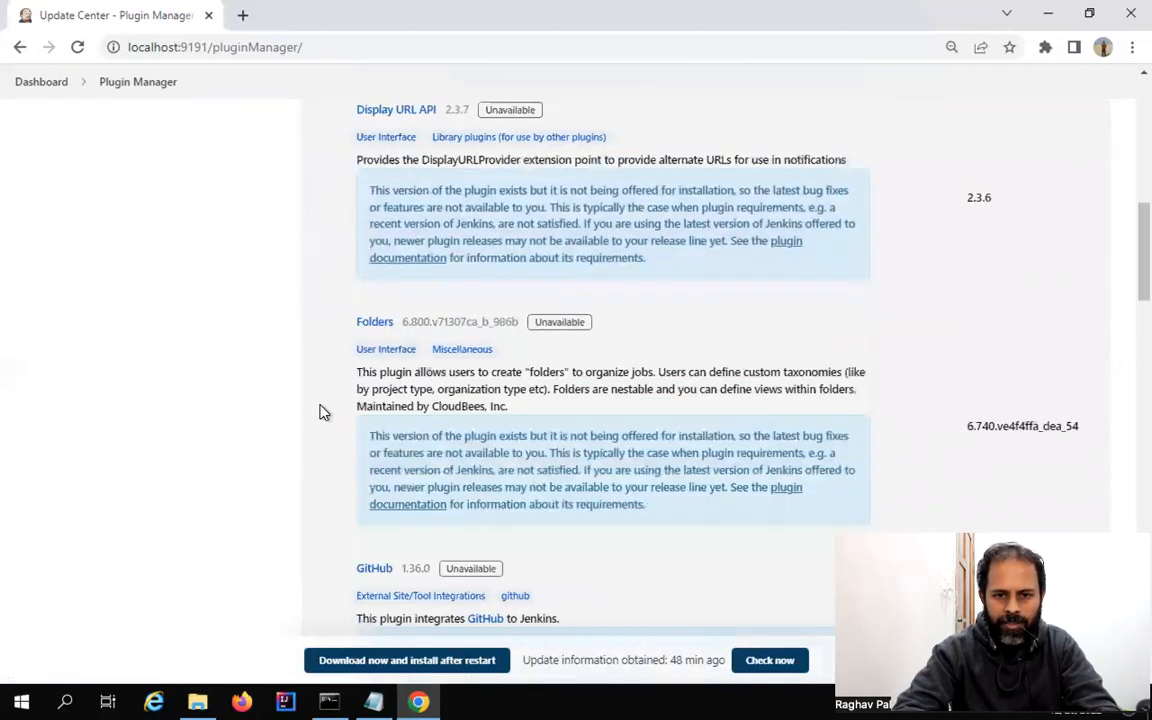
scroll(320, 412, down, 15)
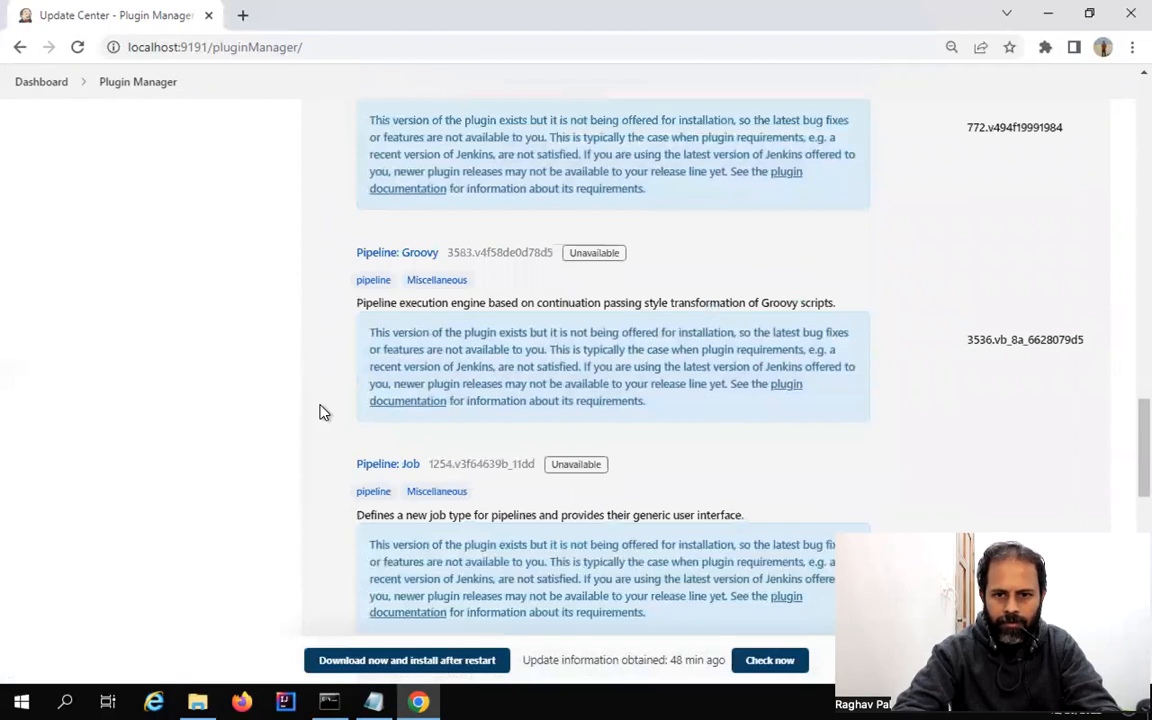
scroll(320, 412, down, 10)
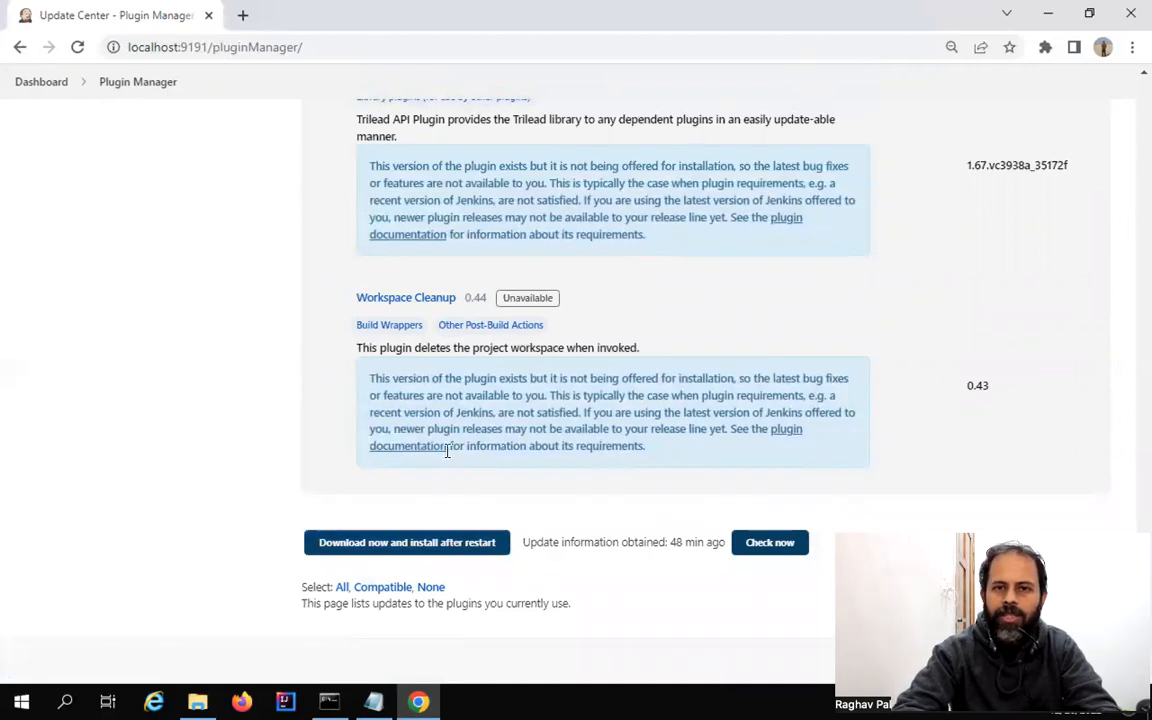
scroll(447, 451, up, 5)
scroll(447, 451, up, 15)
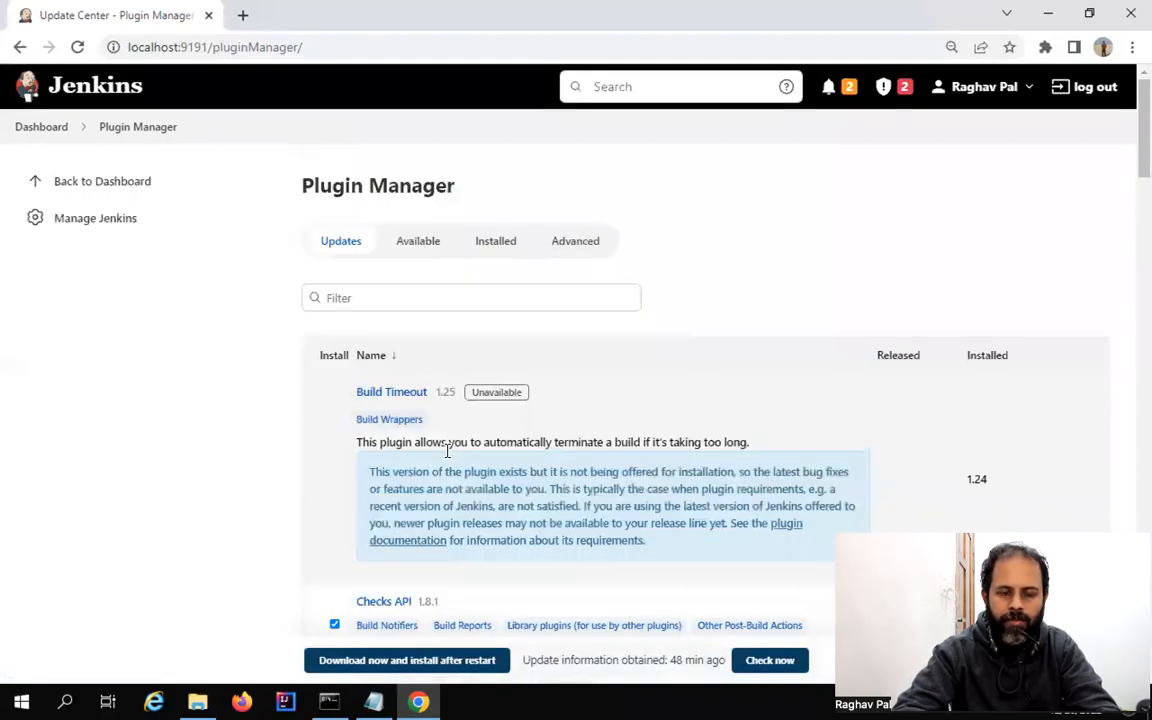
Deselect the Checks API plugin in the list of updates
scroll(337, 624, down, 1)
click(335, 622)
scroll(340, 575, down, 1)
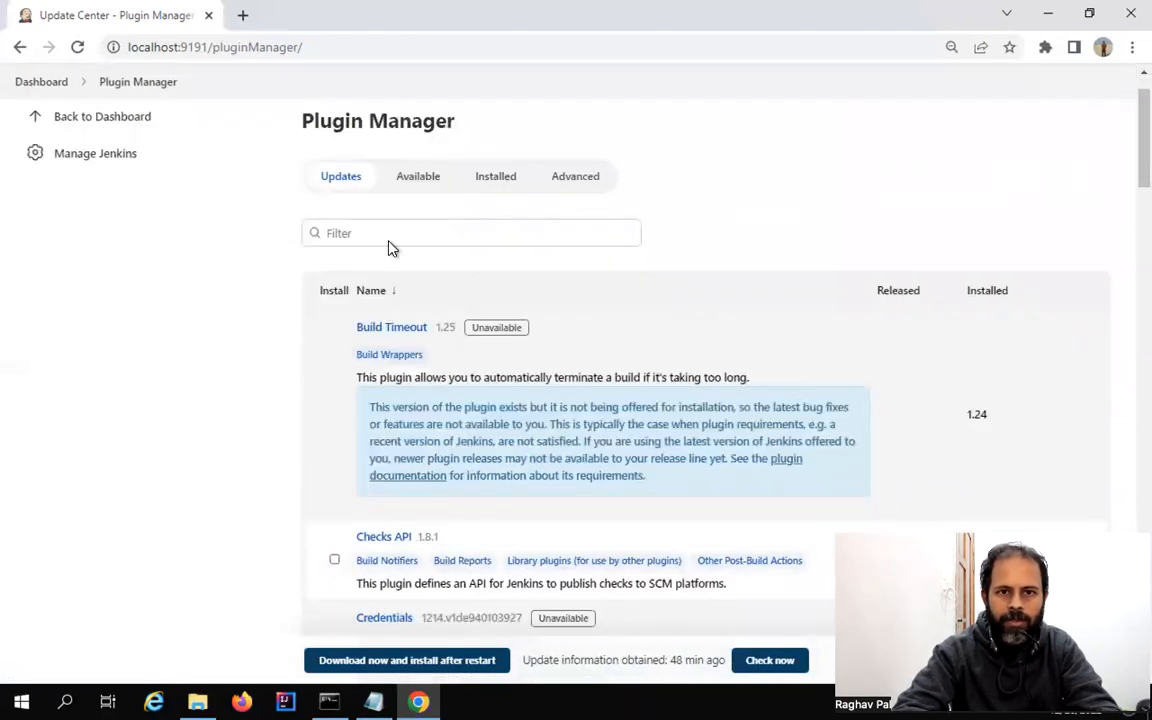
Search the available plugins for "job", replace the search with "git" and look over the listed plugins
click(421, 180)
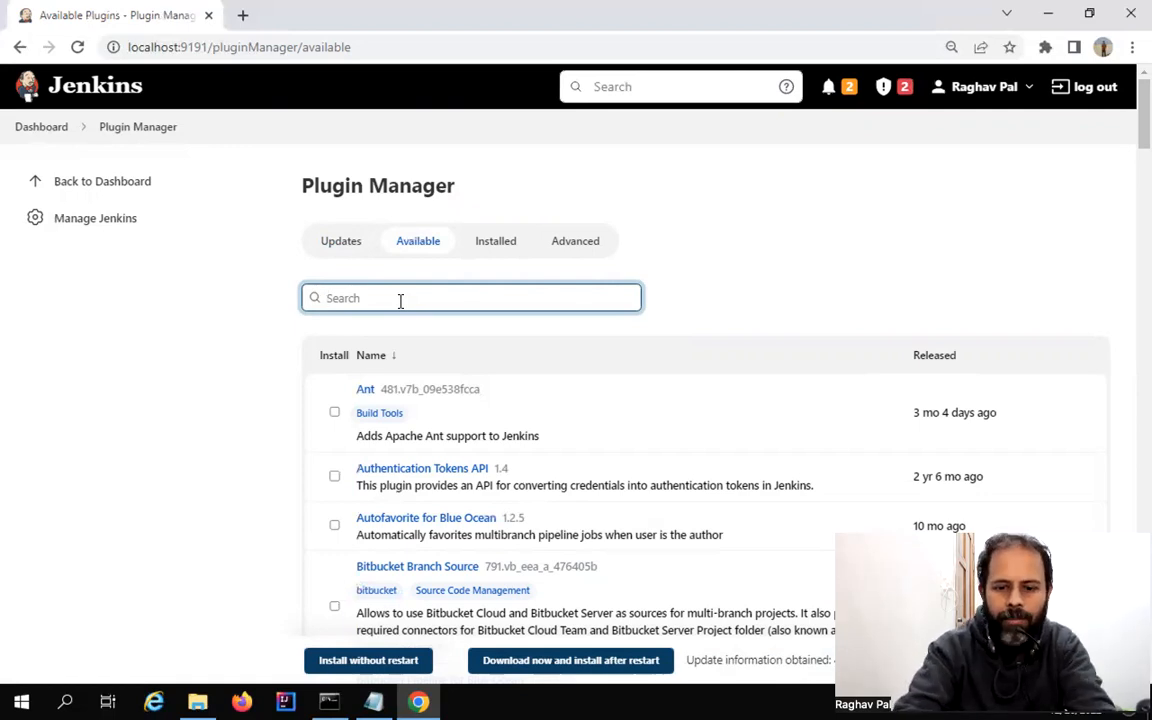
text(job)
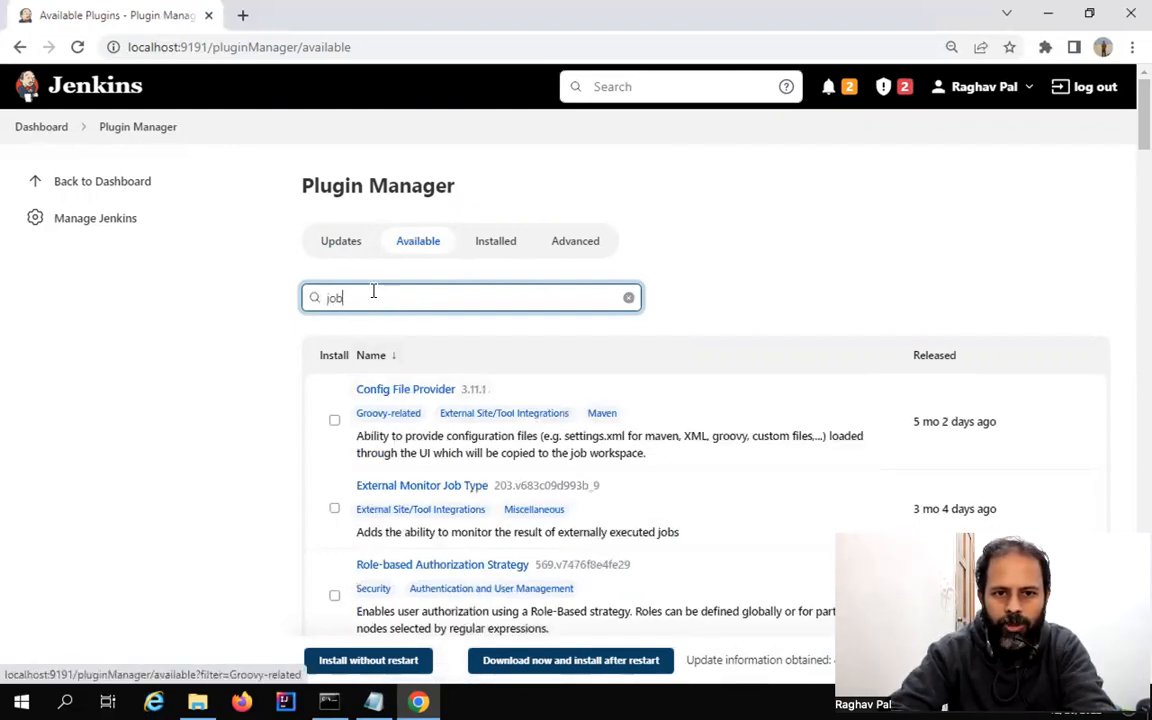
key(ctrl+a)
text(g)
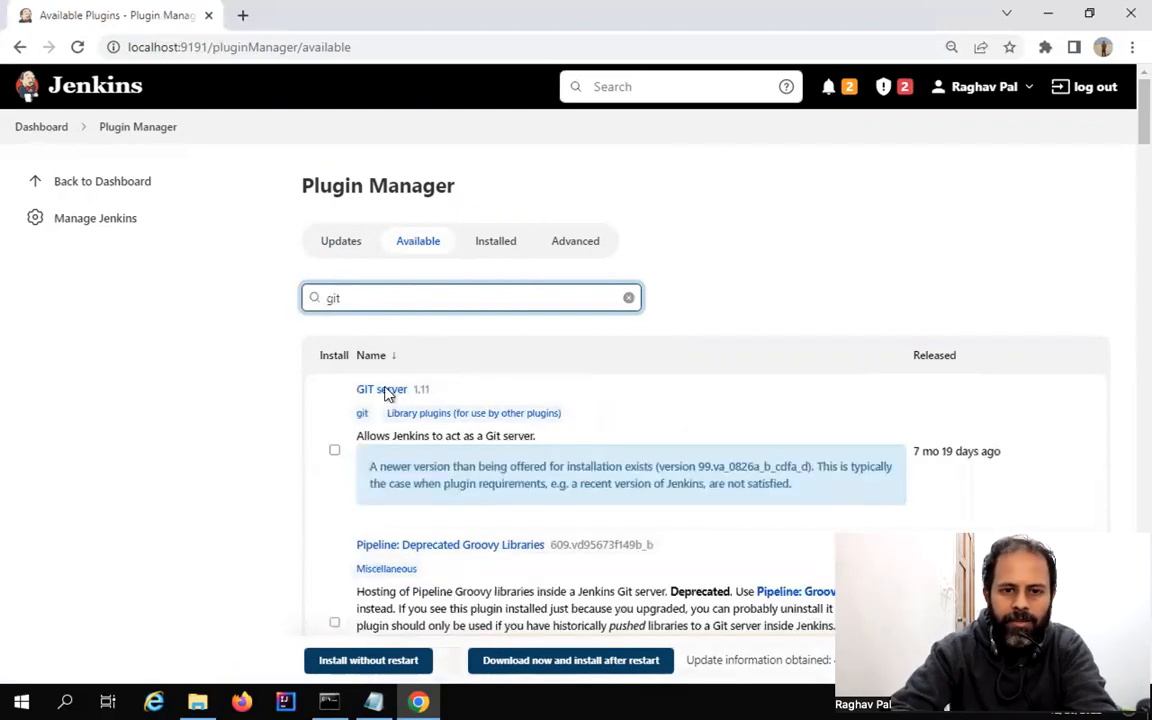
scroll(411, 545, down, 1)
scroll(411, 545, down, 2)
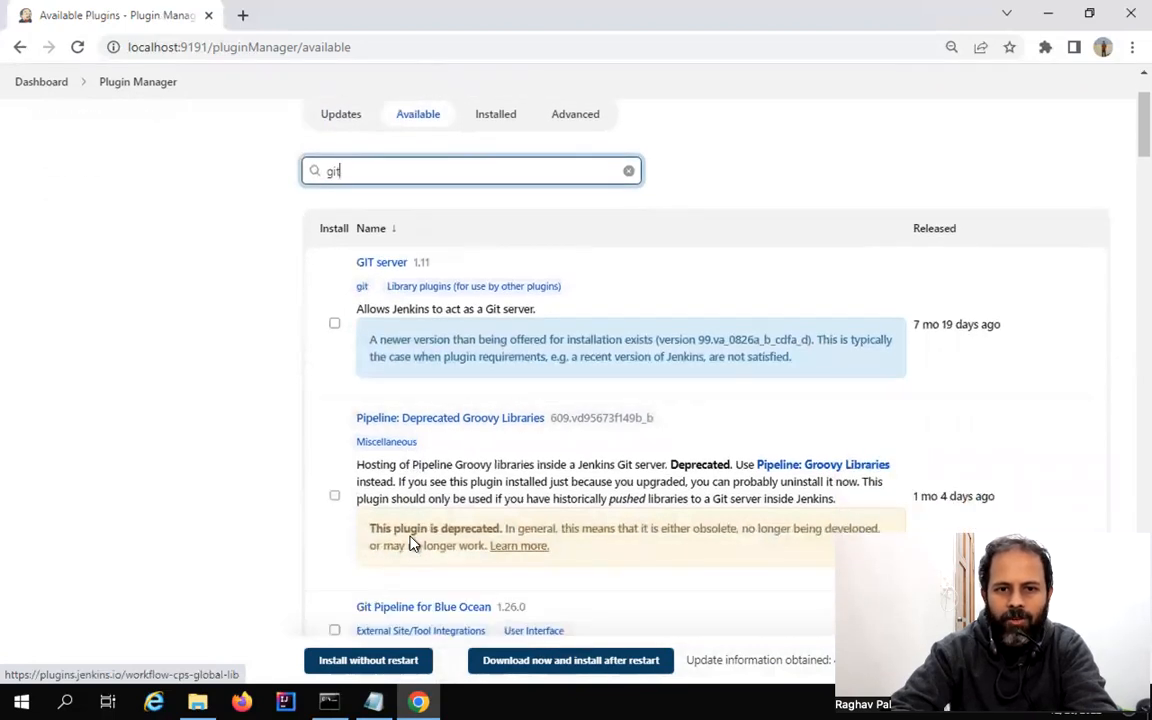
scroll(411, 545, up, 2)
scroll(352, 470, down, 1)
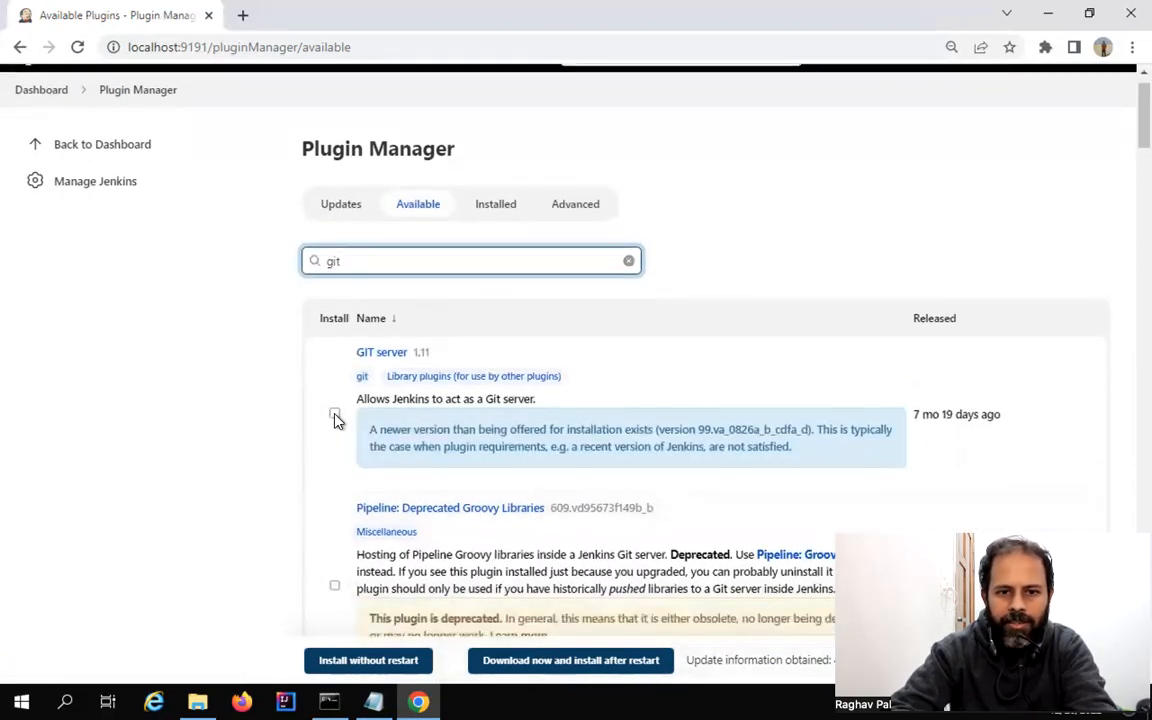
Mark the GIT server plugin for installation and go to the install options at the end of the list
click(335, 414)
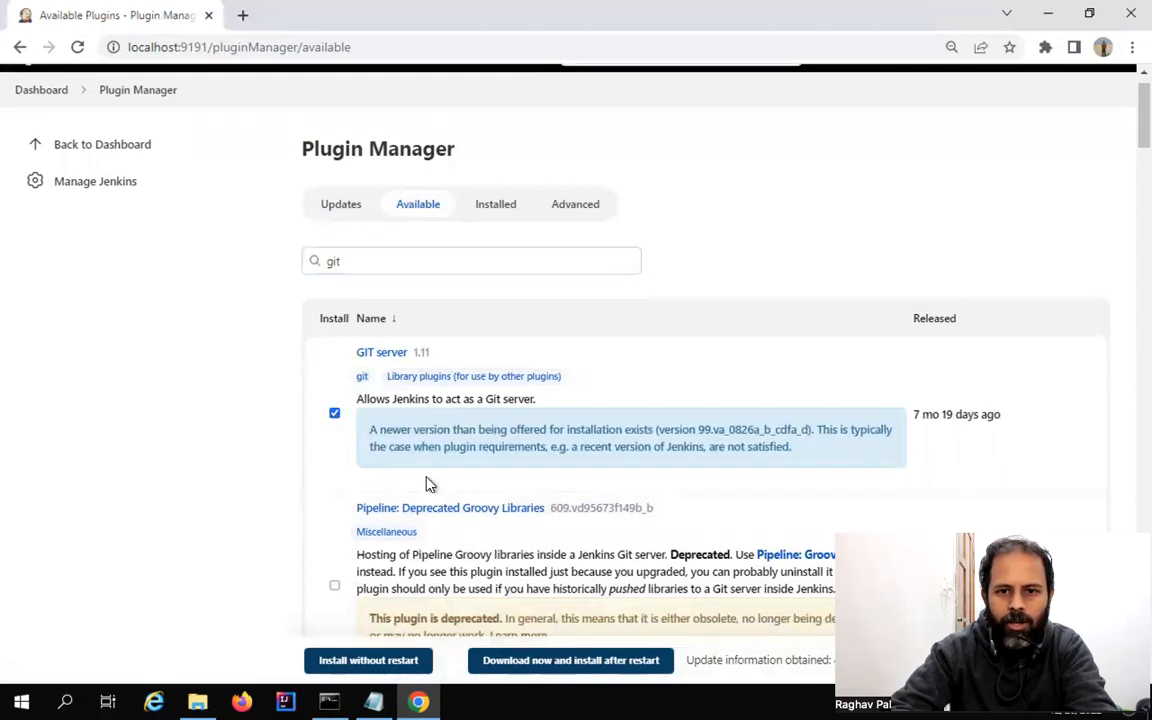
scroll(428, 484, down, 20)
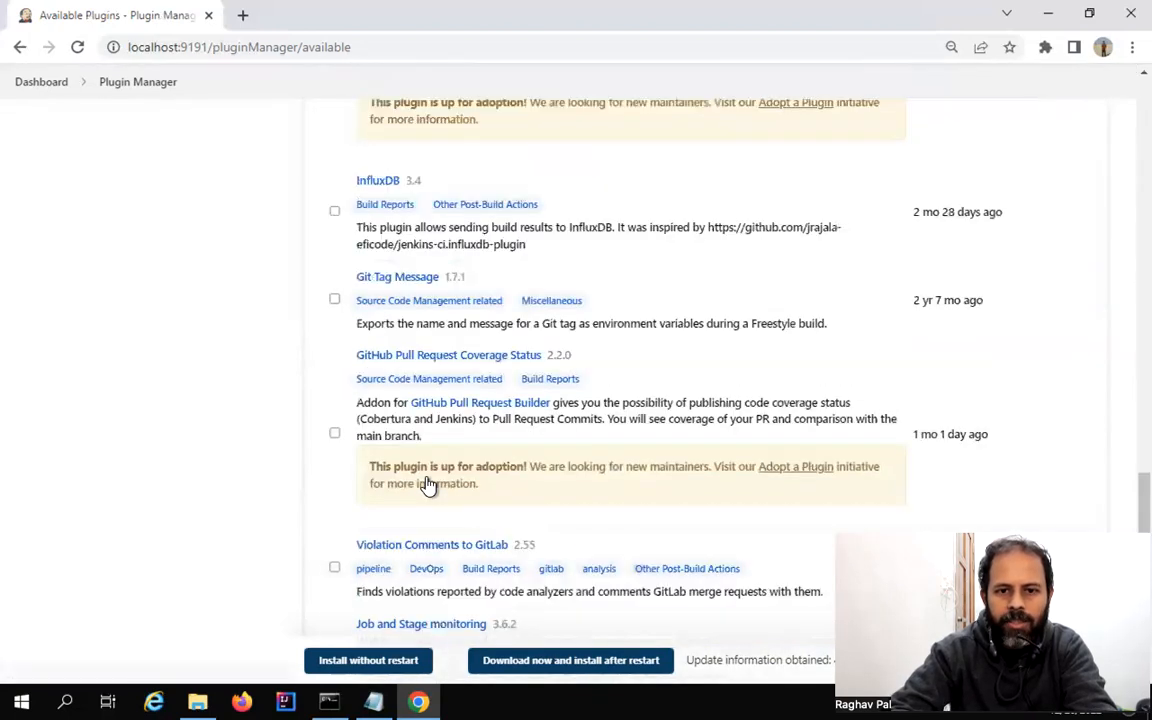
scroll(368, 604, down, 5)
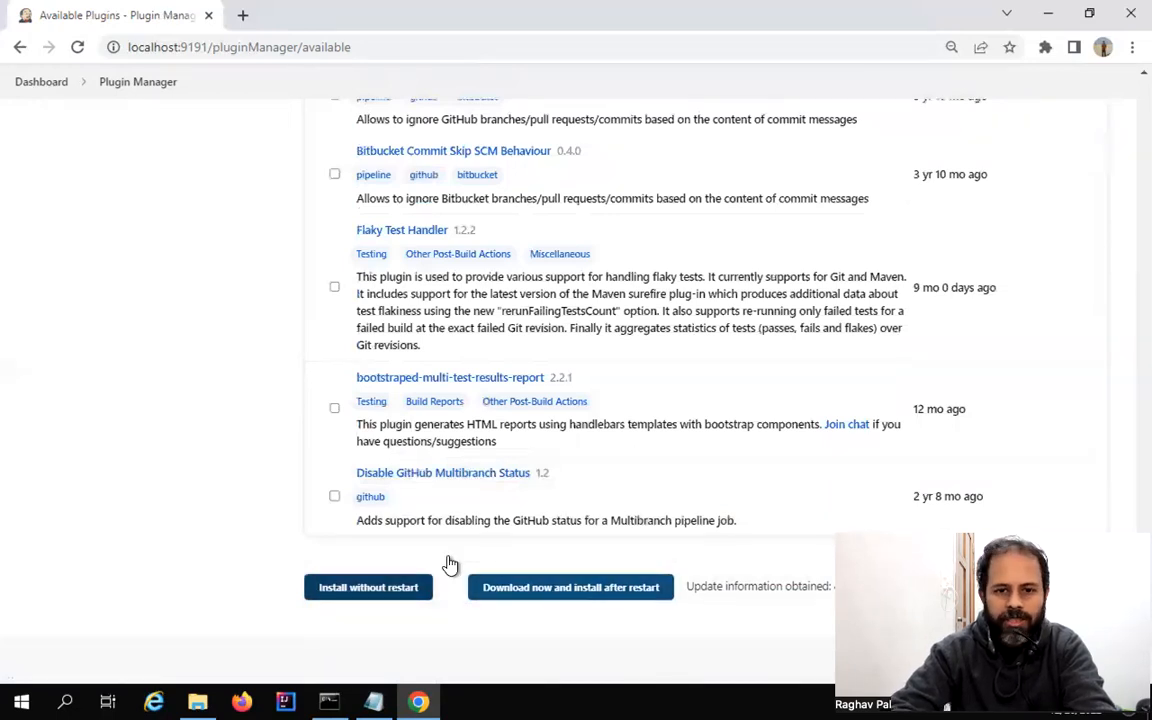
Open the Plugin Manager's advanced settings and look through the HTTP proxy, Deploy Plugin and Update Site sections
scroll(557, 345, up, 5)
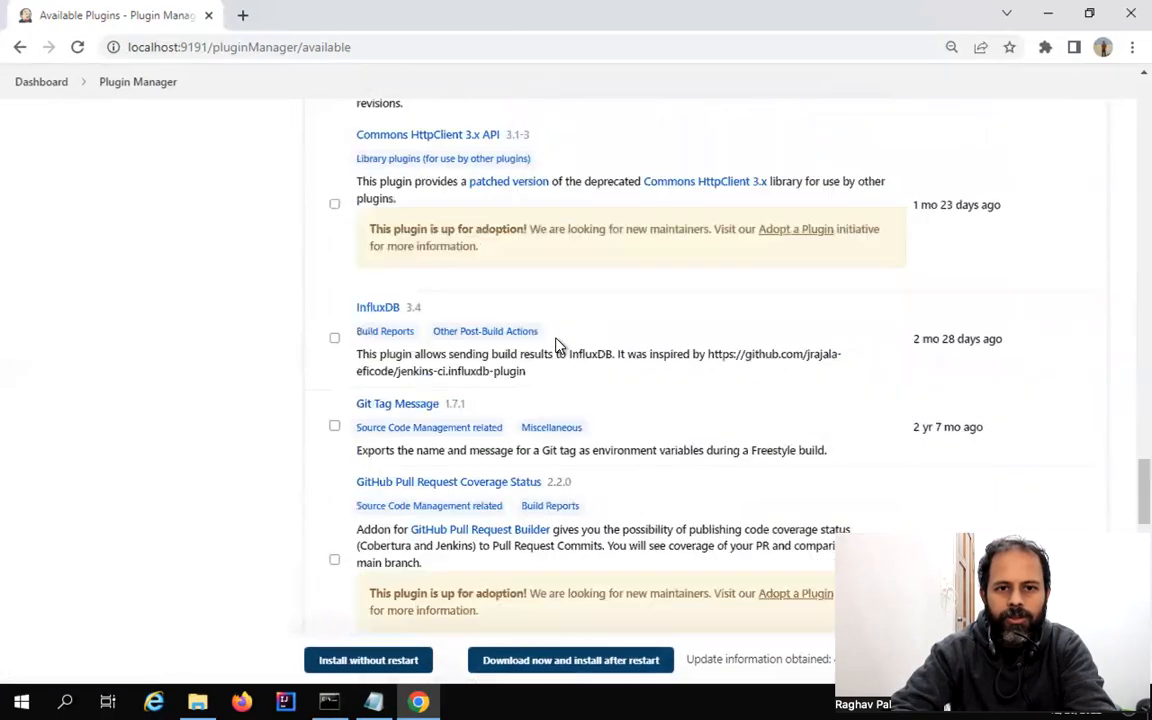
scroll(557, 345, up, 10)
scroll(345, 458, up, 3)
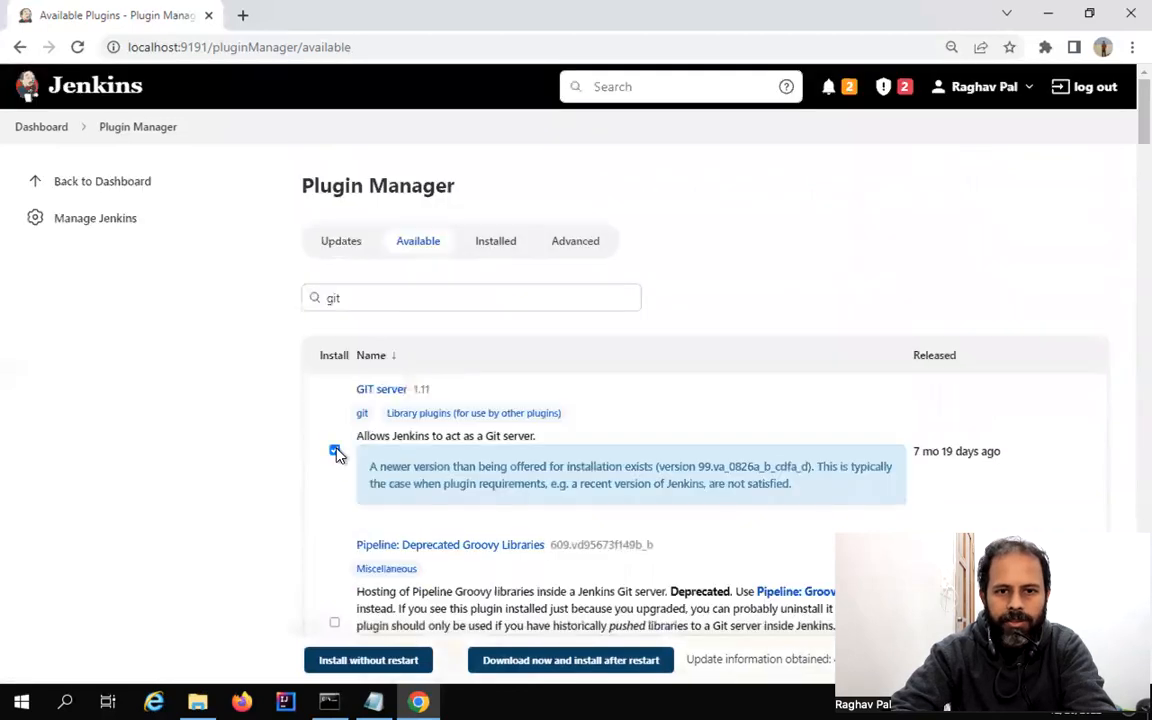
click(582, 243)
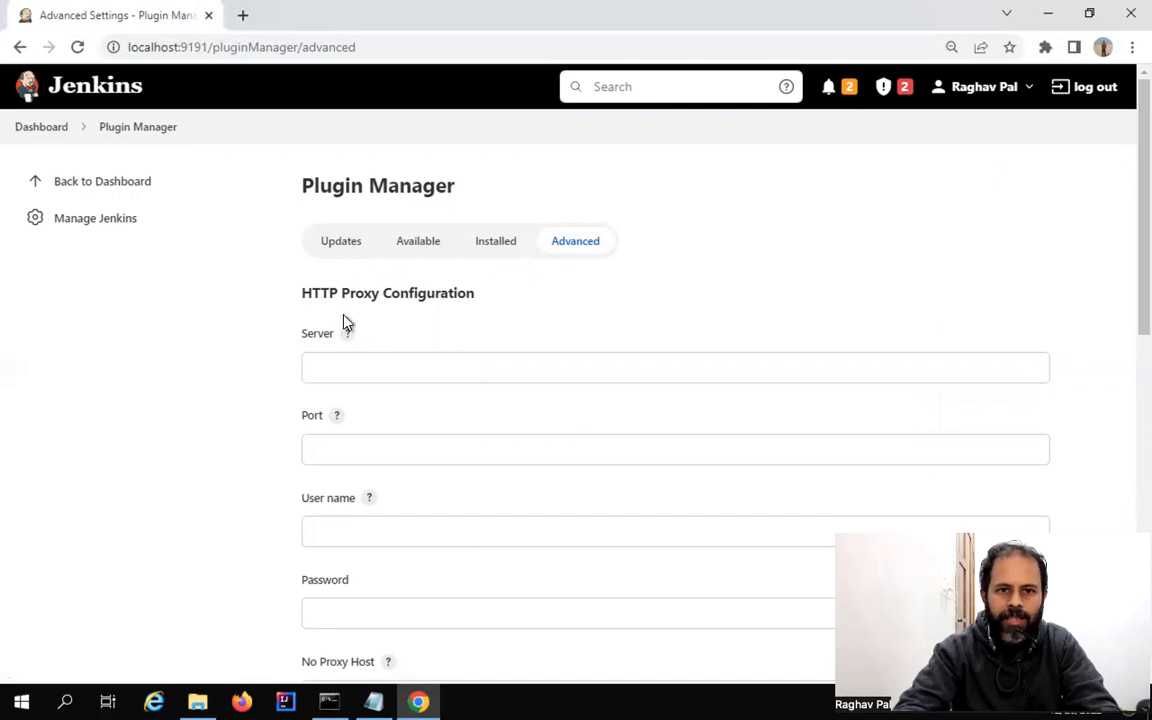
click(396, 437)
scroll(396, 437, down, 1)
scroll(396, 437, down, 3)
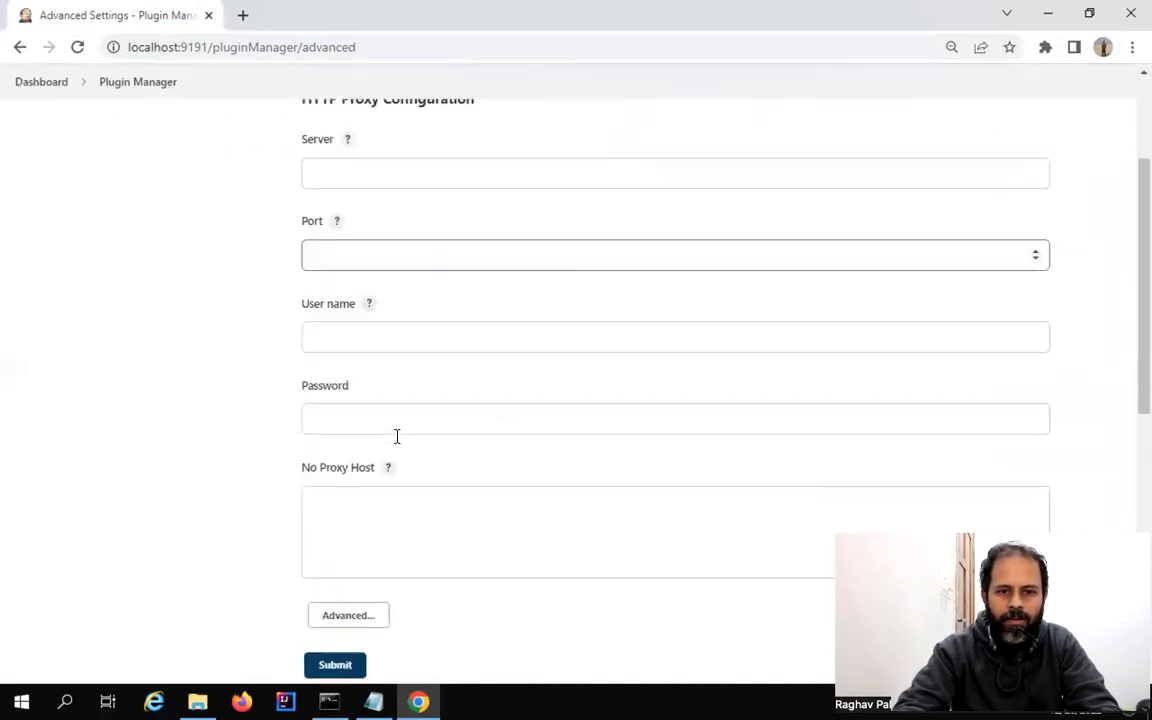
scroll(361, 530, down, 2)
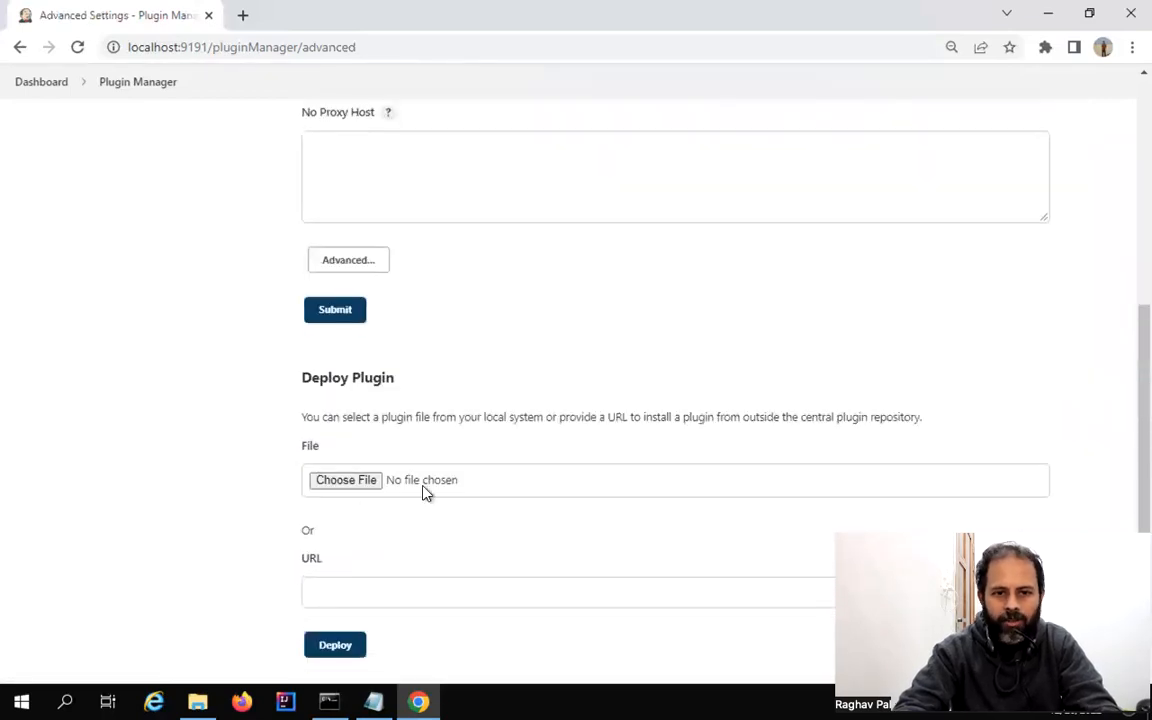
scroll(452, 553, down, 2)
scroll(452, 553, down, 1)
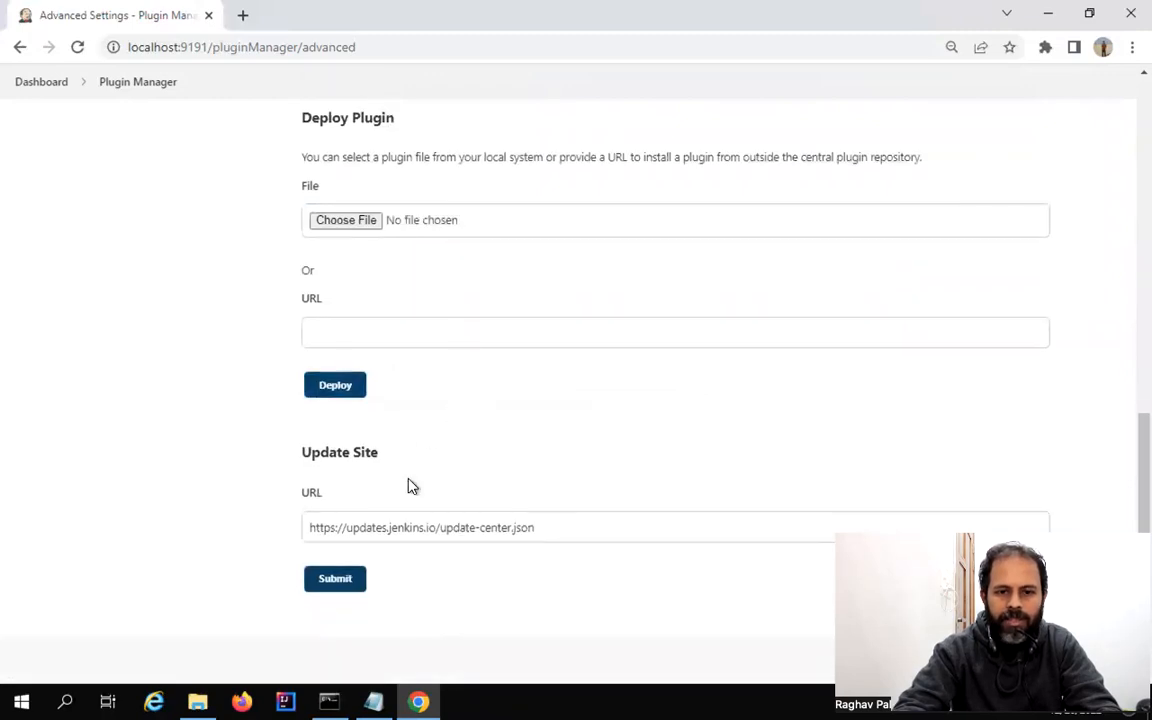
scroll(411, 486, up, 10)
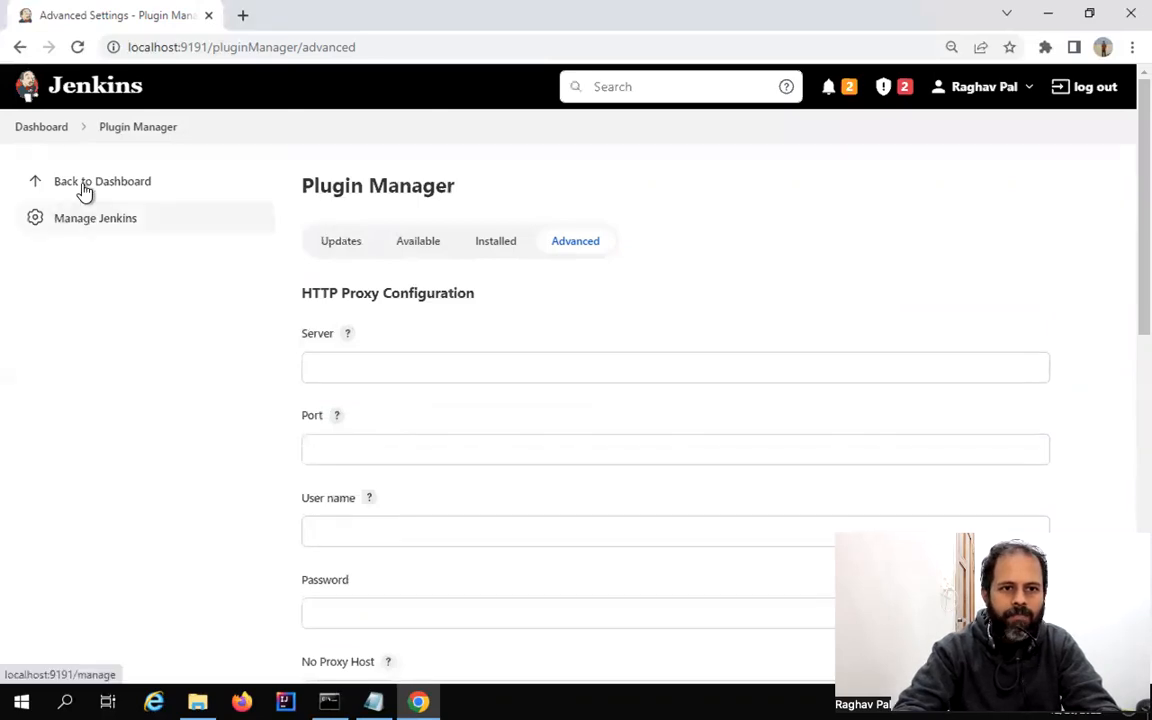
Go to Manage Nodes and Clouds from Manage Jenkins, examine the built-in node's row and open the new node form
click(86, 229)
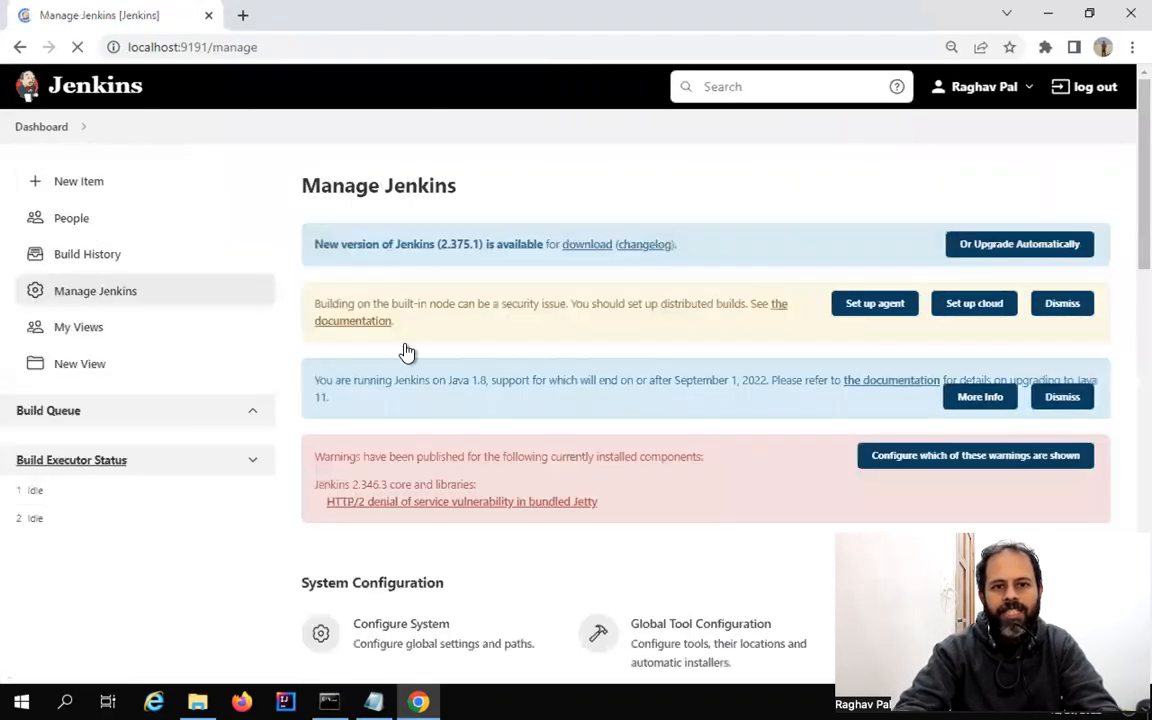
scroll(424, 396, down, 1)
scroll(424, 398, down, 4)
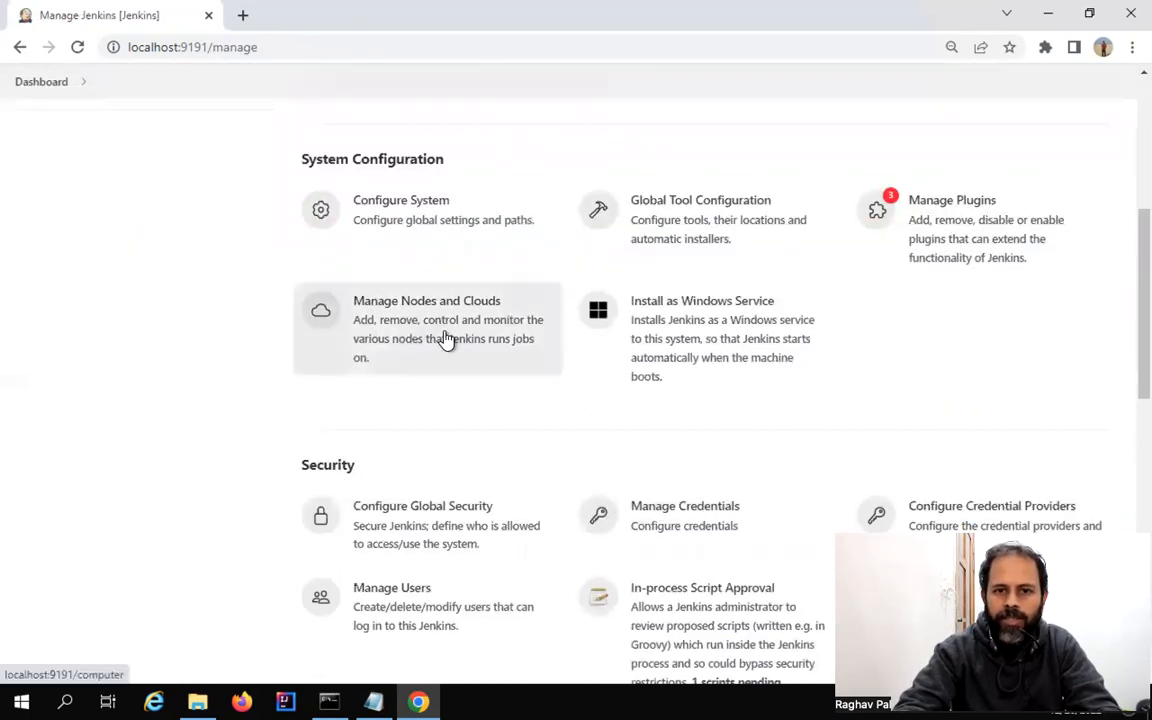
click(446, 339)
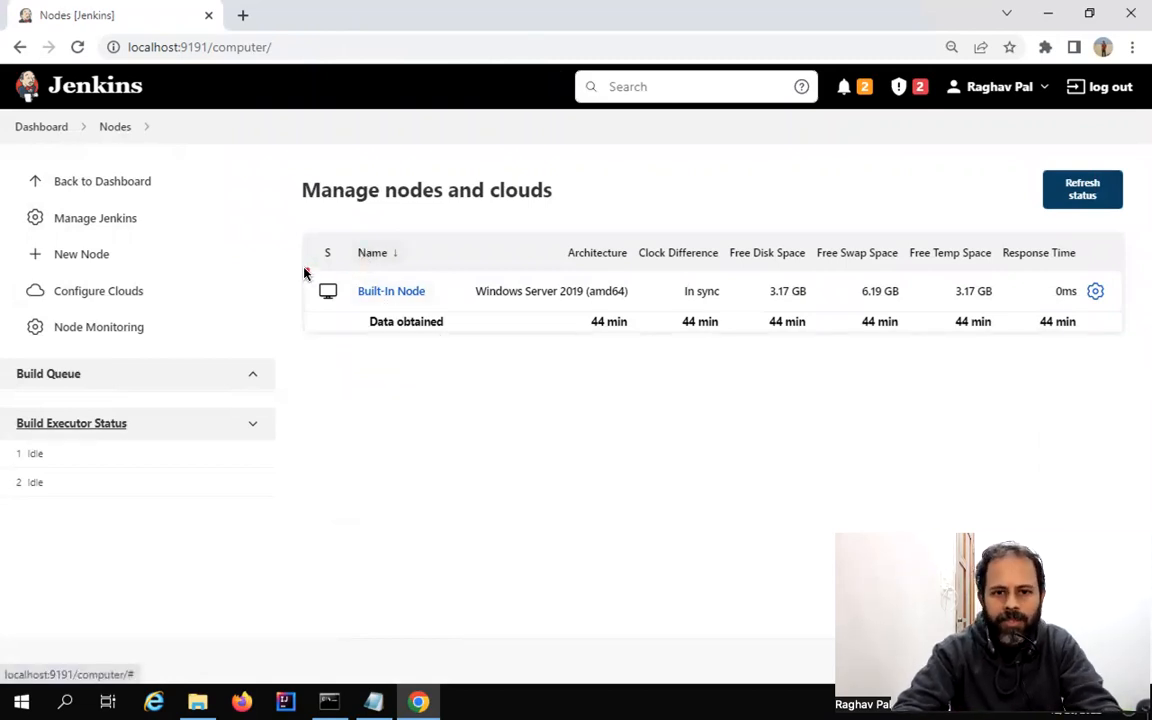
mouse_move(502, 321)
mouse_down()
mouse_move(716, 320)
mouse_move(689, 316)
mouse_move(1003, 334)
mouse_move(1038, 318)
mouse_up()
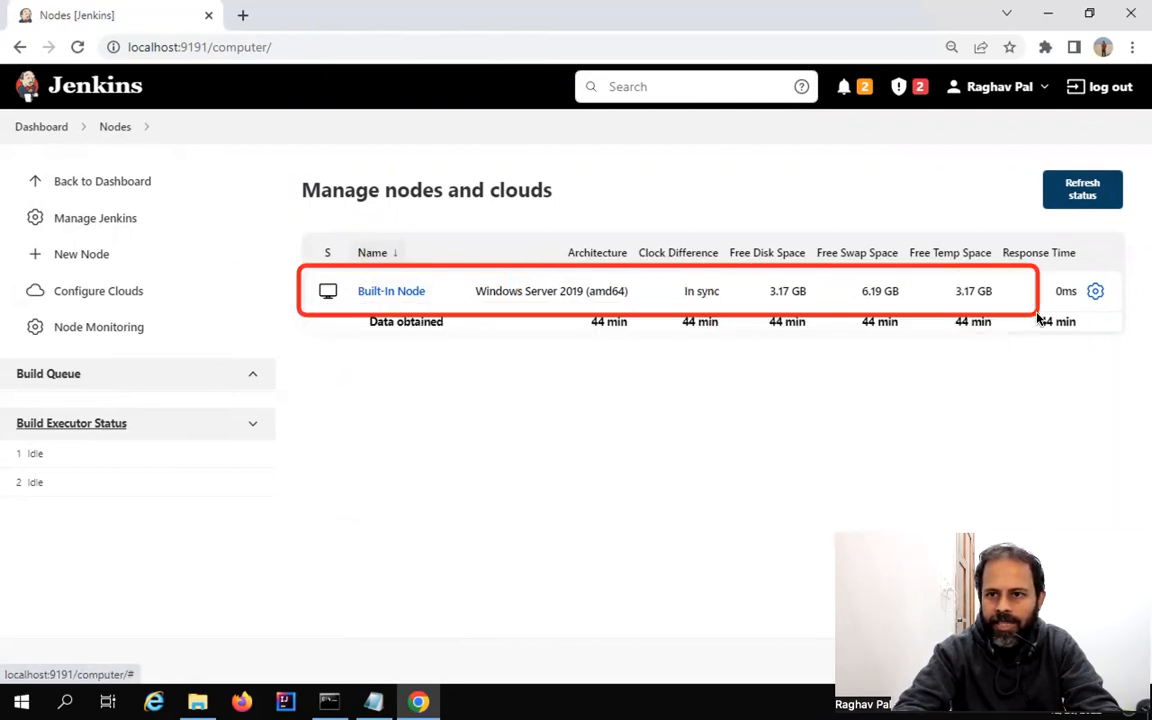
click(55, 257)
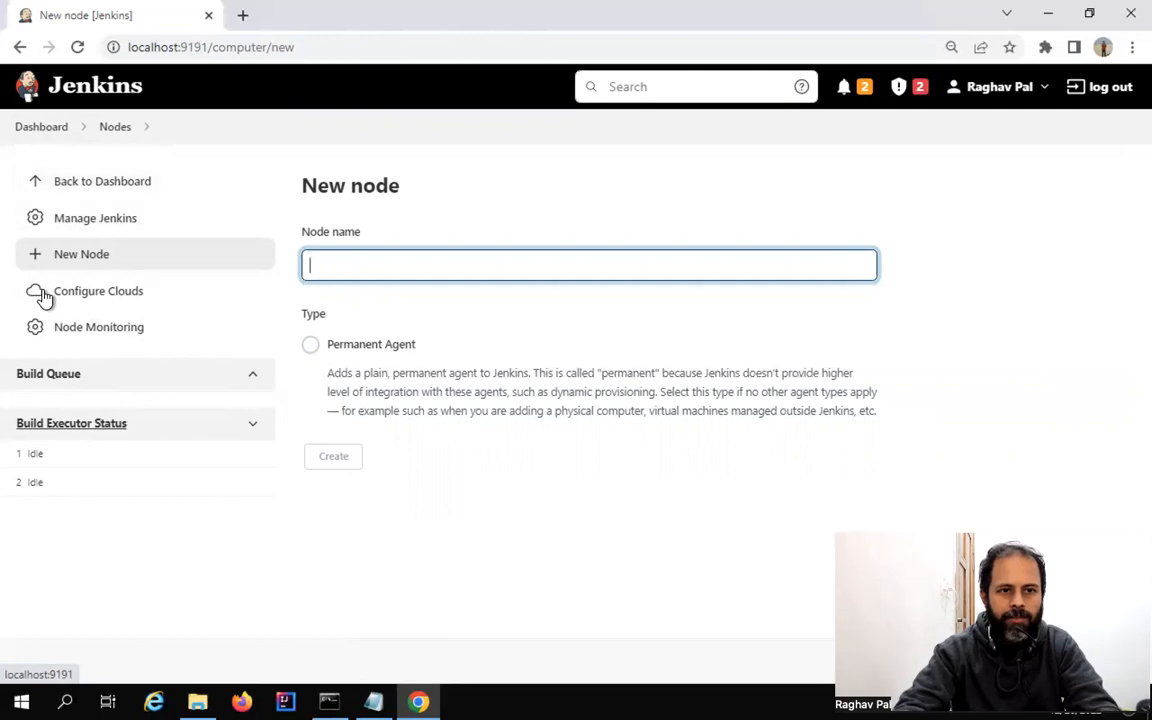
Return to Manage Jenkins by way of the dashboard and open Configure Global Security
click(45, 127)
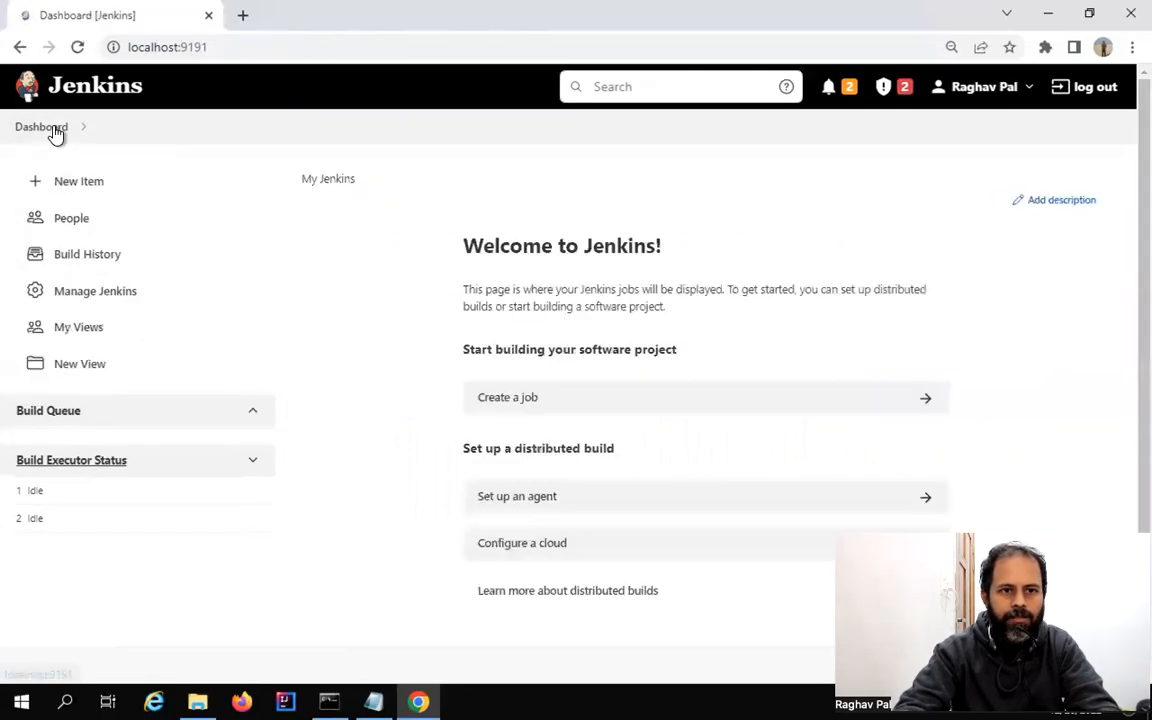
click(80, 293)
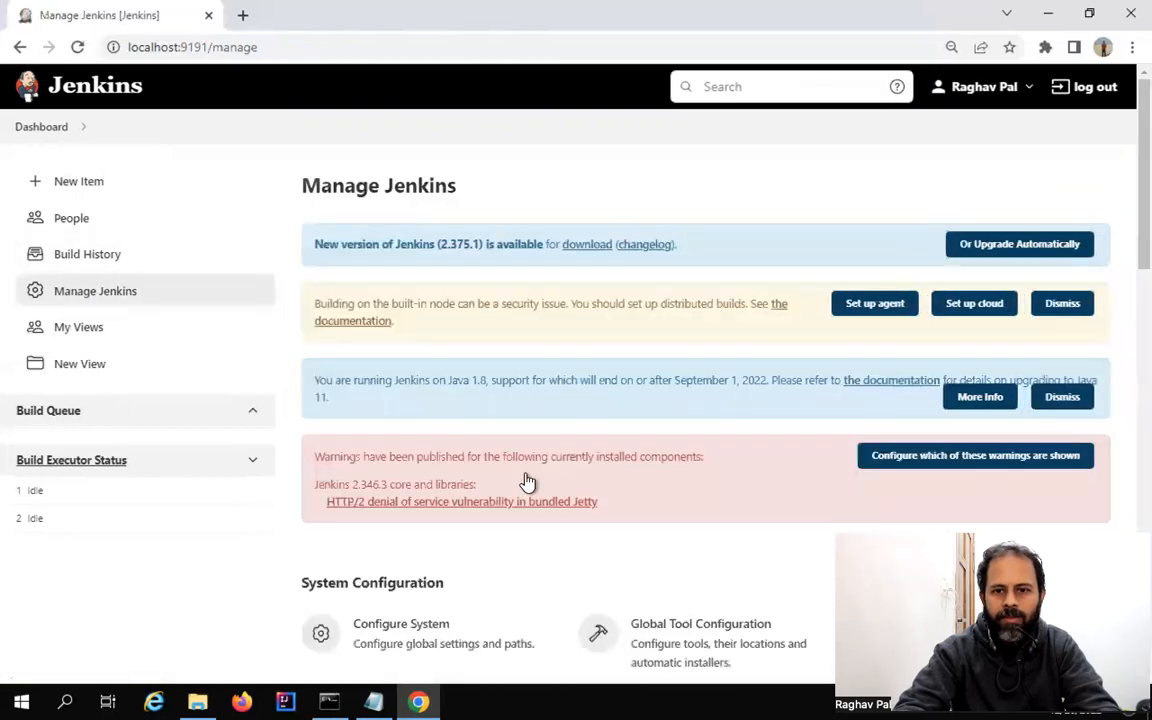
scroll(528, 481, down, 3)
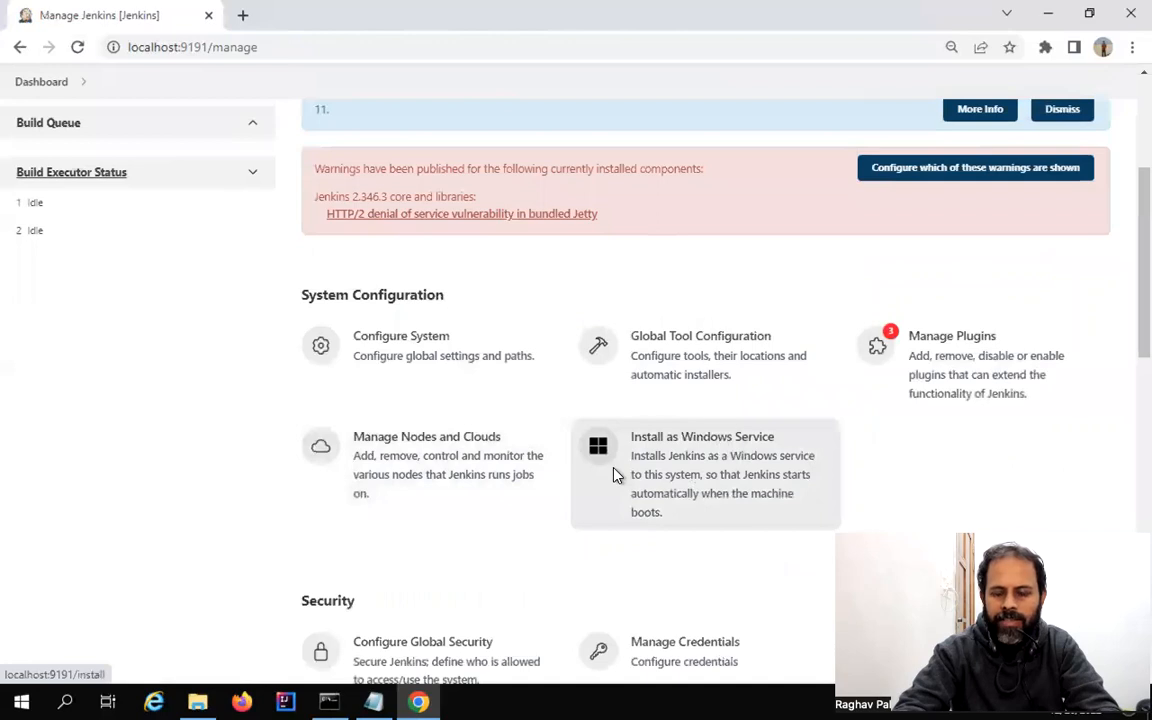
scroll(557, 396, down, 2)
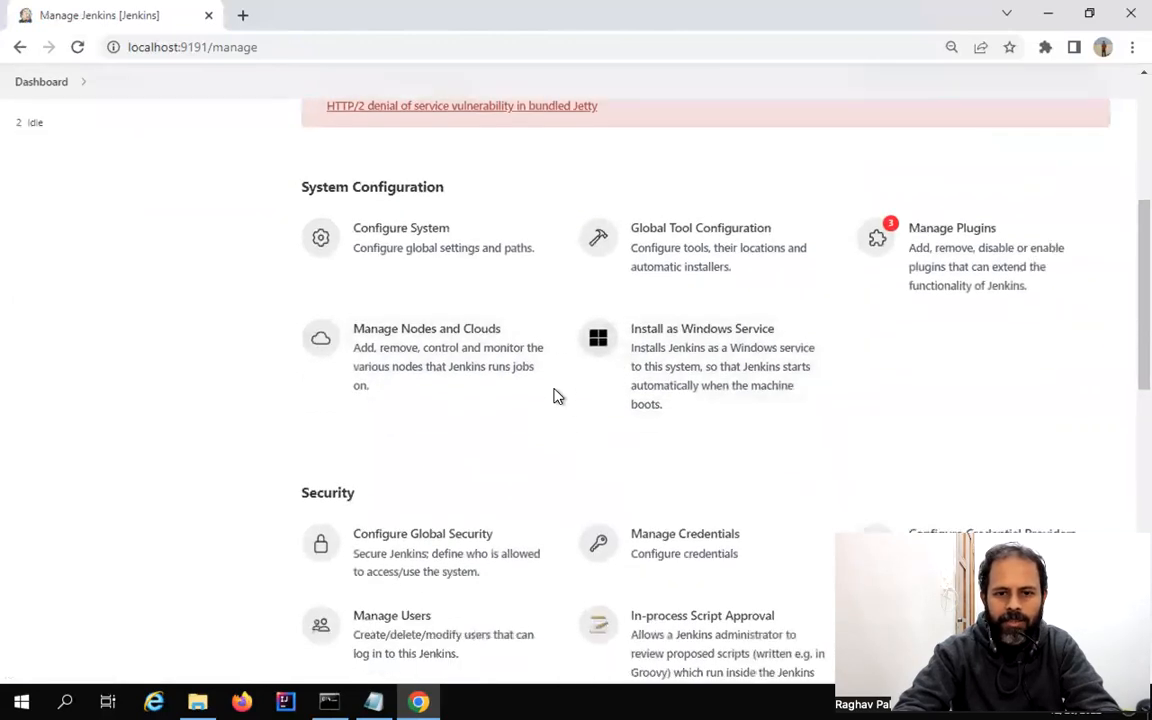
scroll(557, 396, down, 1)
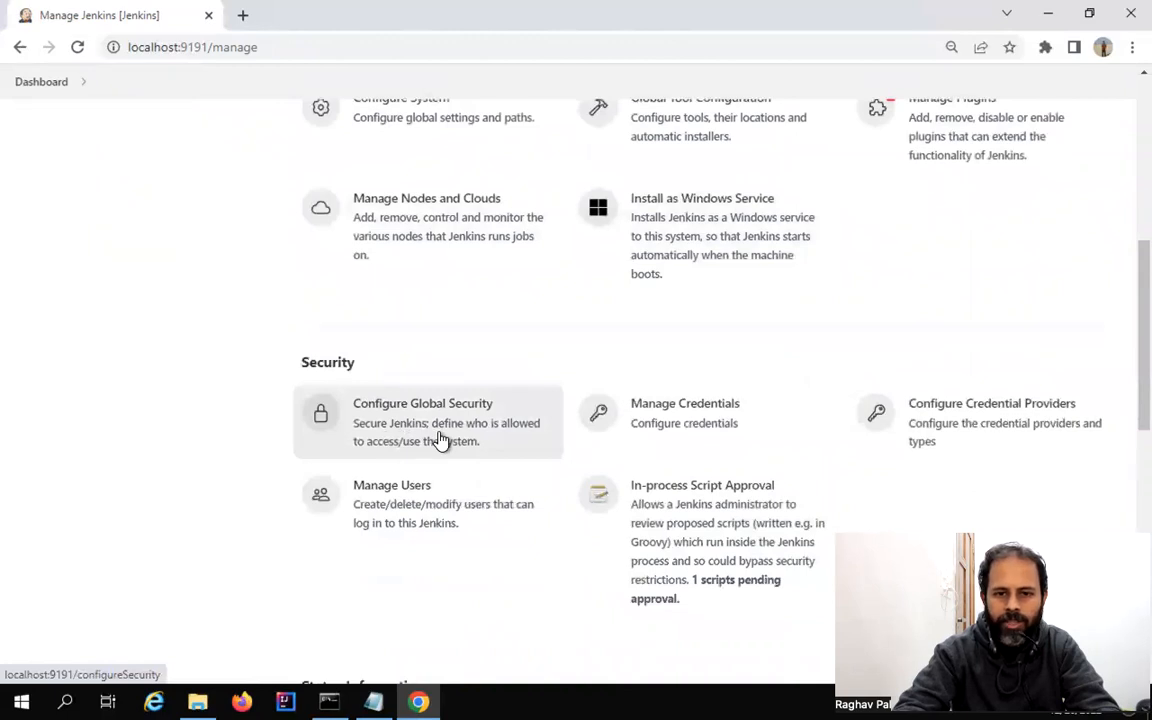
click(441, 441)
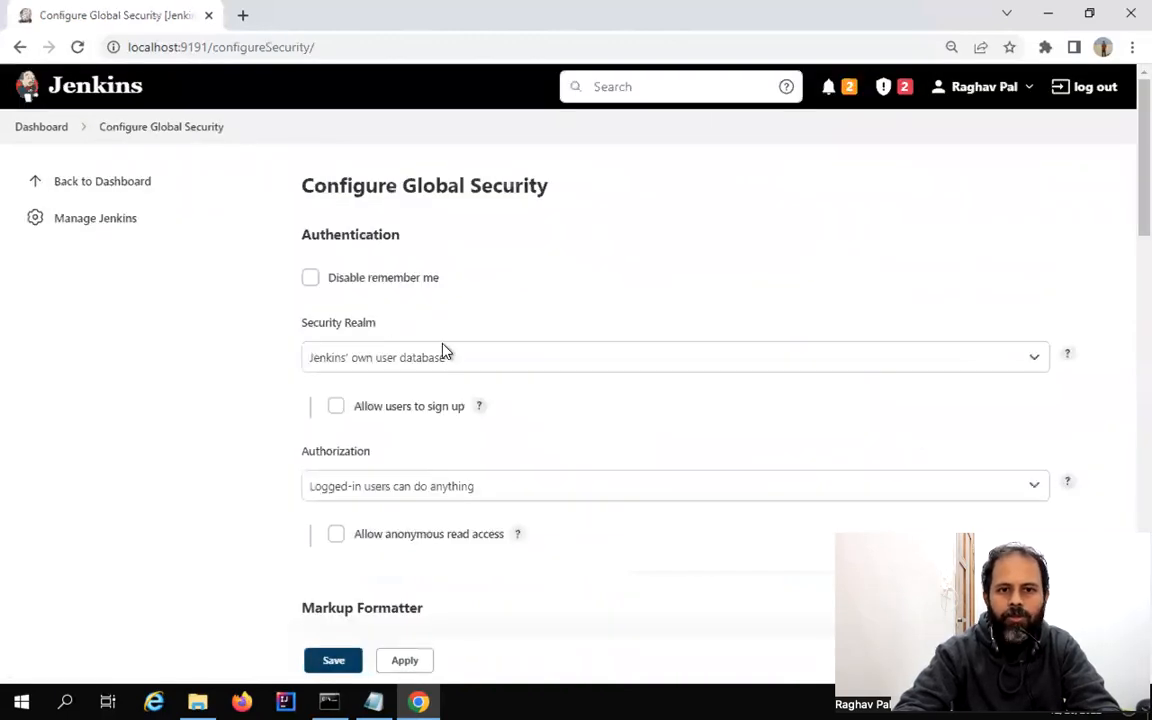
Look through the global security settings from Authentication to Git Hooks and return to the start of the page
scroll(409, 481, down, 3)
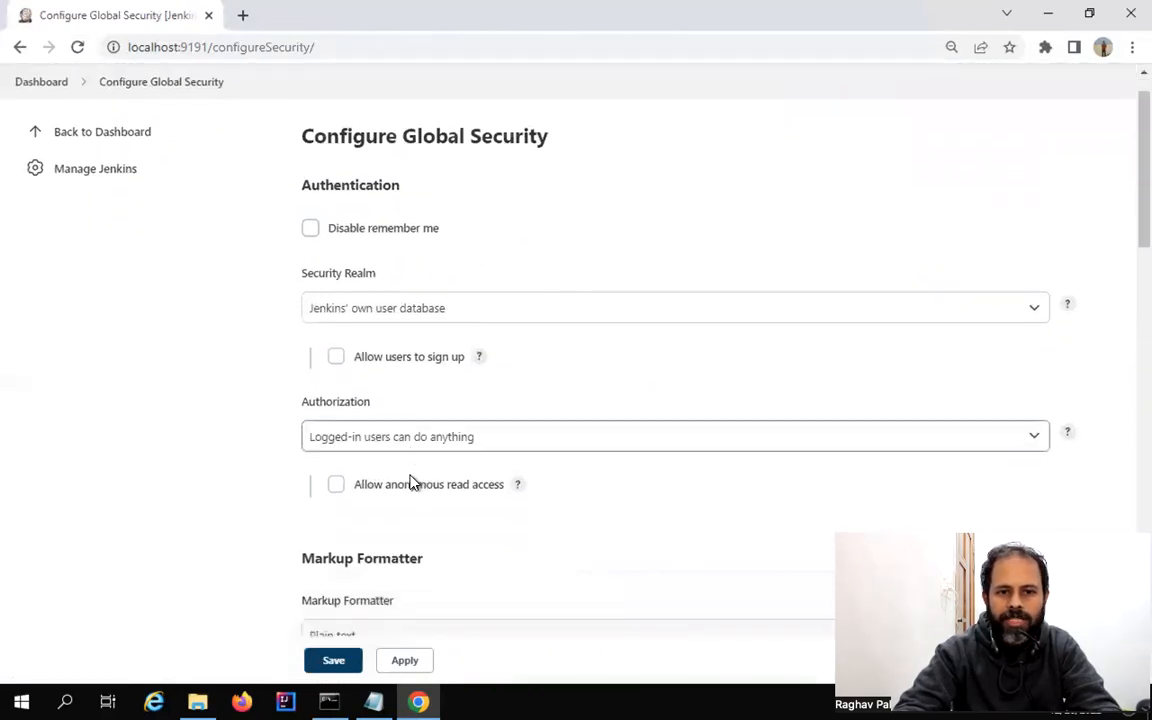
scroll(409, 481, down, 3)
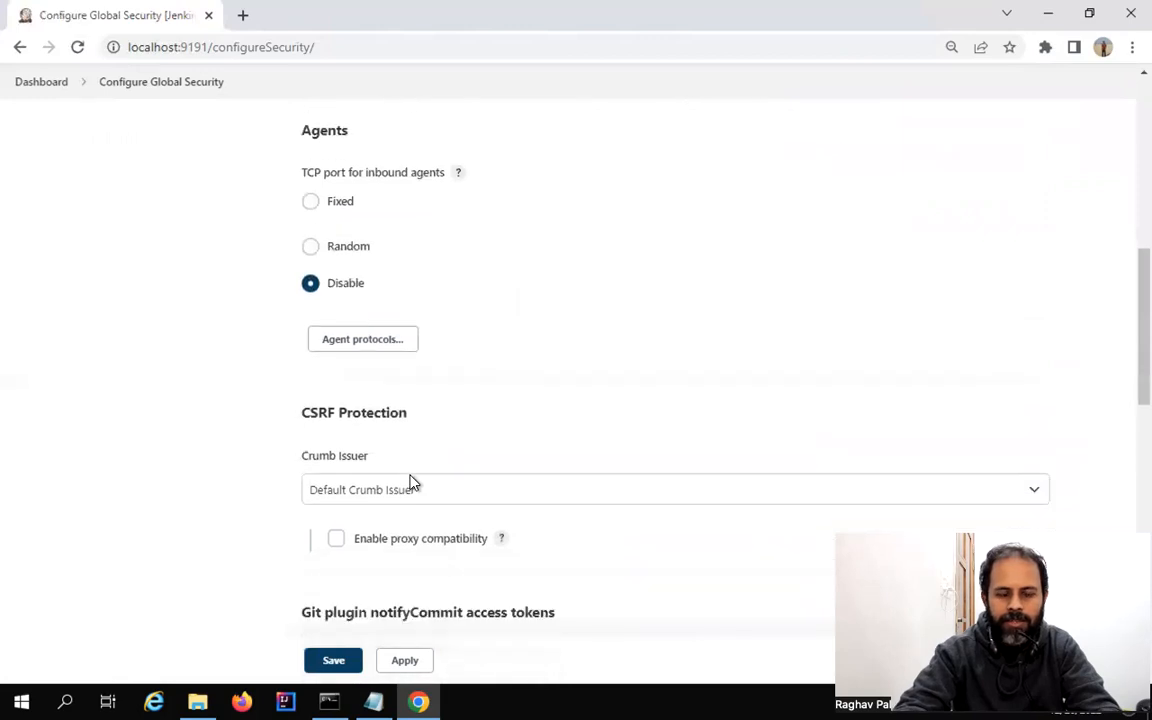
scroll(409, 481, down, 1)
scroll(409, 481, down, 2)
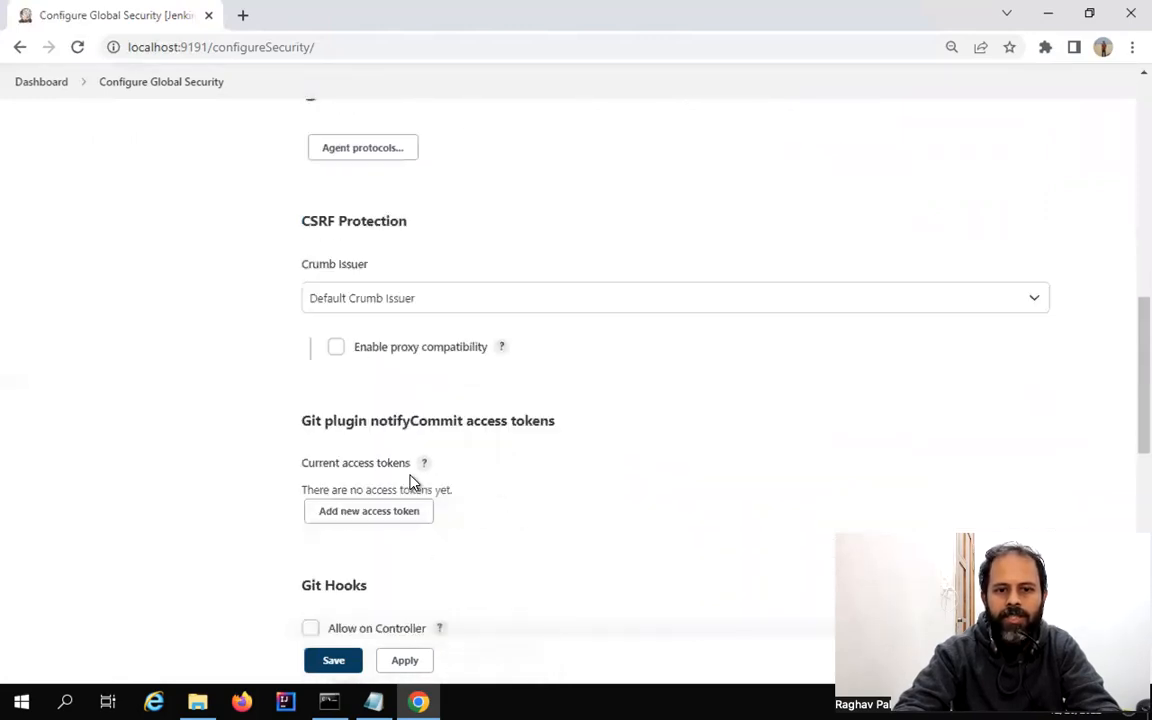
scroll(409, 481, up, 15)
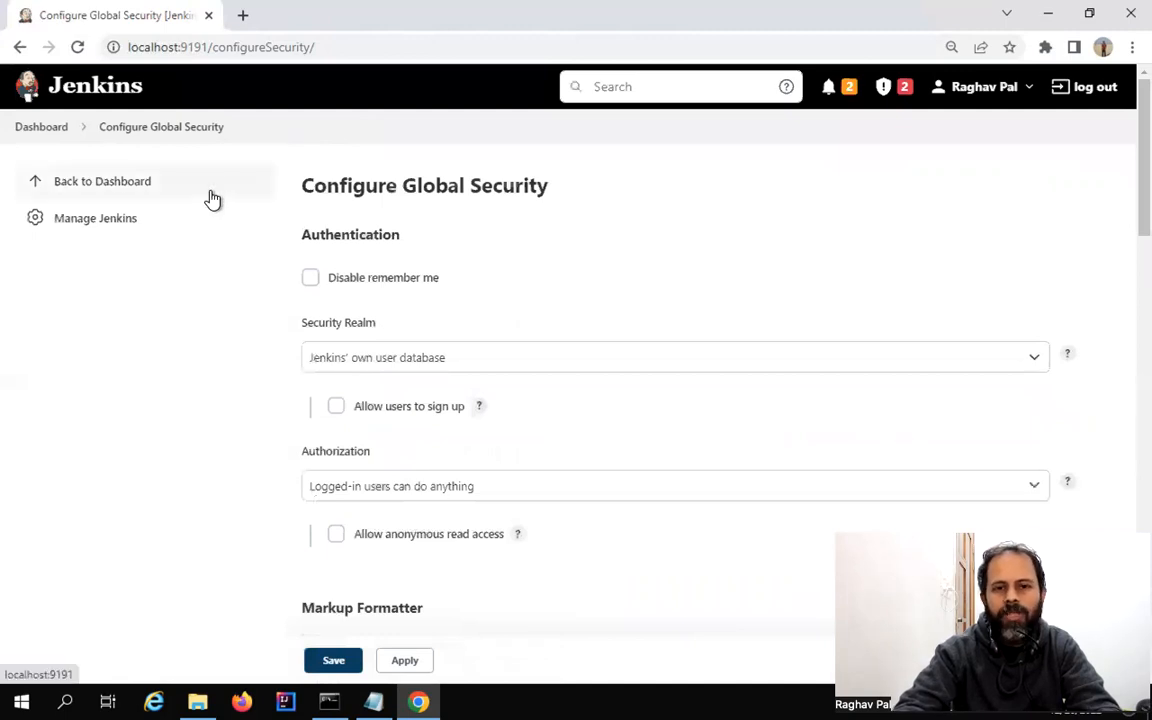
Open Manage Jenkins in a separate browser tab, return the original tab to the dashboard, and bring up the new tab's Security section
middle_click(112, 221)
click(103, 180)
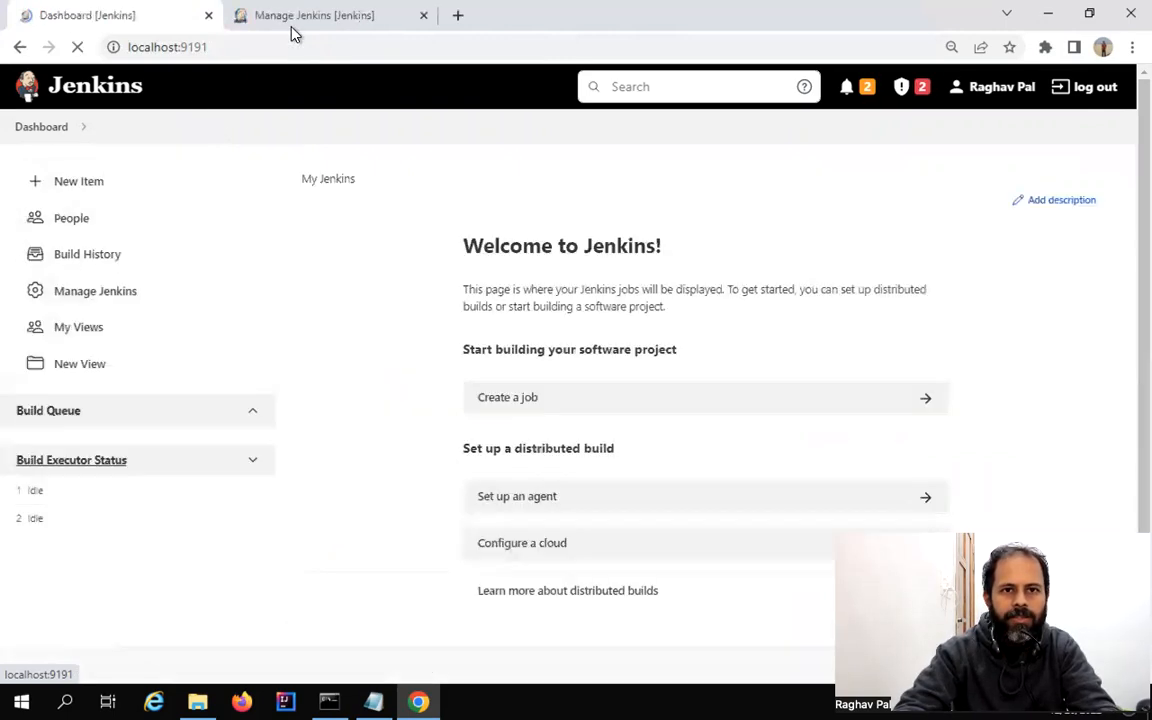
click(323, 11)
scroll(434, 358, down, 5)
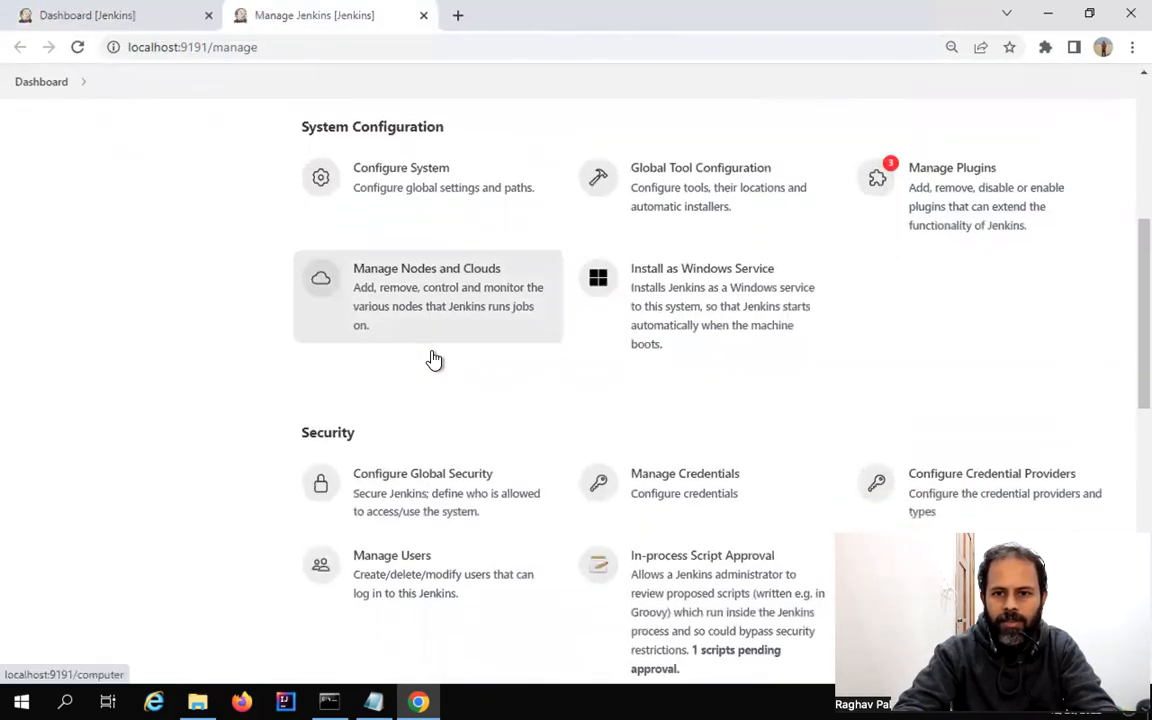
scroll(432, 357, down, 1)
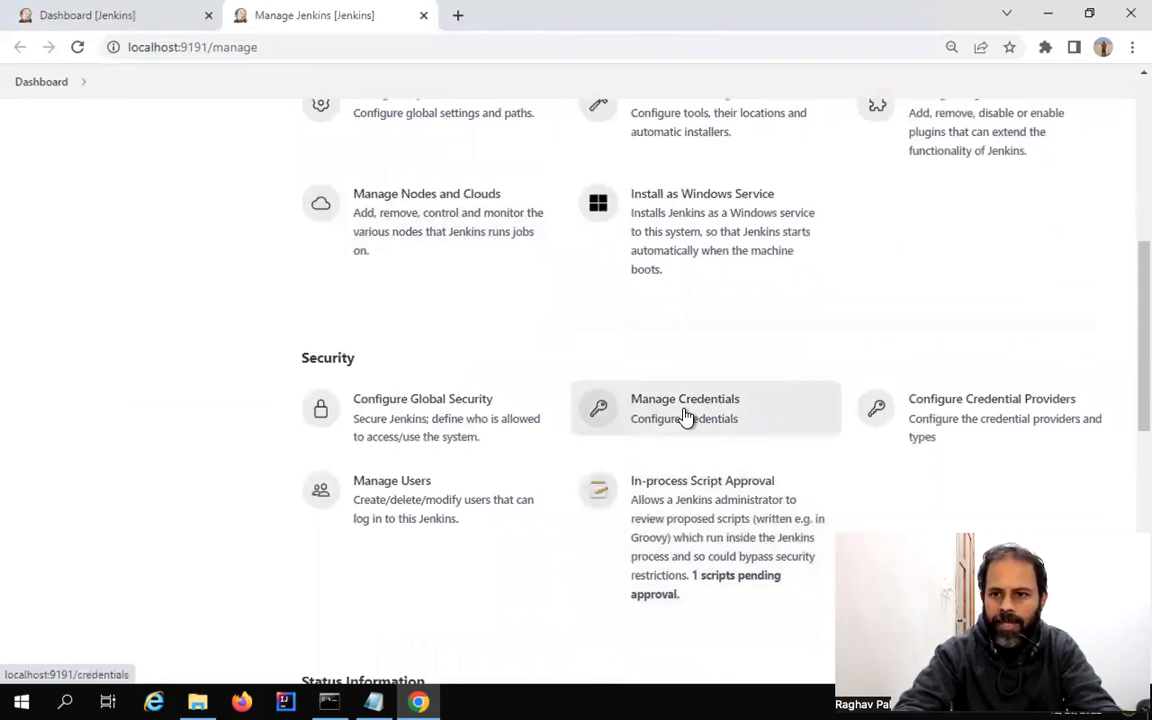
Open Manage Users in a new browser tab and open the configuration of the listed user
middle_click(437, 505)
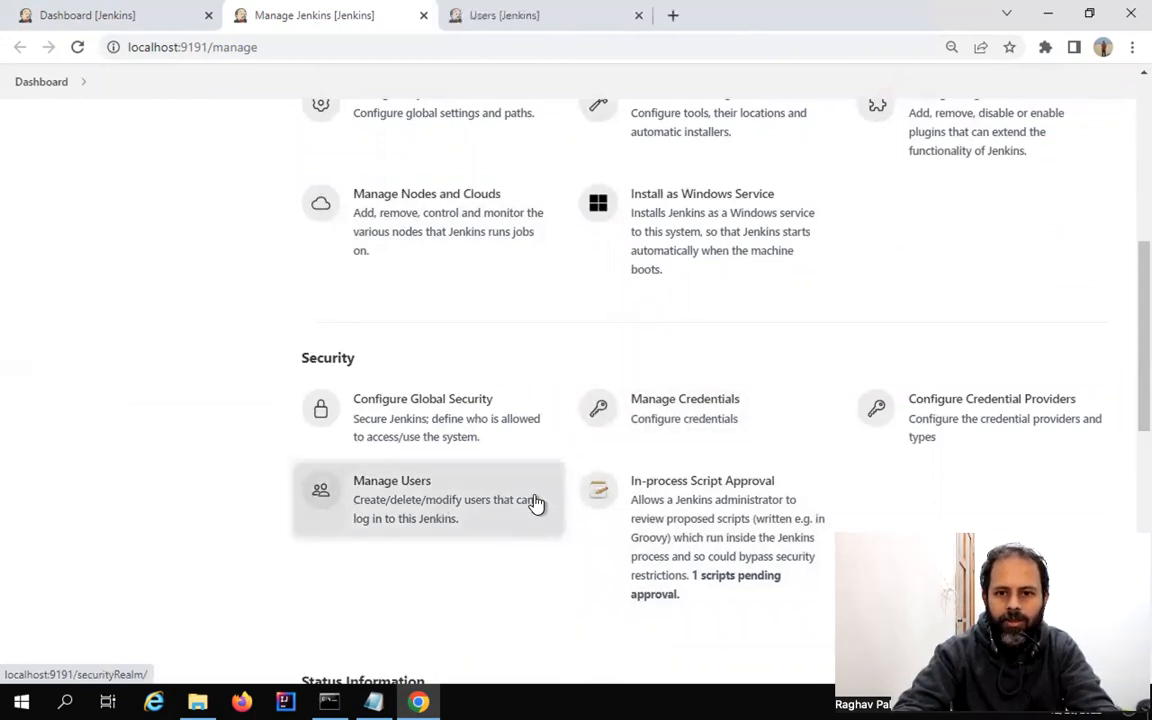
scroll(535, 504, down, 2)
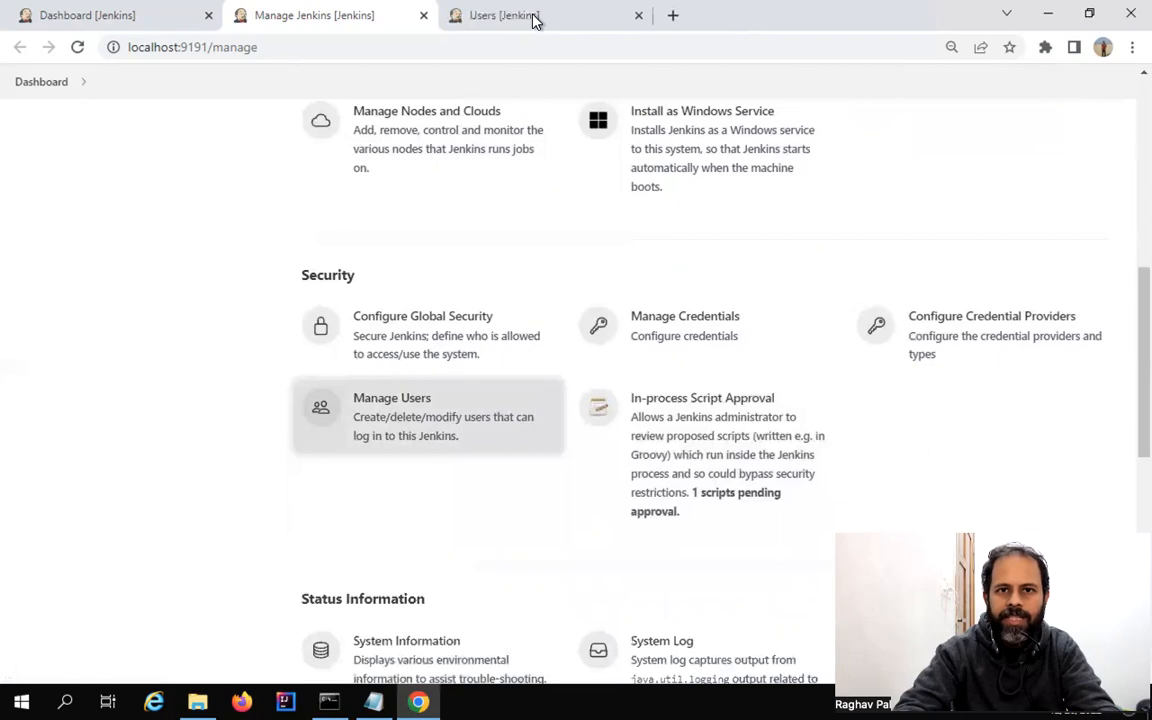
click(535, 20)
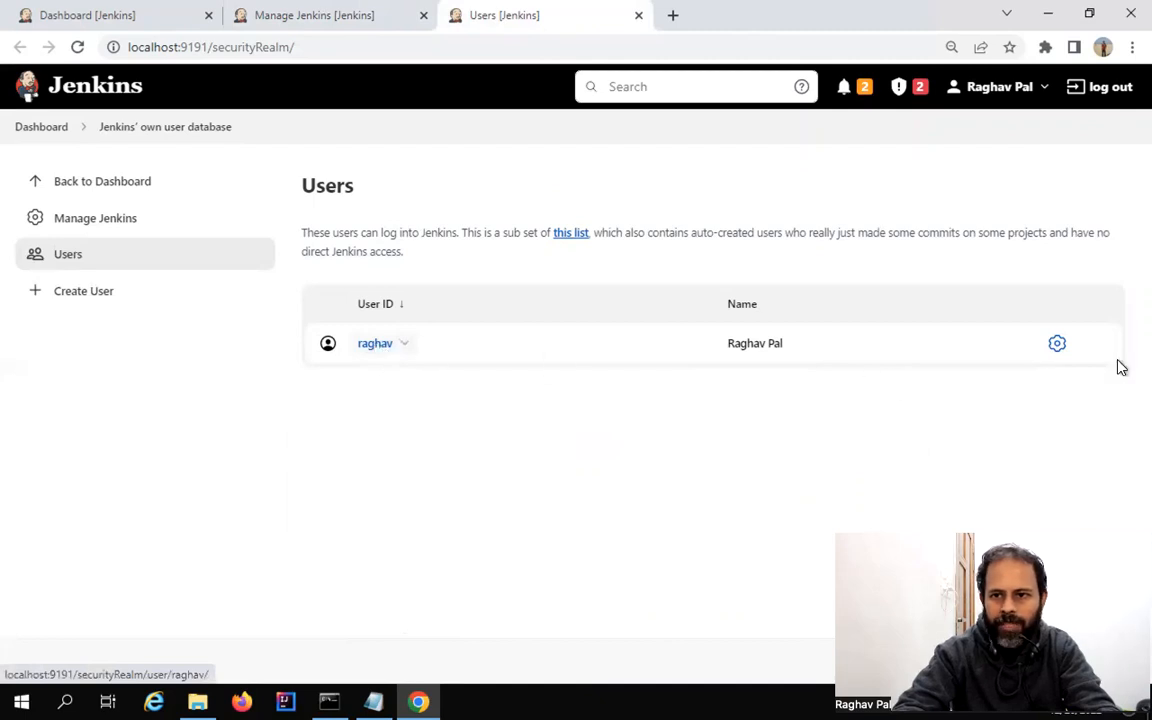
click(1059, 350)
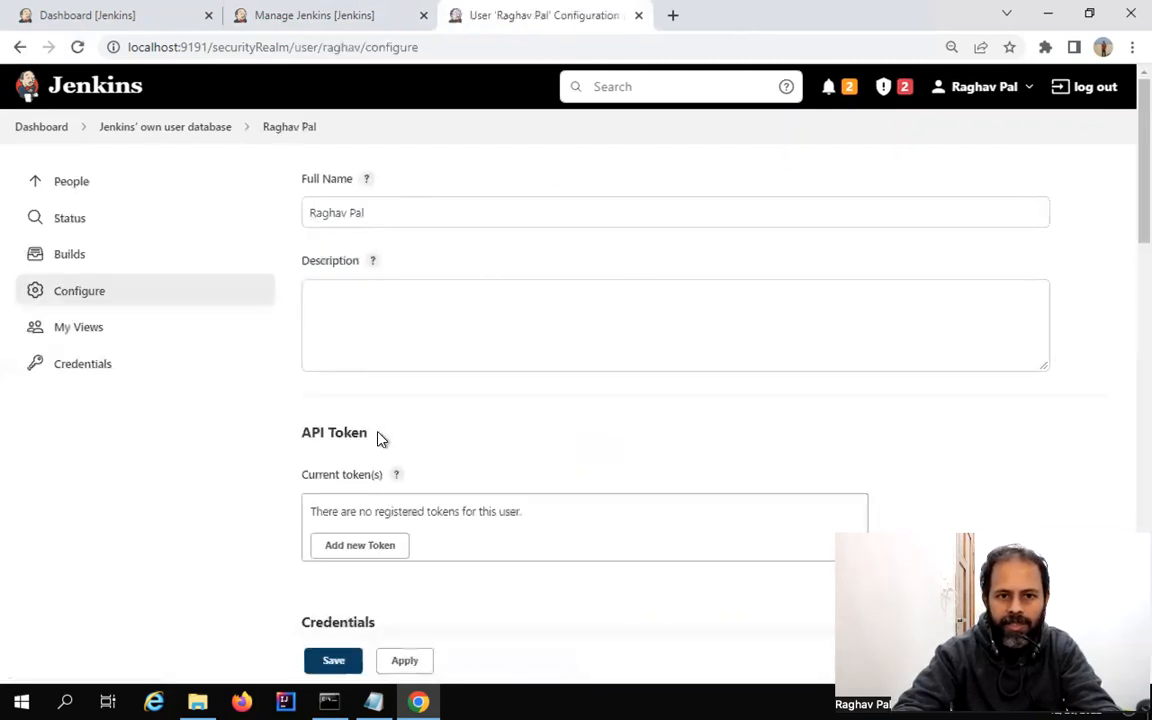
Review the user's configuration, including the API token, e-mail and default view sections, and close its browser tab
scroll(379, 438, down, 2)
scroll(379, 438, down, 2)
scroll(379, 438, down, 3)
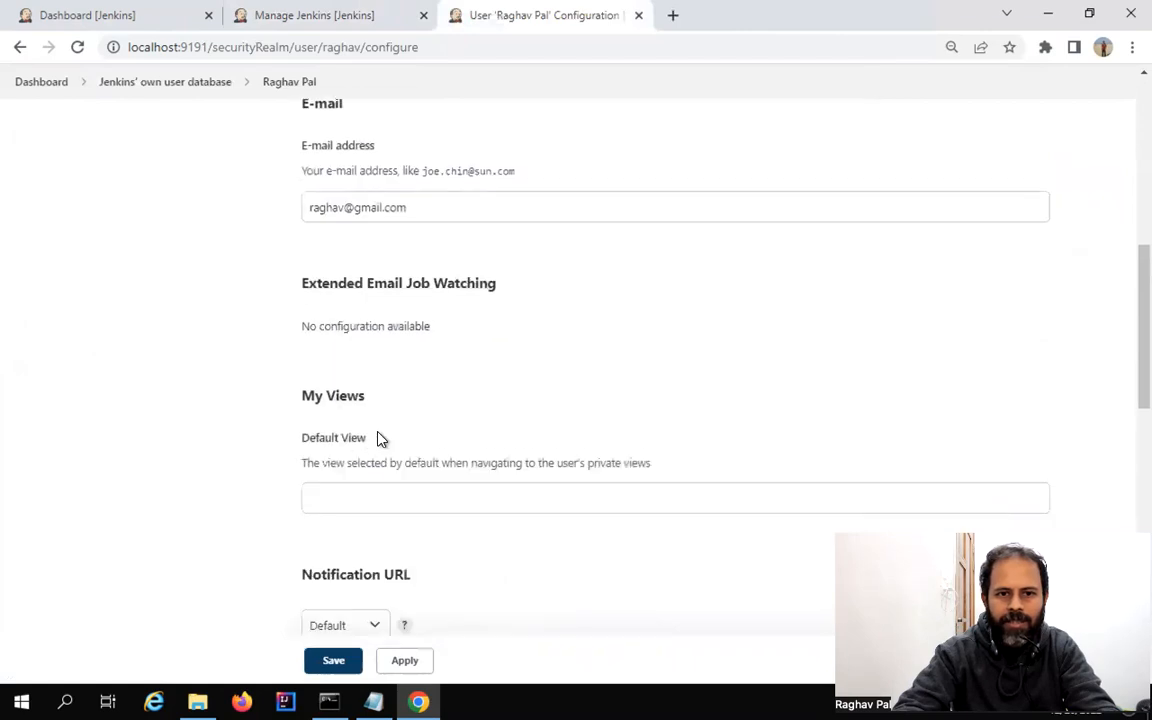
scroll(379, 438, up, 8)
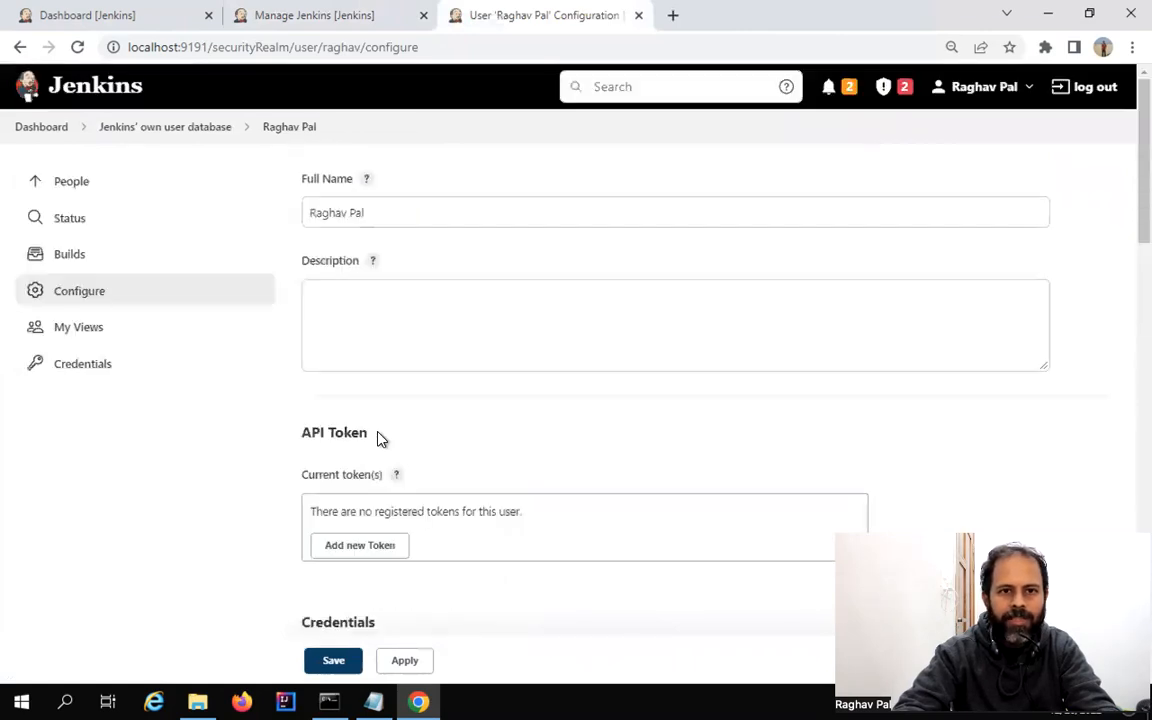
click(638, 22)
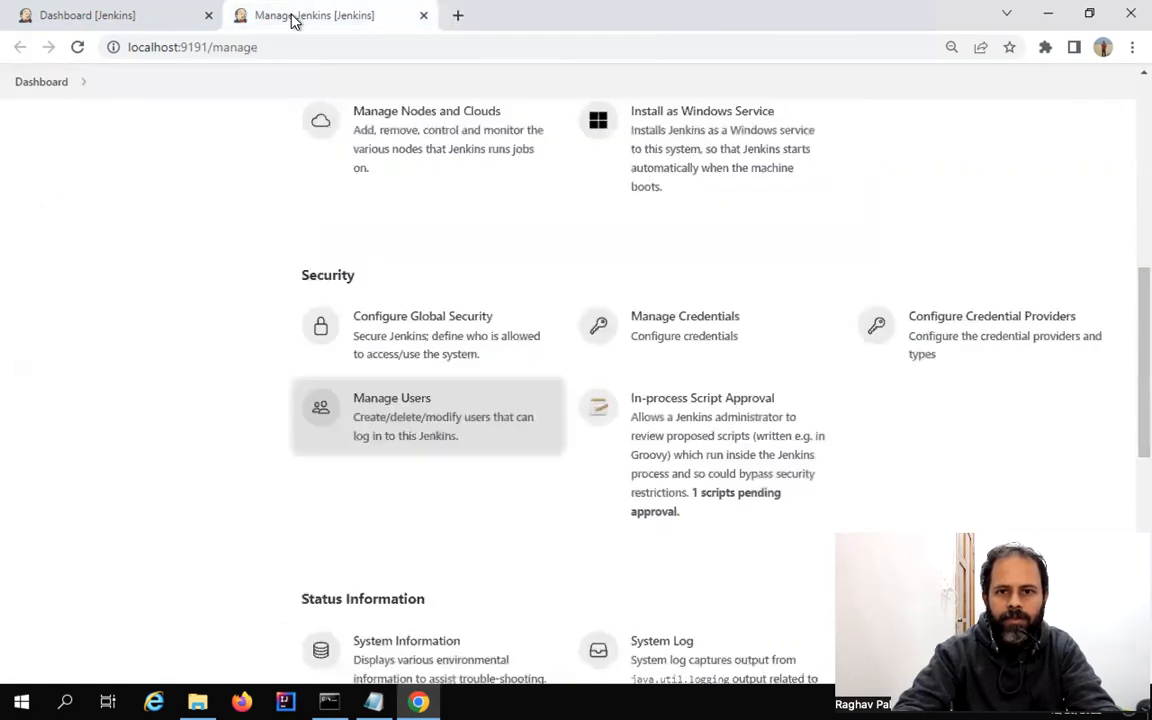
Look through the Status Information, Troubleshooting, and Tools and Actions sections of Manage Jenkins, and close its browser tab to return to the dashboard
scroll(480, 425, down, 3)
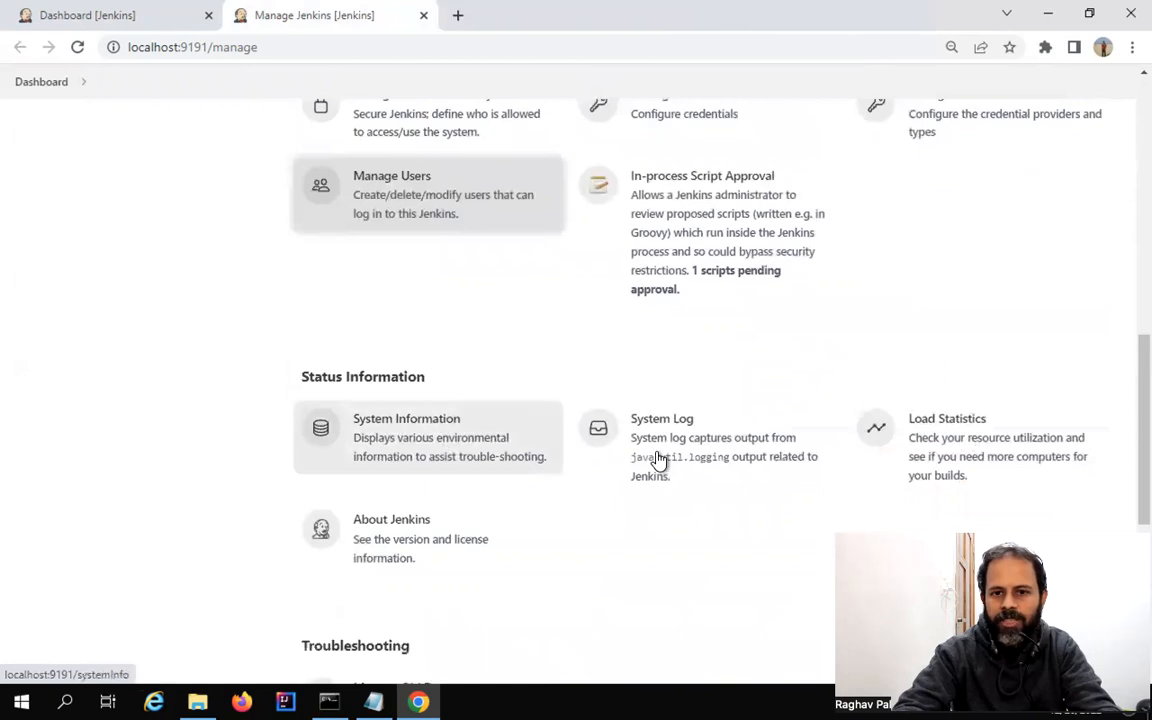
scroll(660, 462, down, 1)
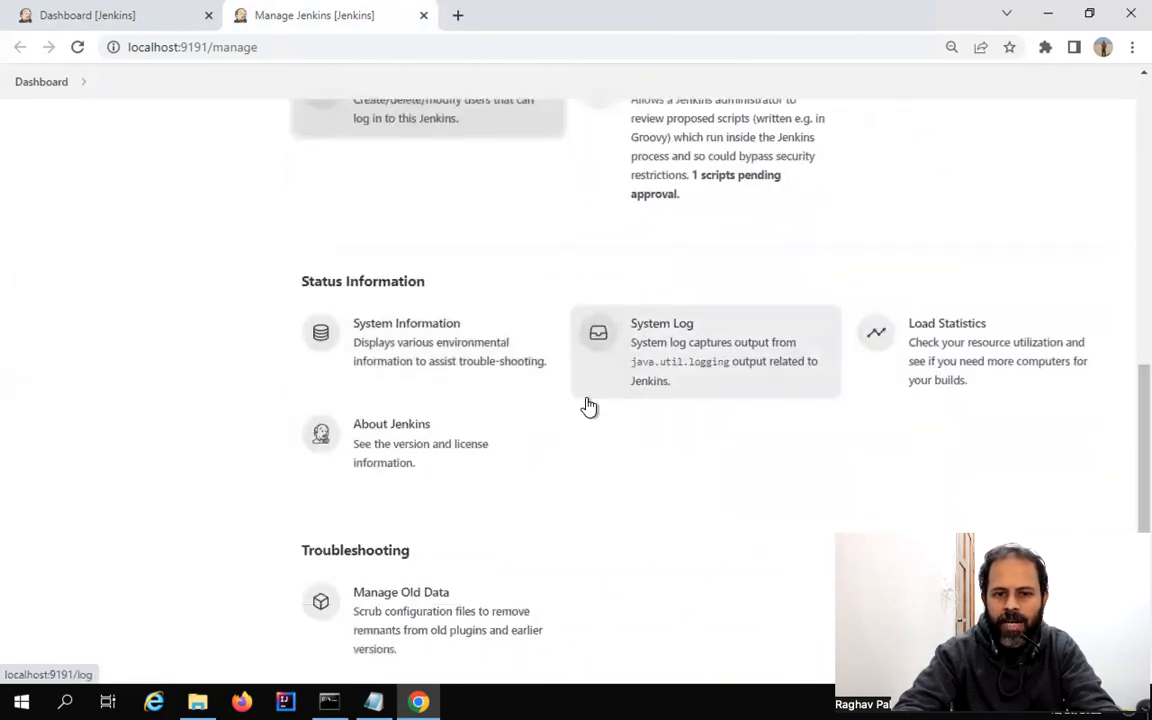
scroll(590, 405, down, 1)
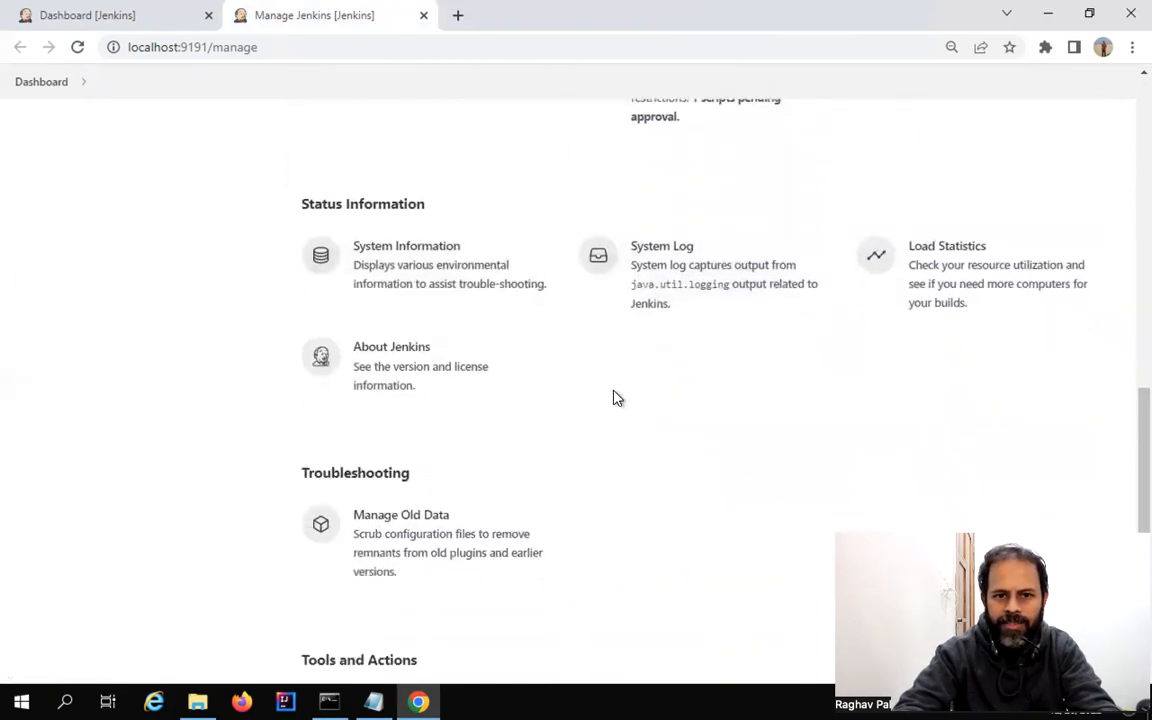
scroll(615, 398, down, 3)
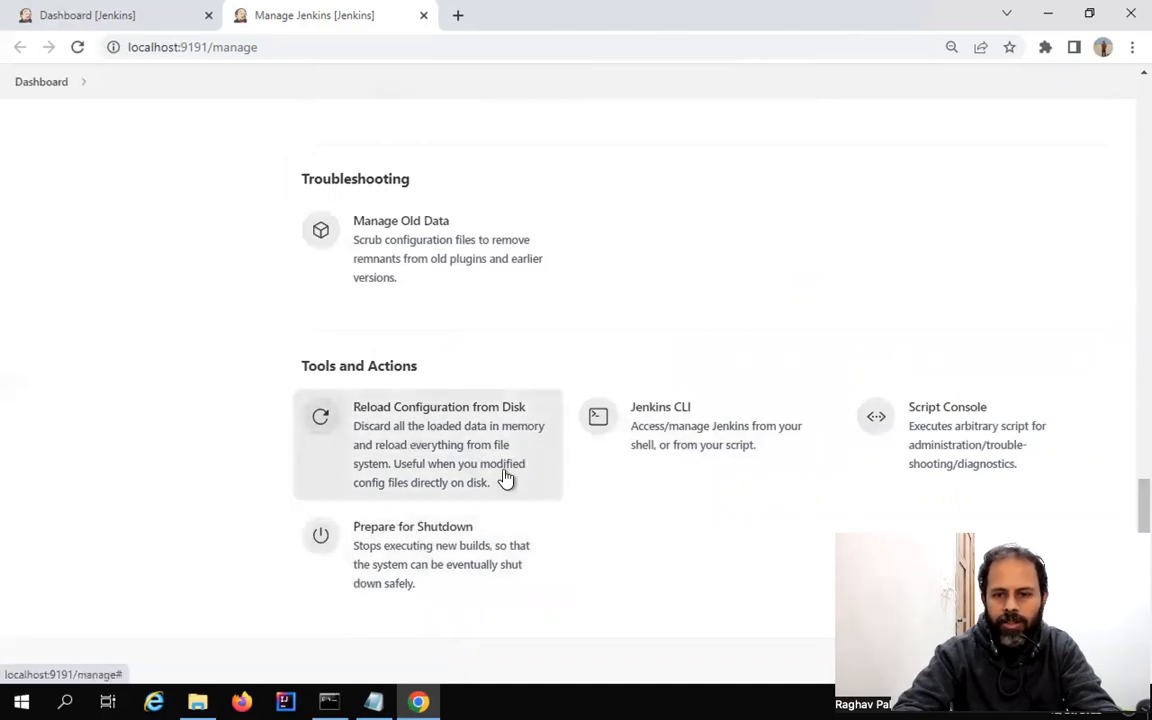
scroll(505, 478, up, 10)
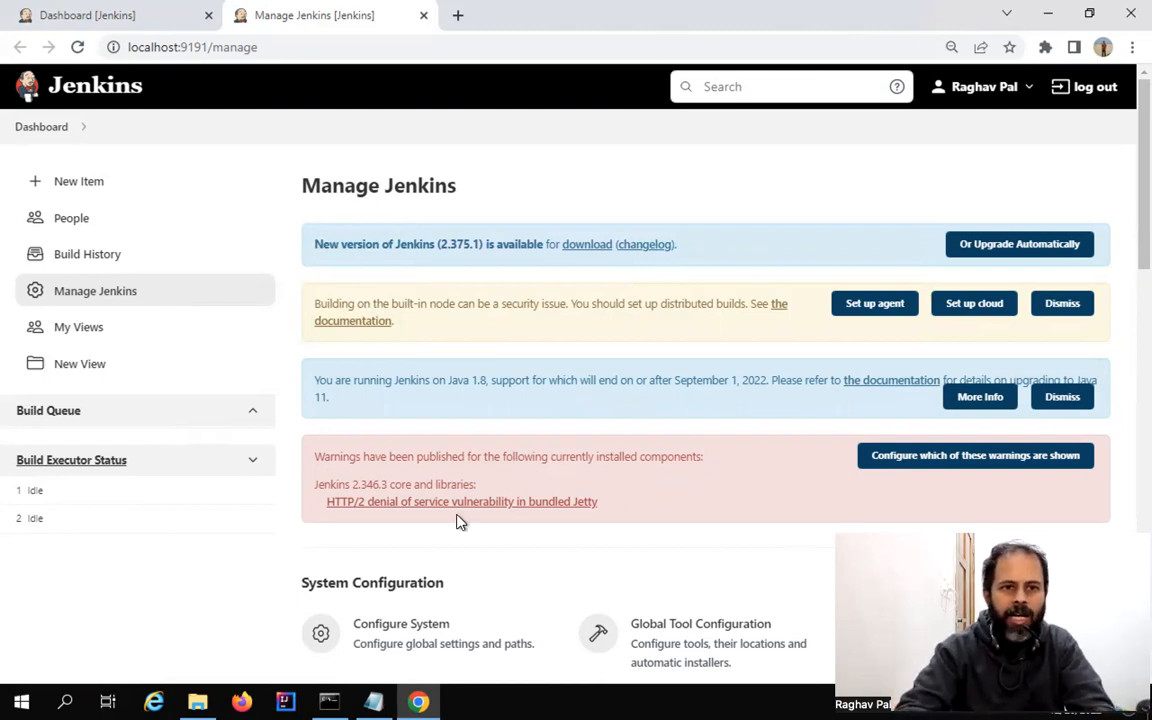
click(424, 15)
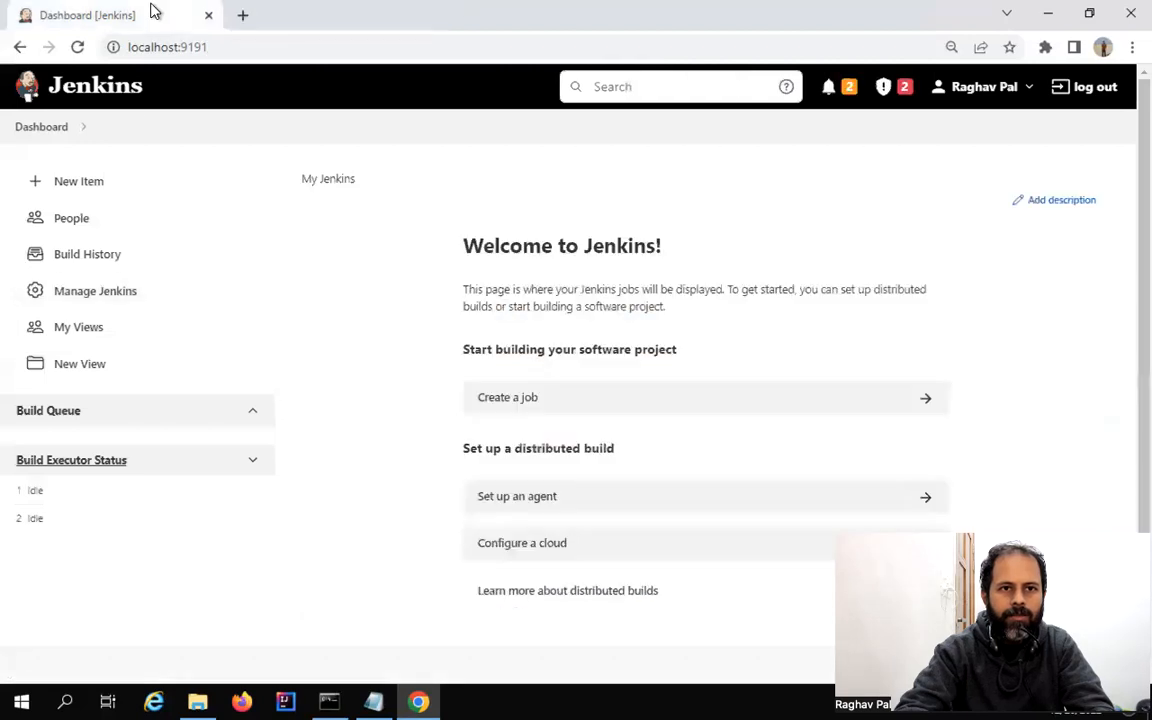
click(67, 131)
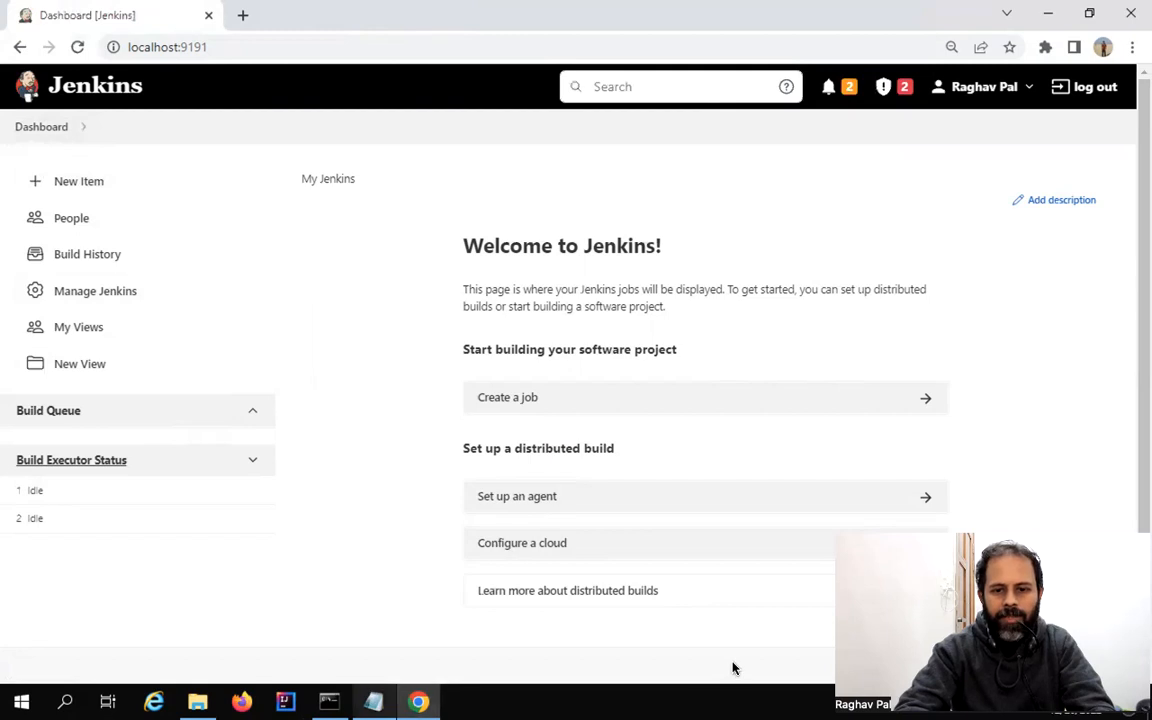
Switch to the Notepad notes, highlight the Create Jobs topic in the Day 2 agenda, and return to the Jenkins dashboard
click(373, 702)
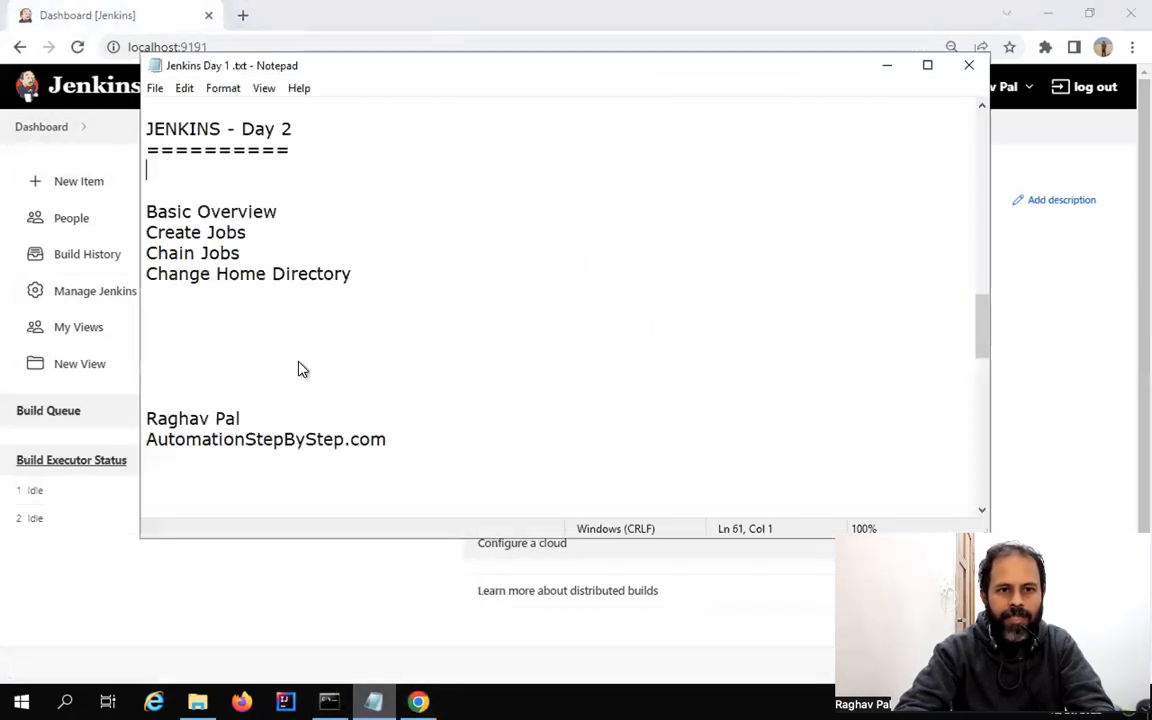
click(295, 236)
shift+click(141, 226)
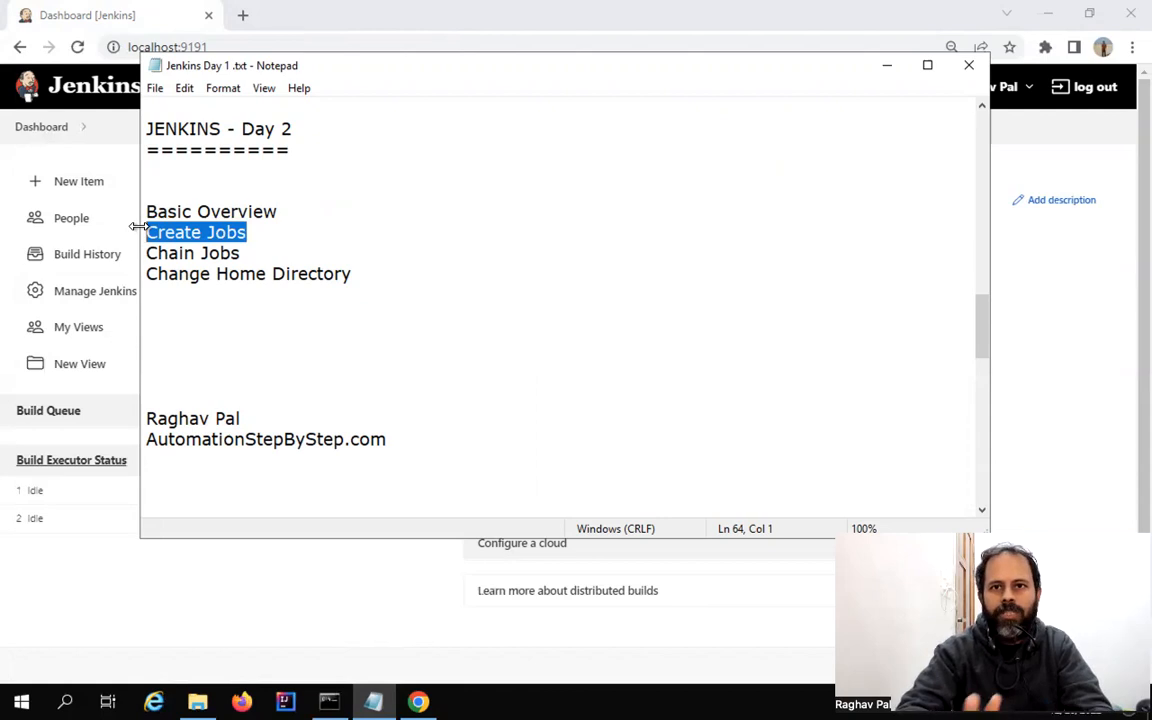
click(1073, 264)
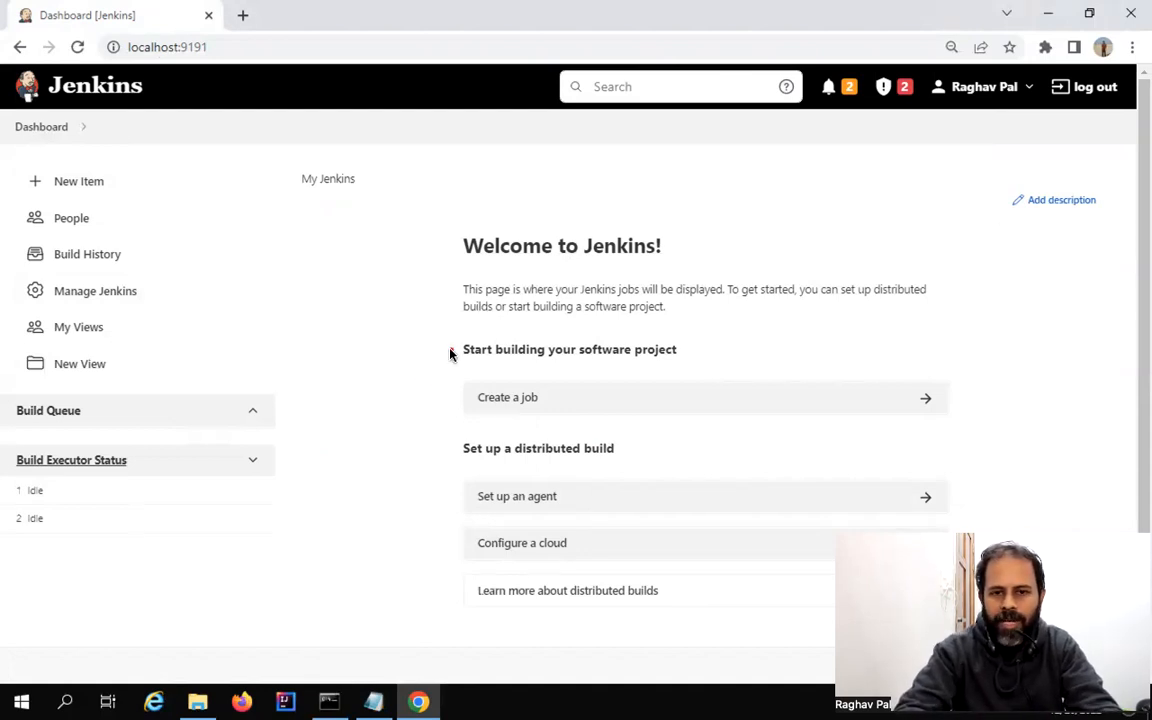
Start a new item from the Jenkins dashboard and name it TestJob1
drag(445, 373, 954, 430)
drag(14, 158, 133, 202)
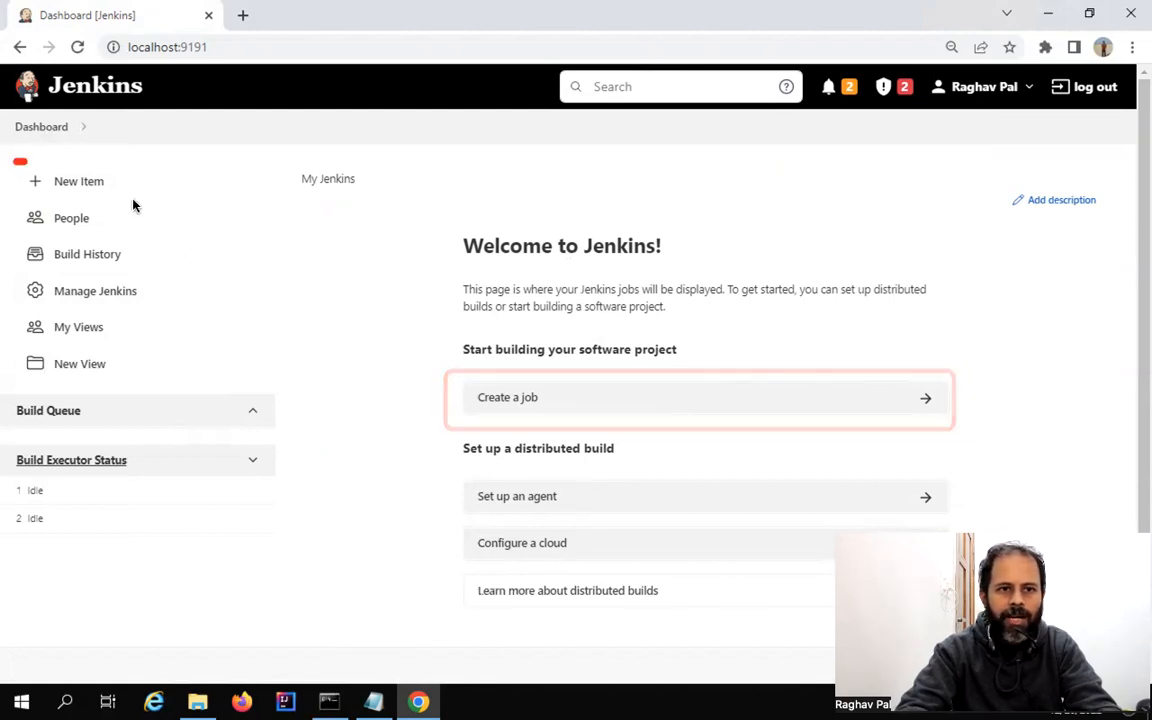
click(80, 185)
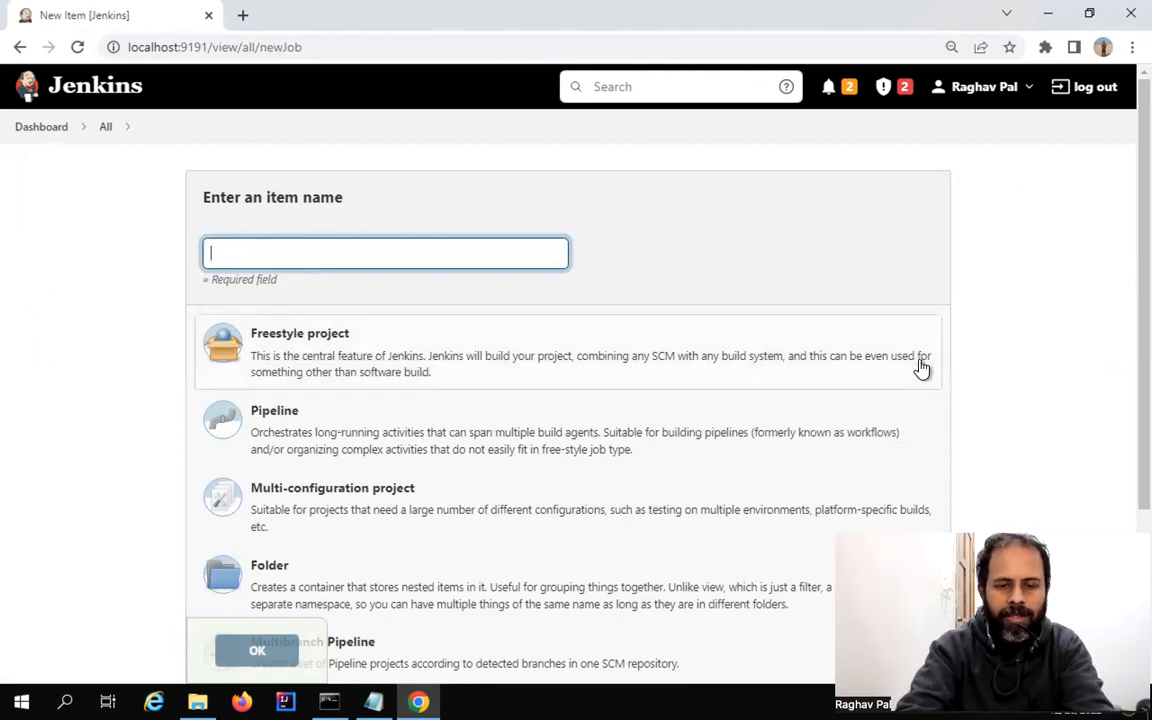
text(Test)
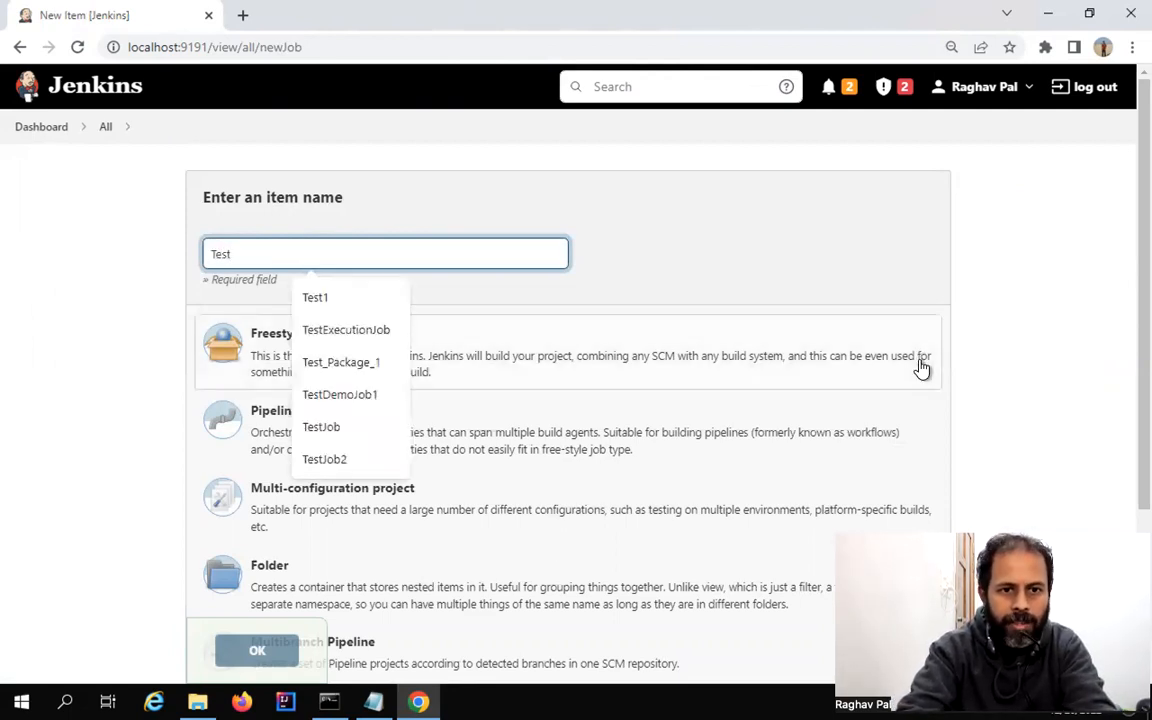
text(Job1)
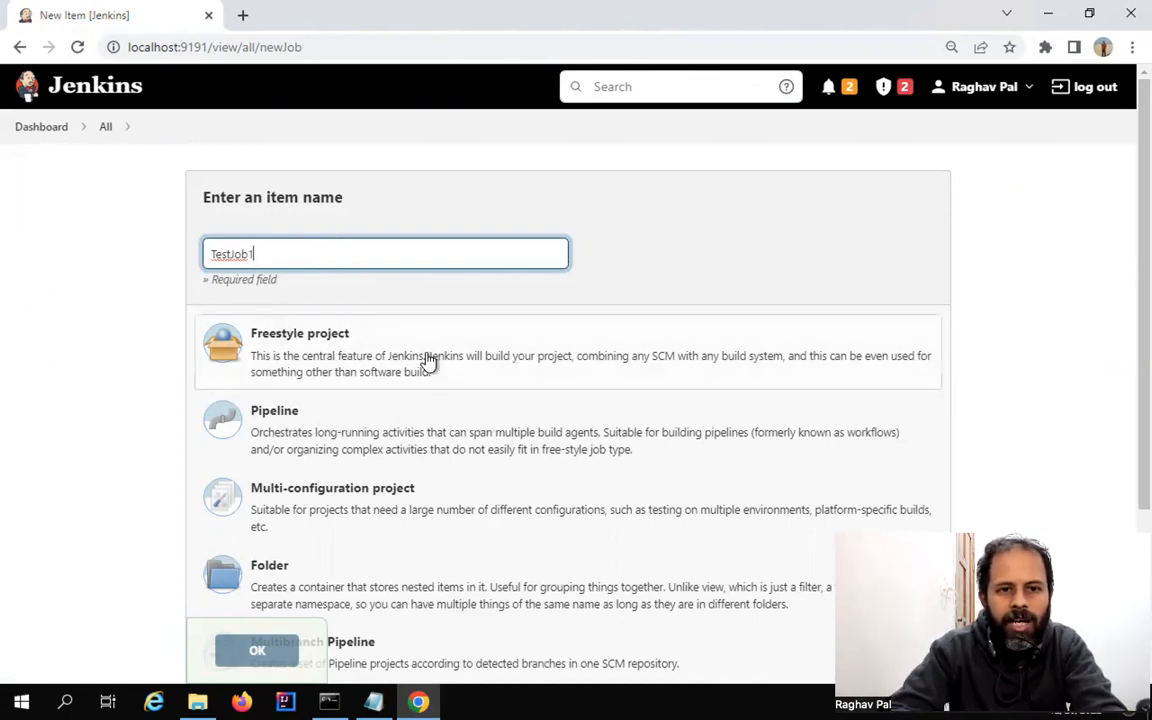
Look over the available item types and create TestJob1 as a Freestyle project
scroll(428, 360, down, 2)
scroll(428, 360, down, 1)
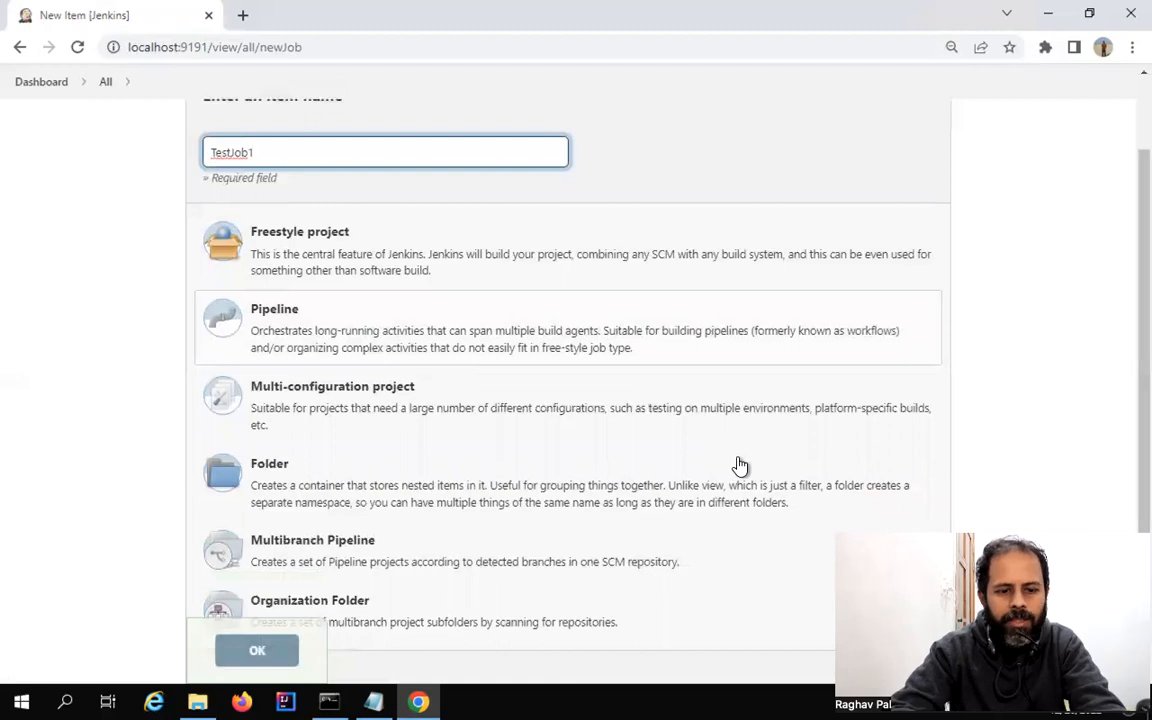
drag(221, 215, 444, 266)
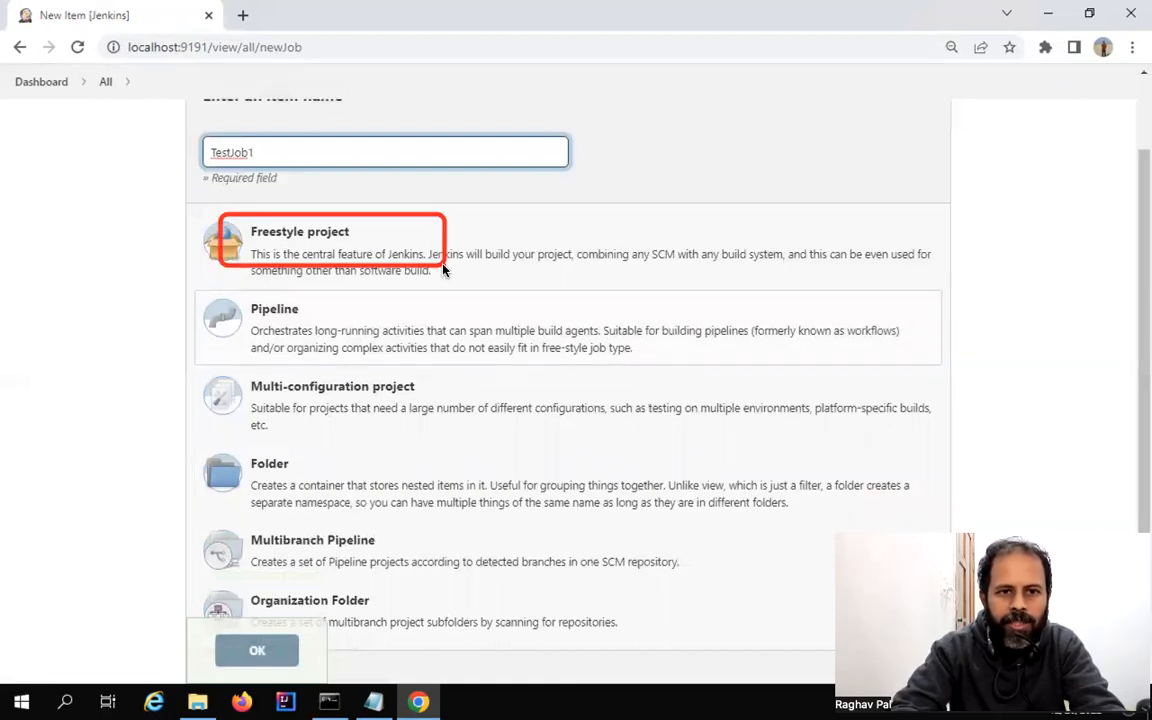
drag(208, 296, 511, 394)
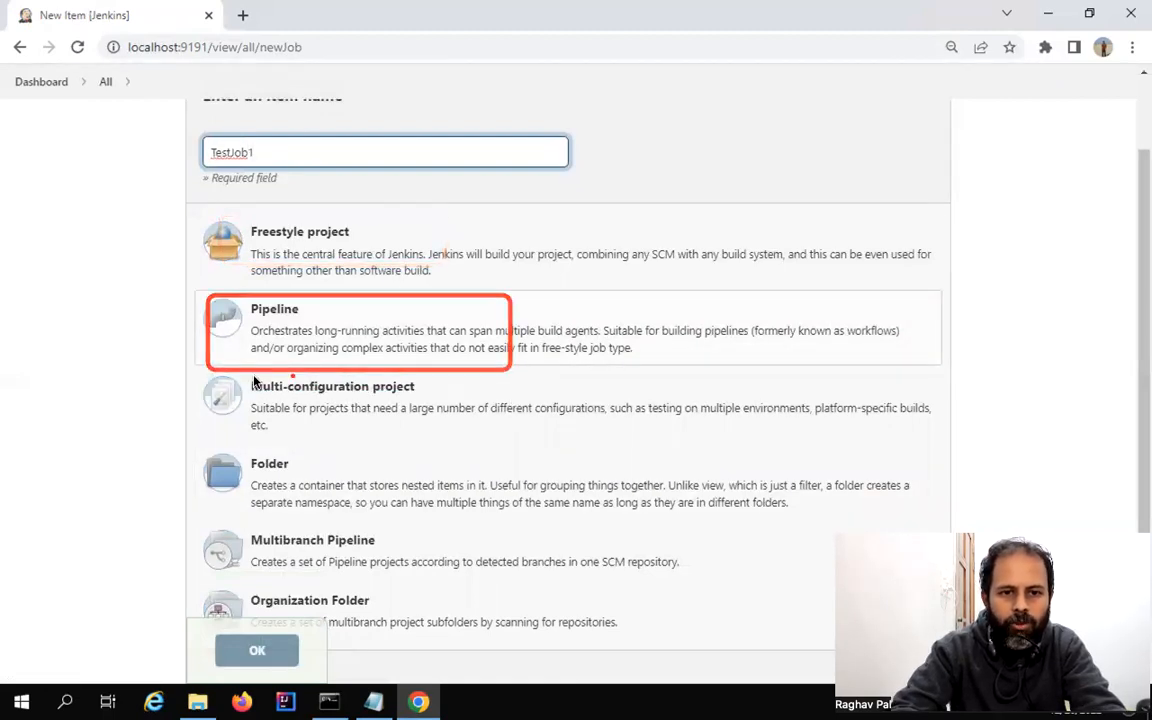
drag(191, 380, 464, 448)
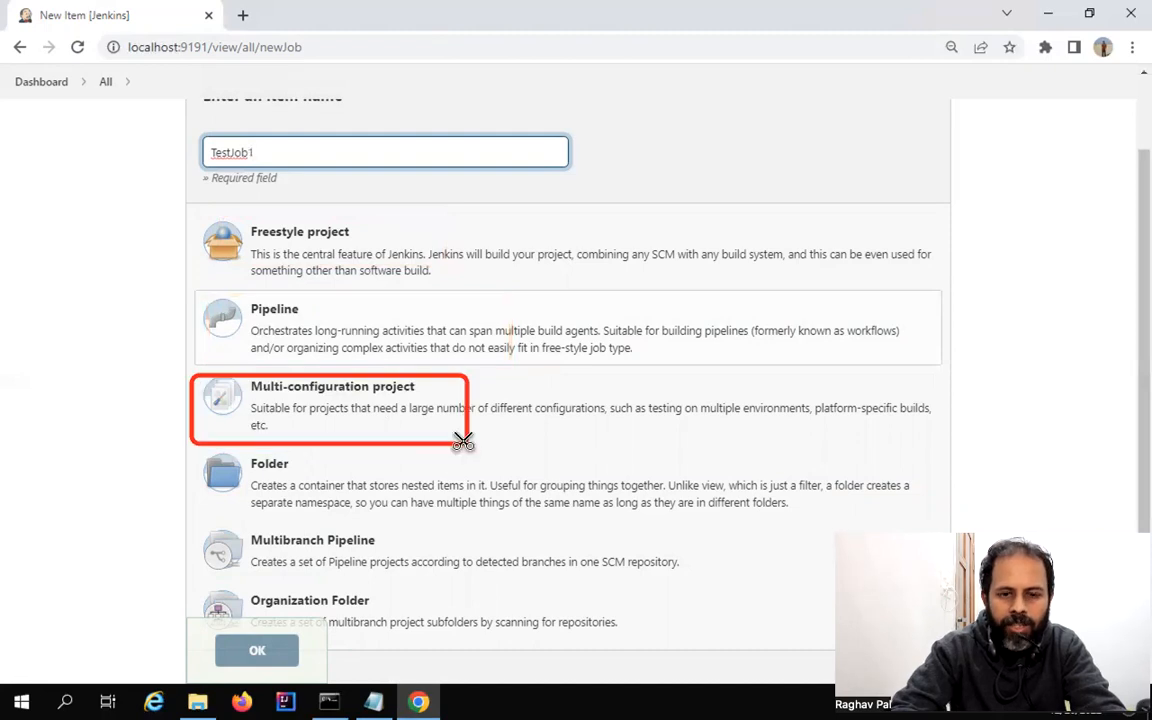
scroll(578, 475, down, 1)
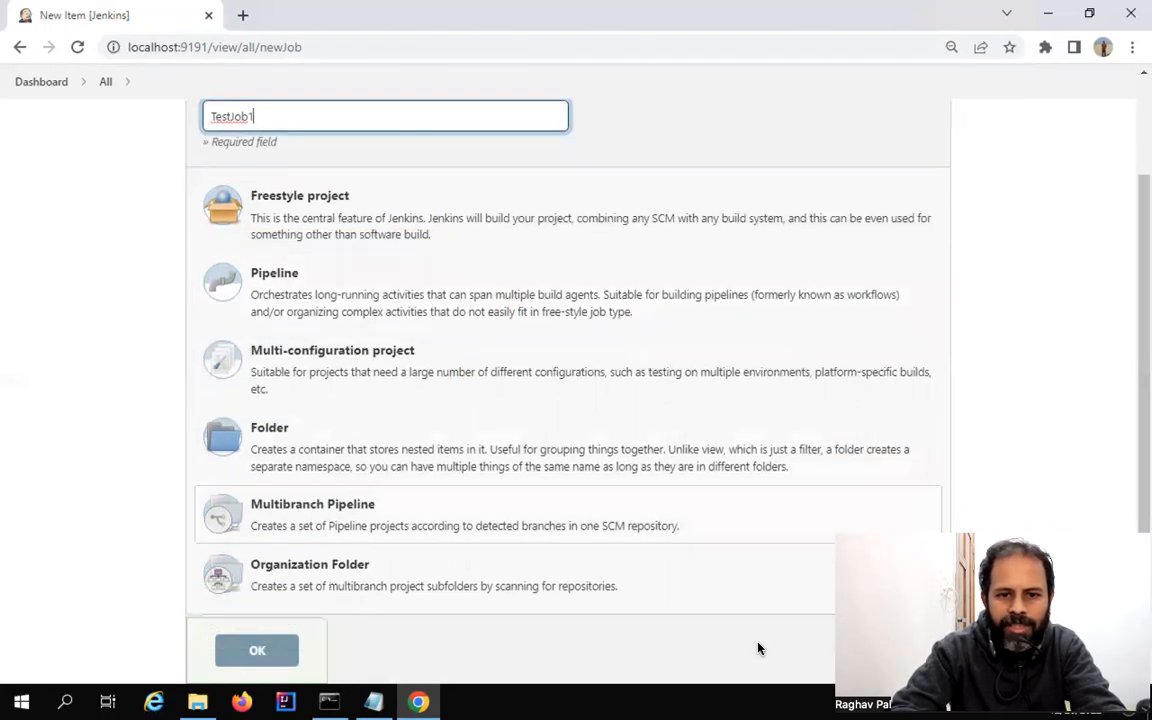
click(344, 213)
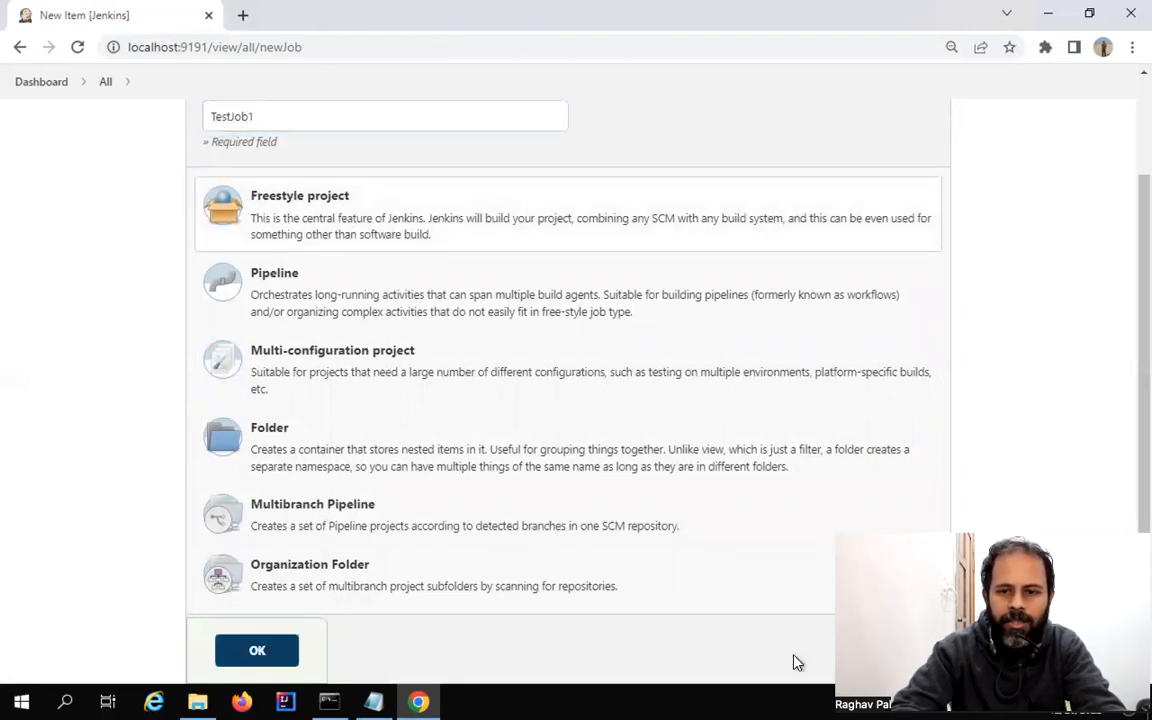
click(258, 652)
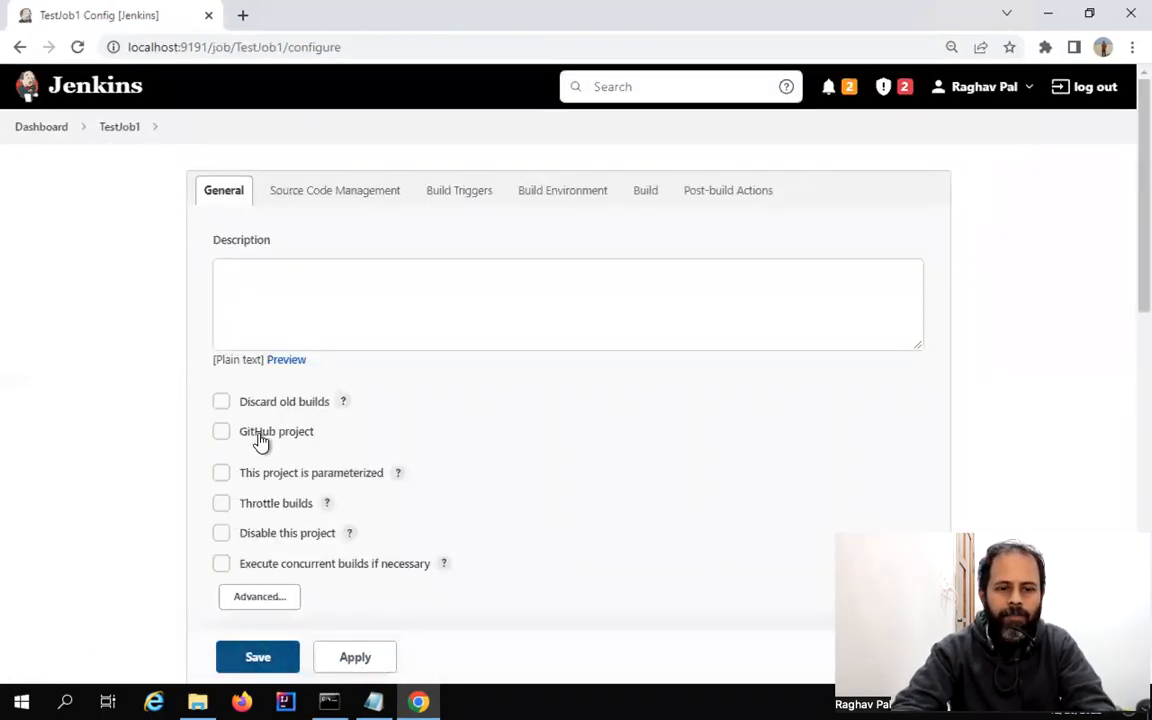
Go through TestJob1's configuration sections from Source Code Management to Post-build Actions and return to the General section
mouse_move(191, 171)
mouse_down()
mouse_move(805, 208)
mouse_move(810, 224)
mouse_up()
key(Escape)
click(337, 193)
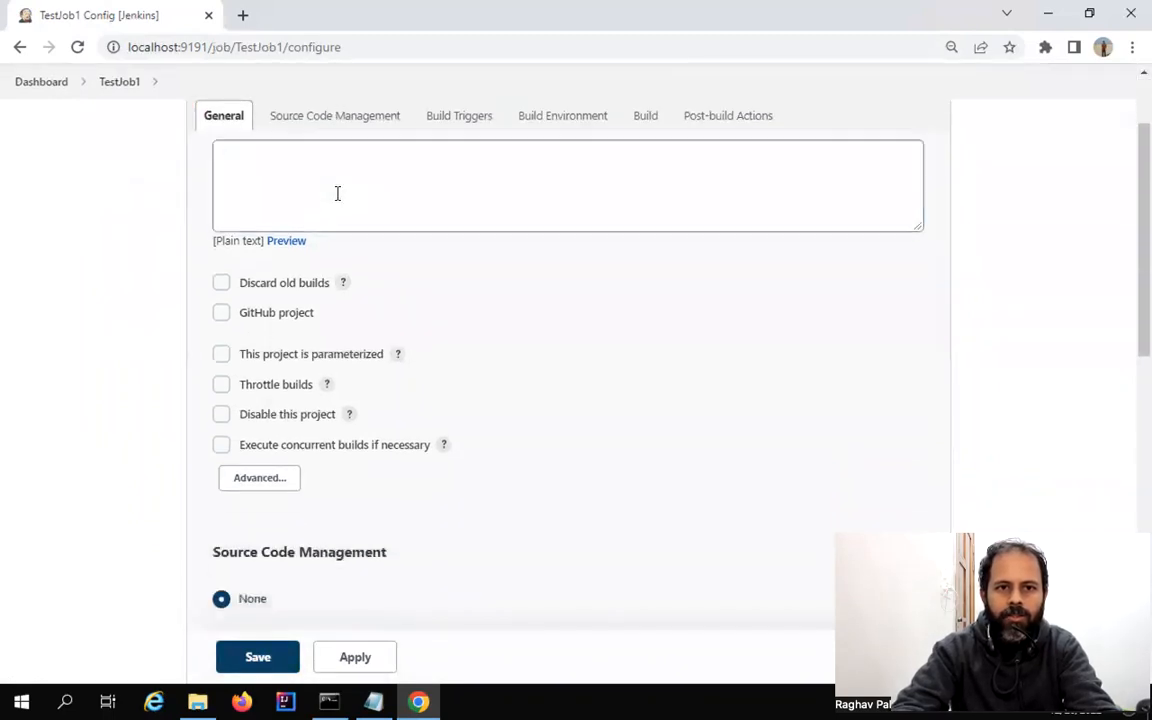
click(334, 131)
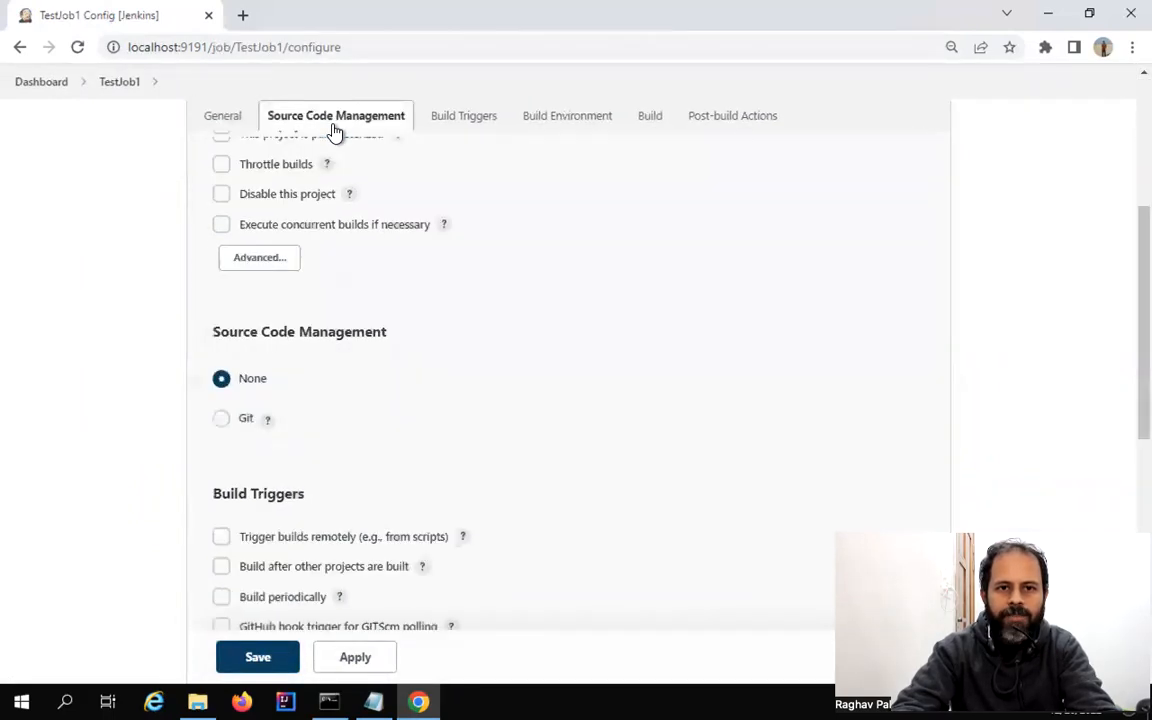
click(456, 118)
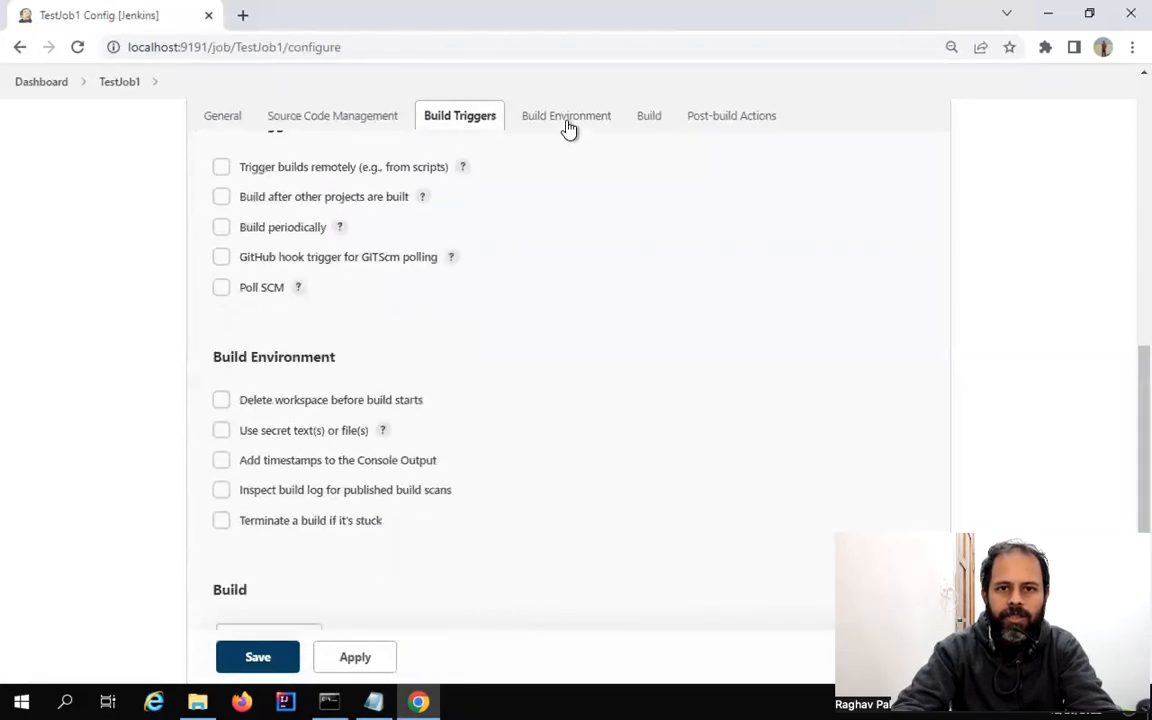
click(566, 125)
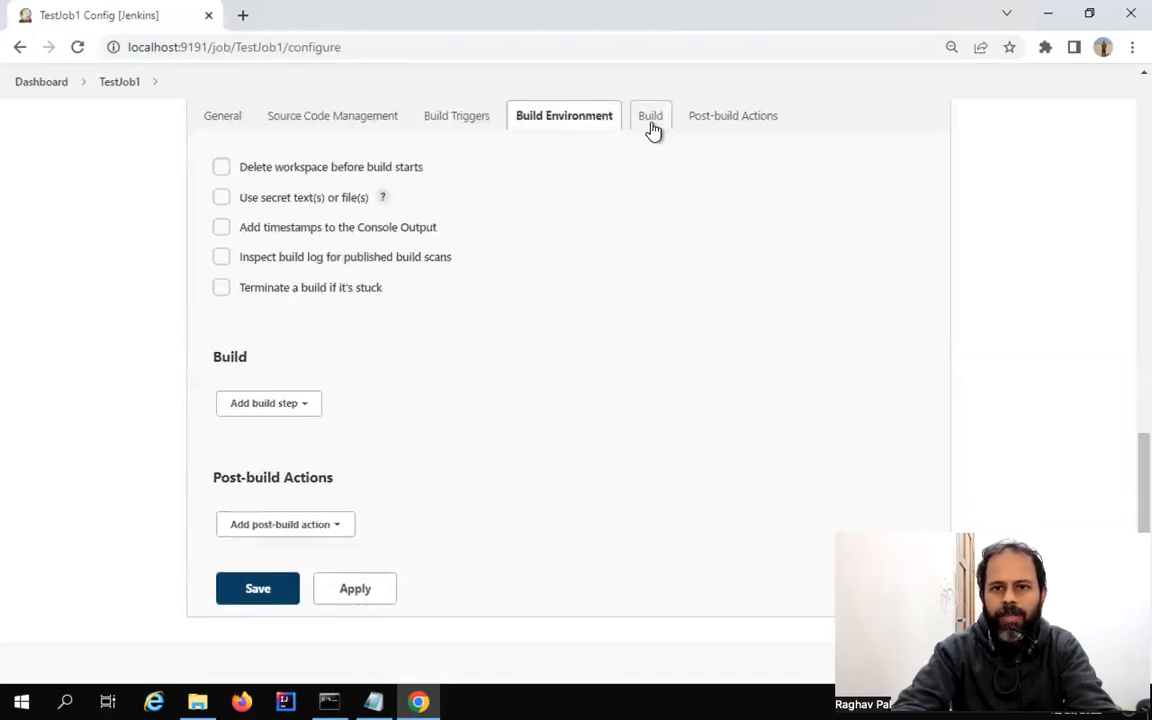
click(652, 127)
click(722, 128)
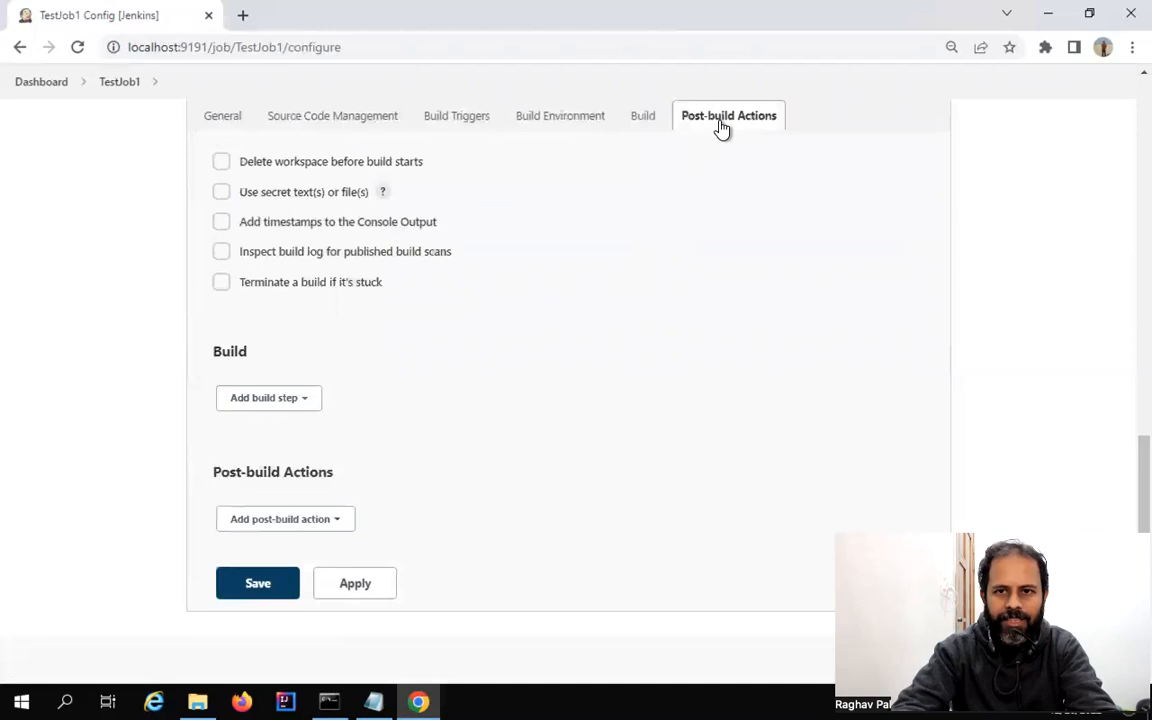
click(221, 118)
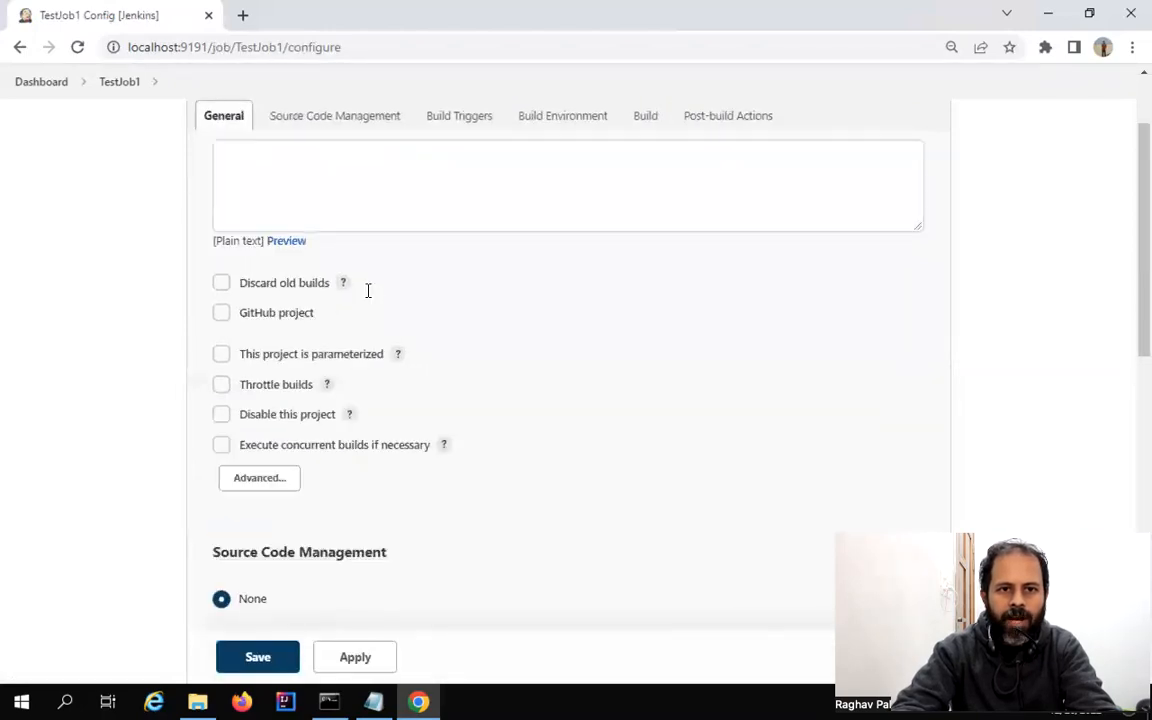
scroll(265, 260, up, 1)
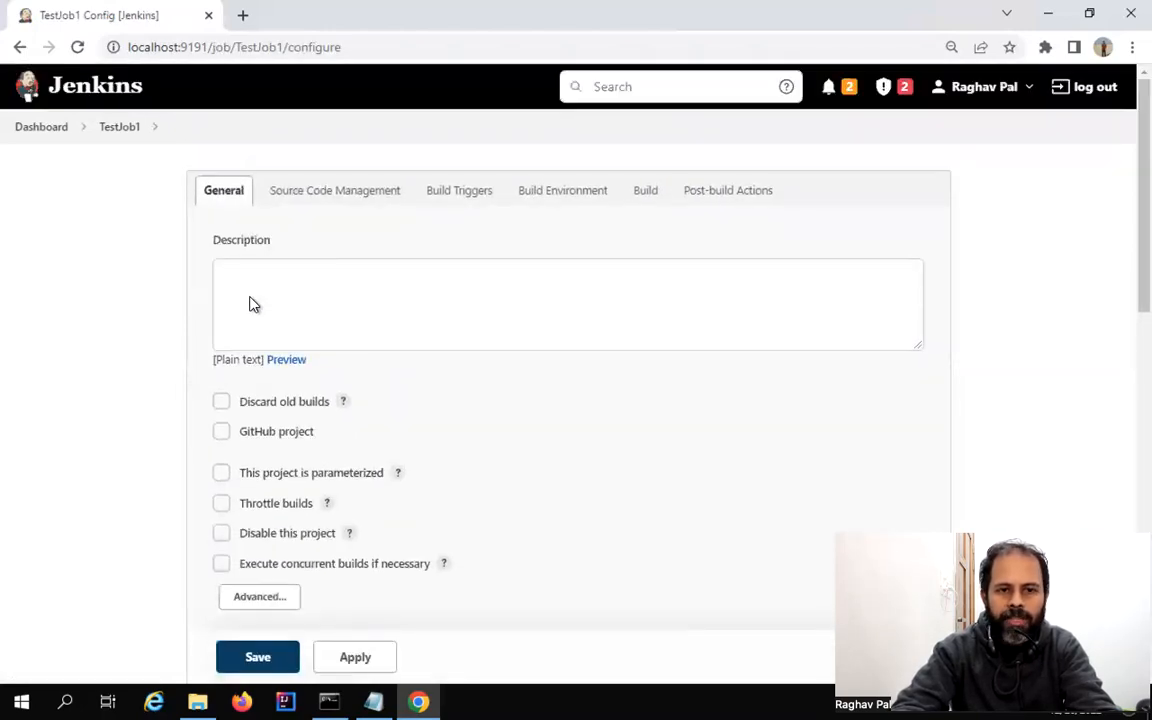
Examine the description and build options in TestJob1's General section, expanding the advanced options and reading down to Display Name
drag(224, 267, 599, 374)
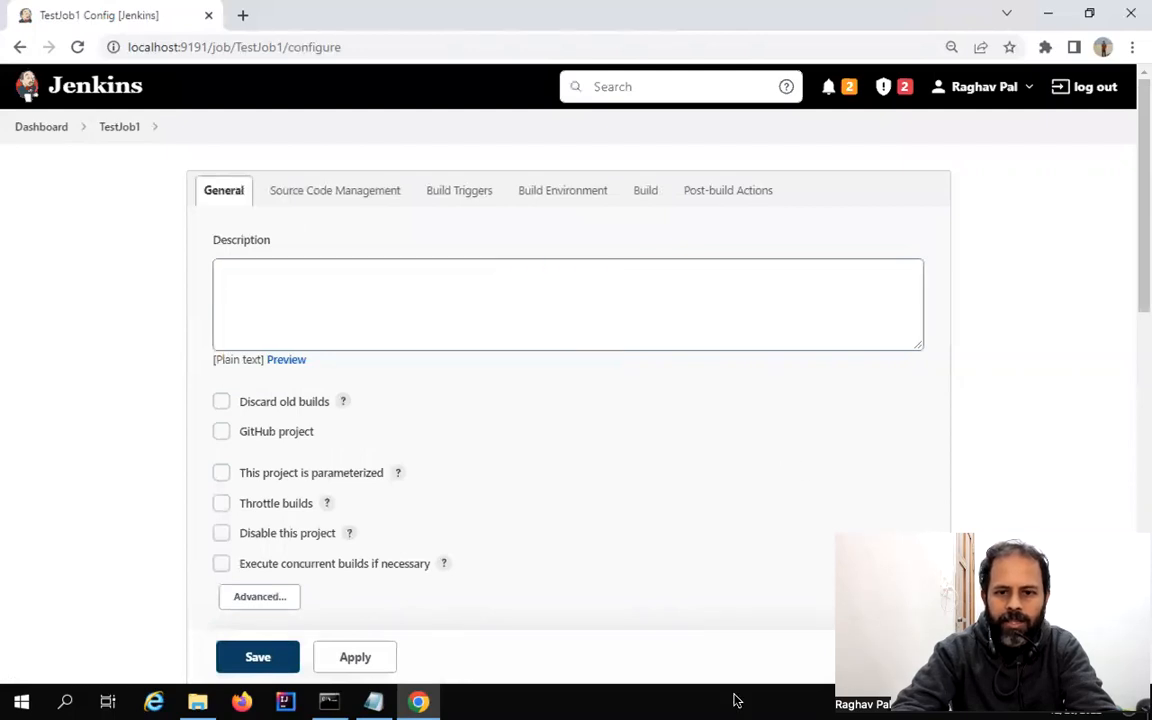
mouse_move(205, 385)
mouse_down()
mouse_move(329, 411)
mouse_move(440, 498)
mouse_up()
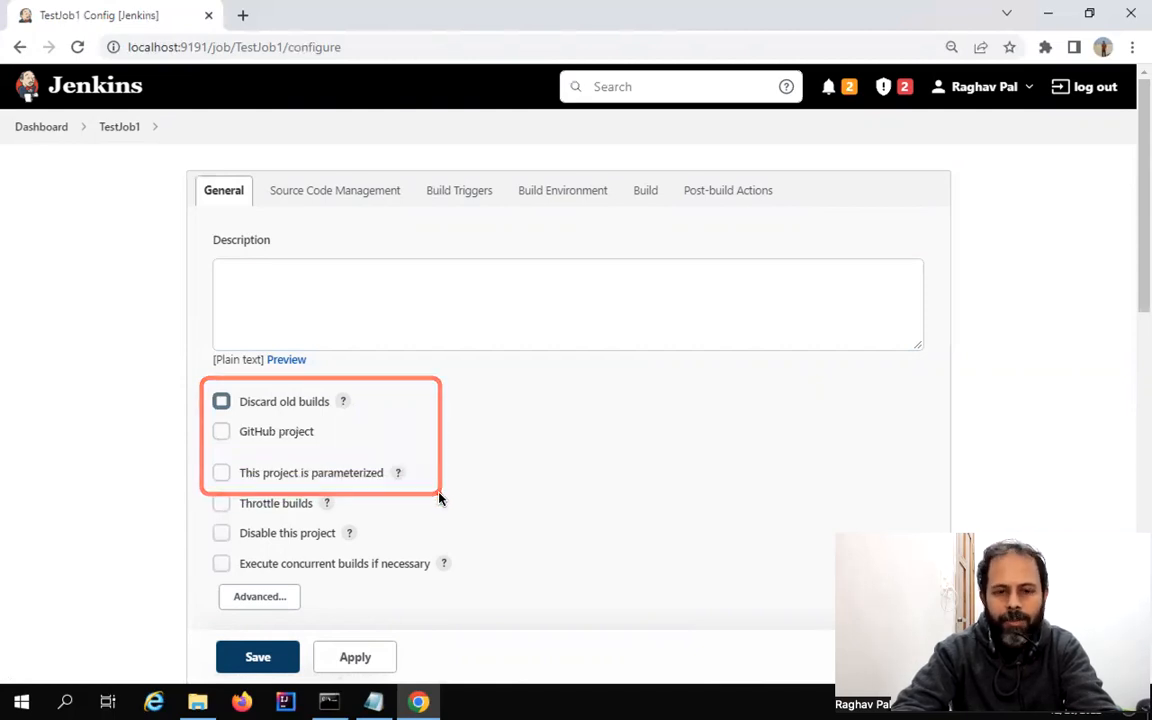
mouse_move(193, 380)
mouse_down()
mouse_move(378, 483)
mouse_move(530, 602)
mouse_up()
mouse_move(220, 257)
mouse_down()
mouse_move(450, 337)
mouse_move(453, 589)
mouse_up()
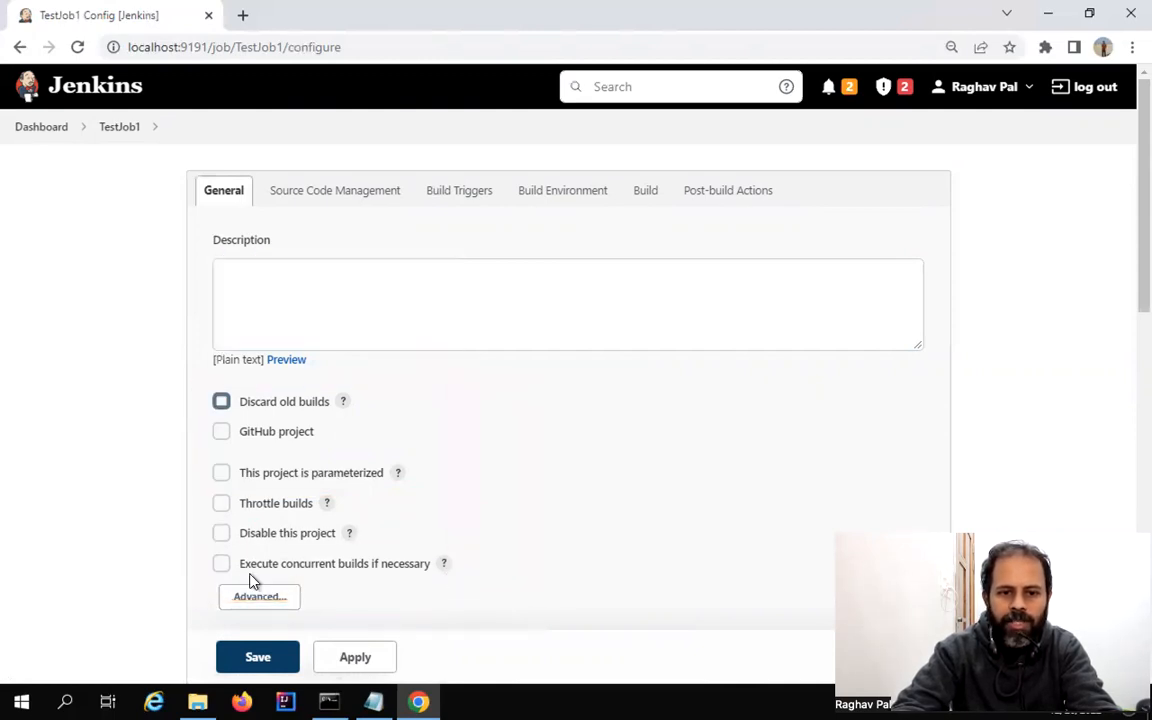
click(266, 597)
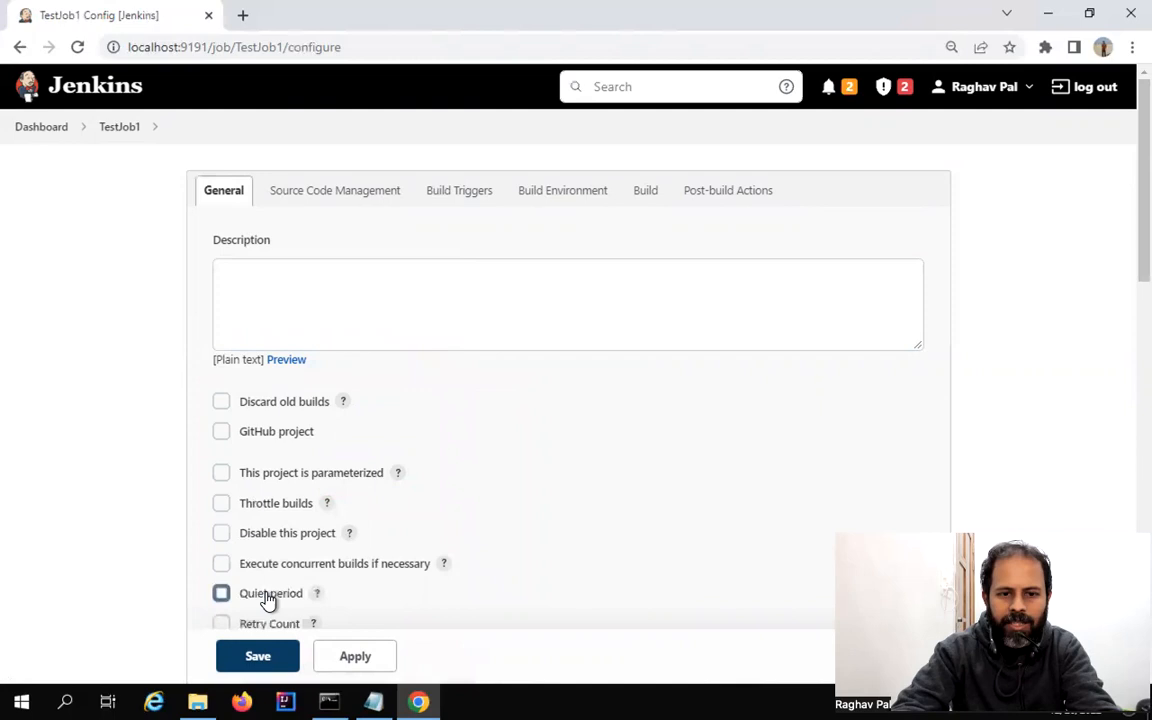
scroll(266, 597, down, 2)
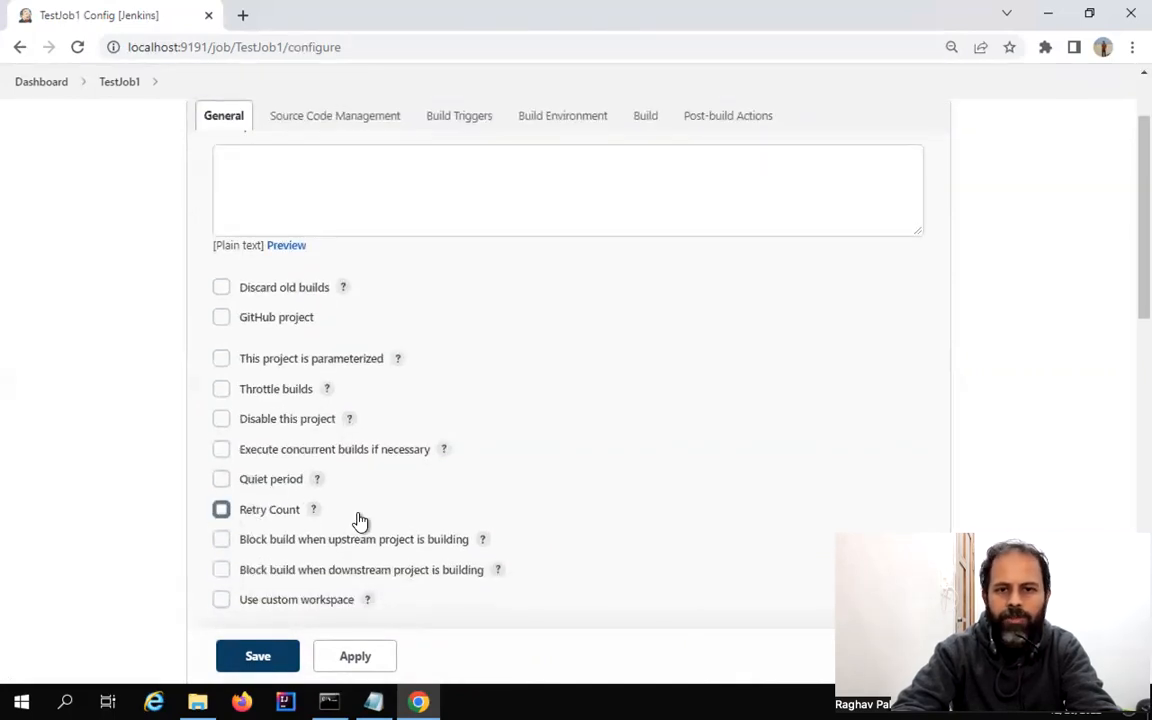
scroll(290, 555, down, 1)
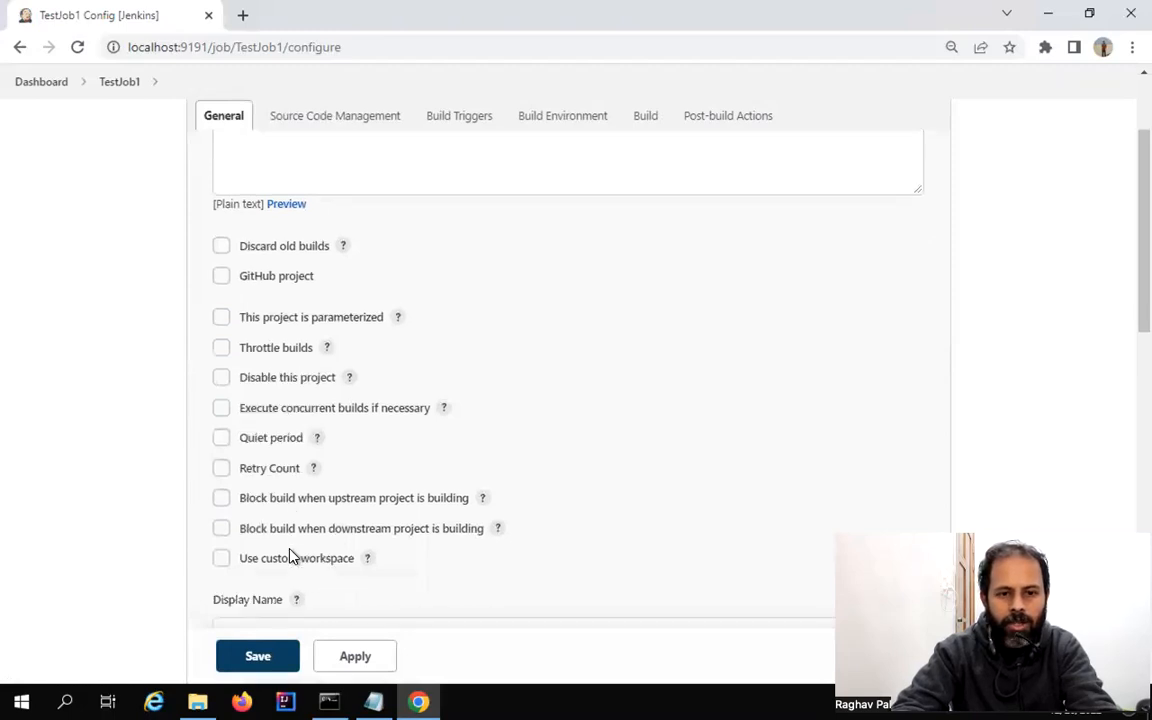
scroll(290, 555, down, 1)
scroll(290, 558, down, 1)
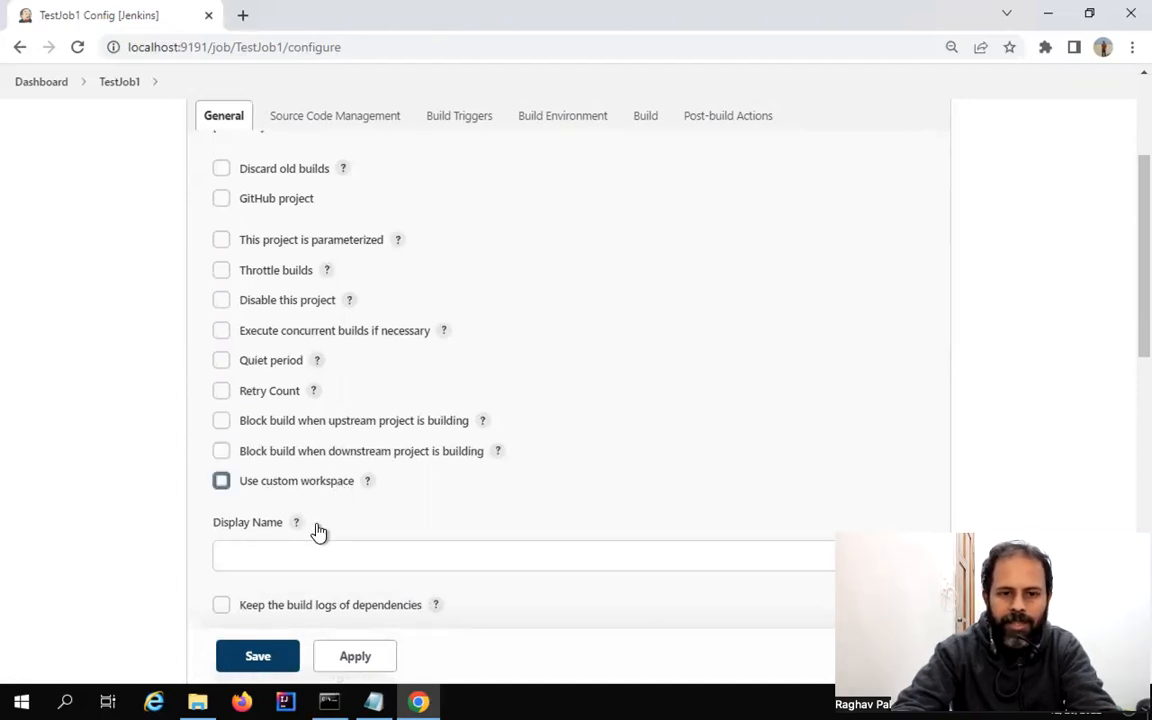
Enable Use custom workspace in TestJob1's General section to view its Directory setting, and disable it again
click(219, 482)
scroll(221, 470, down, 2)
click(310, 386)
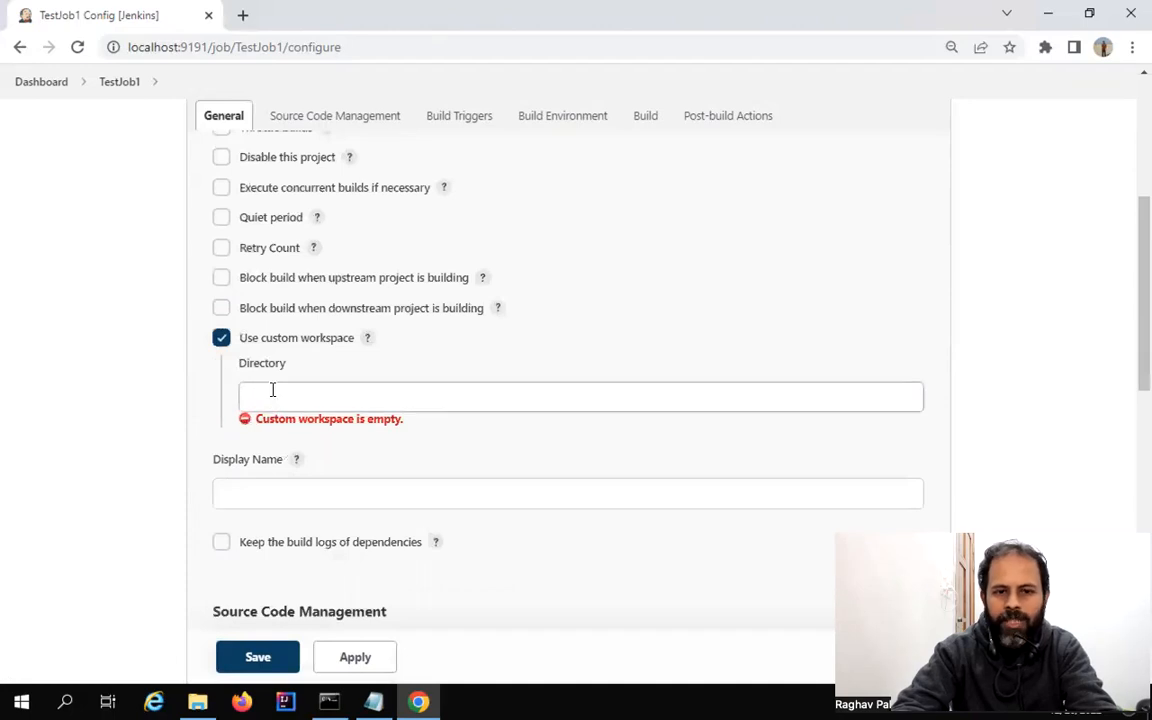
click(221, 338)
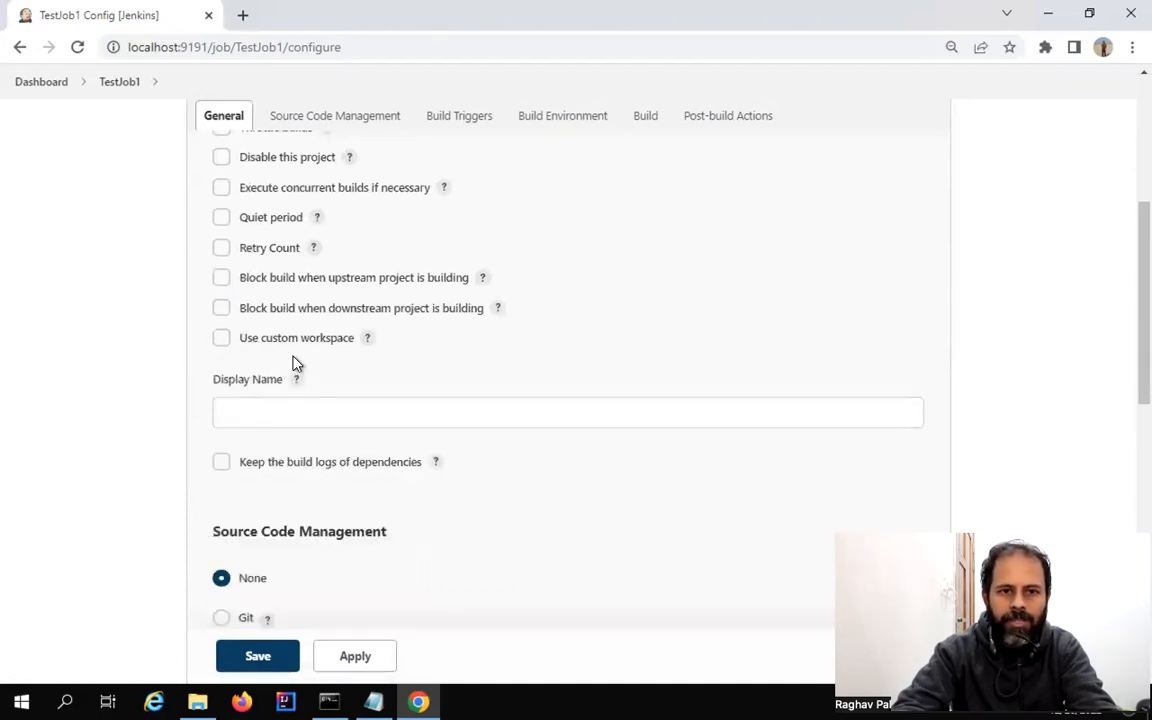
scroll(294, 364, up, 3)
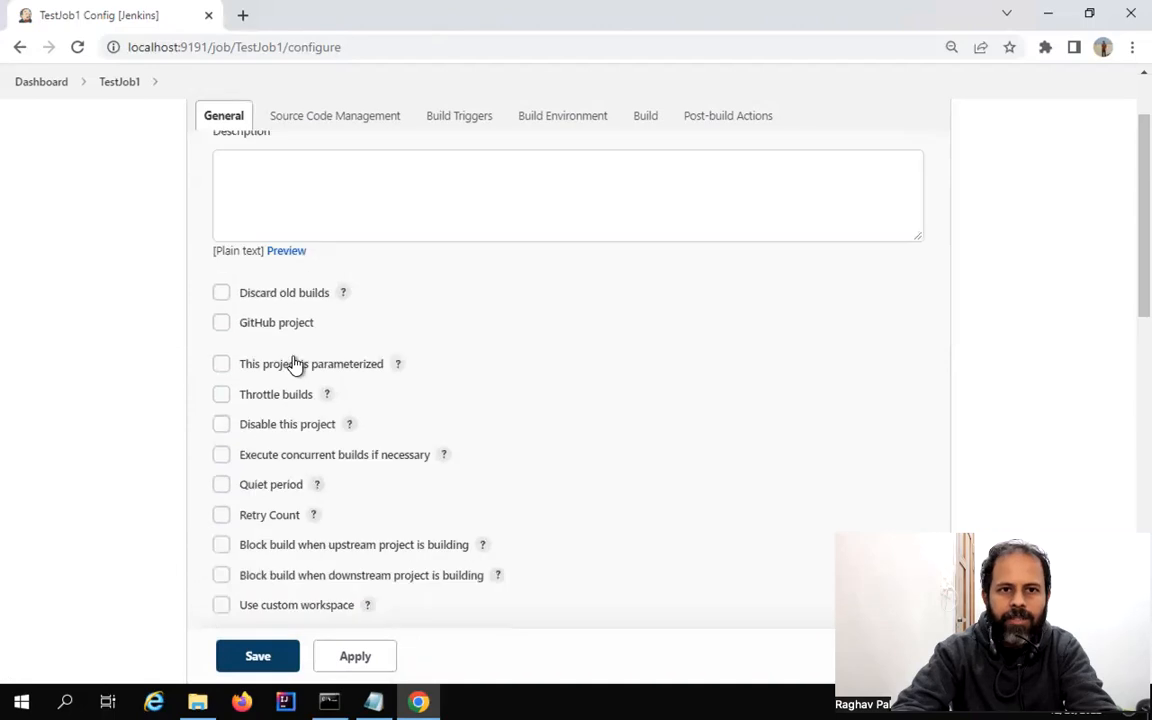
Select Git under Source Code Management to examine its repository and credentials settings, and set the source back to None
click(330, 118)
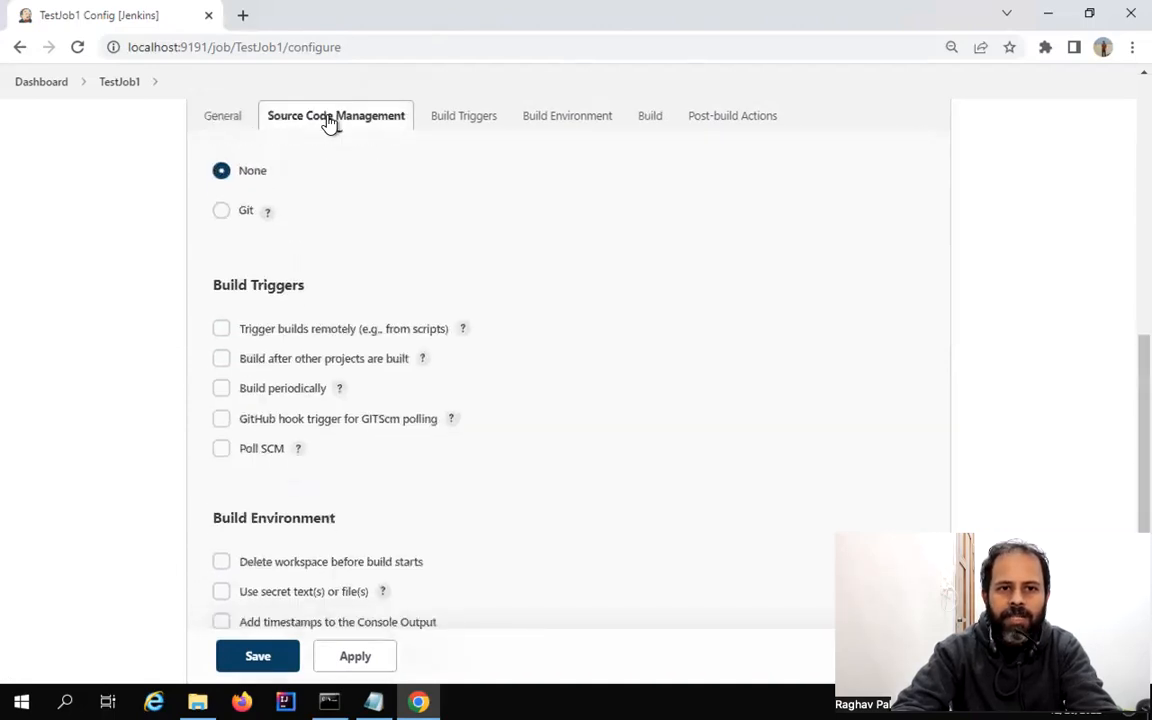
click(222, 212)
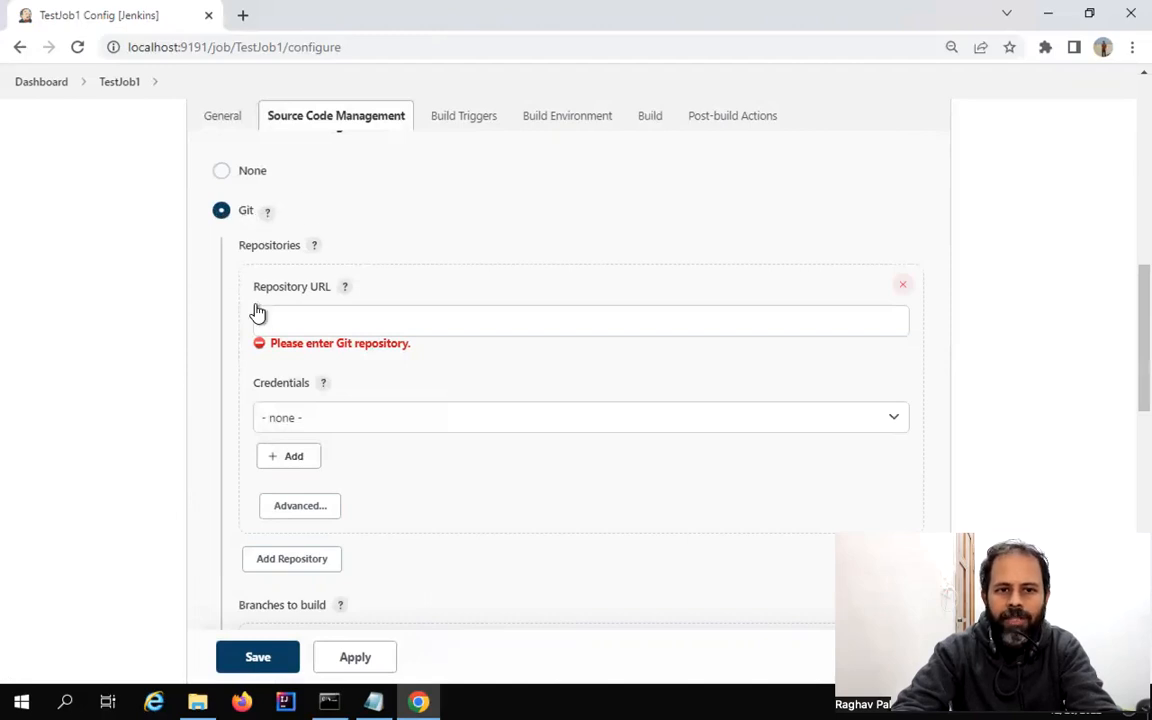
drag(239, 304, 890, 371)
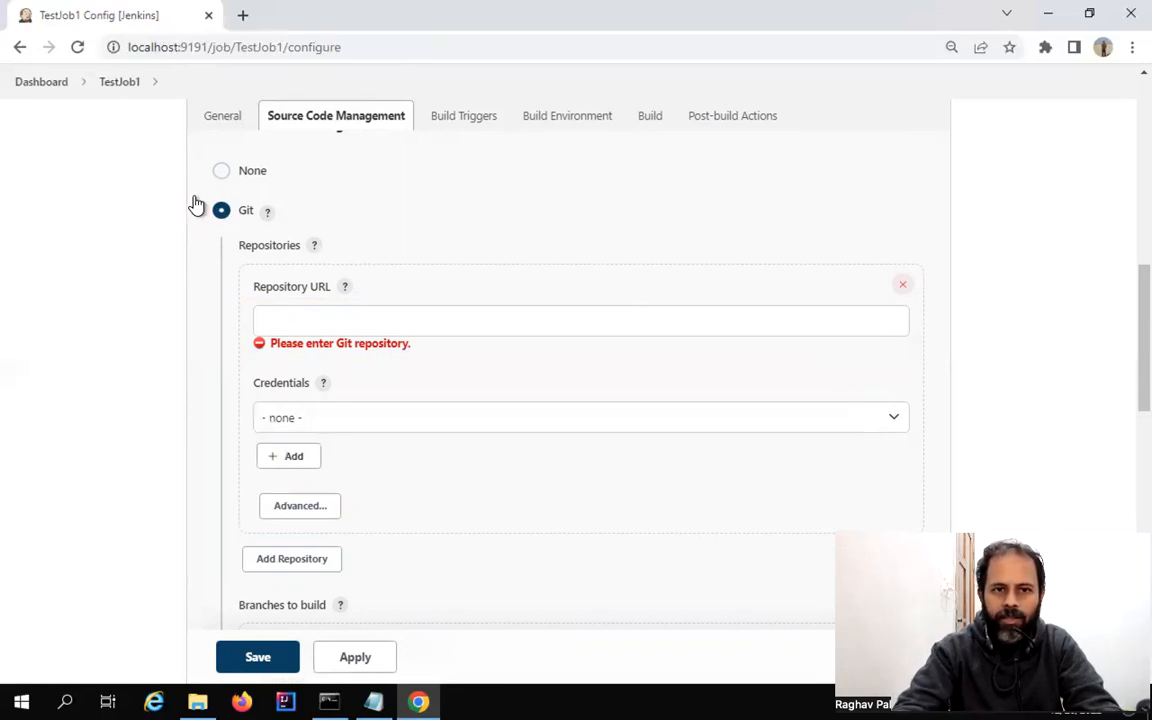
click(266, 460)
scroll(248, 146, down, 1)
click(221, 157)
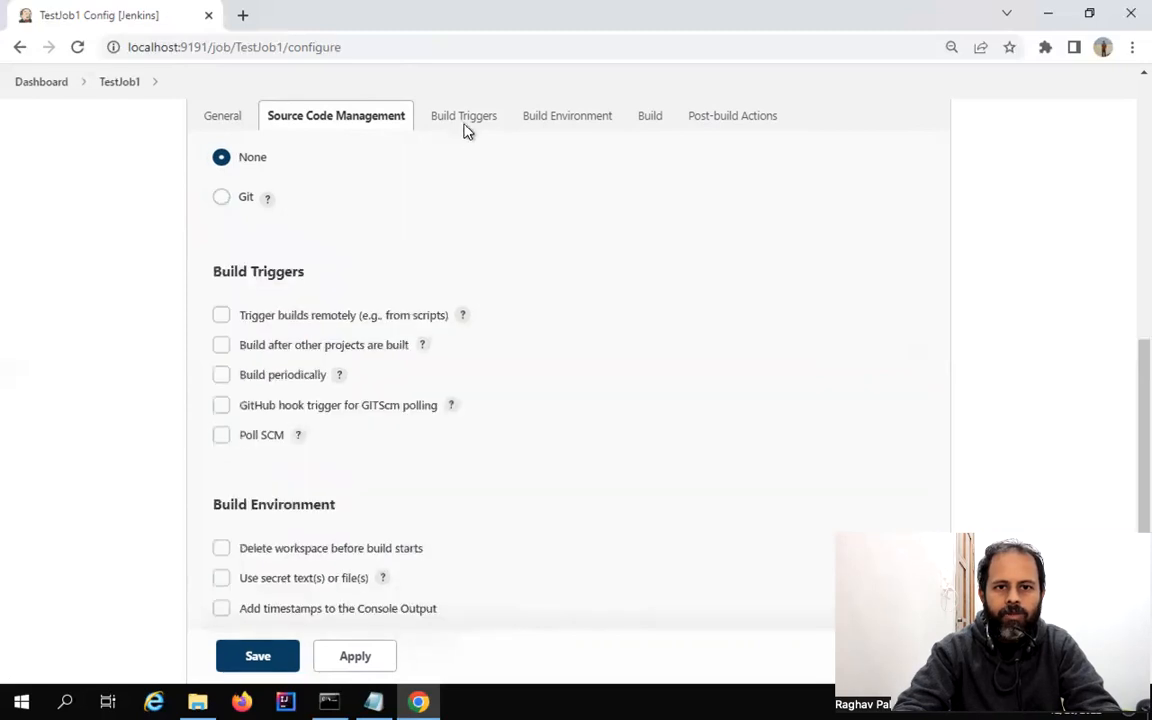
Look over TestJob1's build triggers and enable Build periodically
click(463, 118)
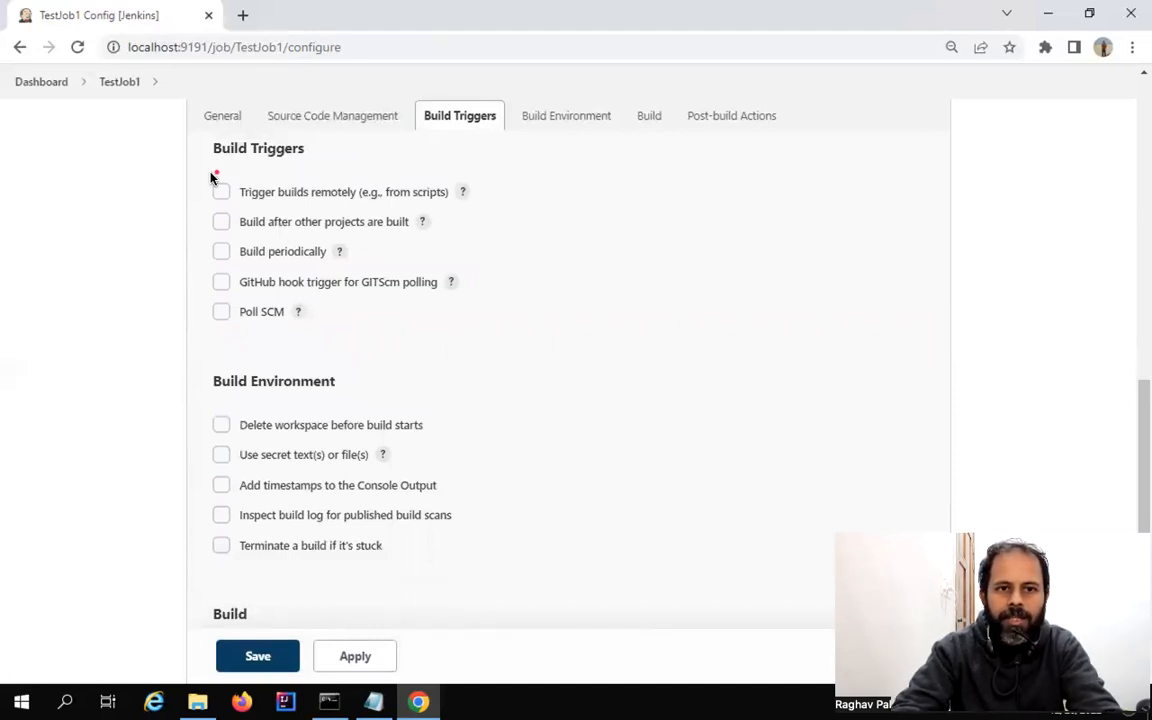
drag(195, 176, 528, 213)
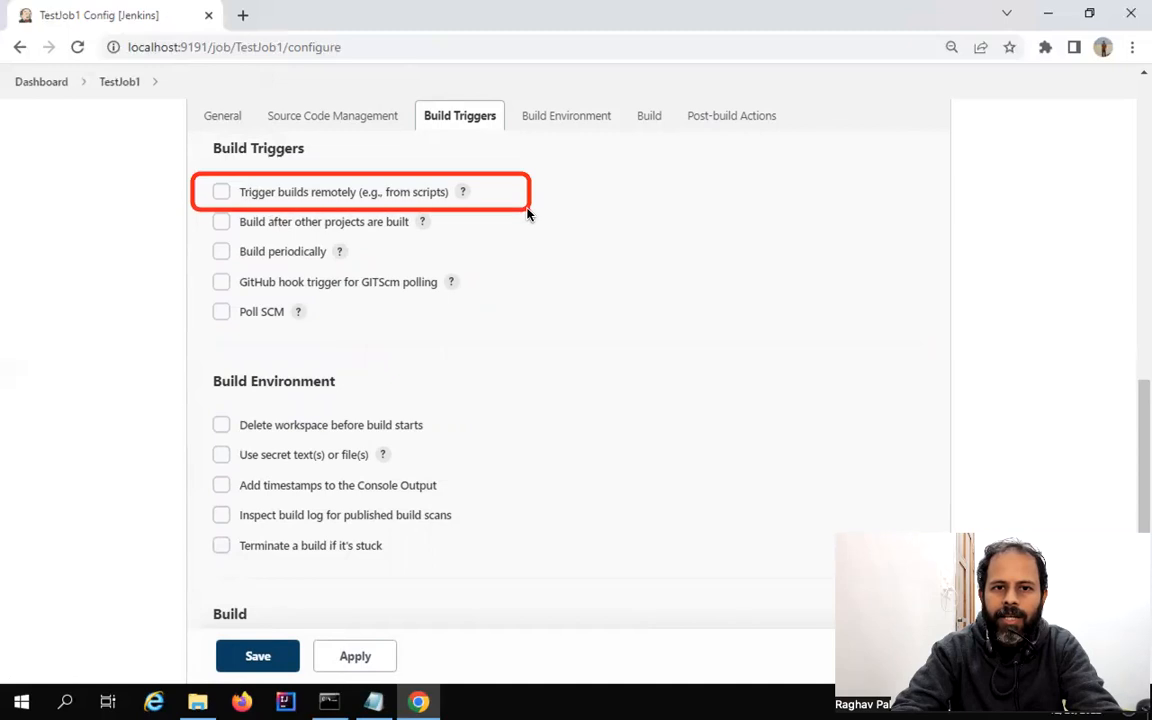
drag(194, 205, 456, 243)
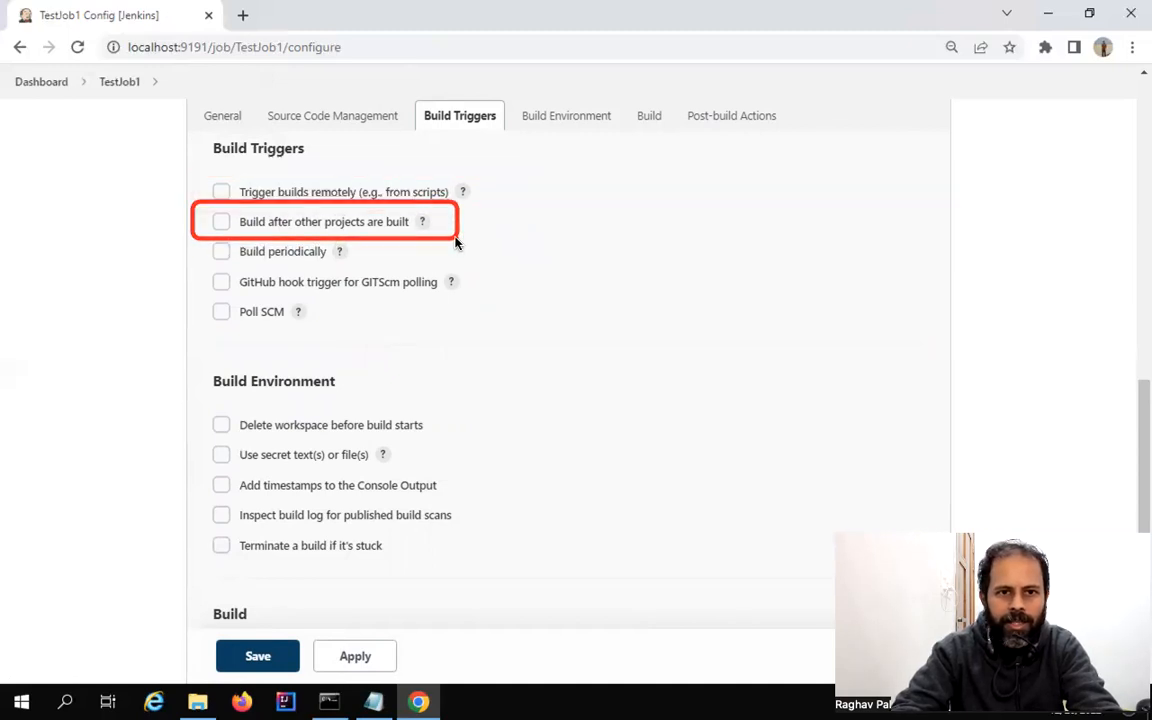
drag(196, 238, 390, 274)
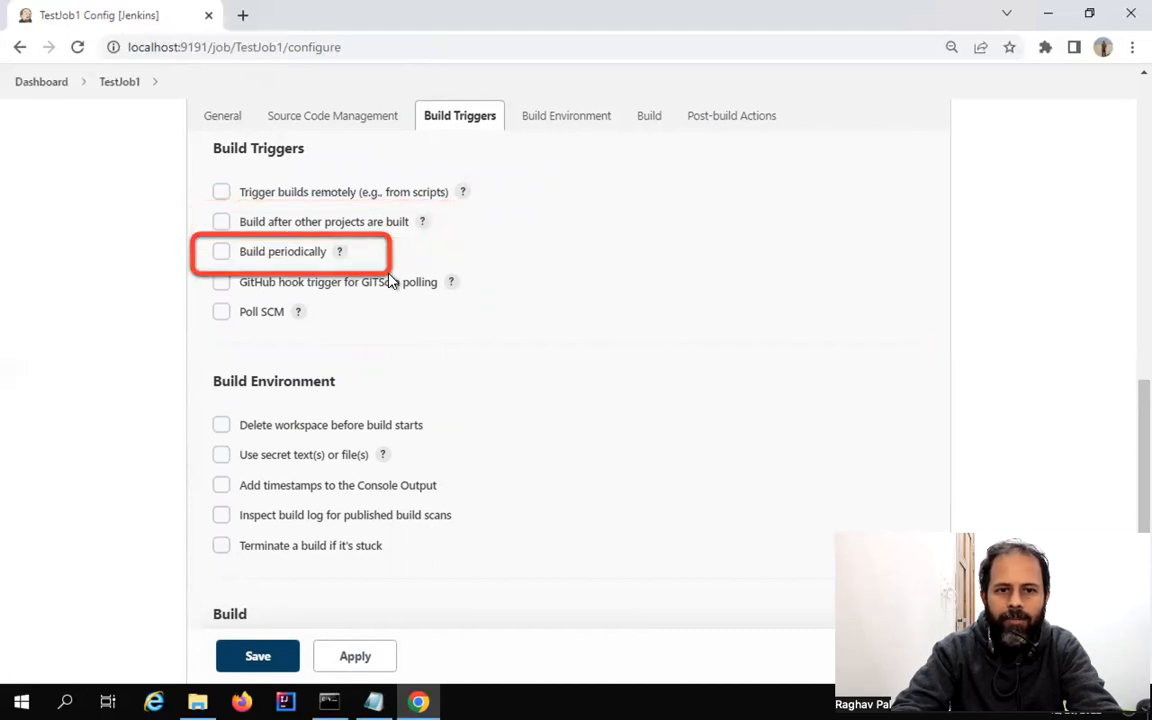
click(221, 253)
click(260, 310)
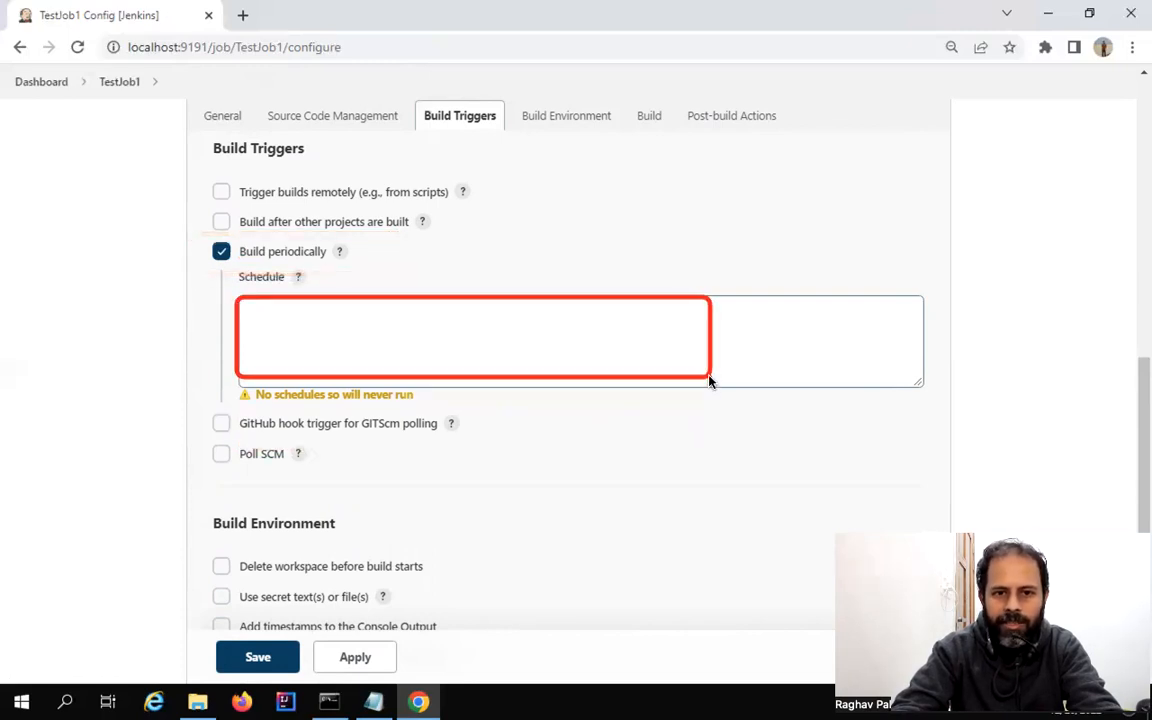
Open the help for the Build periodically schedule and read the cron syntax, its five fields, operators and H symbol
click(298, 279)
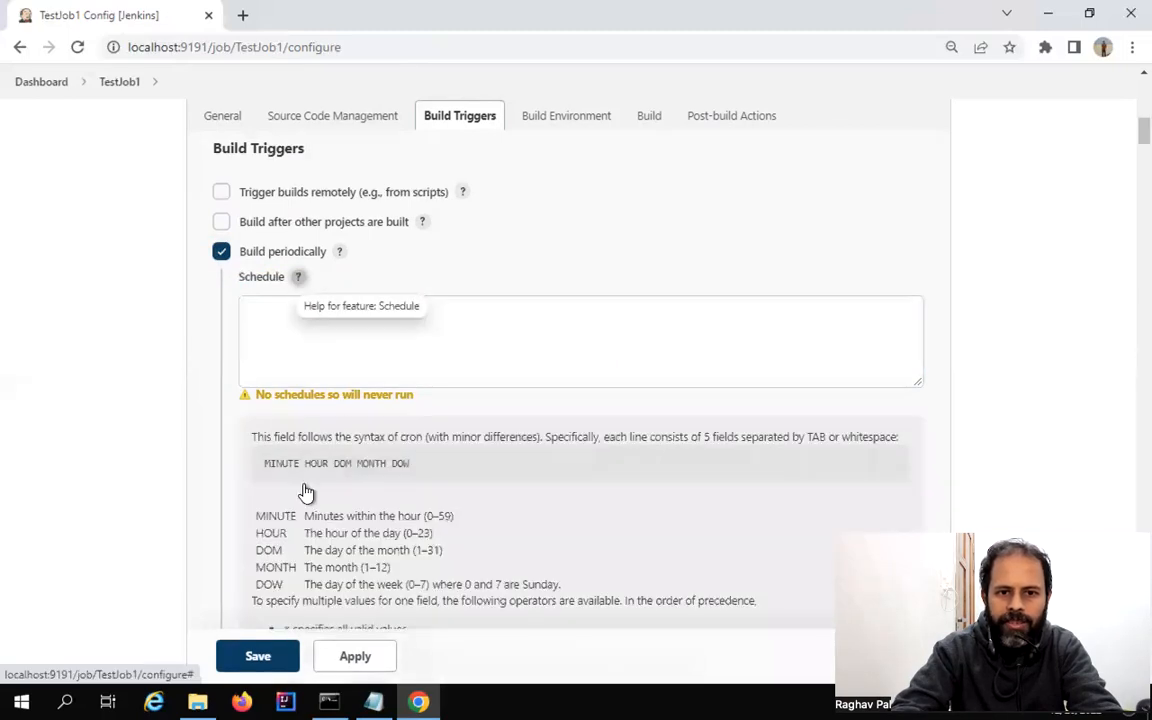
scroll(303, 489, down, 1)
scroll(305, 490, down, 2)
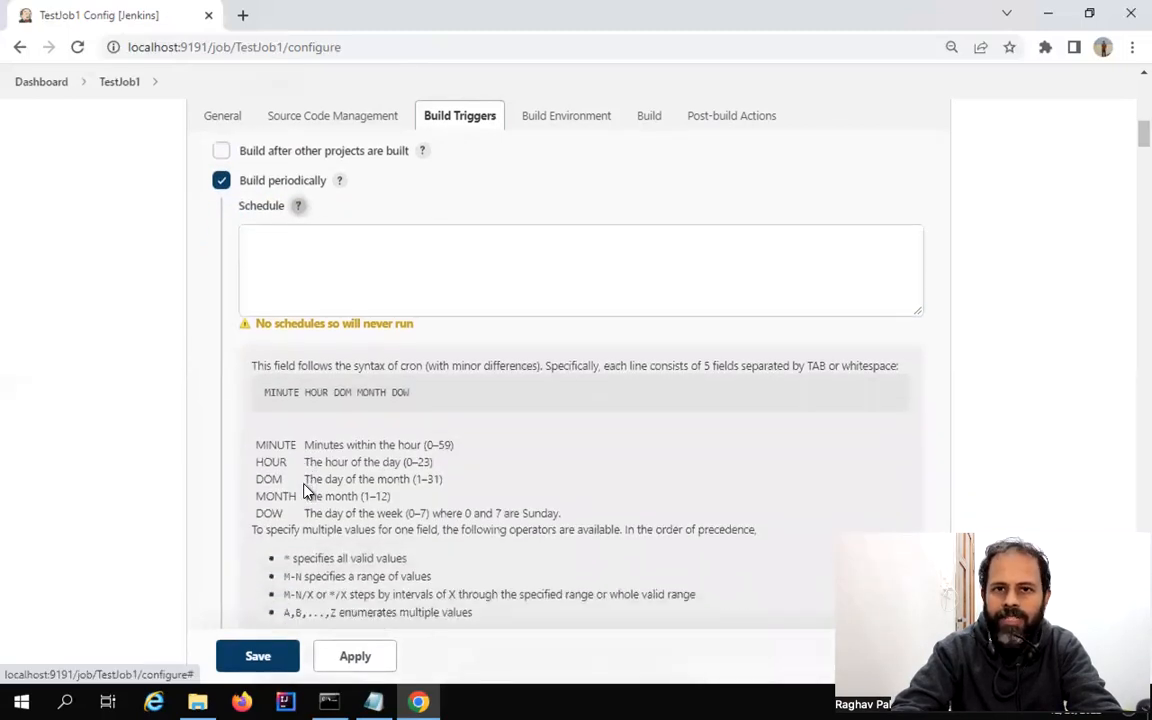
scroll(305, 490, down, 1)
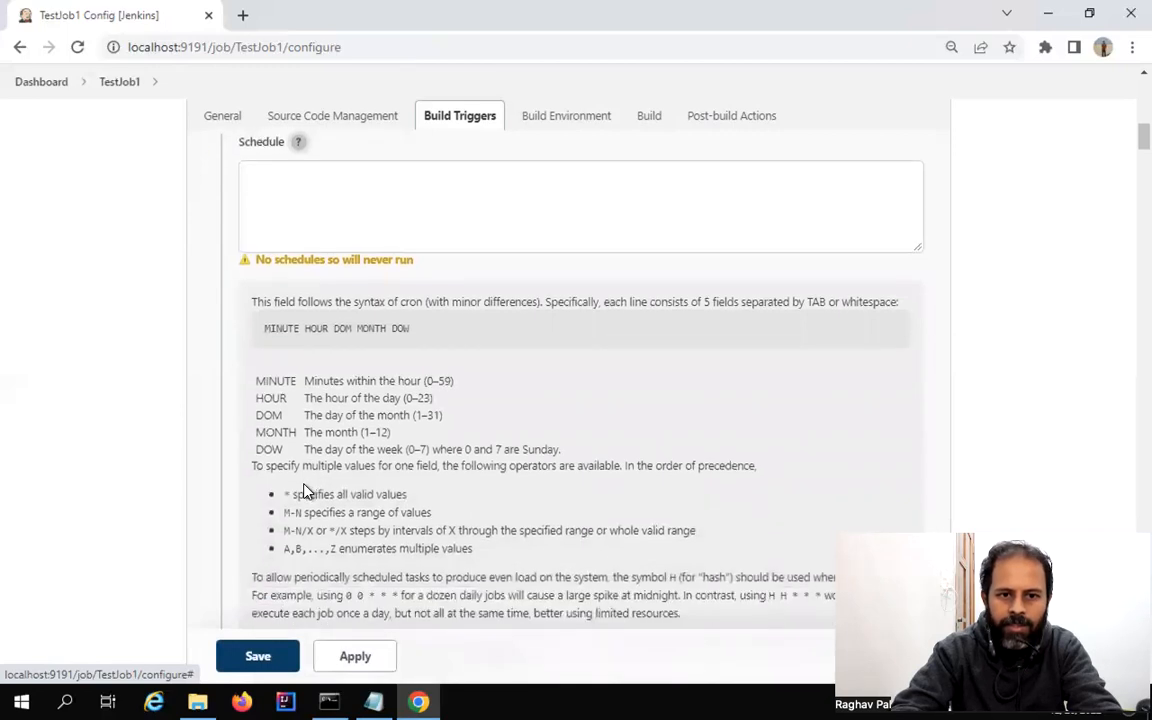
drag(283, 545, 648, 532)
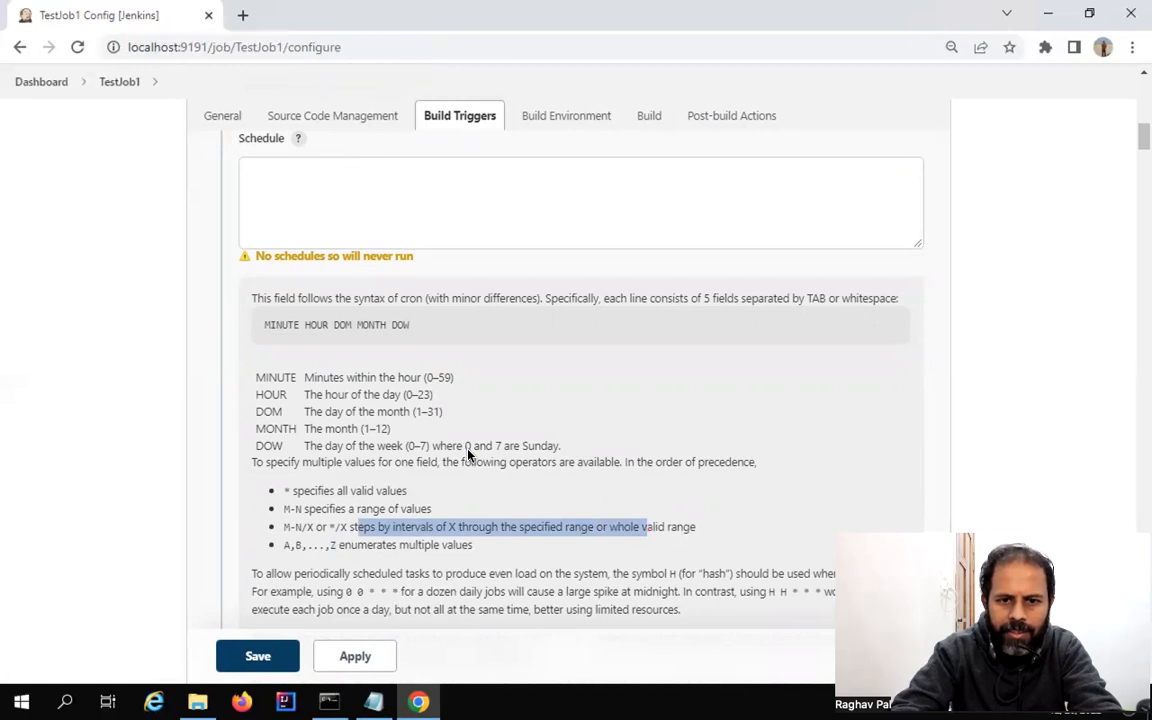
scroll(468, 454, down, 1)
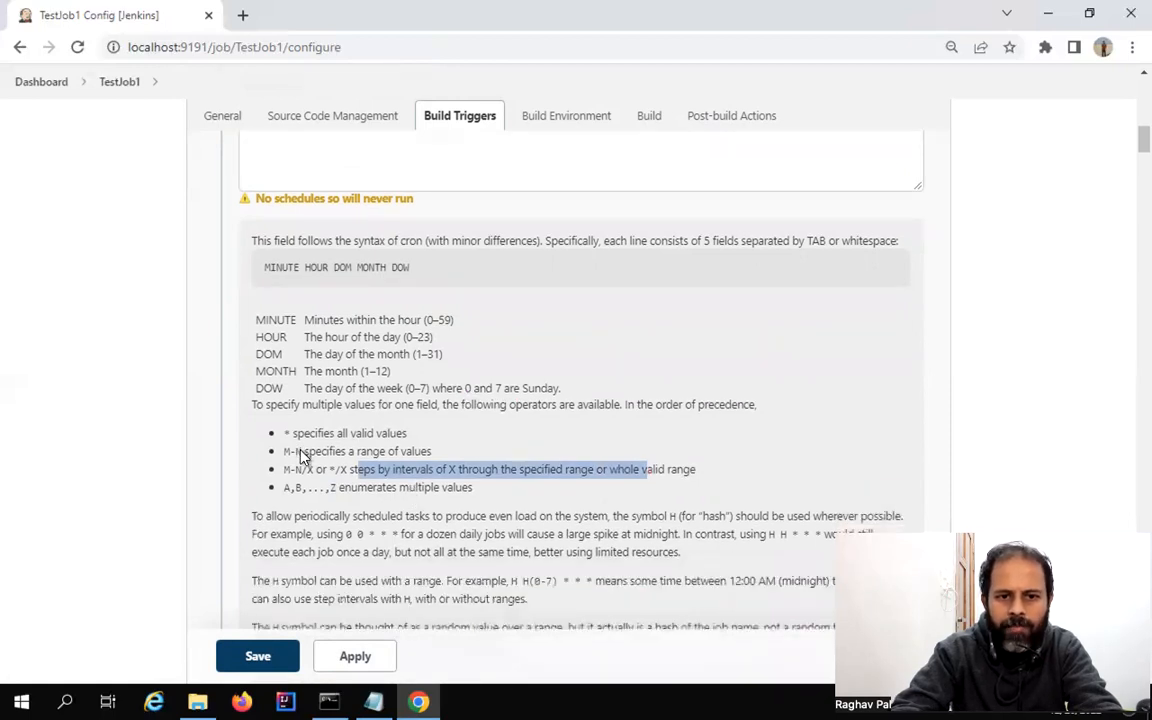
scroll(300, 450, down, 1)
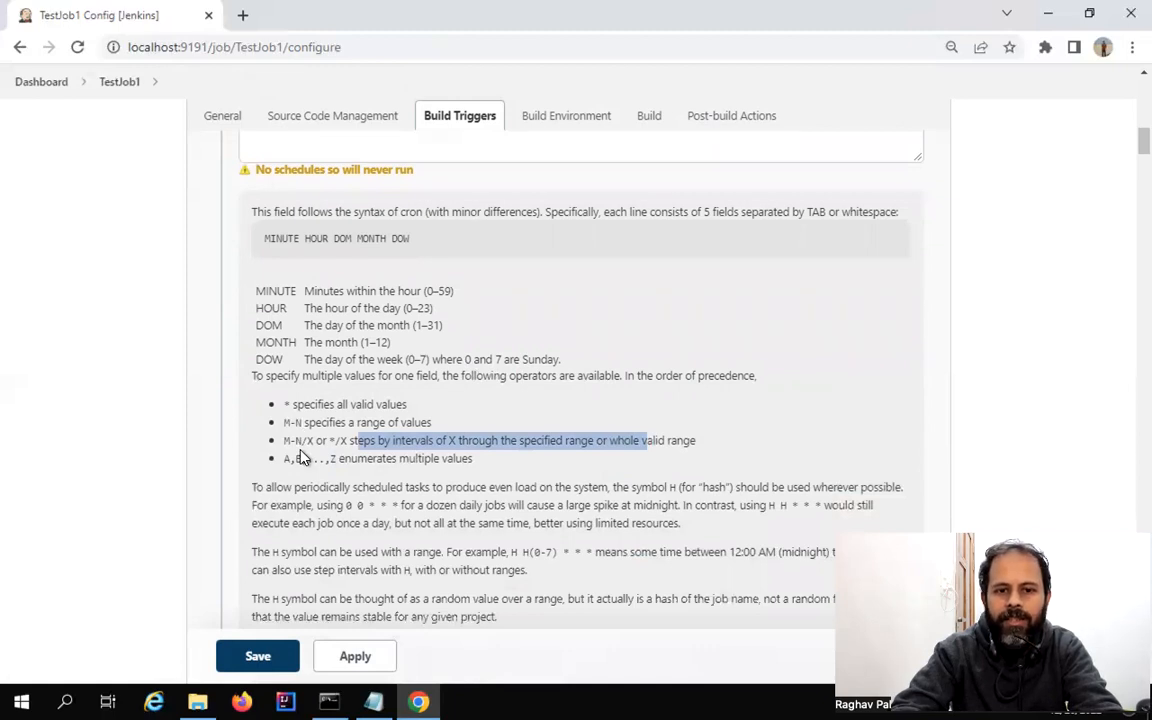
scroll(302, 455, down, 1)
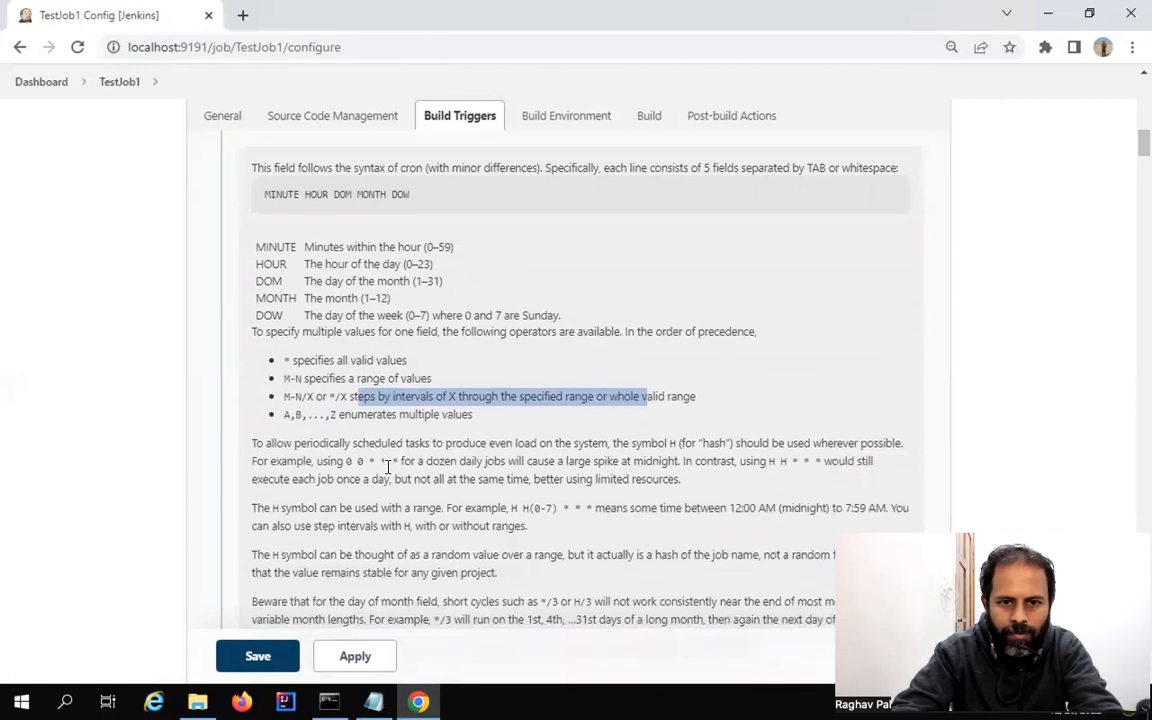
scroll(388, 466, down, 1)
scroll(388, 466, down, 2)
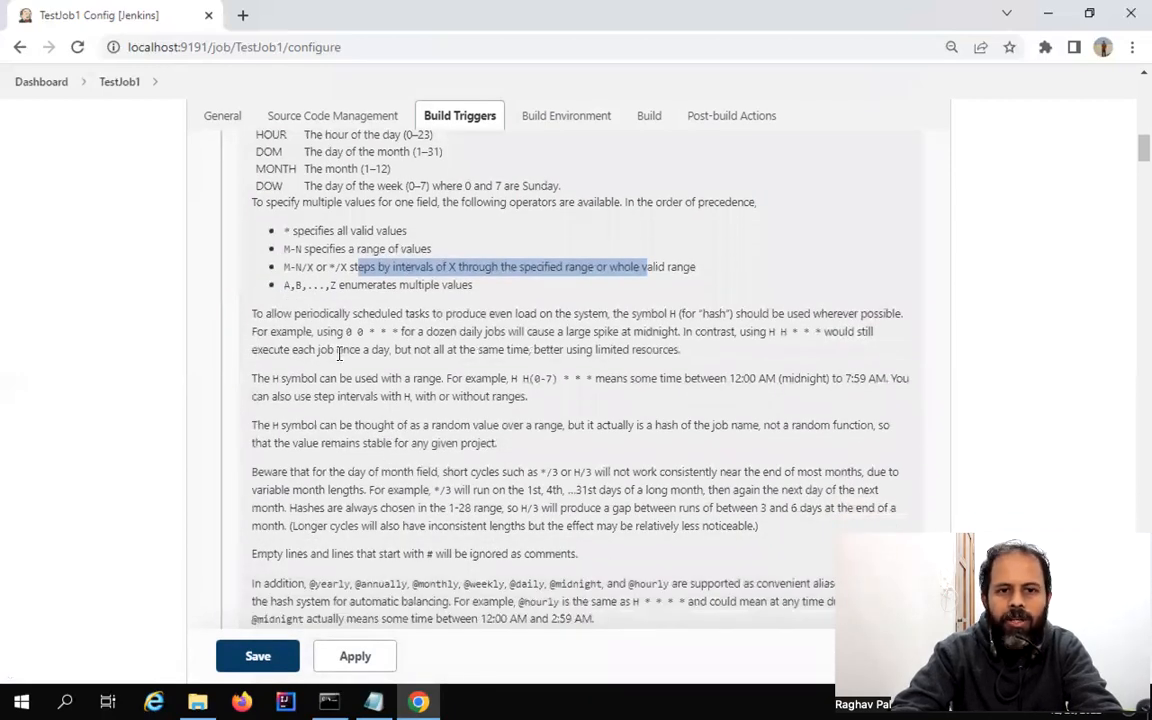
scroll(338, 350, up, 3)
scroll(339, 353, up, 1)
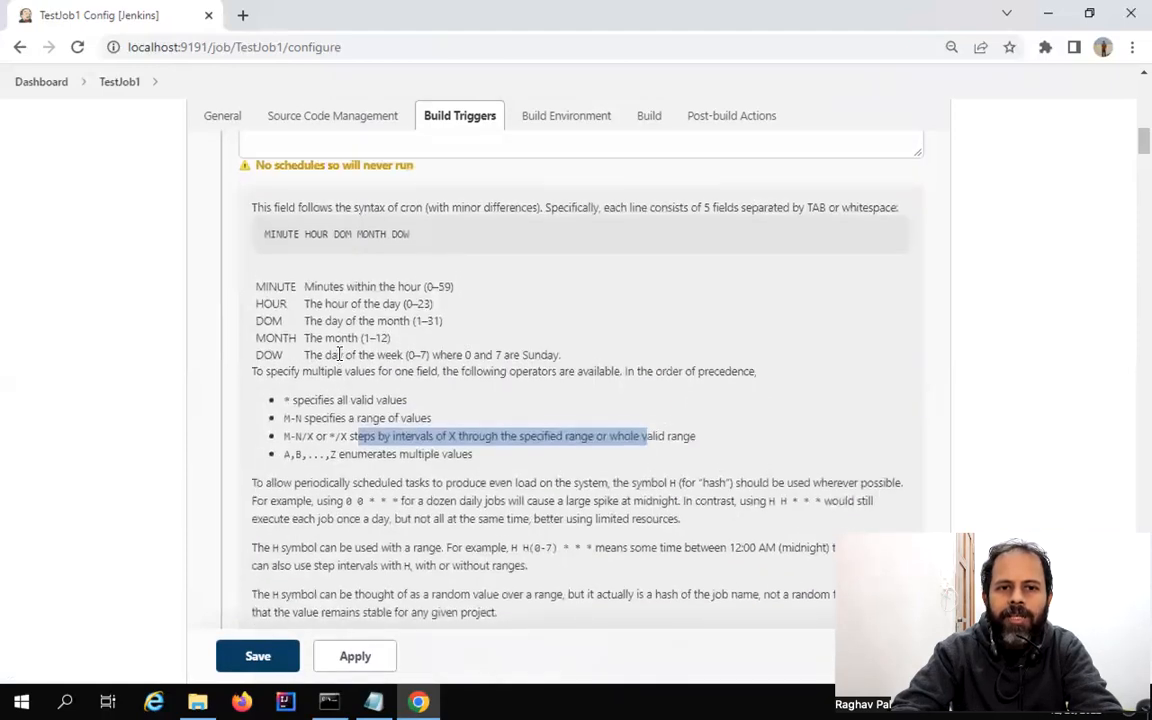
scroll(339, 353, up, 2)
scroll(339, 353, up, 3)
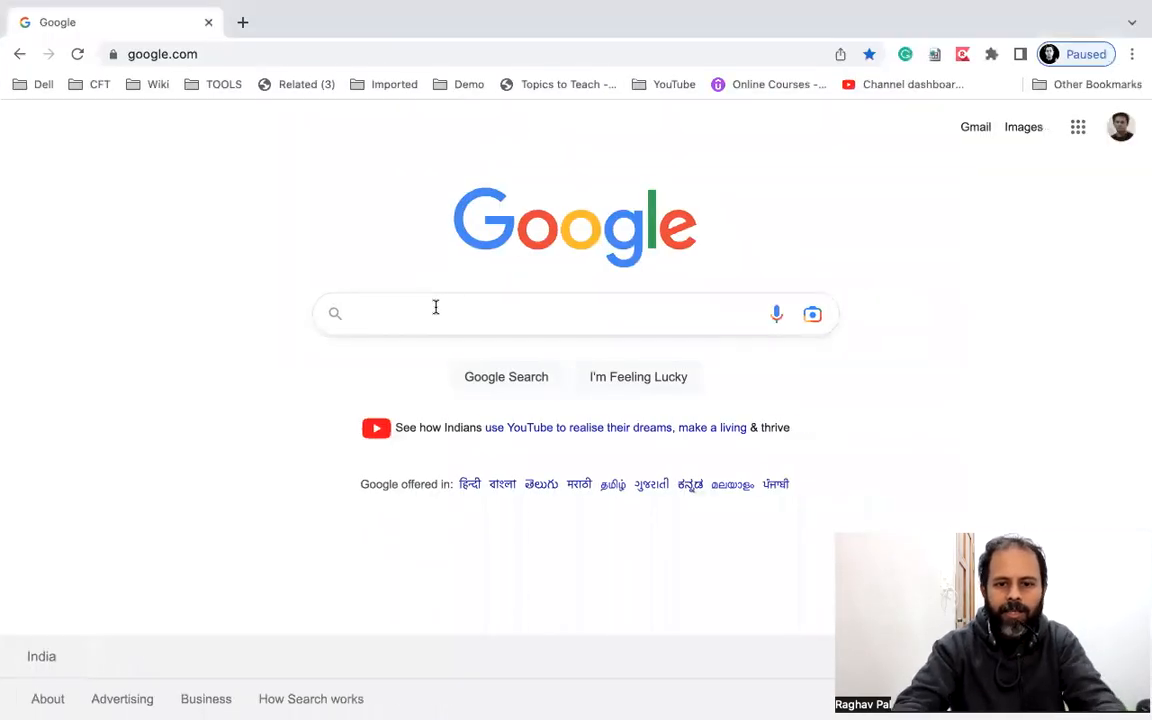
Switch to the Google page, search for "jenkins cron expression generator" and open the Cronhub generator
text(jenkins )
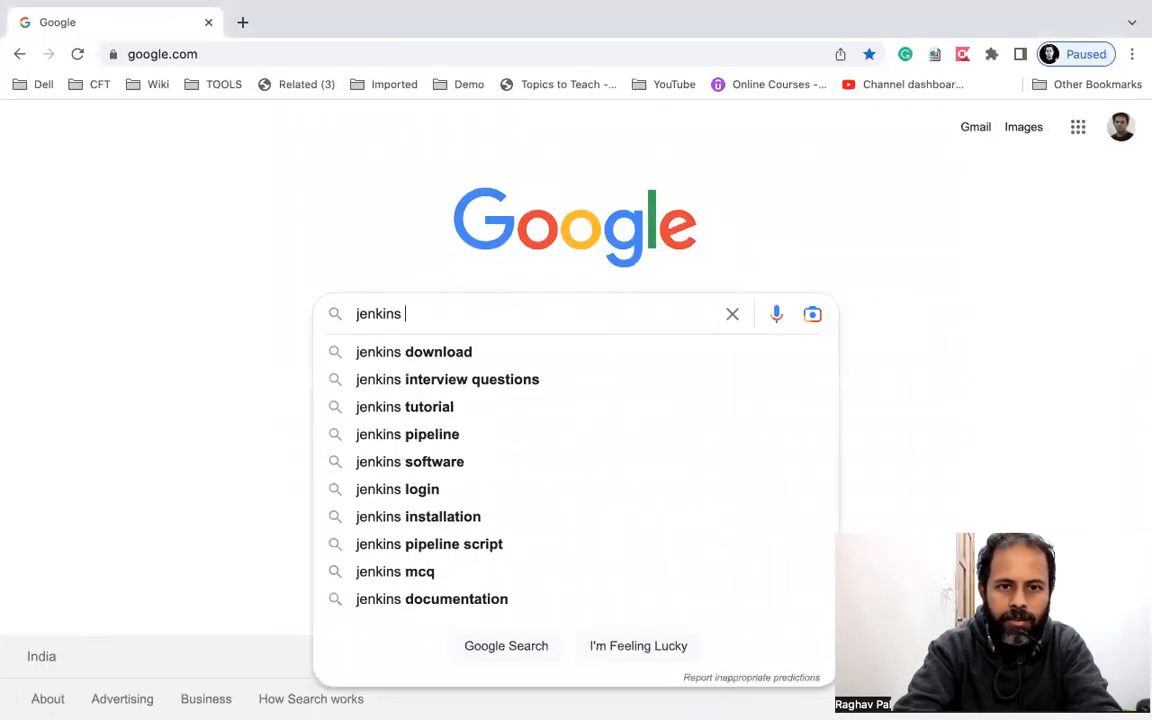
text(cron)
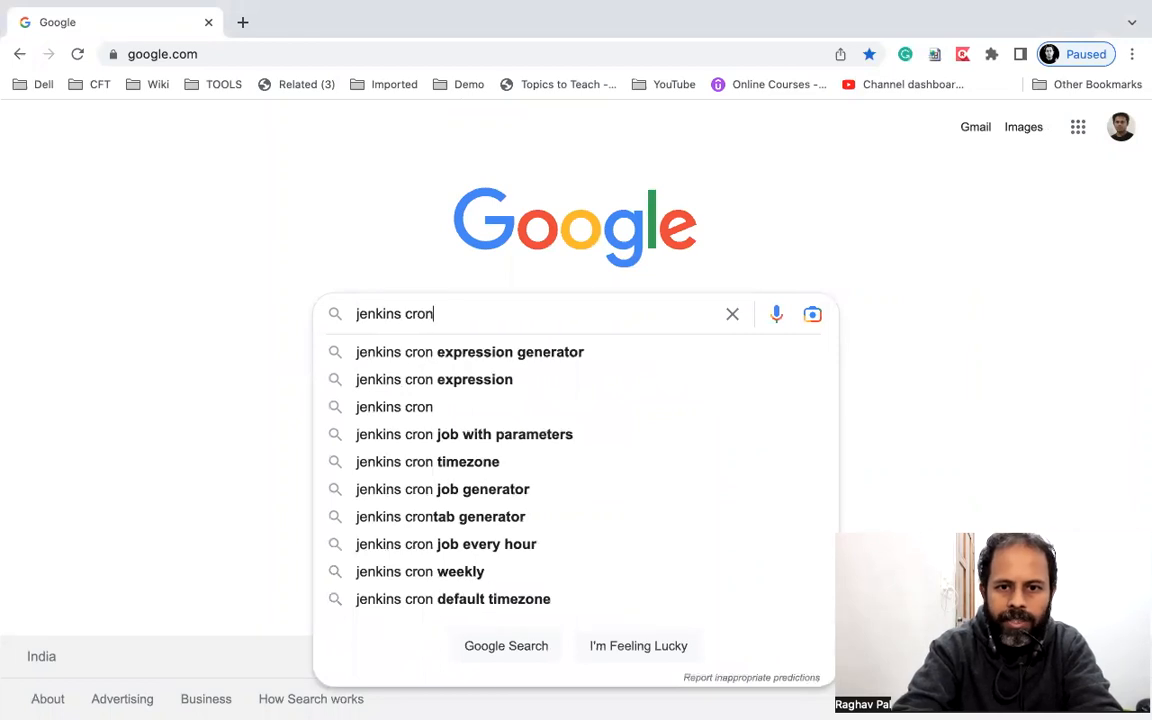
key(Down)
key(Return)
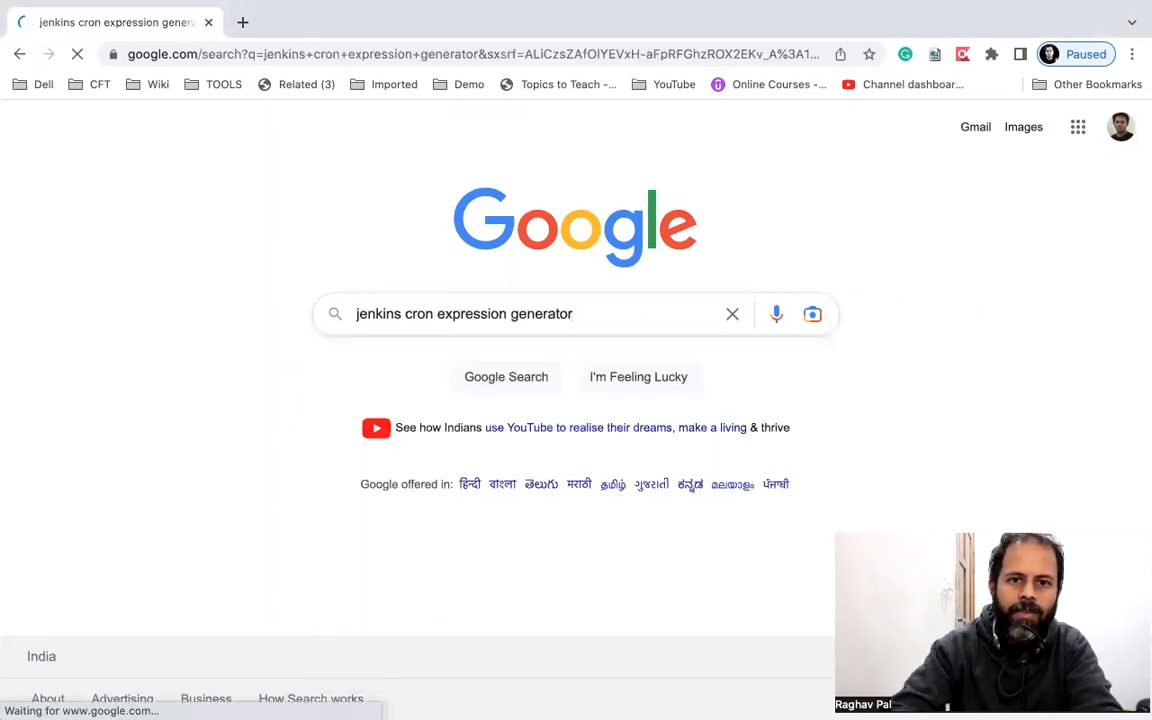
click(285, 300)
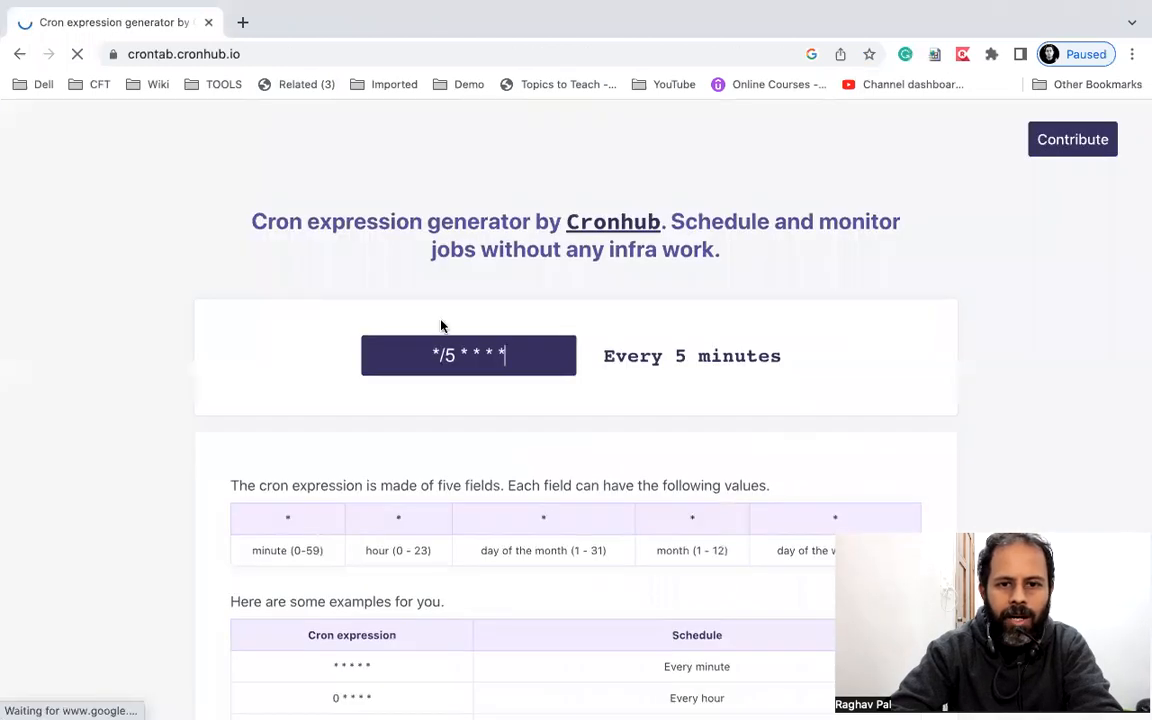
Examine the five cron fields and the example expressions with their schedules on the Cronhub page
scroll(470, 335, down, 2)
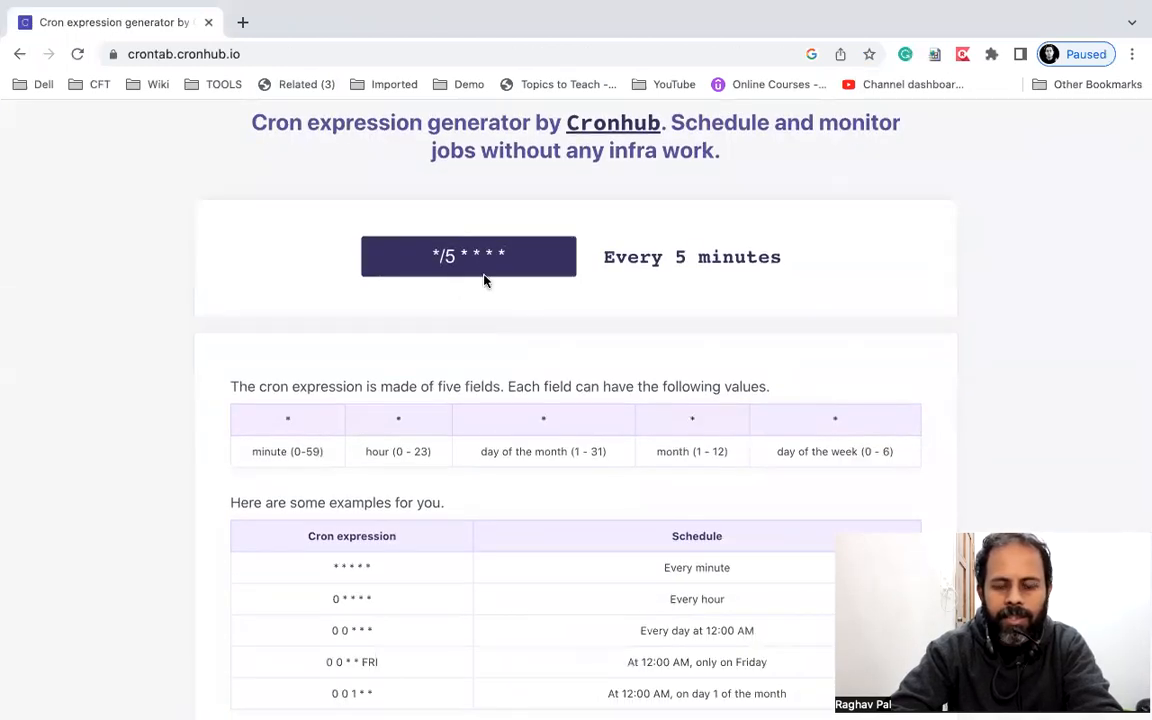
scroll(376, 426, down, 1)
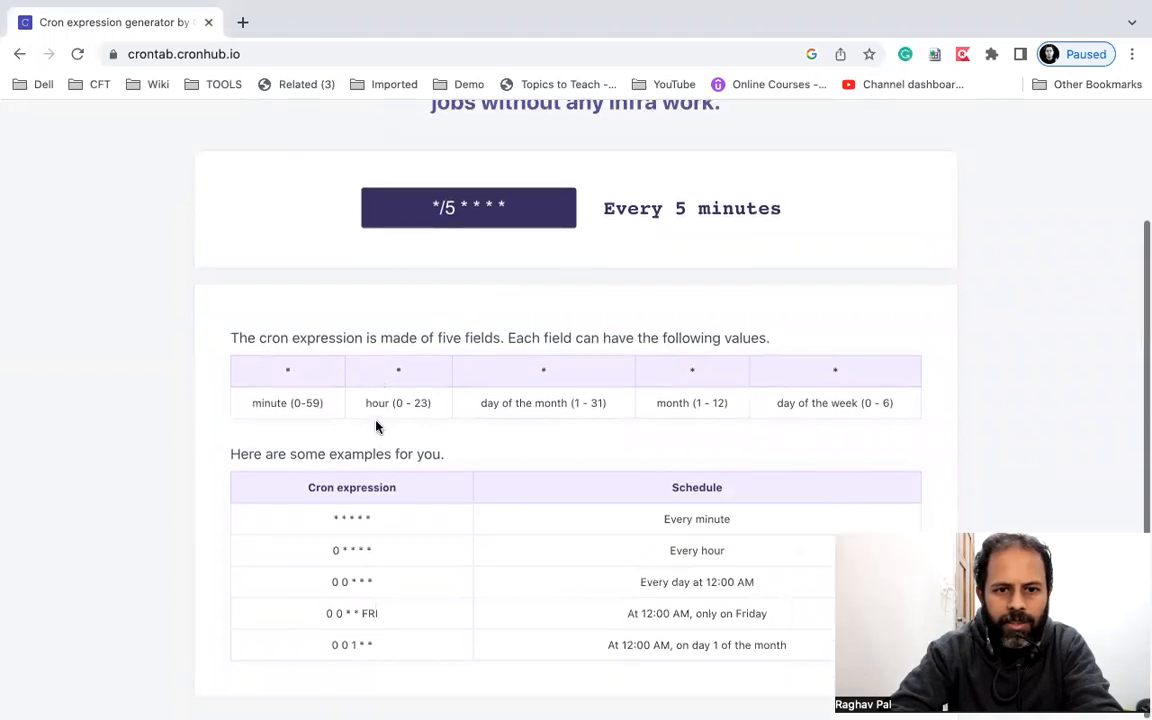
drag(324, 517, 372, 519)
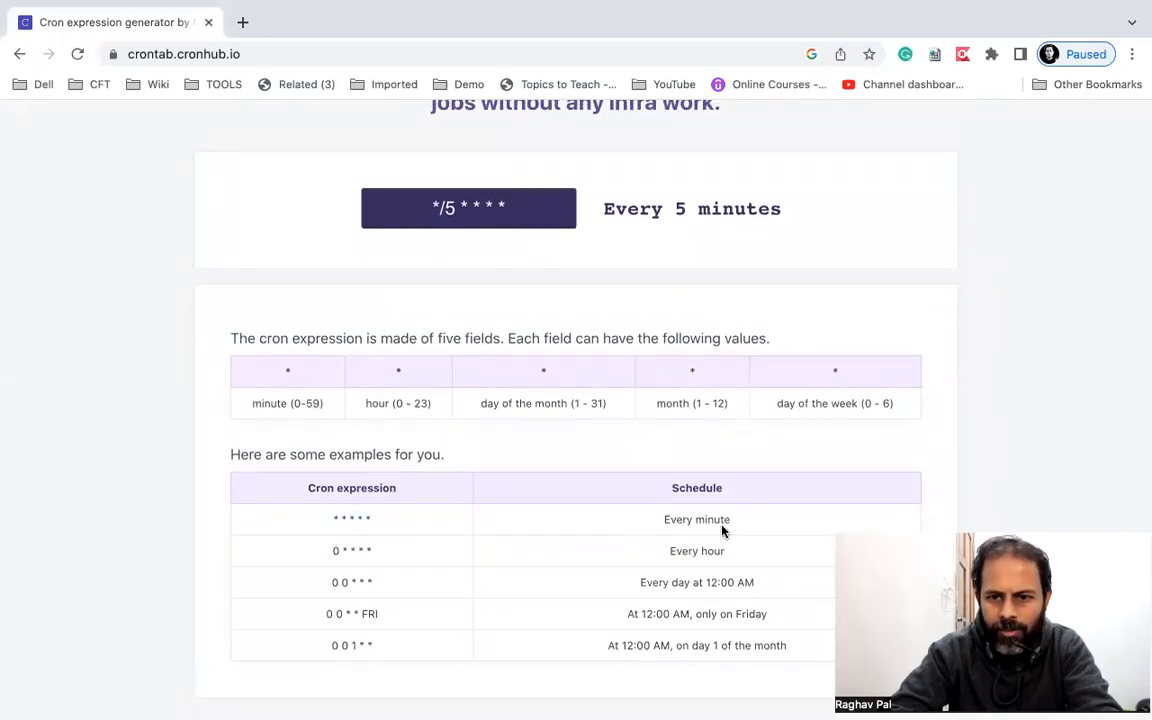
drag(327, 549, 392, 551)
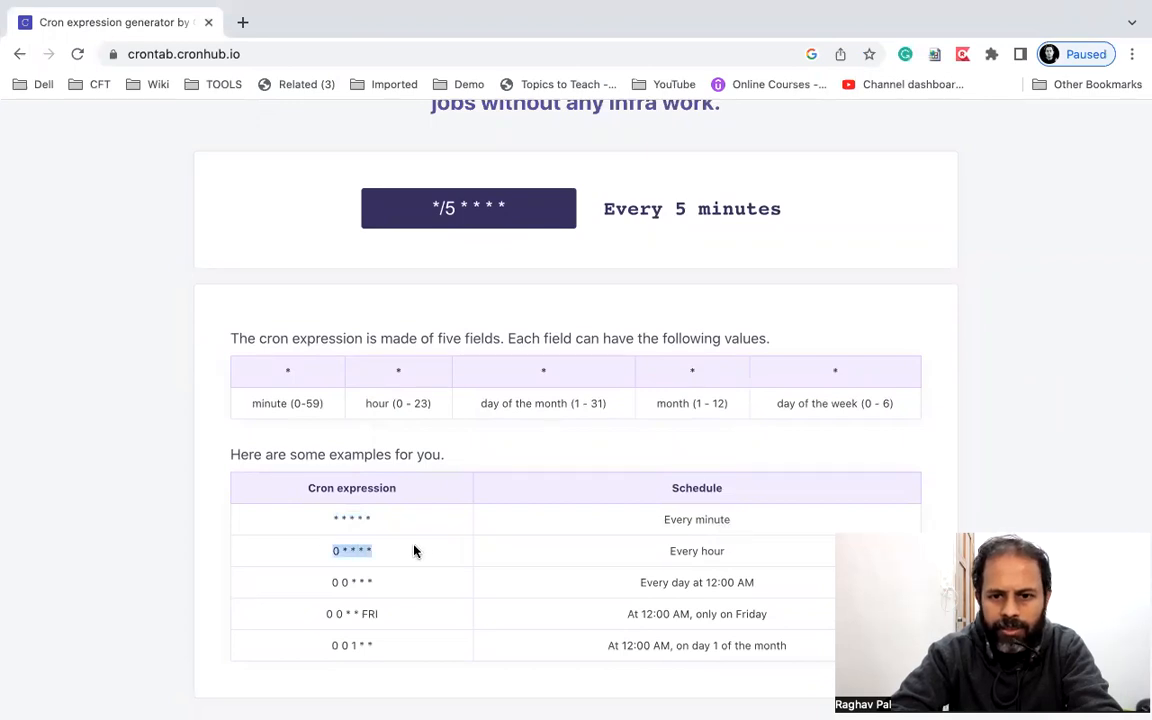
drag(645, 552, 726, 552)
drag(326, 577, 378, 580)
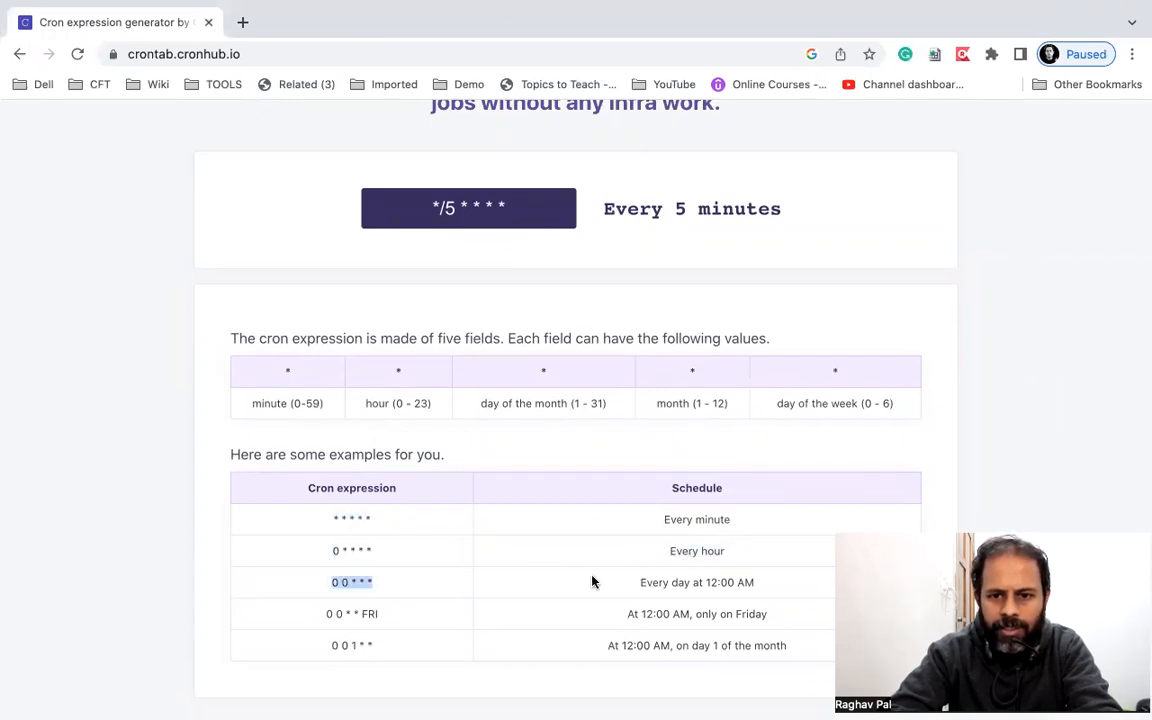
scroll(592, 581, down, 1)
scroll(592, 581, up, 3)
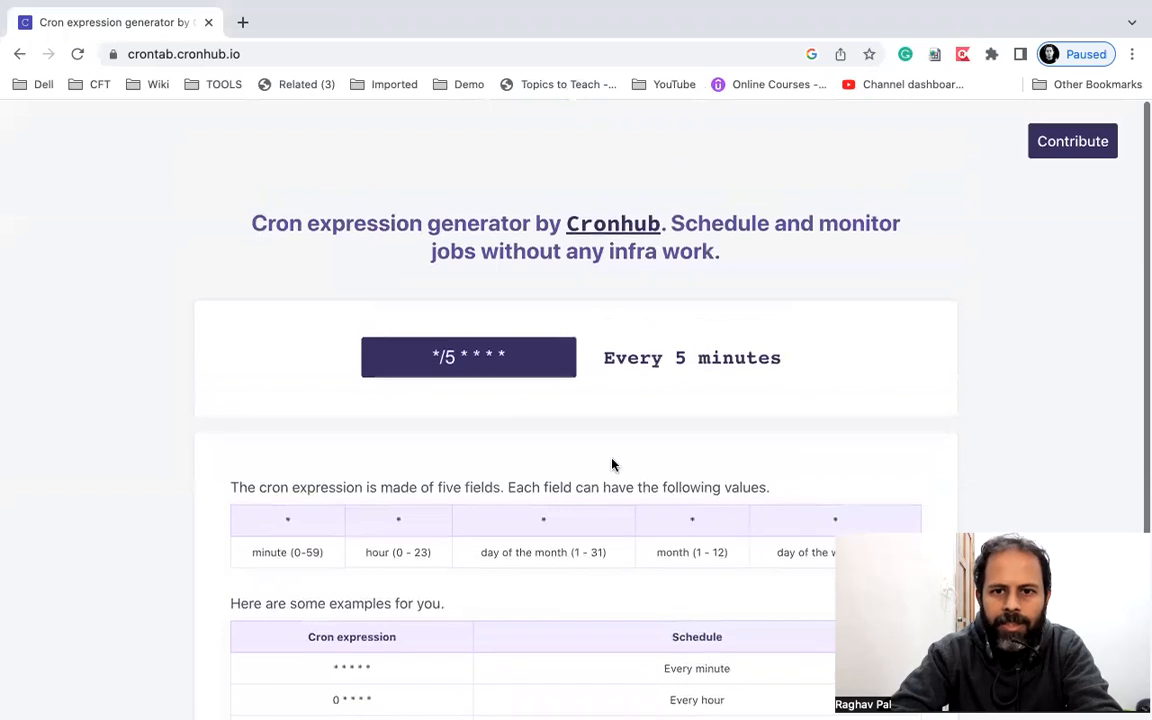
Try 4 as the day of the week in the */5 cron expression and reset that field to *
click(510, 352)
key(BackSpace)
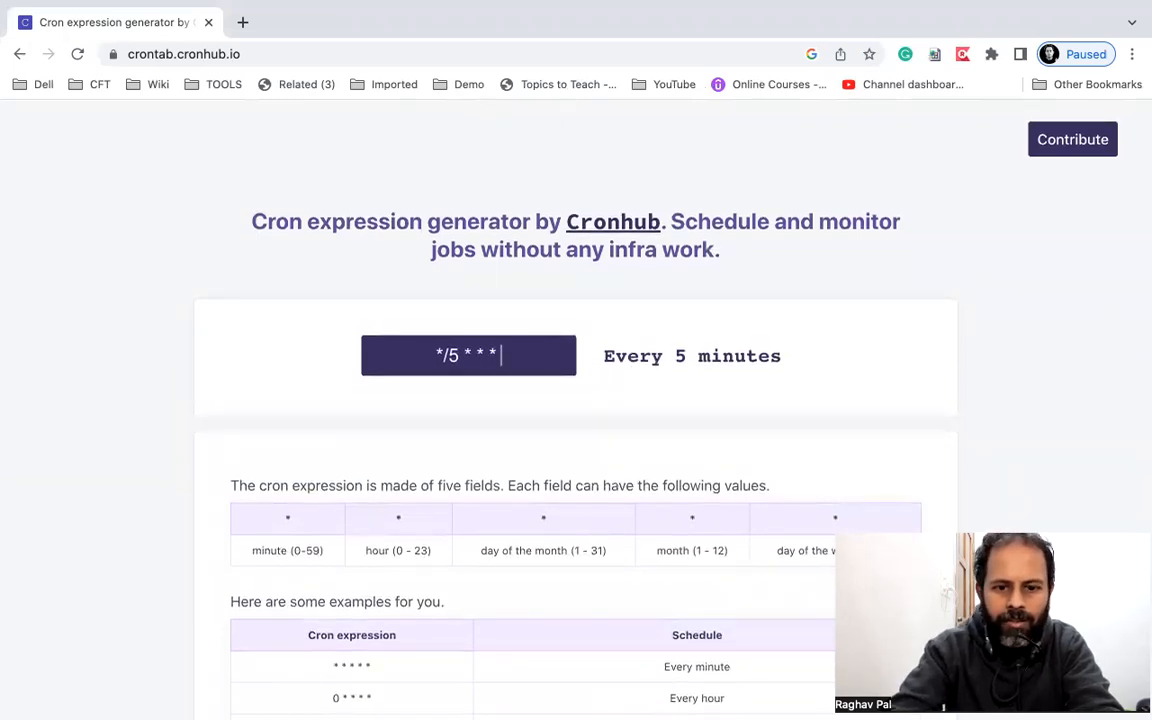
text(4)
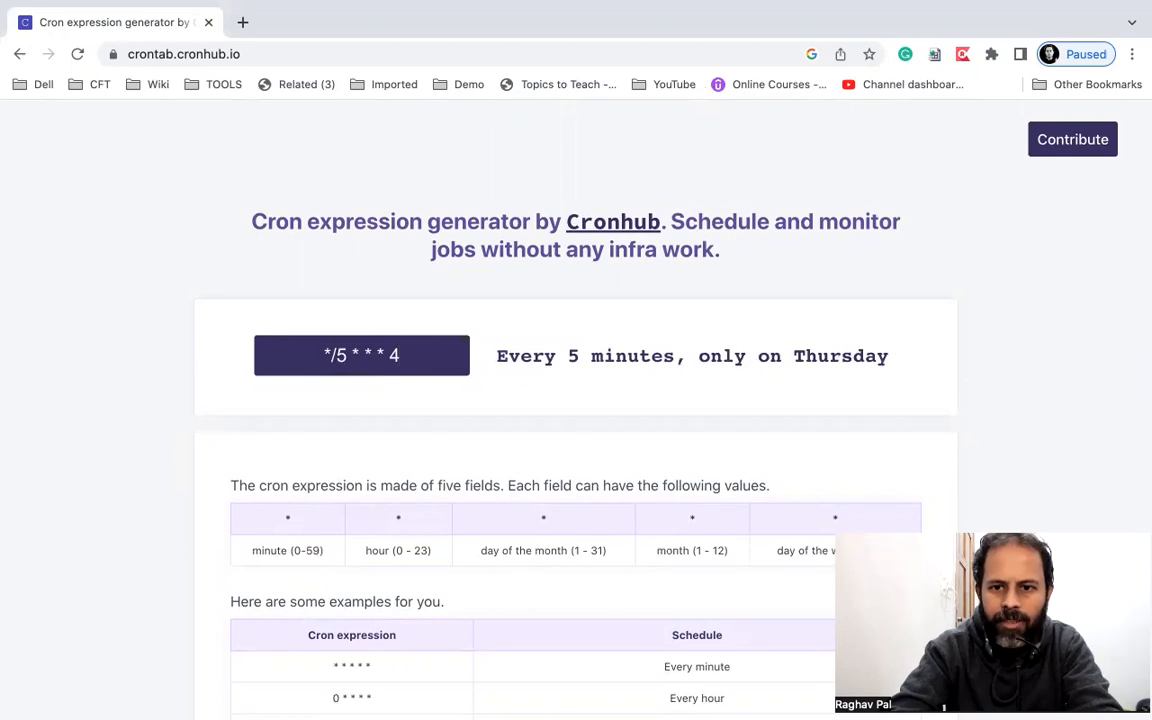
key(BackSpace)
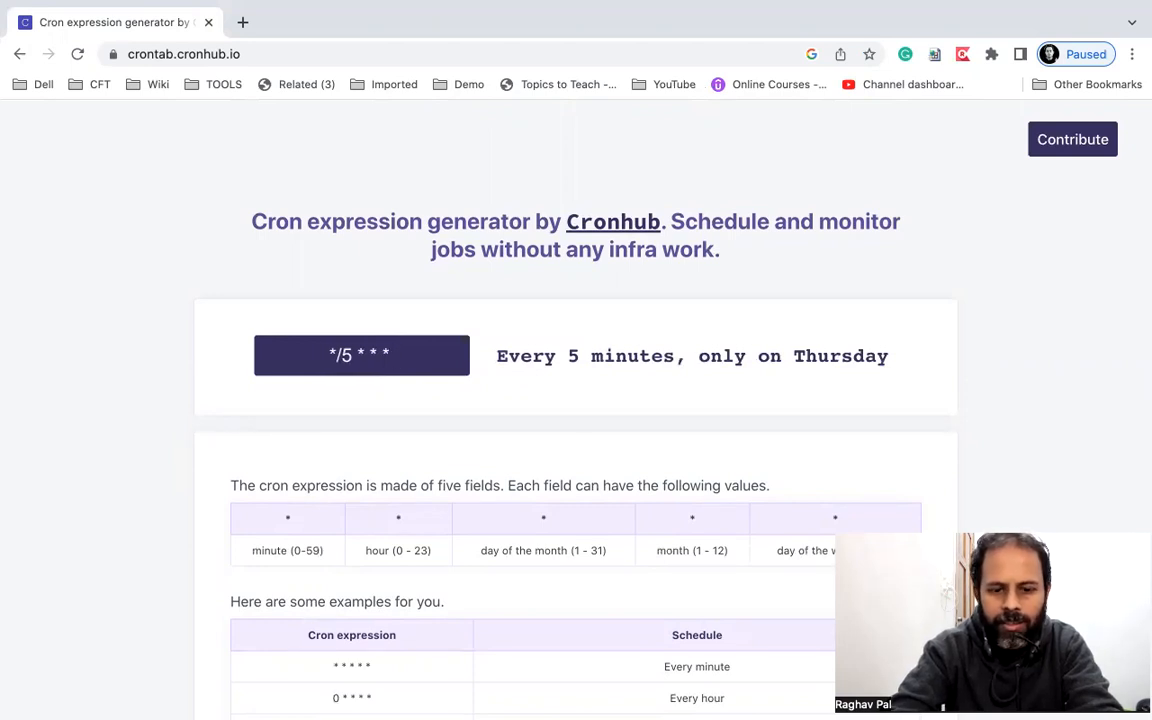
text(*)
Try 4 as the month in the */5 cron expression and reset that field to *
key(Left)
key(Left)
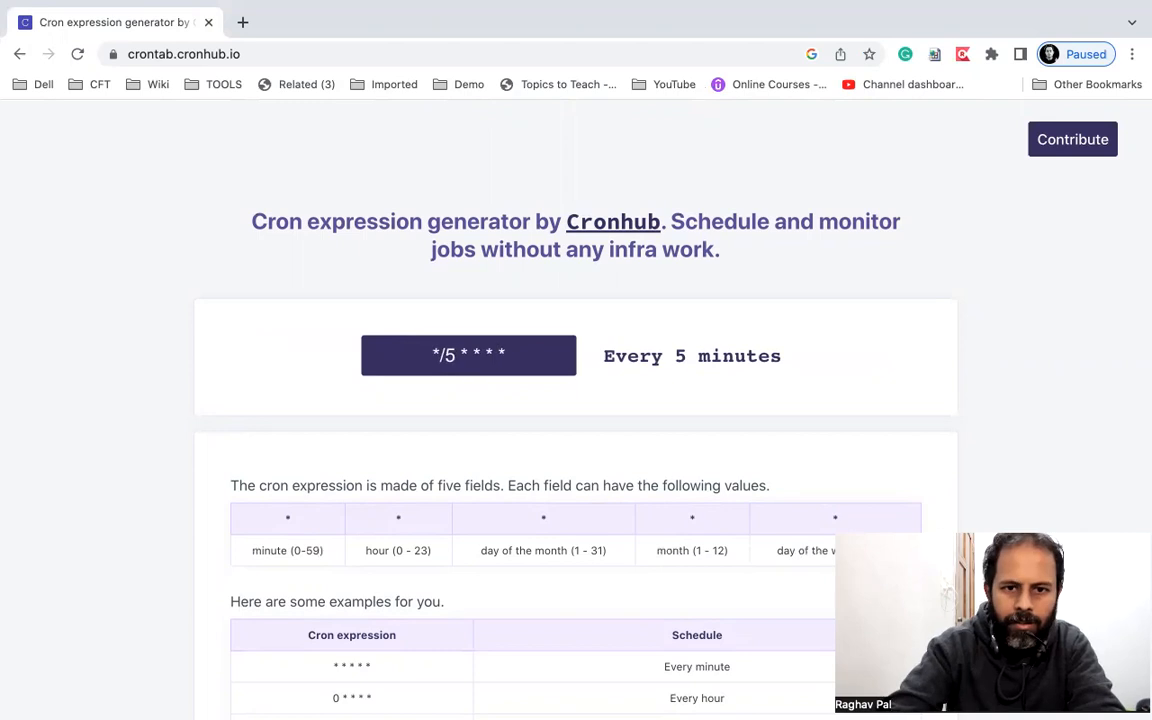
key(BackSpace)
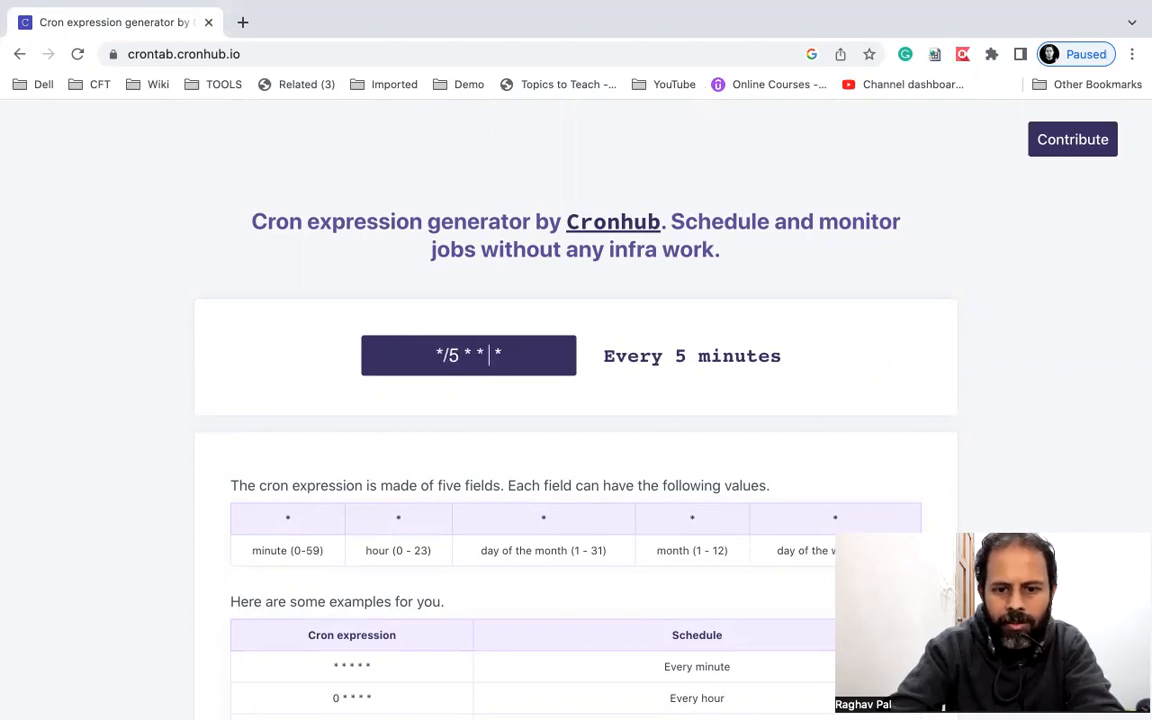
text(4)
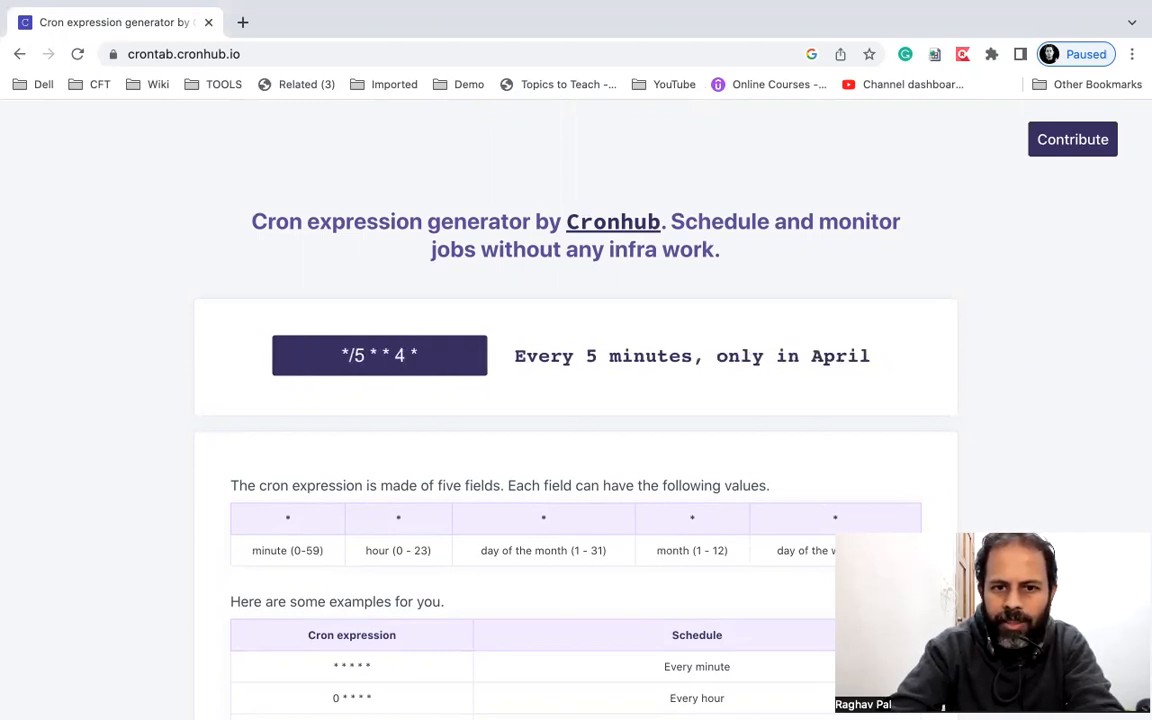
key(BackSpace)
text(*)
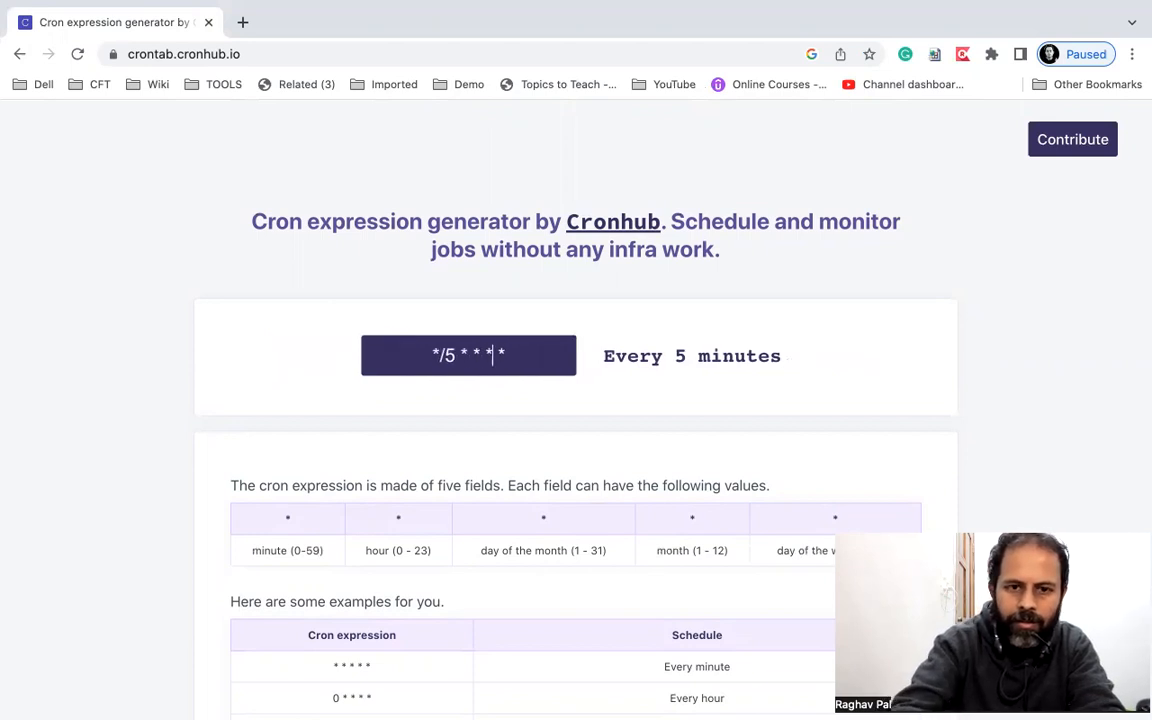
Clear the day-of-month field of the */5 cron expression
key(BackSpace)
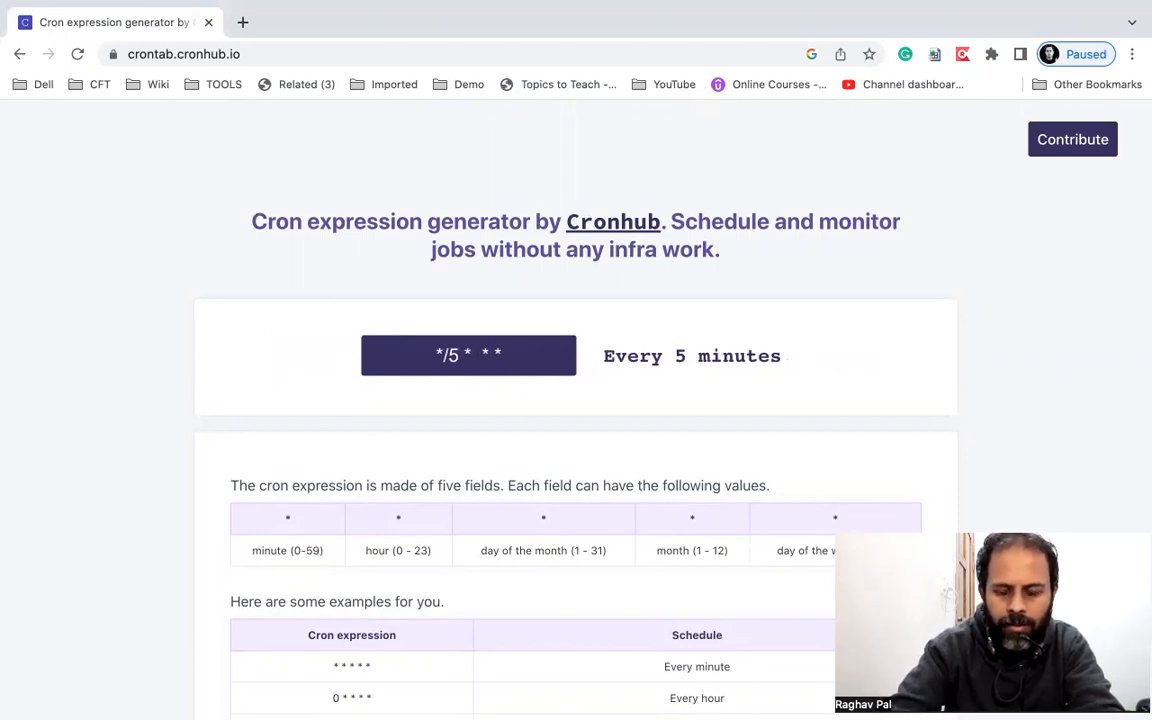
Try day of month 3 and hour 5 separately in the */5 cron expression, restoring the asterisk after each
text(3)
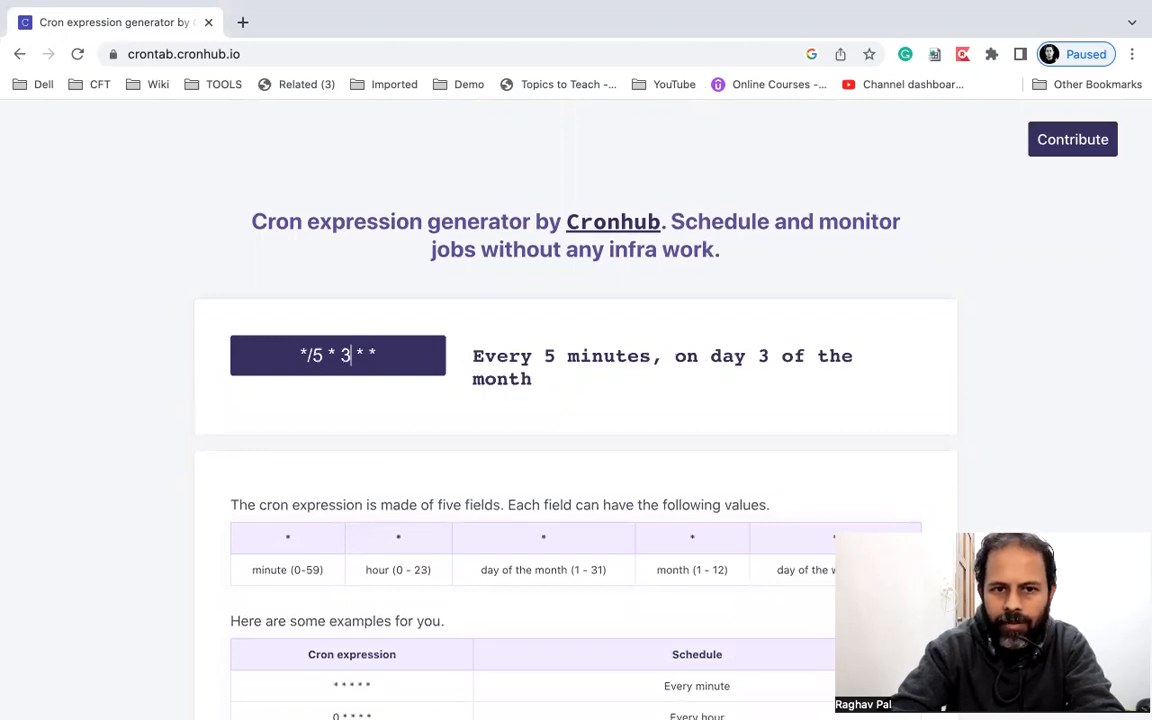
key(BackSpace)
text(*)
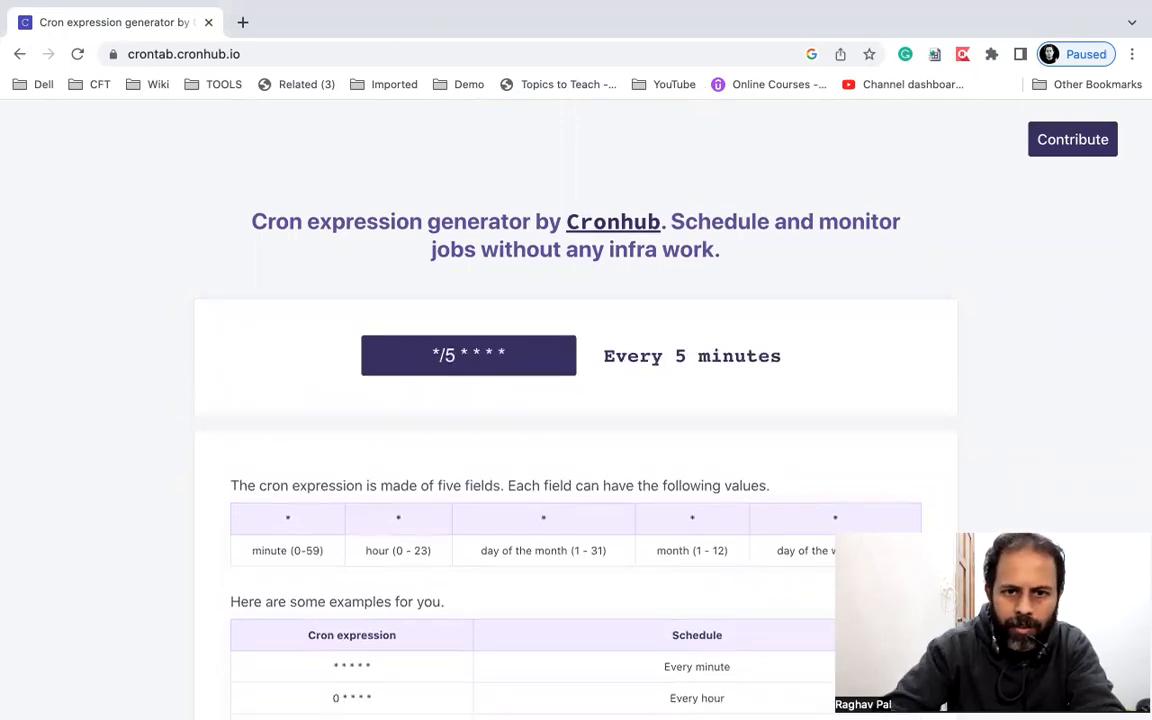
key(BackSpace)
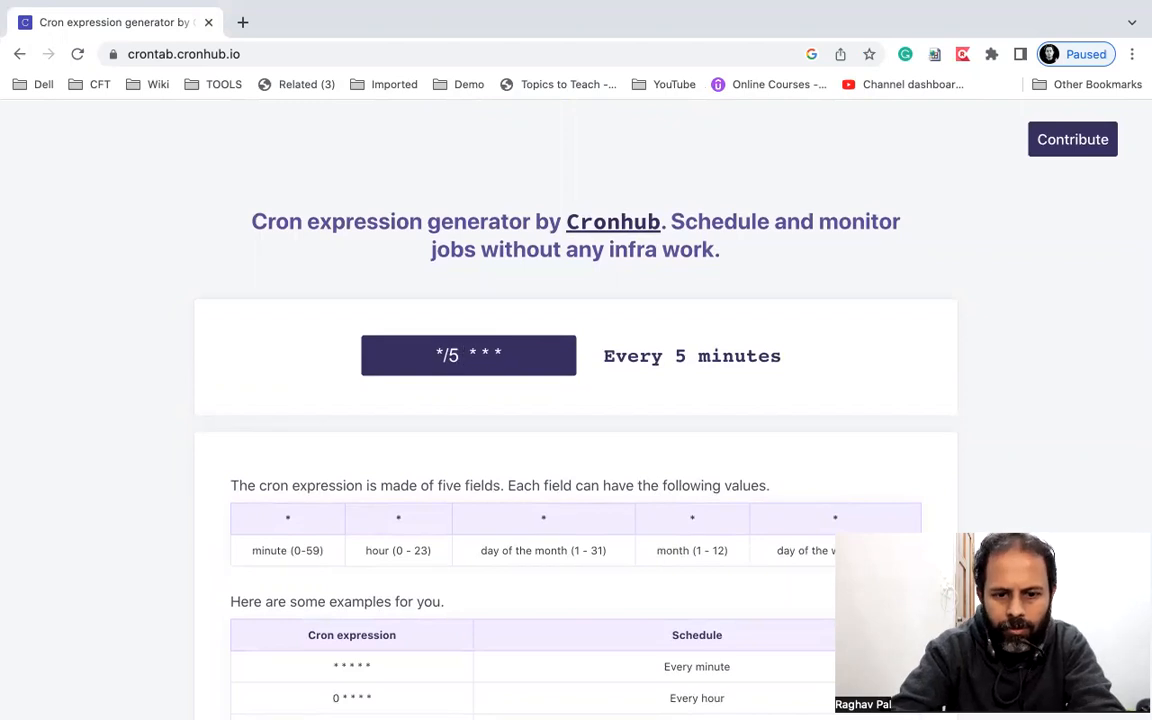
text(5)
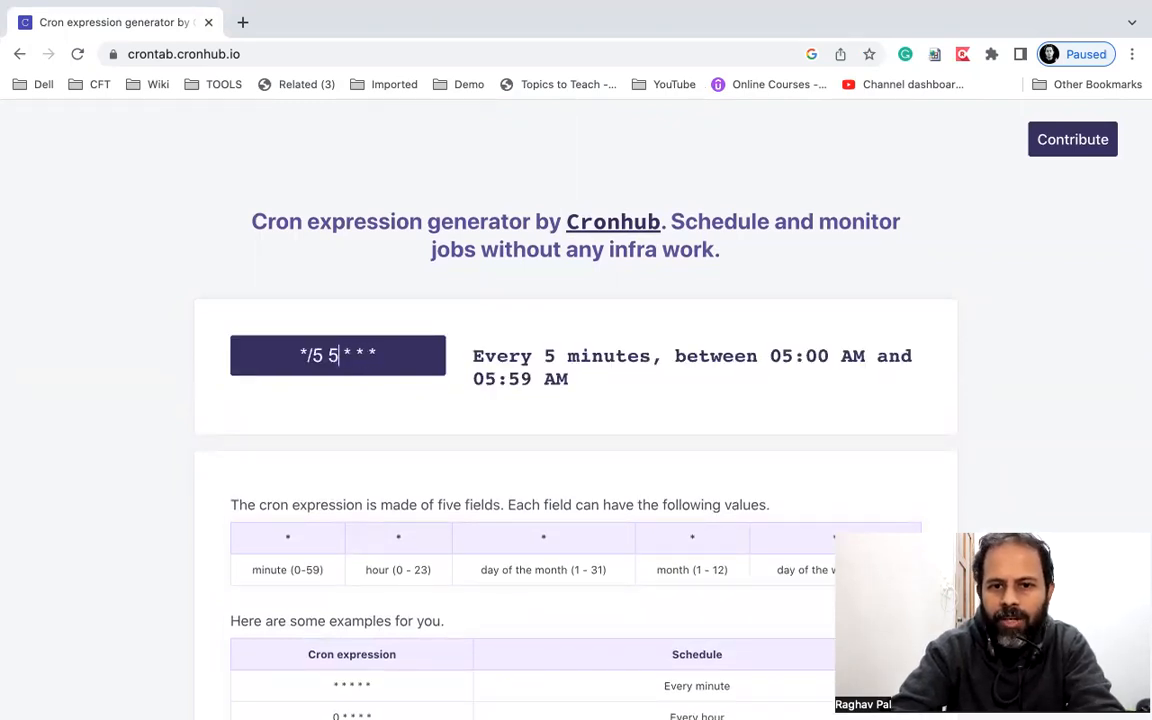
key(BackSpace)
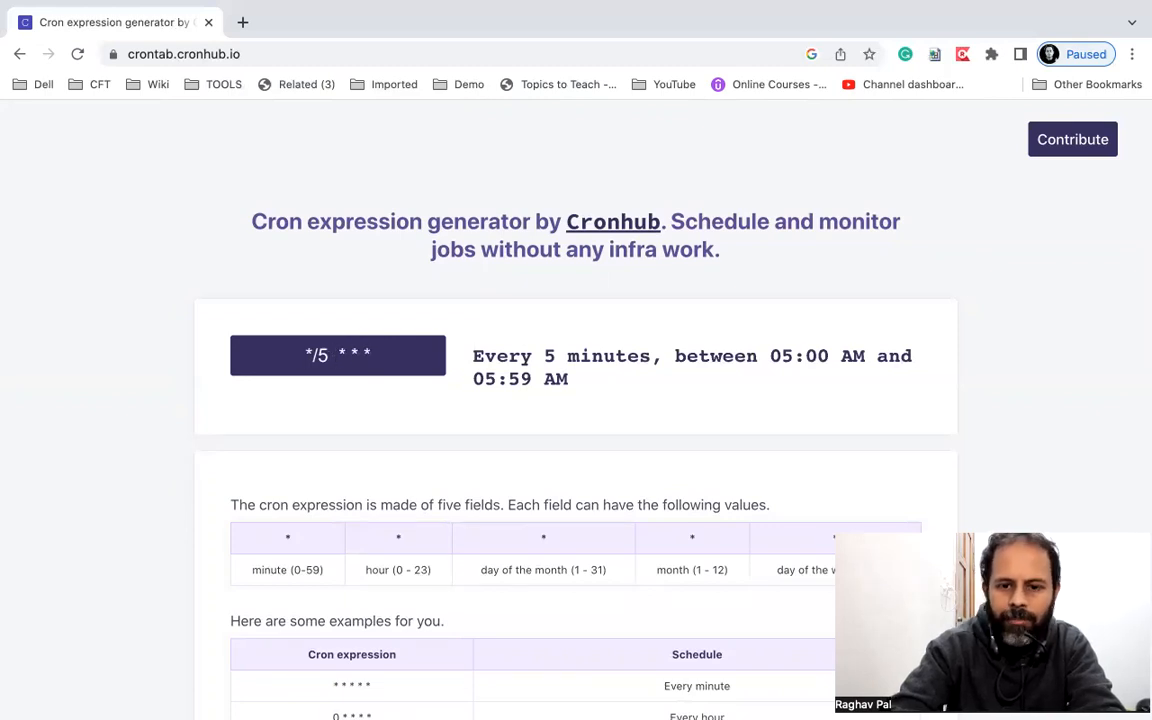
text(*)
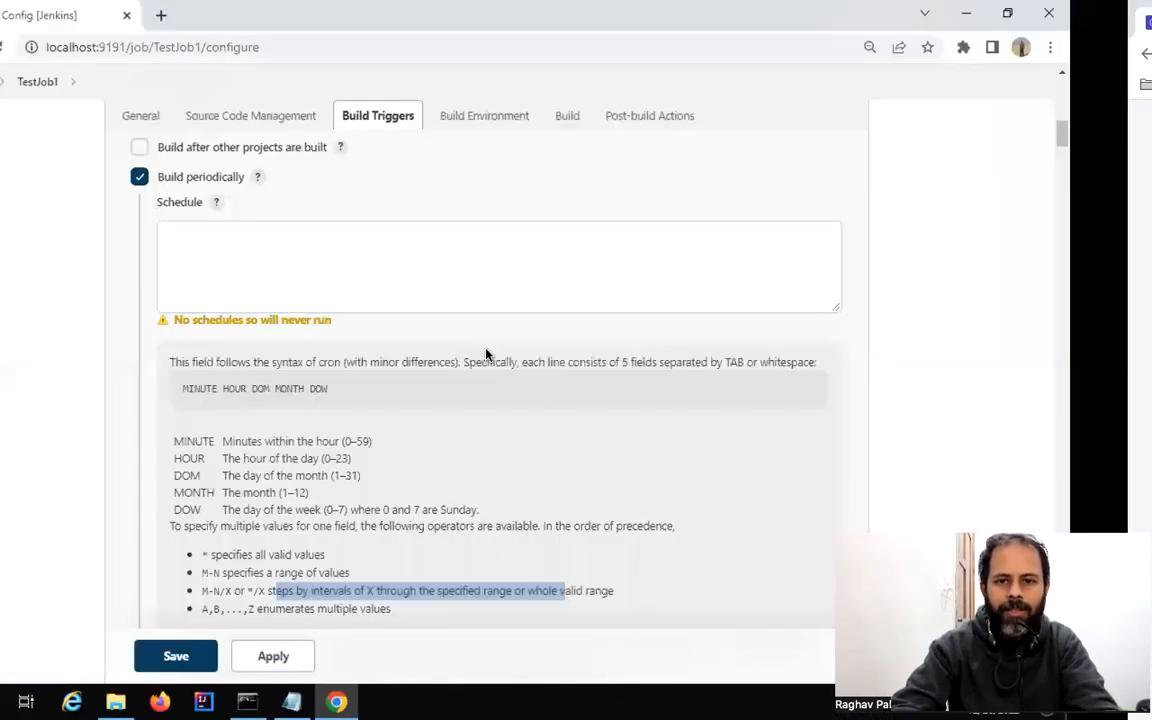
Switch to the Jenkins TestJob1 configuration, close the Schedule help text and disable the Build periodically trigger
scroll(257, 240, down, 1)
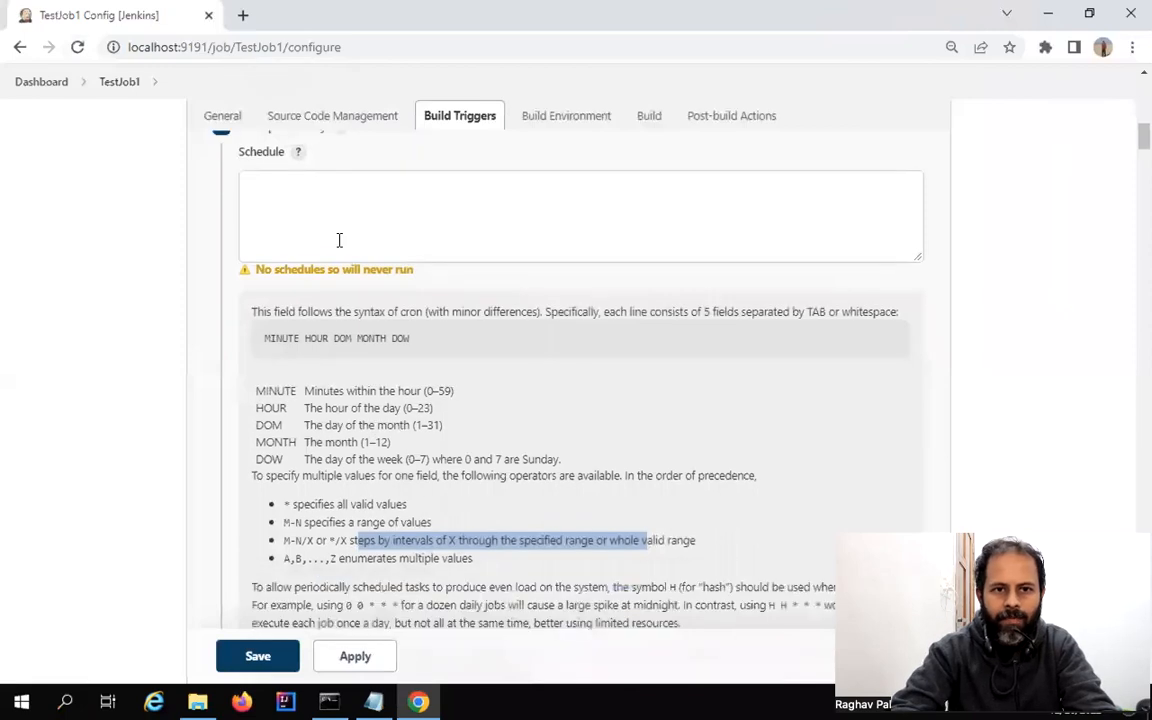
click(298, 151)
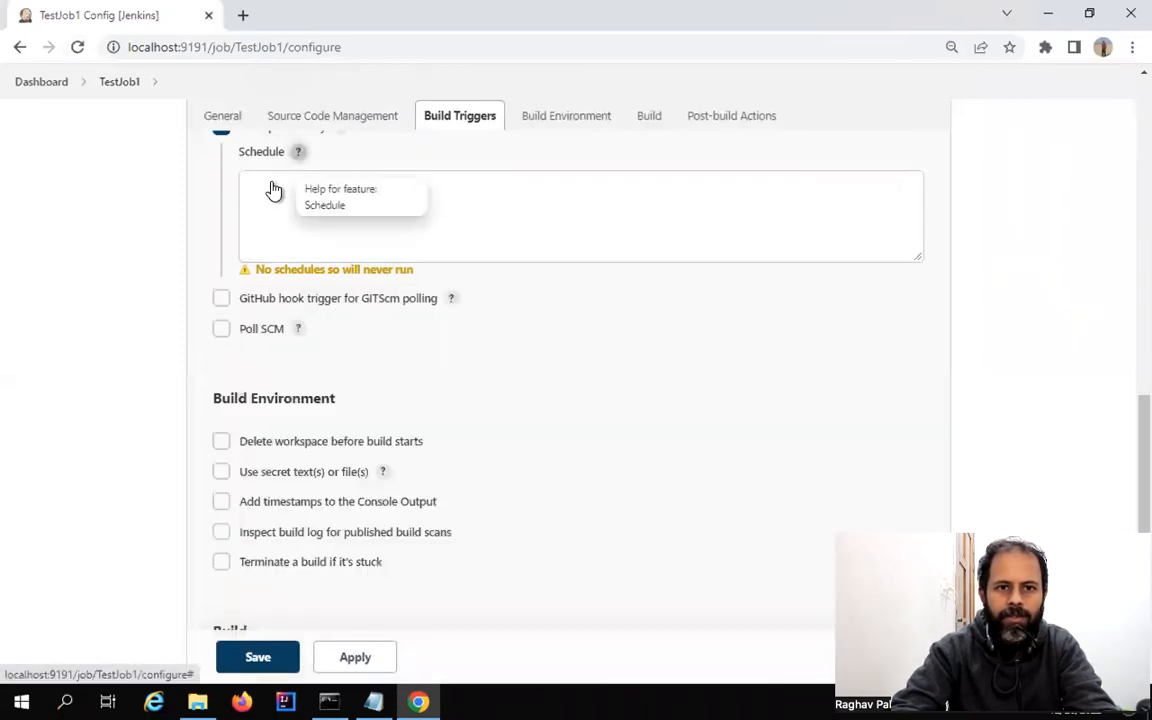
scroll(260, 262, up, 1)
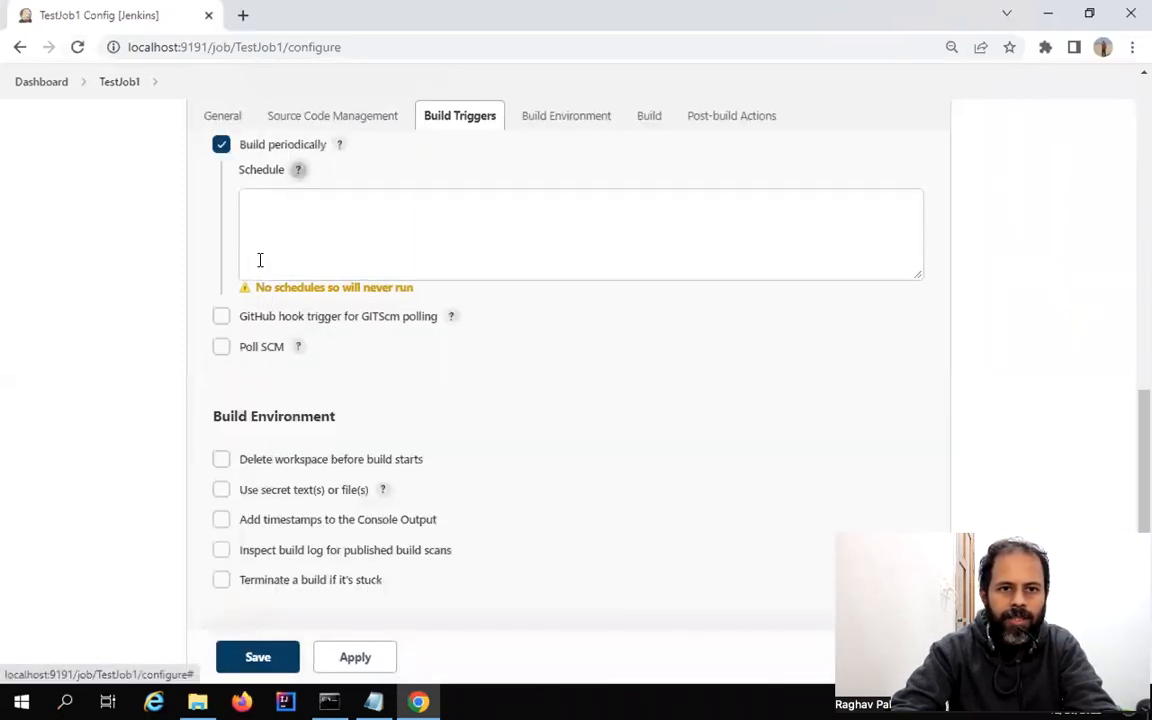
click(221, 151)
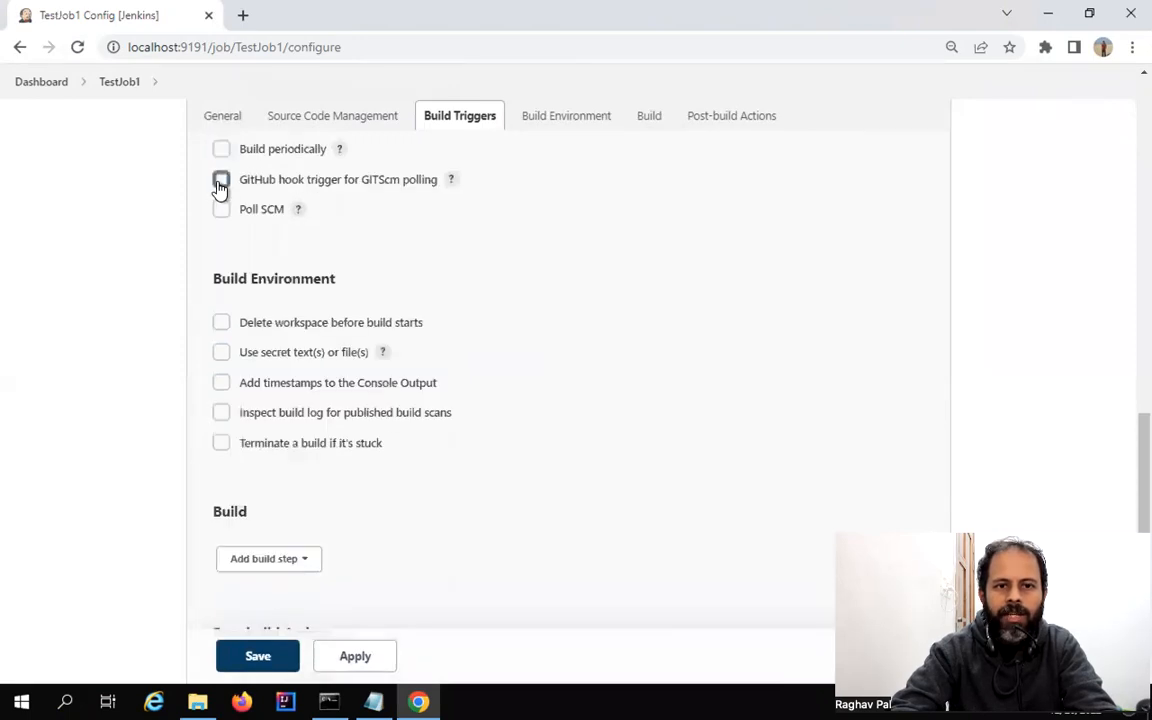
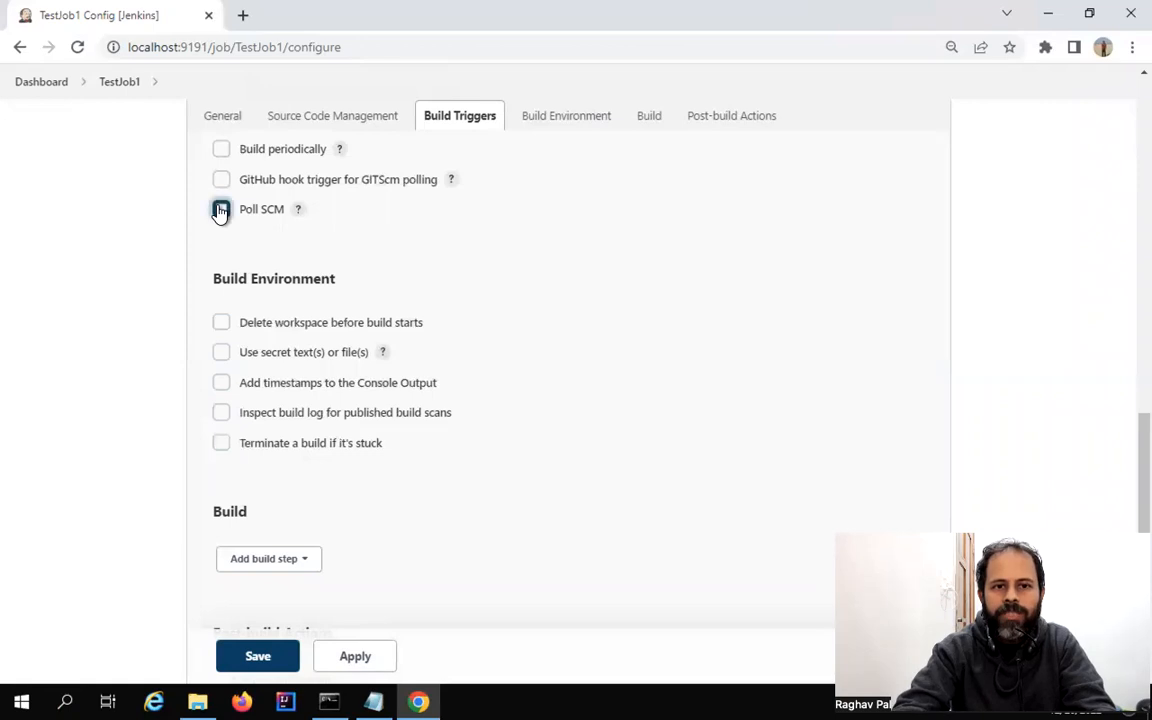
Enable the Poll SCM trigger to try its Schedule field, and disable the trigger again
click(221, 209)
click(278, 272)
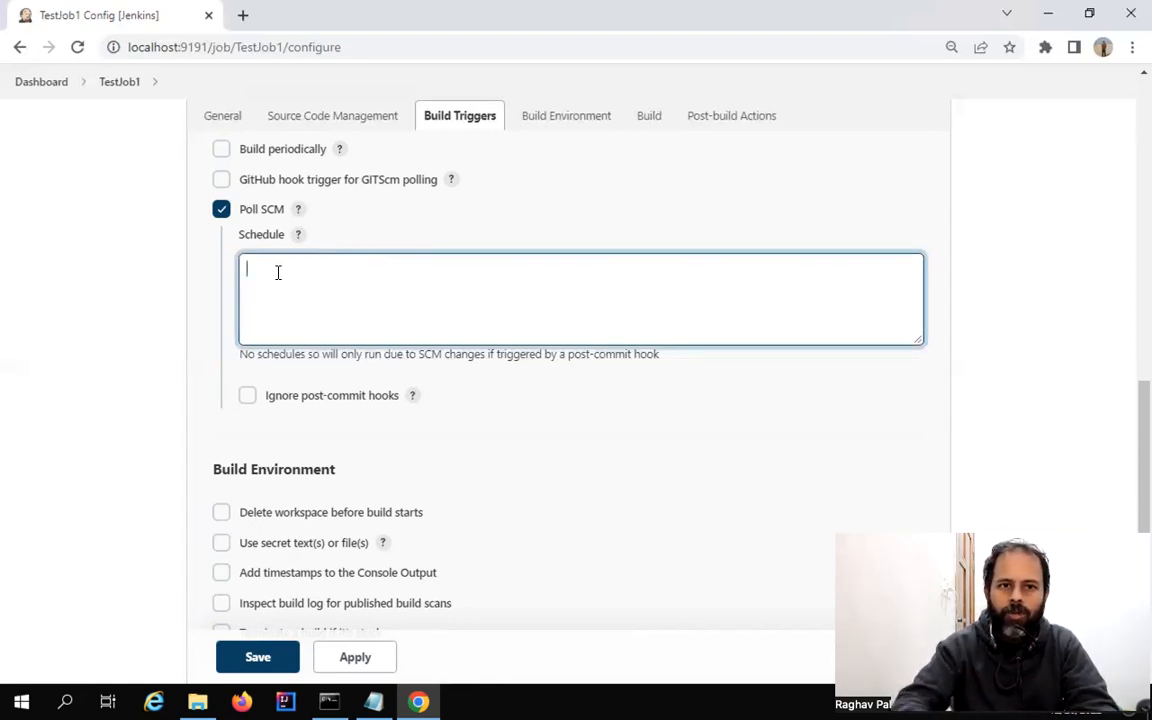
click(221, 209)
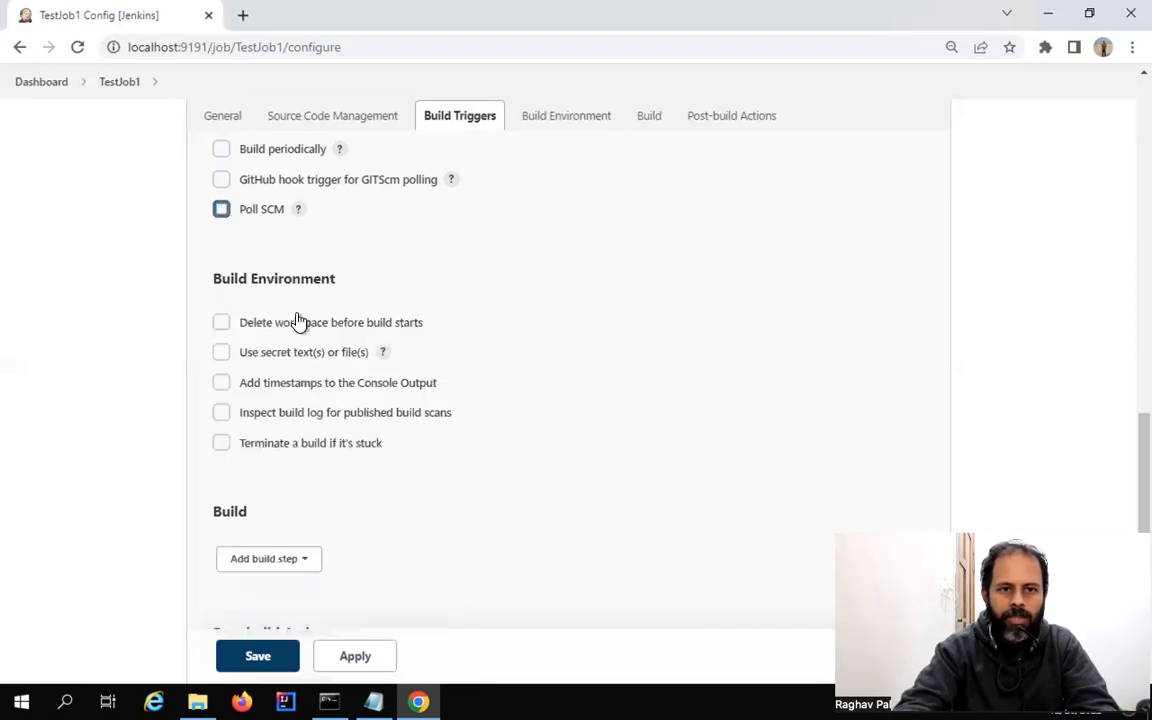
Review the Build Environment options and the list of available build step types for the job
click(553, 122)
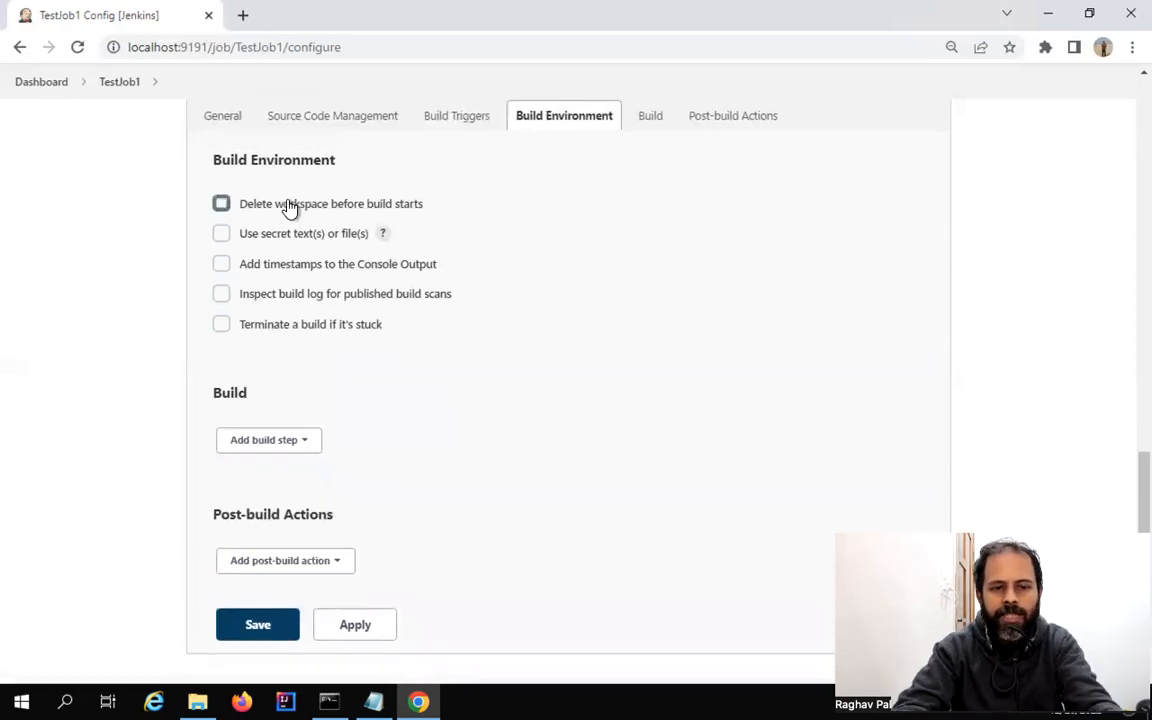
drag(197, 184, 477, 220)
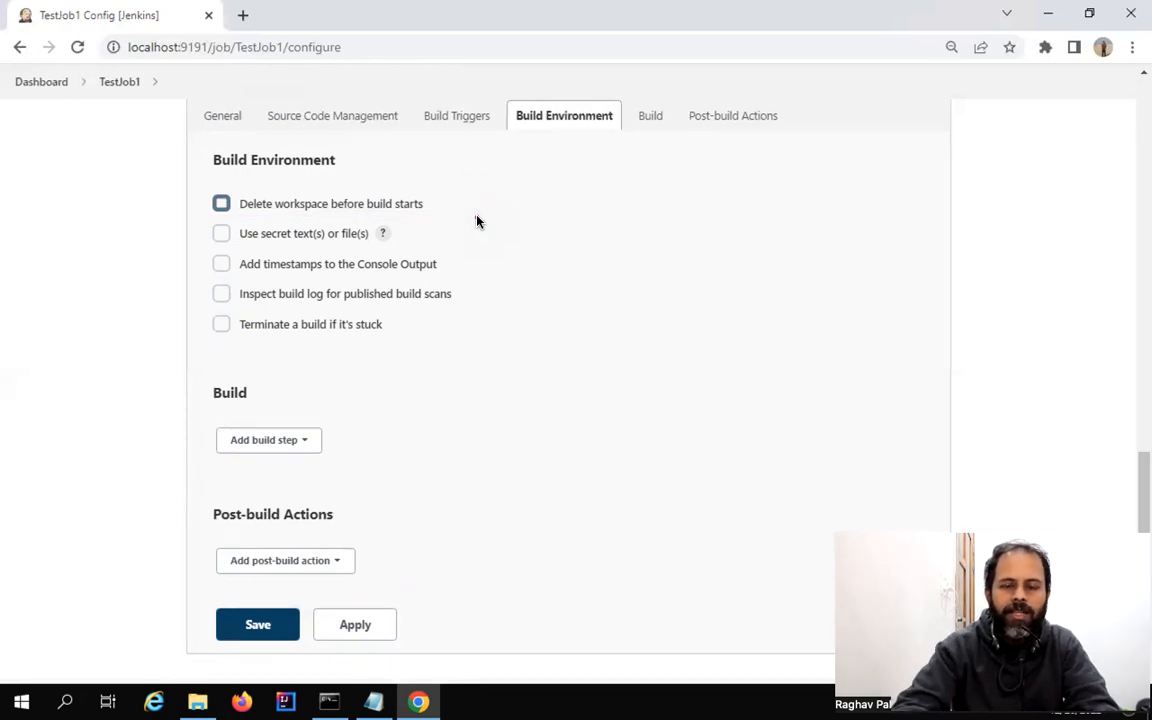
mouse_move(198, 221)
mouse_down()
mouse_move(391, 226)
mouse_move(198, 218)
mouse_move(549, 277)
mouse_up()
mouse_move(204, 283)
mouse_down()
mouse_move(449, 321)
mouse_move(464, 348)
mouse_up()
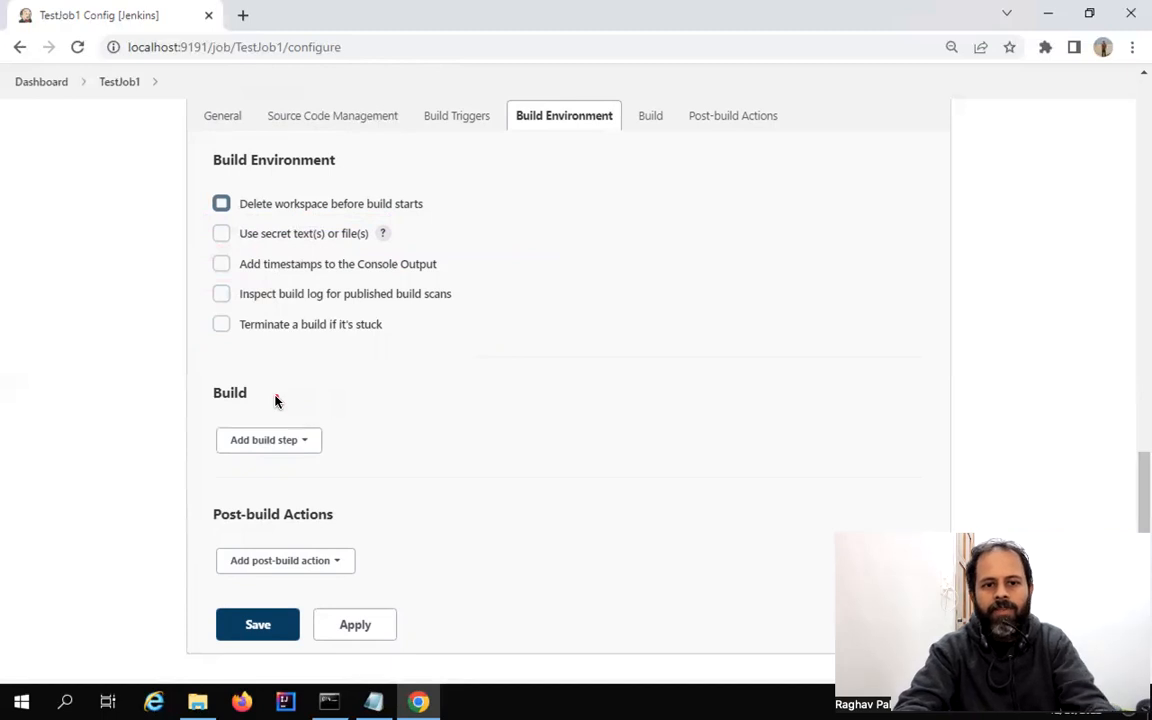
click(652, 122)
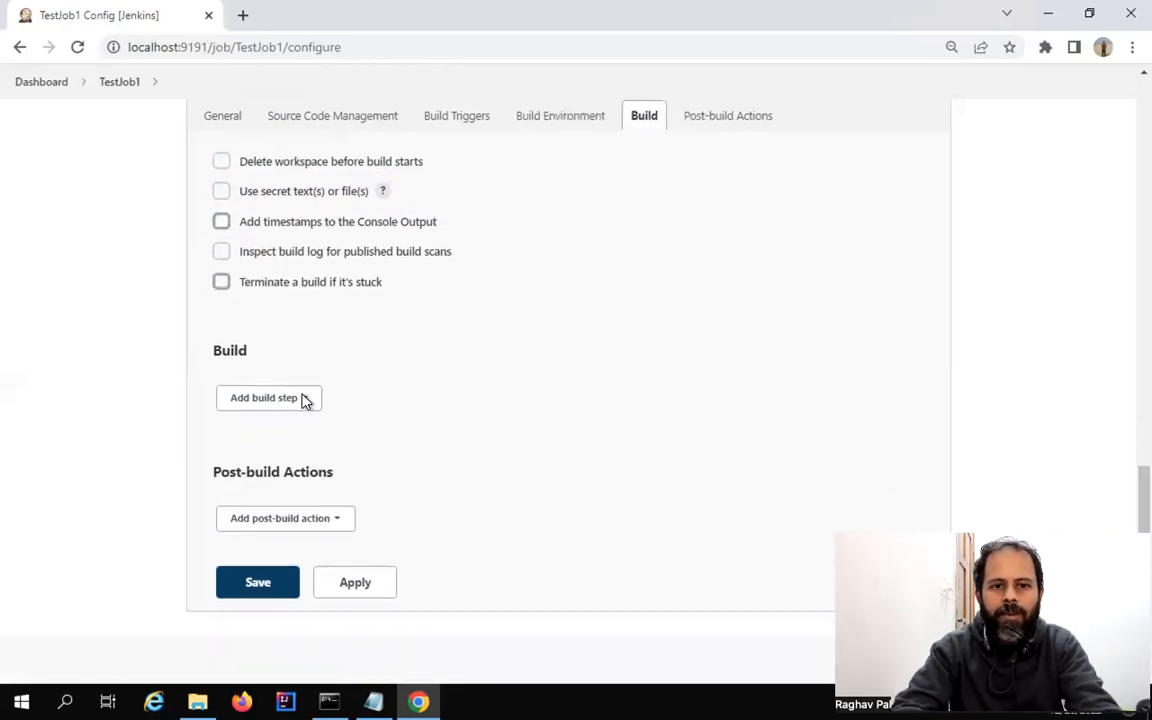
click(306, 401)
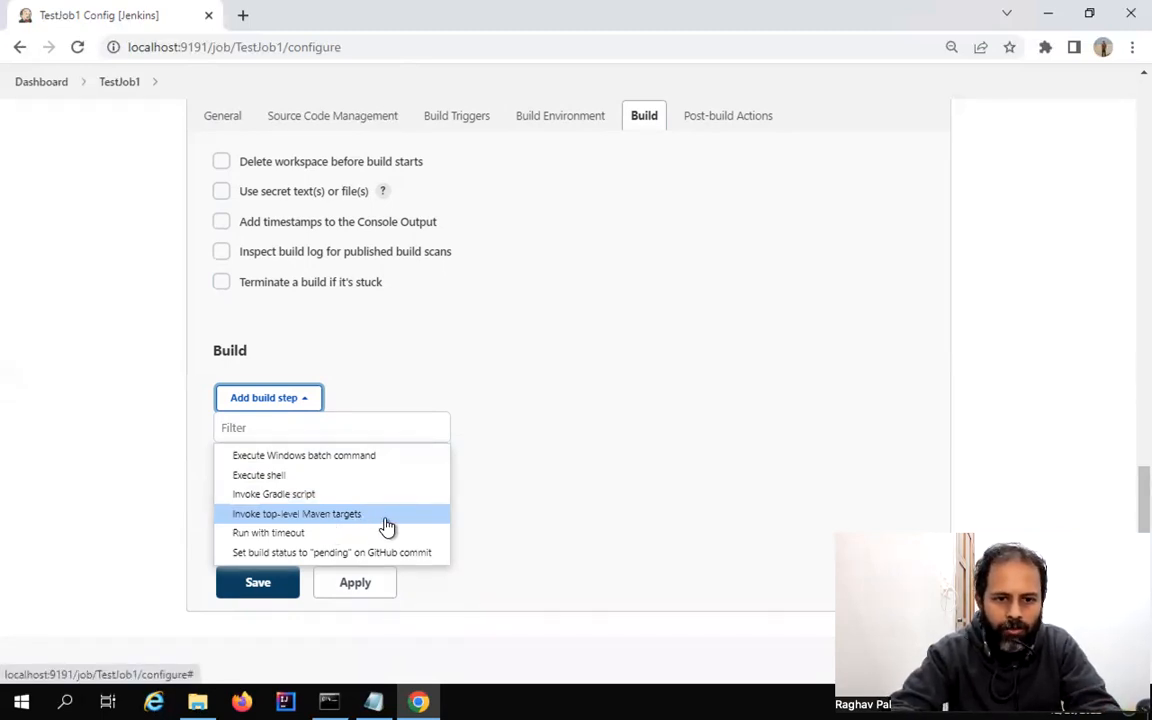
click(494, 334)
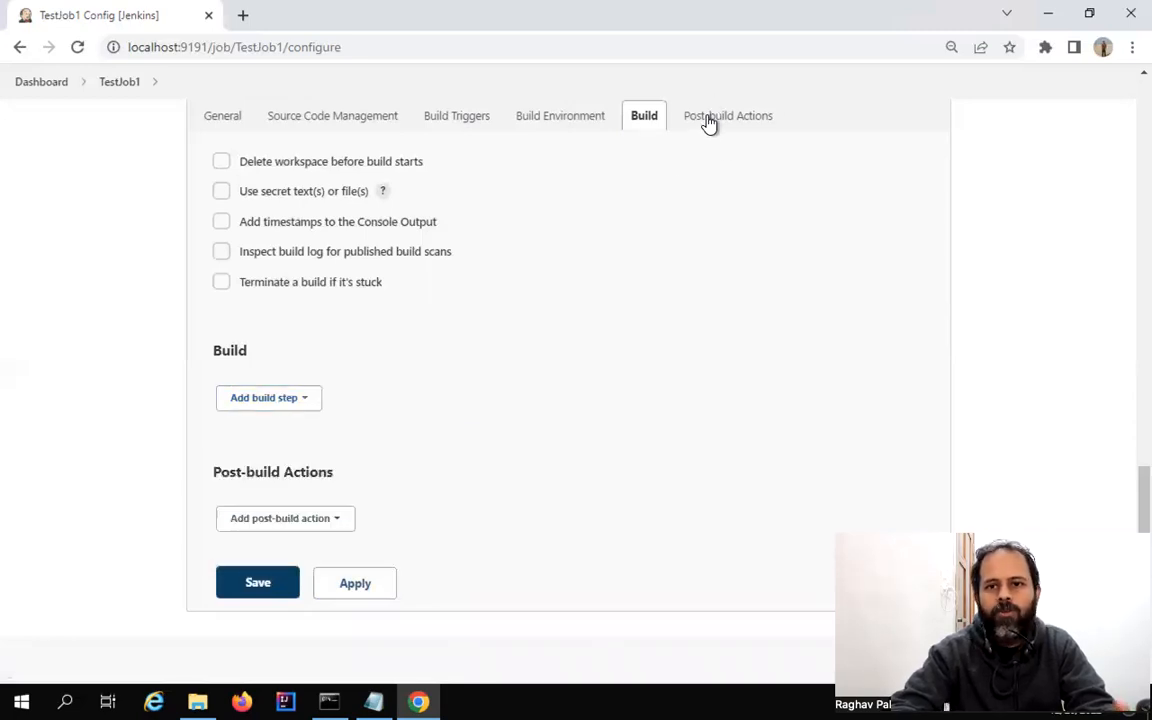
Review the post-build action types that can be added to the job
click(709, 118)
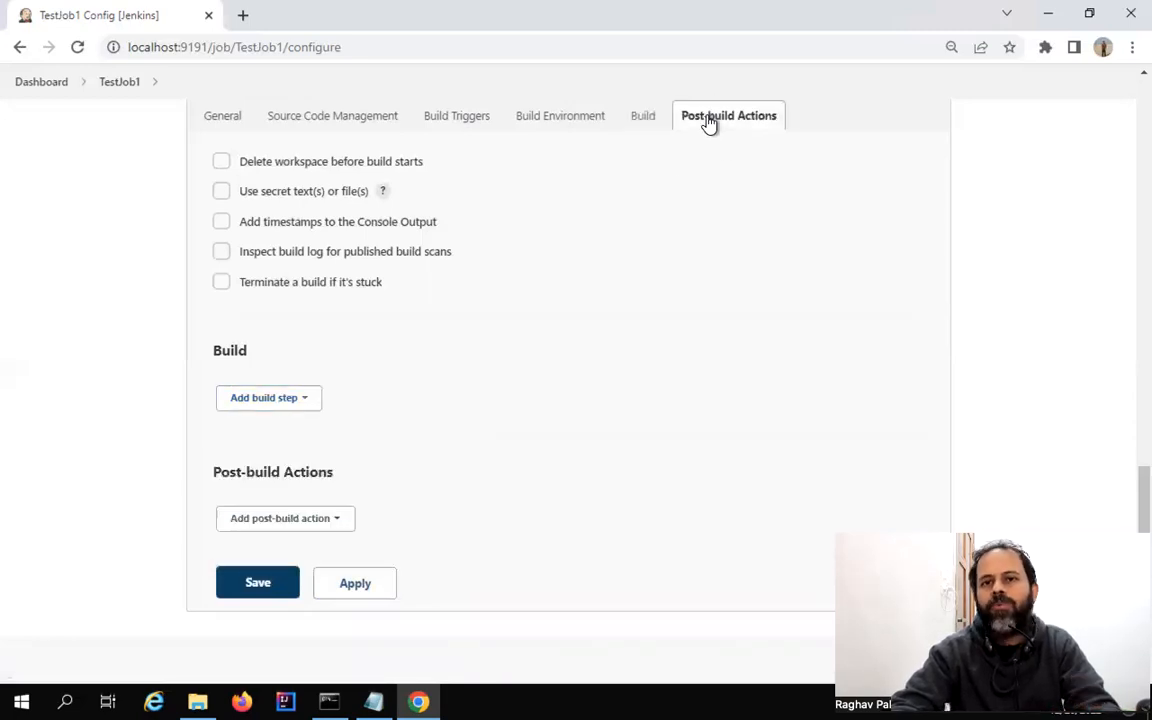
click(339, 520)
click(348, 434)
click(334, 526)
click(338, 412)
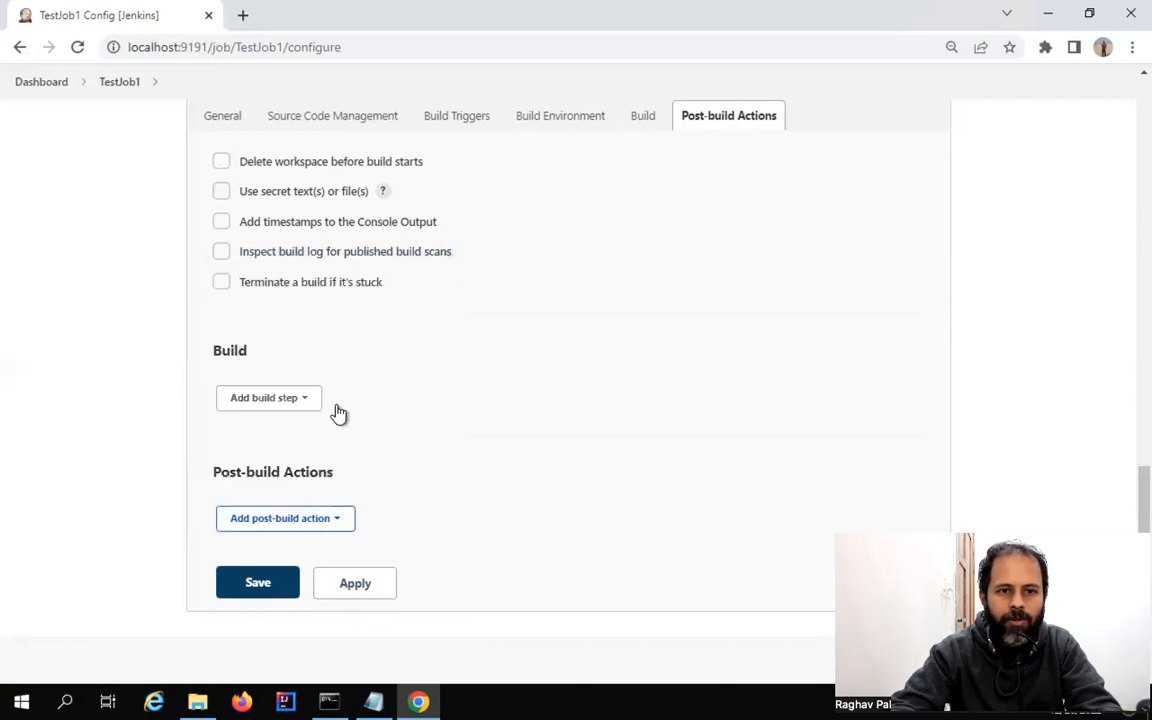
click(315, 529)
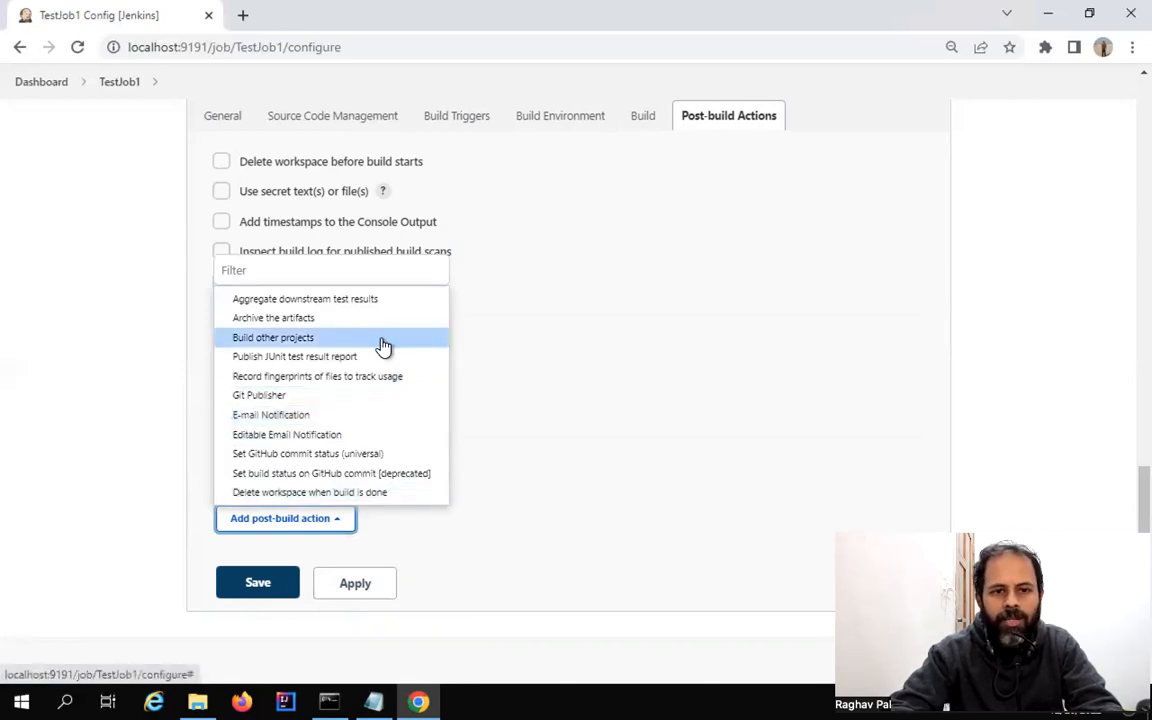
click(470, 450)
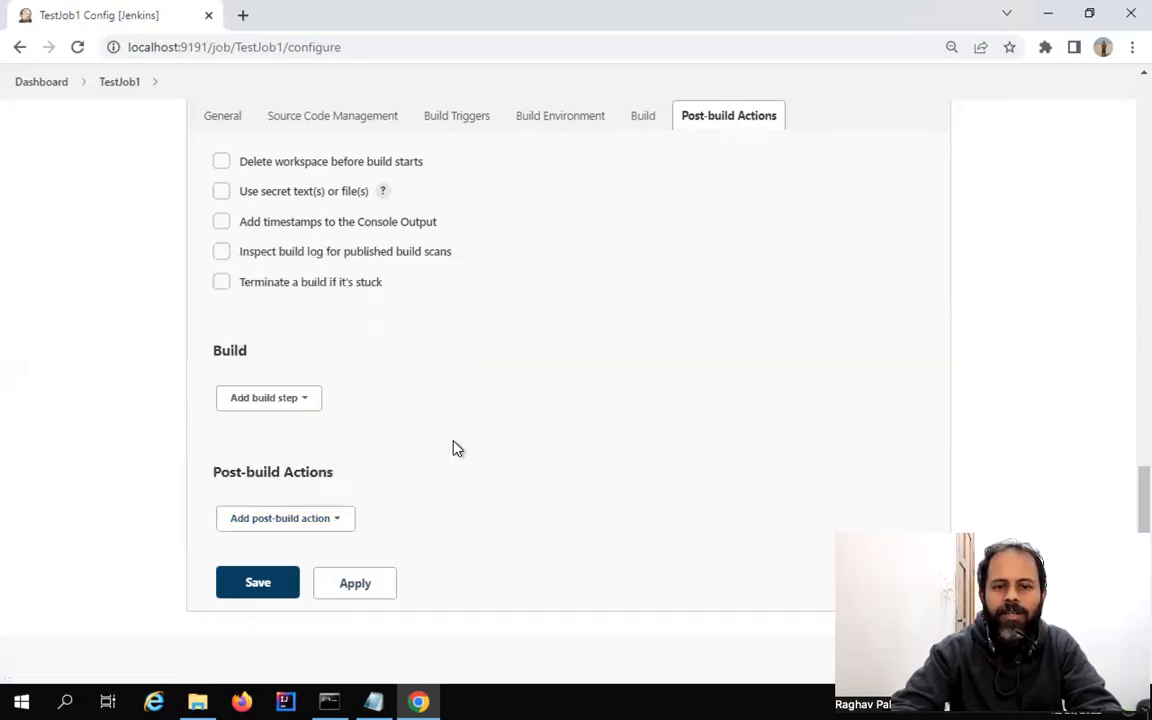
Revisit the General section and check the Day 2 topic list in the Notepad notes
click(228, 120)
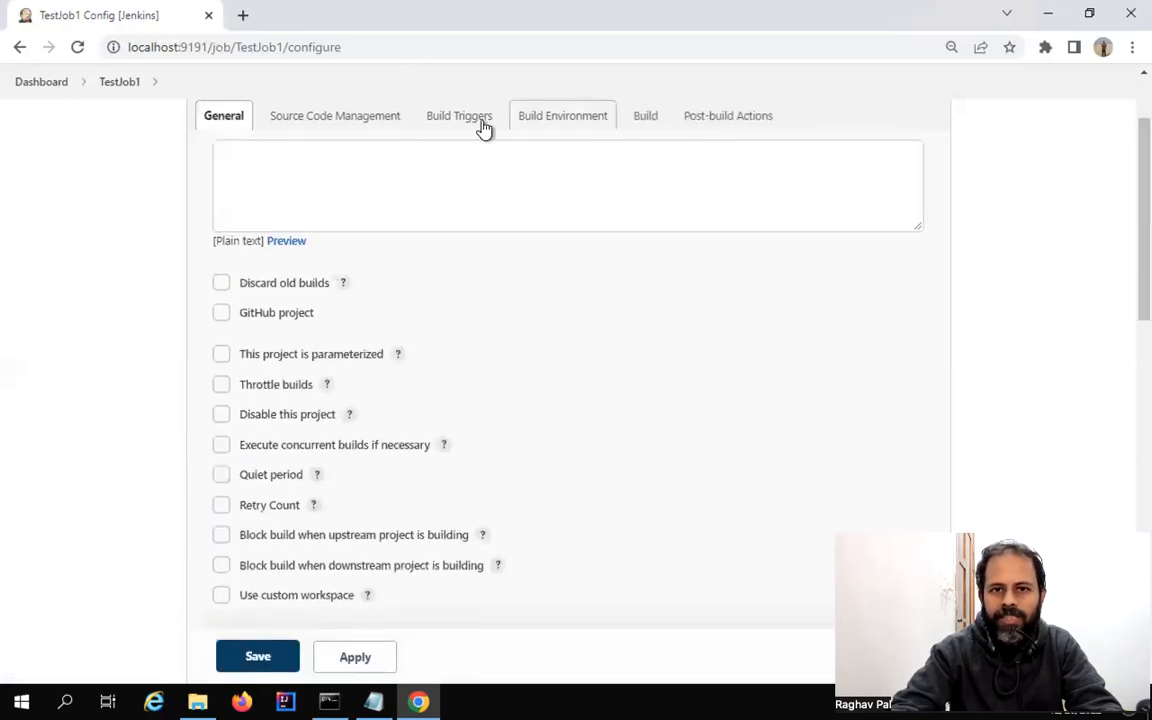
scroll(489, 480, up, 2)
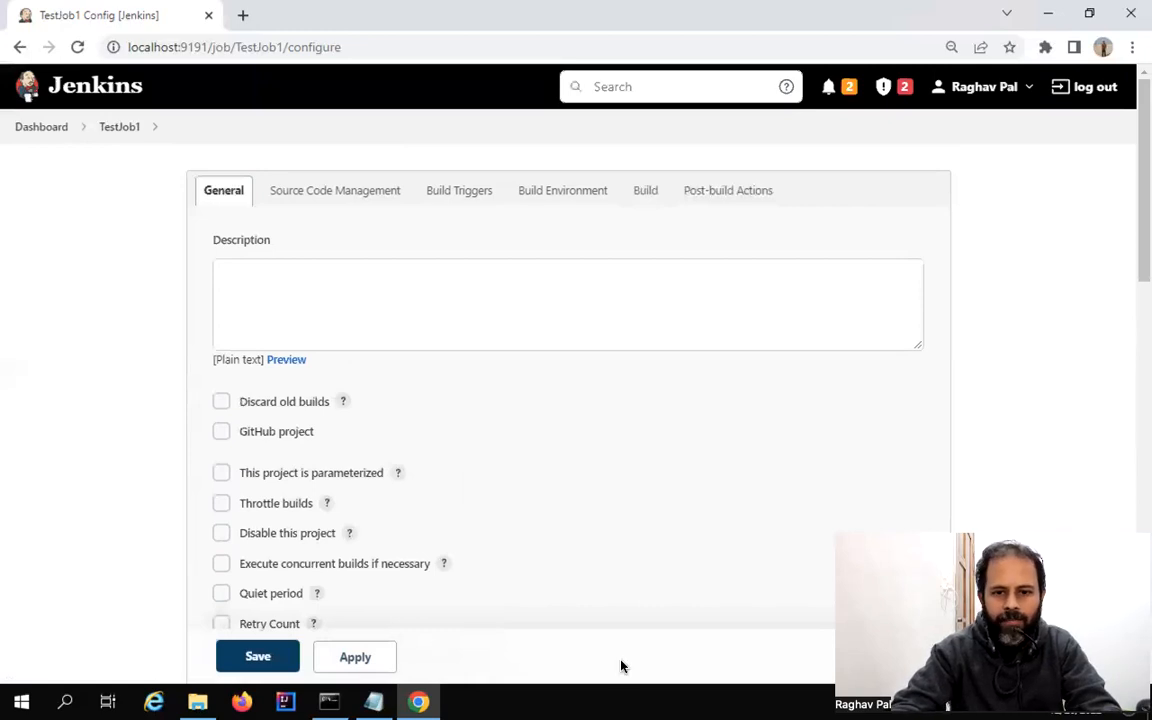
click(373, 700)
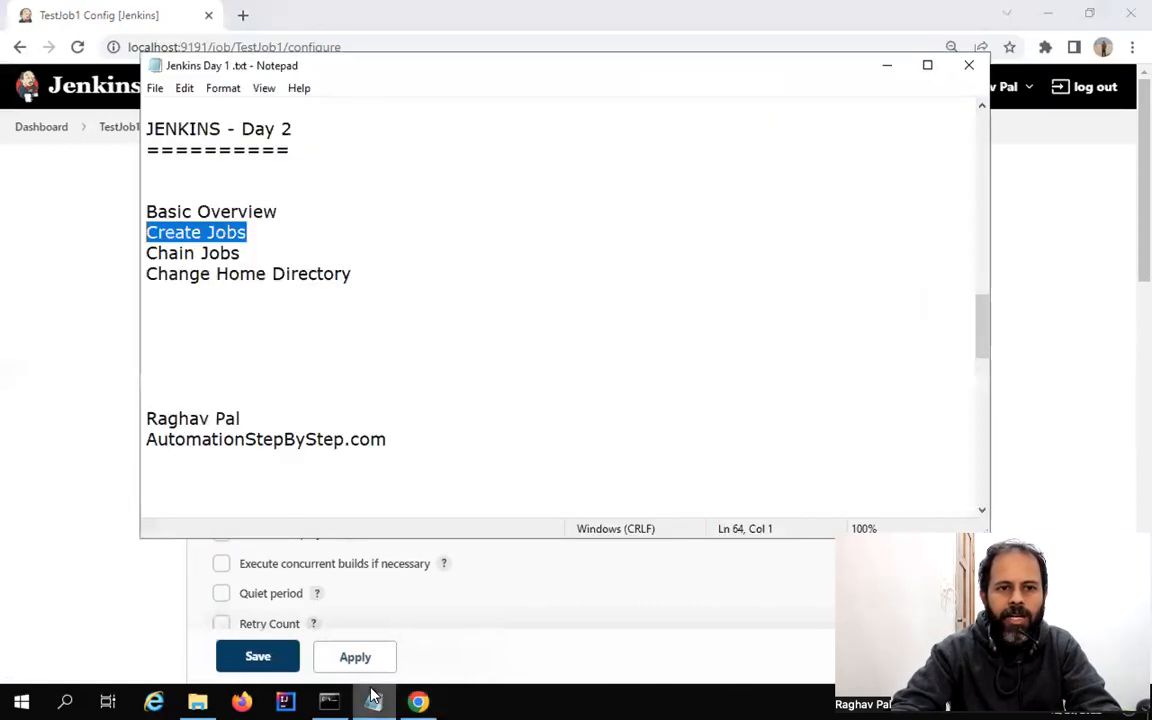
click(41, 303)
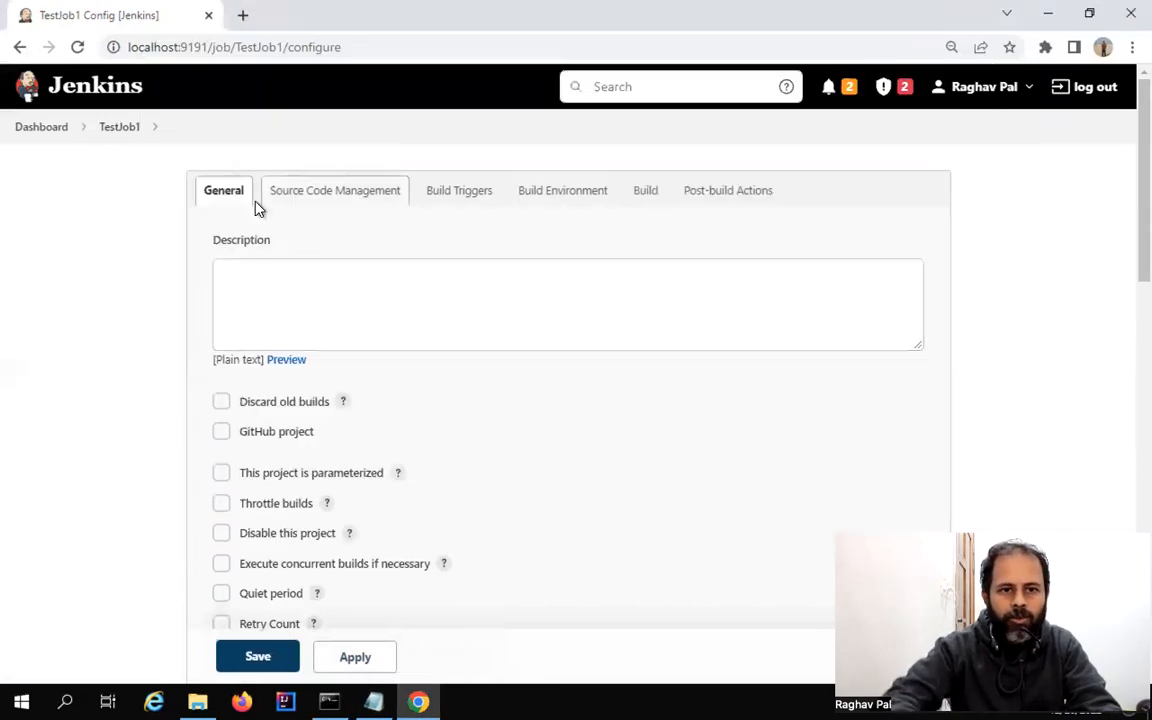
Add an Execute Windows batch command build step to TestJob1
click(644, 198)
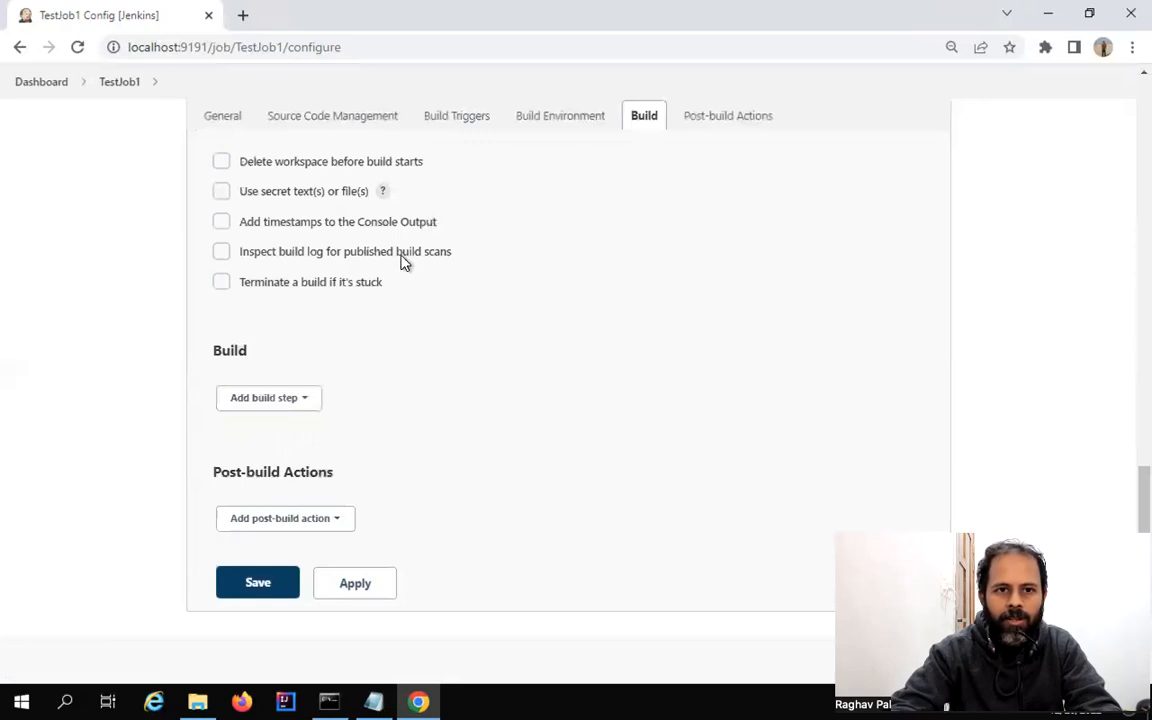
click(288, 400)
click(288, 400)
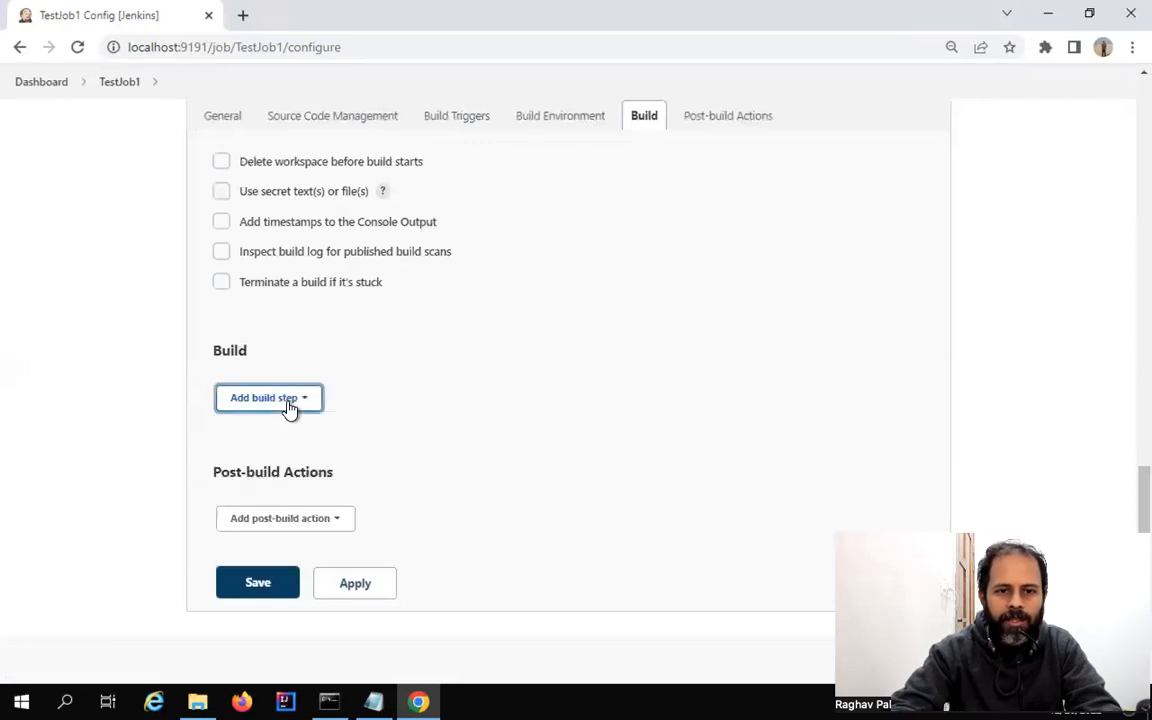
click(288, 402)
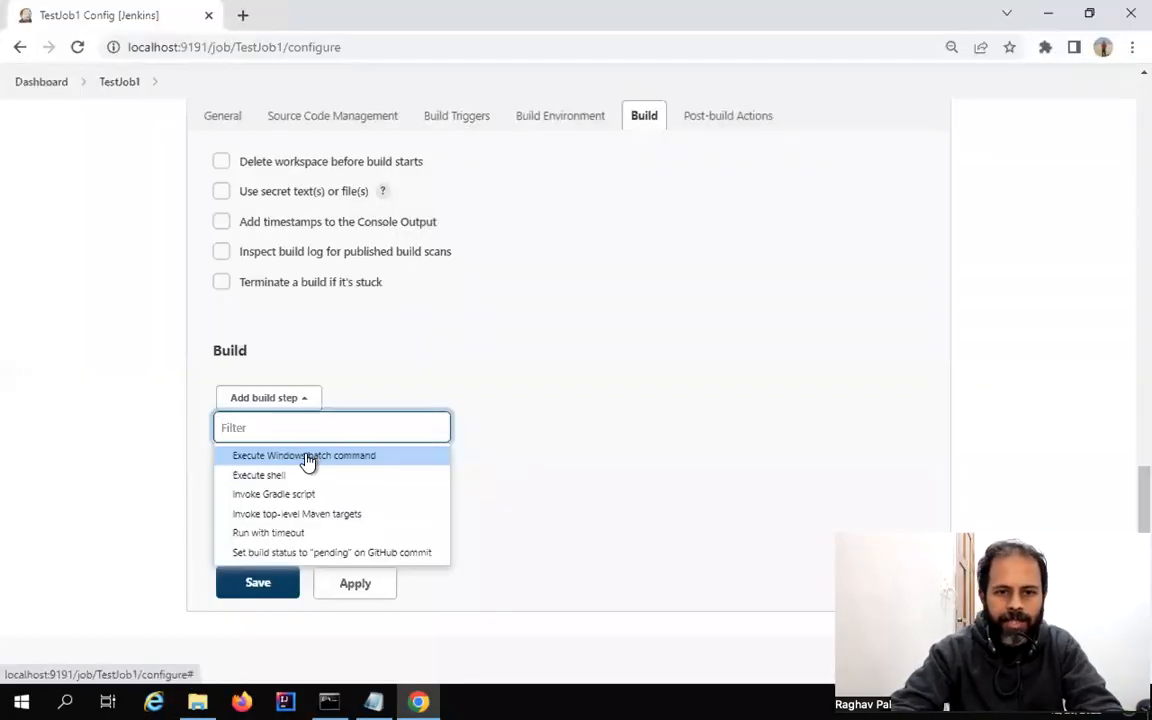
click(307, 457)
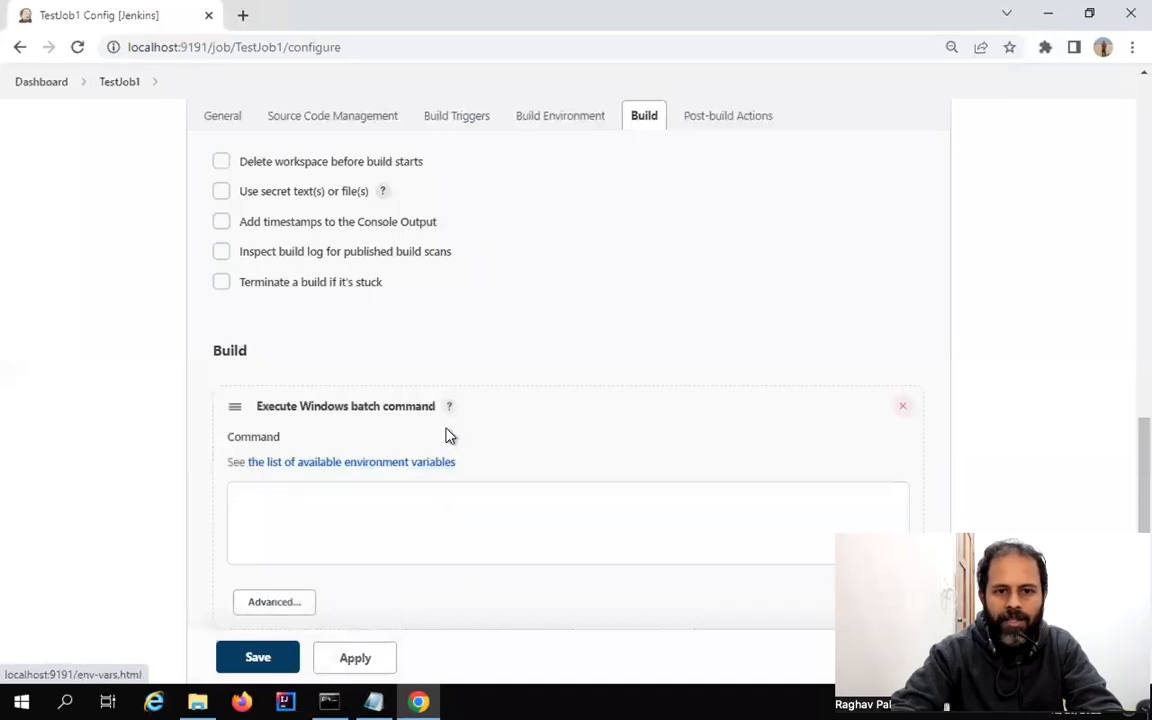
Enter the command "echo Hello World..." in the Execute Windows batch command build step
scroll(447, 436, down, 2)
scroll(447, 427, down, 1)
key(ctrl+2)
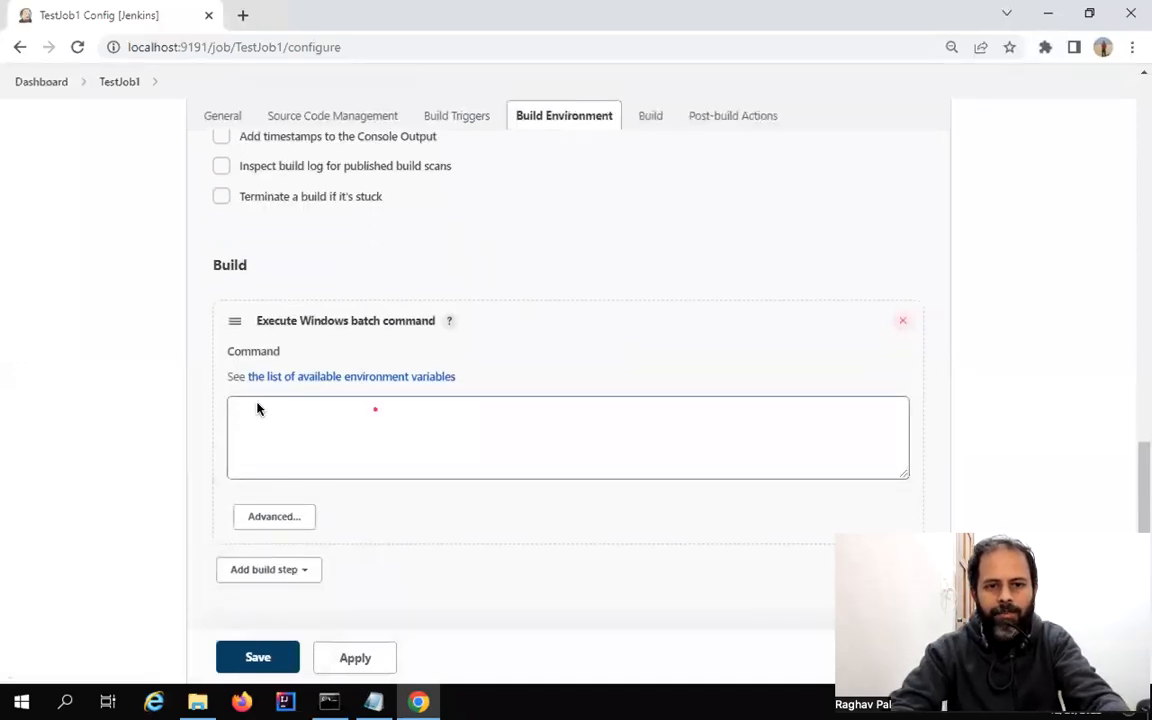
mouse_move(228, 397)
mouse_down()
mouse_move(692, 501)
mouse_move(815, 487)
mouse_up()
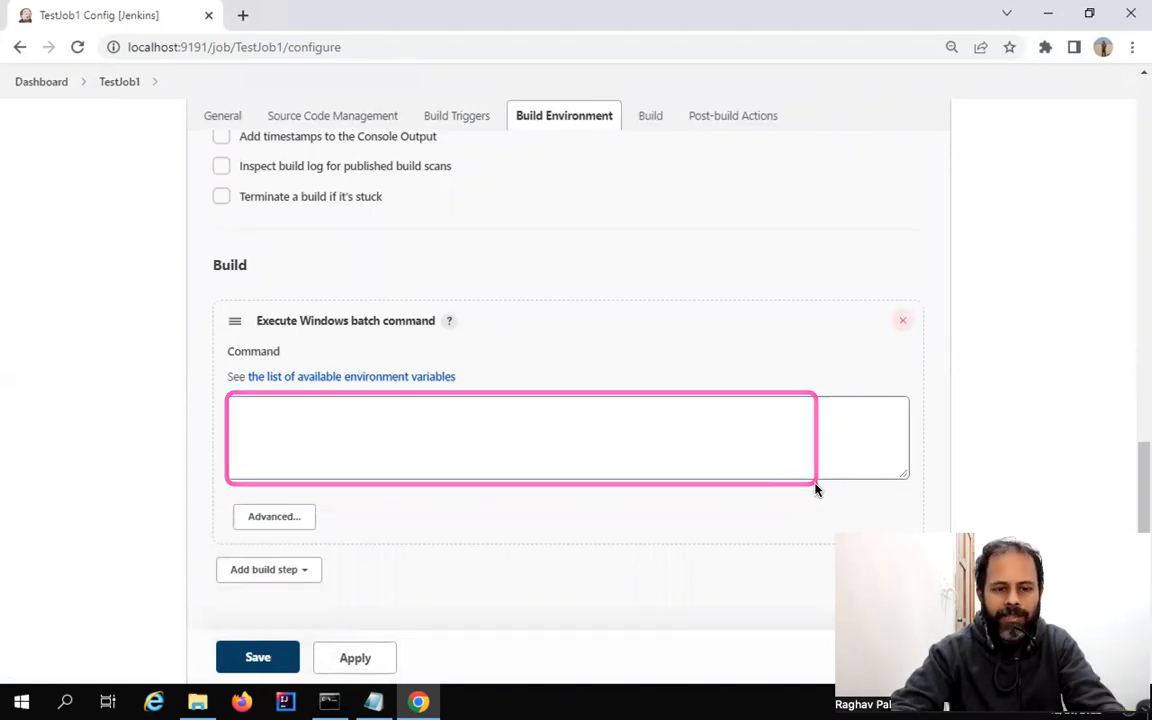
click(485, 429)
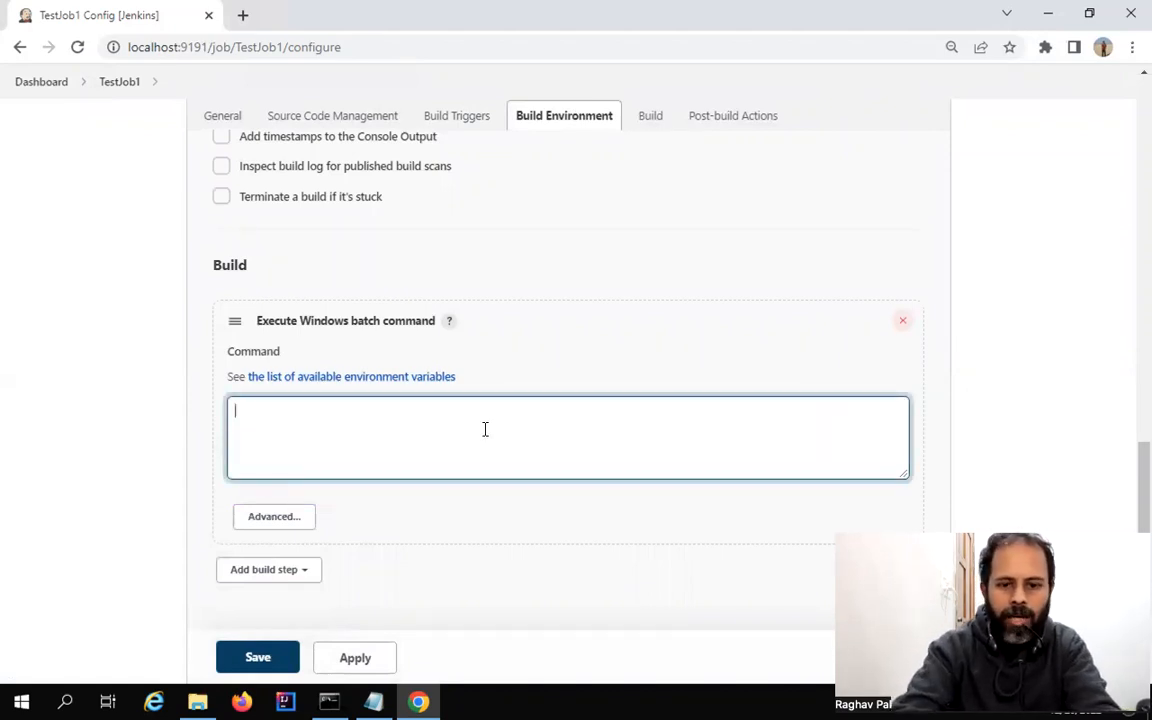
text(echo)
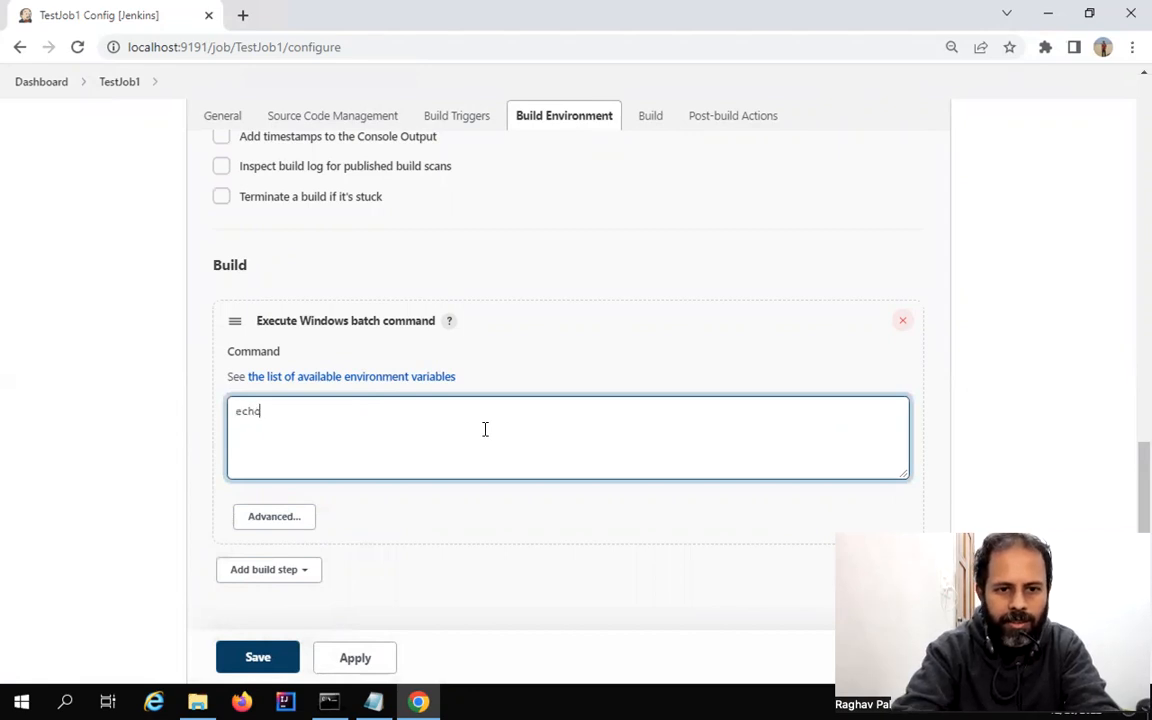
text( Hell)
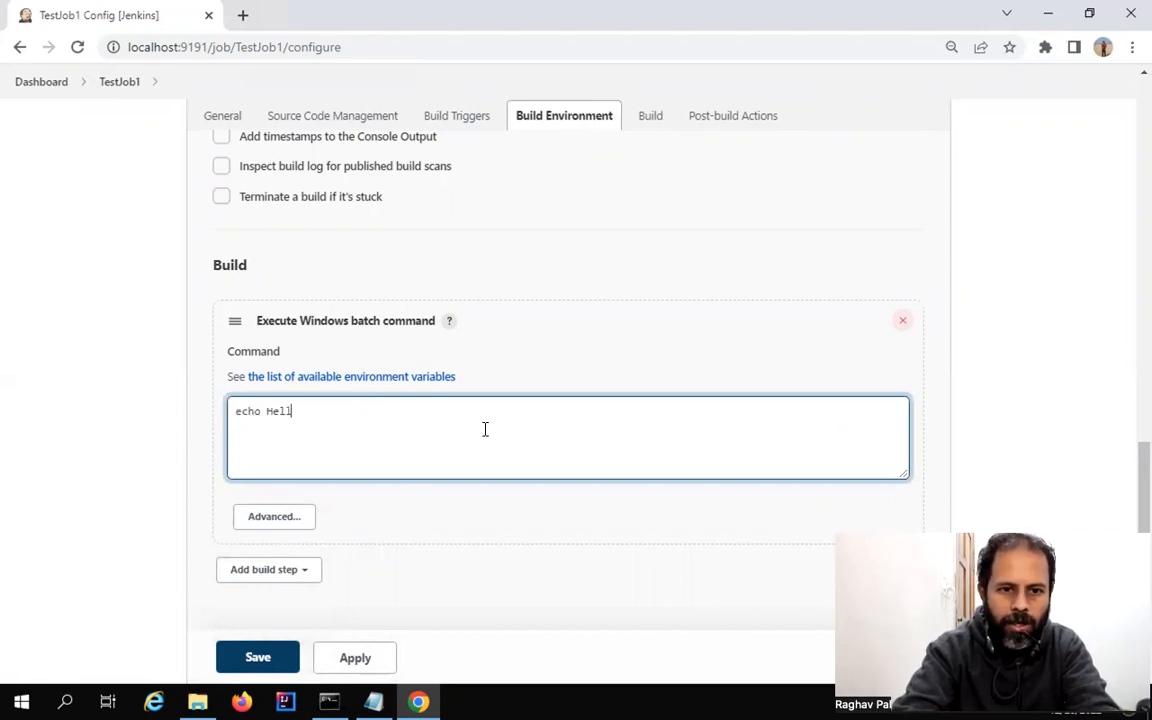
text(o World)
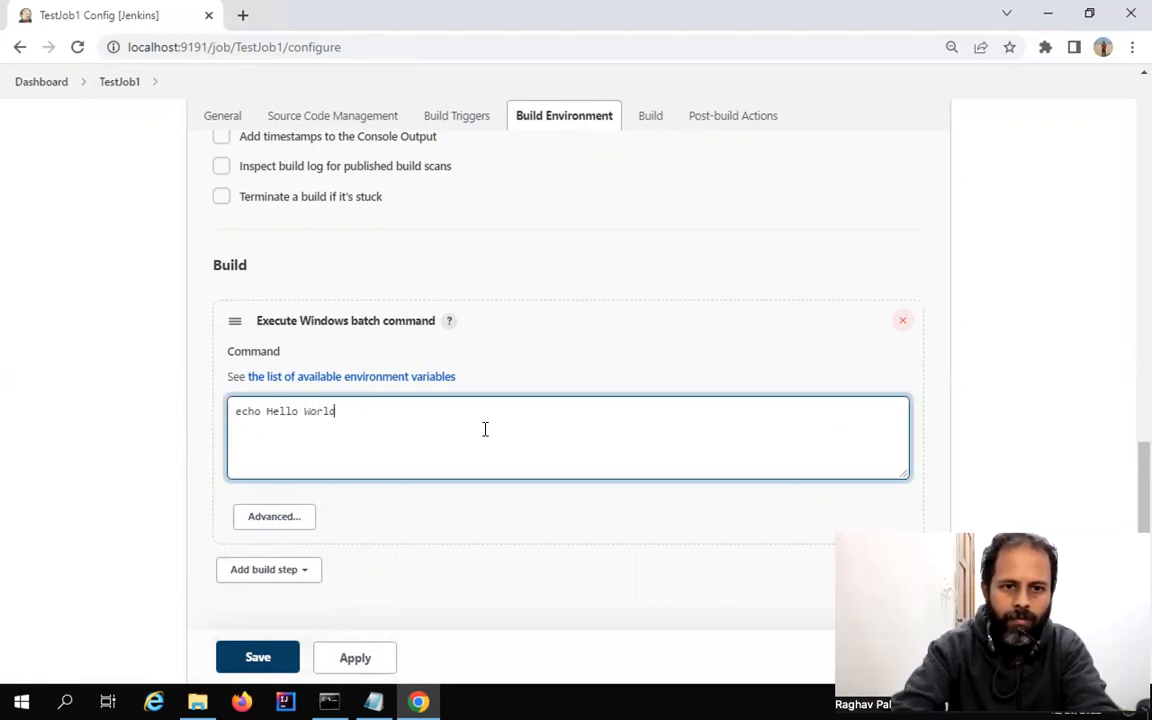
text(...)
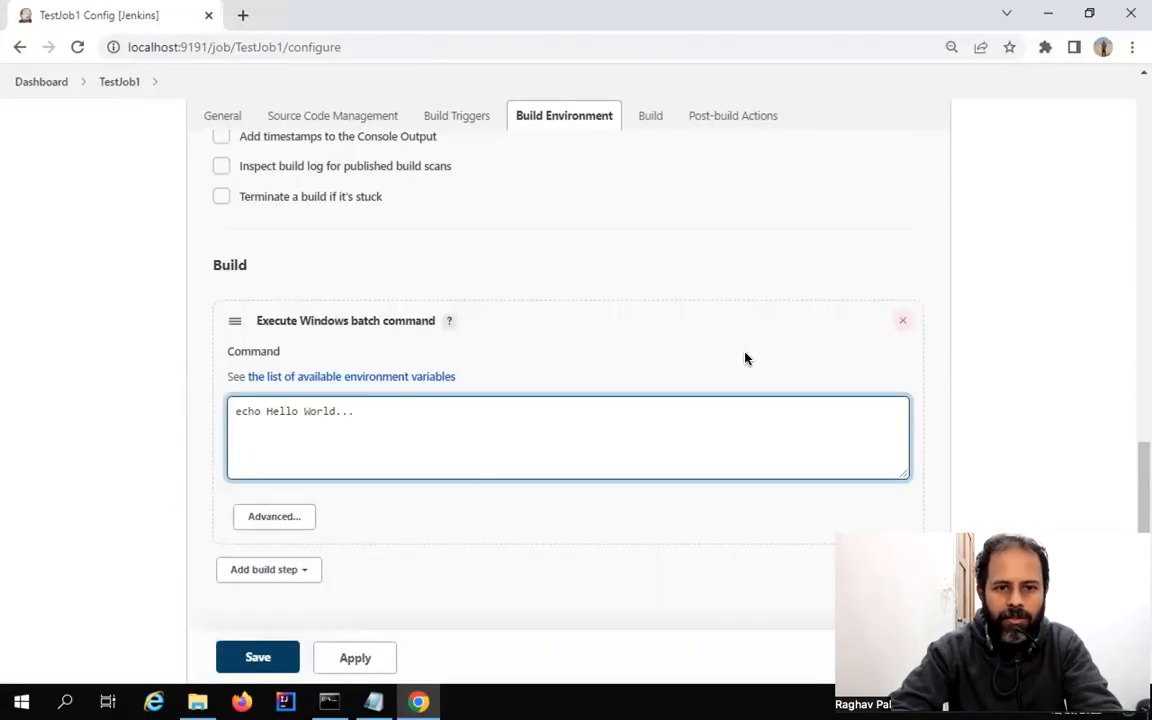
Expand the batch command step's advanced options, then apply and save the TestJob1 configuration
click(296, 518)
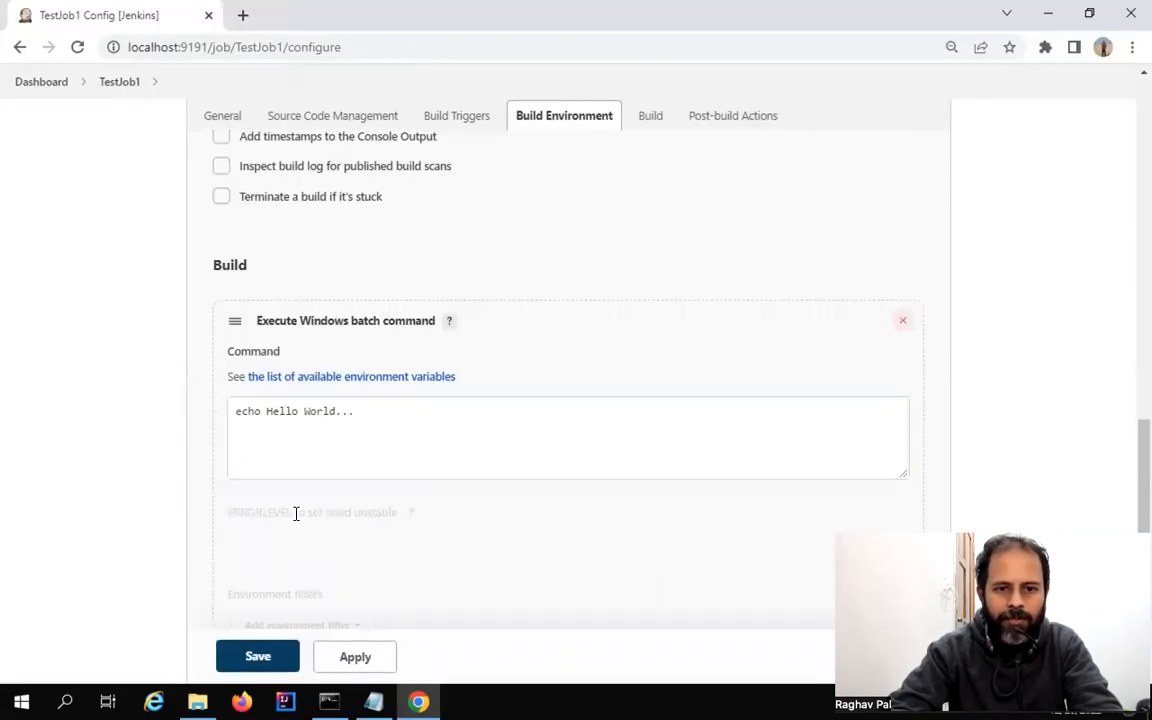
scroll(376, 560, down, 2)
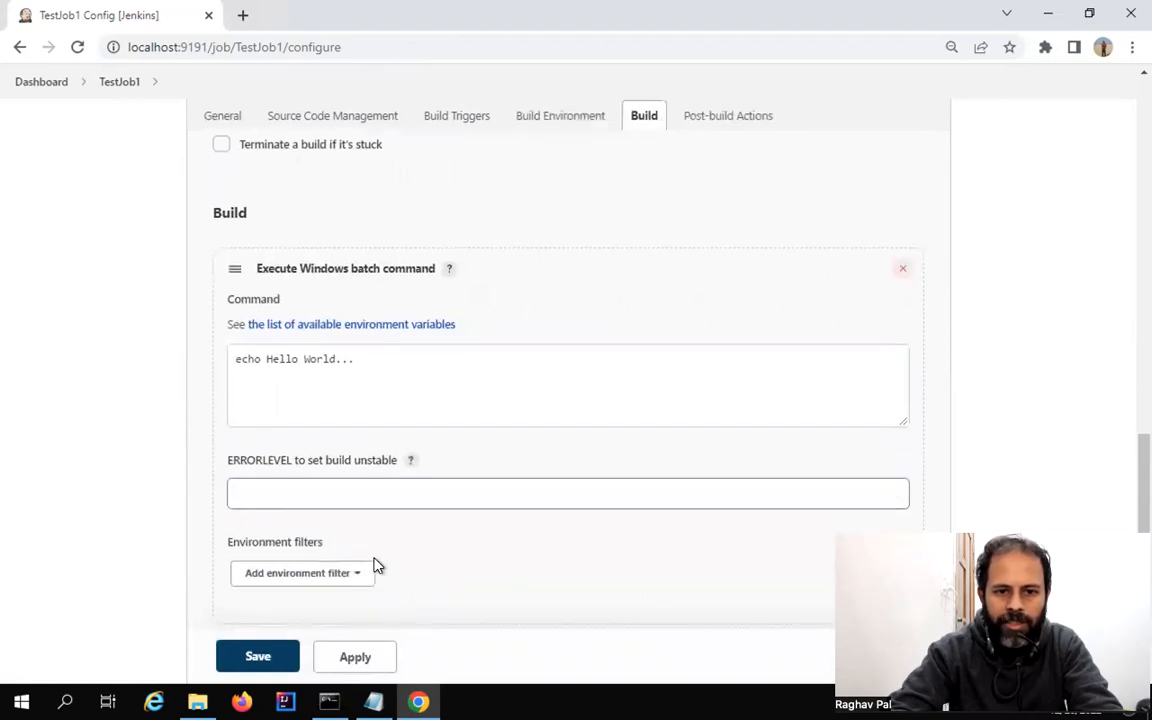
scroll(376, 565, down, 1)
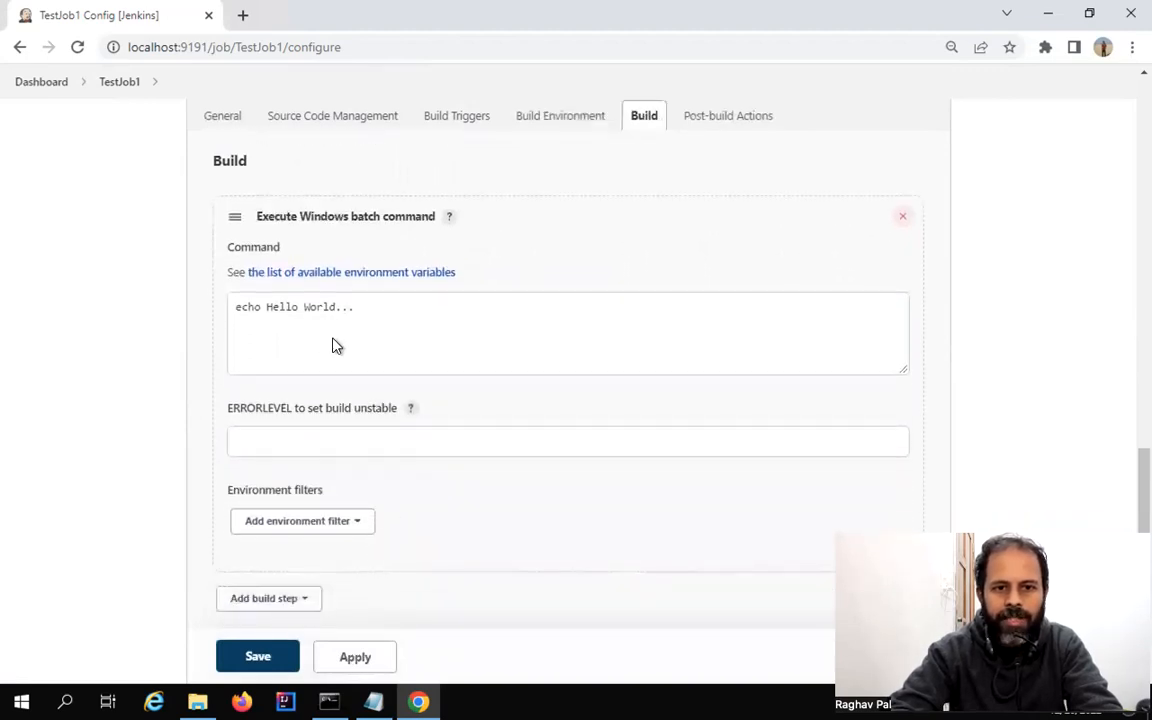
click(355, 657)
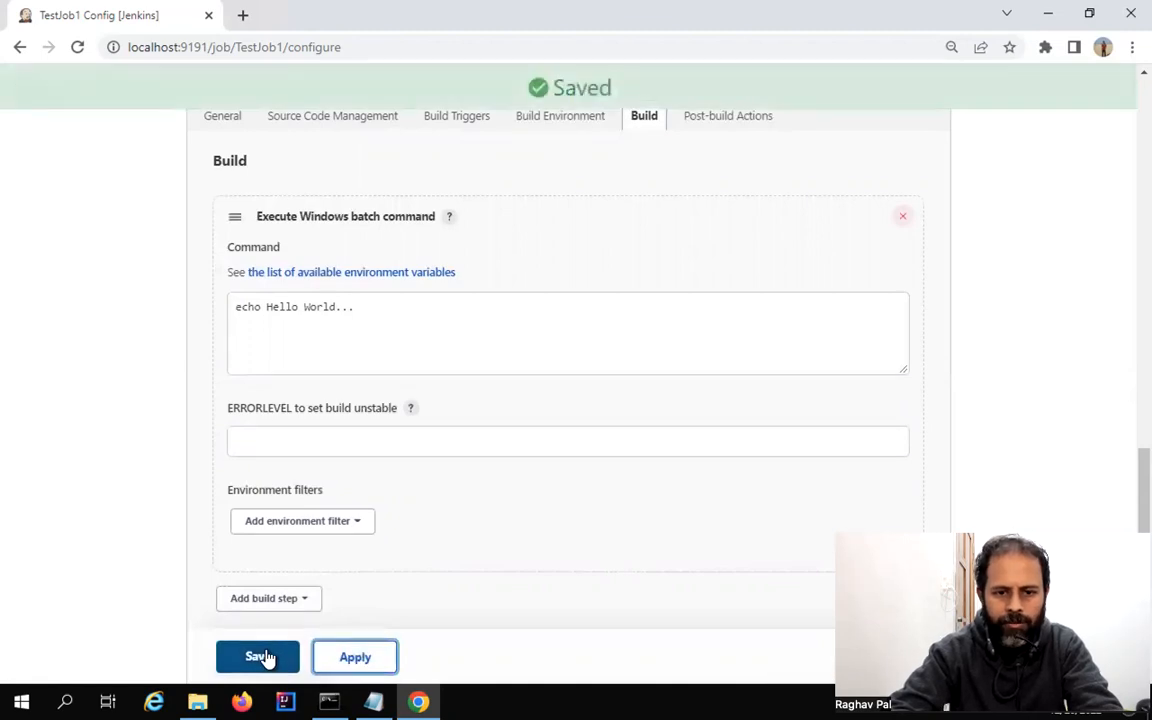
click(260, 657)
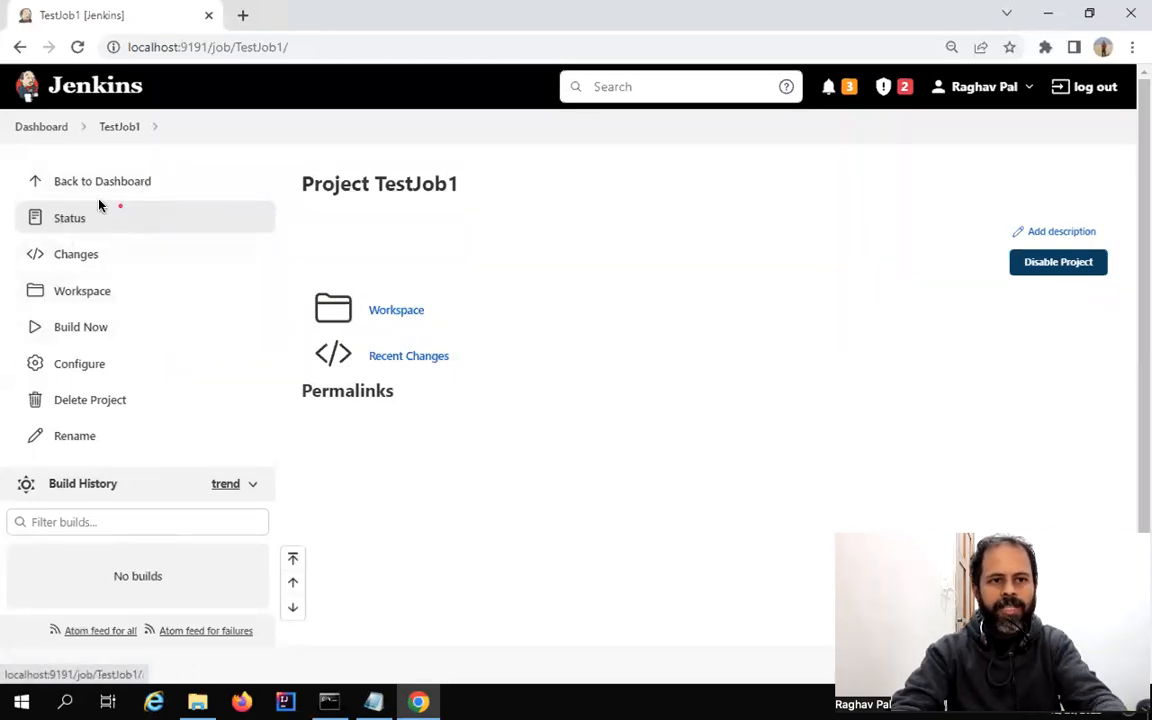
Open the Jenkins dashboard in a separate browser tab and place the TestJob1 tab after it
mouse_move(12, 200)
mouse_down()
mouse_move(131, 234)
mouse_move(162, 337)
mouse_move(163, 401)
mouse_up()
drag(158, 437, 158, 446)
key(Escape)
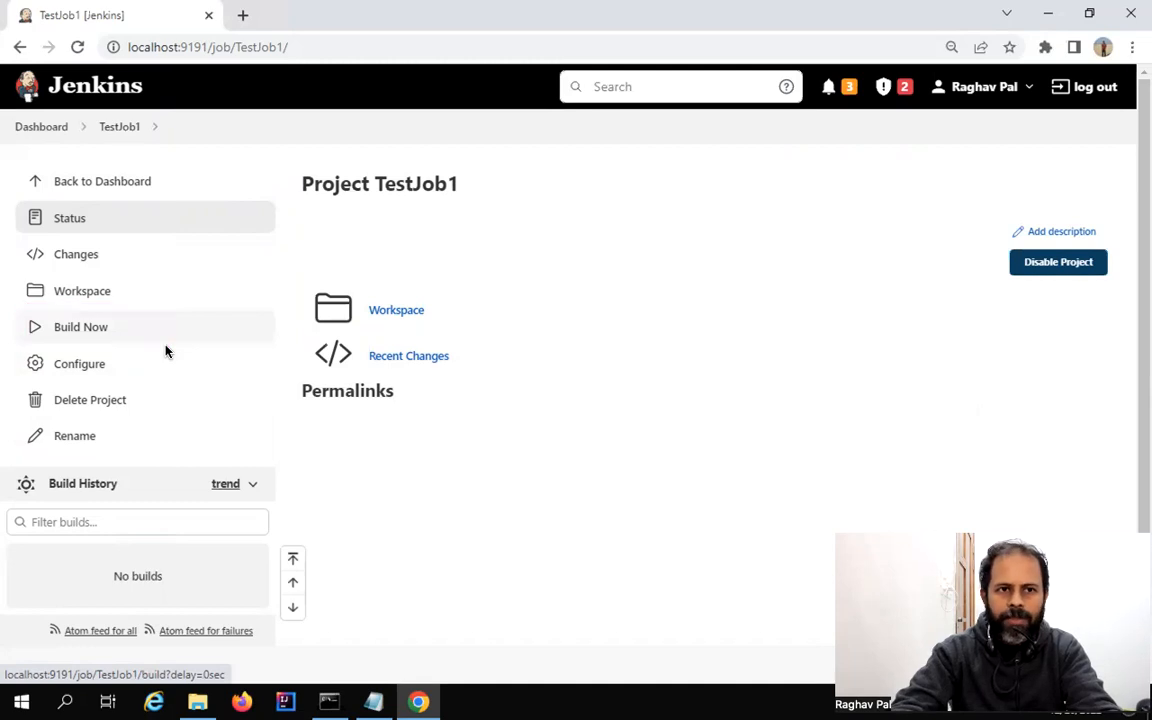
middle_click(48, 130)
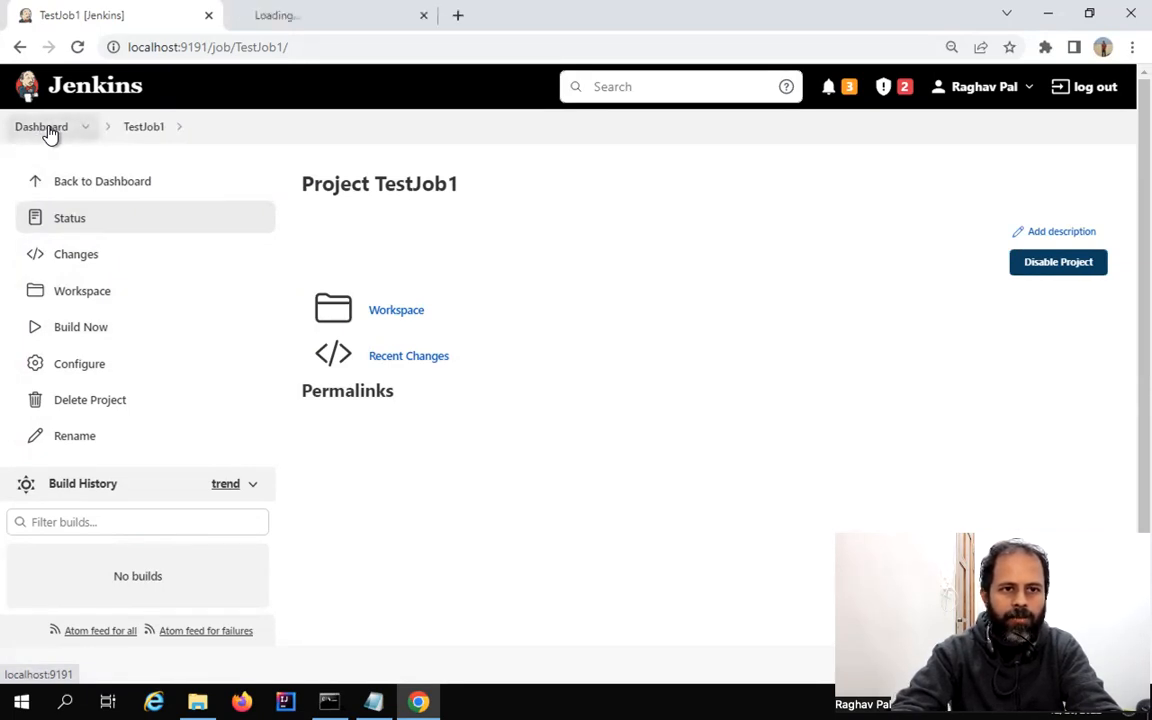
click(336, 15)
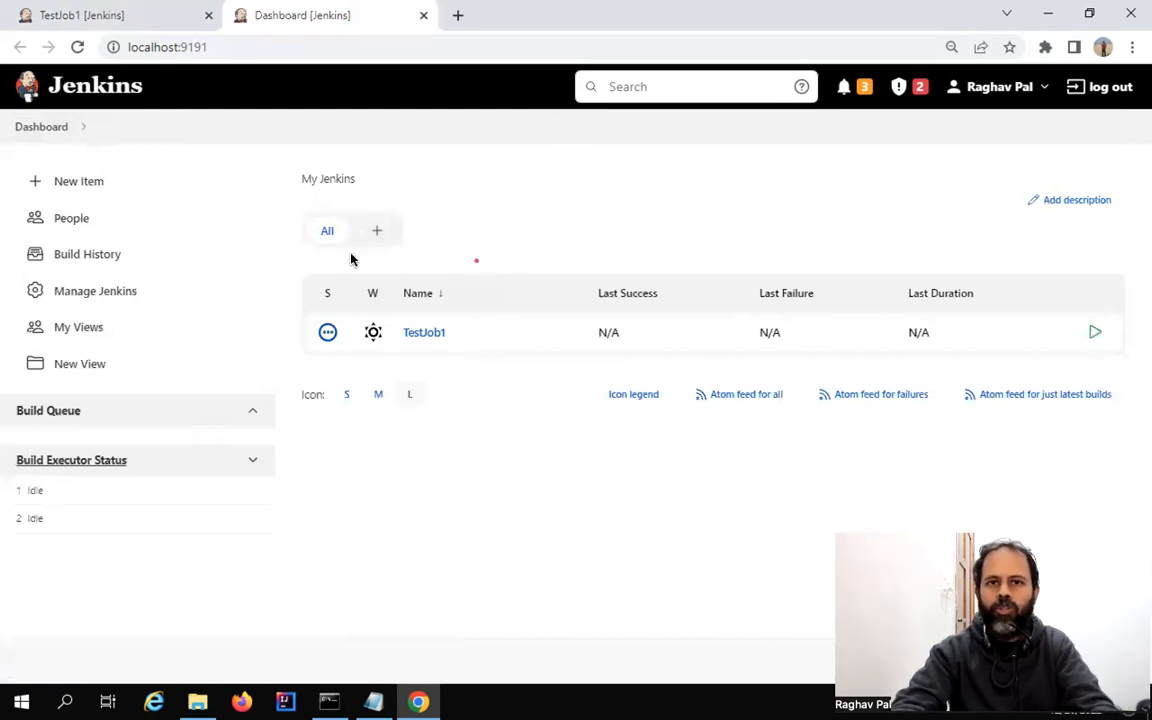
mouse_move(292, 295)
mouse_down()
mouse_move(1024, 397)
mouse_move(1106, 388)
mouse_move(1110, 359)
mouse_up()
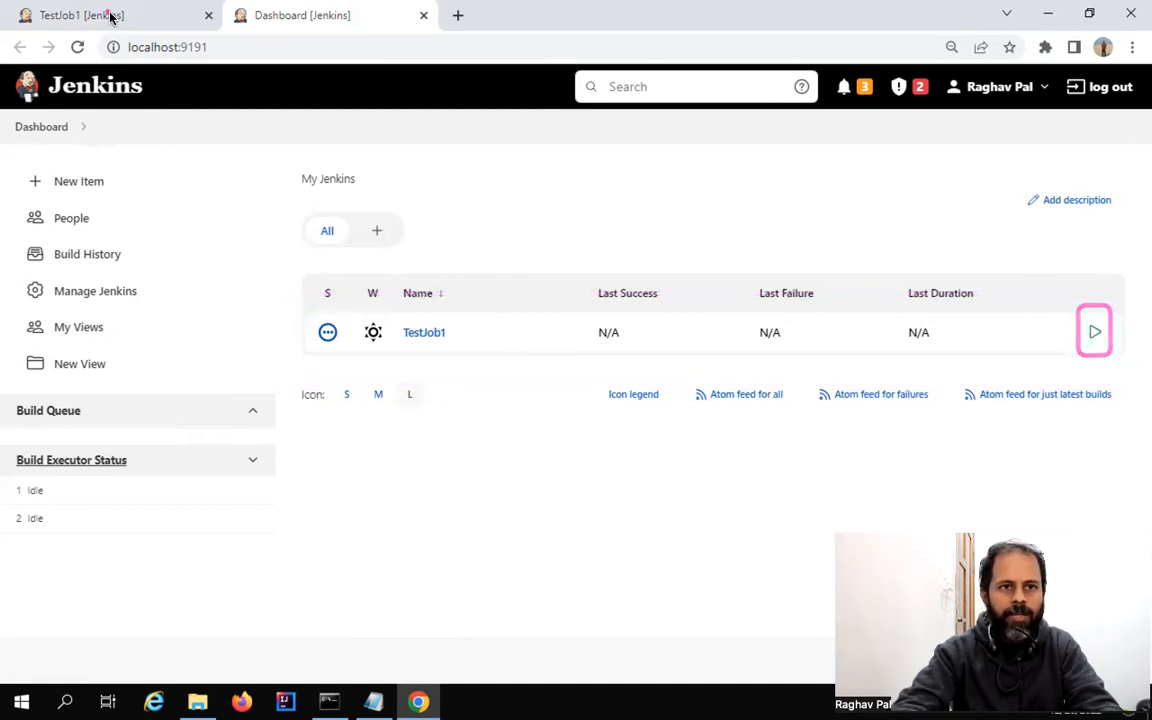
drag(108, 14, 311, 24)
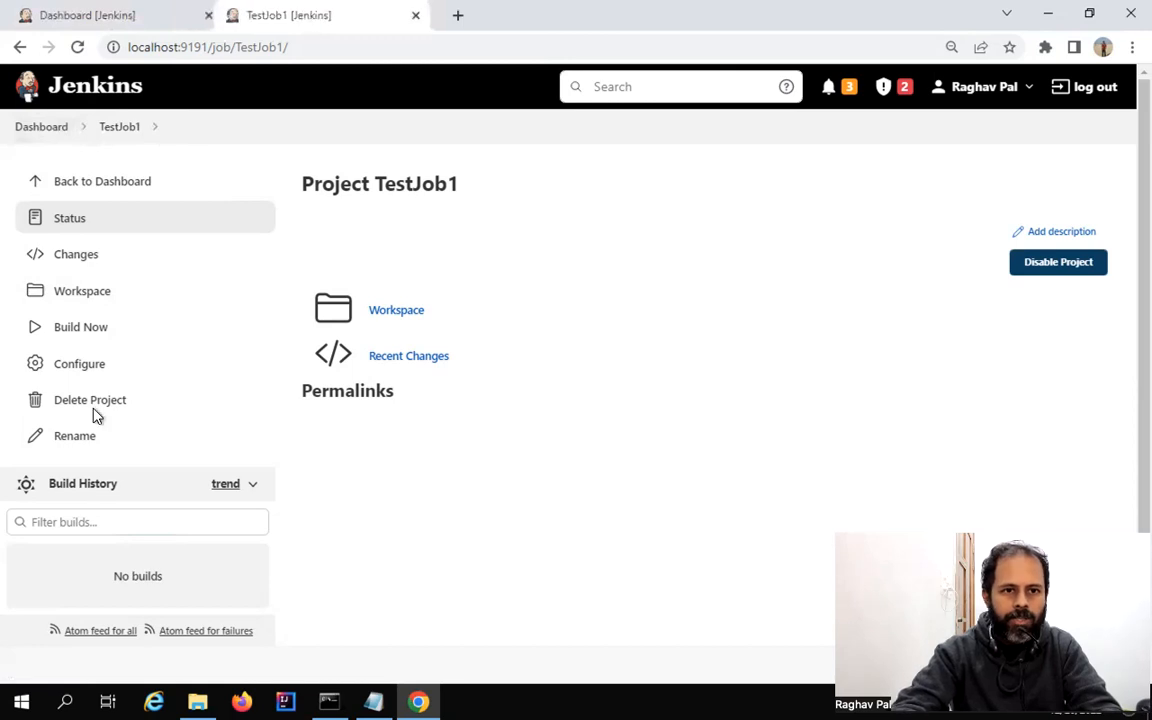
Run a build of TestJob1 from its project page and check its entry in the build history
click(70, 333)
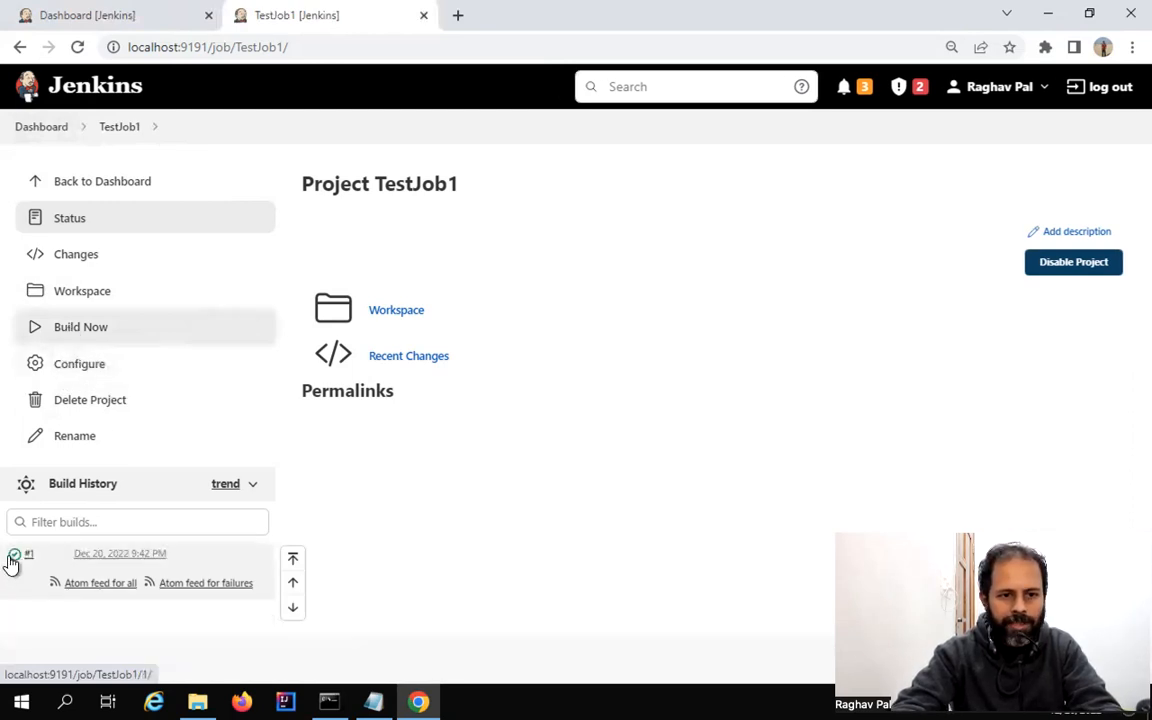
drag(3, 536, 236, 576)
key(Escape)
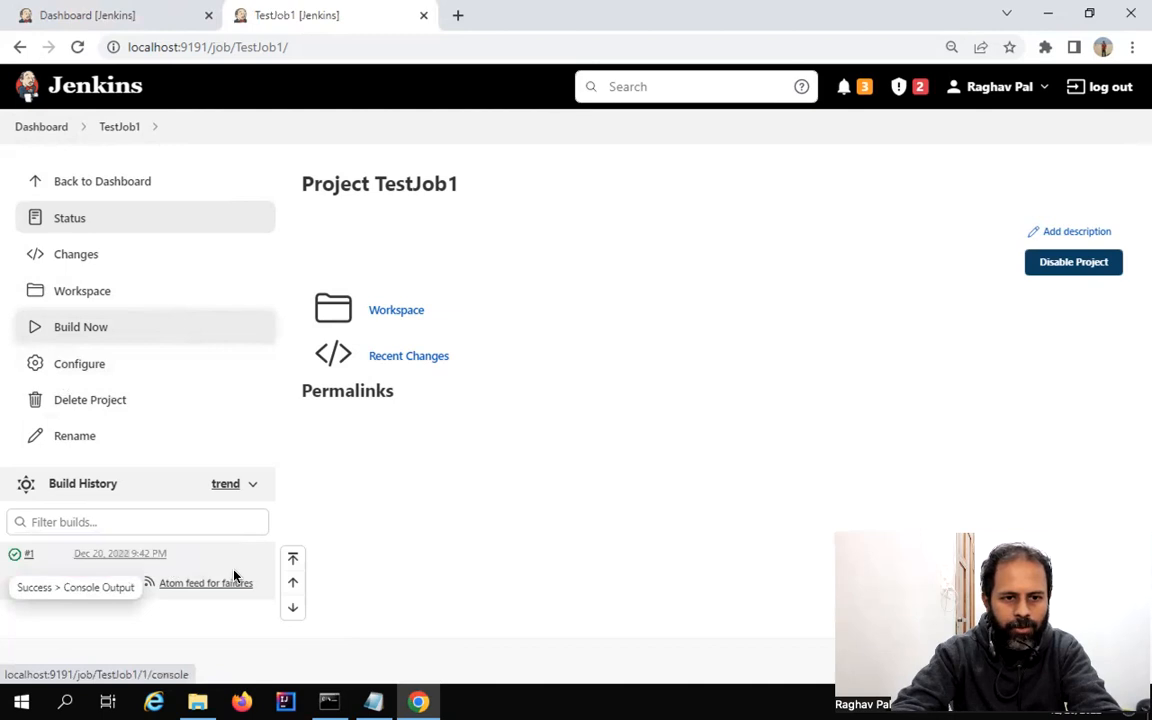
Open build #1 and examine its console output for the echo command and the finish status
click(95, 556)
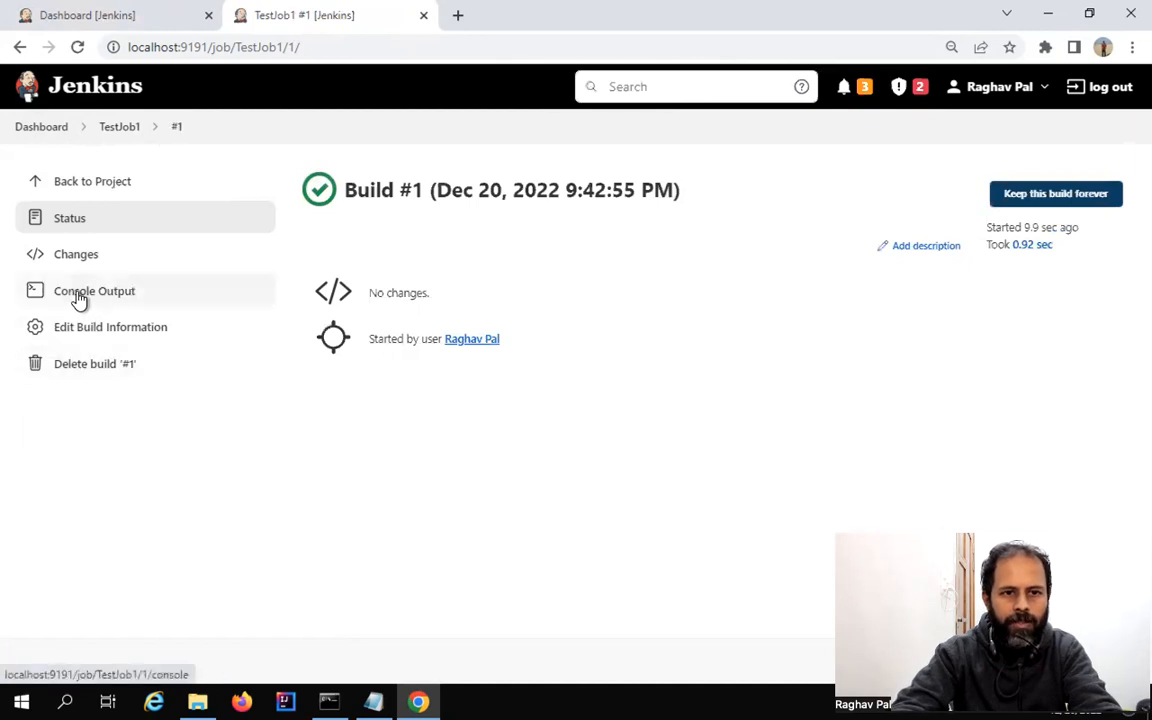
click(78, 298)
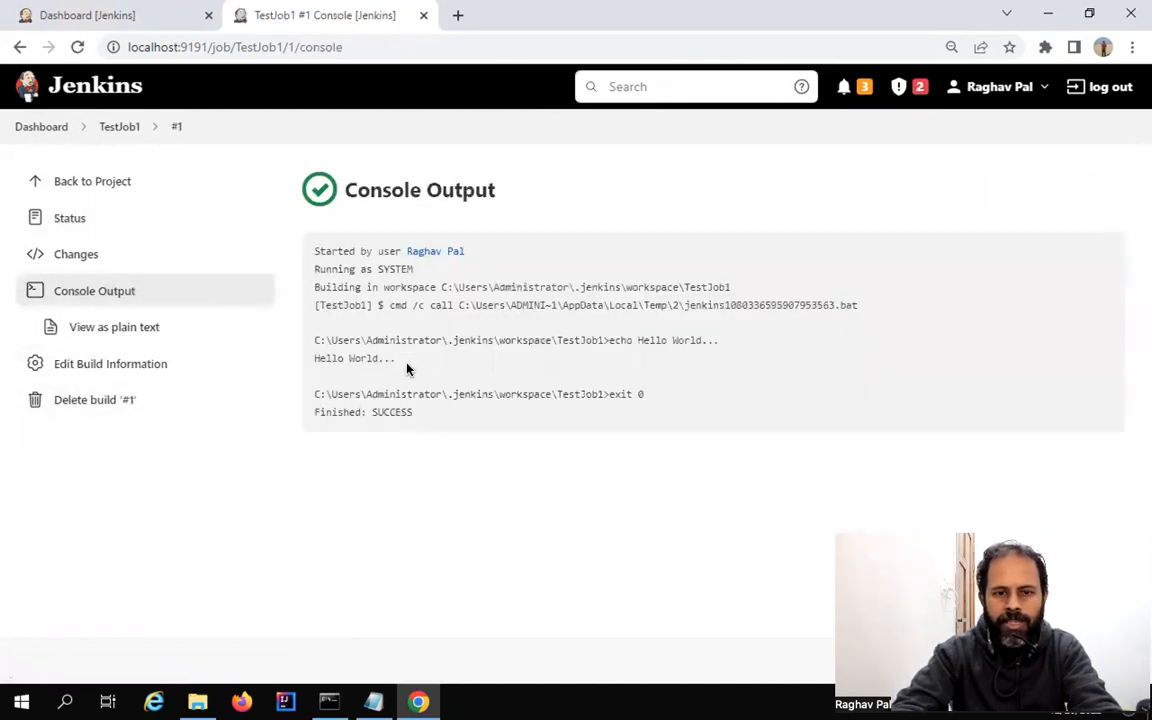
mouse_move(316, 240)
mouse_down()
mouse_move(673, 425)
mouse_move(754, 411)
mouse_up()
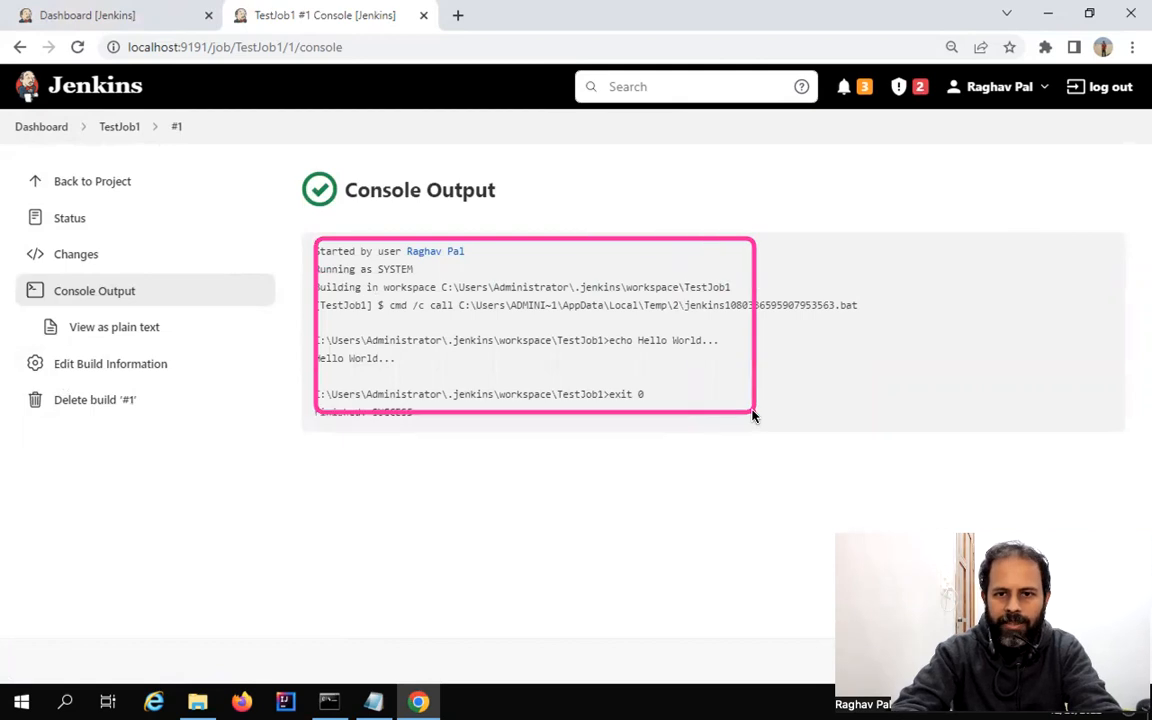
drag(309, 320, 726, 355)
drag(303, 345, 416, 377)
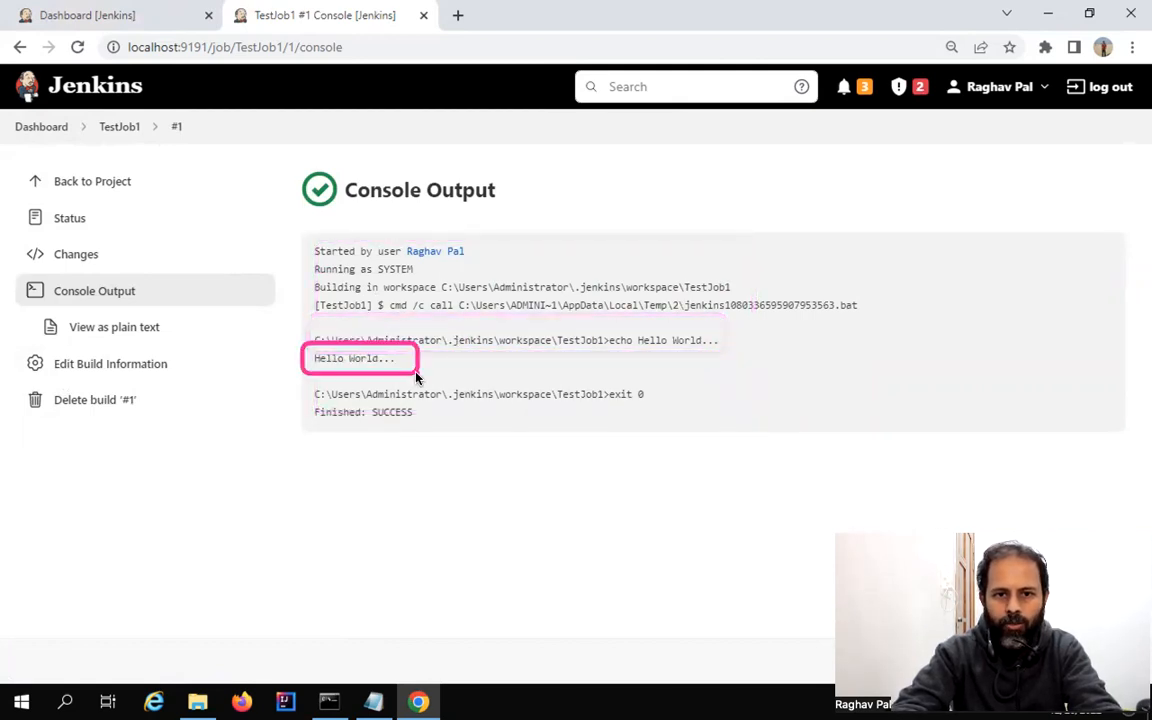
drag(302, 393, 438, 423)
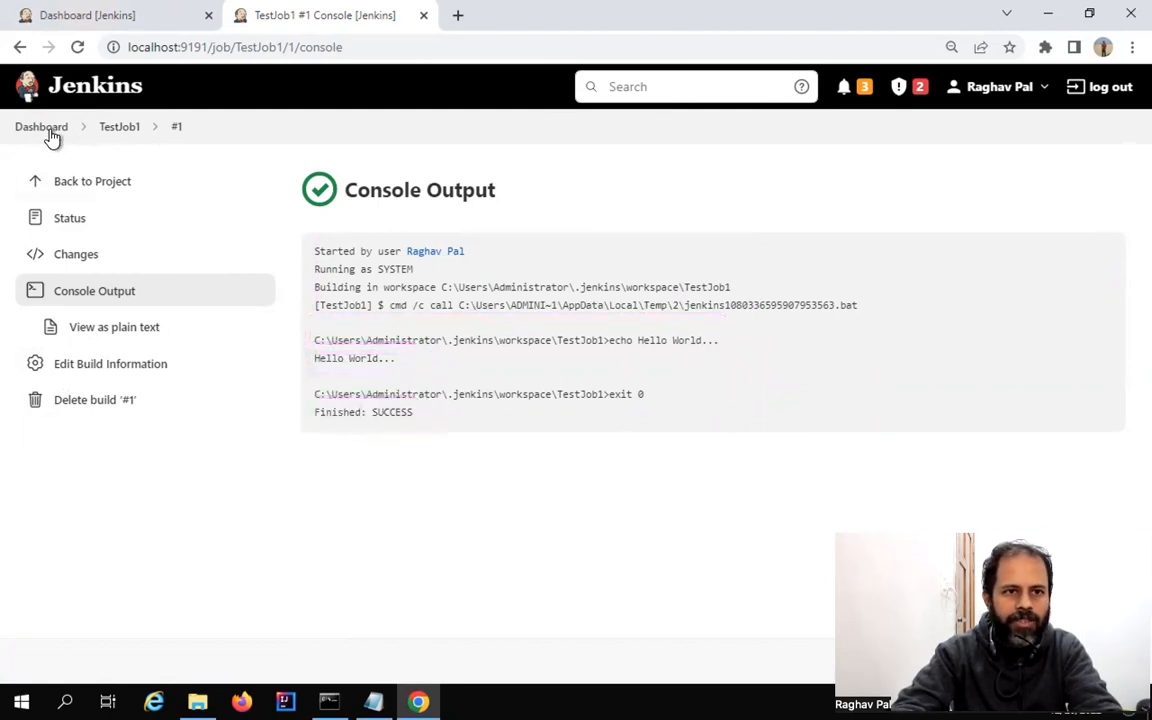
Return to the TestJob1 project page and run the job a second time
click(121, 132)
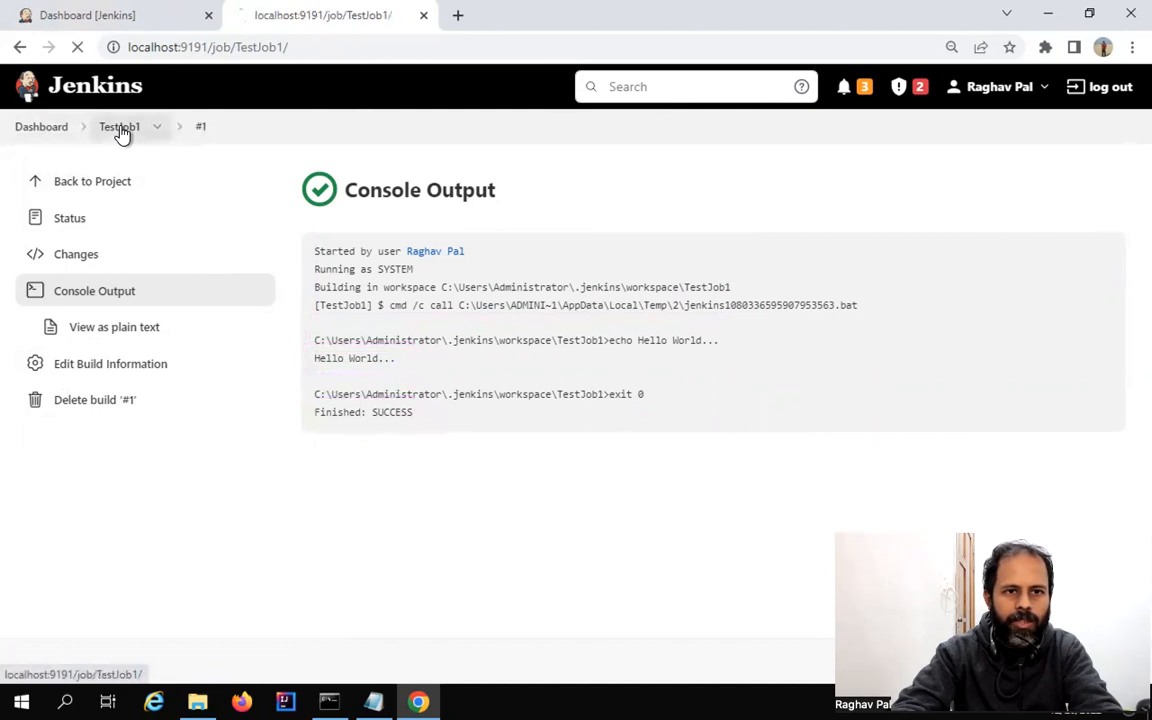
mouse_move(21, 563)
mouse_down()
mouse_move(85, 560)
mouse_move(10, 548)
mouse_up()
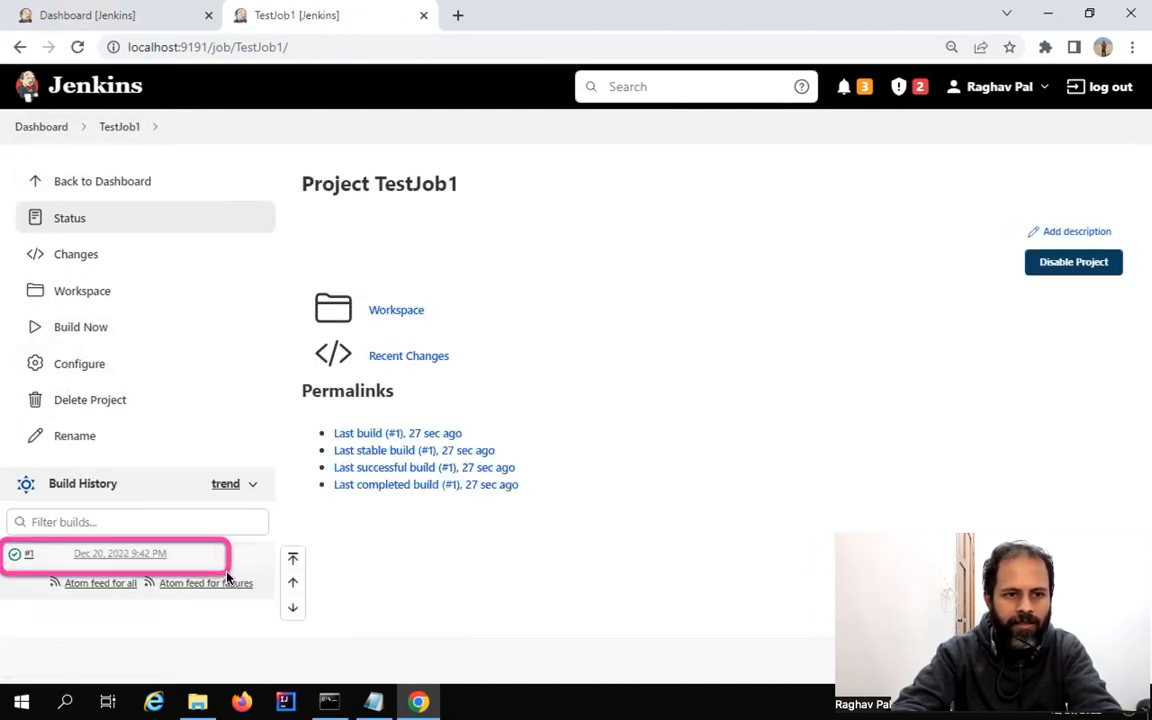
click(88, 333)
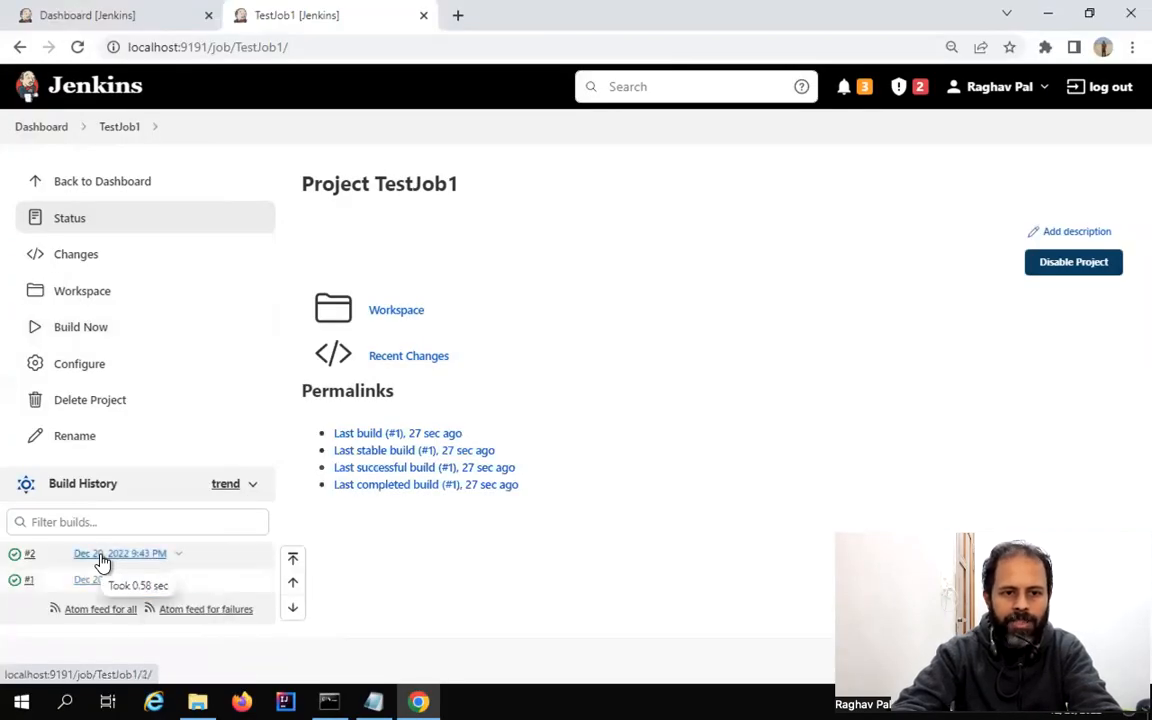
View the console output of build #2, then go back to the TestJob1 project page
click(103, 560)
click(82, 300)
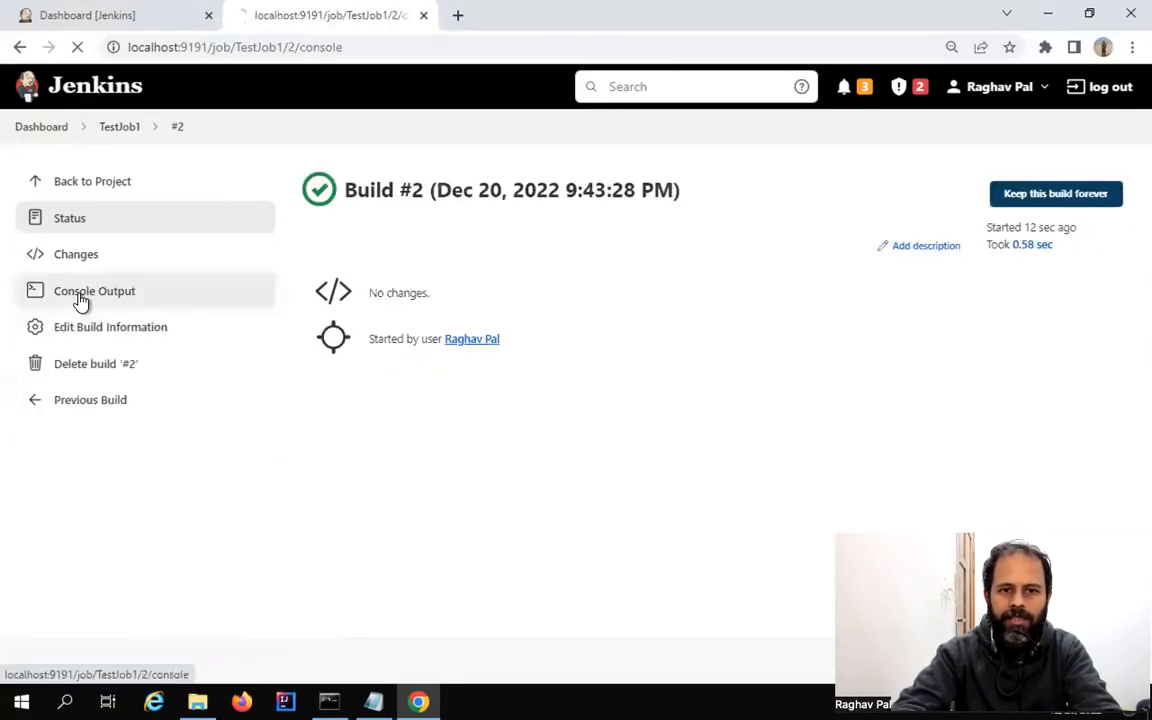
click(86, 184)
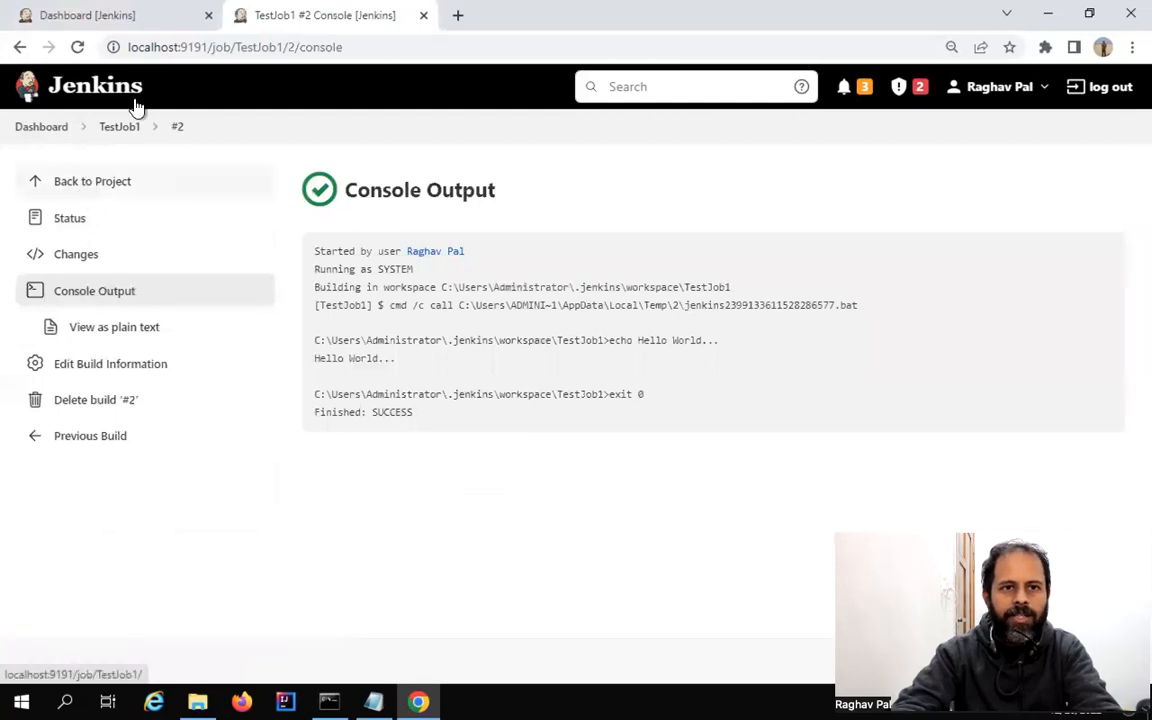
Refresh the Jenkins dashboard to check TestJob1's latest build status, and start another build of it from the job list
click(122, 16)
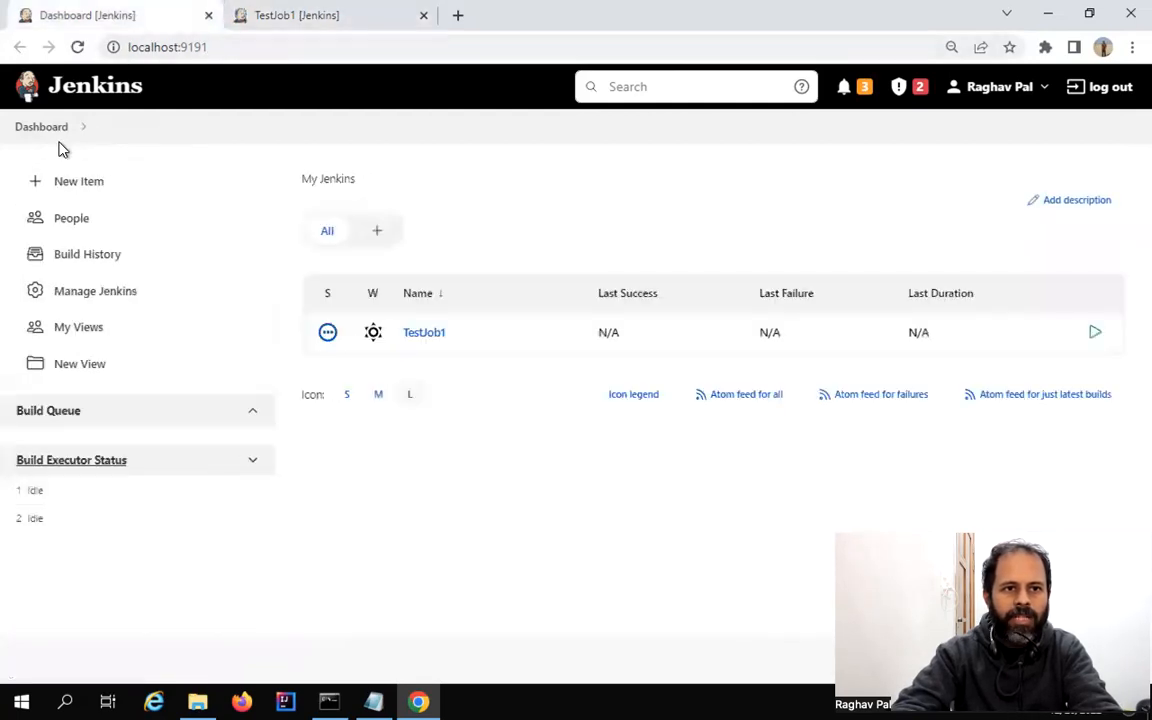
click(77, 47)
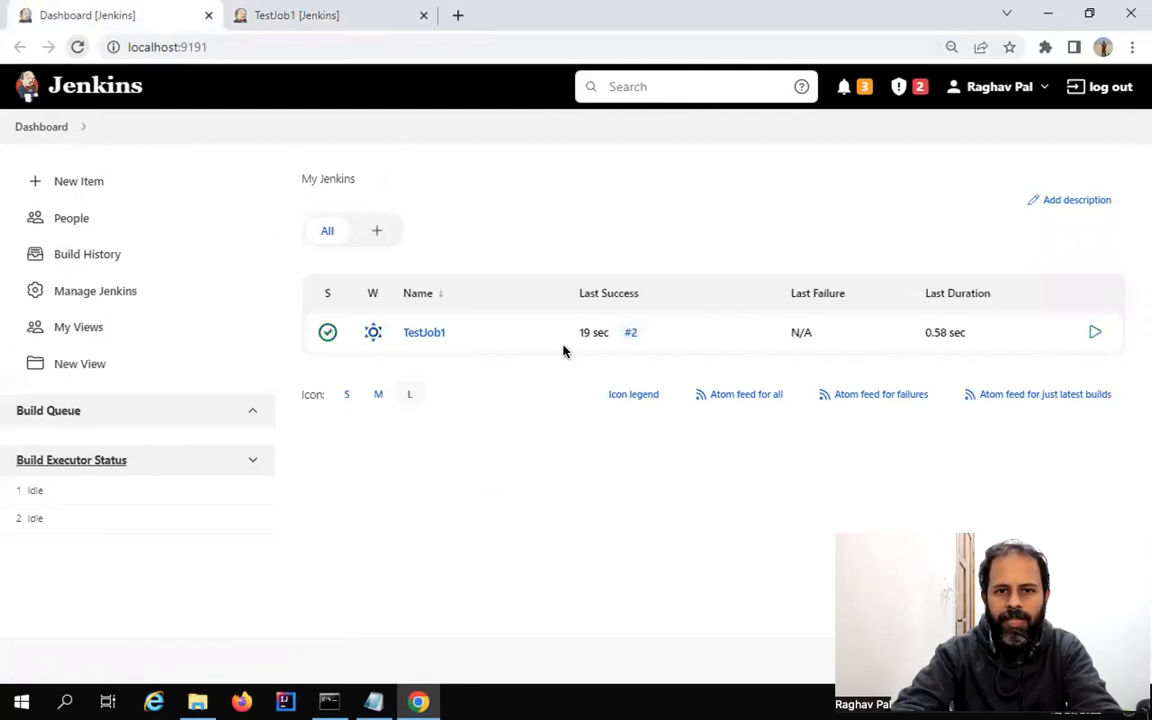
drag(617, 314, 667, 371)
drag(671, 316, 643, 323)
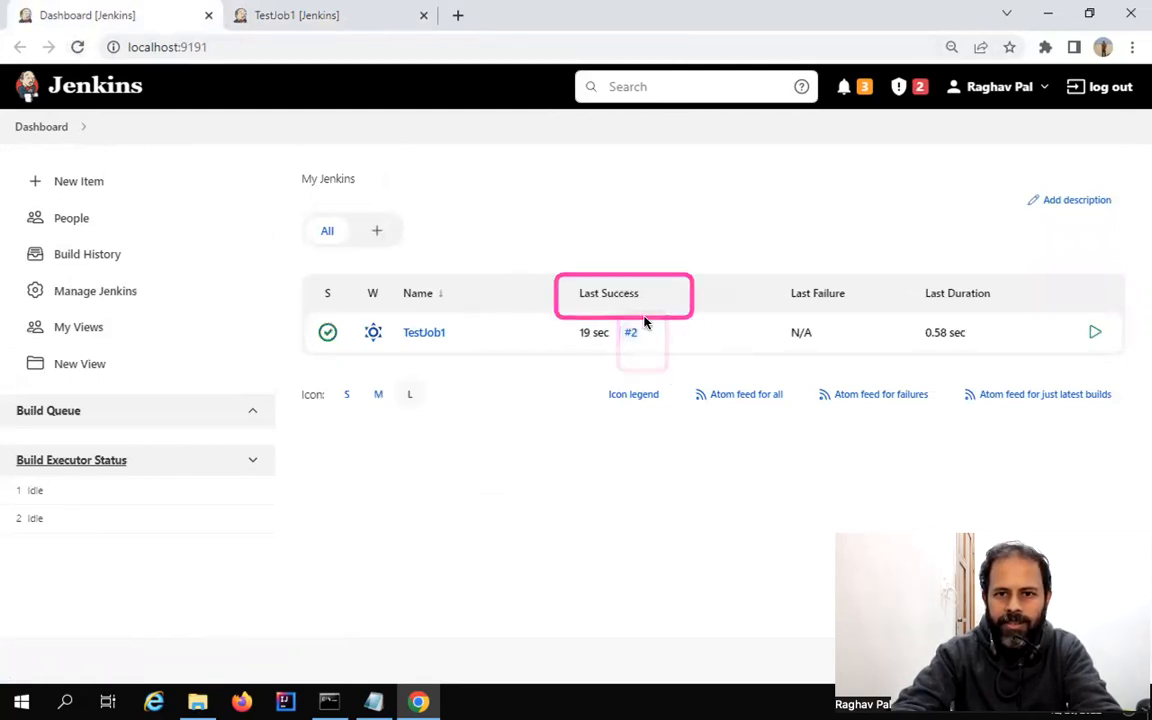
mouse_move(560, 316)
mouse_down()
mouse_move(645, 342)
mouse_move(629, 345)
mouse_up()
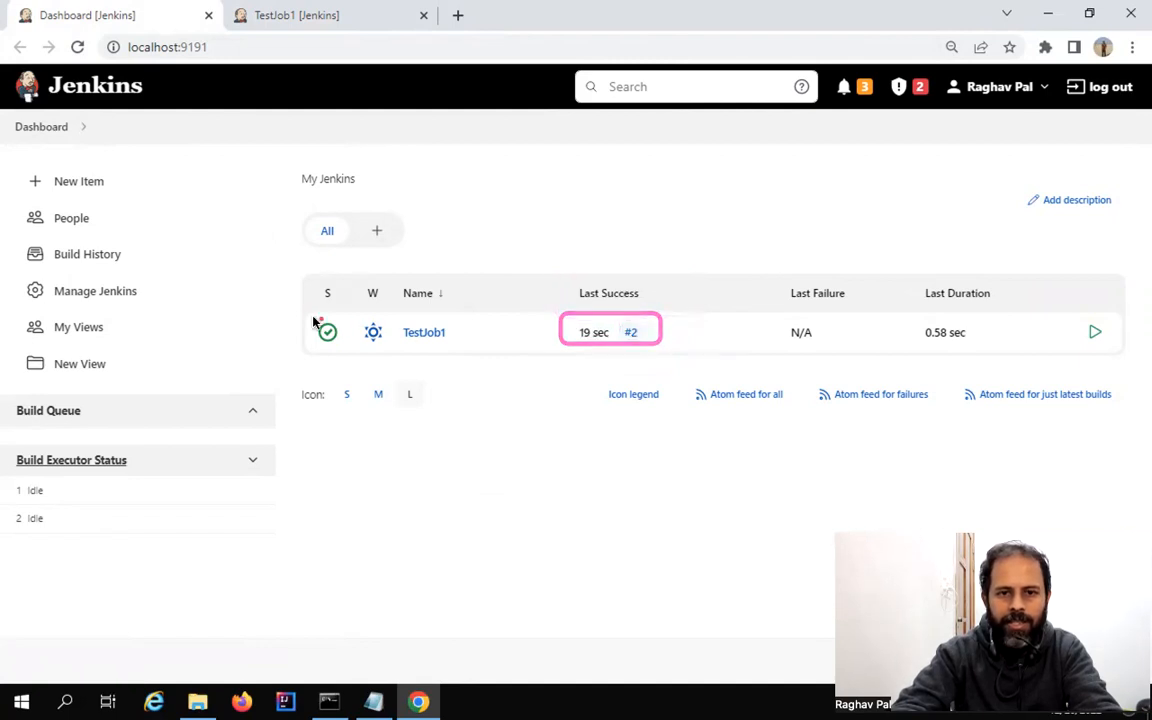
mouse_move(403, 318)
mouse_down()
mouse_move(491, 368)
mouse_move(479, 346)
mouse_up()
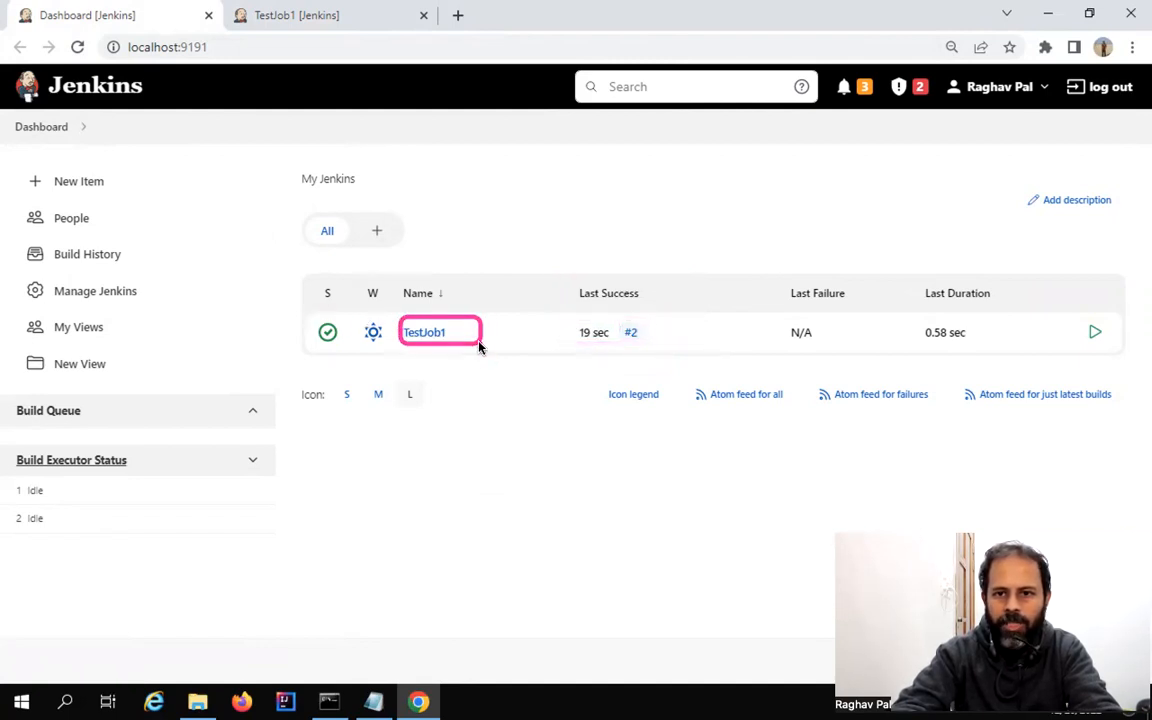
click(1095, 335)
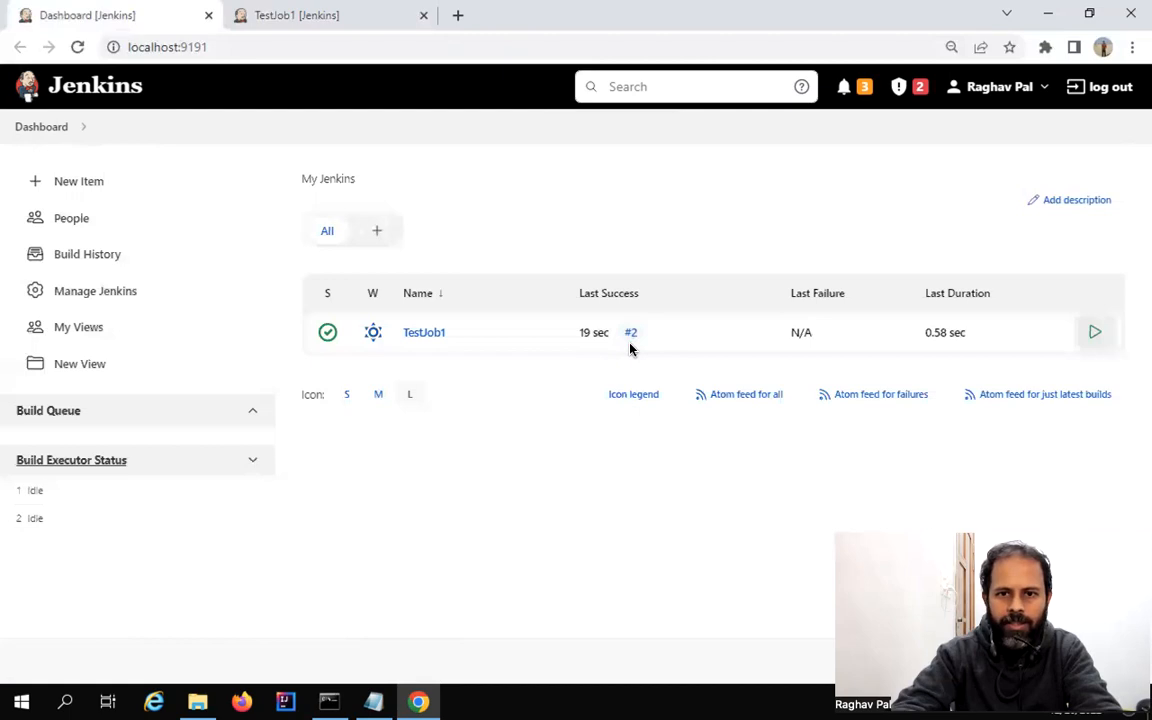
Reload the Jenkins dashboard to check TestJob1's latest build and view the actions available for the job
click(195, 48)
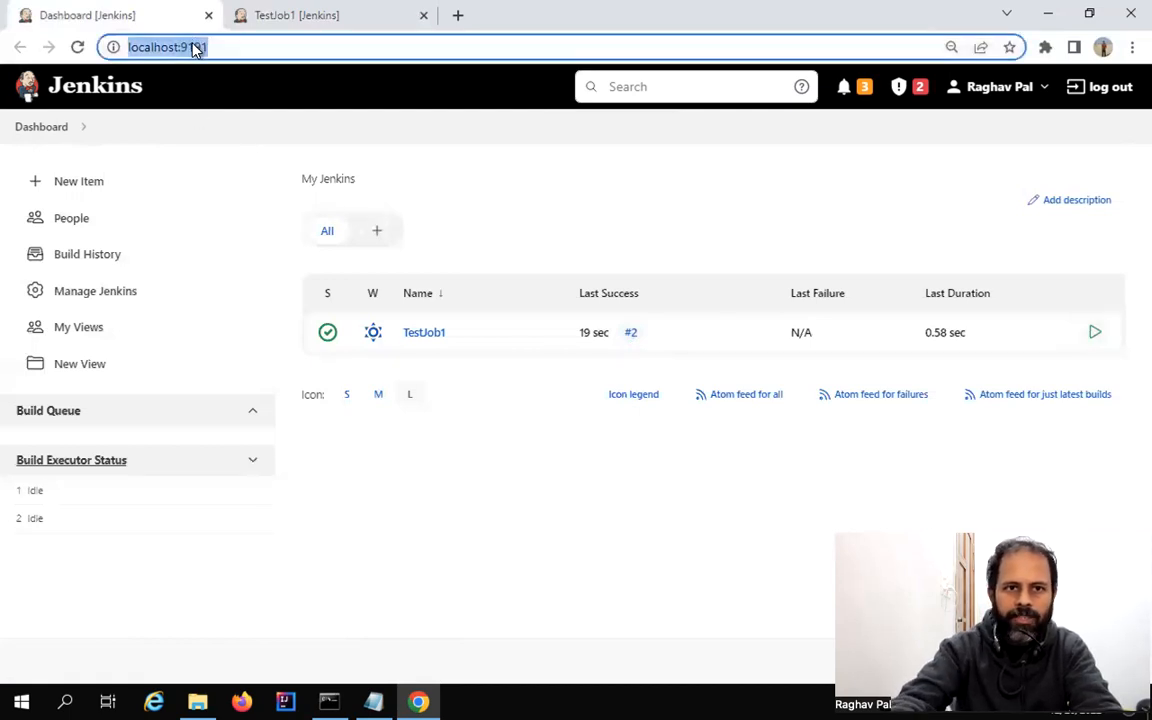
key(Return)
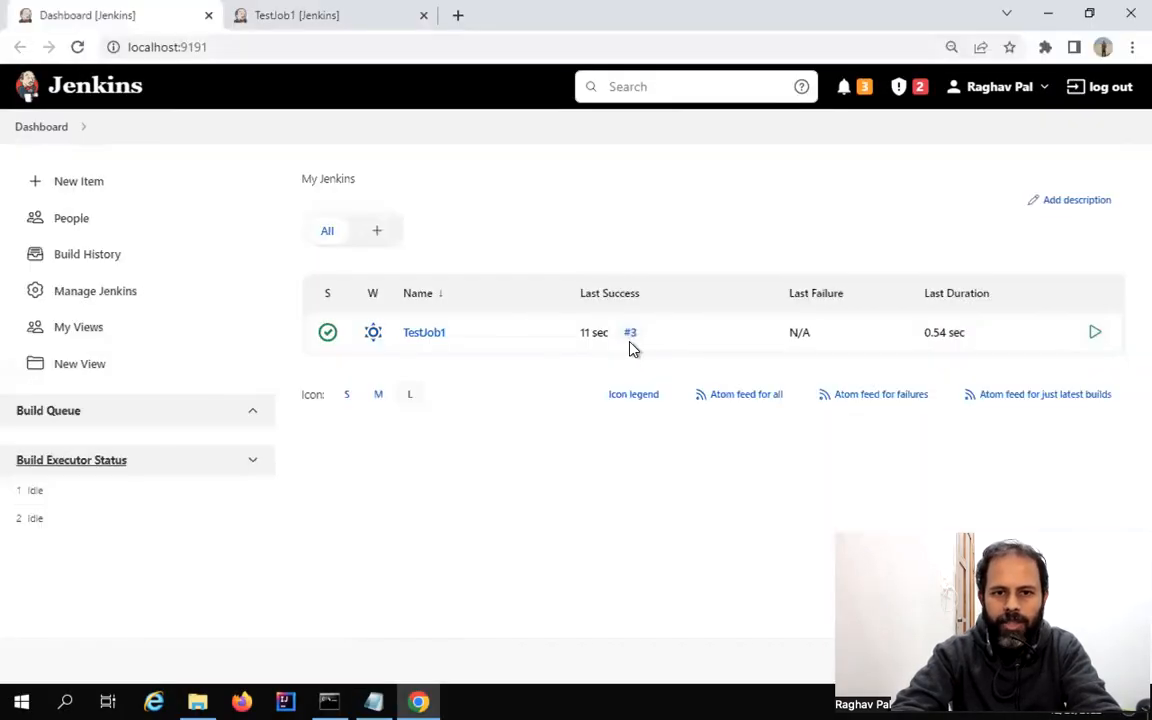
click(457, 337)
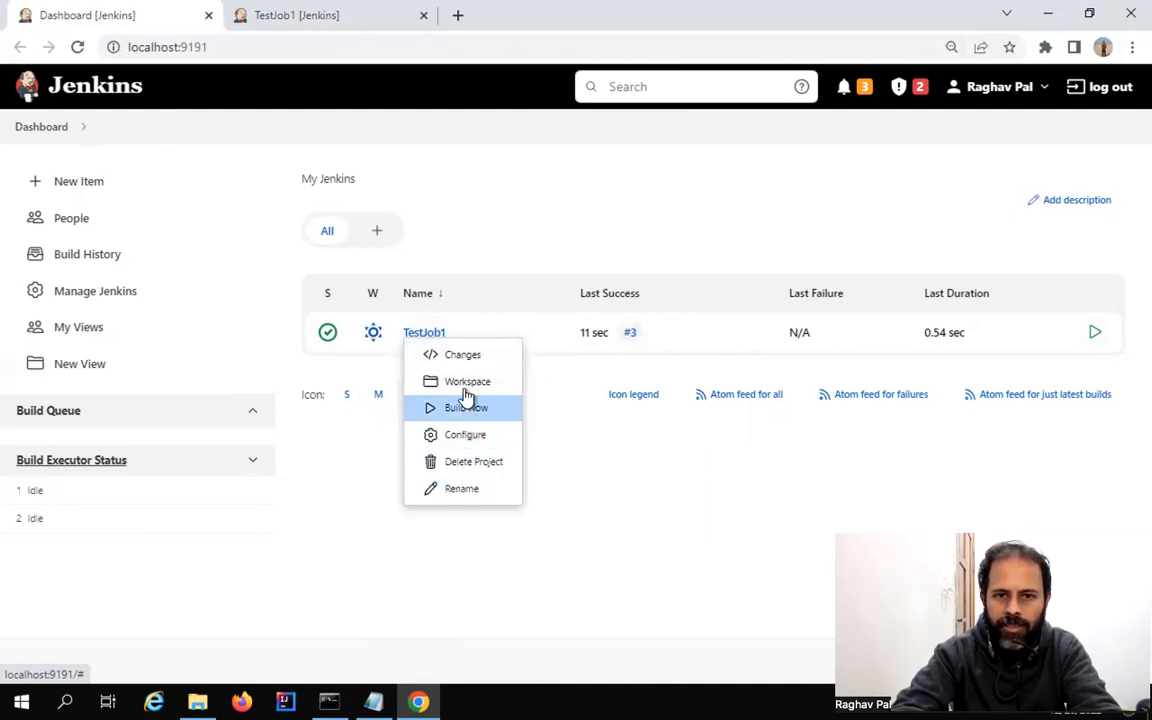
Open TestJob1's configuration and review its Windows batch command and the Source Code Management options
click(334, 17)
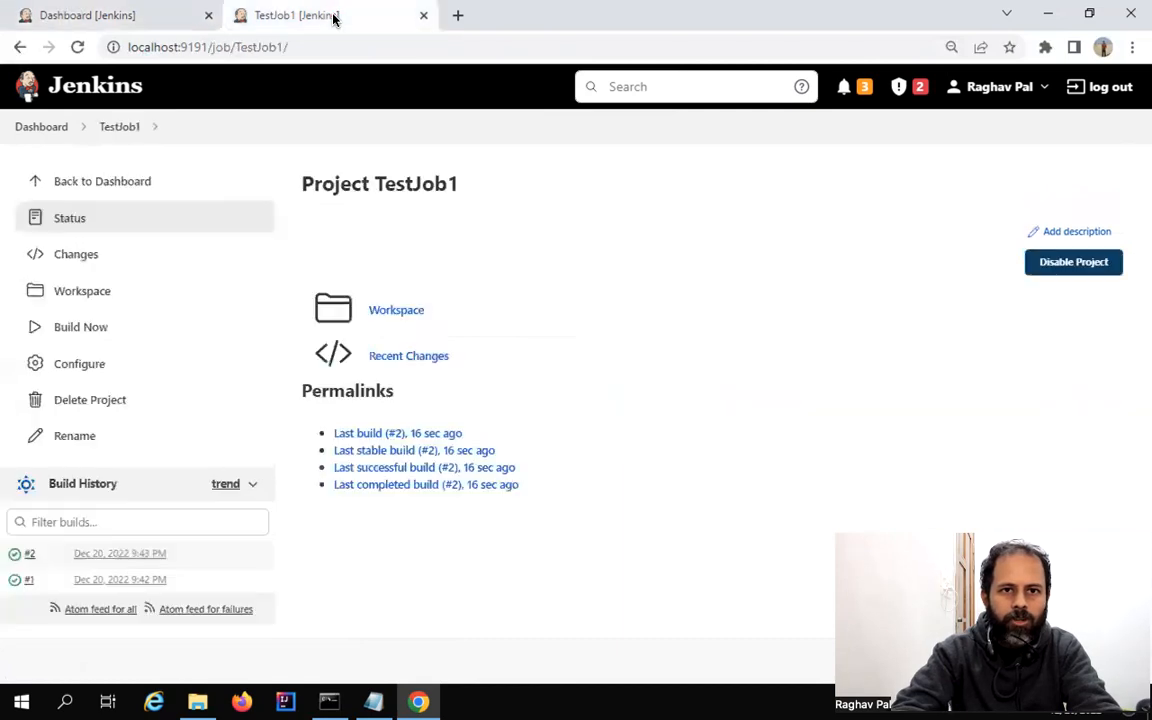
click(79, 366)
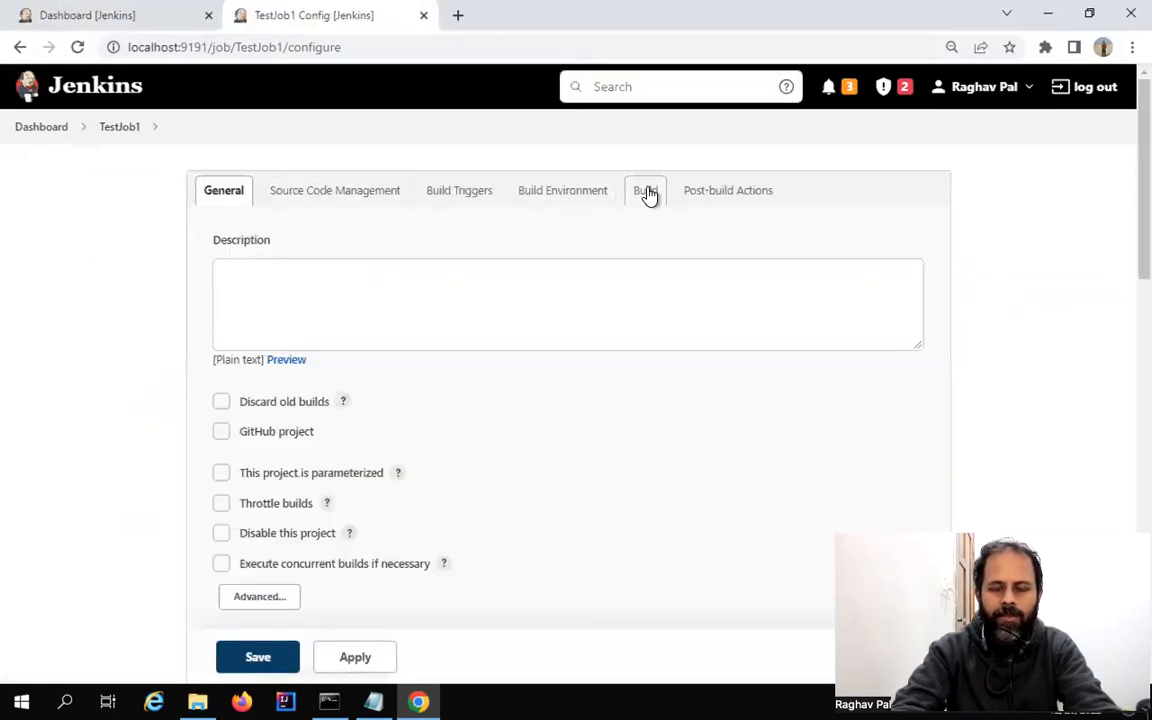
click(648, 195)
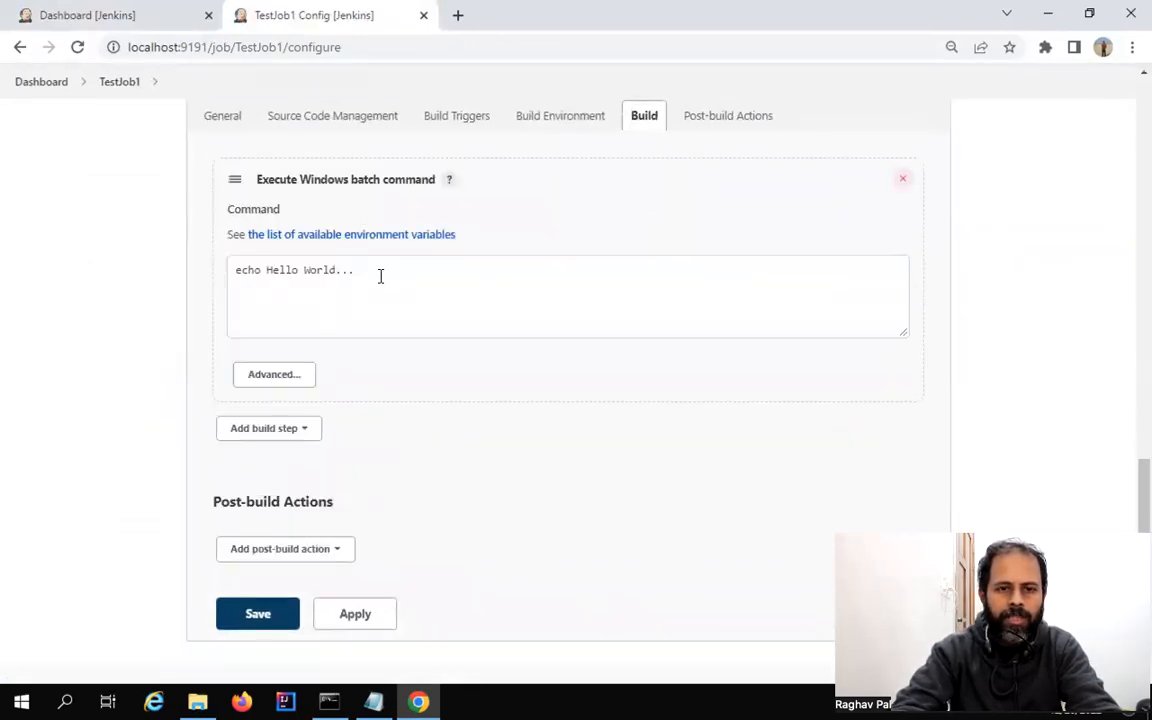
click(380, 276)
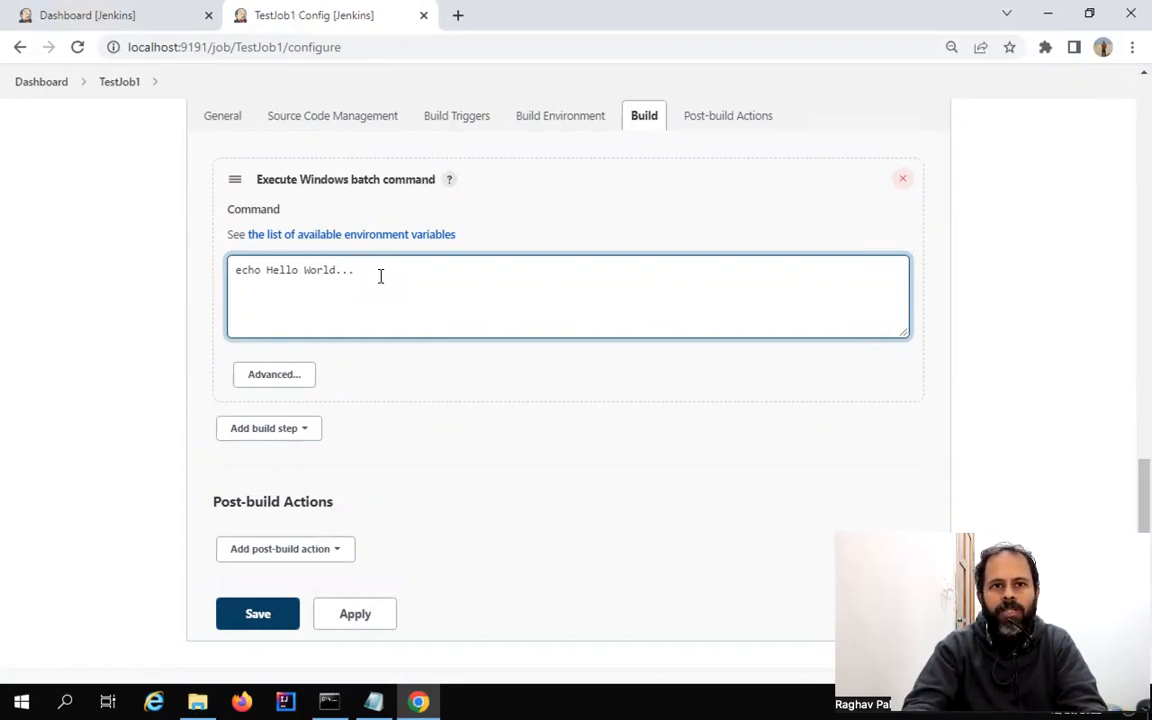
click(323, 125)
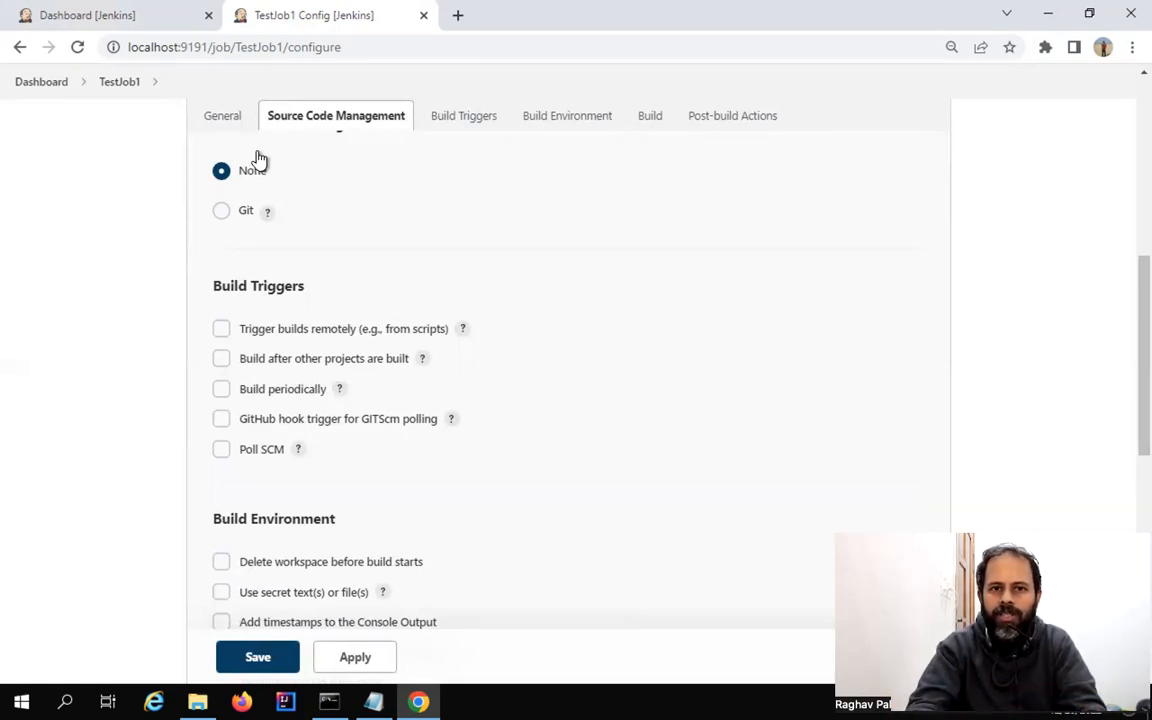
click(224, 212)
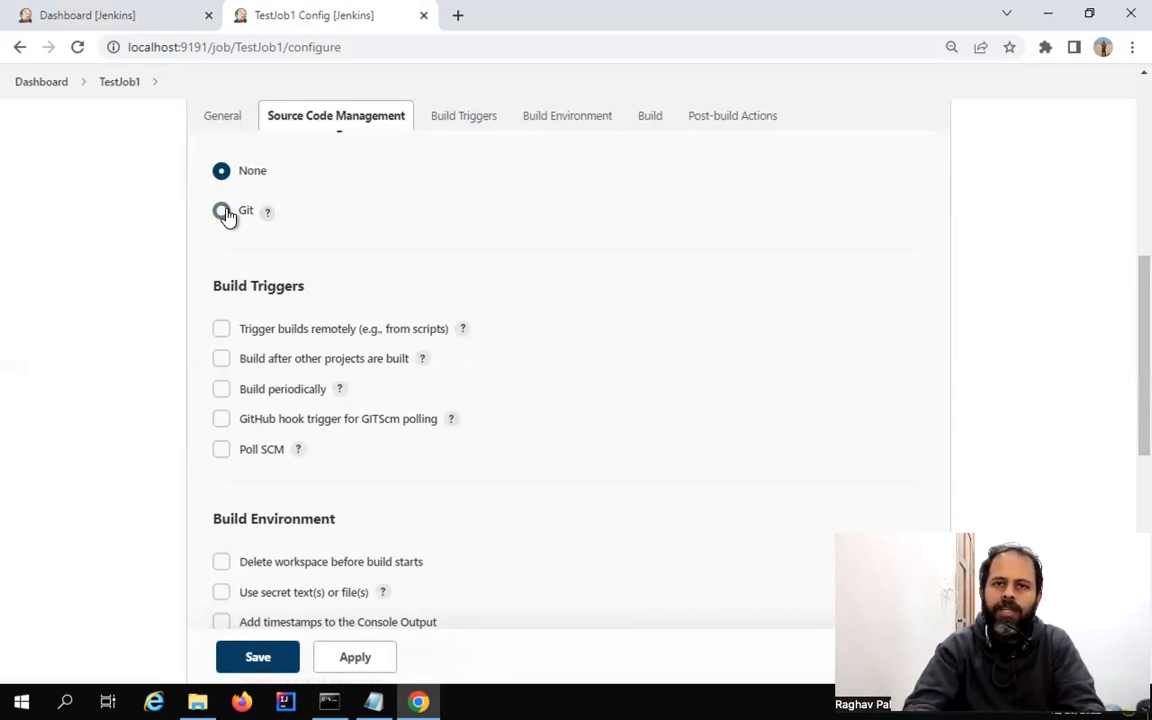
click(644, 115)
click(388, 274)
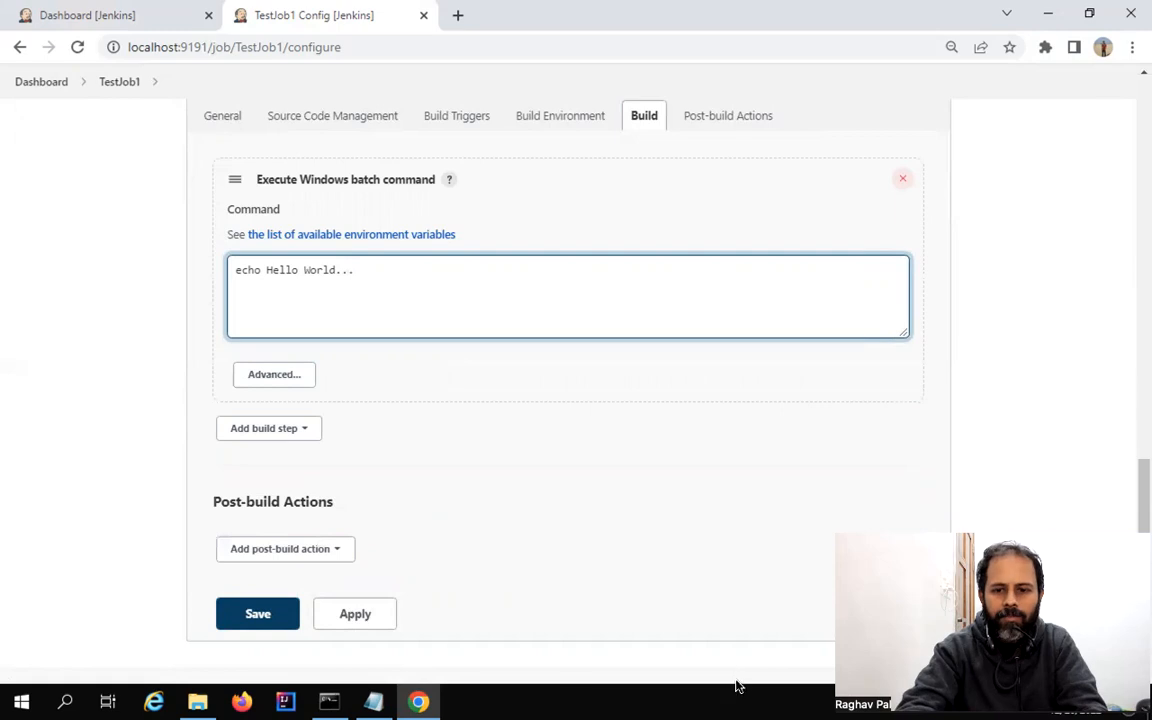
Switch to the Notepad session notes and select the Chain Jobs topic line
click(373, 697)
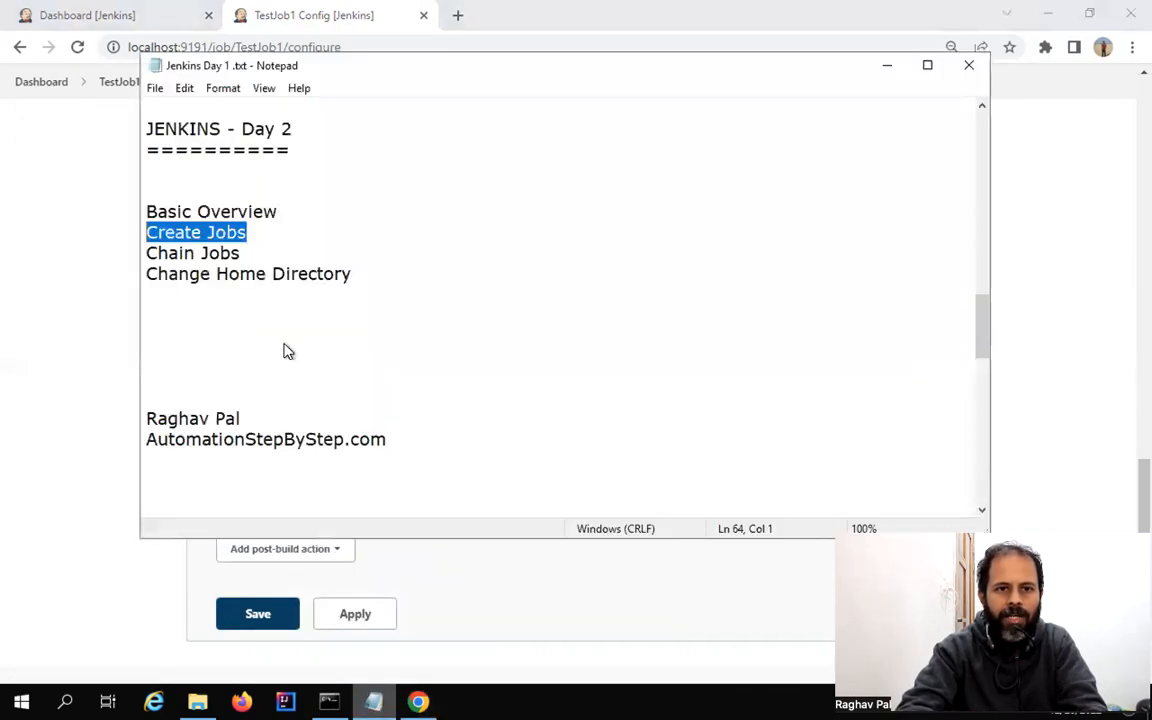
click(250, 253)
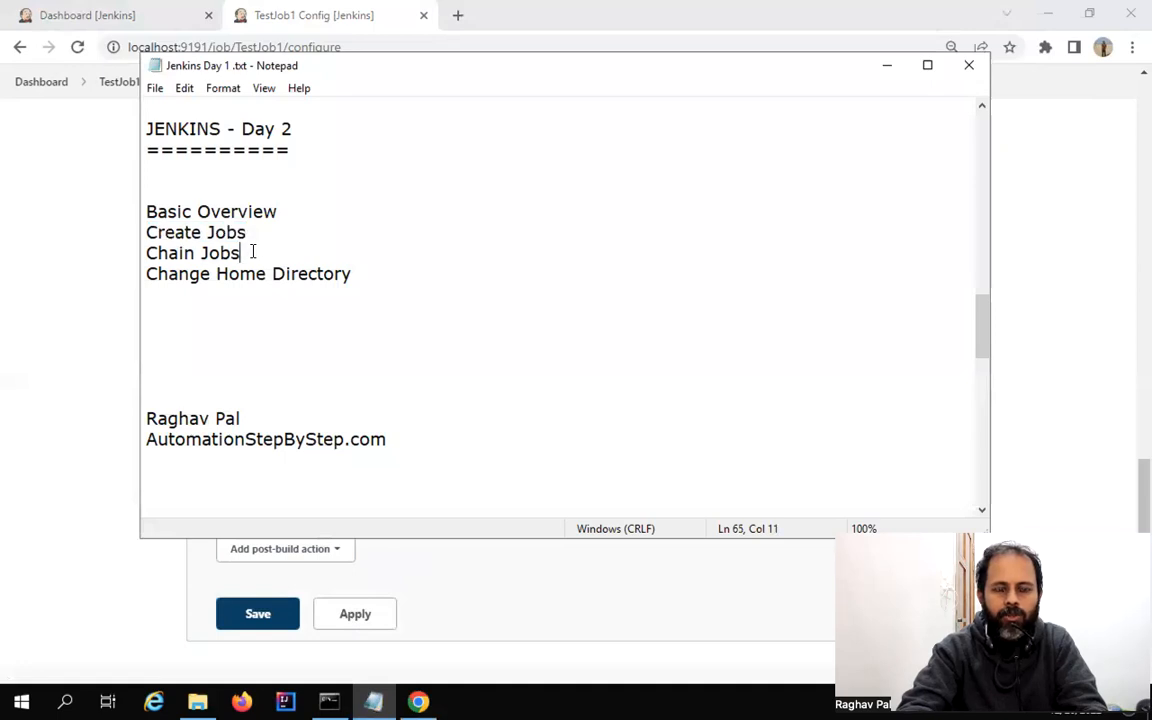
shift+click(136, 252)
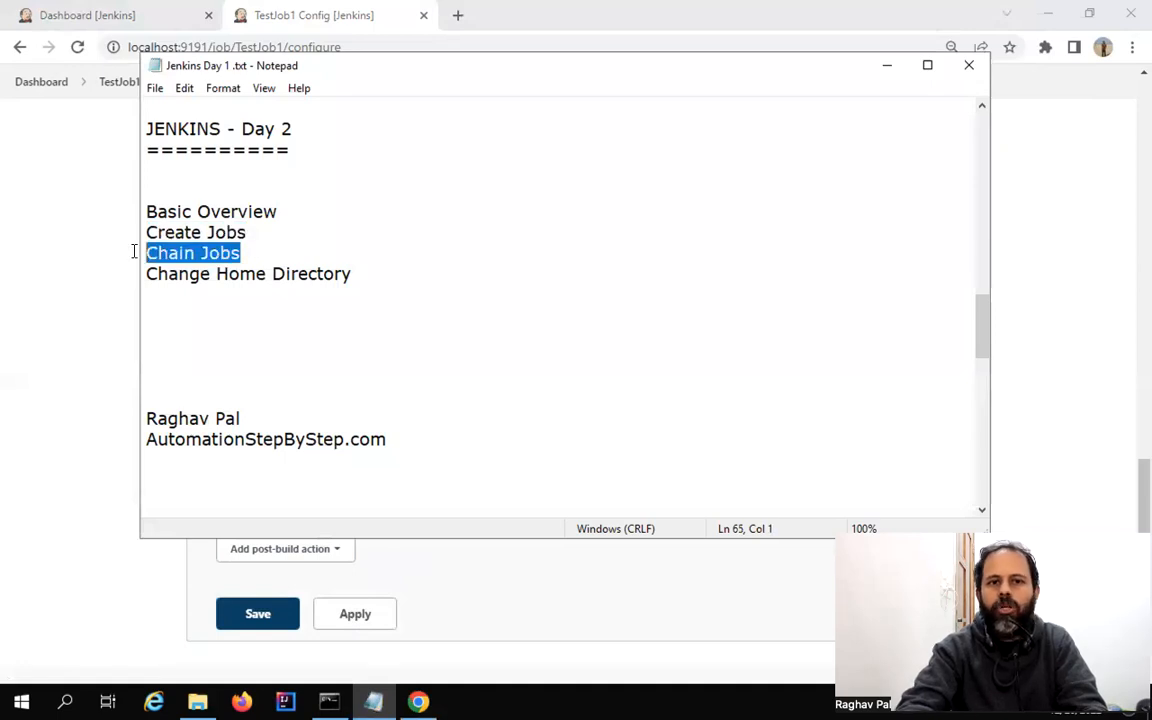
Return to the Jenkins dashboard in Chrome and create a Freestyle project named TestJob2
click(152, 32)
click(95, 15)
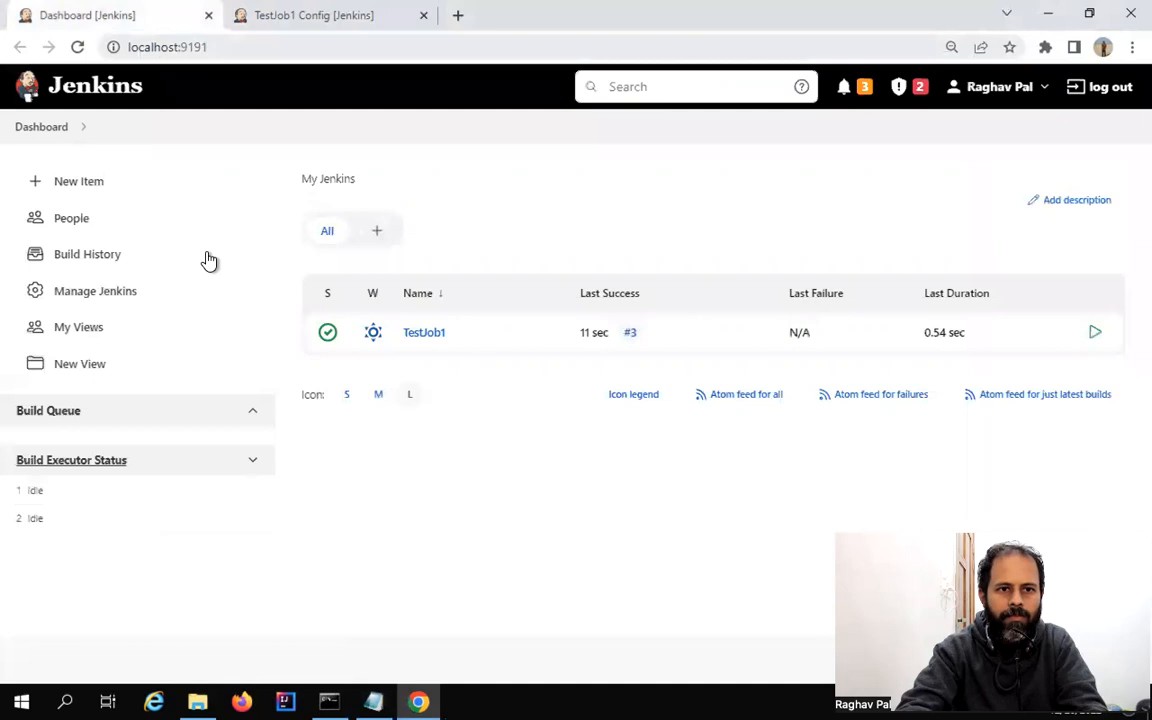
click(76, 190)
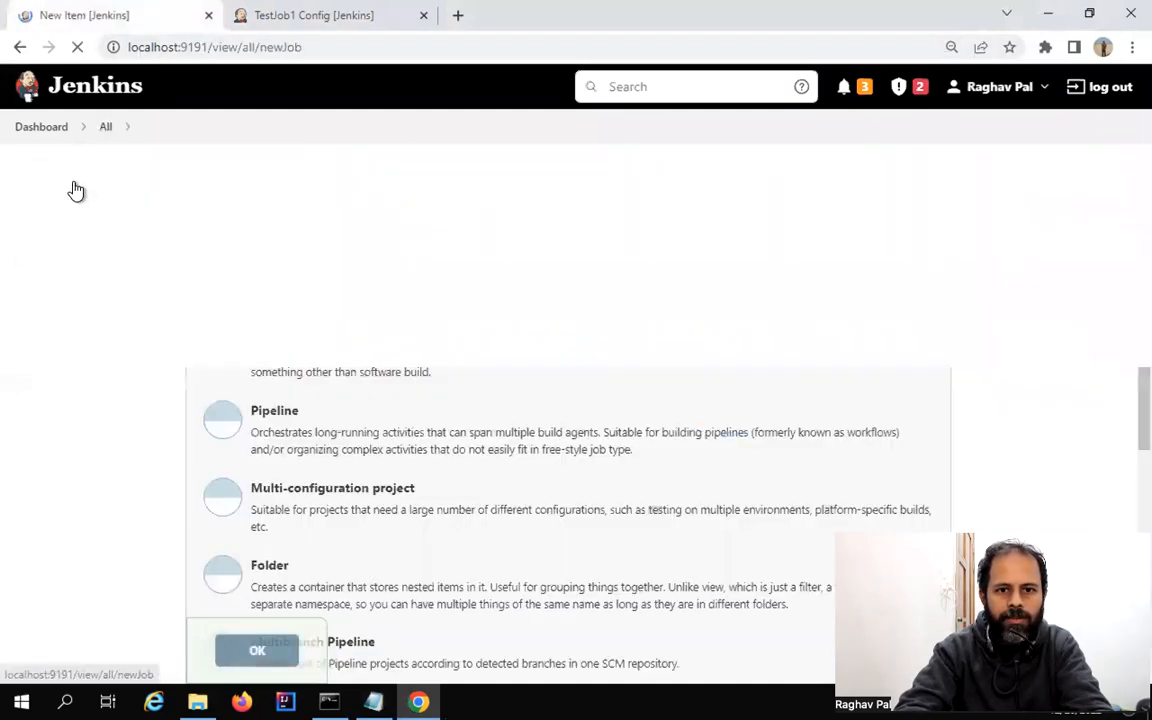
text(T)
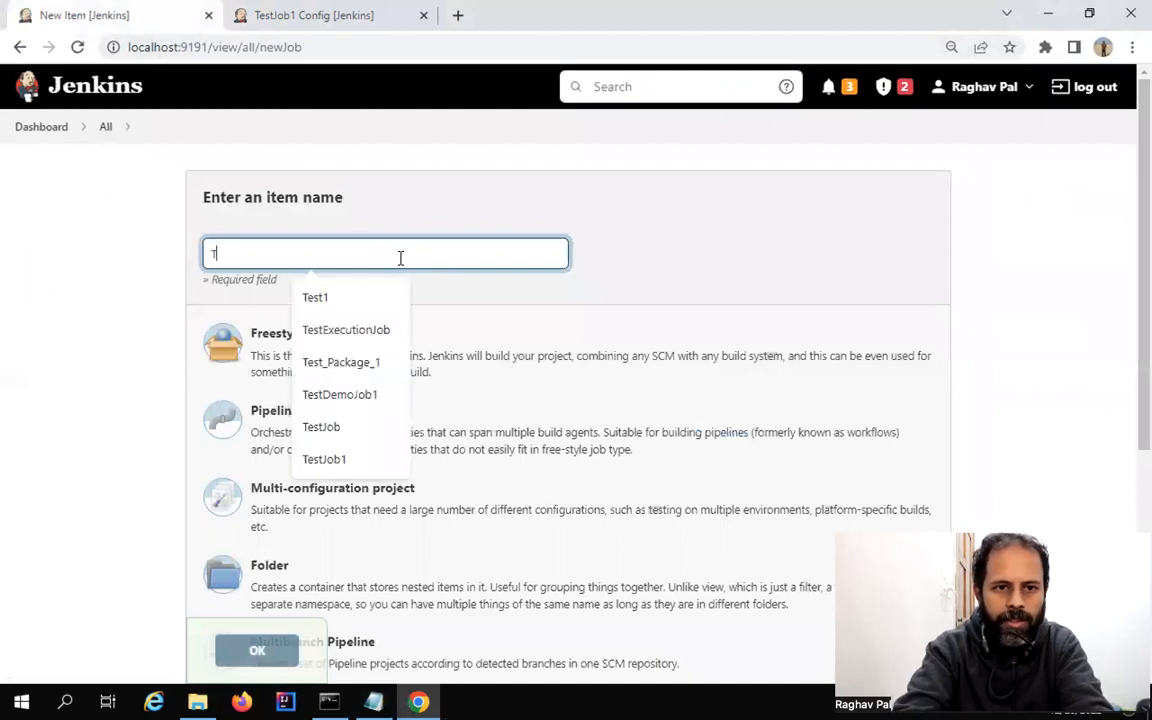
text(estJob2)
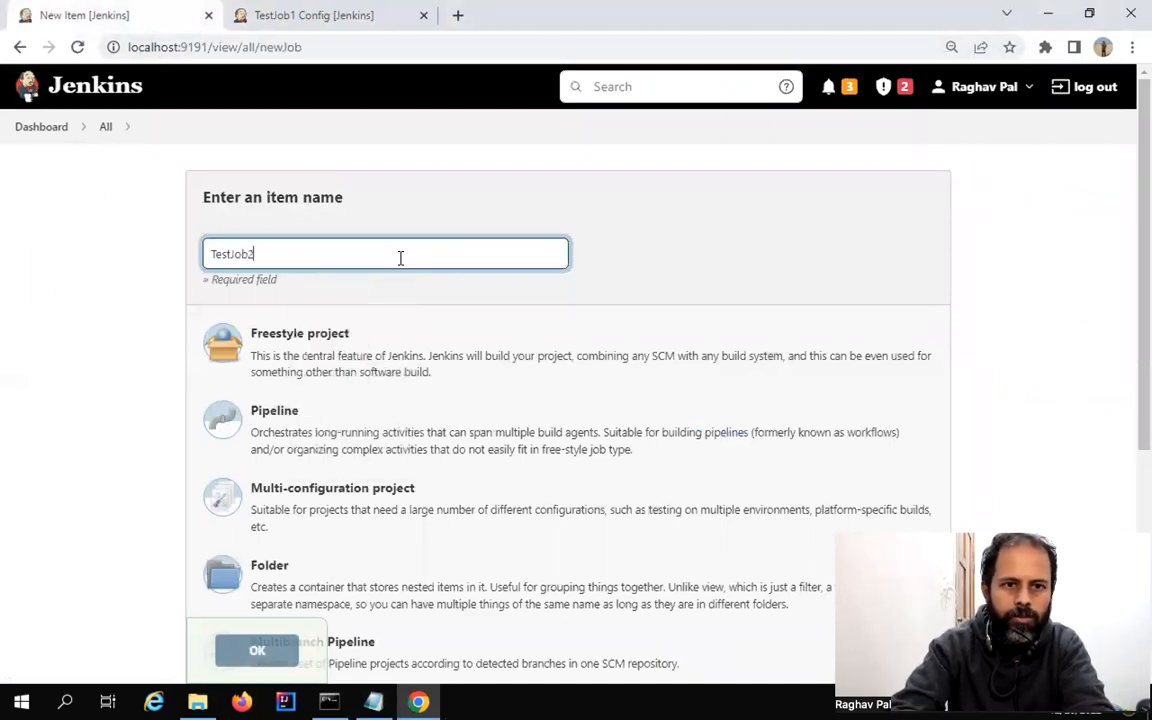
click(415, 348)
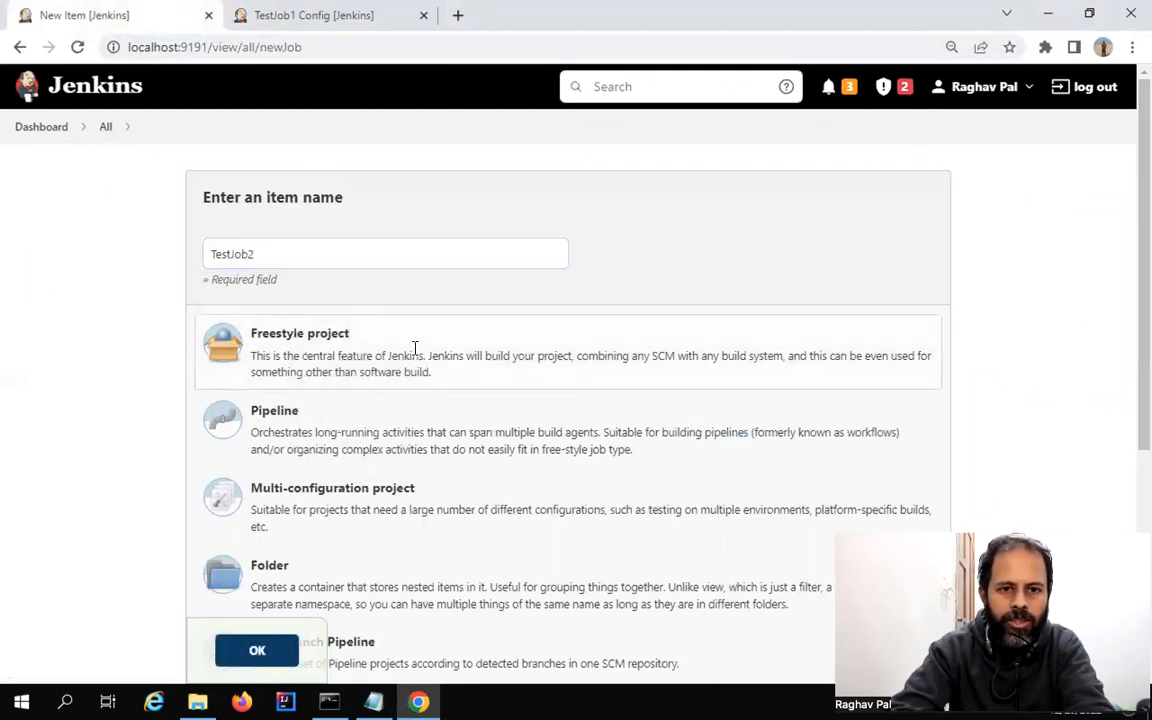
click(255, 655)
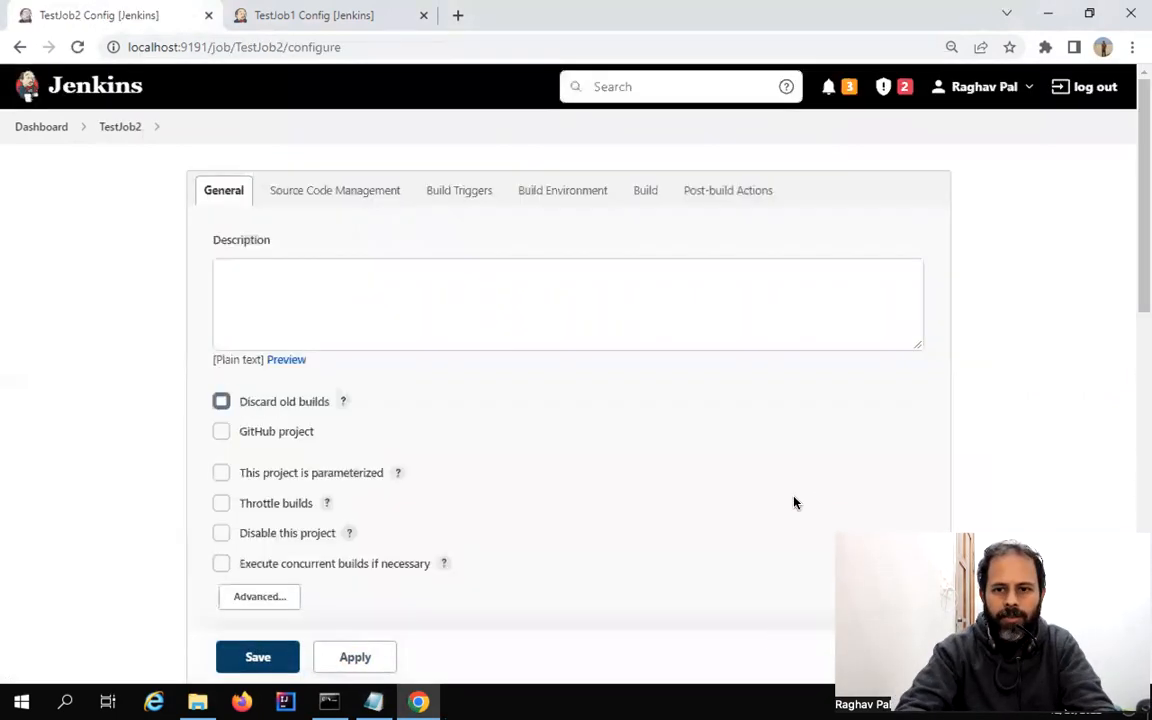
Add an Execute Windows batch command build step to TestJob2
click(645, 198)
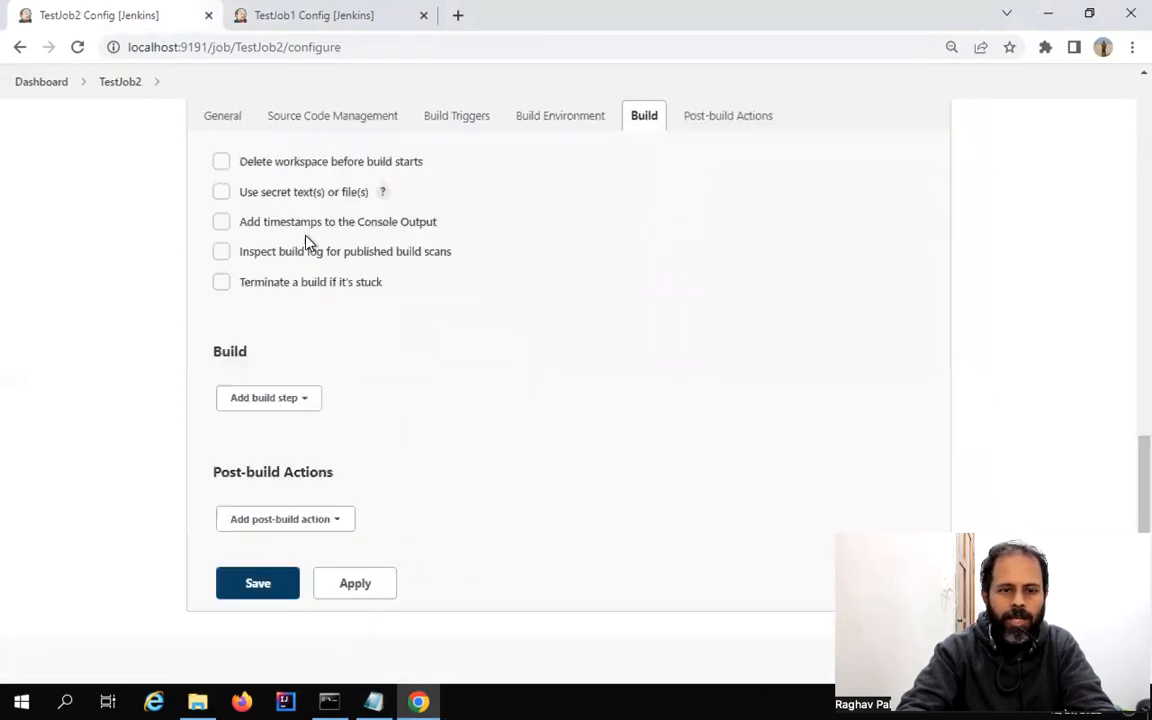
click(259, 397)
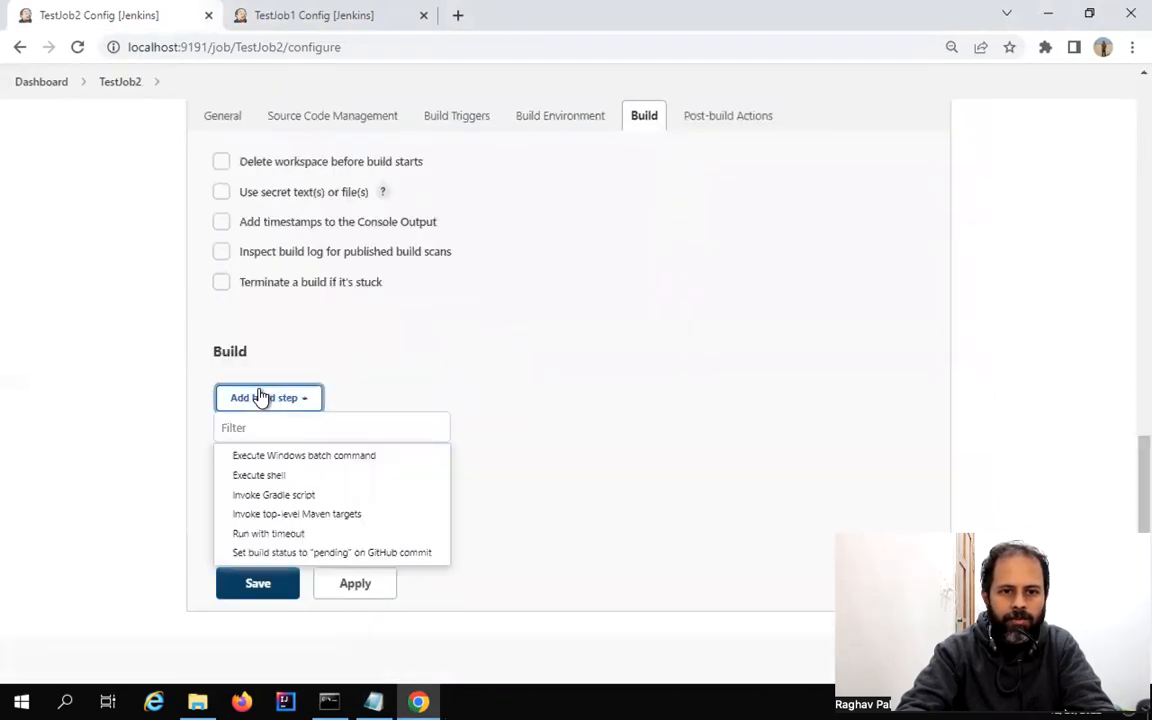
click(268, 458)
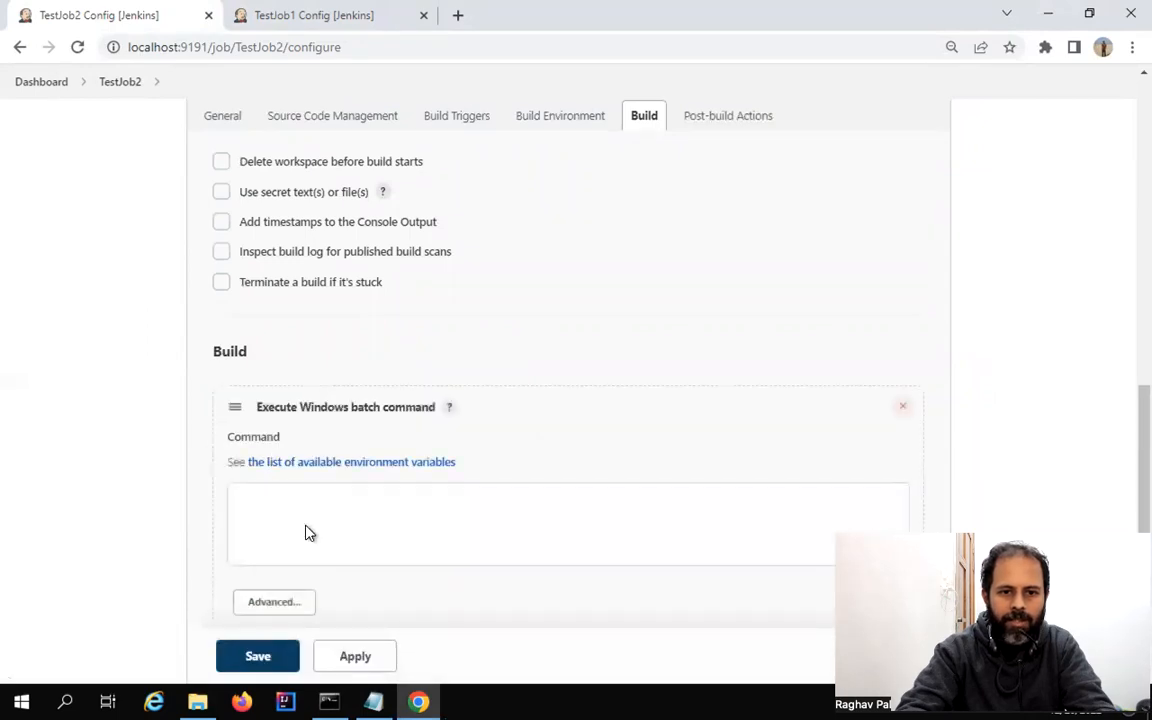
Enter "echo This is TestJob 2" as the batch command, then apply and save the TestJob2 configuration
click(307, 526)
text(echo)
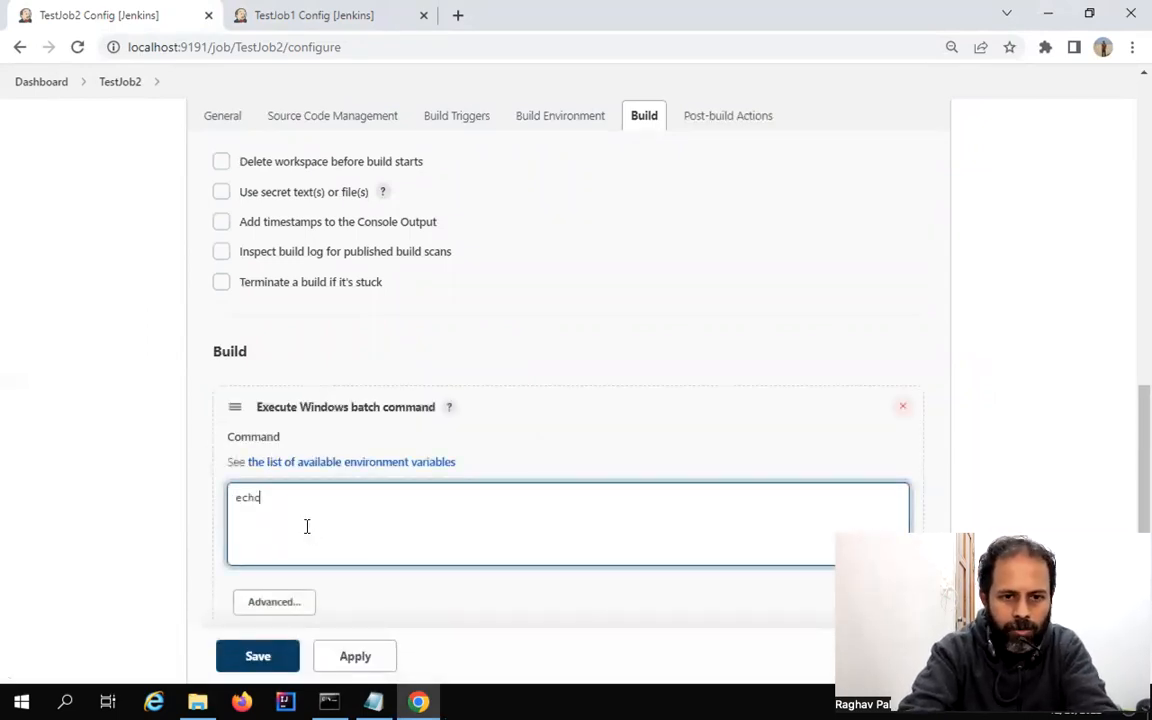
text( This is )
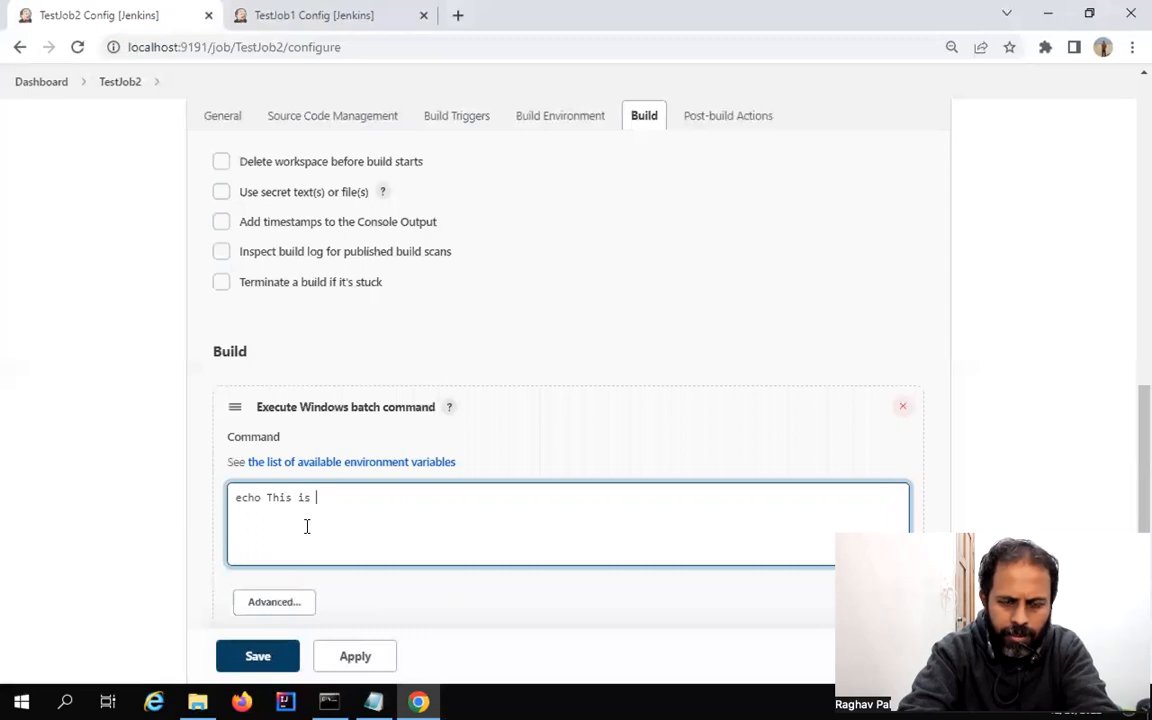
text(TestJob)
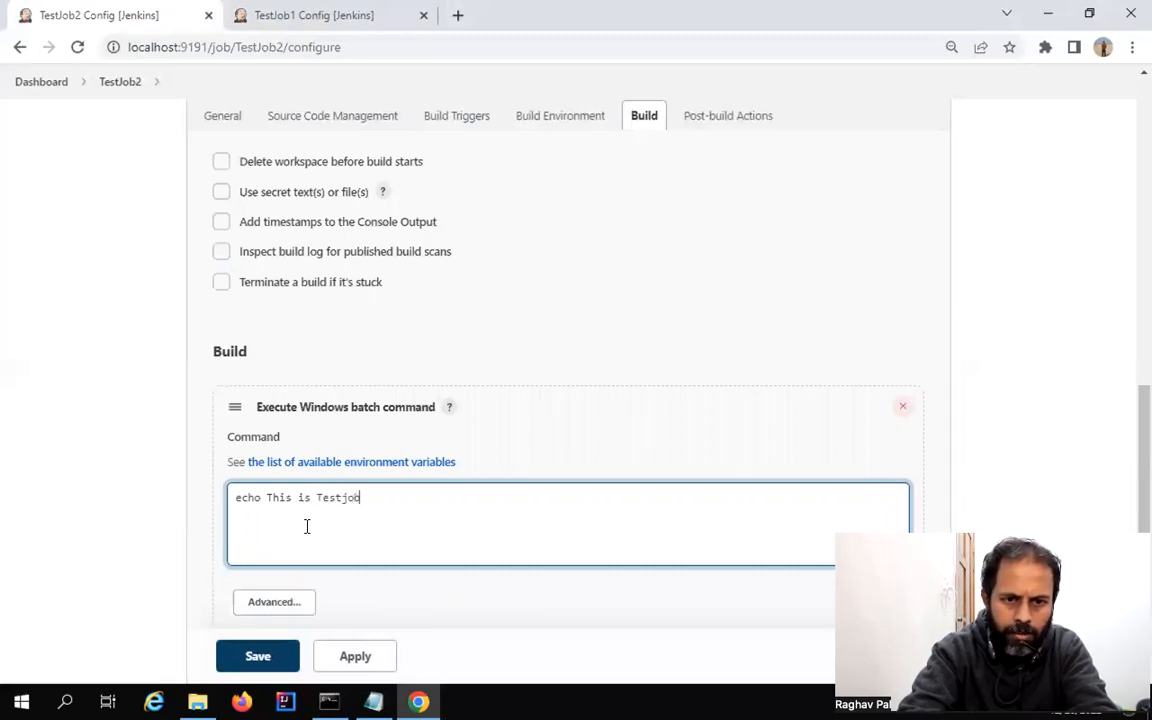
key(BackSpace)
key(BackSpace)
key(BackSpace)
text(Job2)
key(Left)
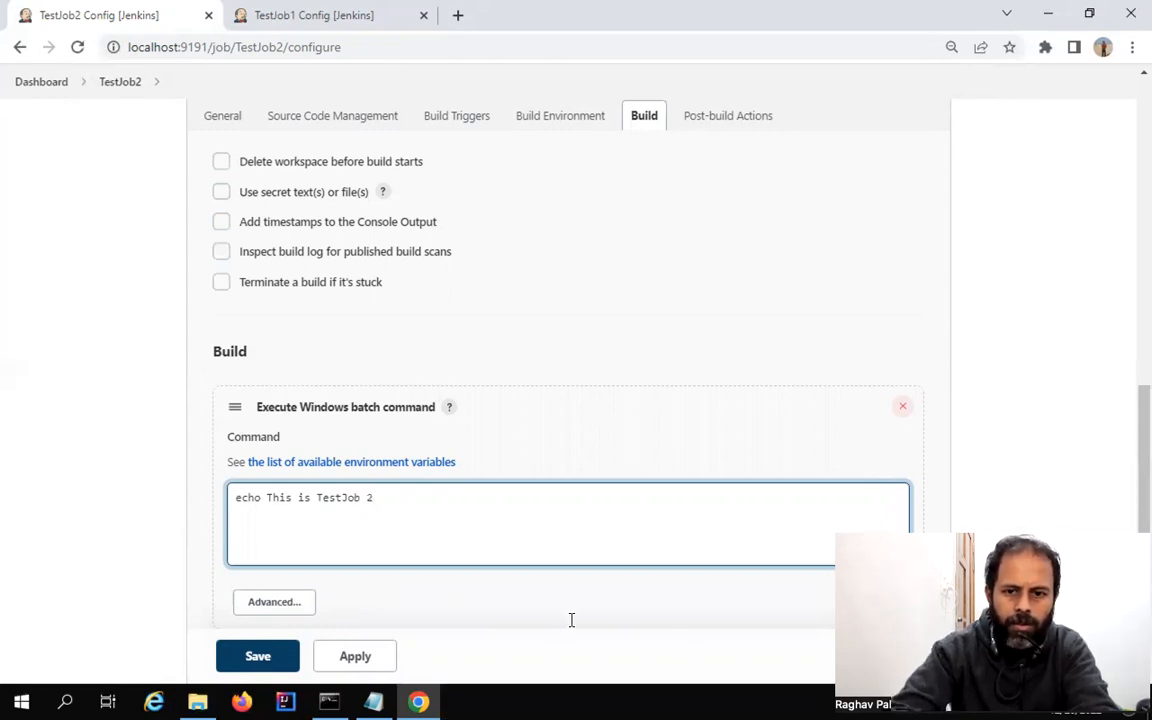
click(358, 660)
click(258, 658)
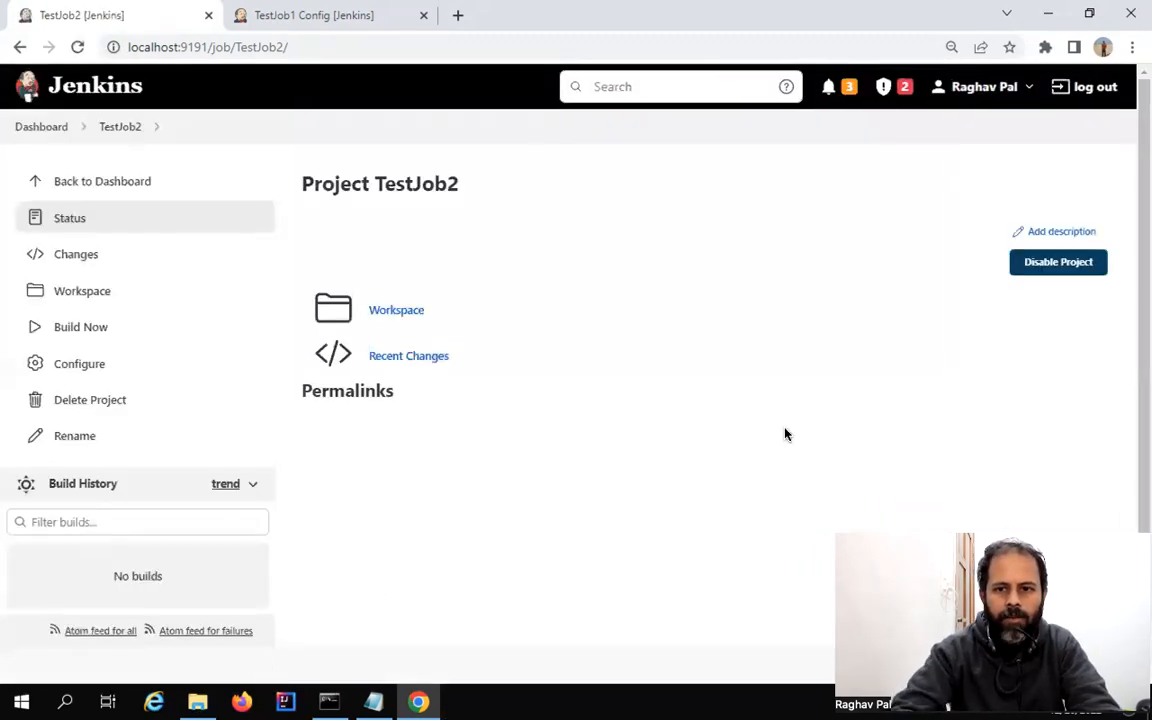
Run a build of TestJob2 and check the echoed line in the console output of build #1
click(73, 330)
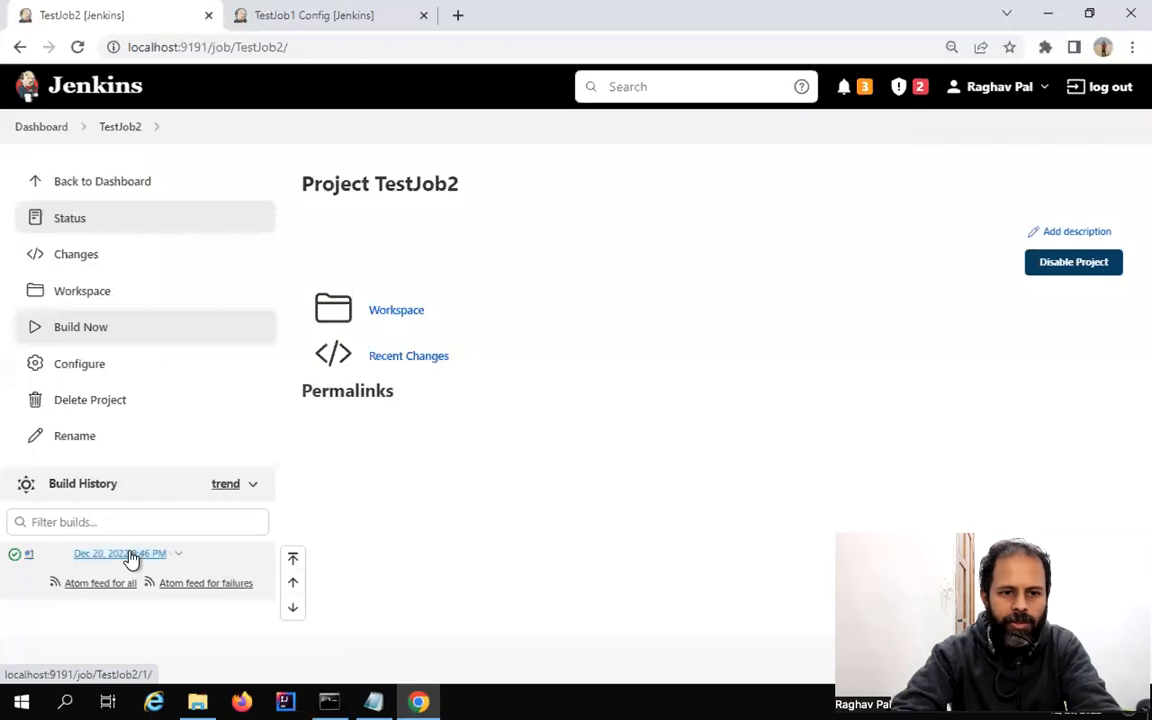
click(130, 554)
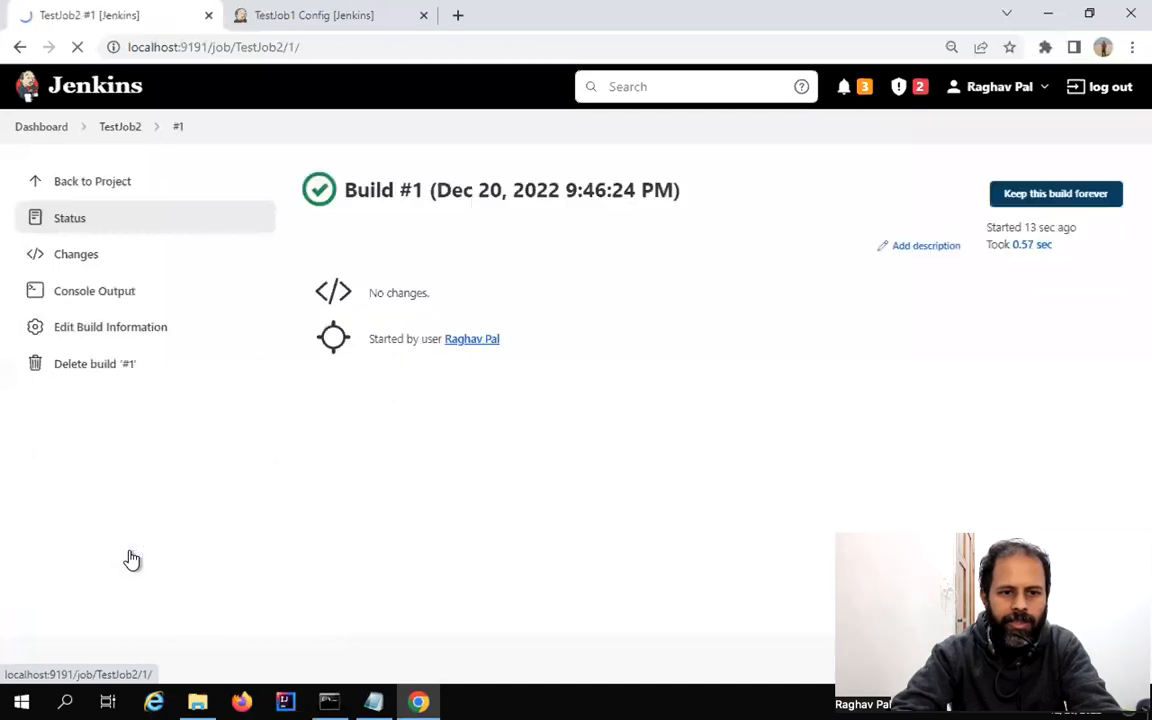
click(77, 297)
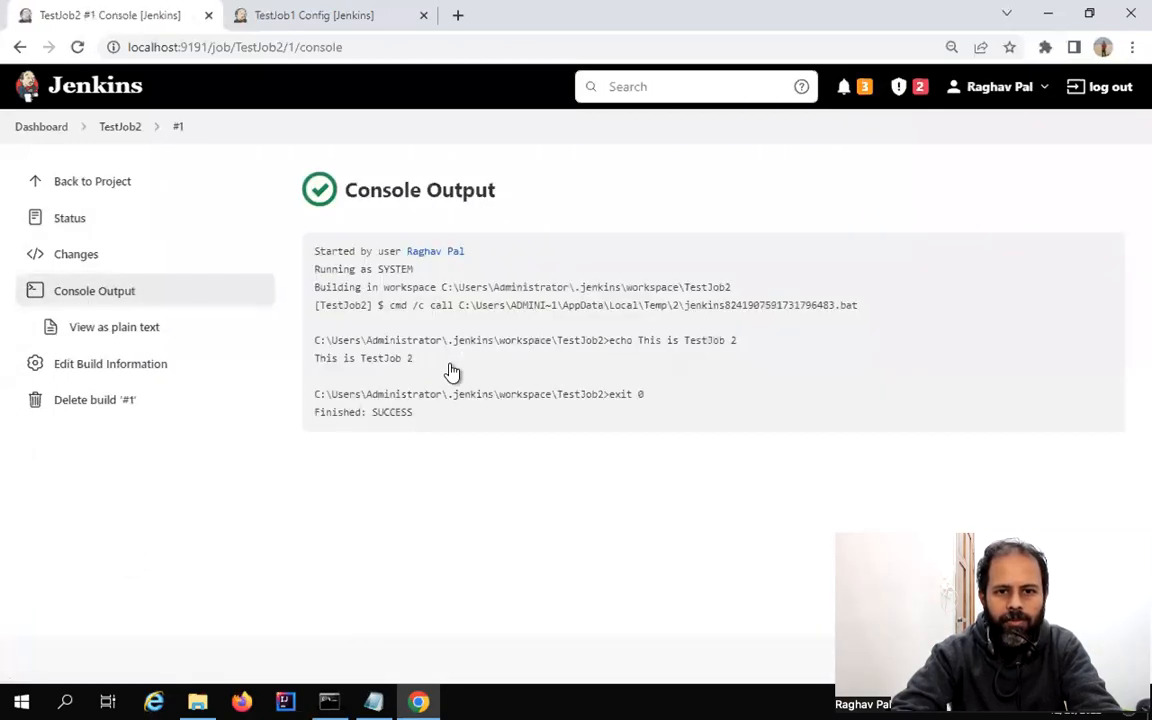
triple_click(293, 360)
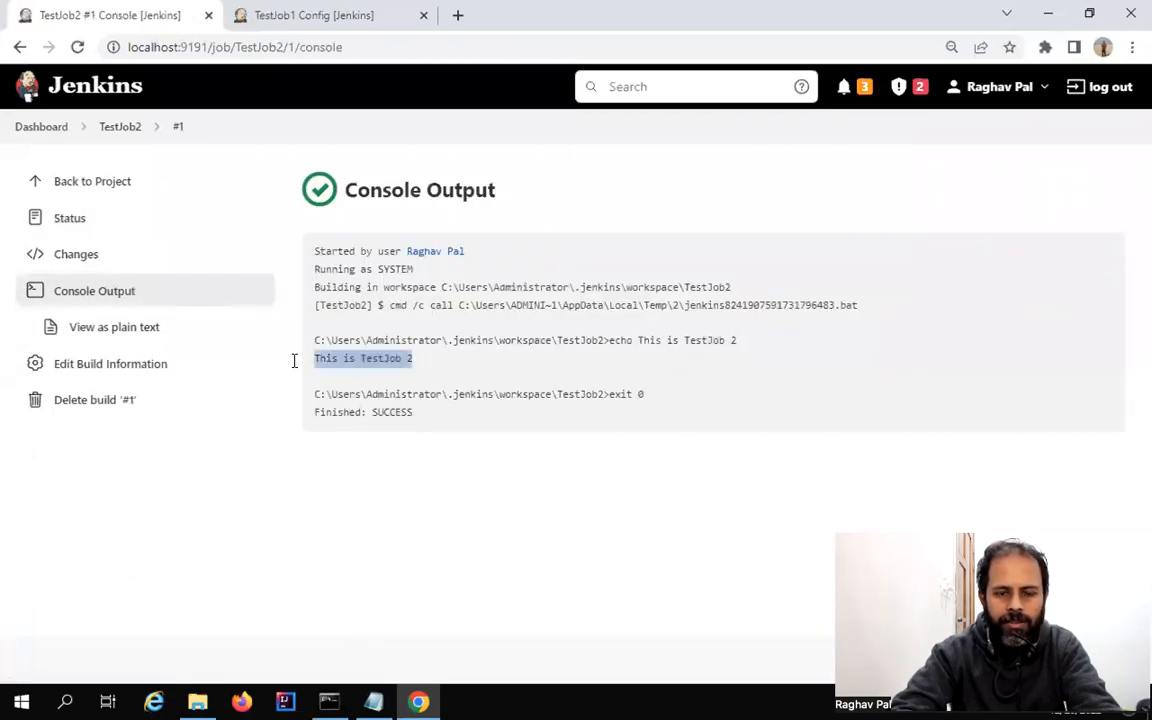
Open the TestJob2 configuration and enable the "Build after other projects are built" trigger
click(96, 186)
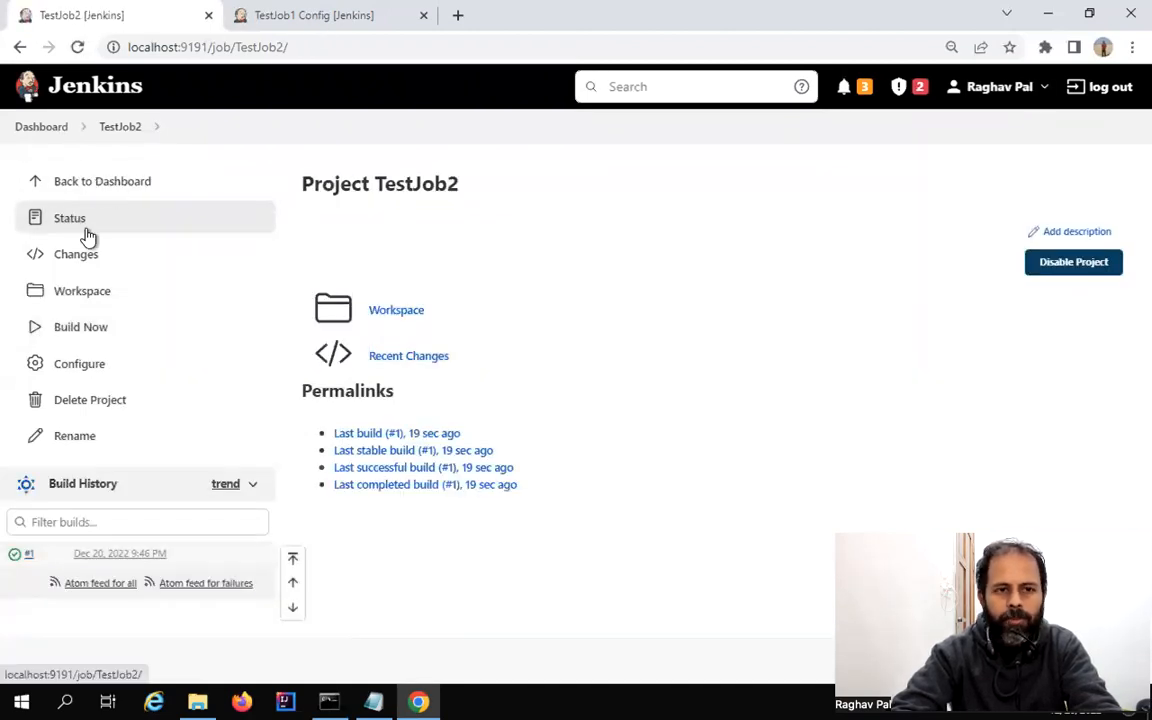
click(74, 375)
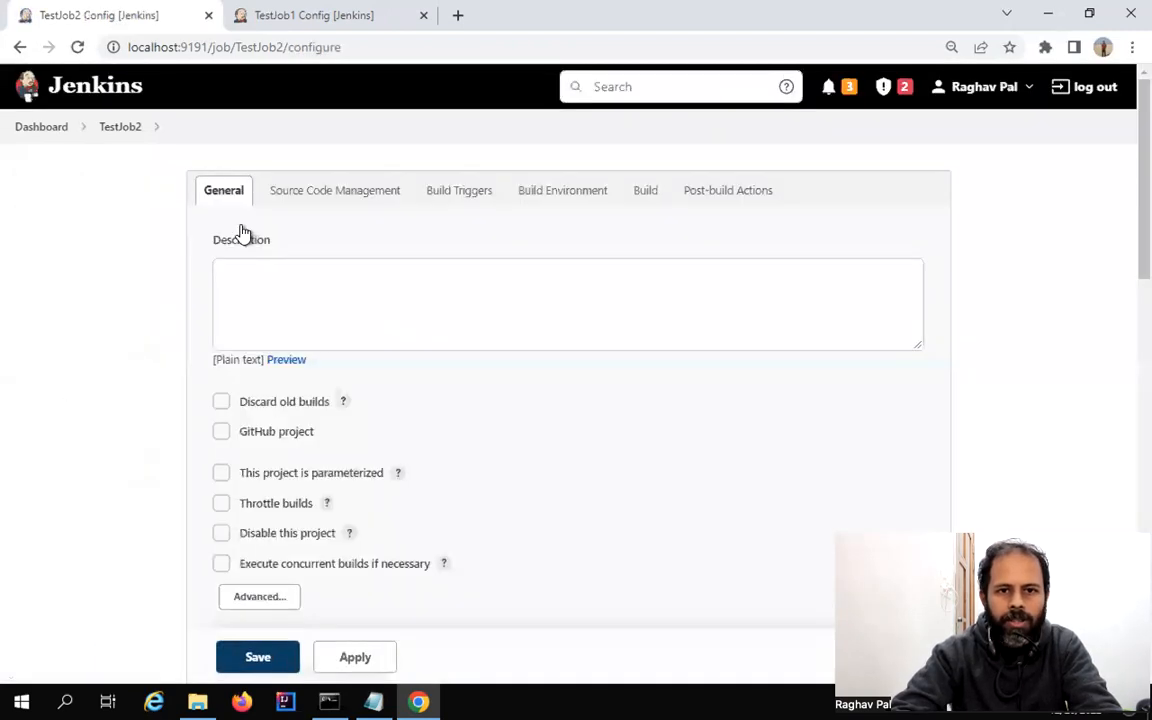
click(460, 193)
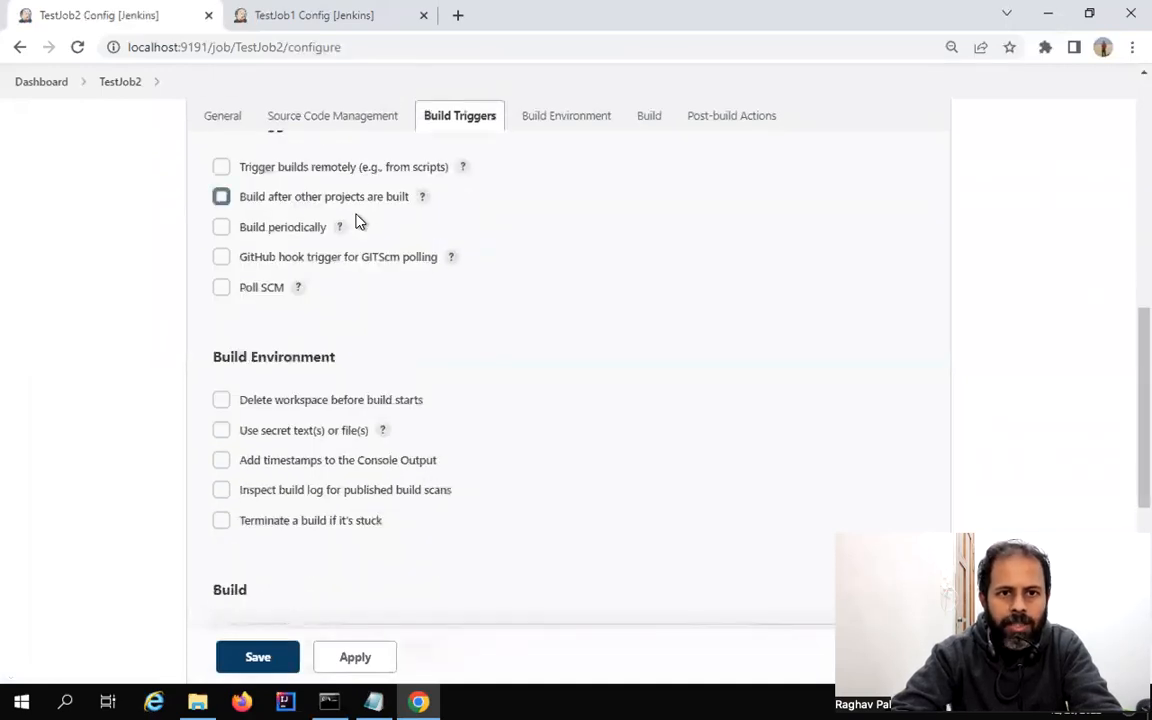
mouse_move(199, 185)
mouse_down()
mouse_move(480, 205)
mouse_move(486, 217)
mouse_up()
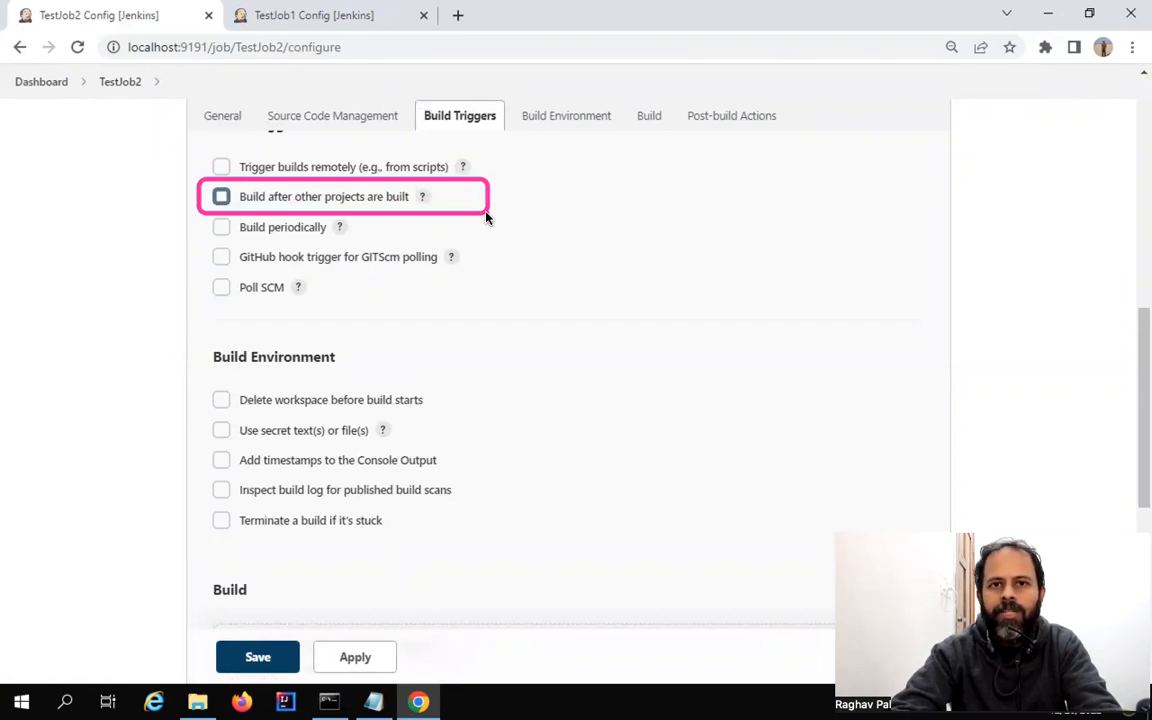
drag(485, 212, 476, 208)
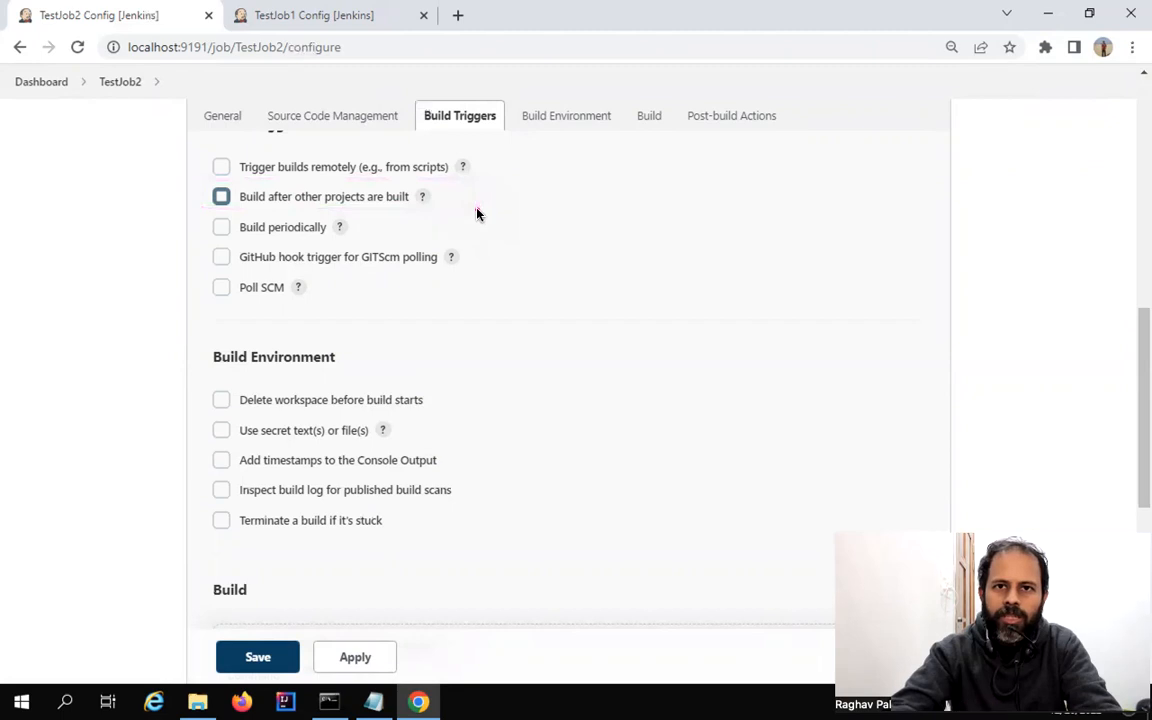
click(221, 197)
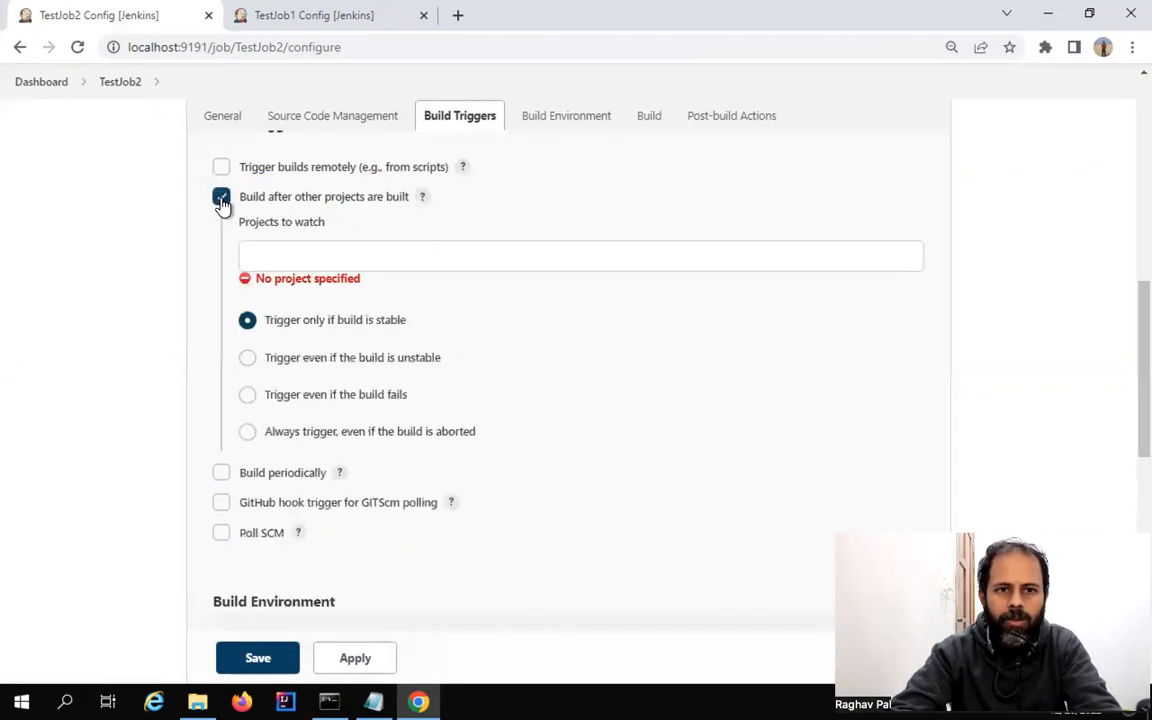
Set TestJob1 as the project to watch for the TestJob2 build trigger
click(284, 254)
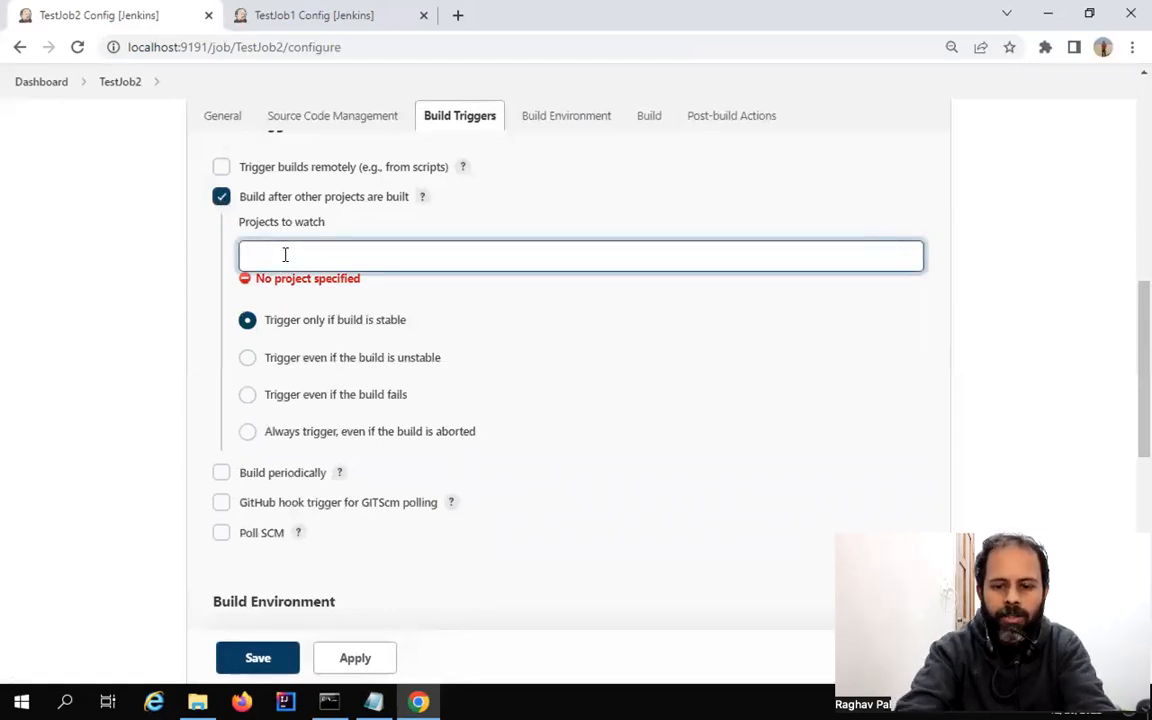
text(Test)
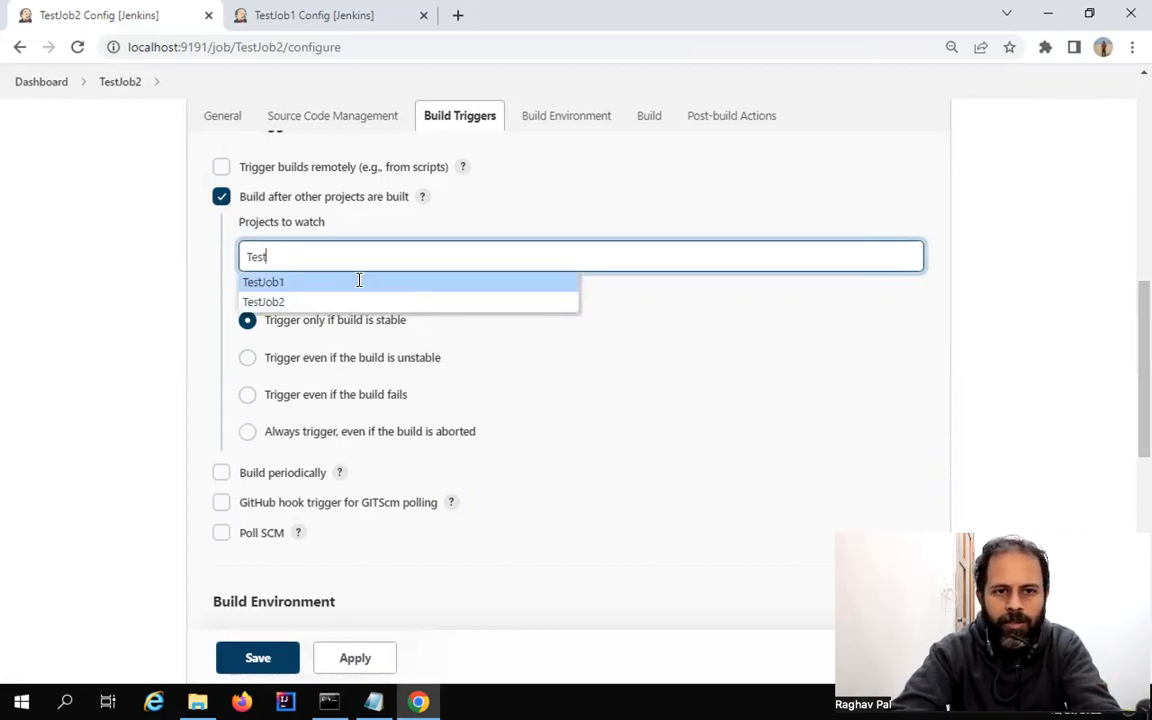
click(358, 282)
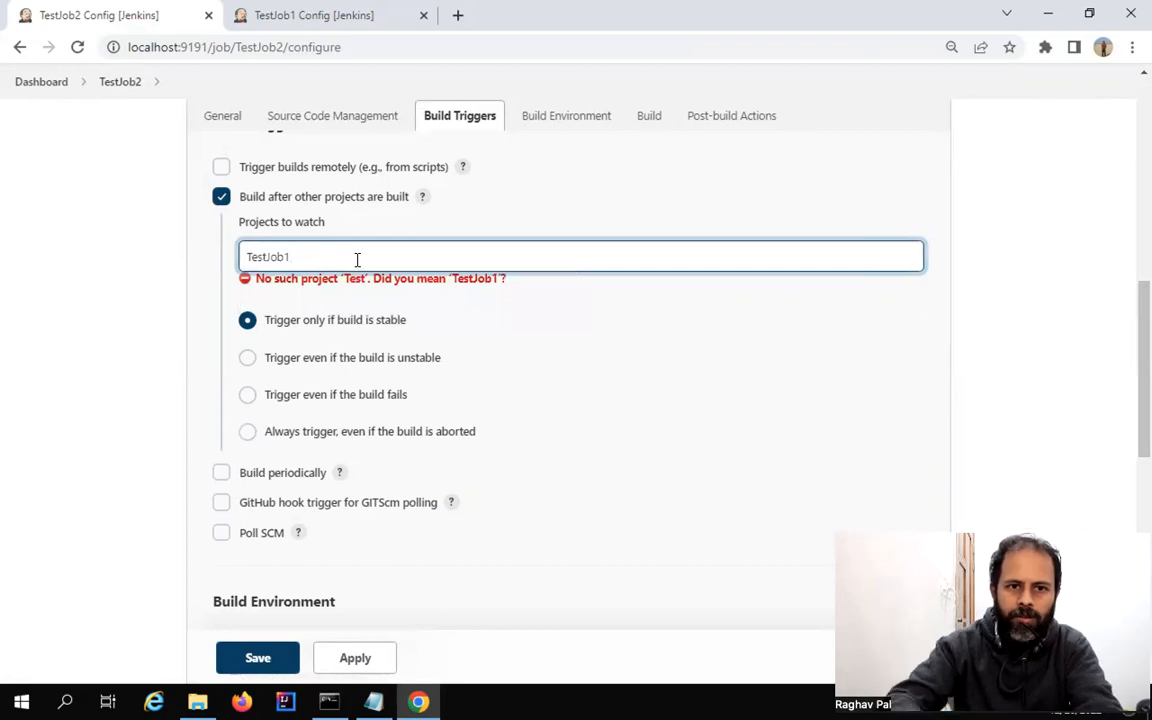
click(163, 291)
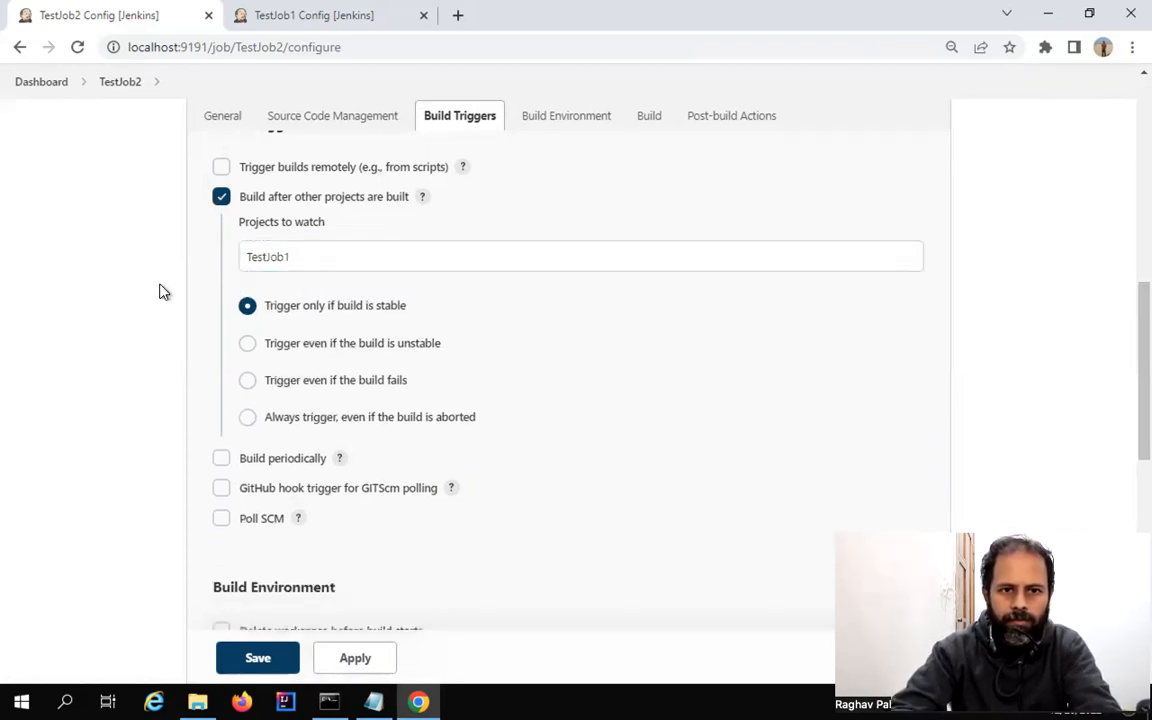
Try the unstable, failed and aborted trigger conditions for TestJob1, and return to "Trigger only if build is stable"
click(310, 255)
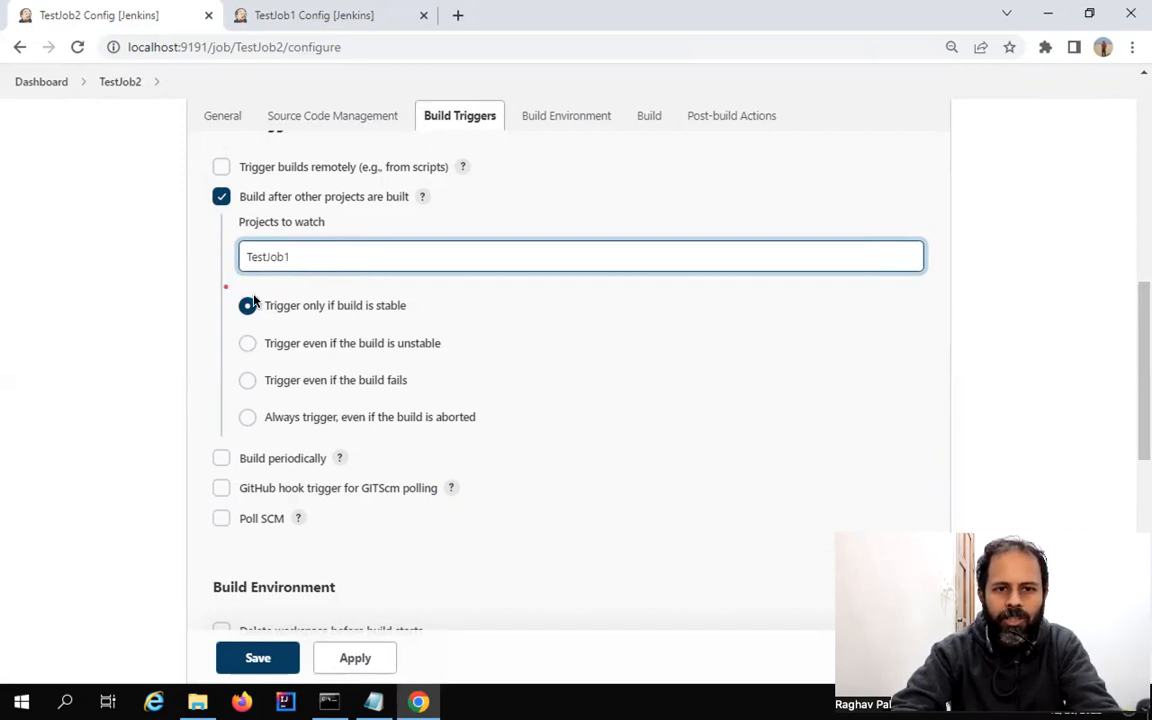
drag(227, 288, 509, 425)
drag(224, 288, 434, 327)
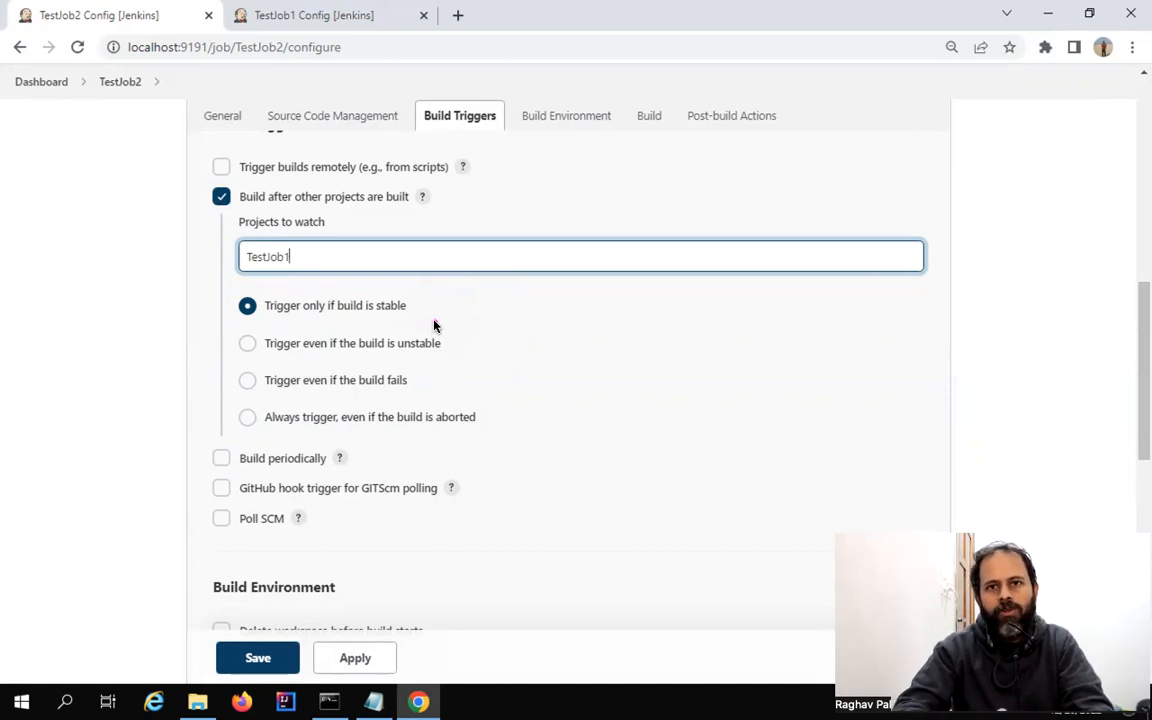
mouse_move(437, 326)
mouse_down()
mouse_move(226, 296)
mouse_move(241, 273)
mouse_up()
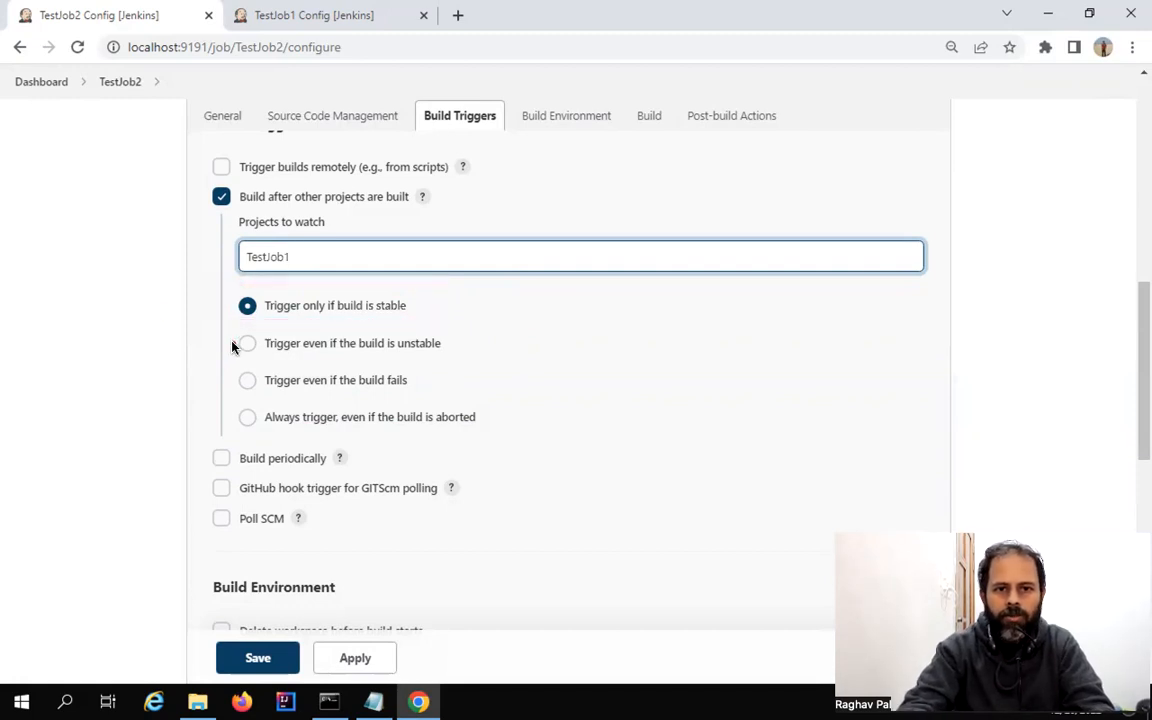
drag(229, 334, 507, 383)
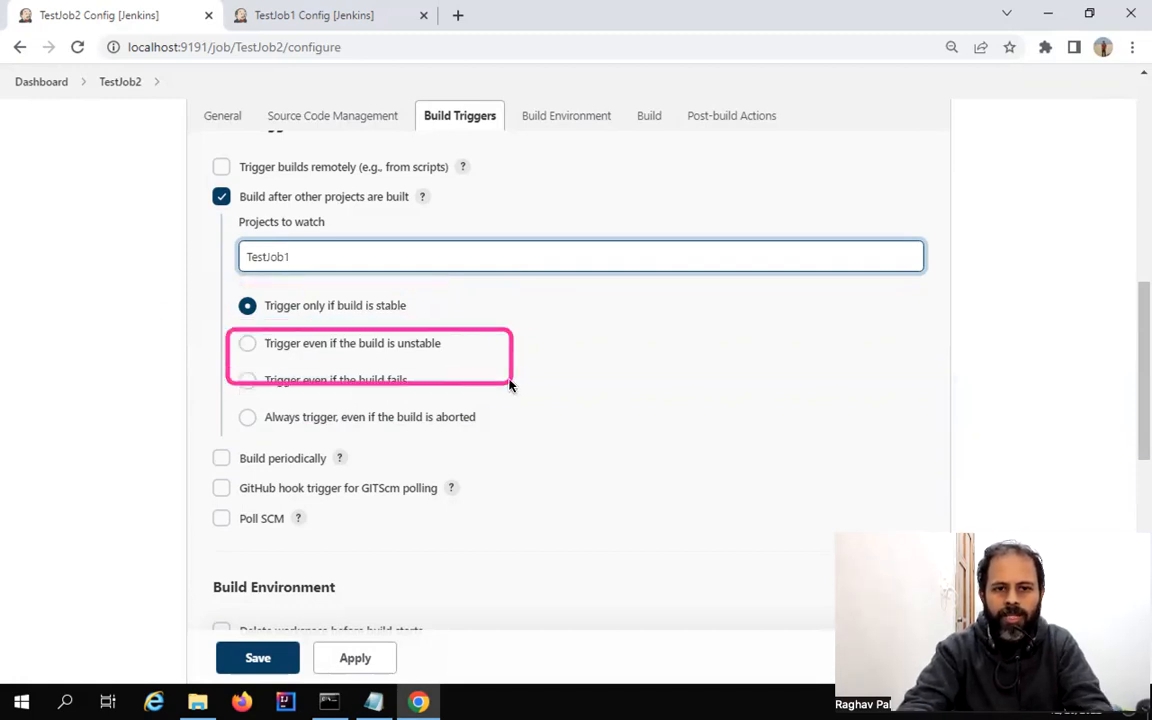
click(247, 344)
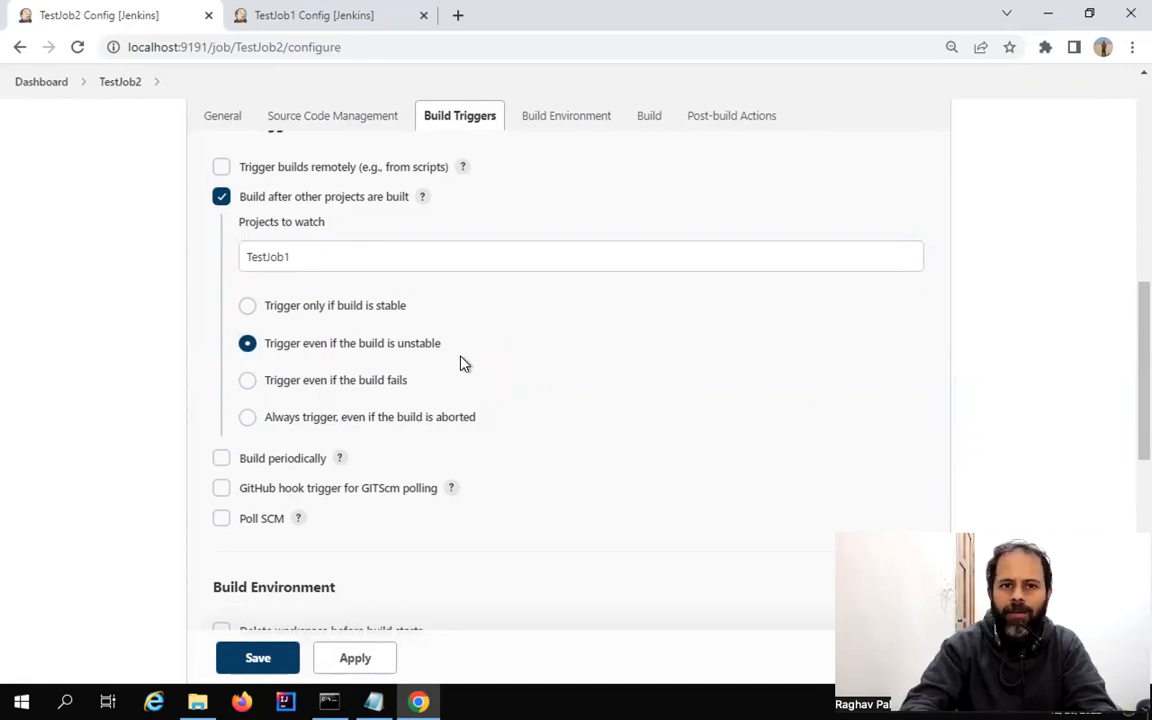
click(247, 382)
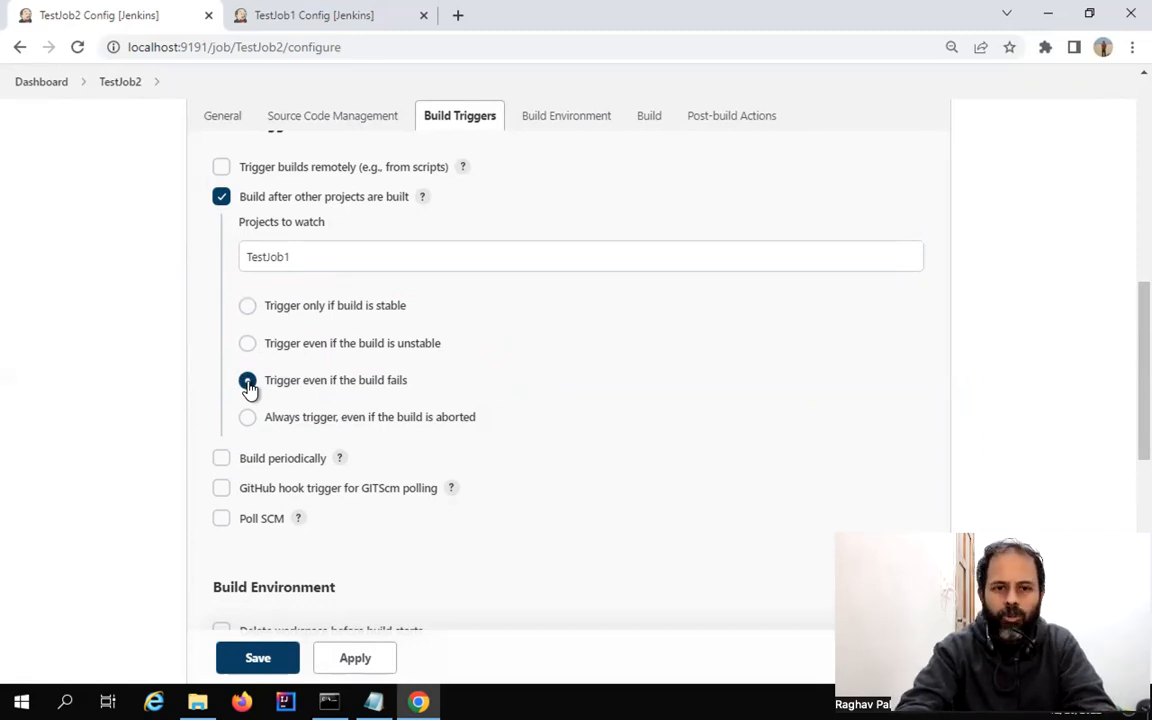
click(248, 421)
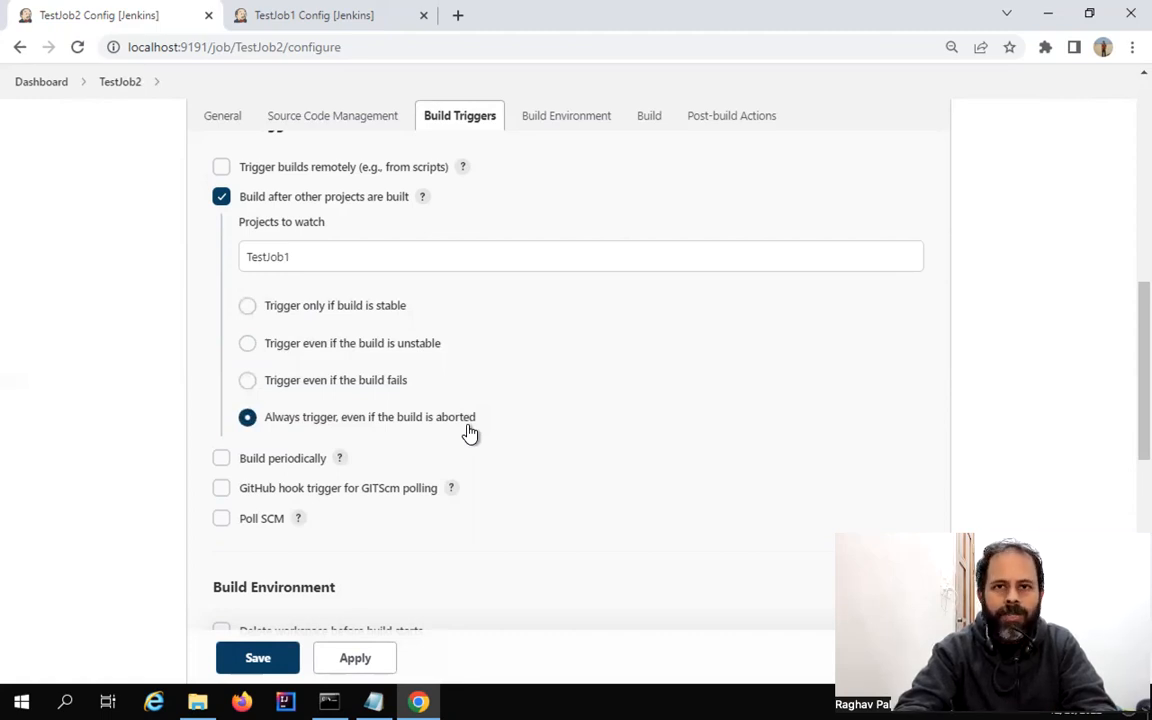
click(280, 306)
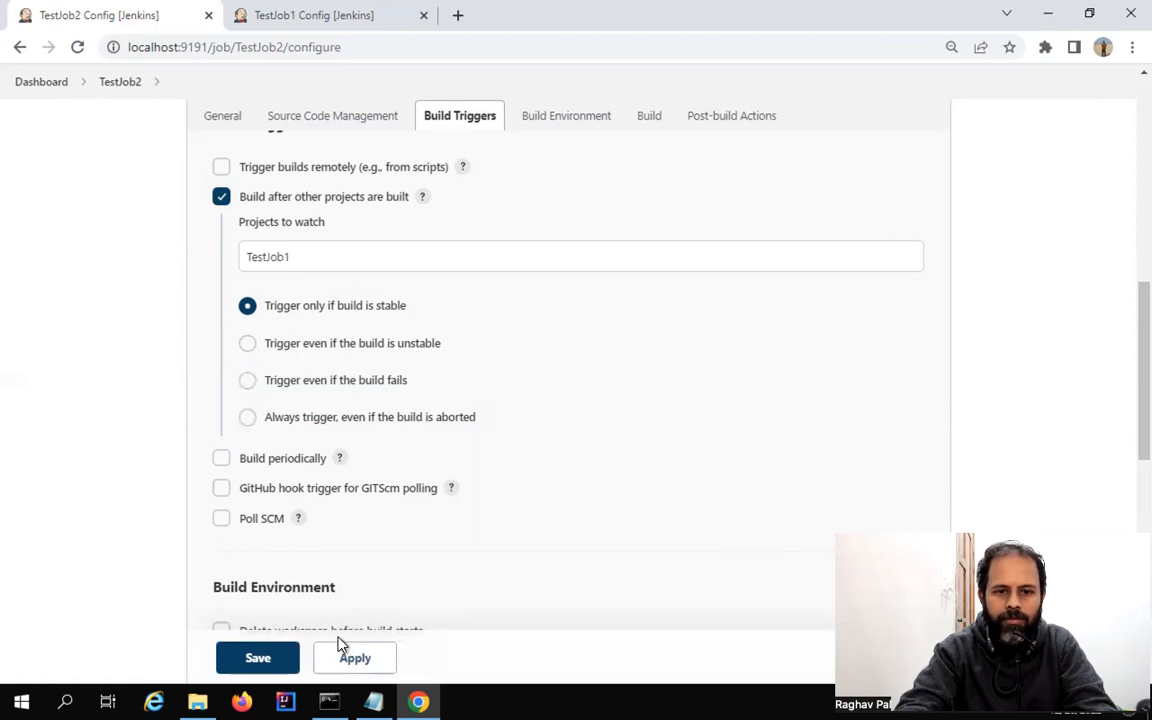
Apply and save the TestJob2 configuration, and check the upstream projects on its project page
click(358, 660)
click(257, 658)
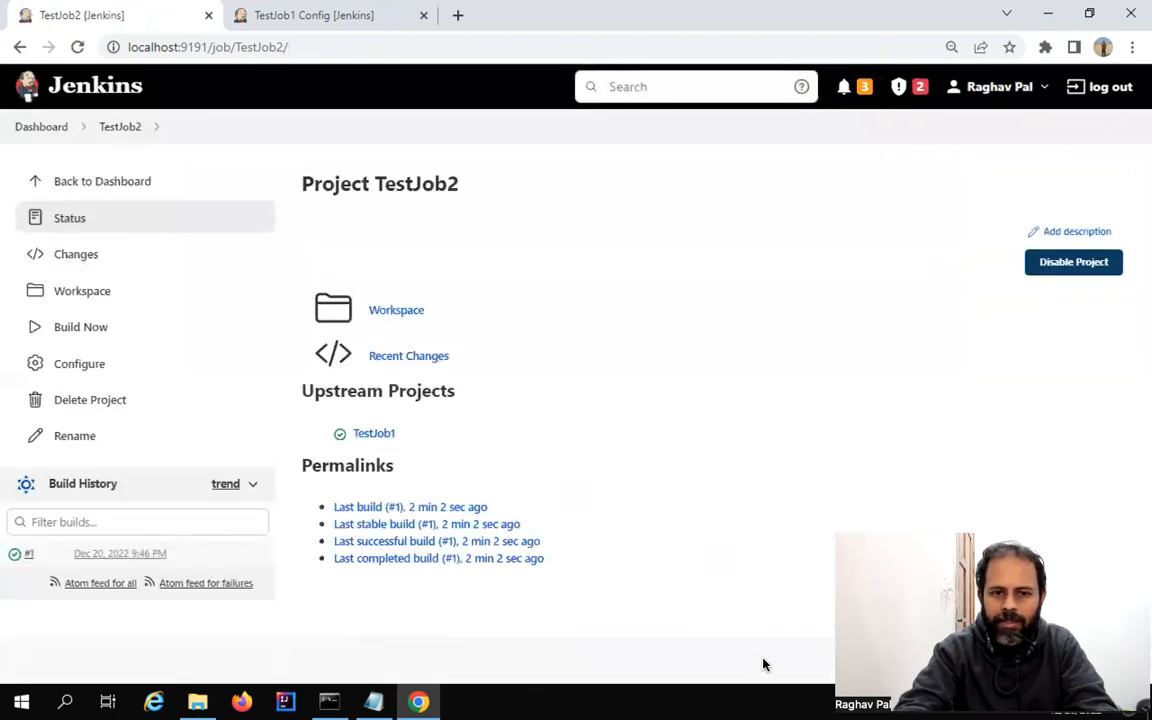
drag(284, 376, 551, 462)
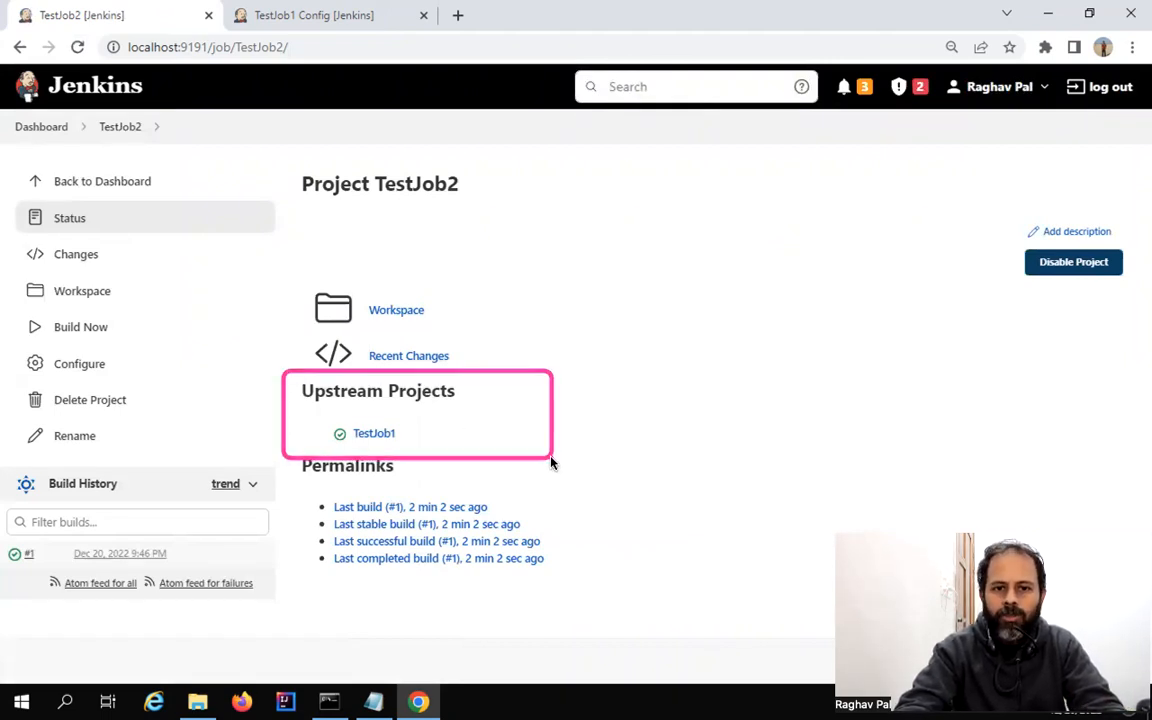
mouse_move(314, 414)
mouse_down()
mouse_move(437, 468)
mouse_move(435, 455)
mouse_up()
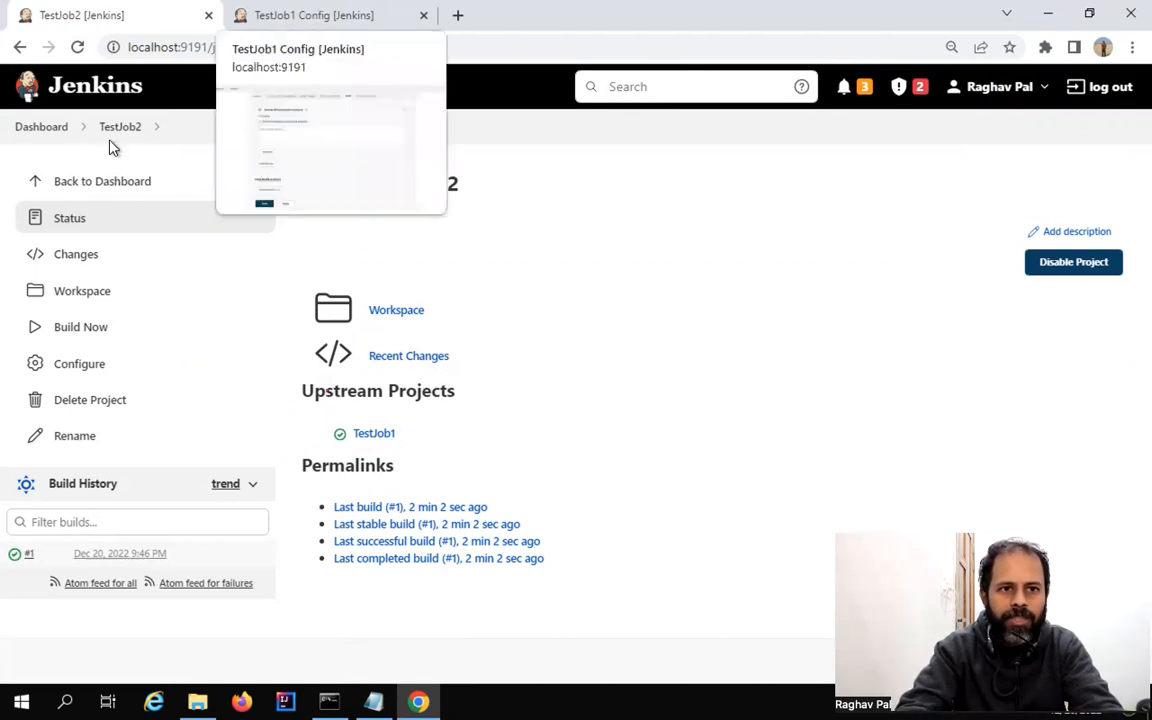
Open the TestJob1 configuration from the dashboard and add a "Build other projects" post-build action
click(45, 130)
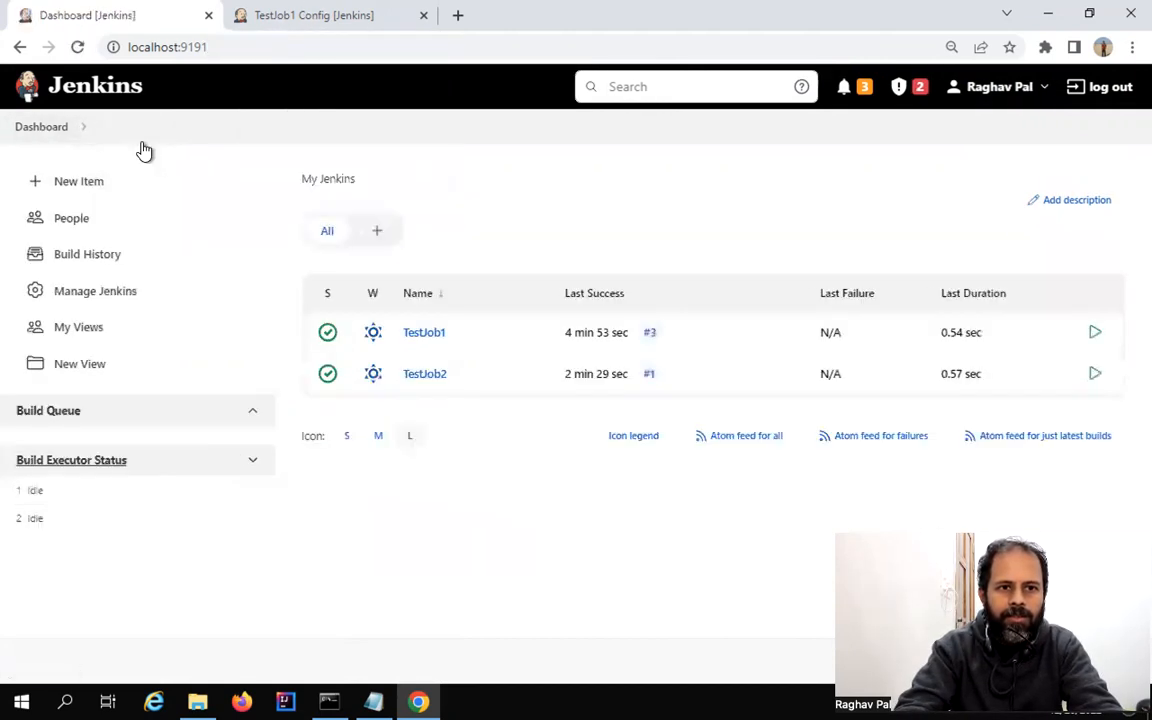
click(425, 333)
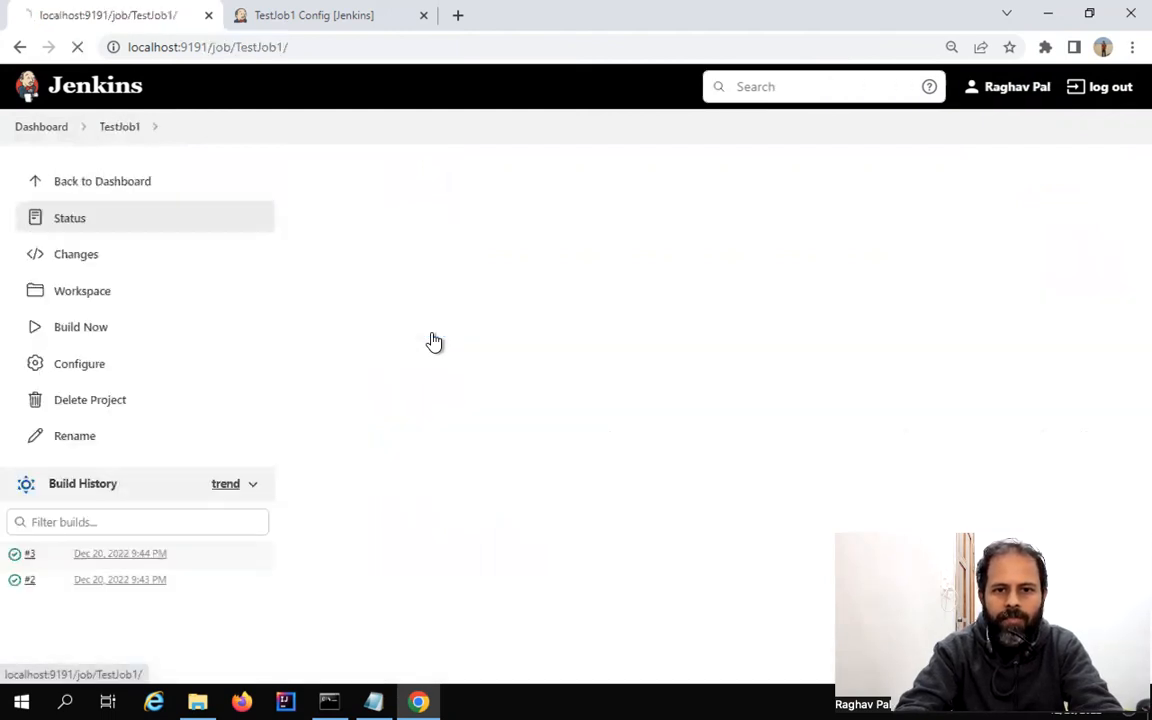
click(75, 368)
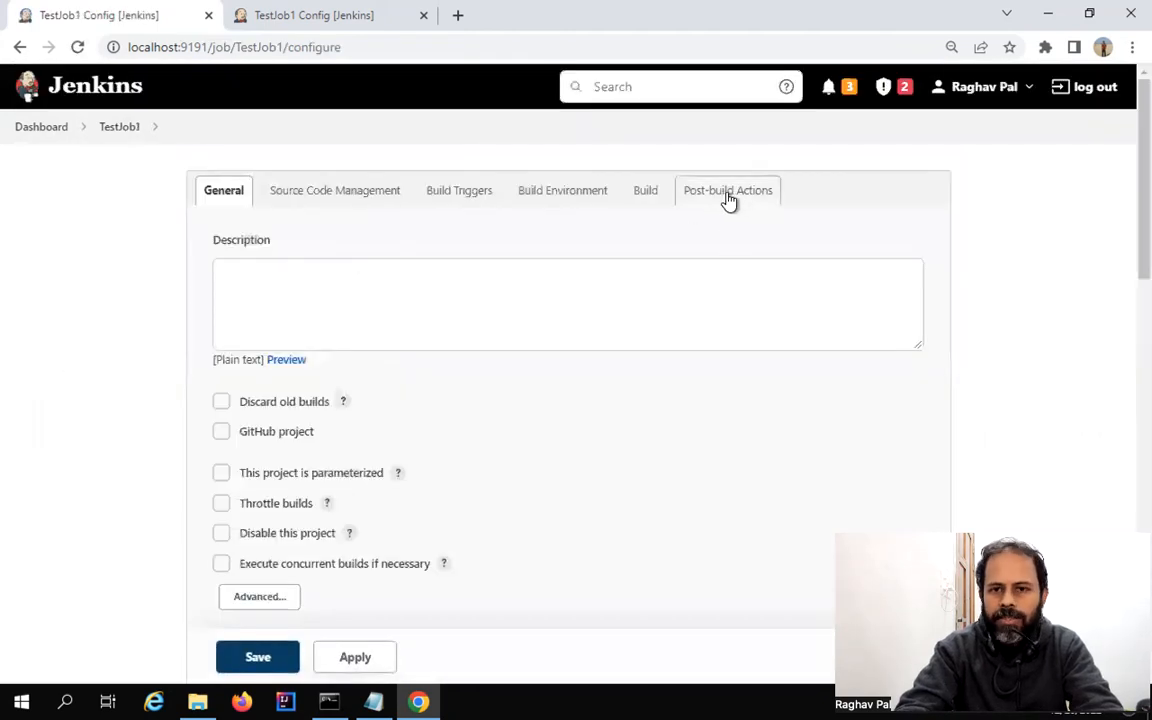
click(727, 195)
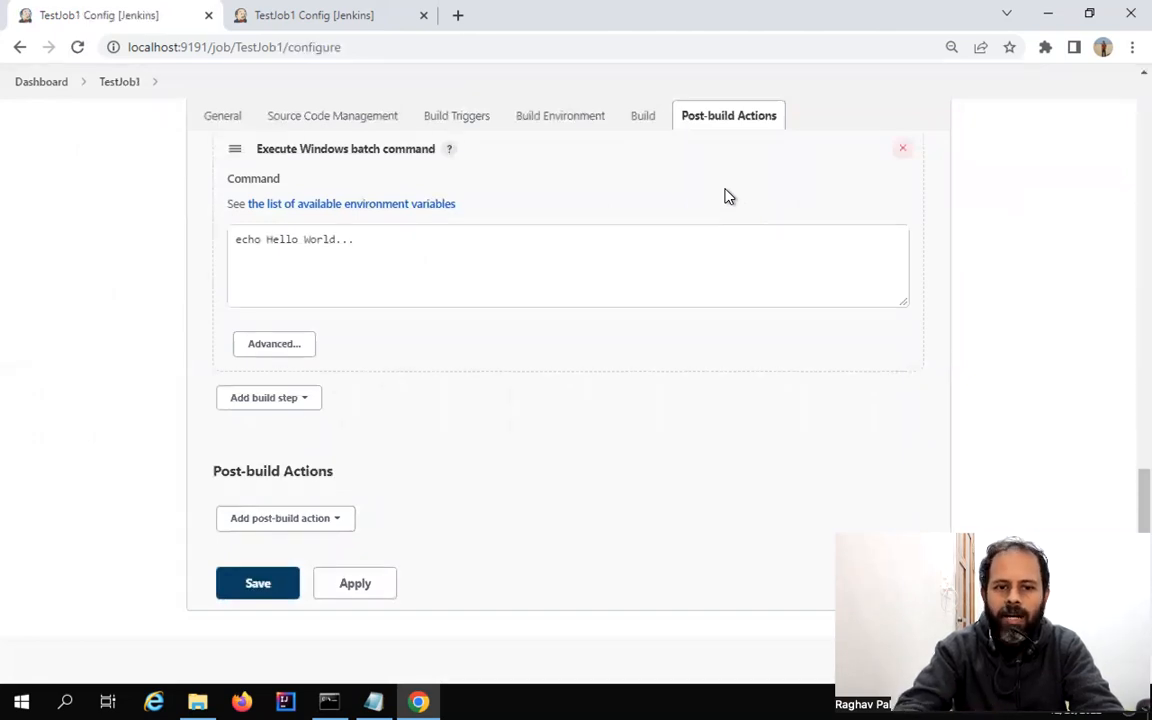
click(335, 527)
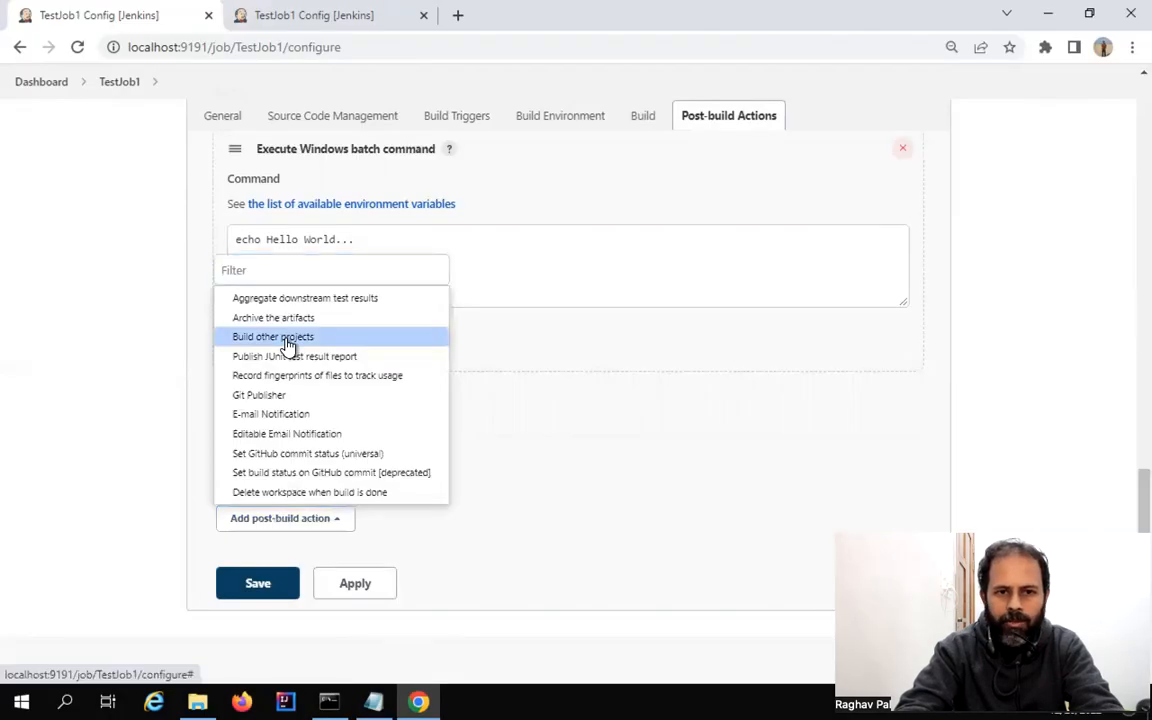
click(288, 344)
Set TestJob2 as the only project to build in the TestJob1 post-build action
scroll(320, 465, down, 3)
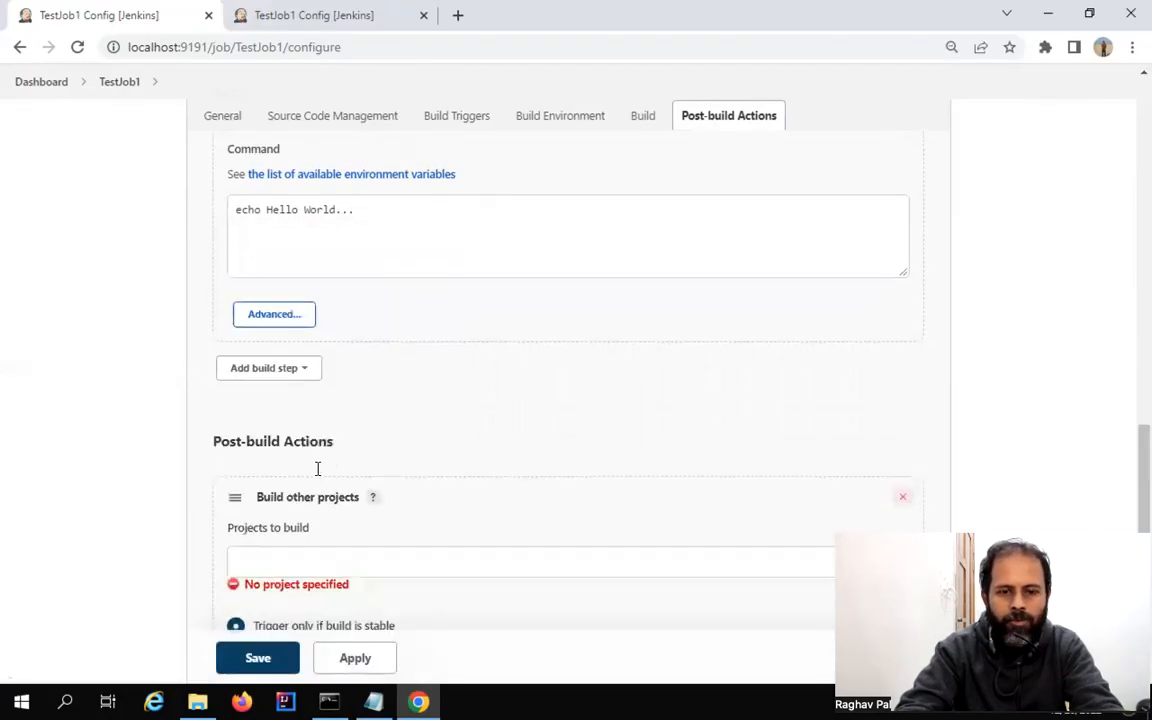
click(308, 377)
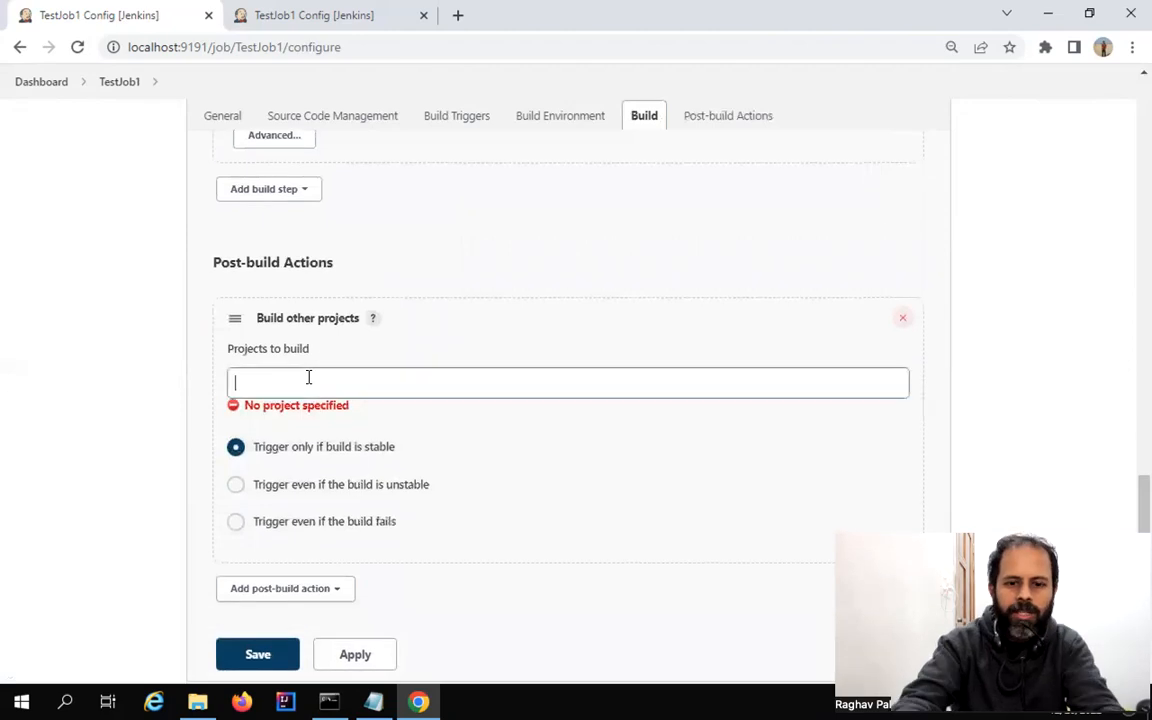
text(Tes)
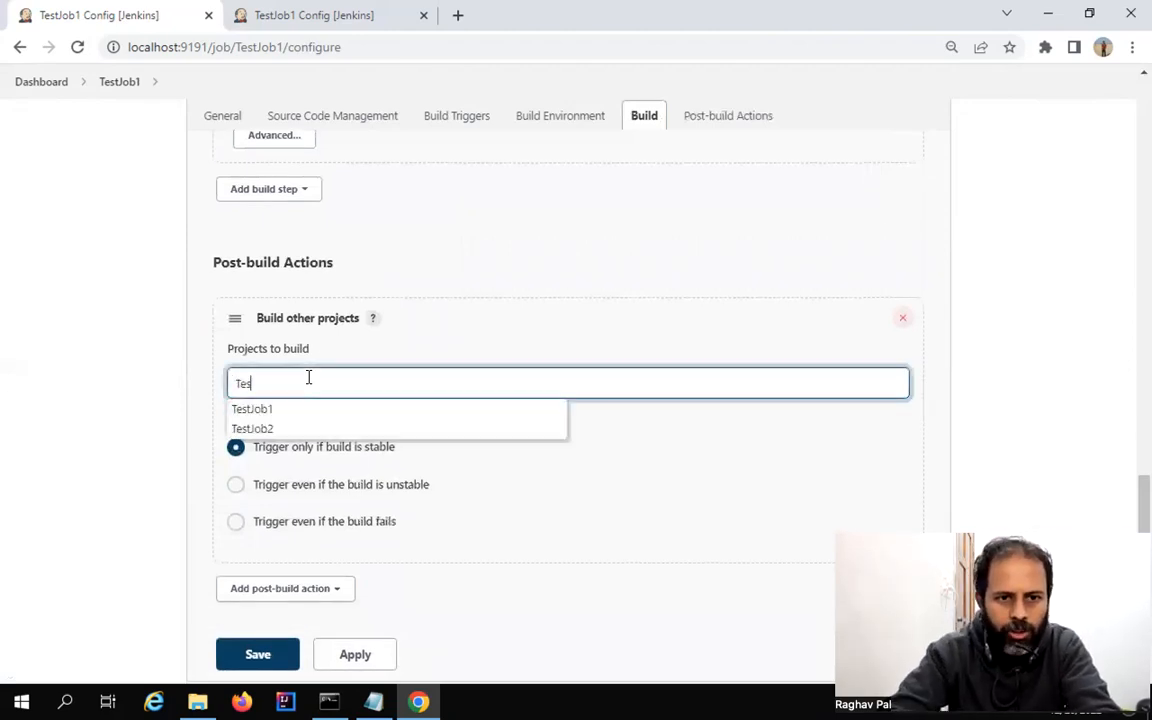
click(272, 430)
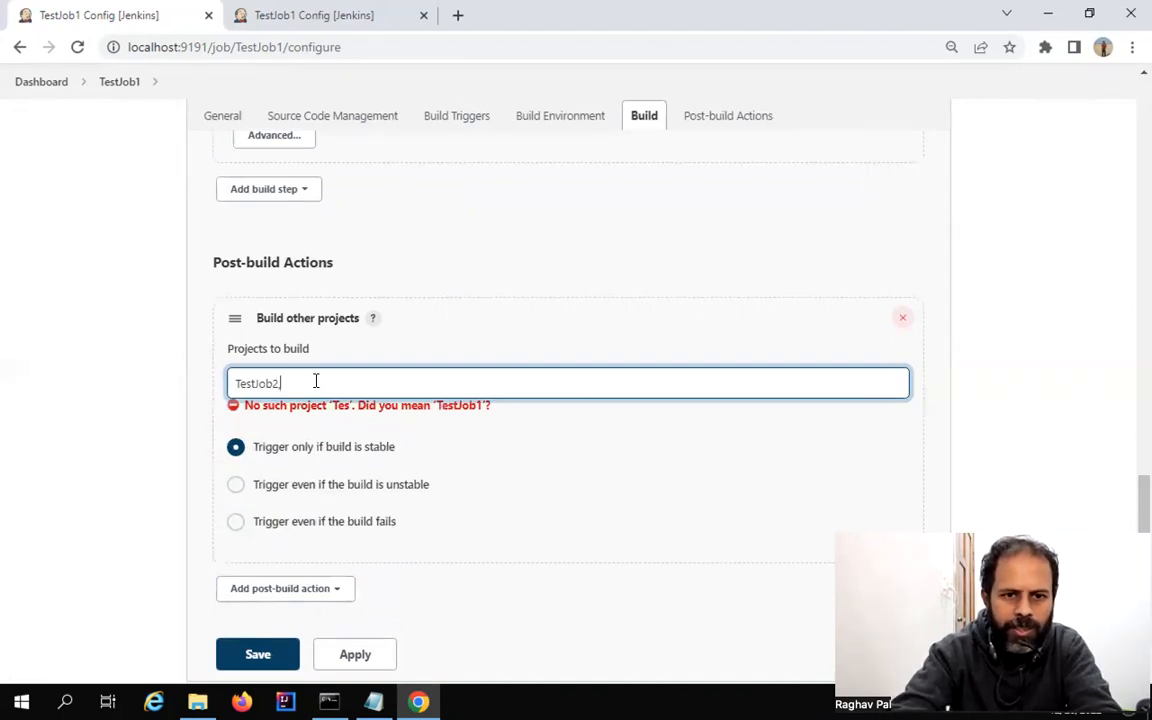
key(BackSpace)
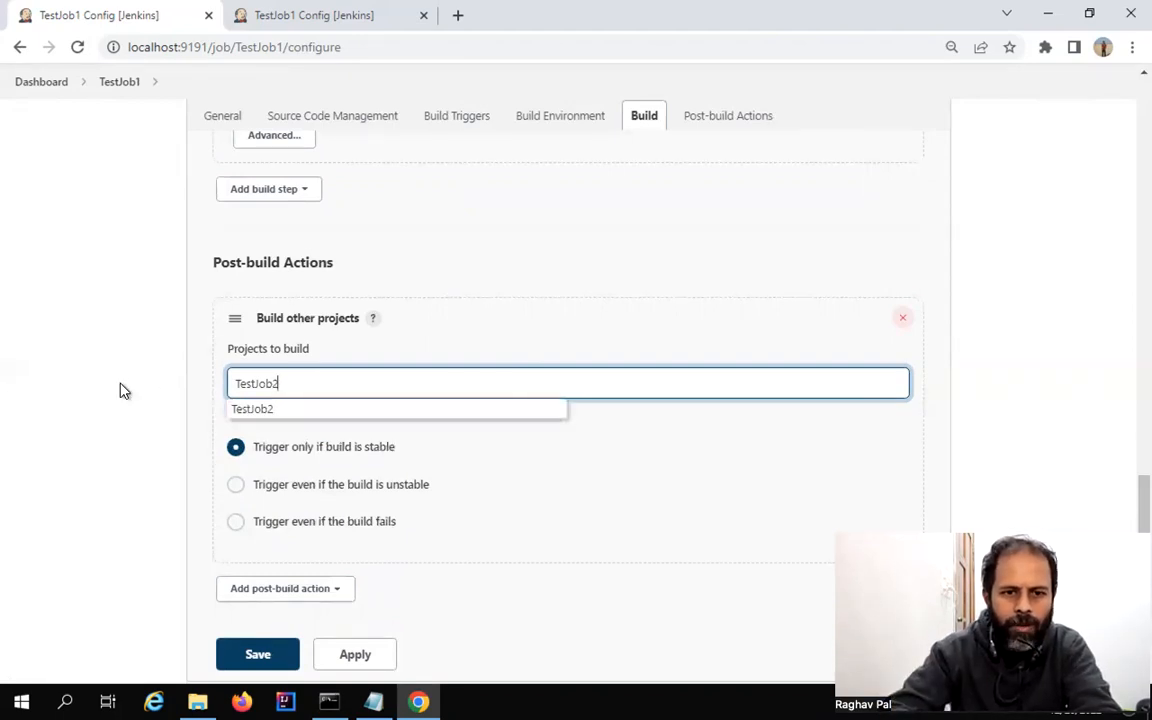
click(120, 390)
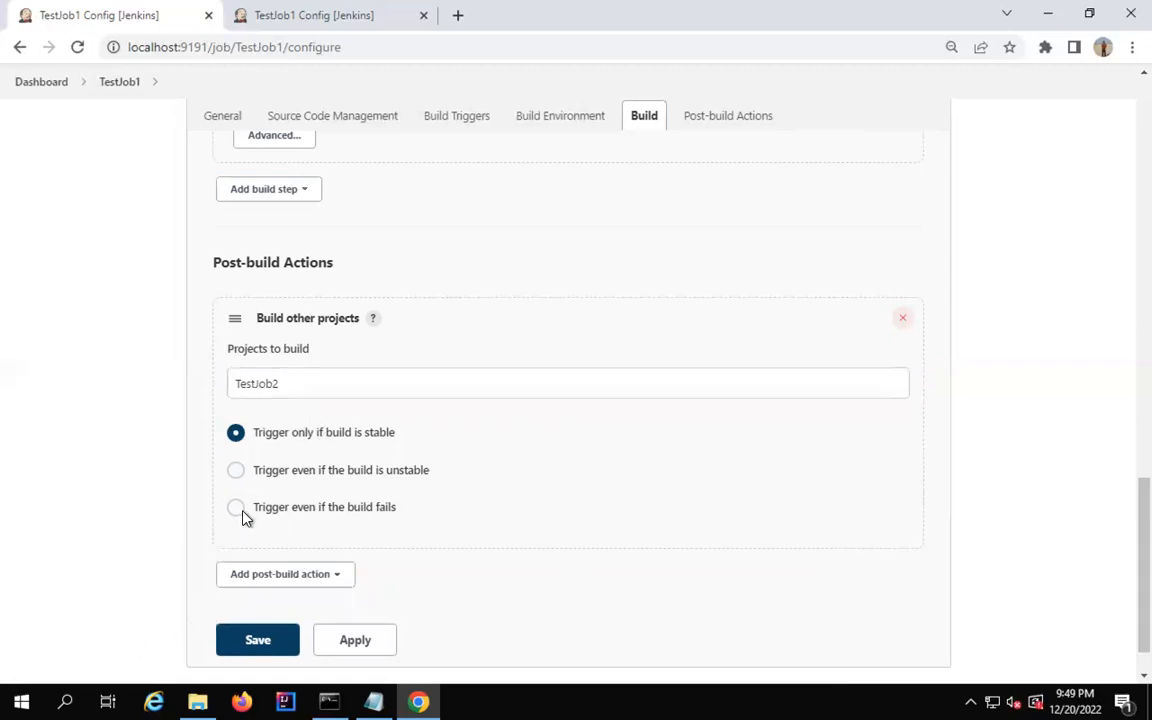
Apply and save the TestJob1 configuration, and check the downstream projects on its project page
mouse_move(470, 461)
mouse_down()
mouse_move(494, 496)
mouse_move(488, 523)
mouse_move(455, 486)
mouse_move(476, 522)
mouse_up()
scroll(380, 478, down, 1)
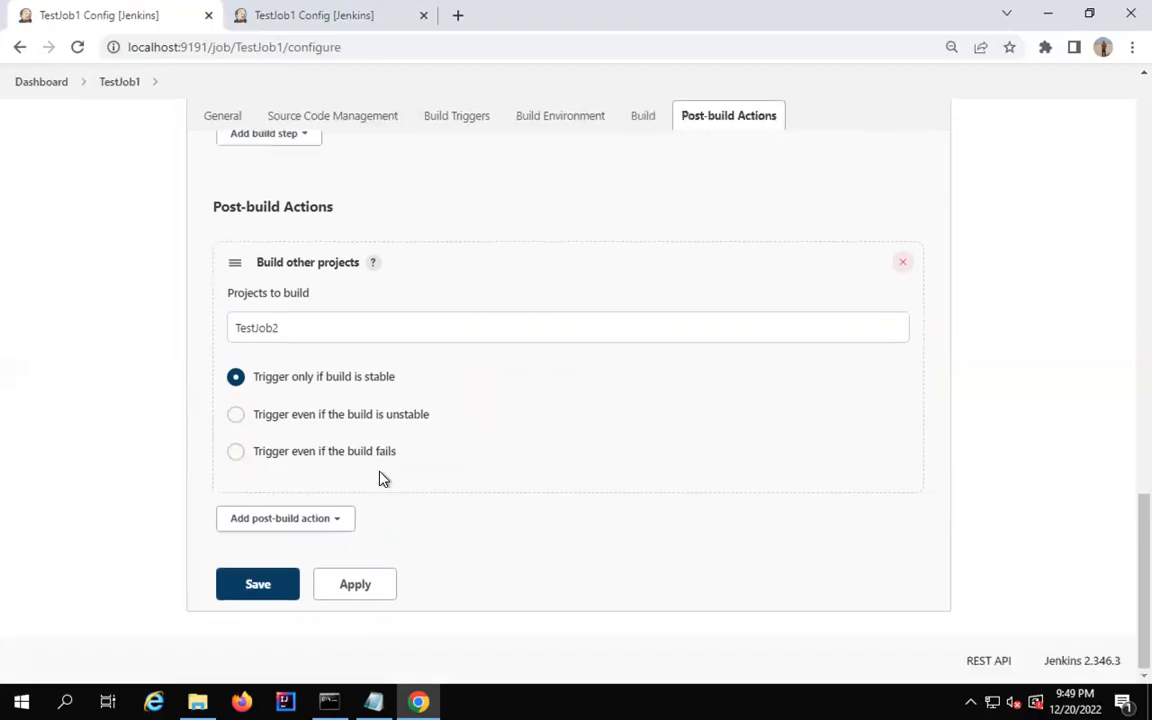
click(360, 588)
click(257, 588)
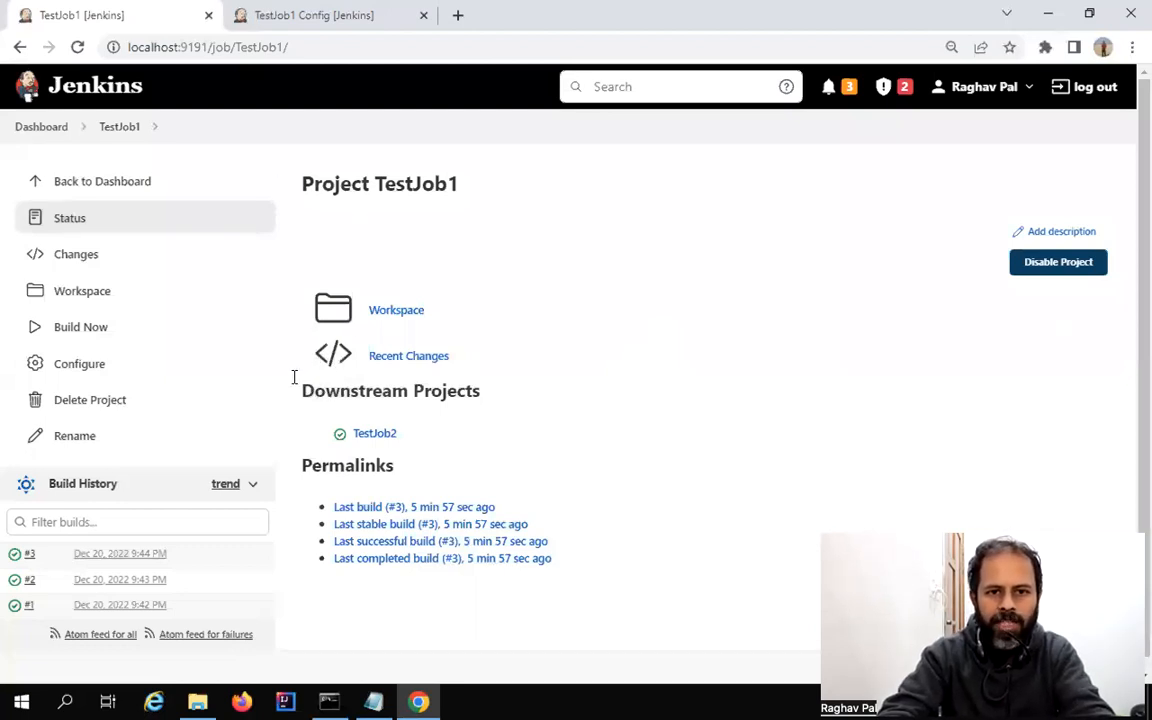
drag(292, 374, 545, 455)
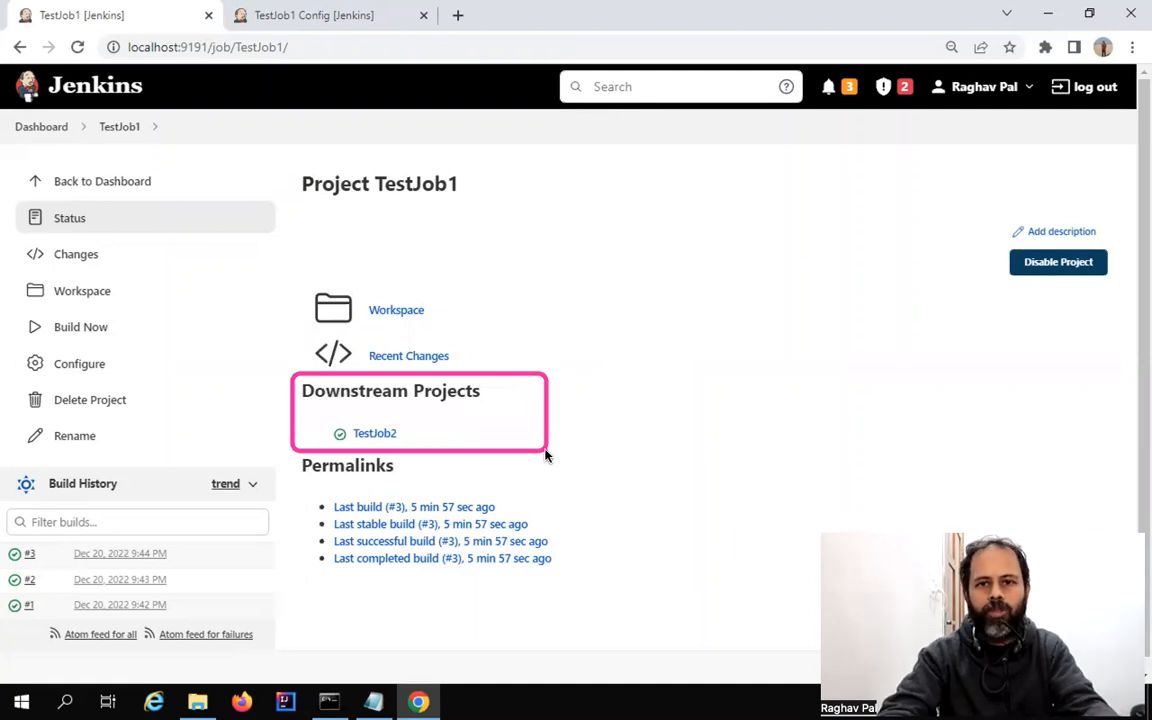
Start a TestJob1 build from the dashboard and reload the page to refresh both jobs' status
drag(311, 418, 461, 448)
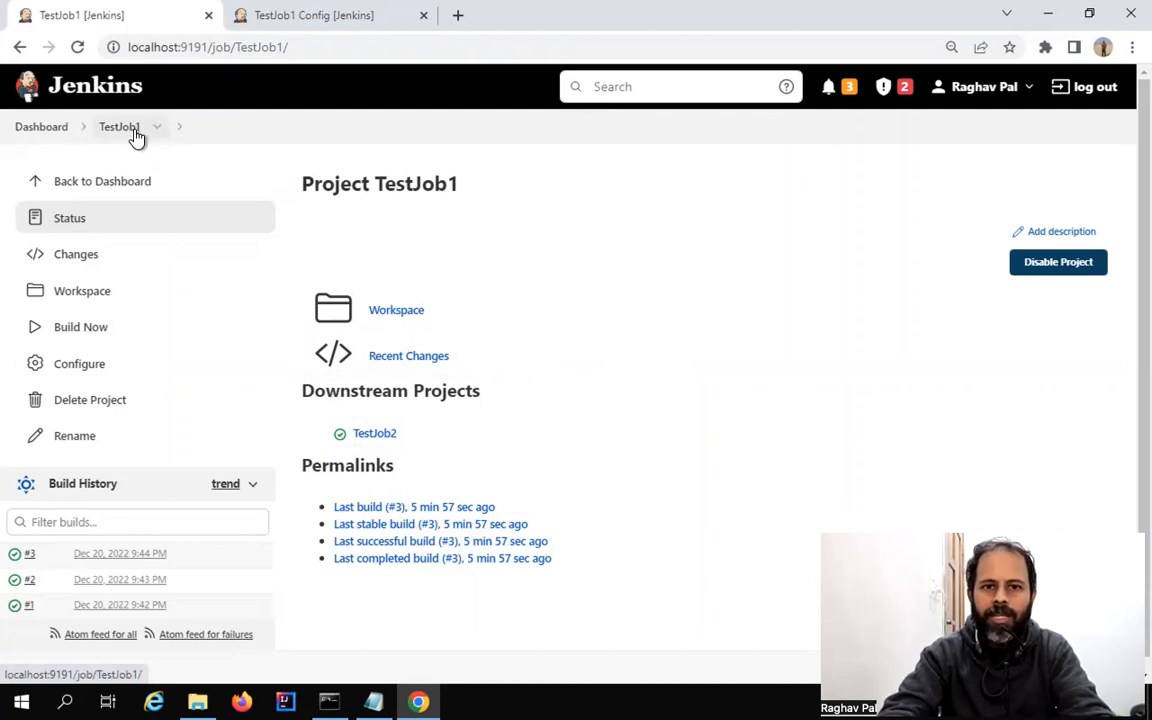
click(41, 129)
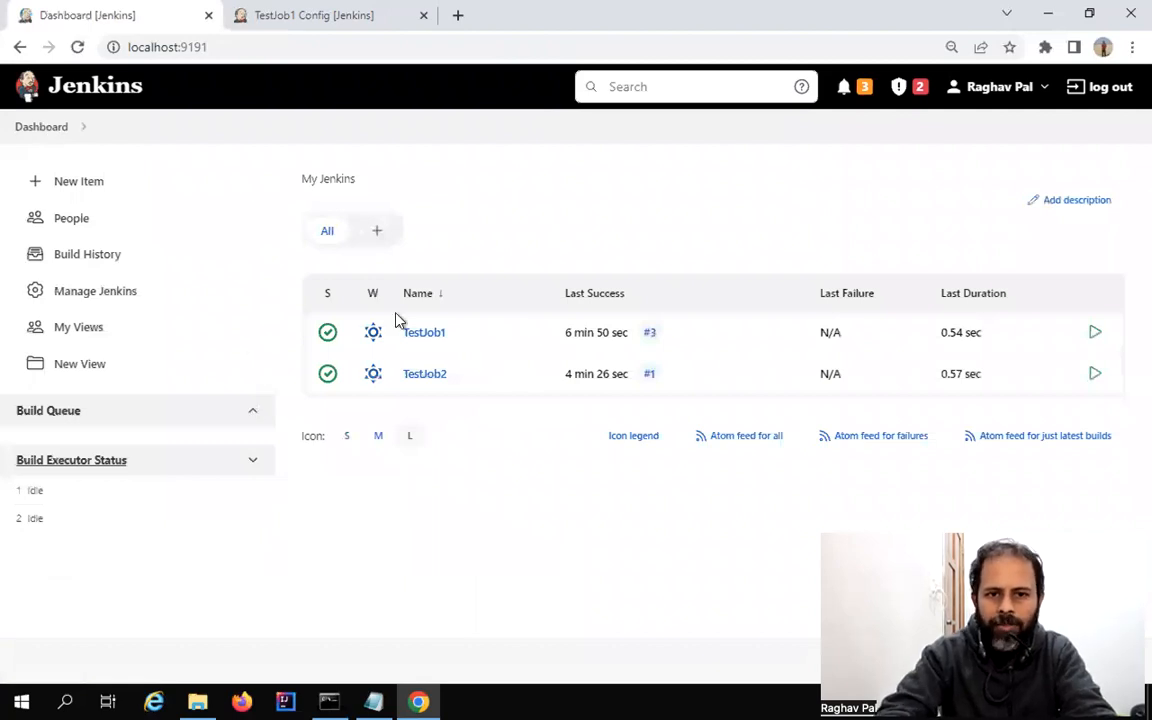
drag(381, 318, 697, 347)
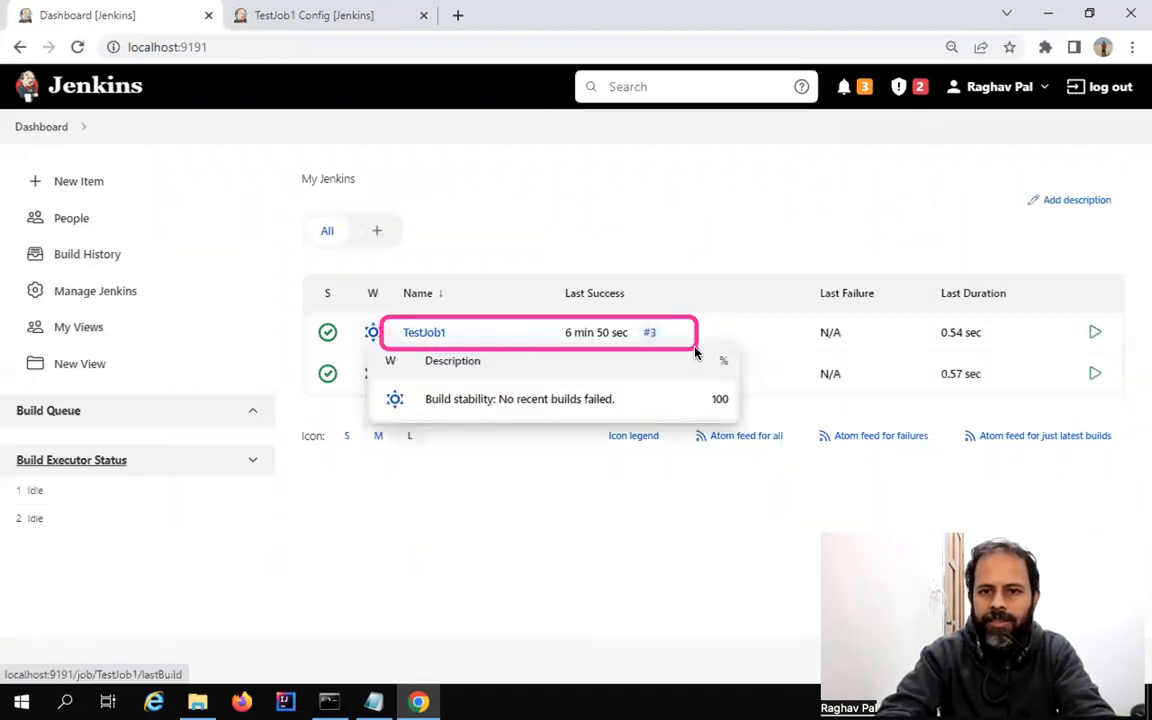
key(Escape)
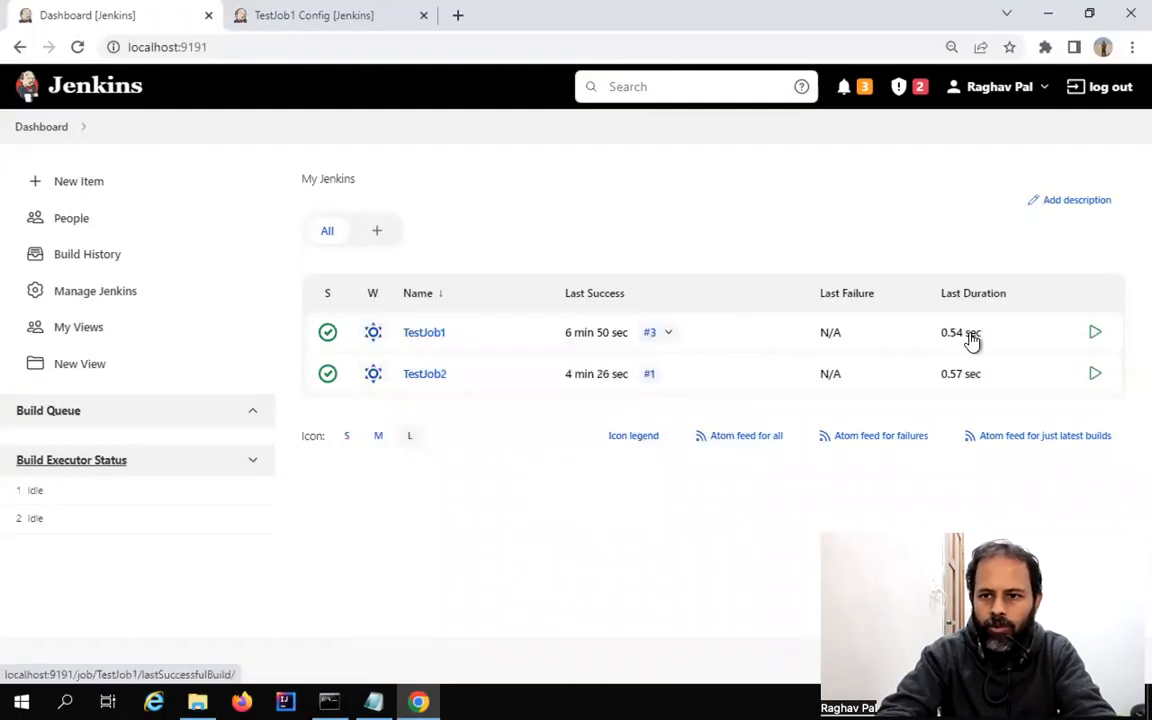
click(1095, 335)
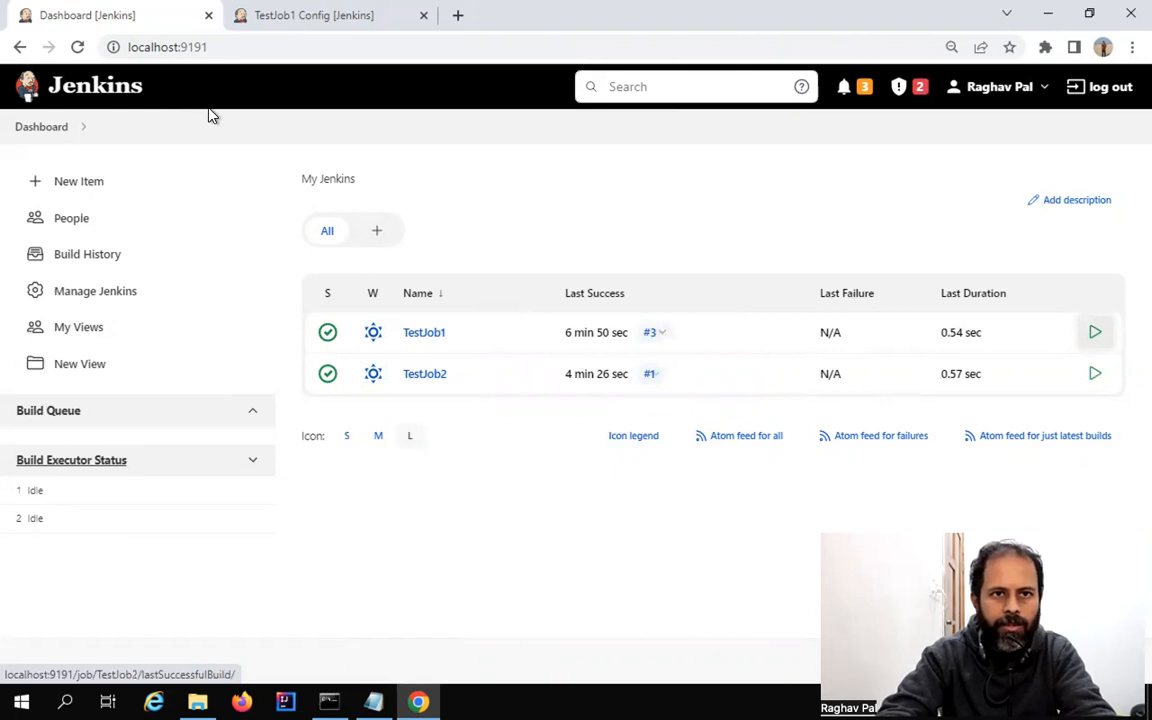
click(281, 40)
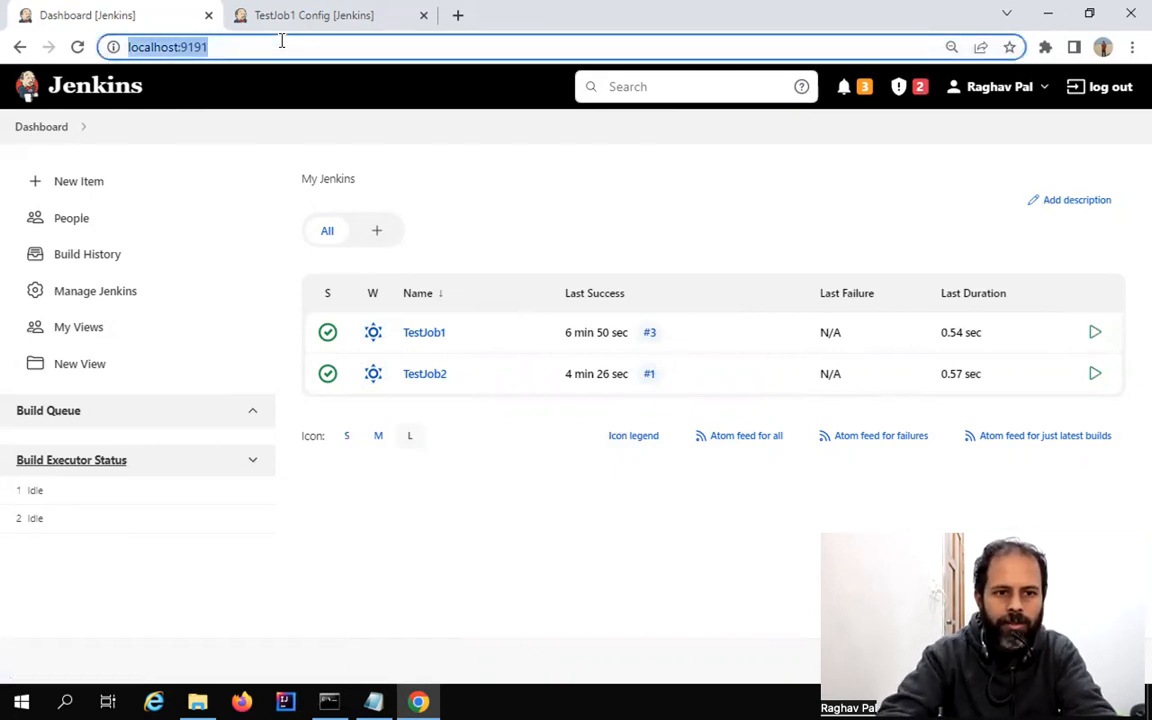
key(Return)
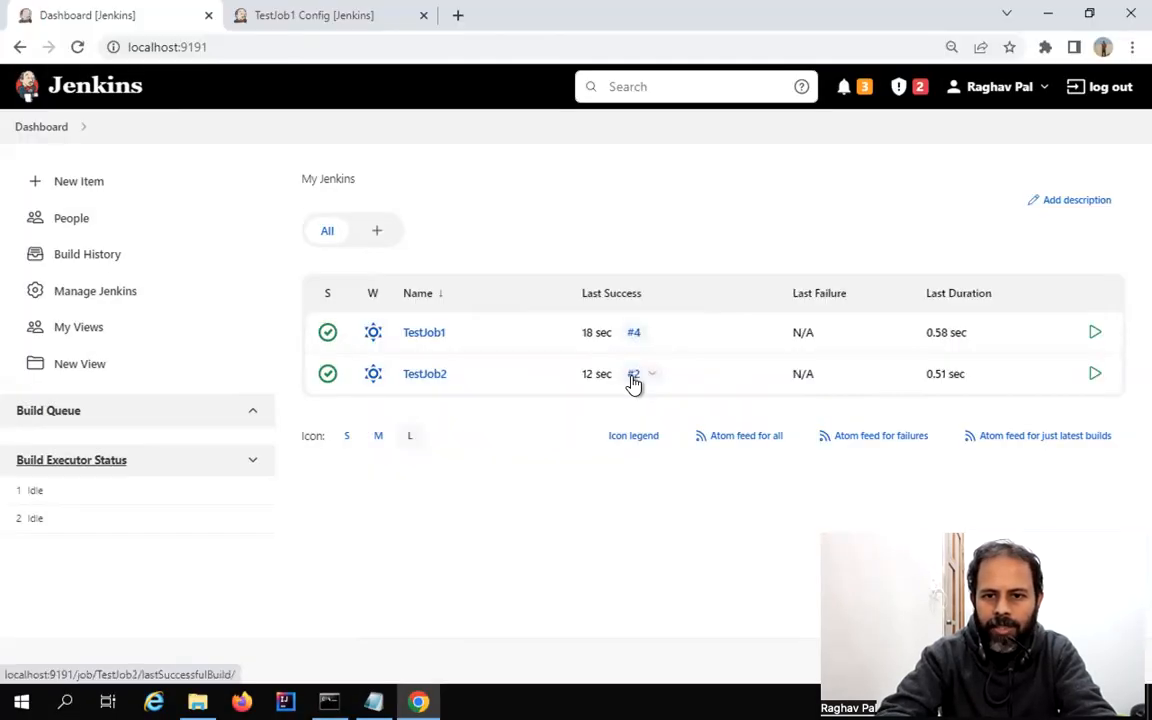
Examine the latest TestJob2 build's trigger cause and console output, and return to the dashboard
click(633, 376)
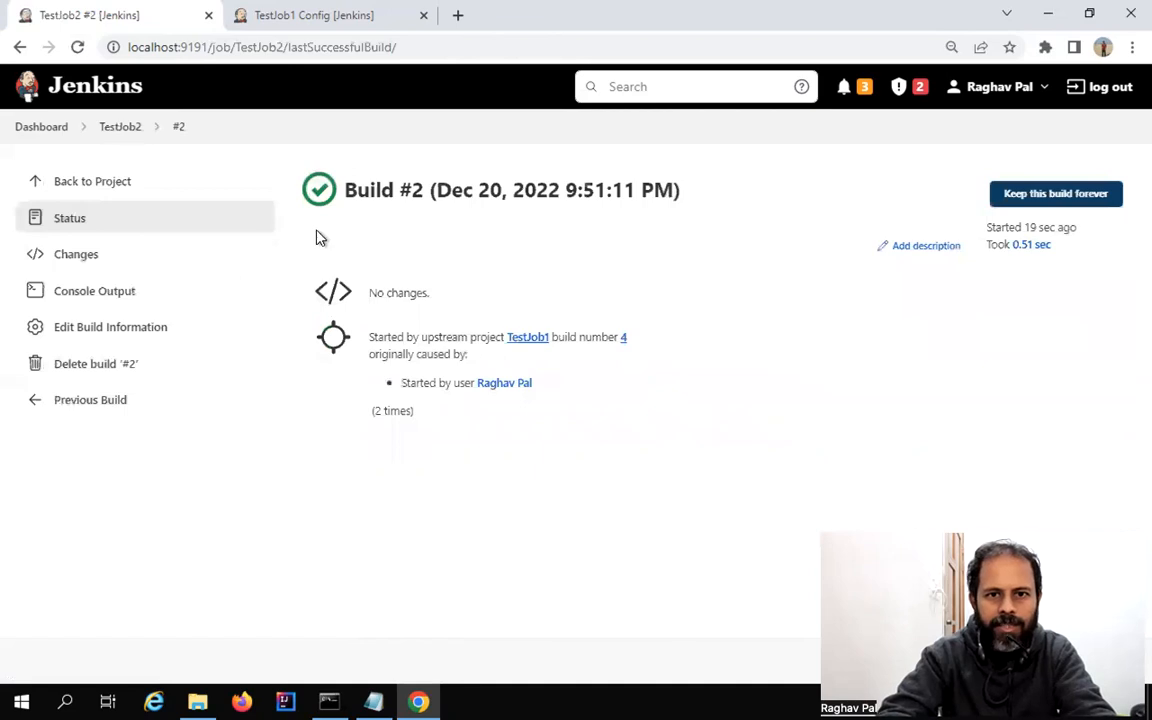
click(95, 295)
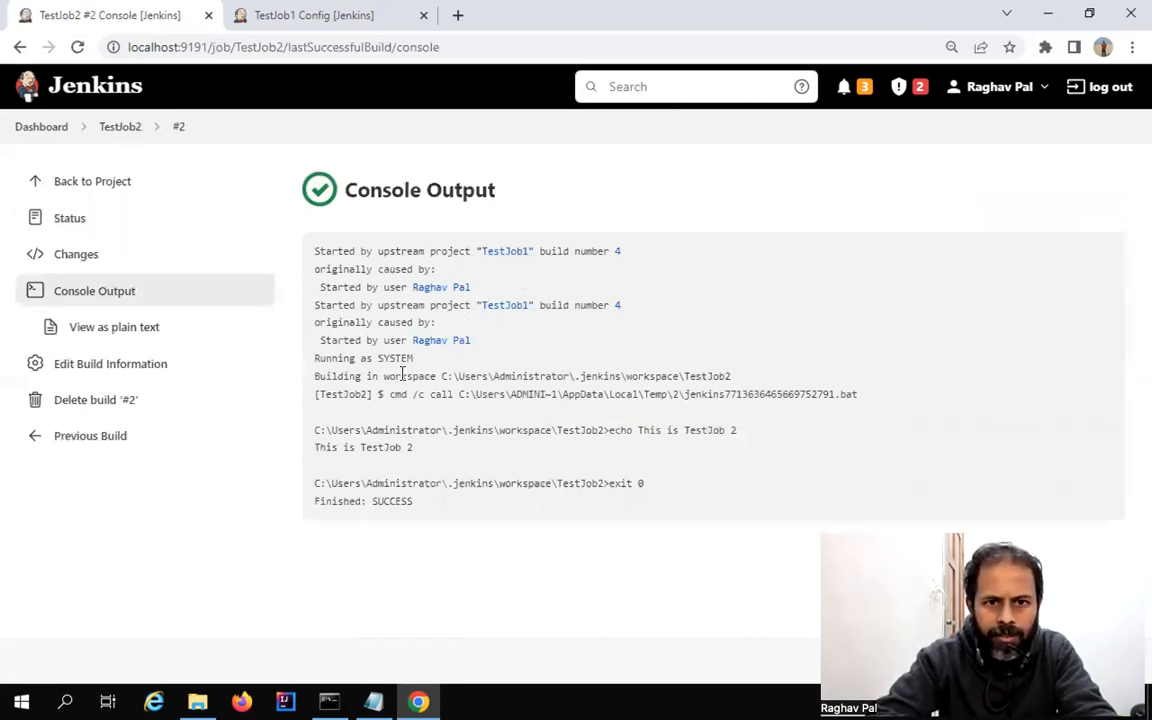
triple_click(412, 449)
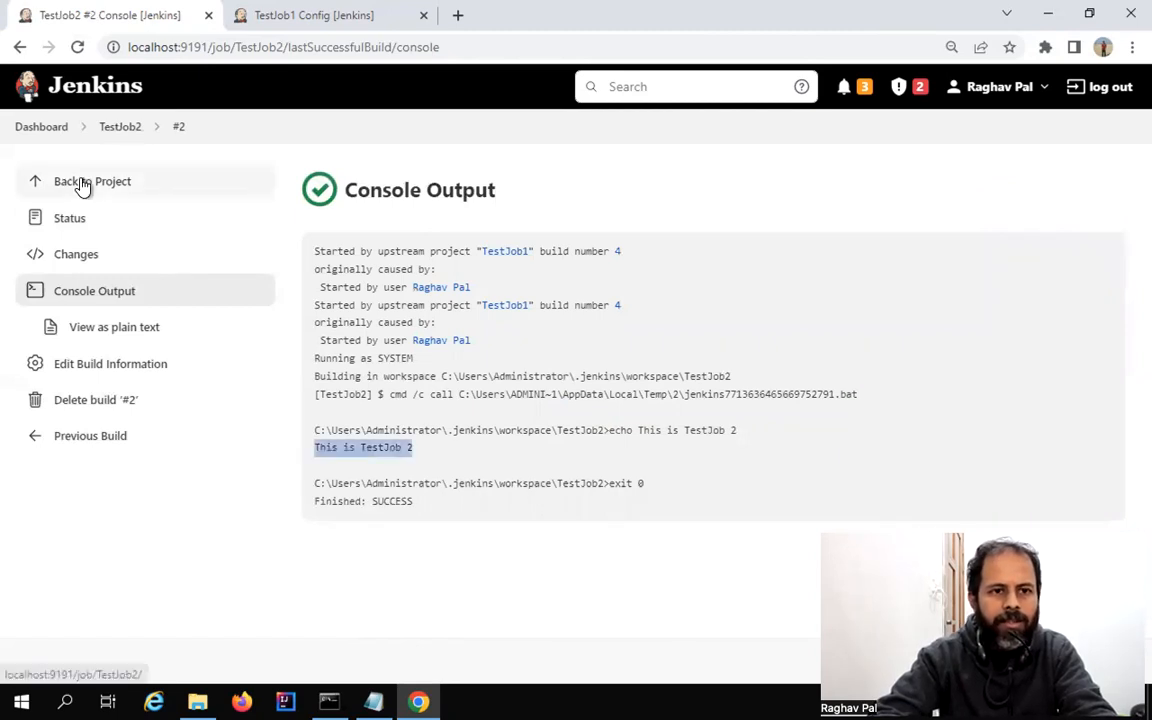
click(43, 128)
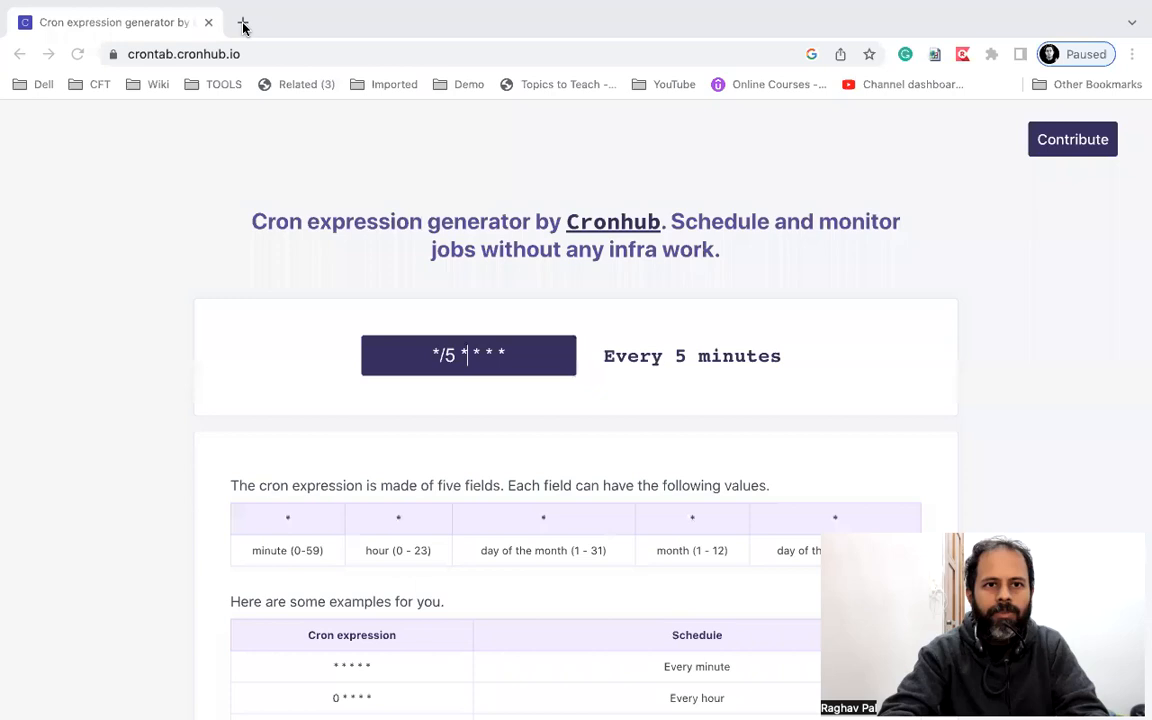
Search Google Images for "continuous integration delivery and deployment" in a new browser tab
click(242, 20)
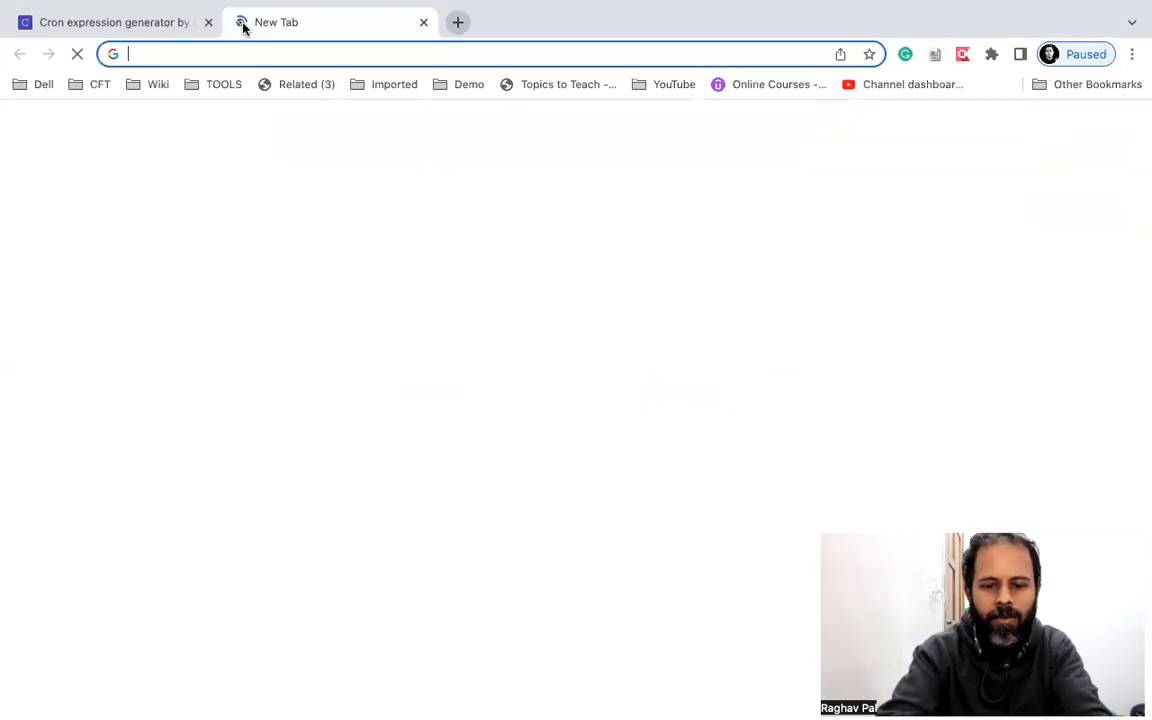
text(co)
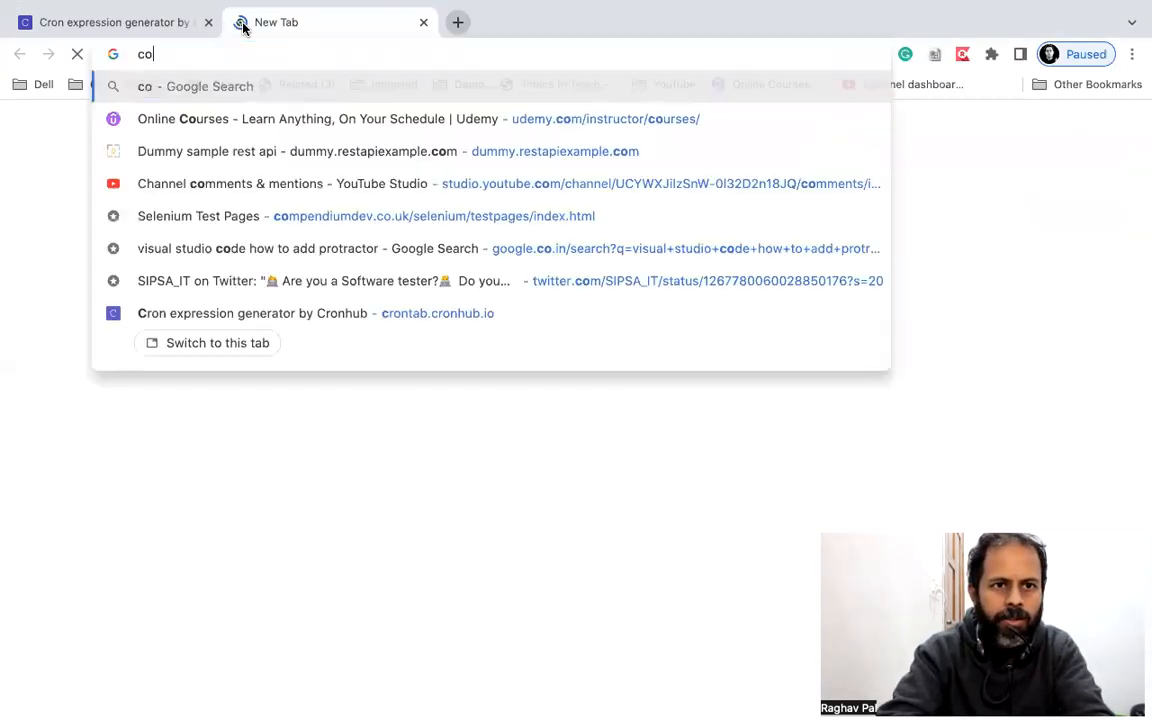
text(ntin)
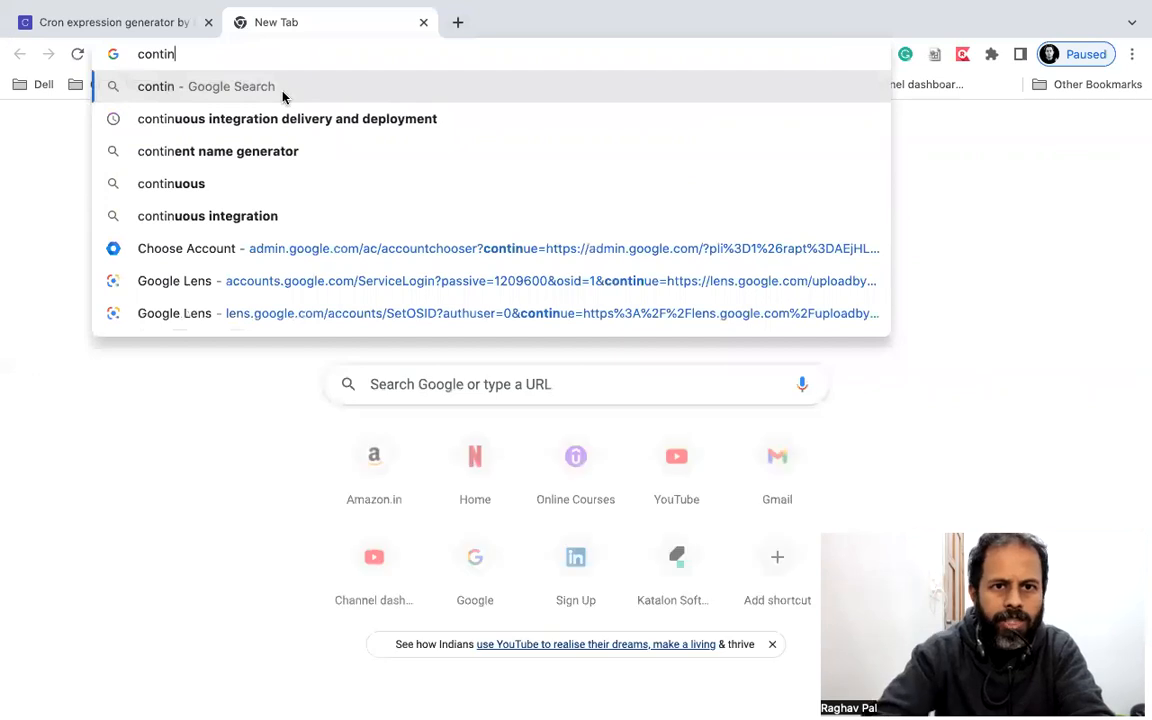
click(282, 120)
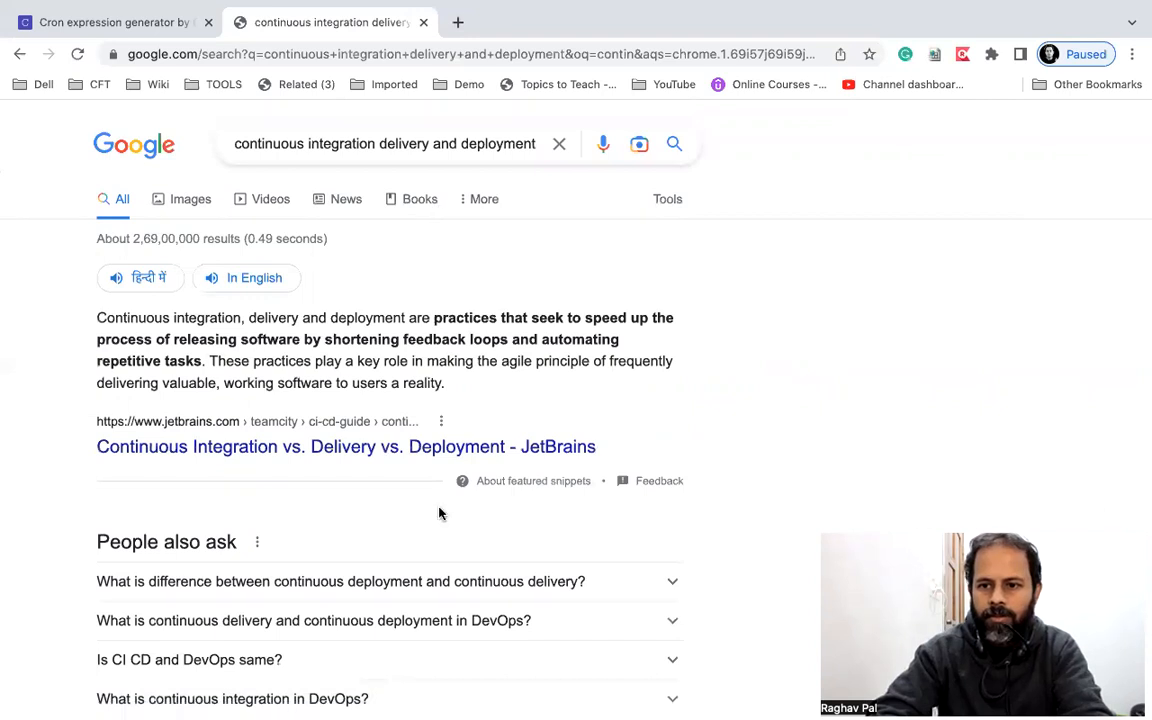
click(190, 199)
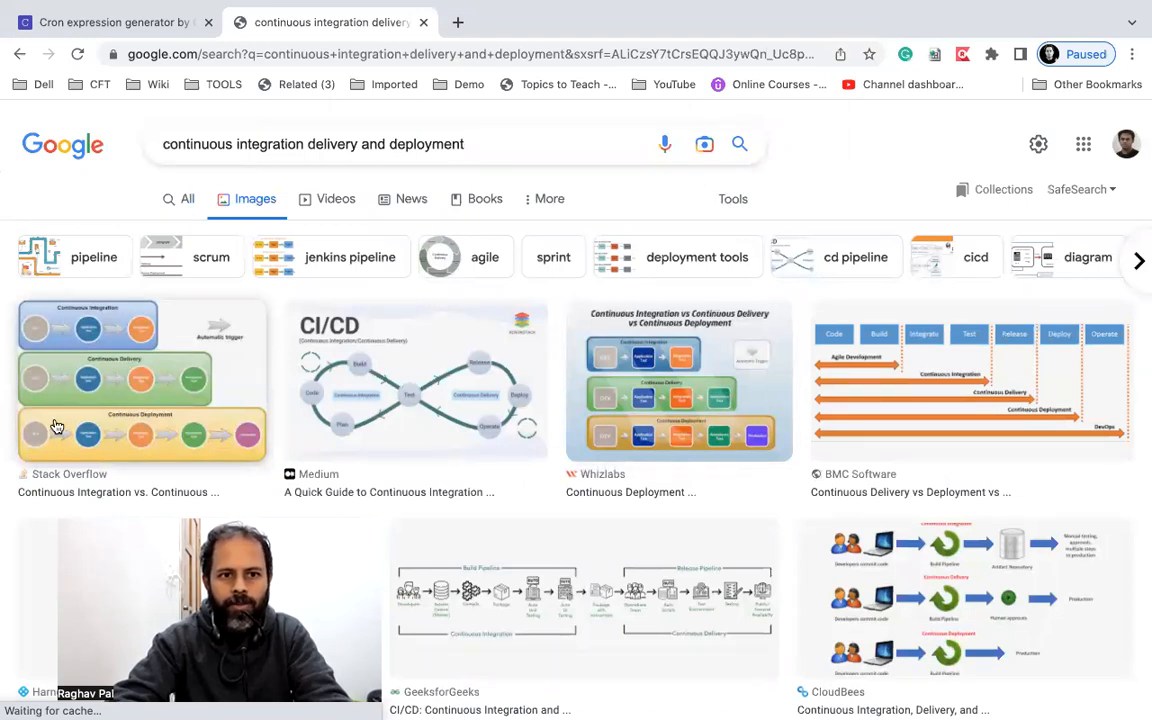
Examine the Stack Overflow diagram comparing continuous integration, delivery and deployment, focusing on the continuous integration stages
click(149, 402)
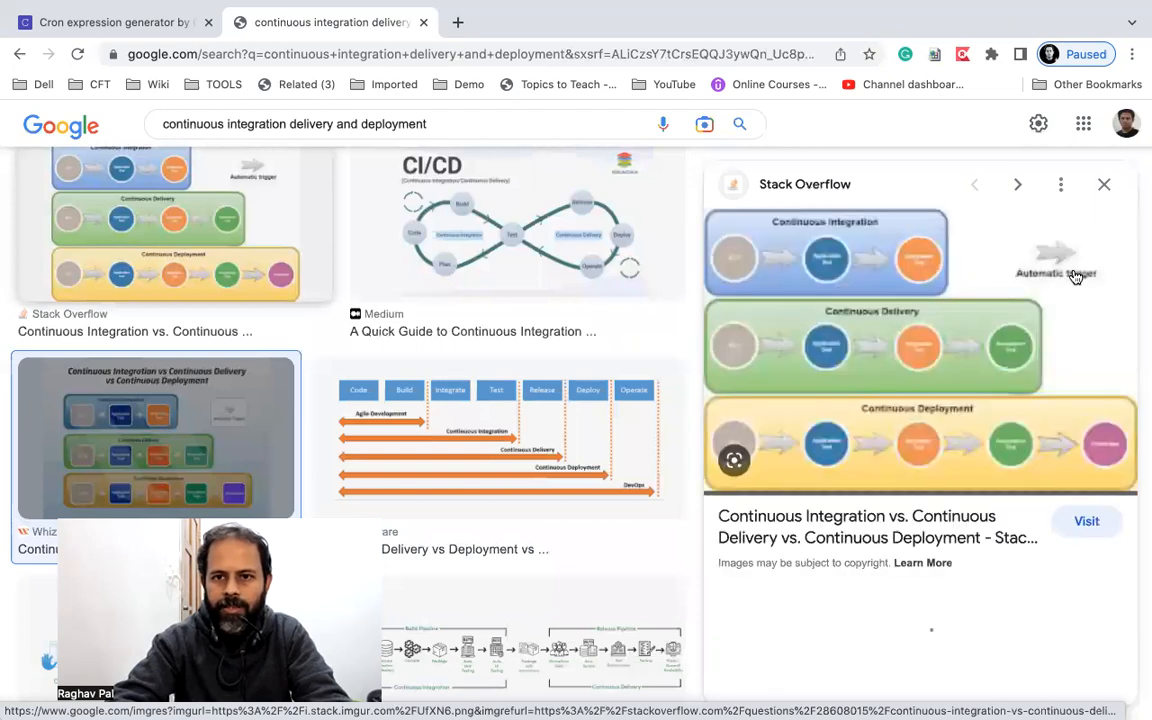
scroll(1075, 277, up, 3)
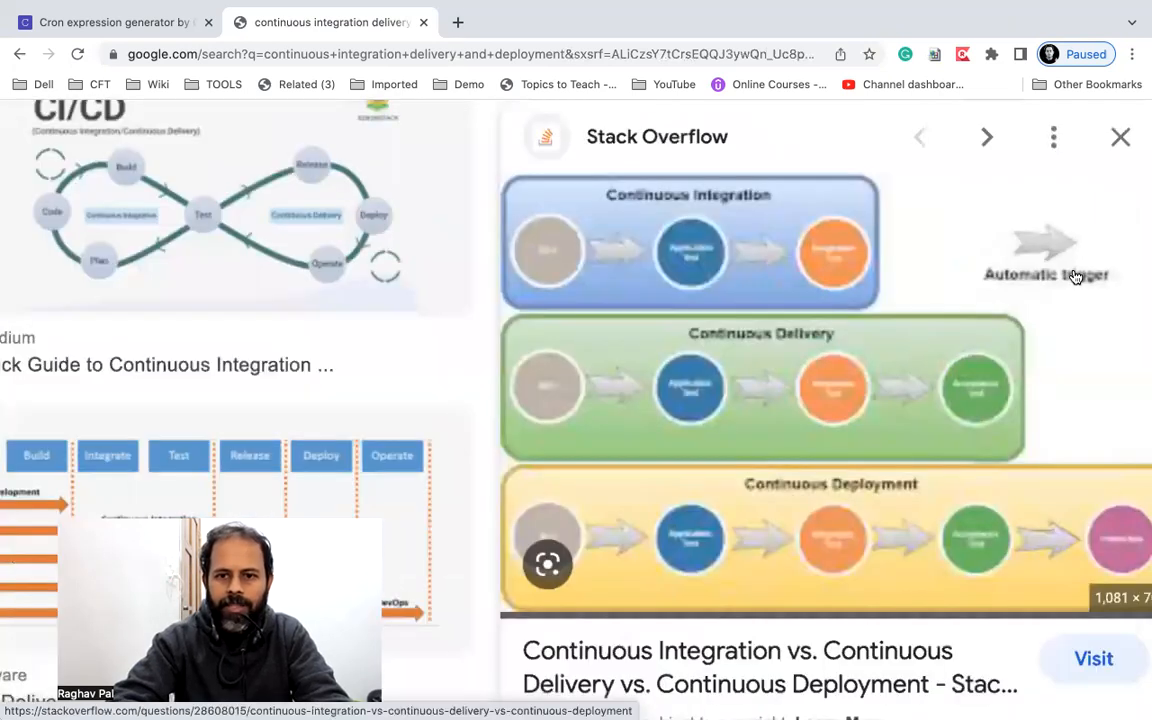
scroll(1075, 277, right, 2)
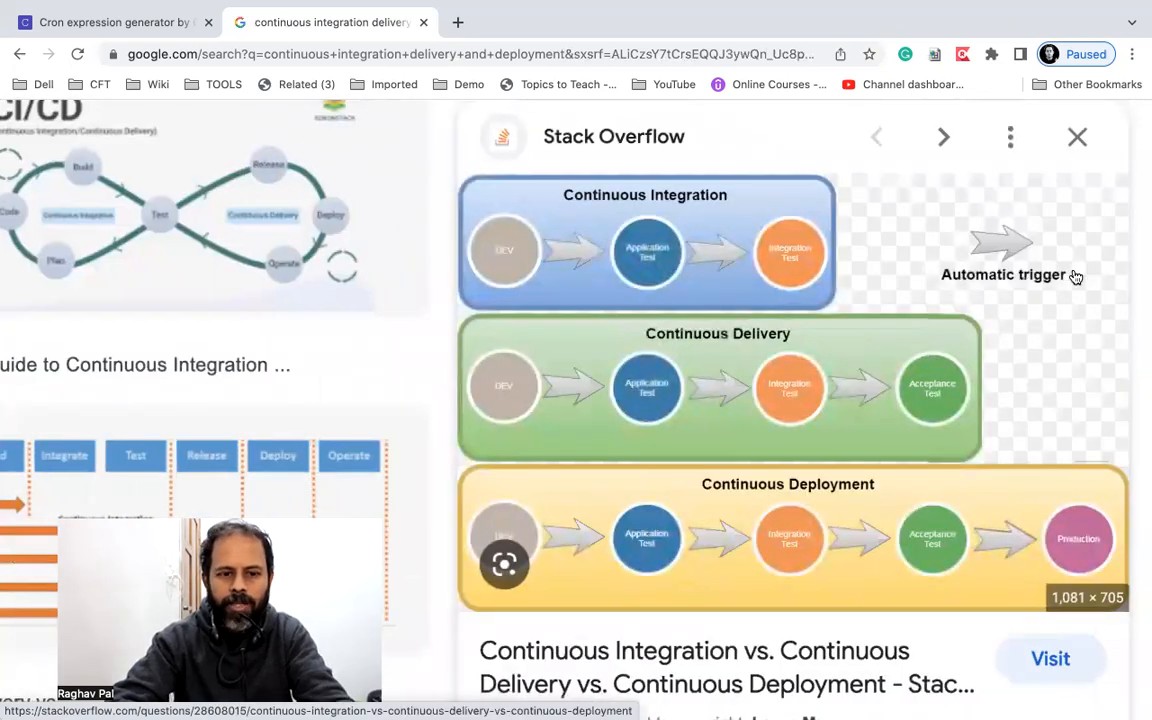
drag(470, 200, 548, 300)
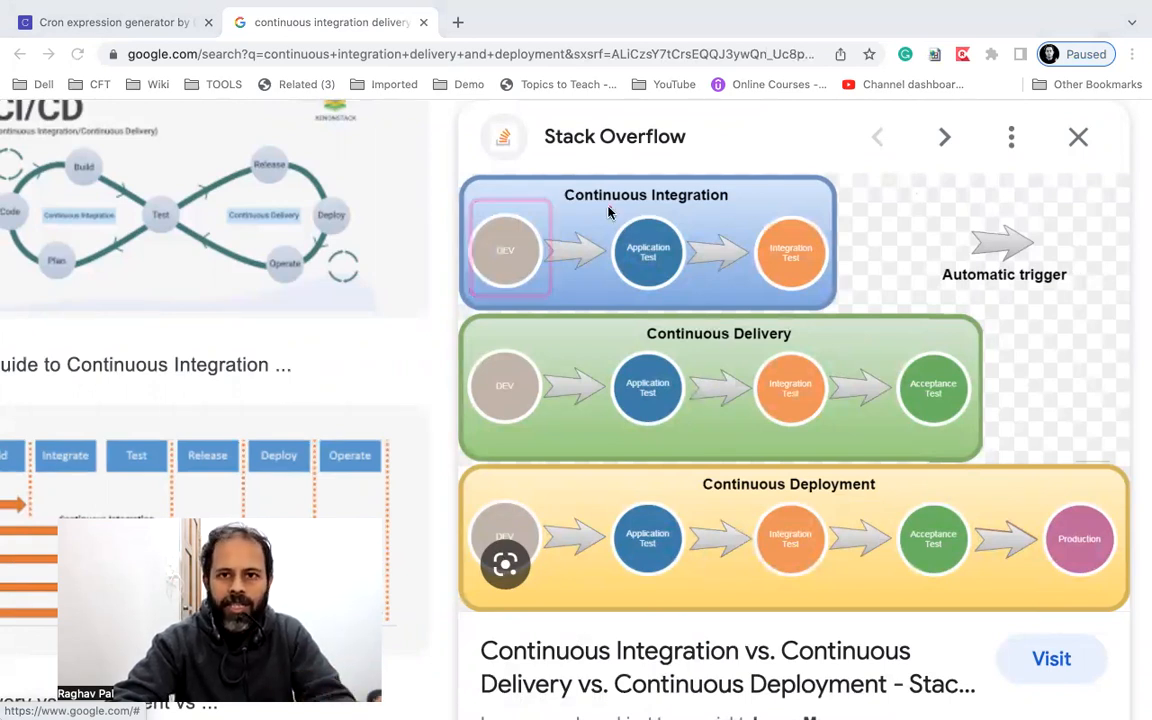
drag(606, 205, 680, 280)
drag(815, 297, 848, 296)
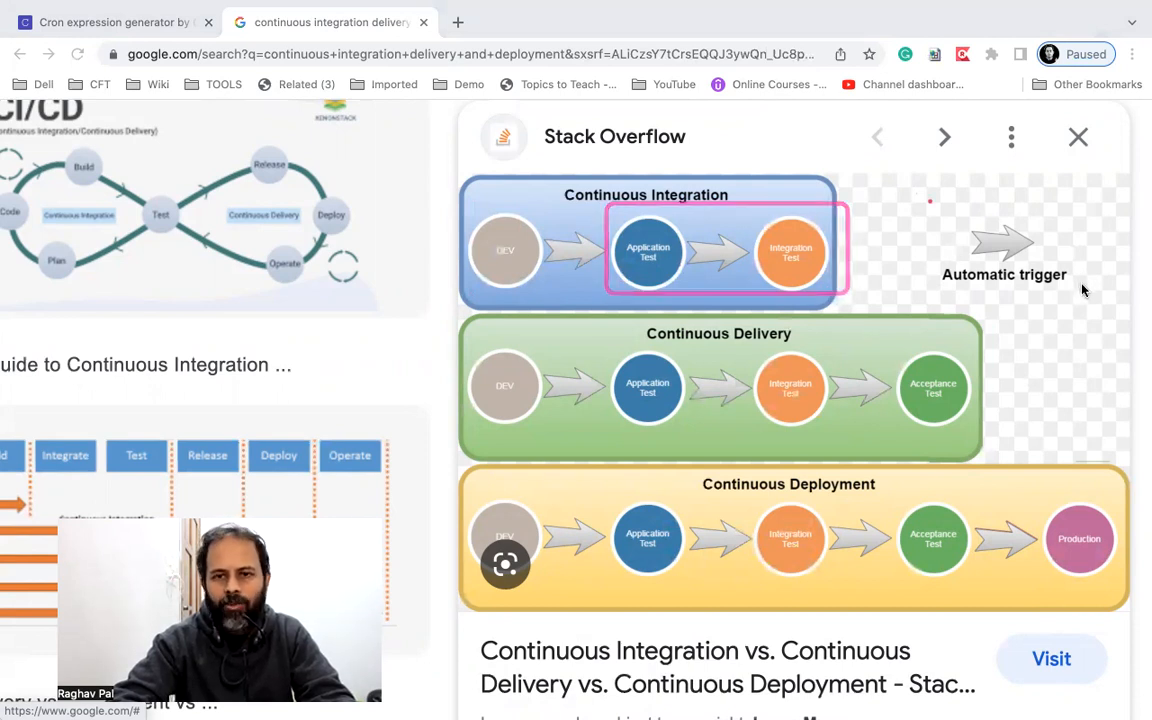
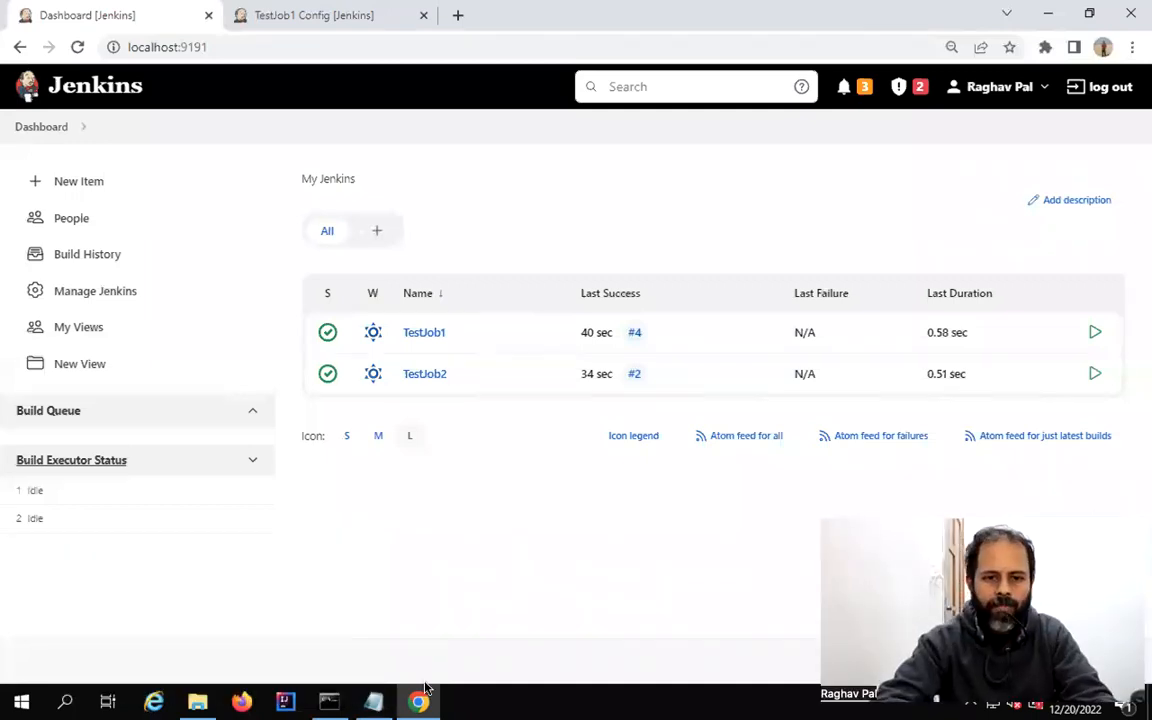
Check the Day 2 topic list in Notepad, and view the home directory on the Jenkins Configure System page
click(373, 700)
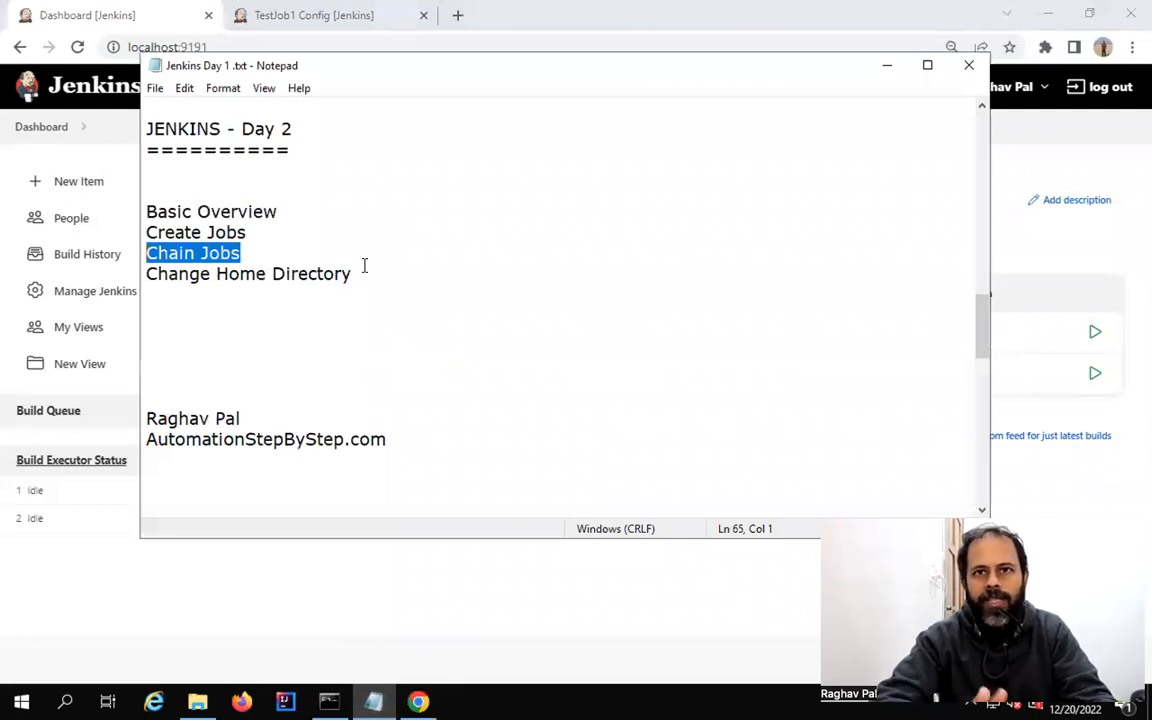
click(373, 550)
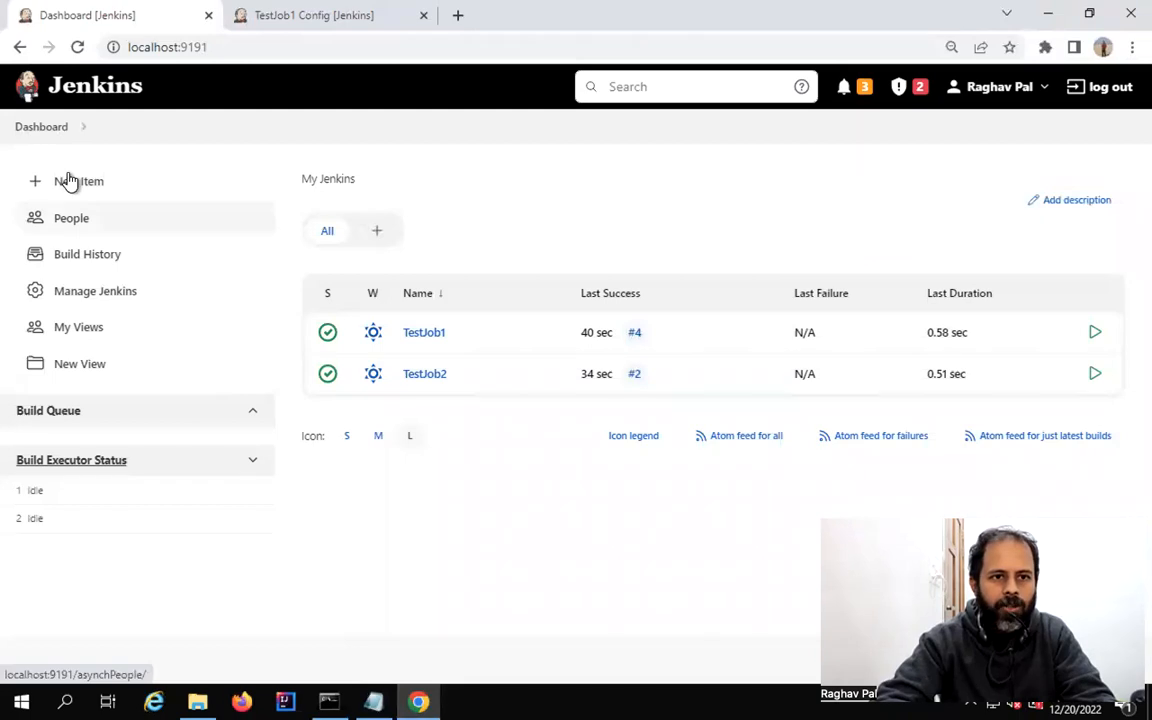
click(66, 290)
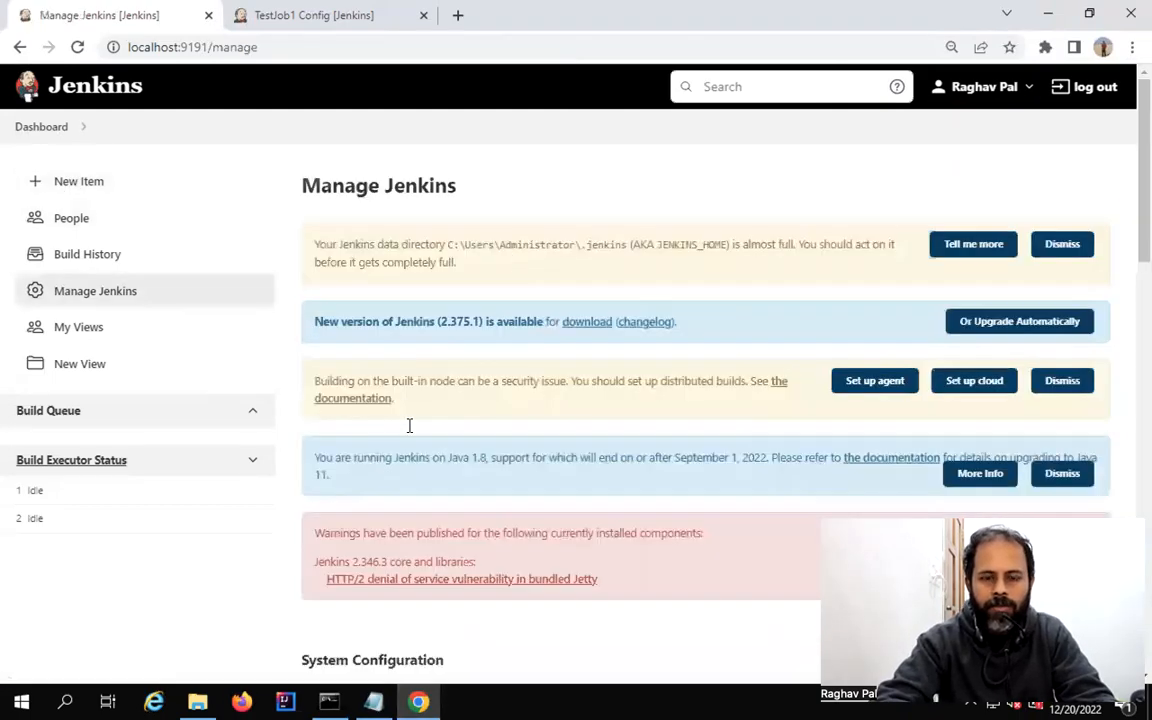
scroll(409, 431, down, 3)
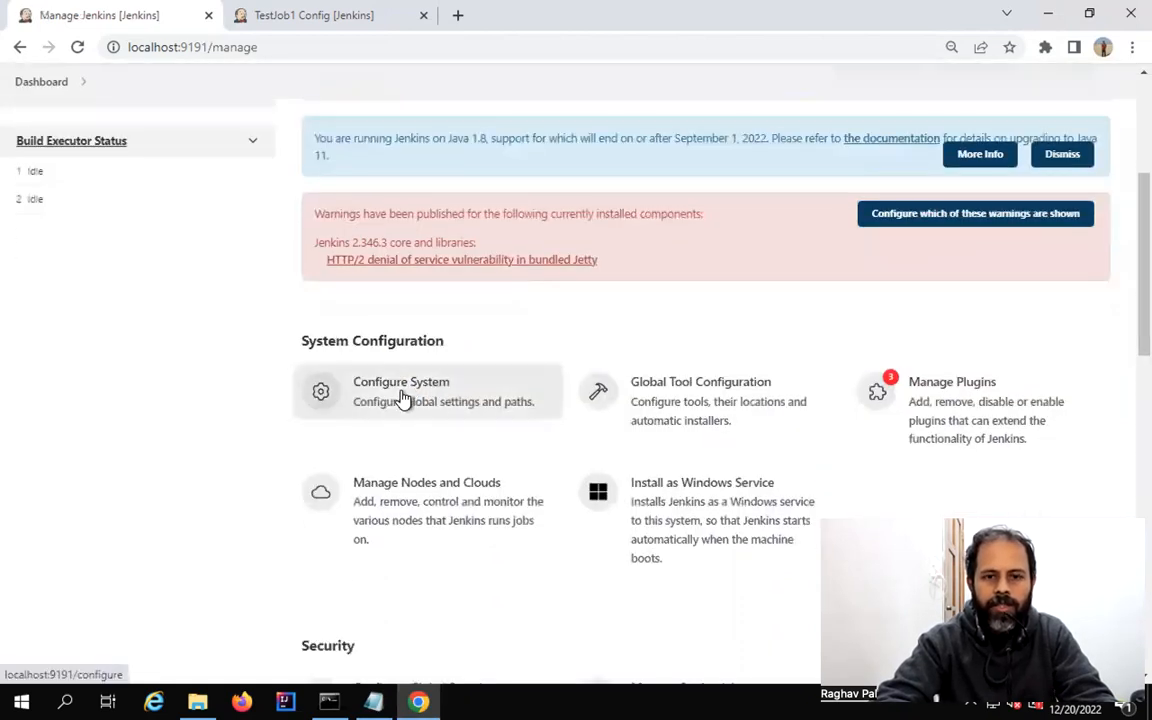
click(403, 398)
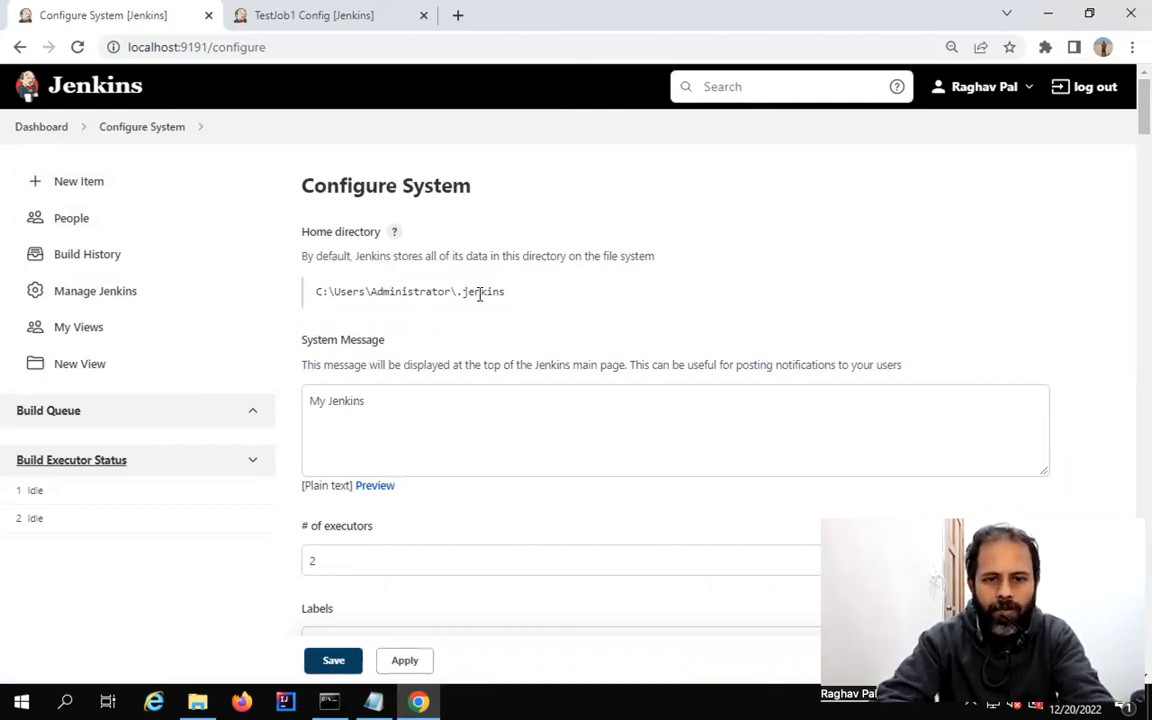
Create a folder named MyJenkins on the D: drive in File Explorer and open it
key(super+d)
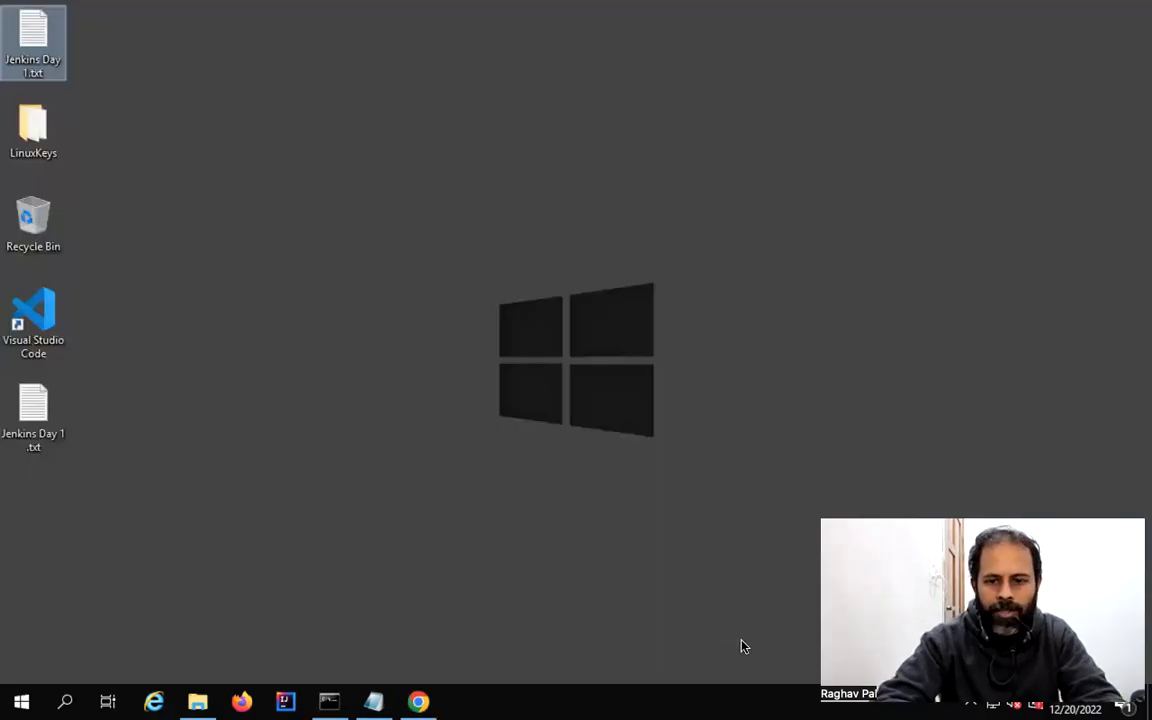
click(197, 700)
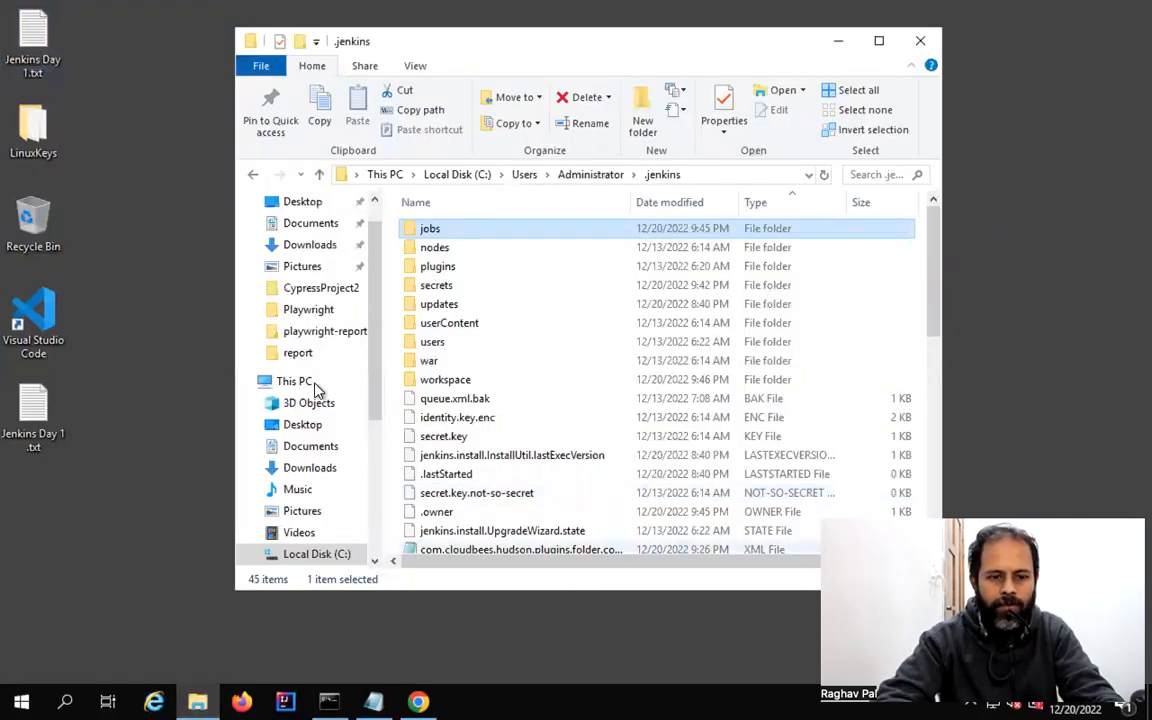
click(294, 381)
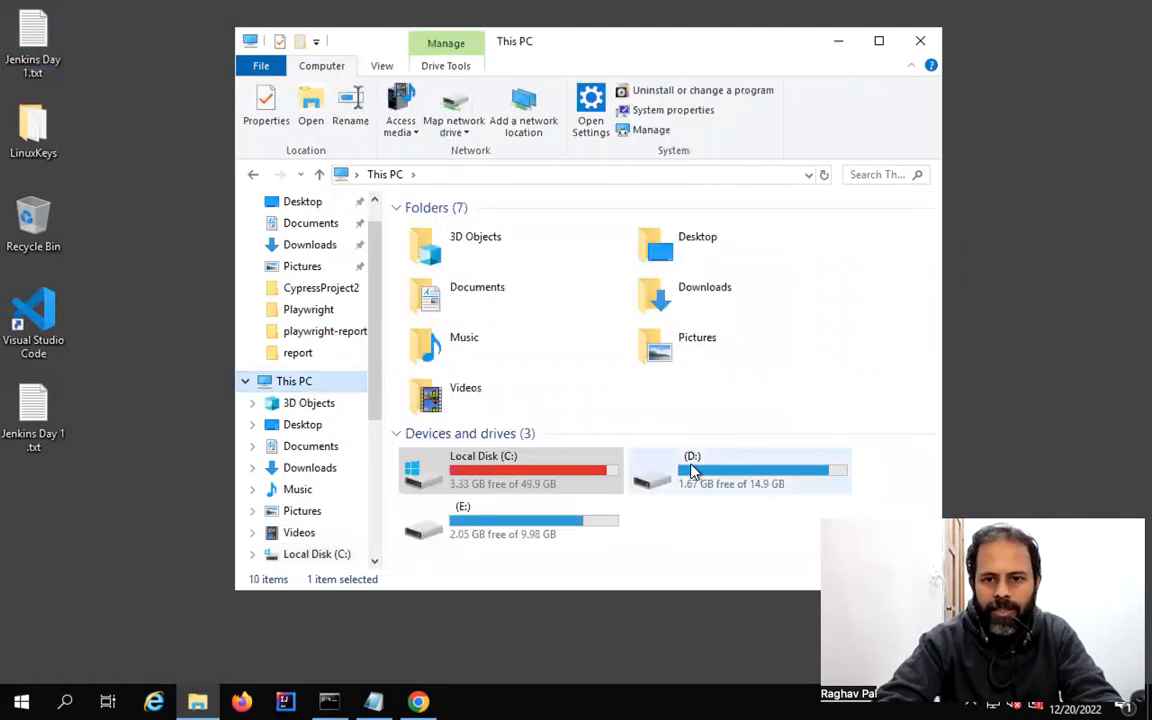
double_click(693, 470)
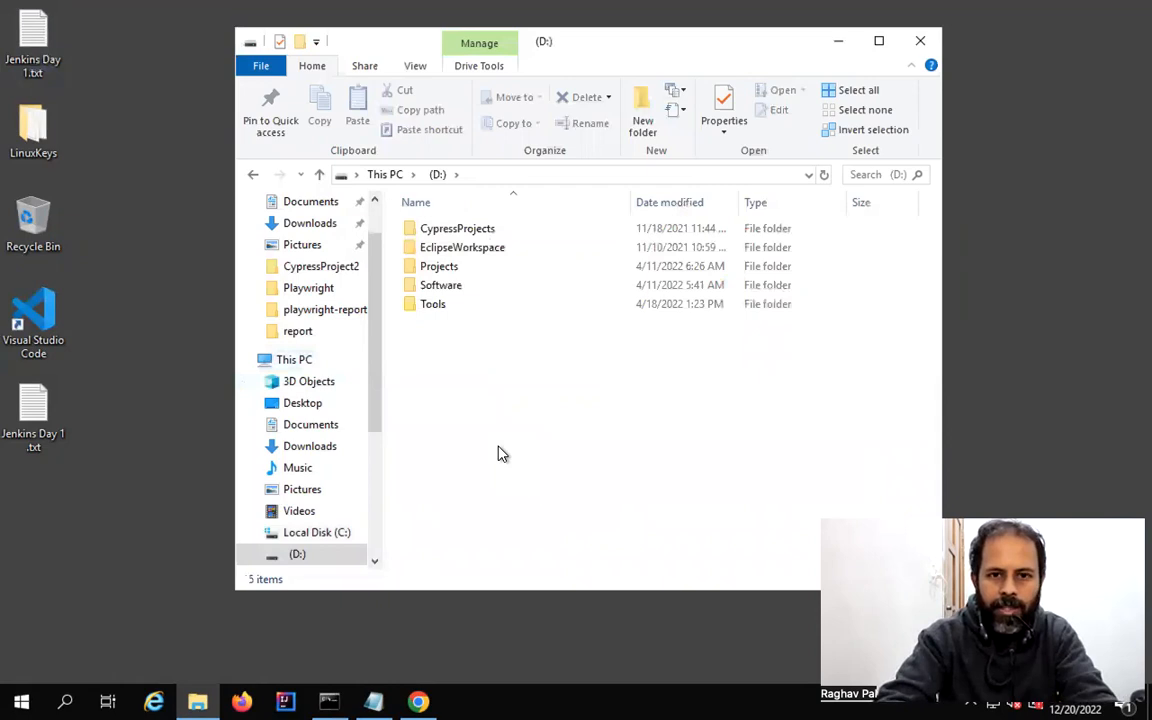
key(ctrl+shift+n)
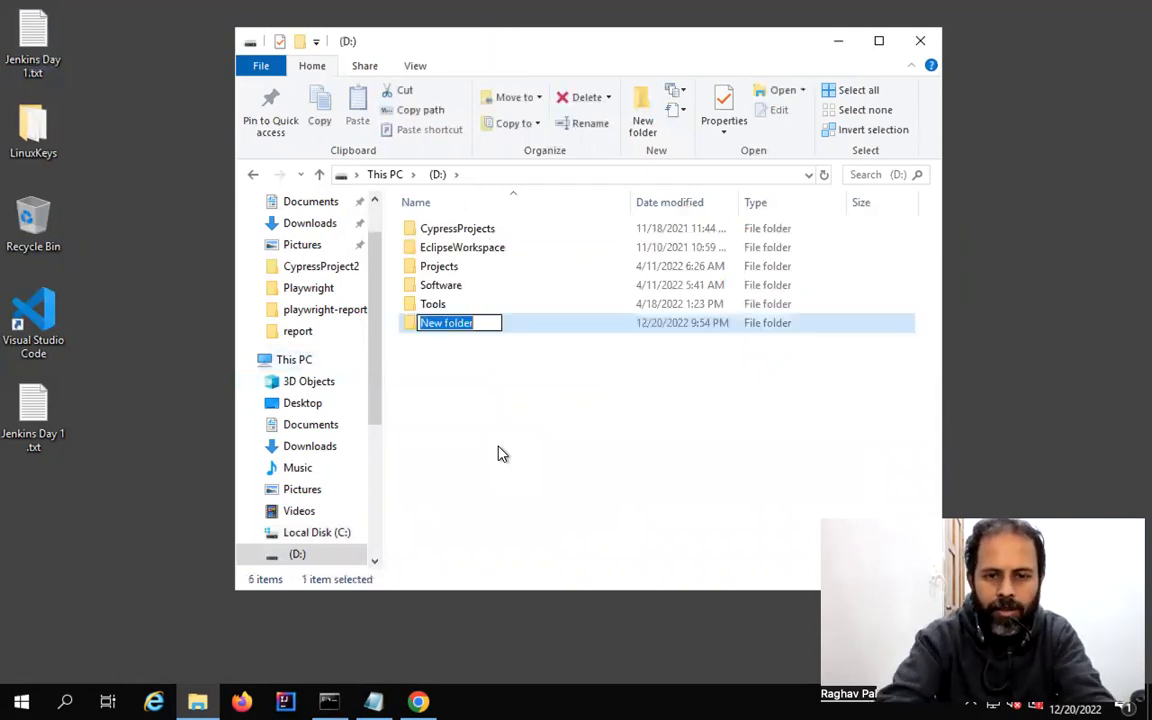
text(J)
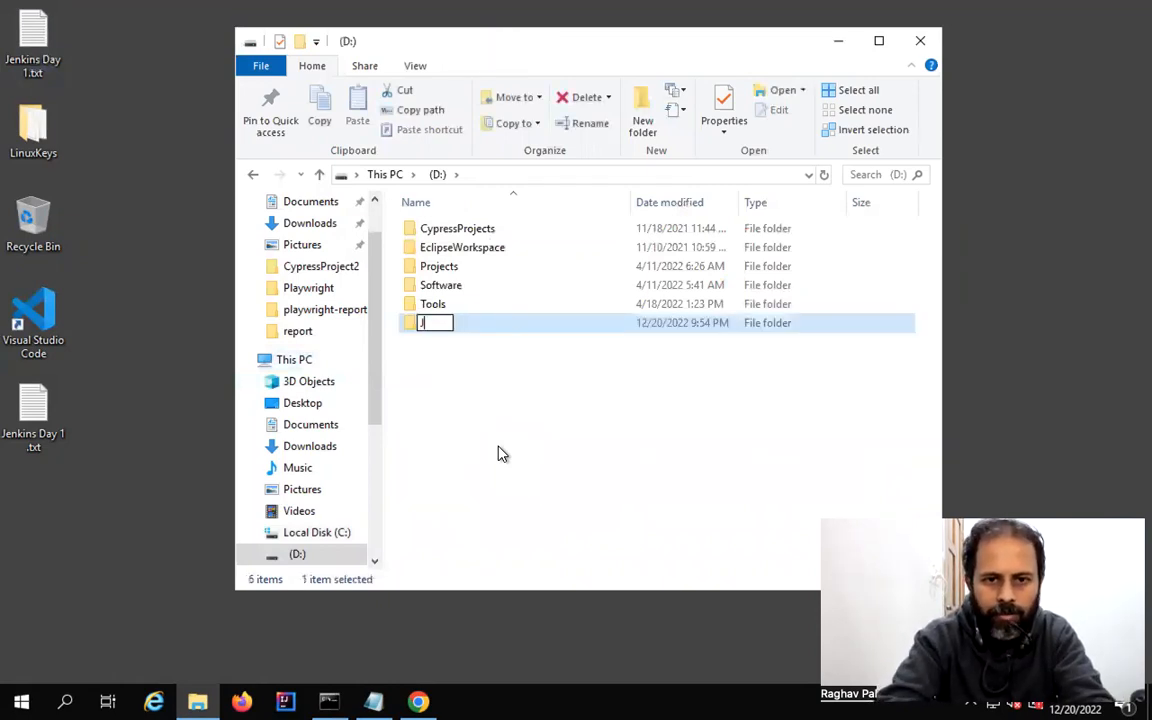
key(BackSpace)
text(My)
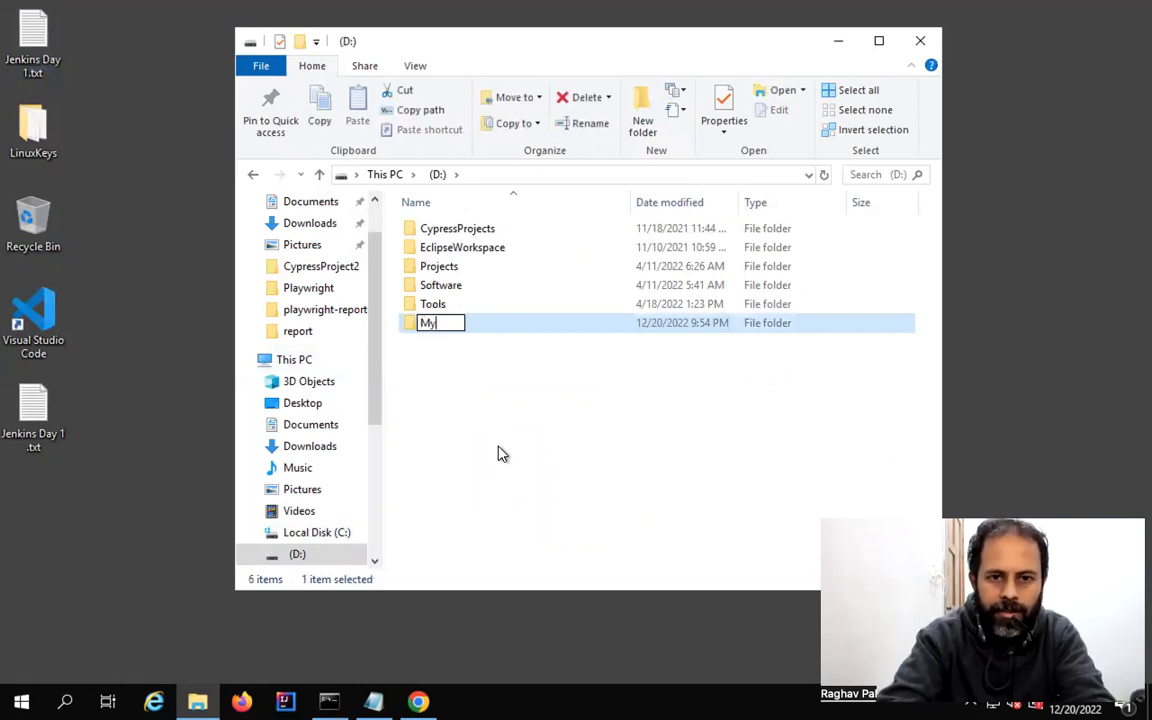
text(Jenkins)
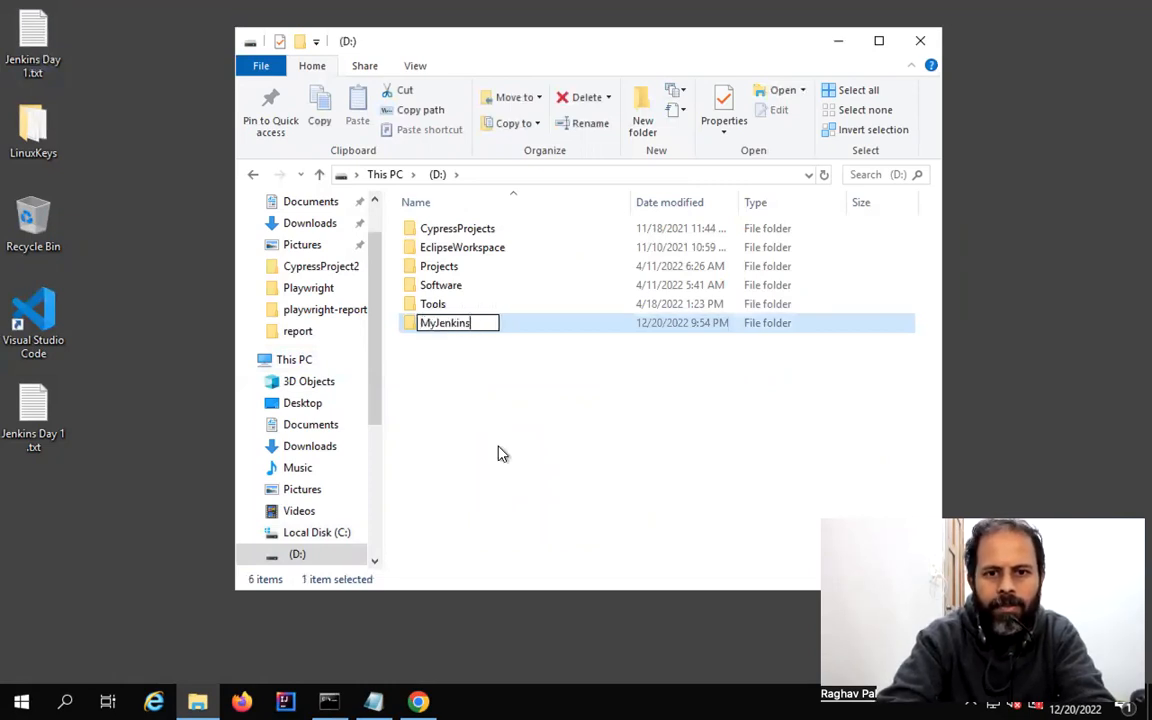
key(Return)
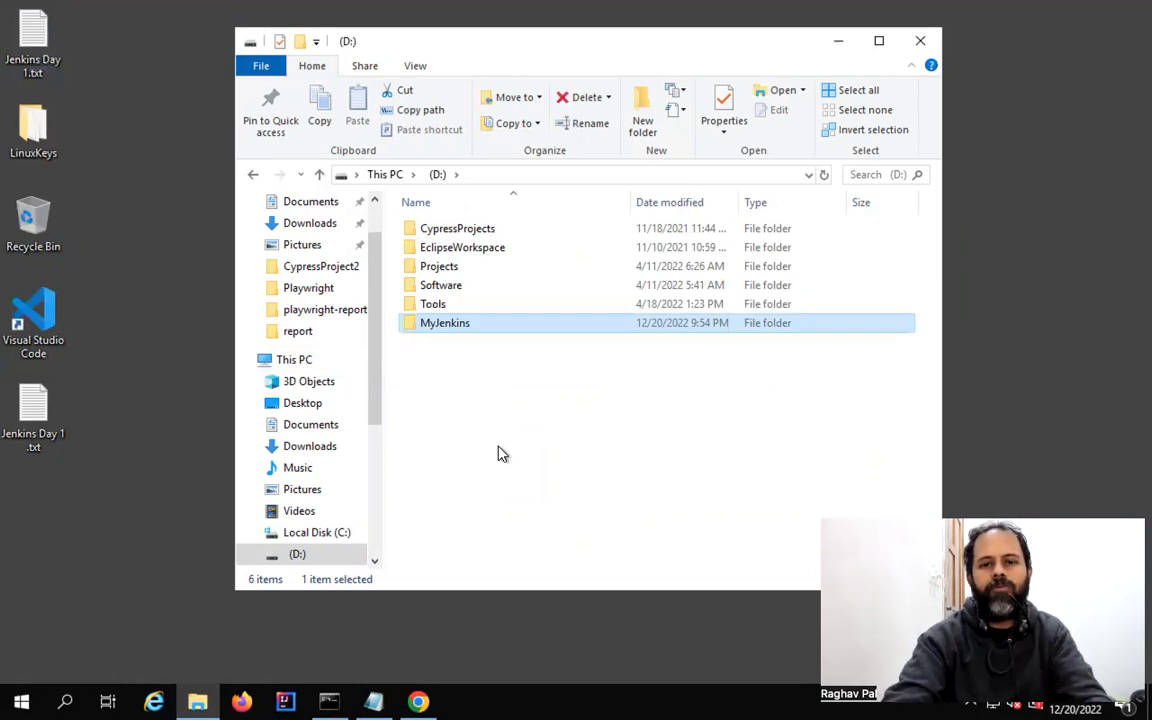
double_click(515, 322)
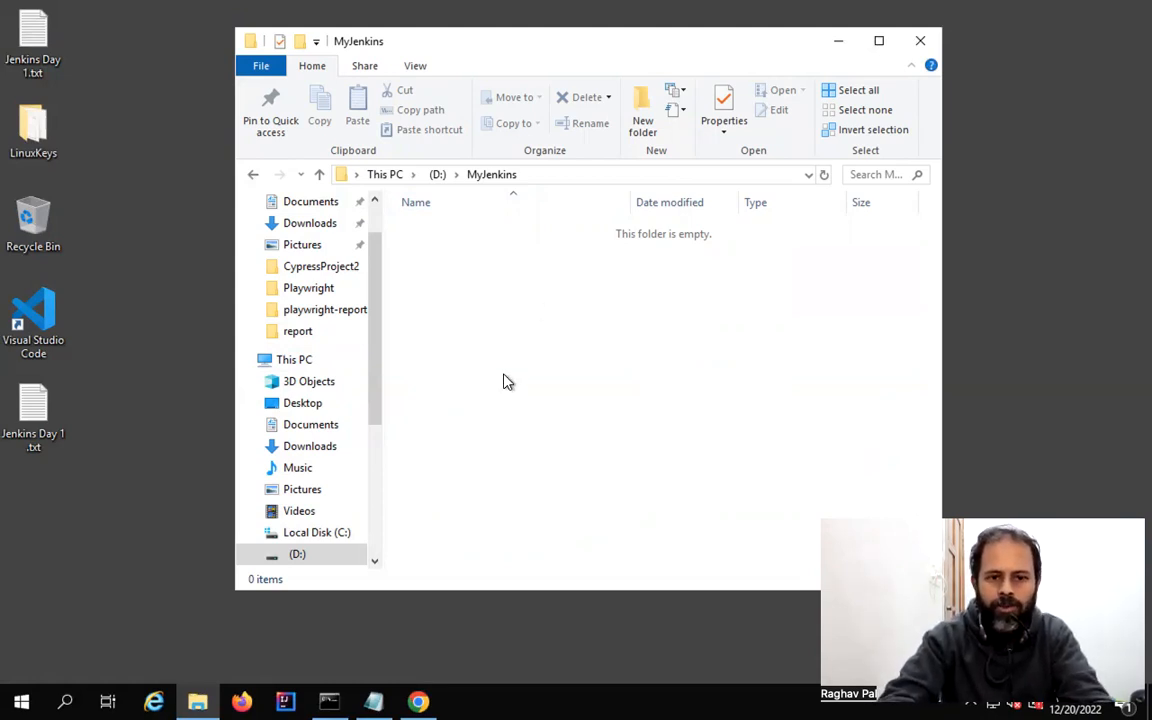
Check the current home directory path on the Jenkins Configure System page, and return to the MyJenkins folder
click(419, 701)
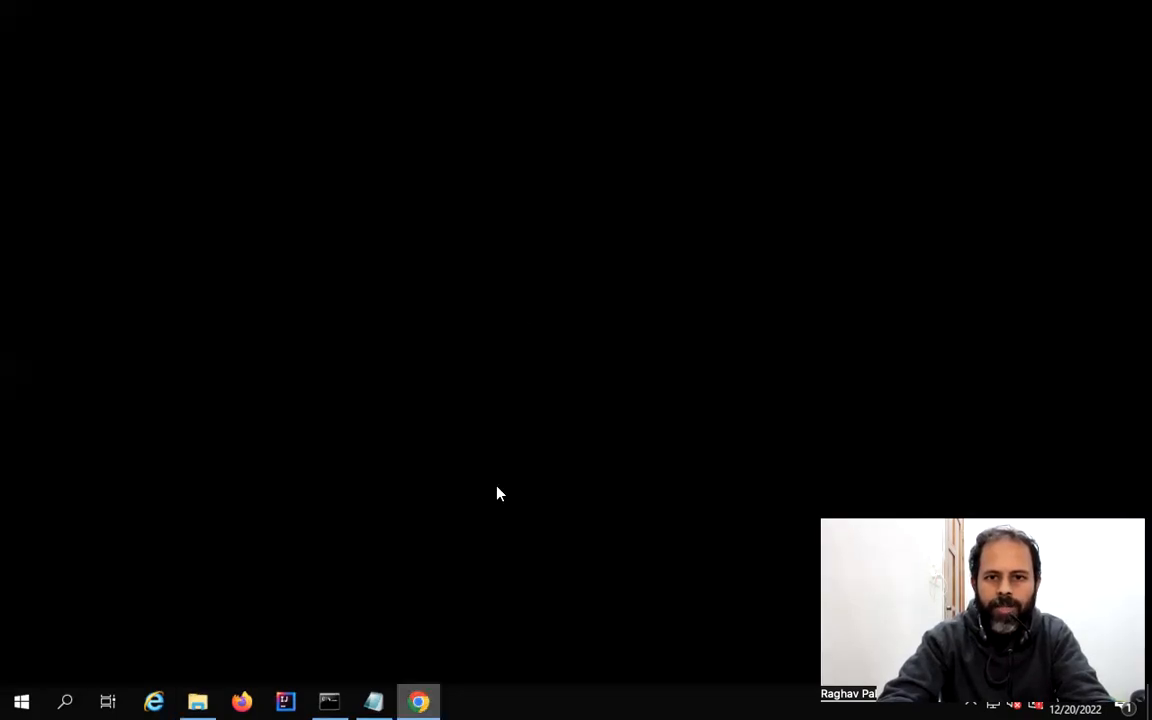
drag(501, 291, 348, 290)
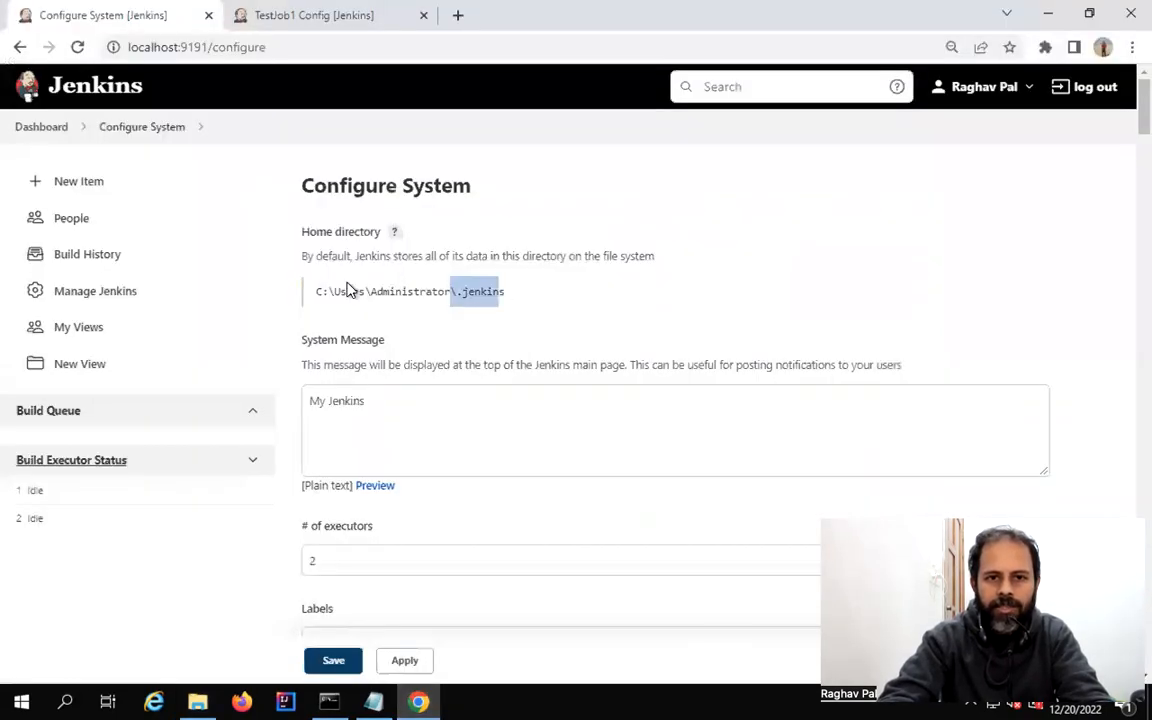
triple_click(510, 303)
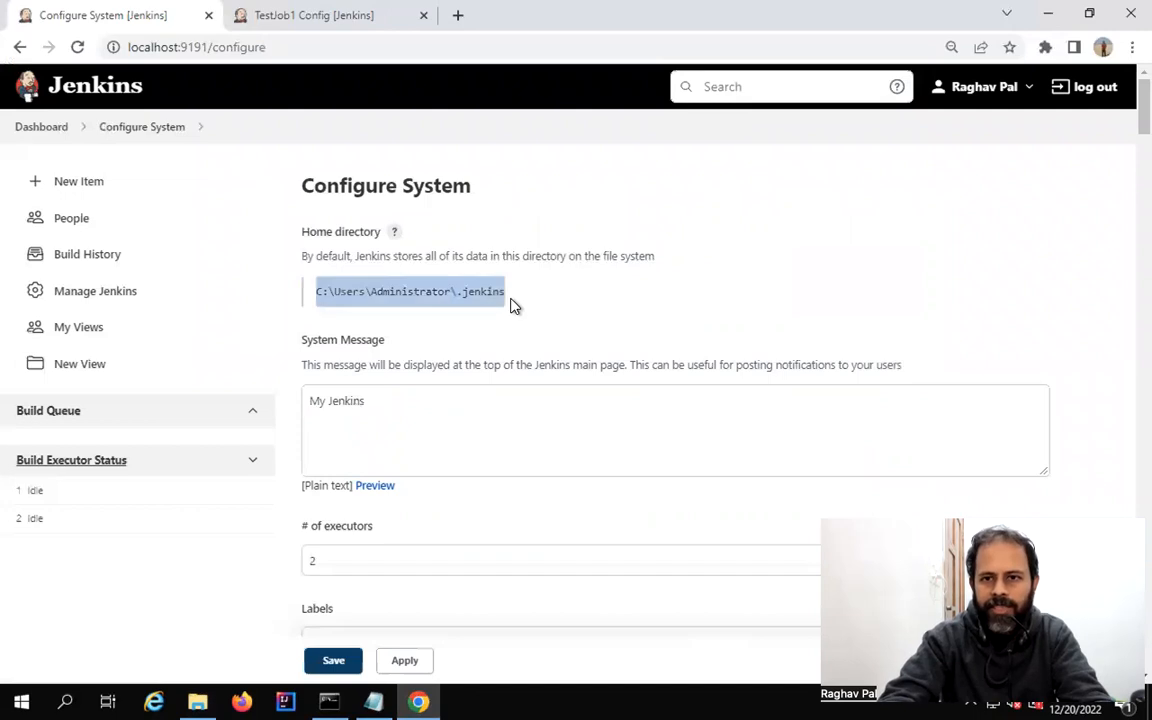
click(1049, 16)
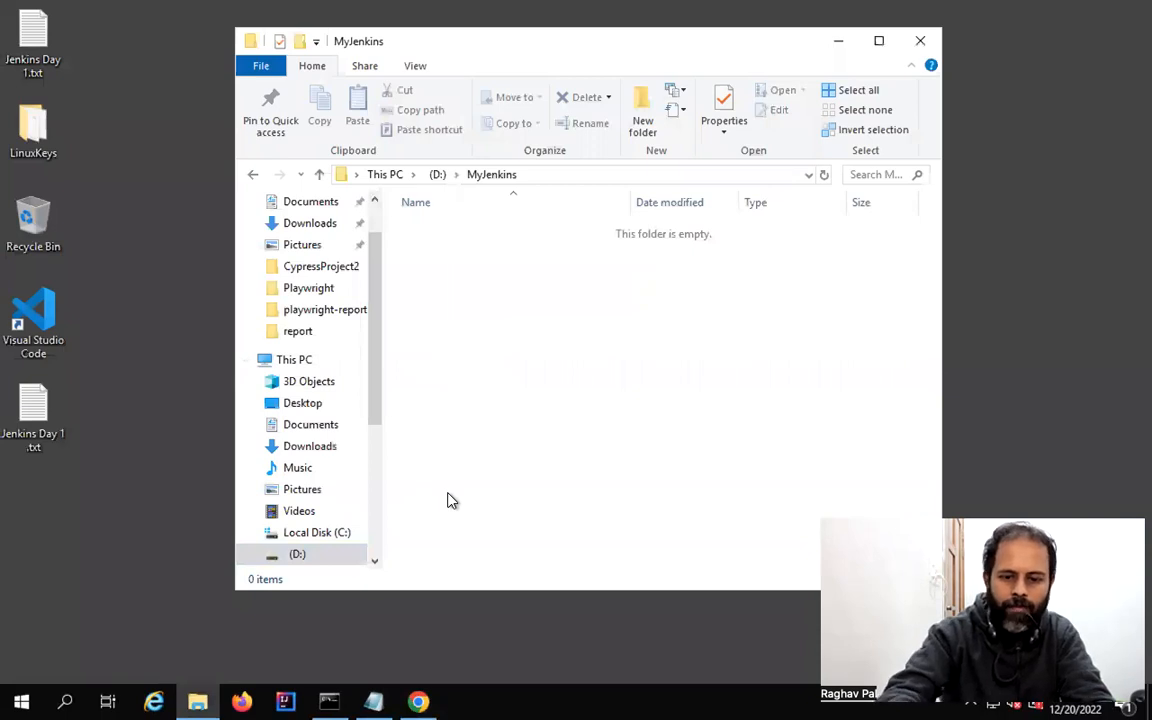
Open the C:\Users\Administrator\.jenkins folder in a second File Explorer window
key(ctrl+n)
click(328, 345)
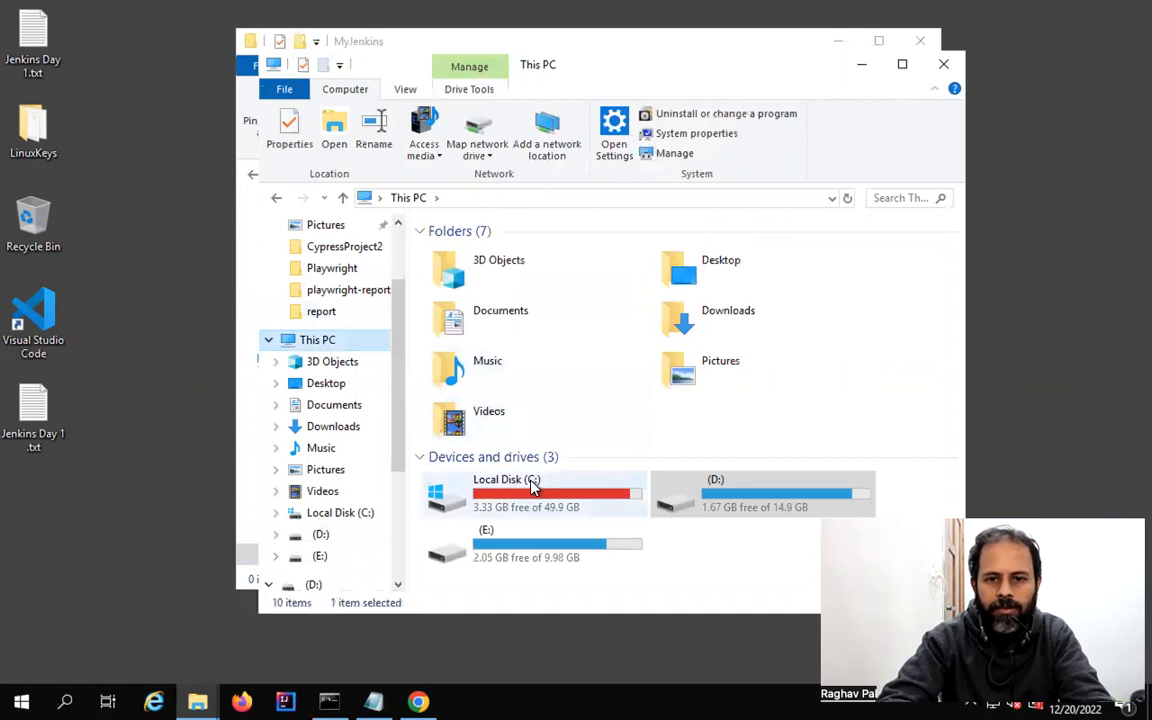
click(532, 485)
double_click(532, 485)
click(460, 350)
double_click(474, 258)
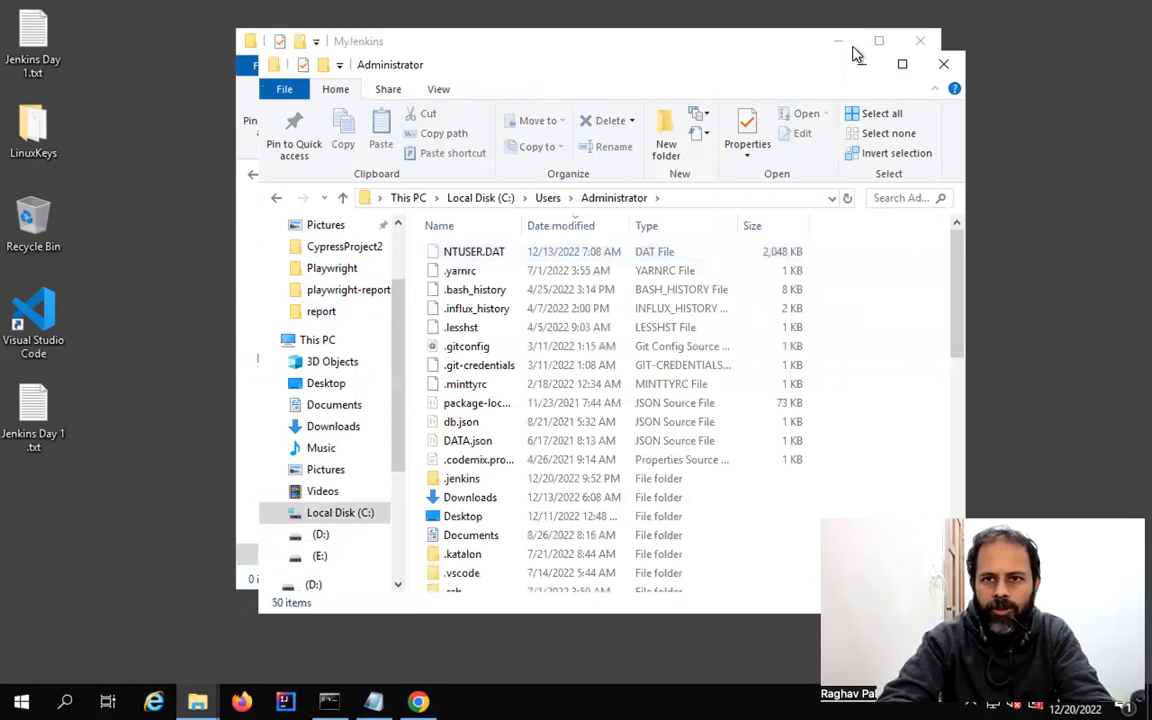
drag(798, 56, 886, 15)
double_click(551, 444)
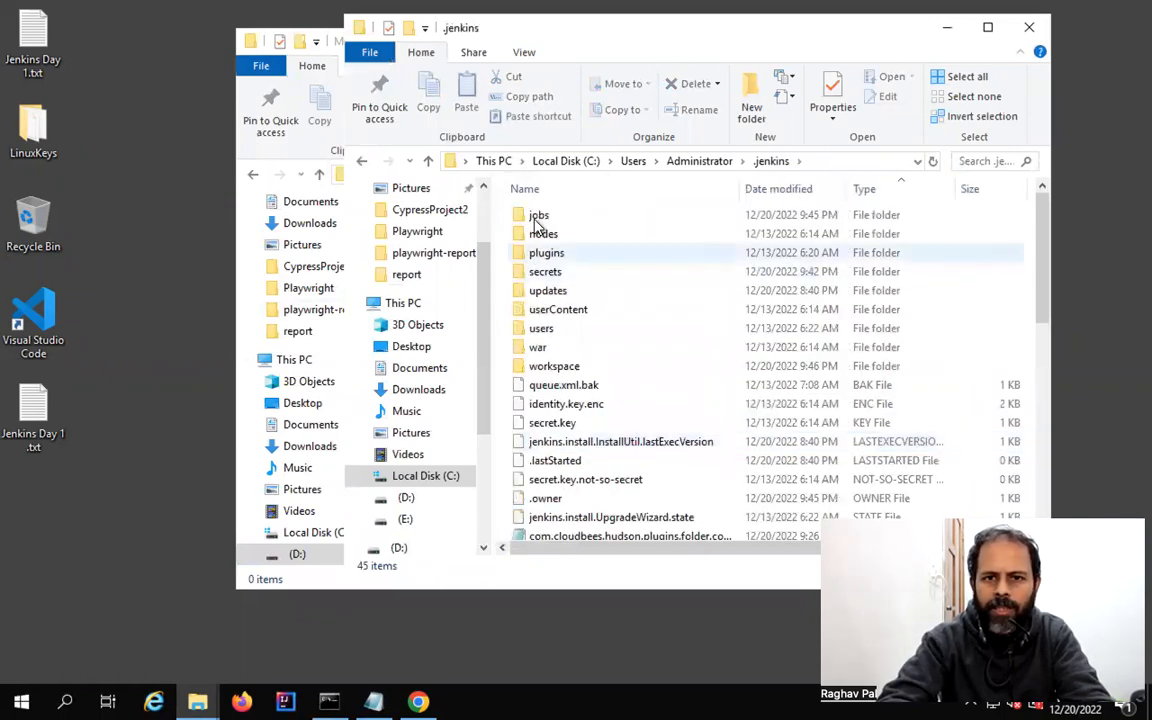
Examine the contents of the TestJob1 folder under jobs, and return to the .jenkins folder
double_click(538, 218)
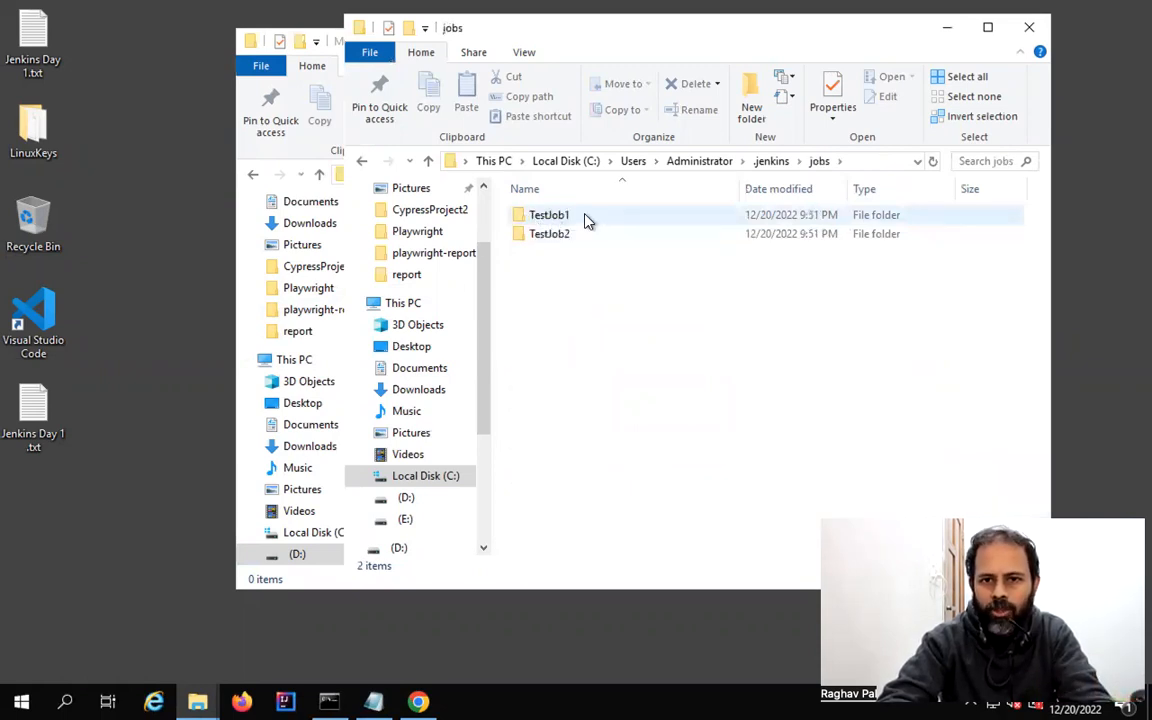
double_click(556, 216)
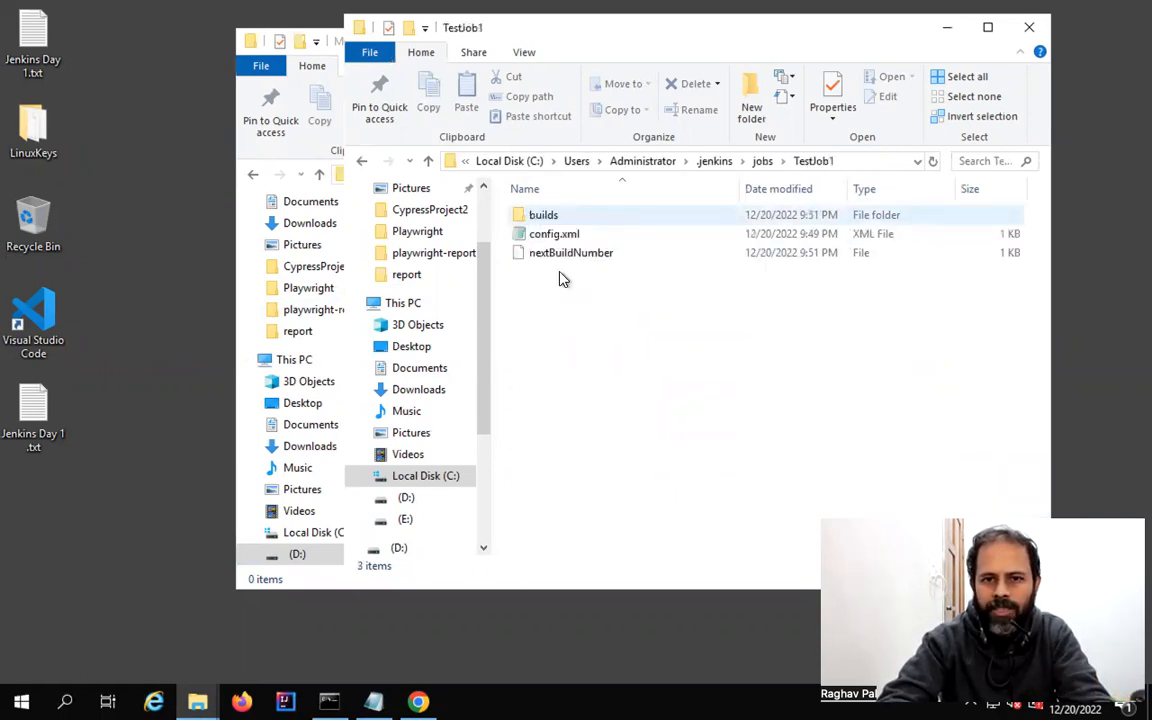
click(714, 162)
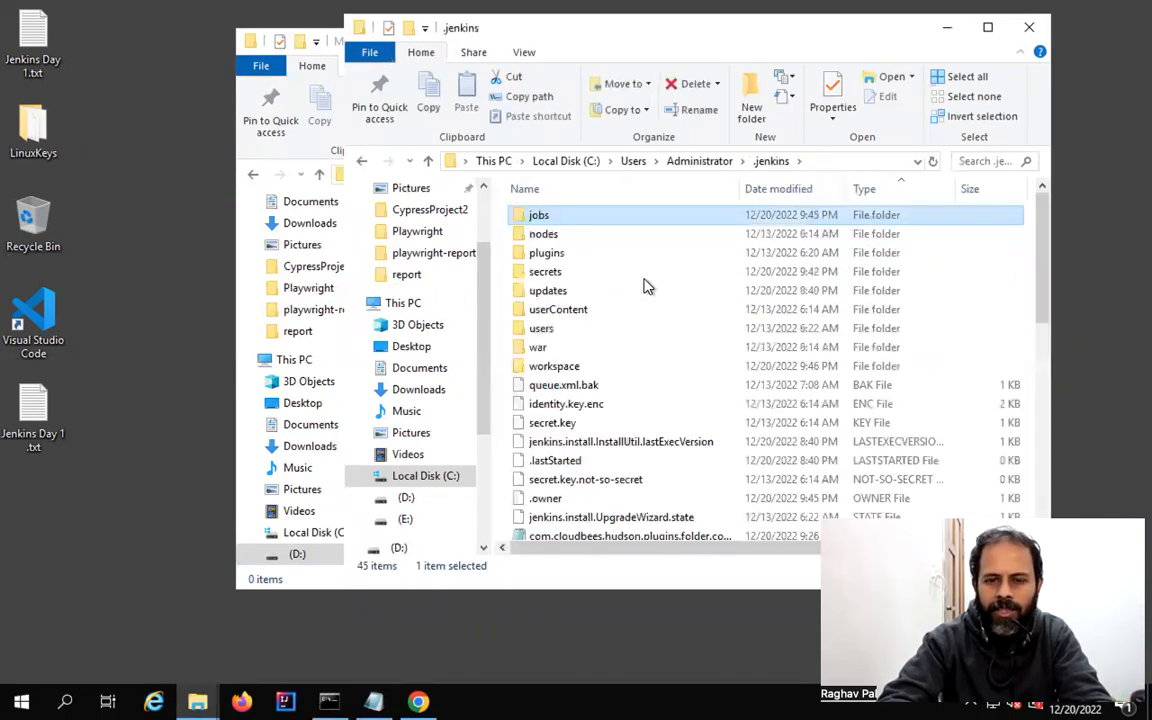
Copy the entire contents of the .jenkins folder into D:\MyJenkins
key(s)
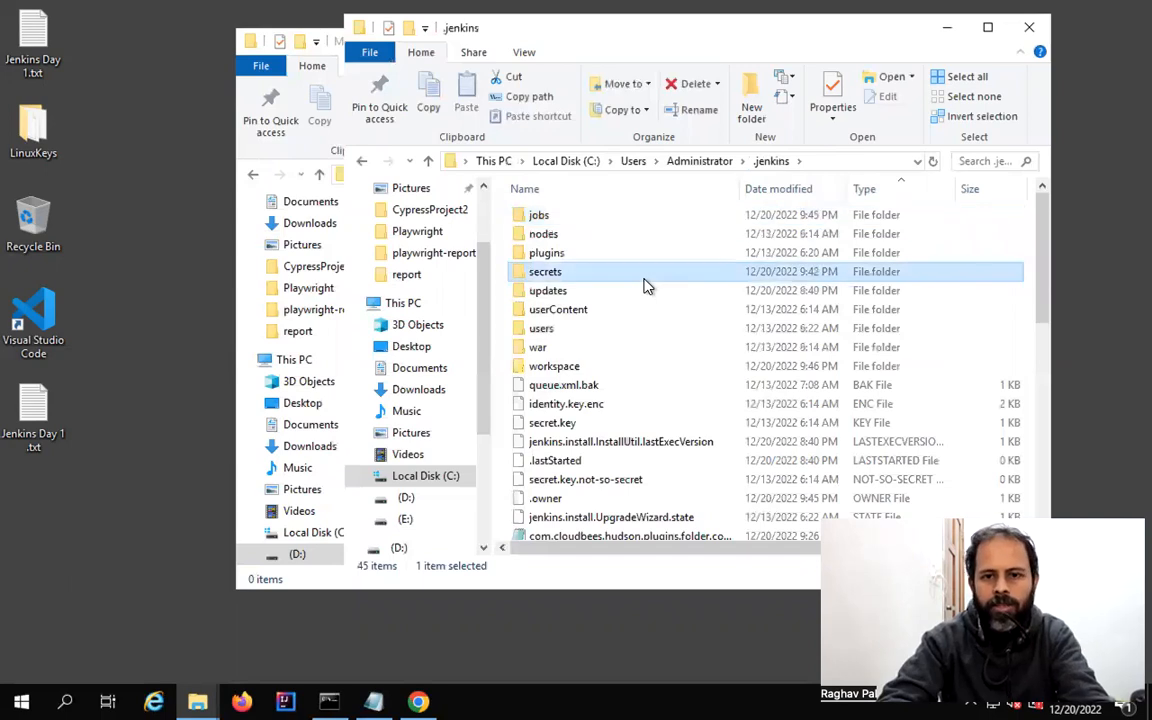
key(ctrl+a)
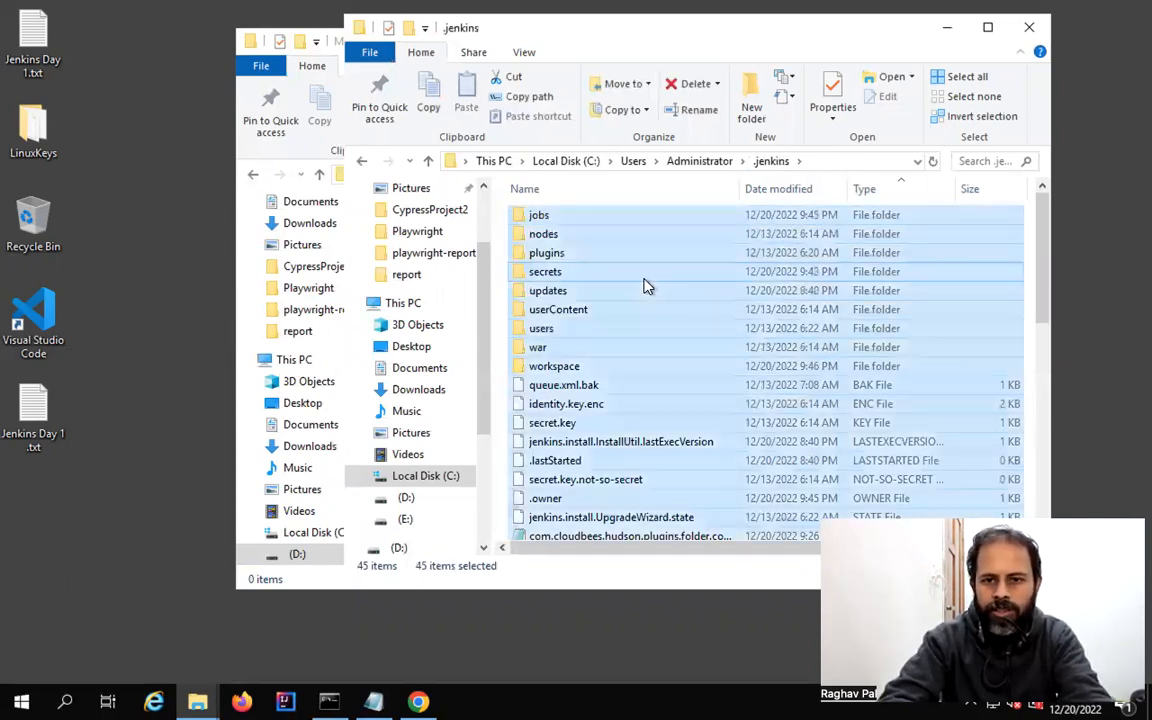
key(ctrl+c)
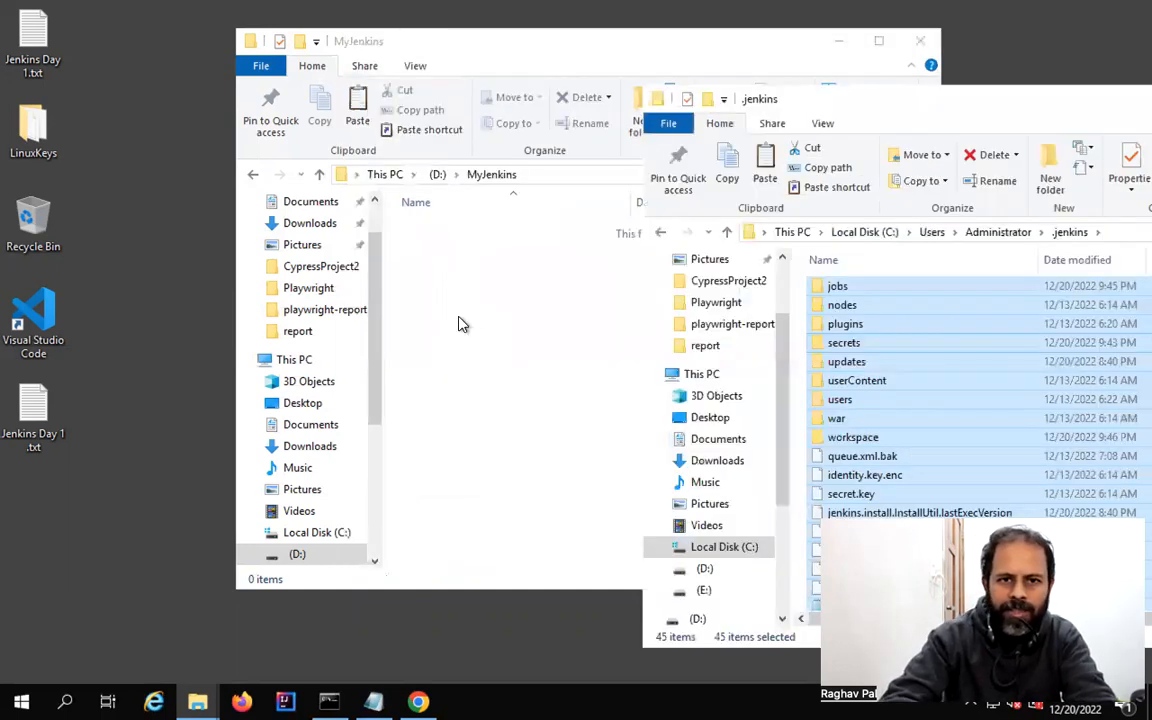
click(460, 323)
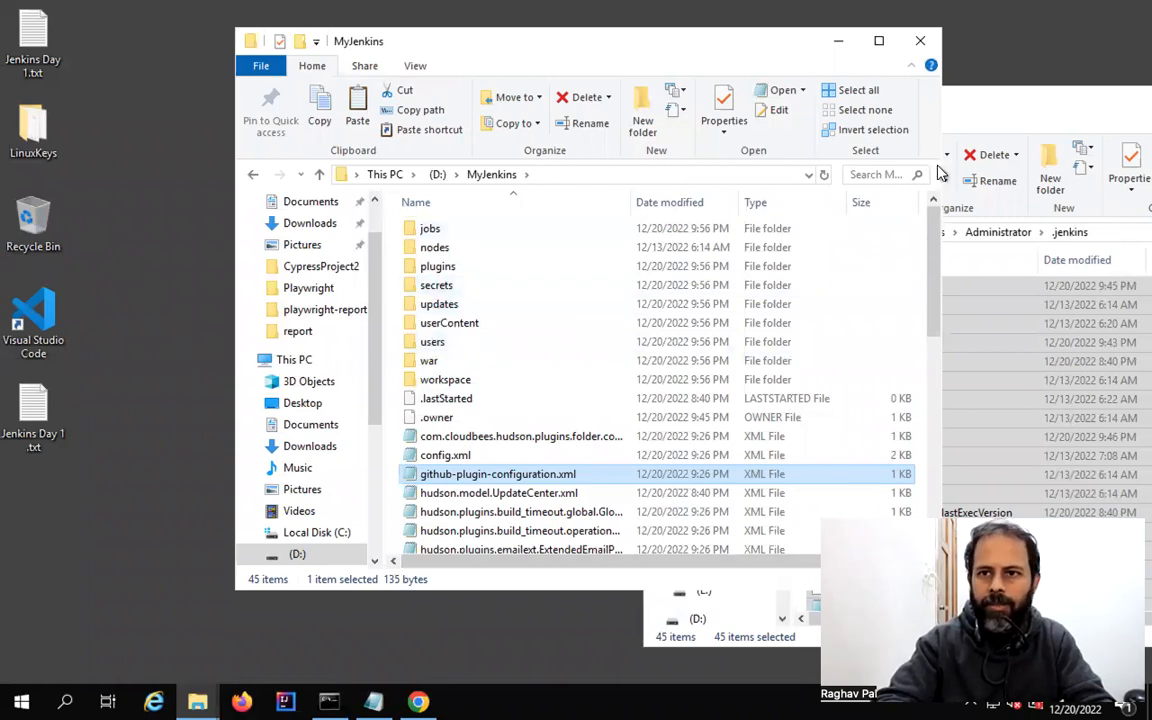
click(1021, 113)
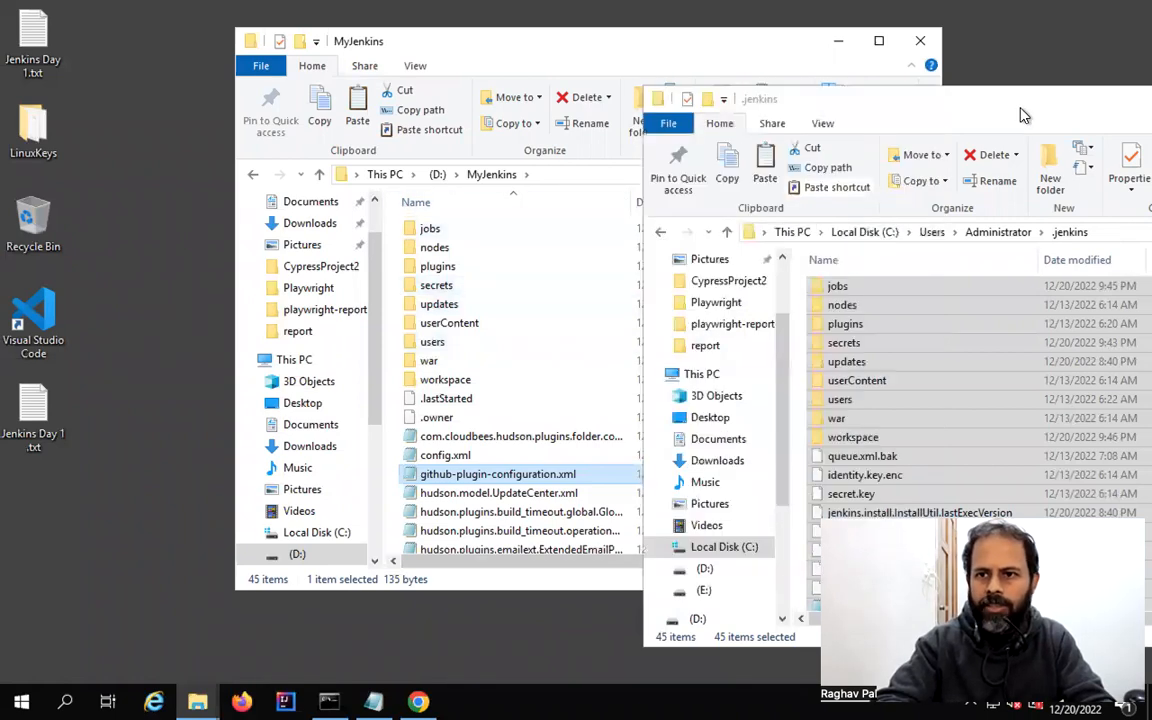
click(547, 55)
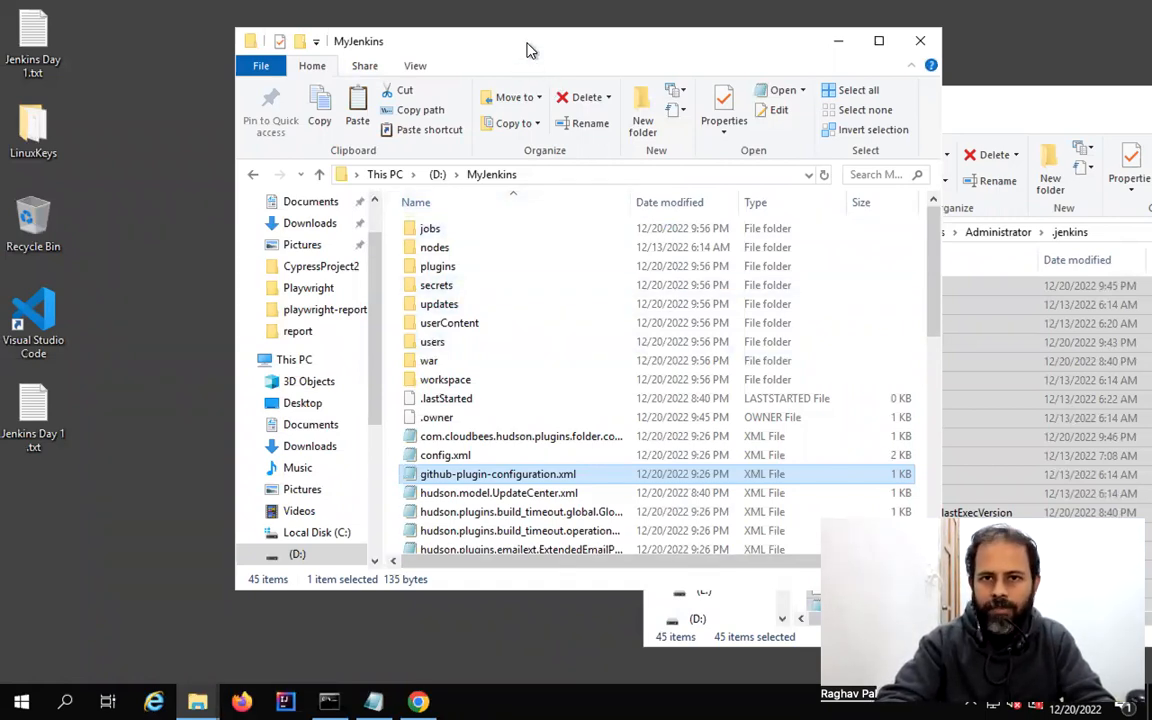
key(super)
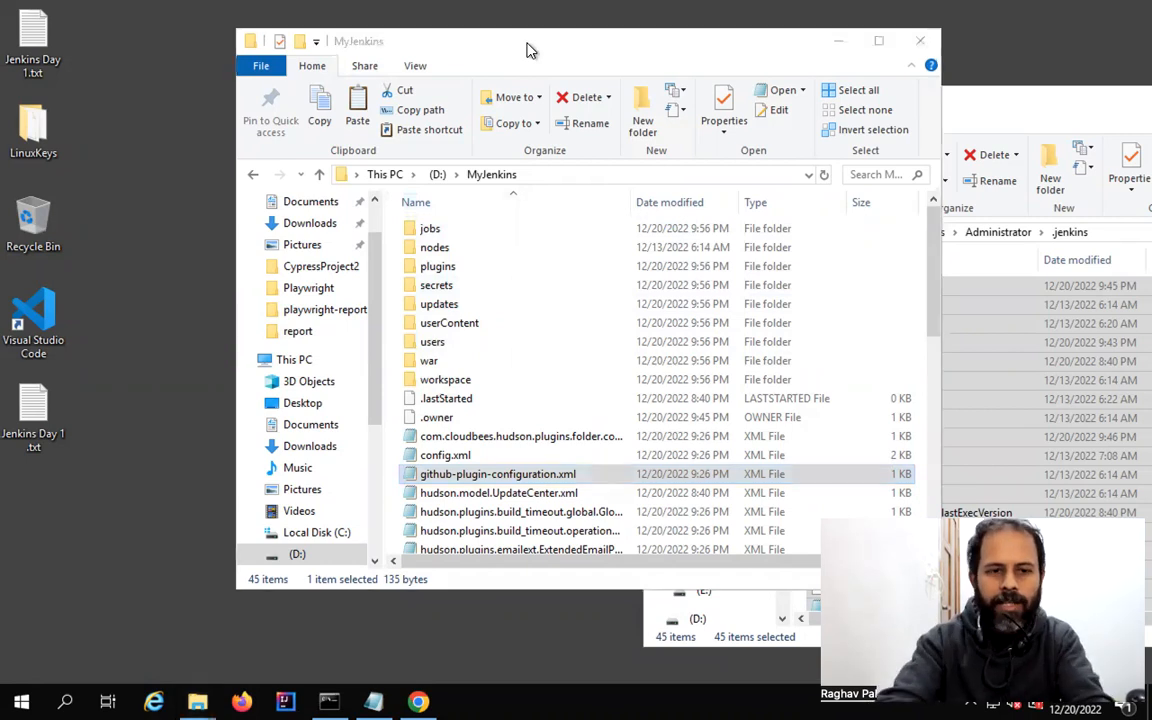
text(env)
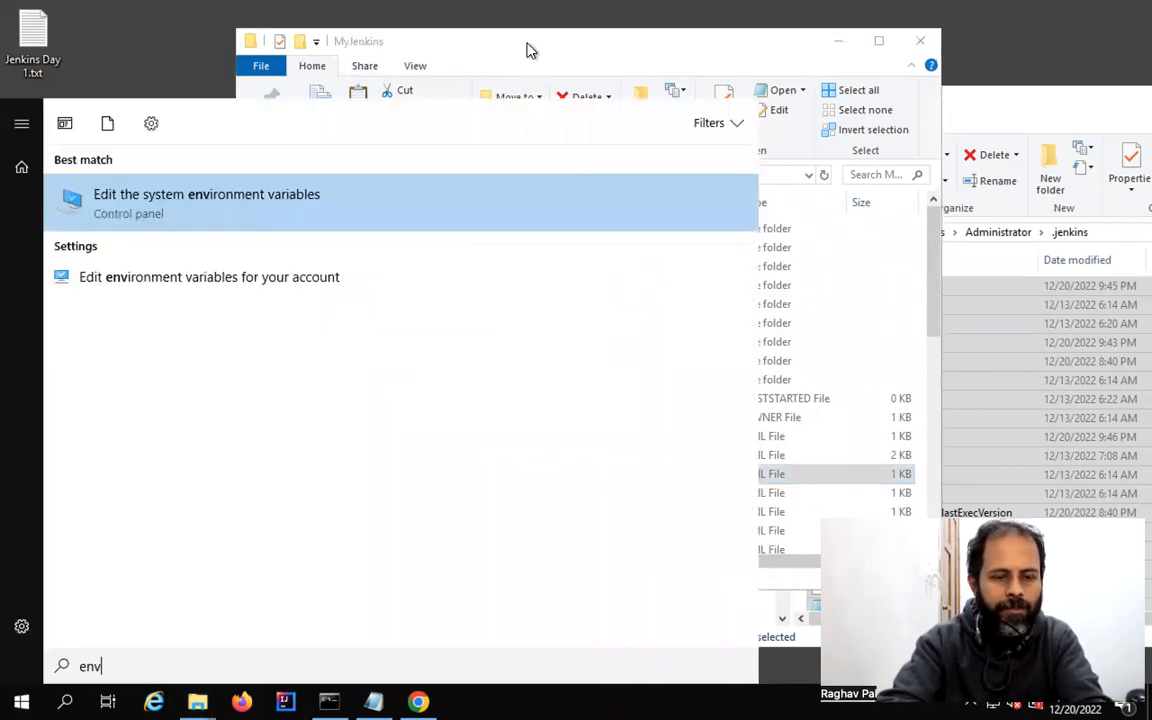
key(BackSpace)
key(BackSpace)
key(BackSpace)
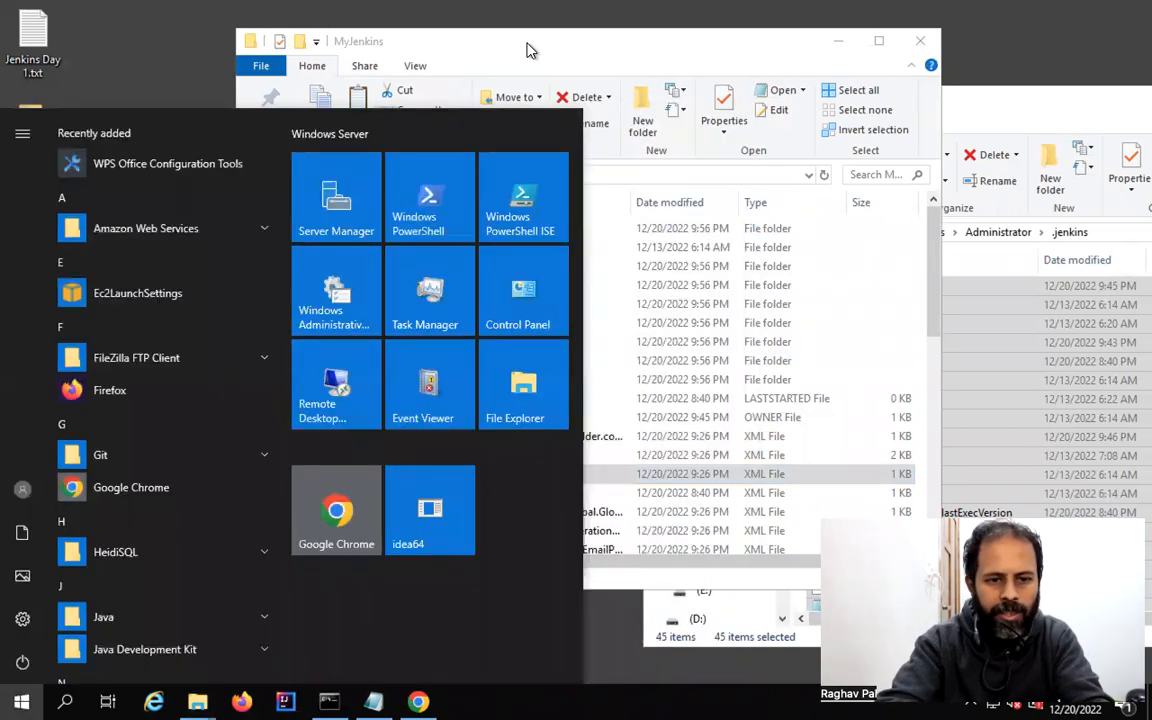
key(Escape)
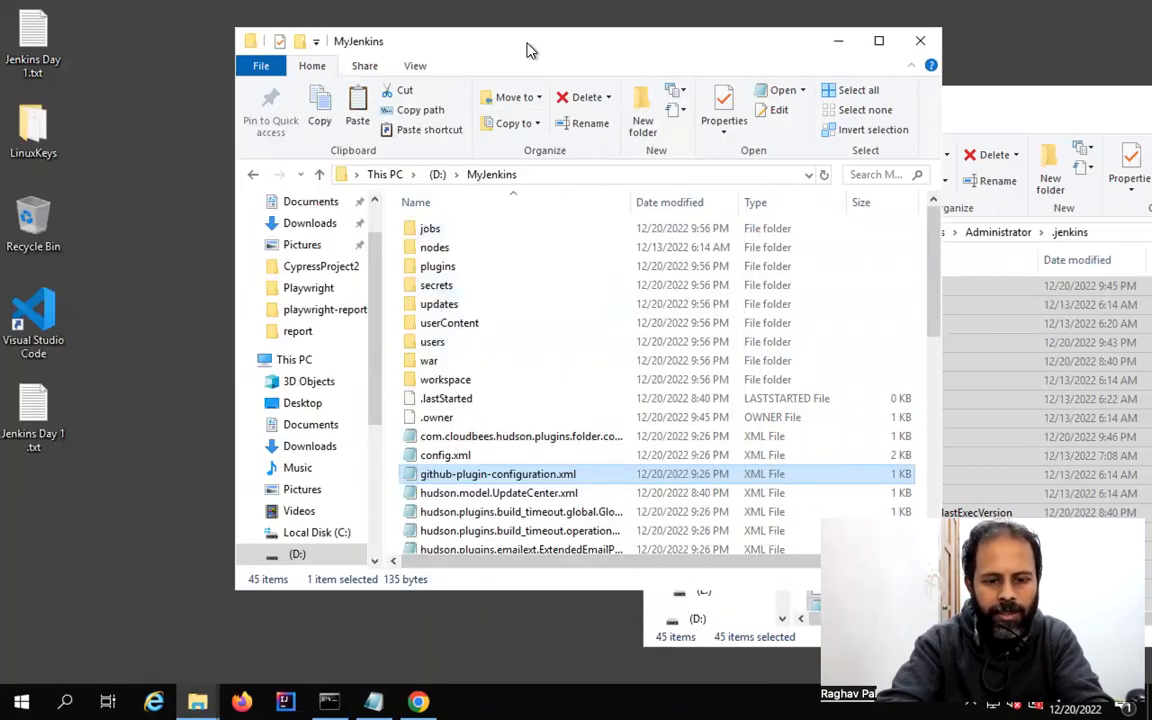
key(super)
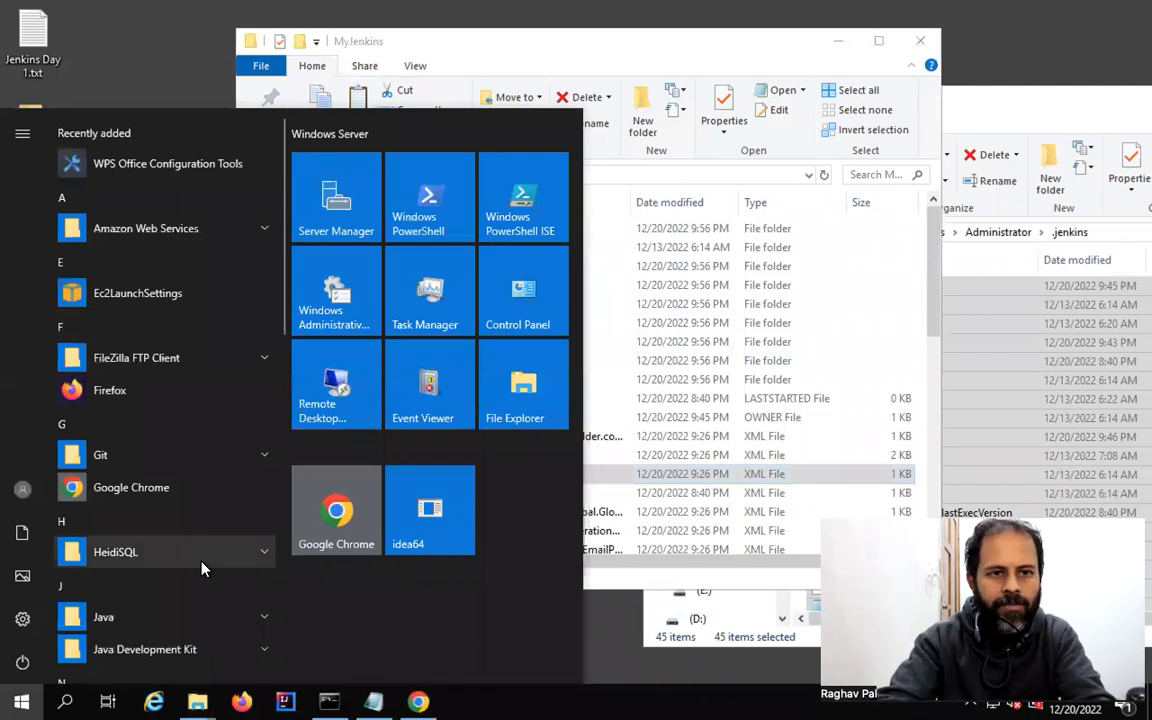
key(Escape)
text(env)
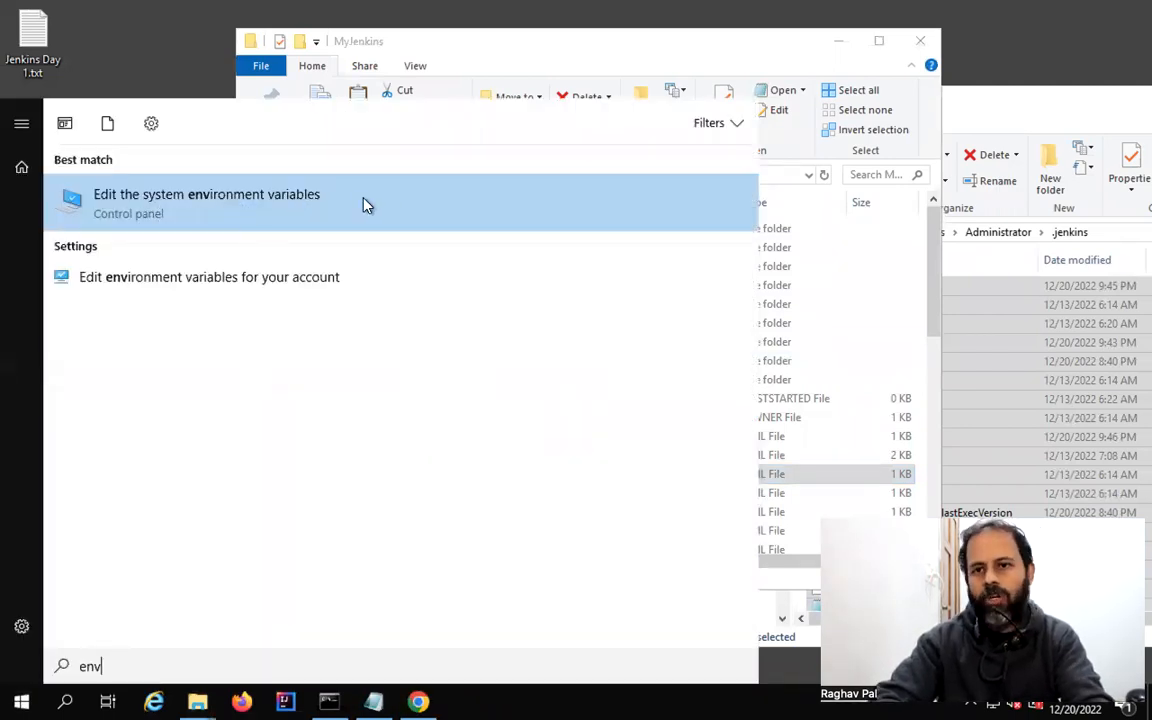
click(780, 46)
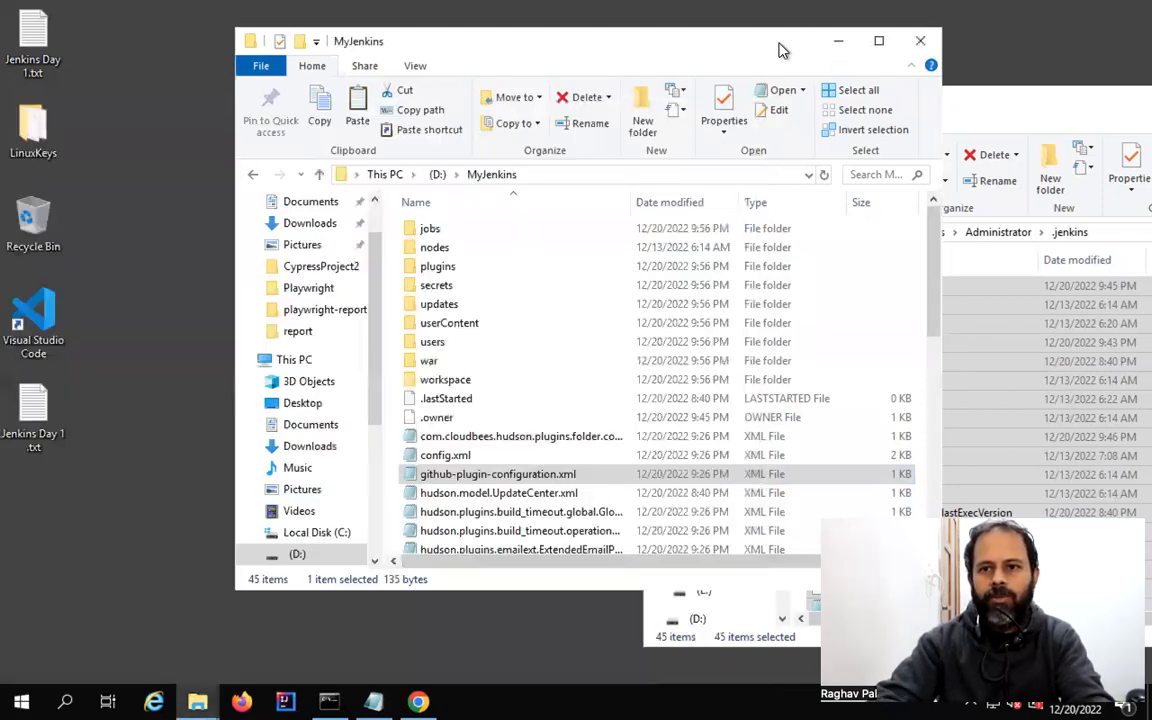
Open the Environment Variables dialog from the computer's advanced system settings and select the JAVA_HOME system variable
right_click(290, 362)
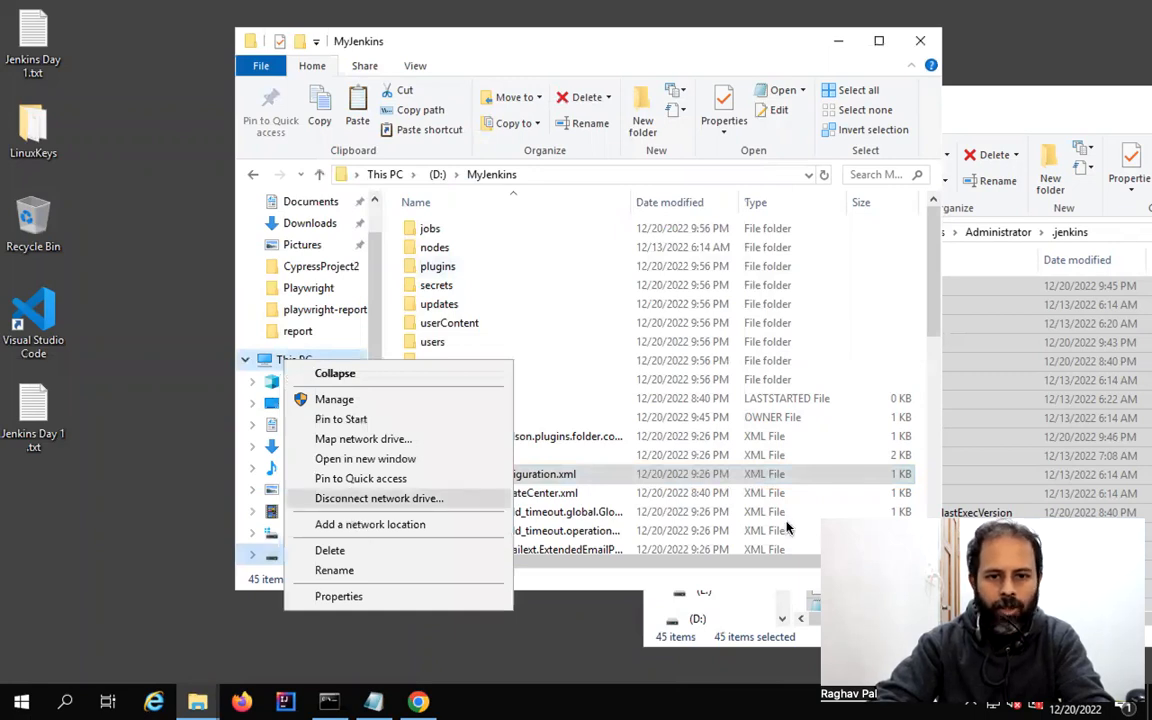
click(336, 596)
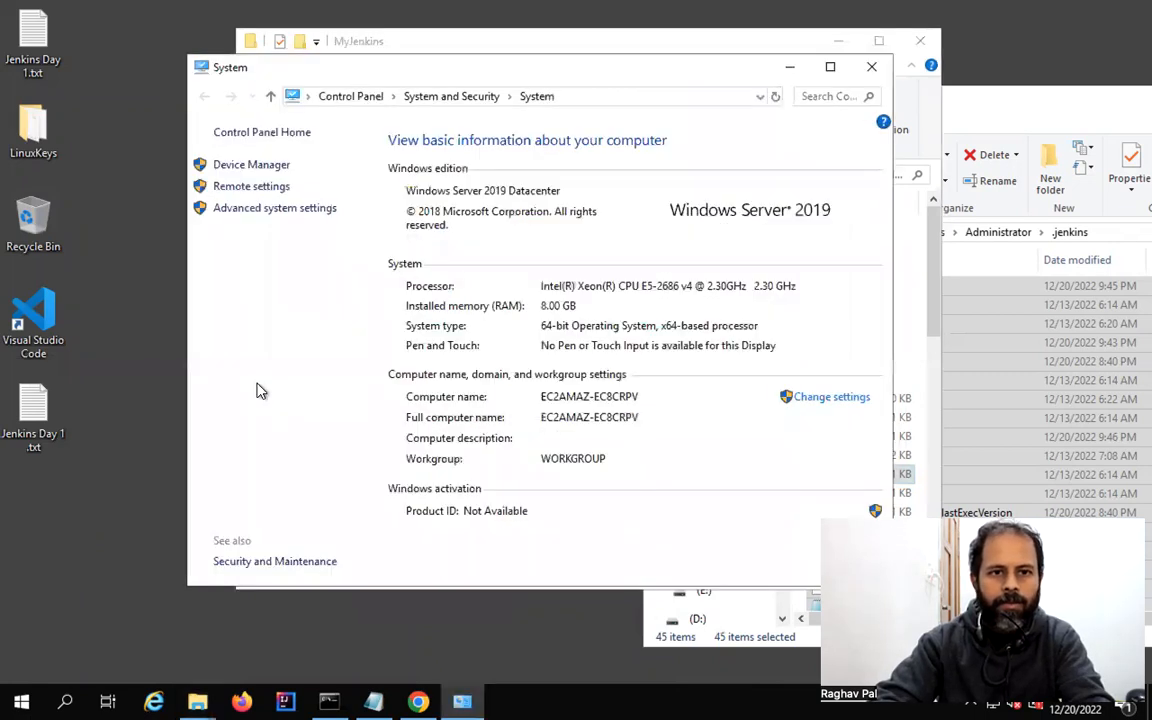
click(278, 209)
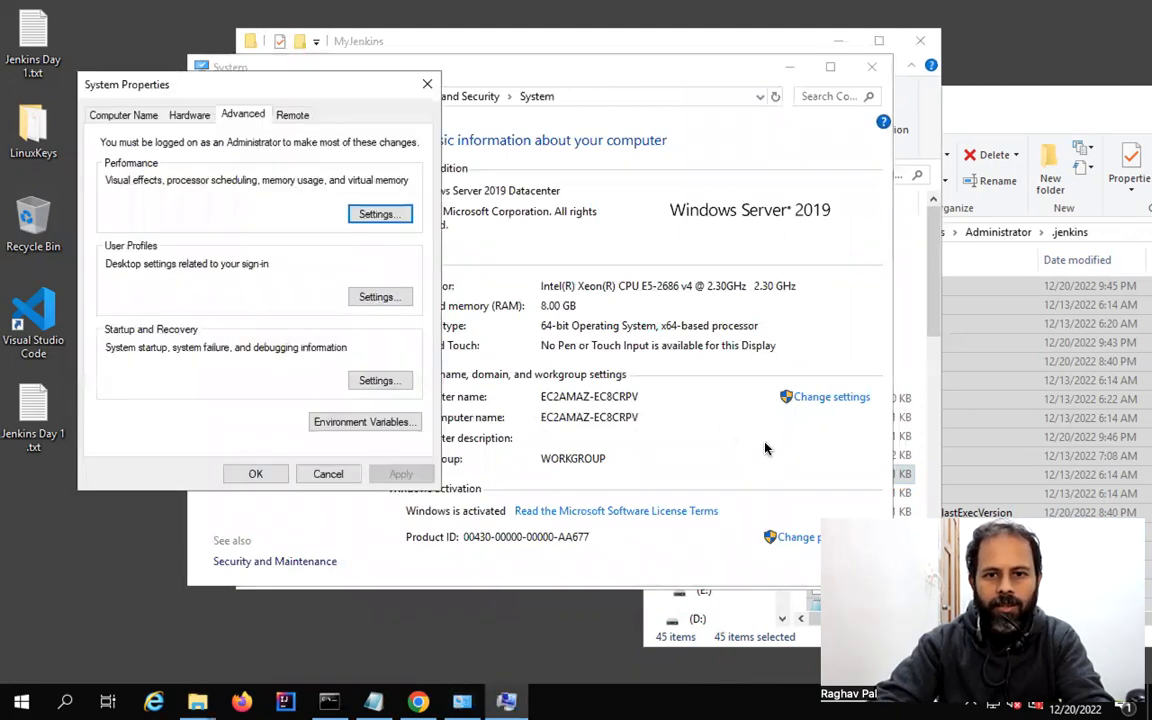
click(363, 422)
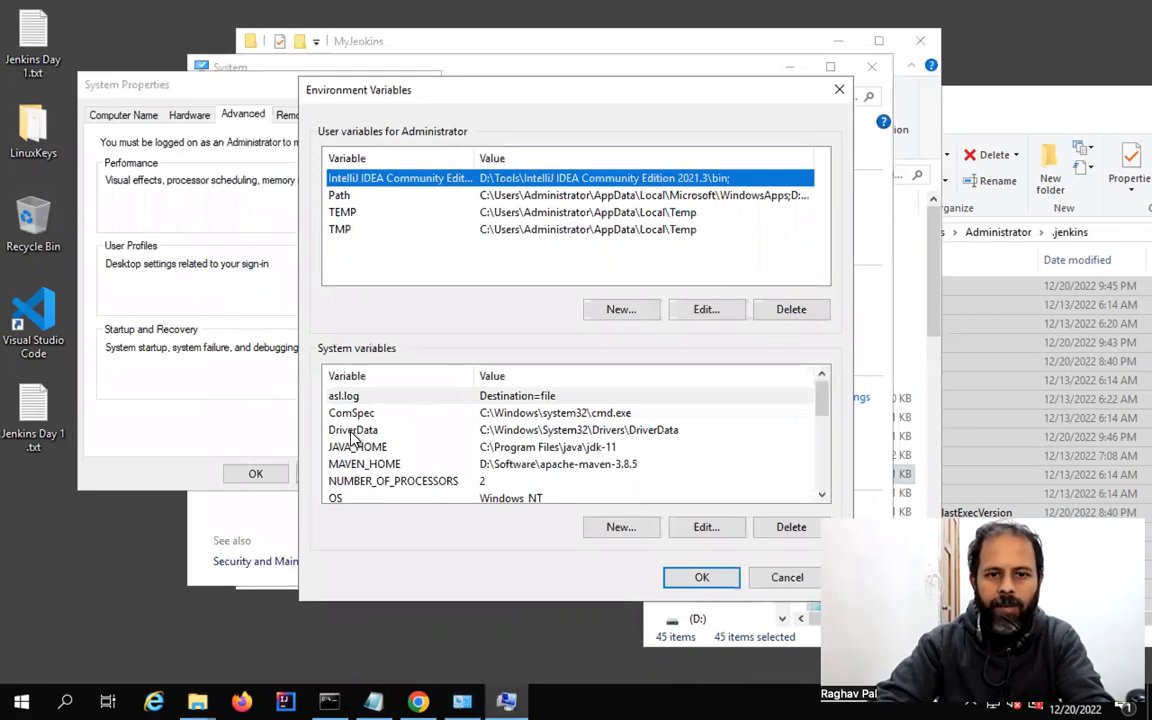
click(352, 432)
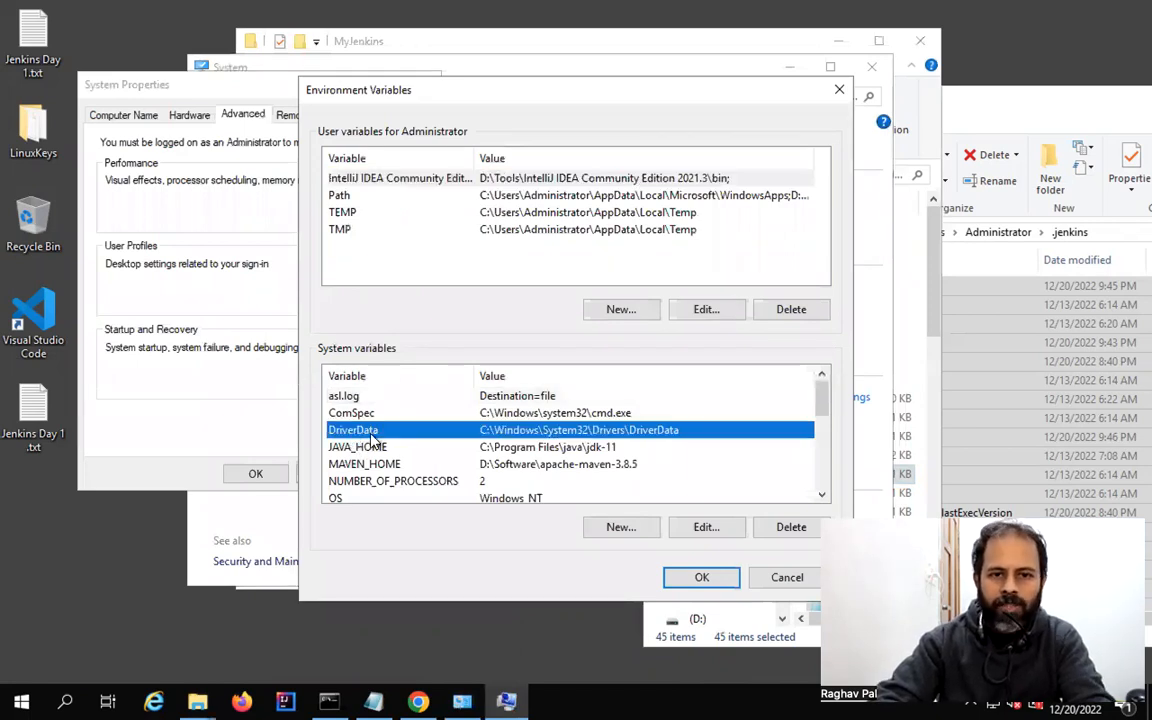
click(376, 452)
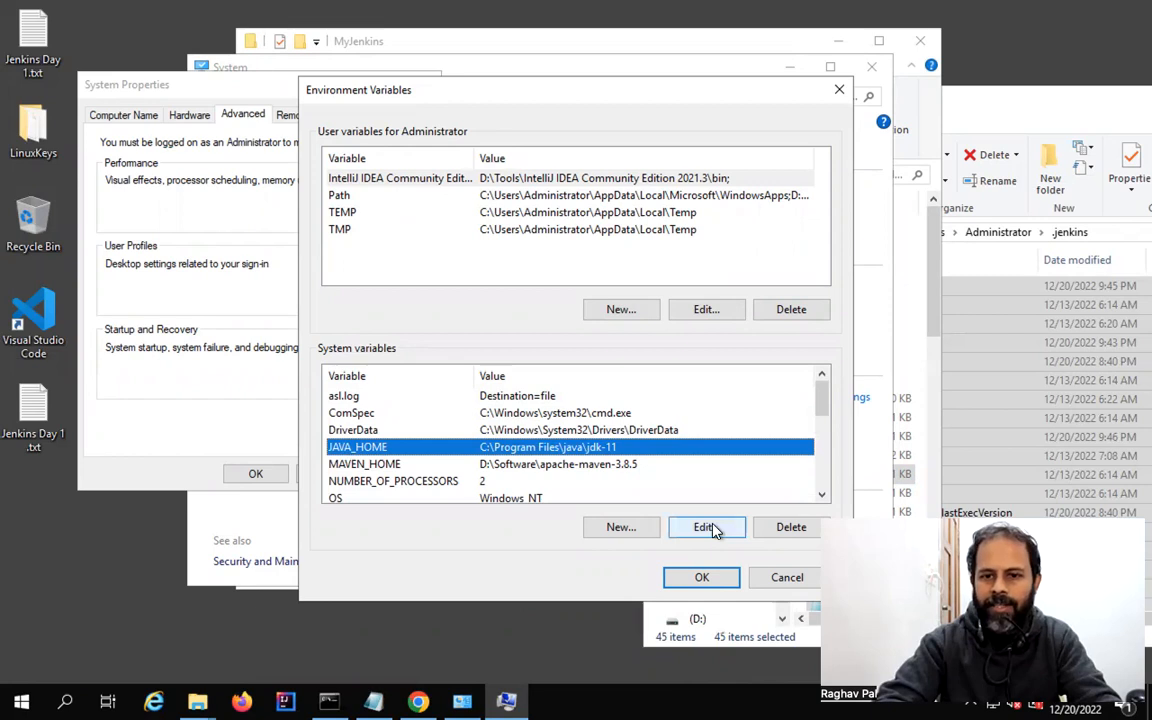
Start a new system variable and name it JENKINS_HOME
click(619, 529)
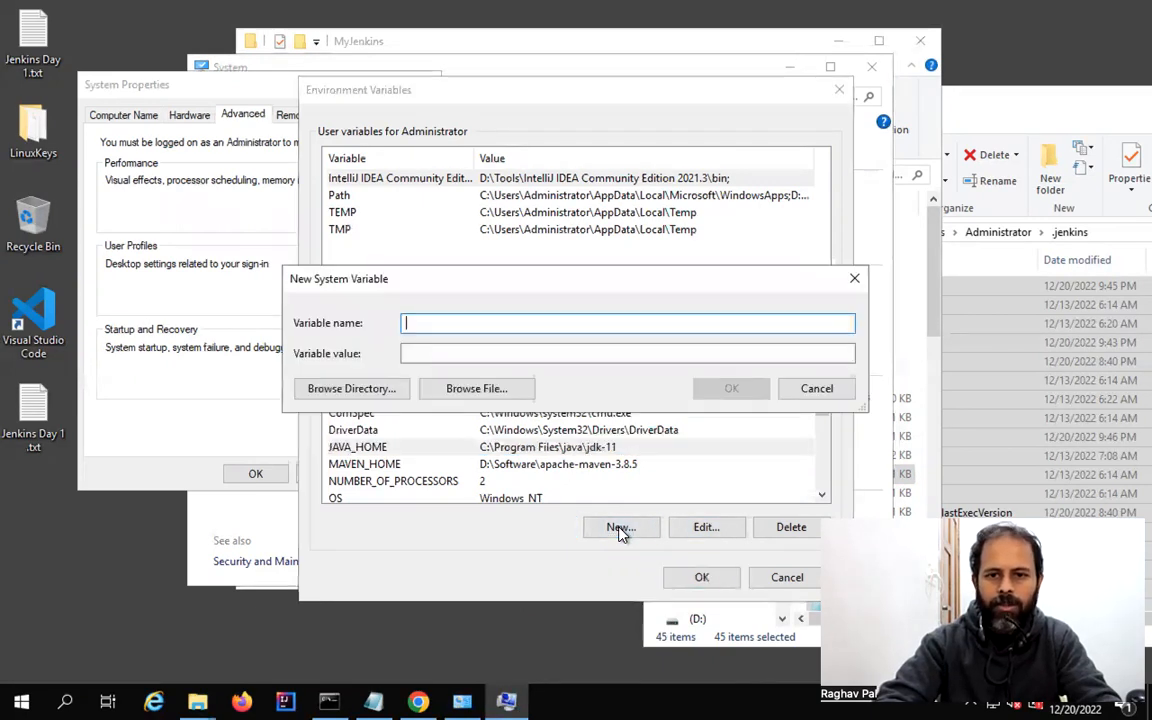
text(JENKINS)
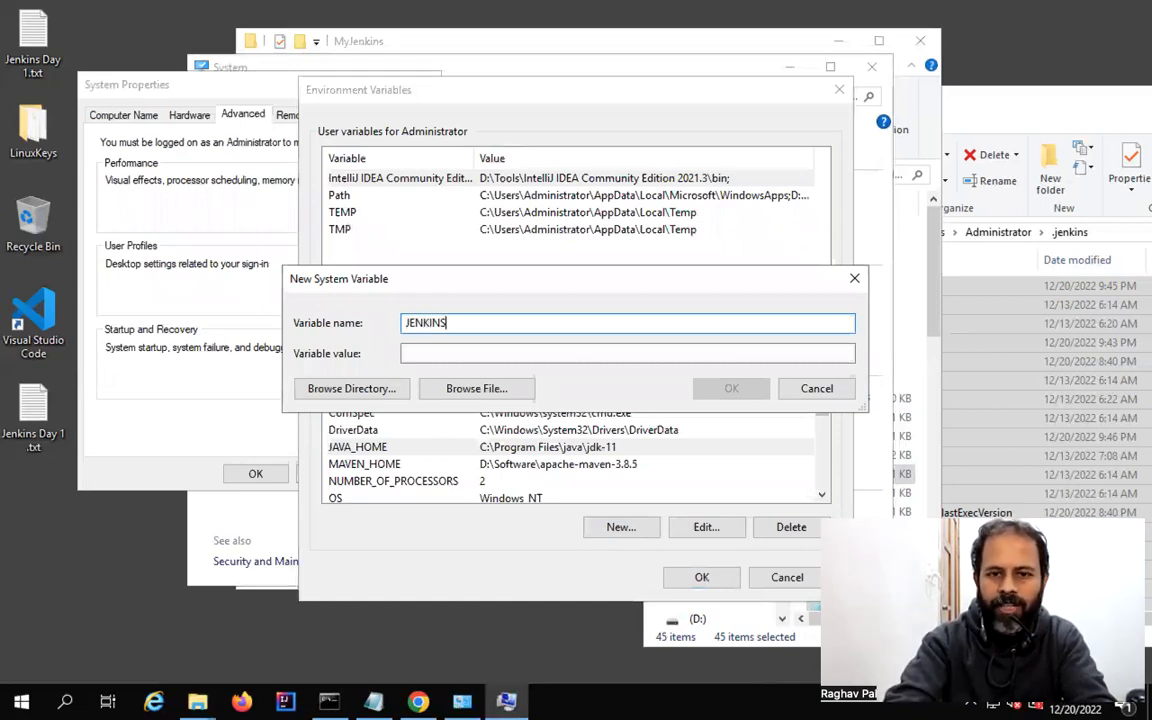
text(_HOME)
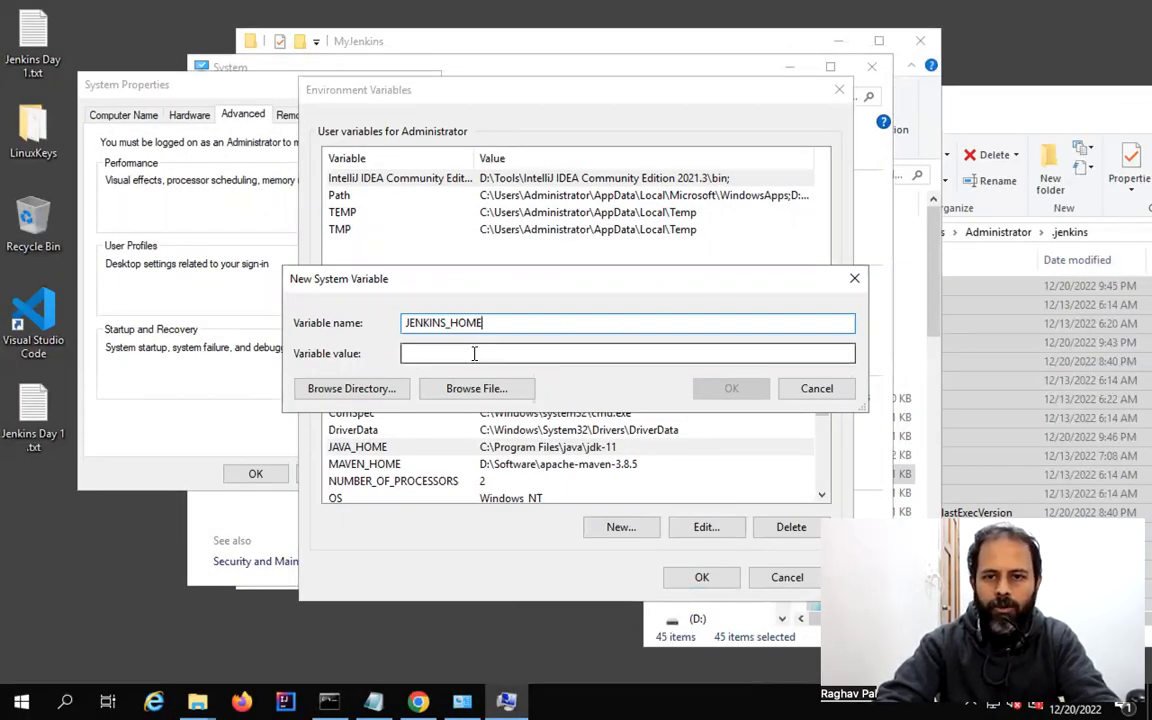
Set the JENKINS_HOME value to D:\MyJenkins, copied from the MyJenkins folder's path, and save the environment variable and system property changes
click(993, 106)
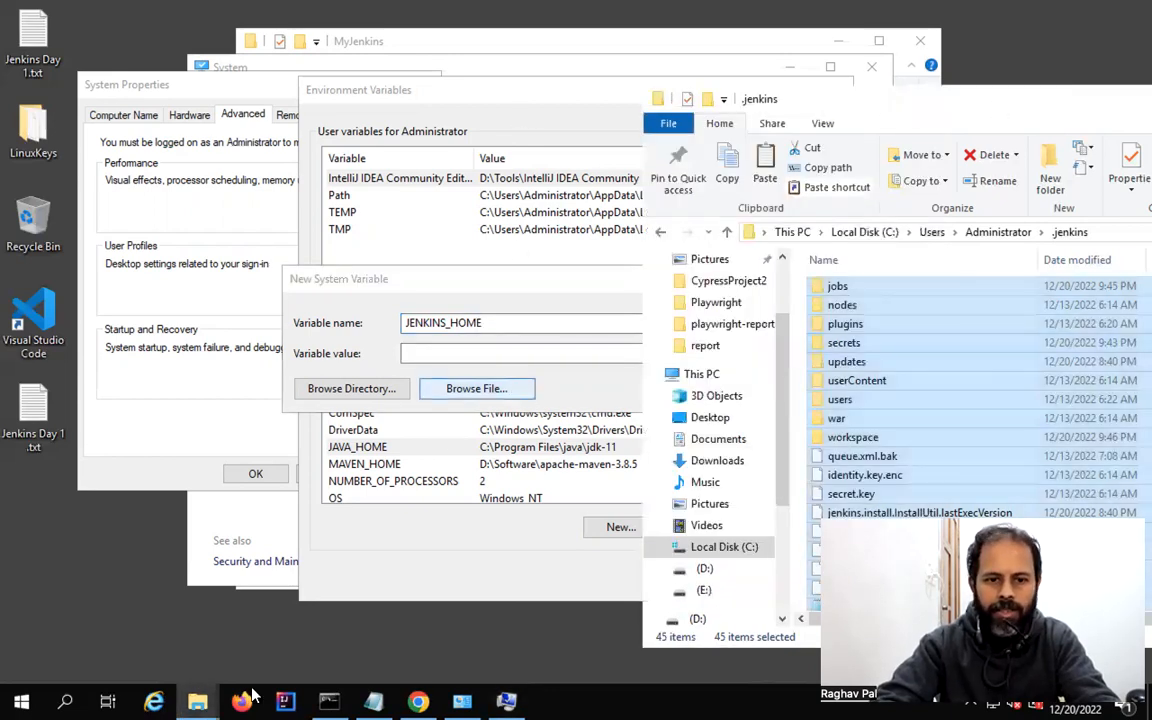
mouse_move(194, 695)
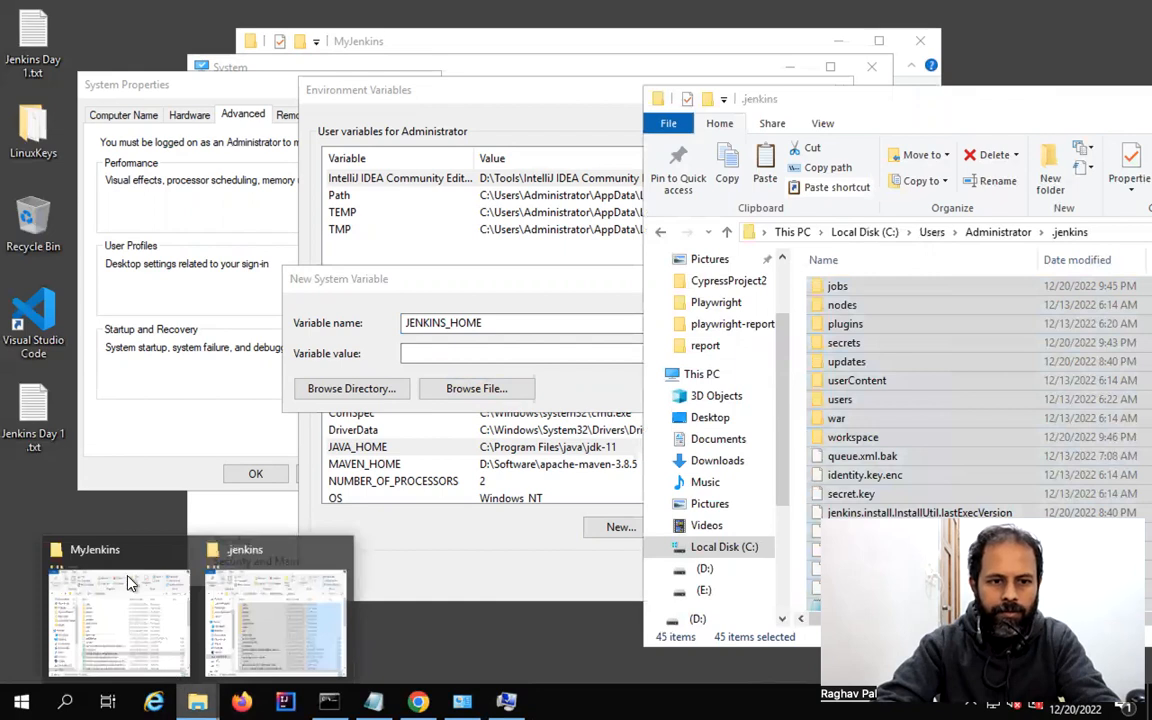
click(128, 583)
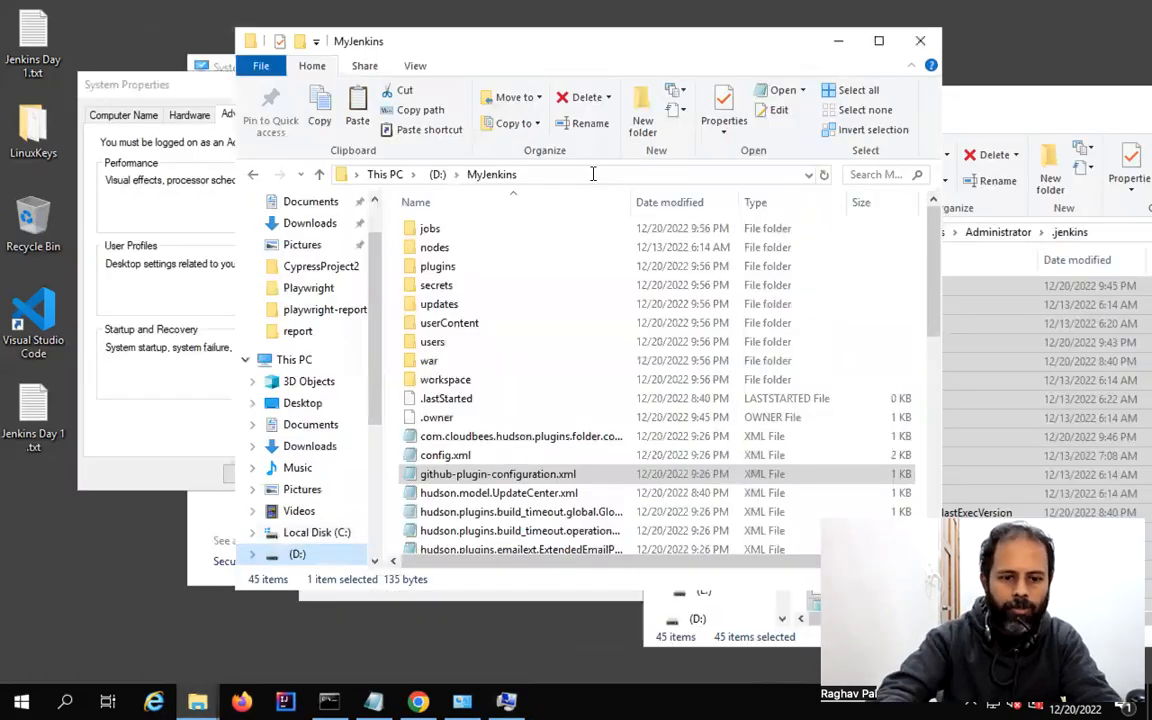
click(593, 174)
key(ctrl+c)
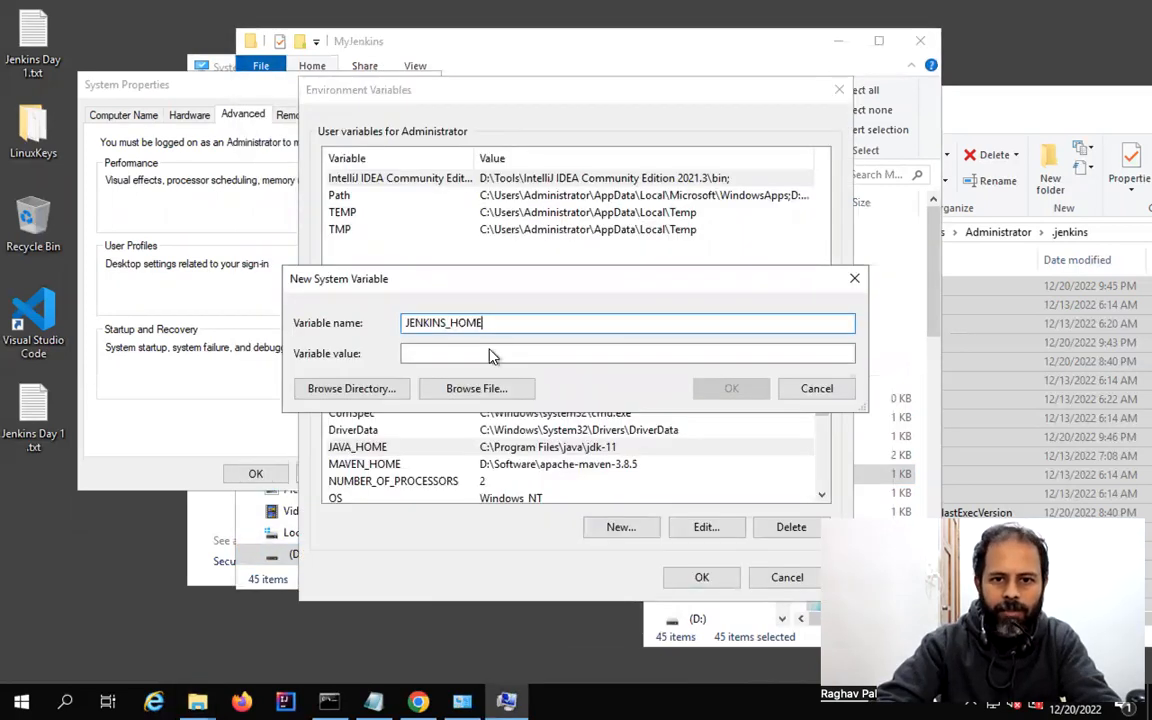
click(489, 352)
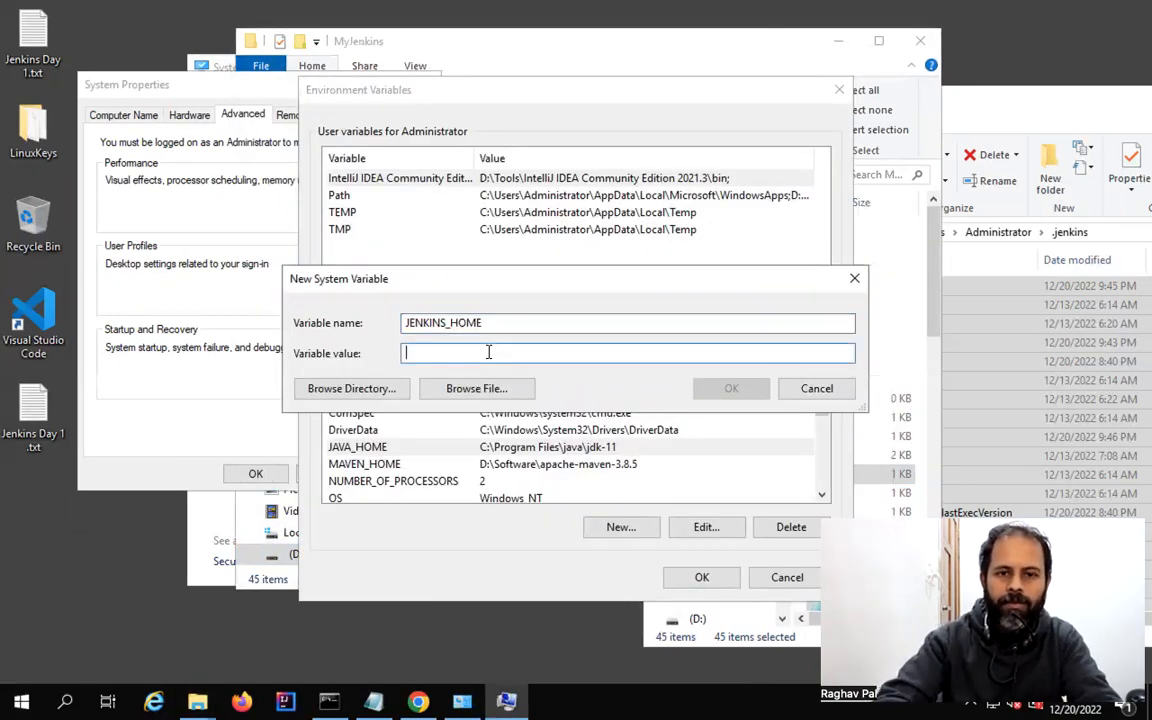
key(ctrl+v)
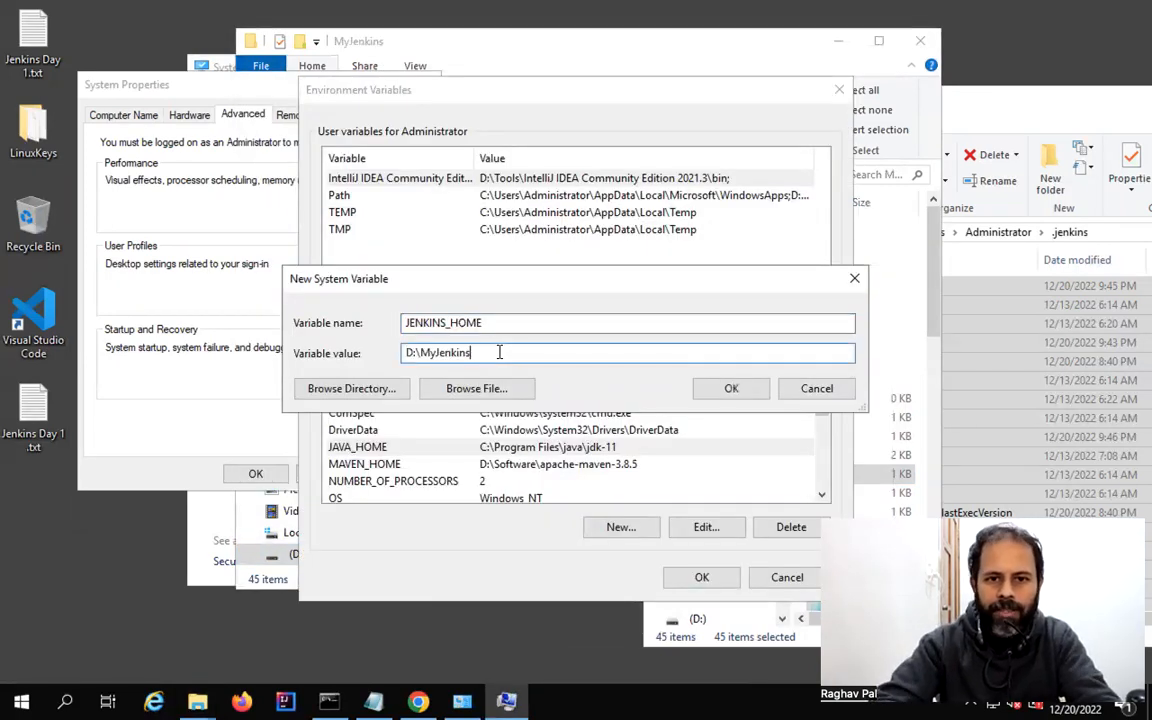
click(740, 393)
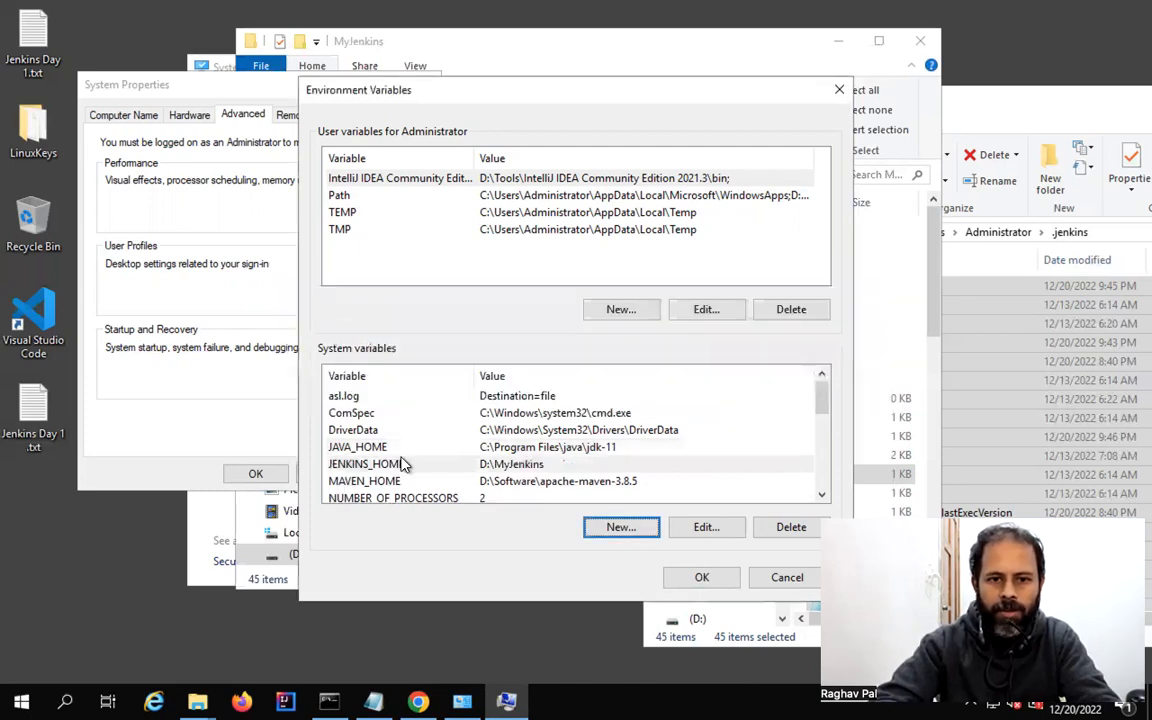
click(370, 465)
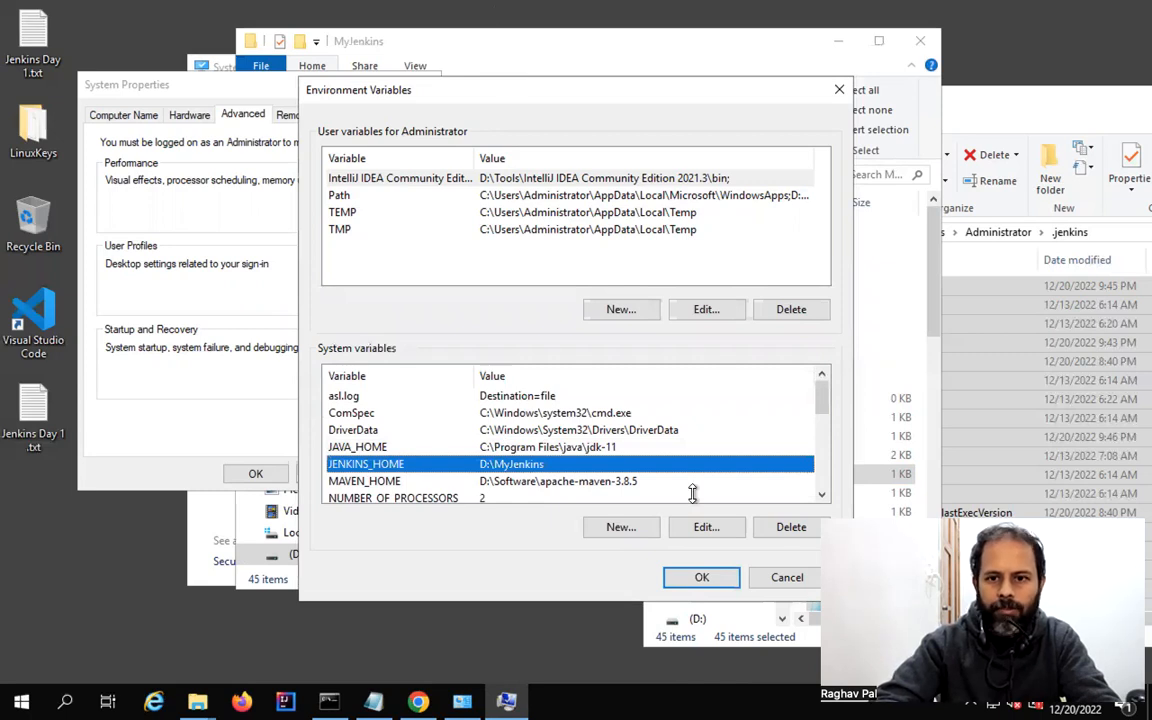
click(687, 581)
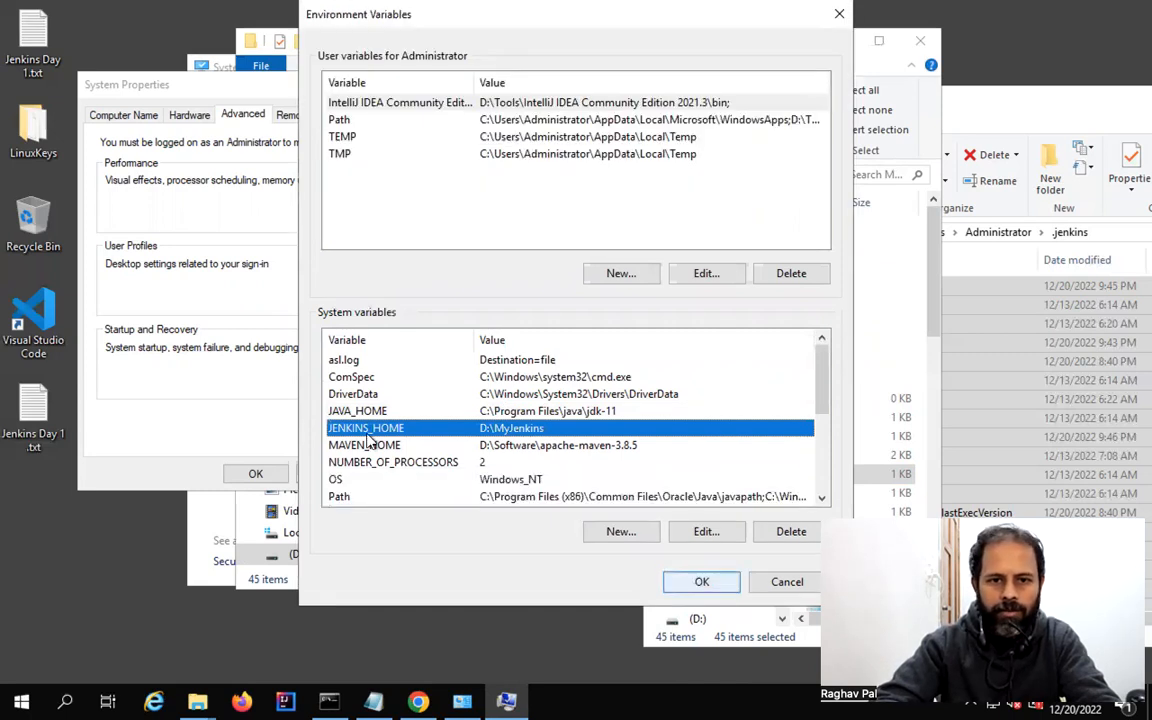
click(256, 474)
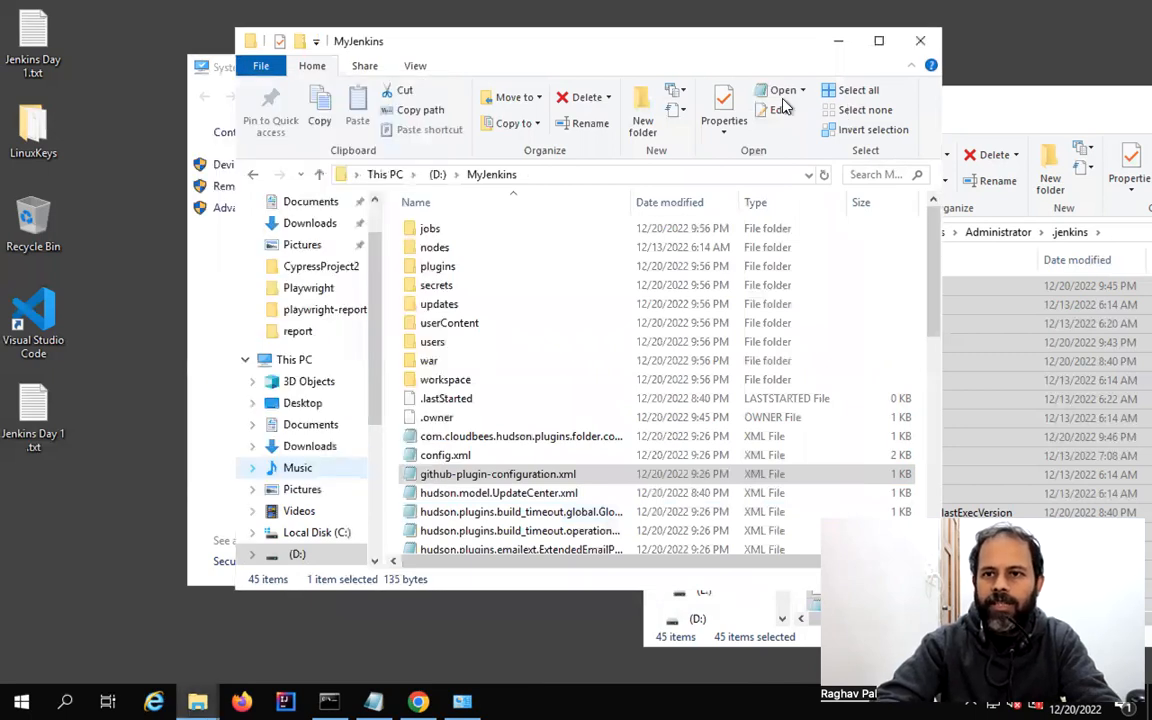
Close the File Explorer window showing the original .jenkins folder
click(980, 97)
drag(980, 97, 740, 97)
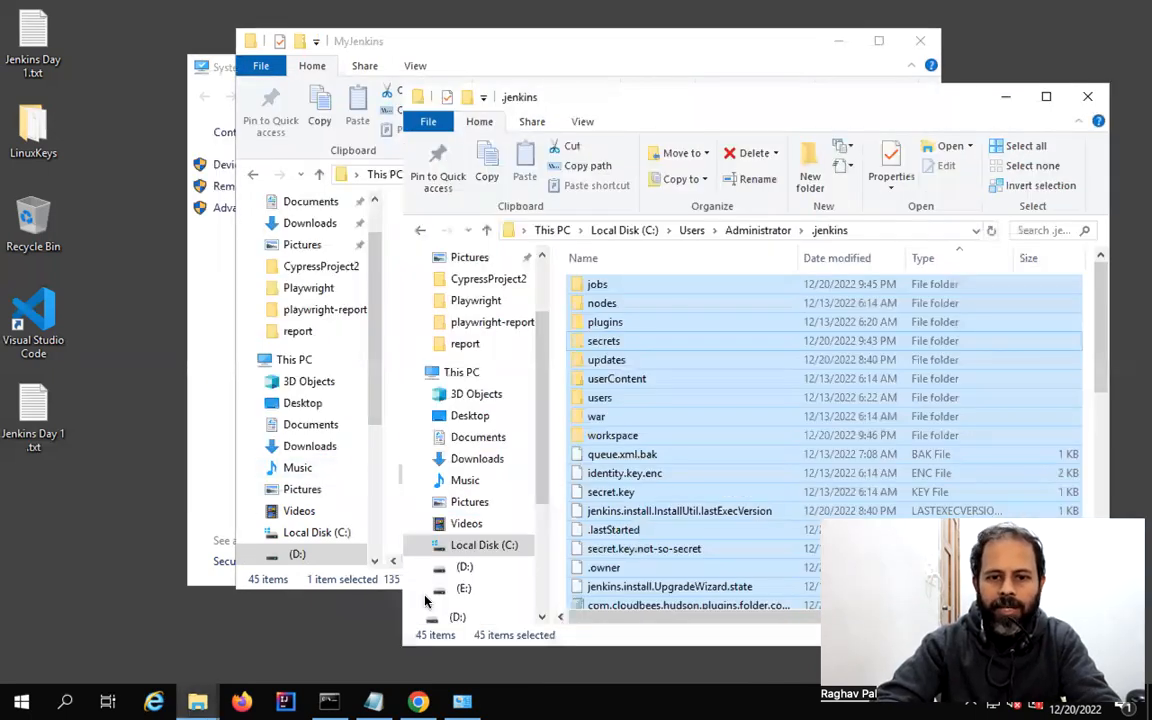
key(alt+F4)
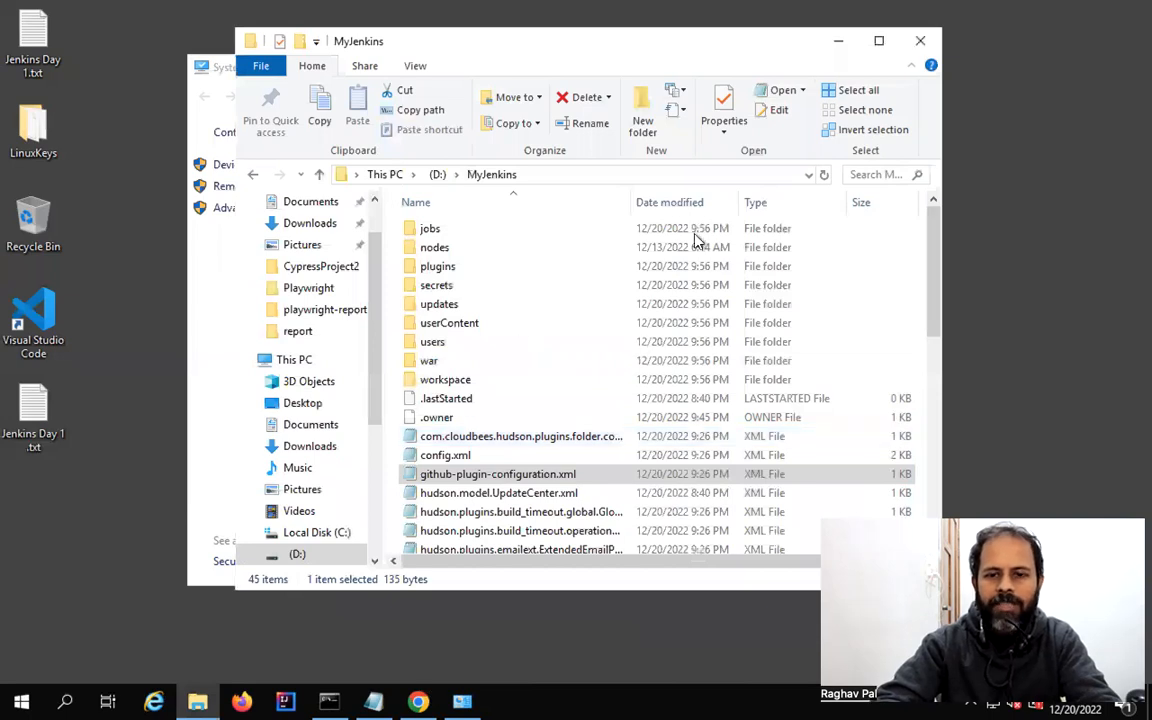
Switch to Command Prompt and stop the running Jenkins server
click(329, 701)
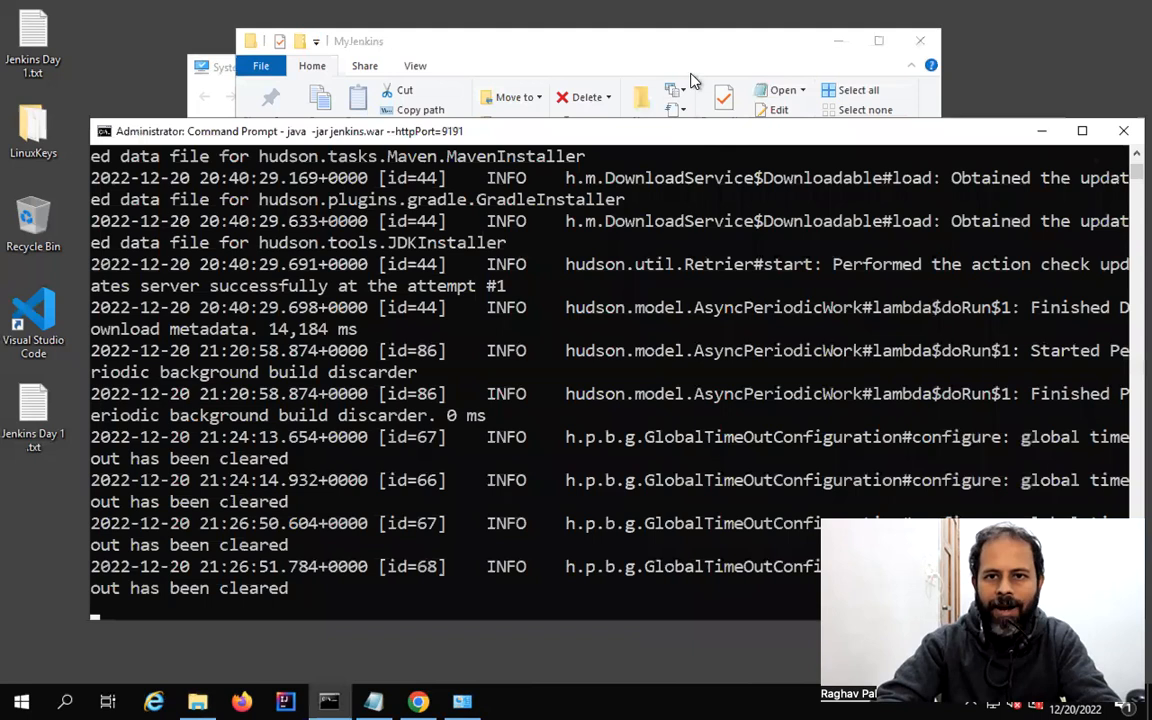
drag(692, 130, 690, 48)
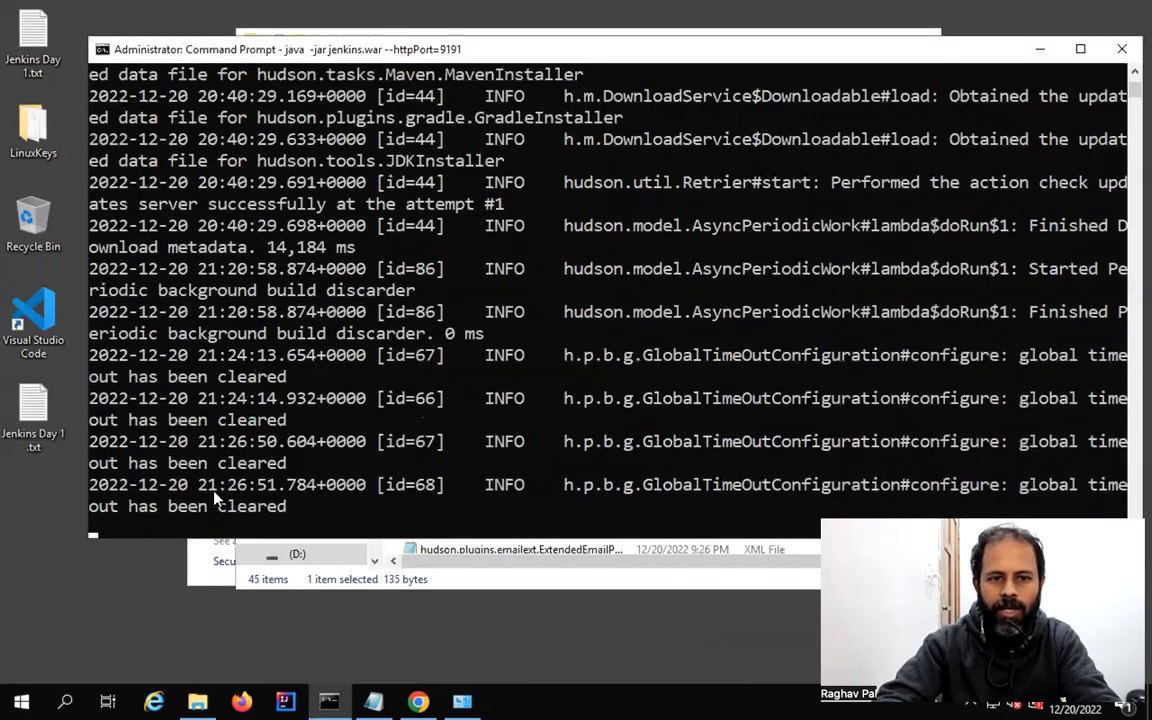
click(180, 525)
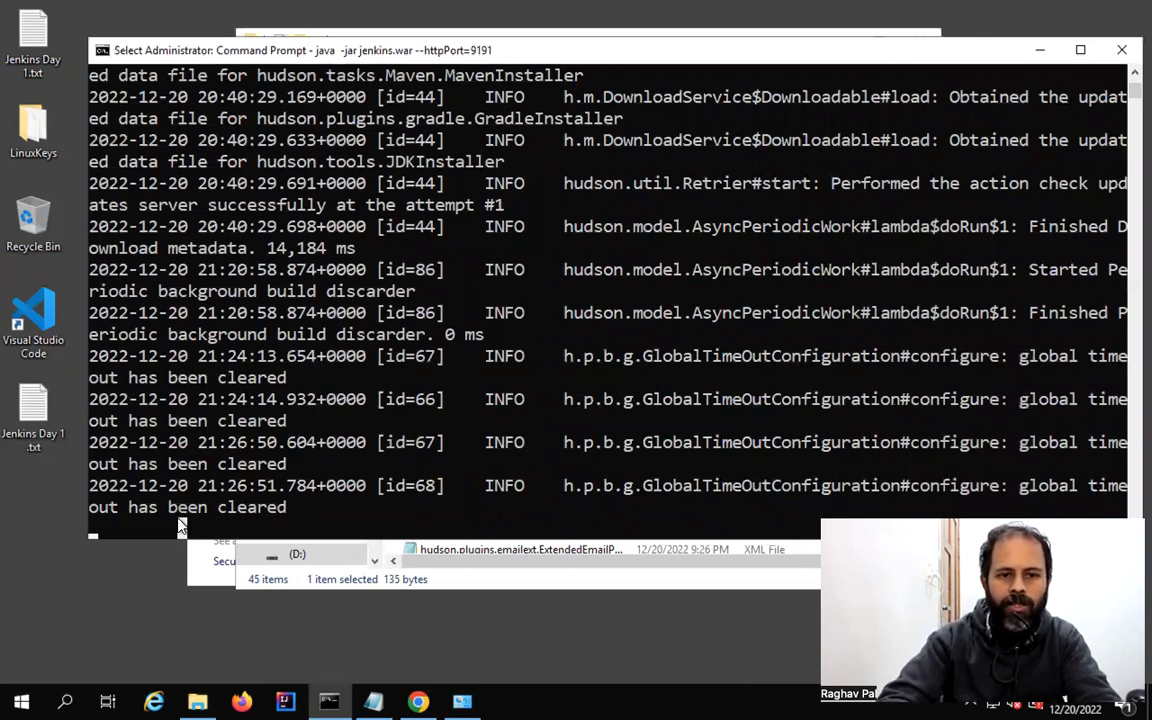
key(Escape)
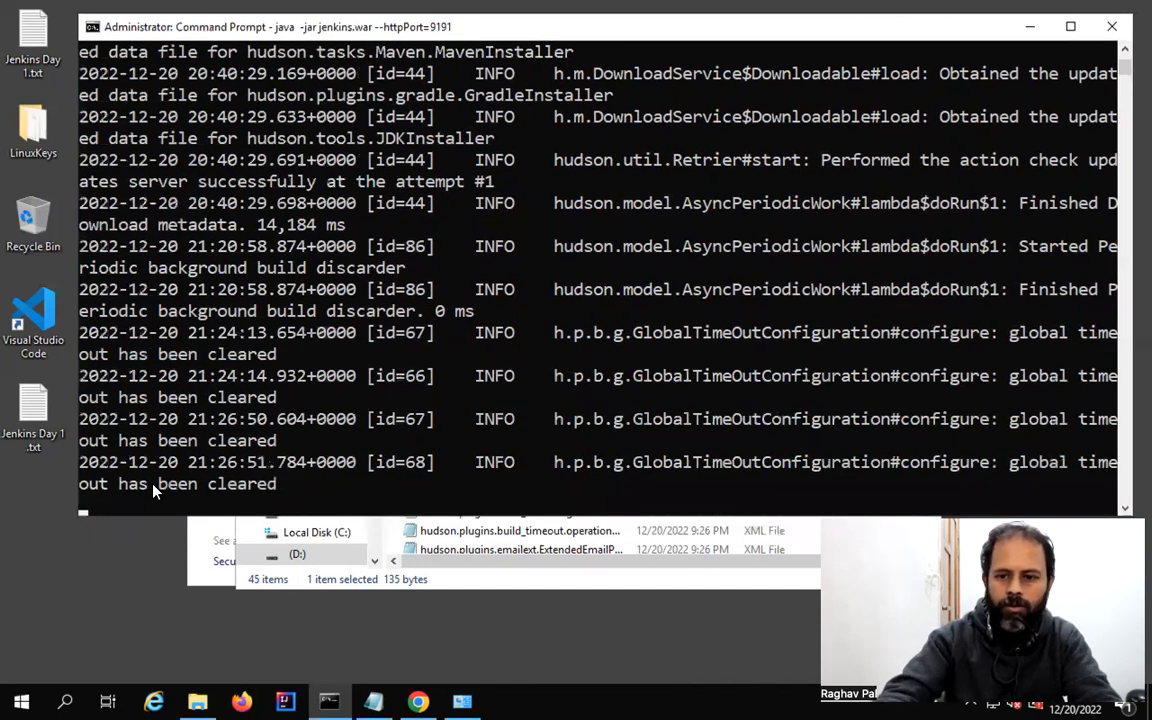
click(152, 486)
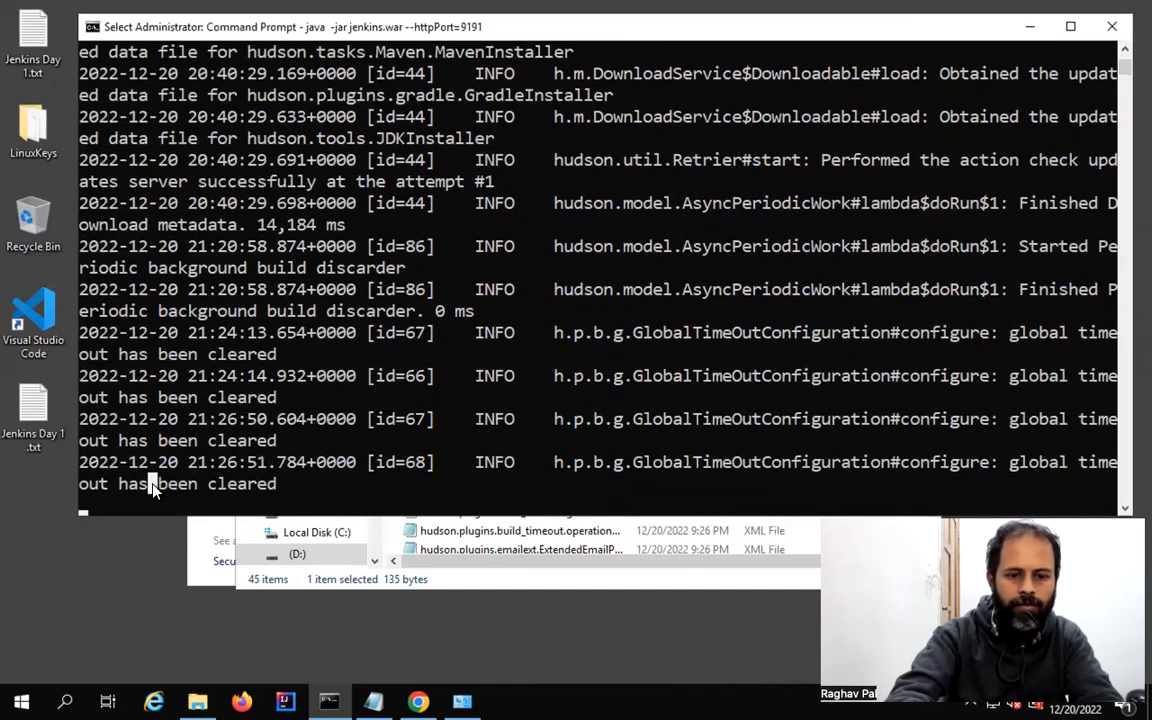
key(Escape)
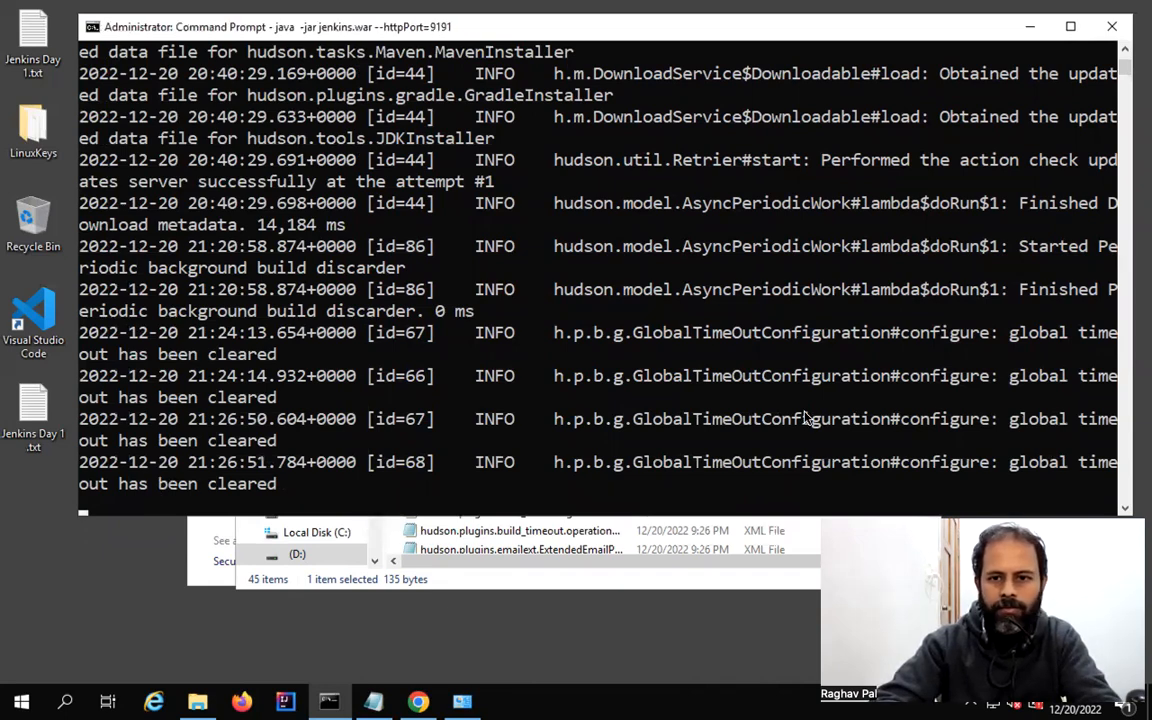
key(ctrl+c)
key(Return)
key(Return)
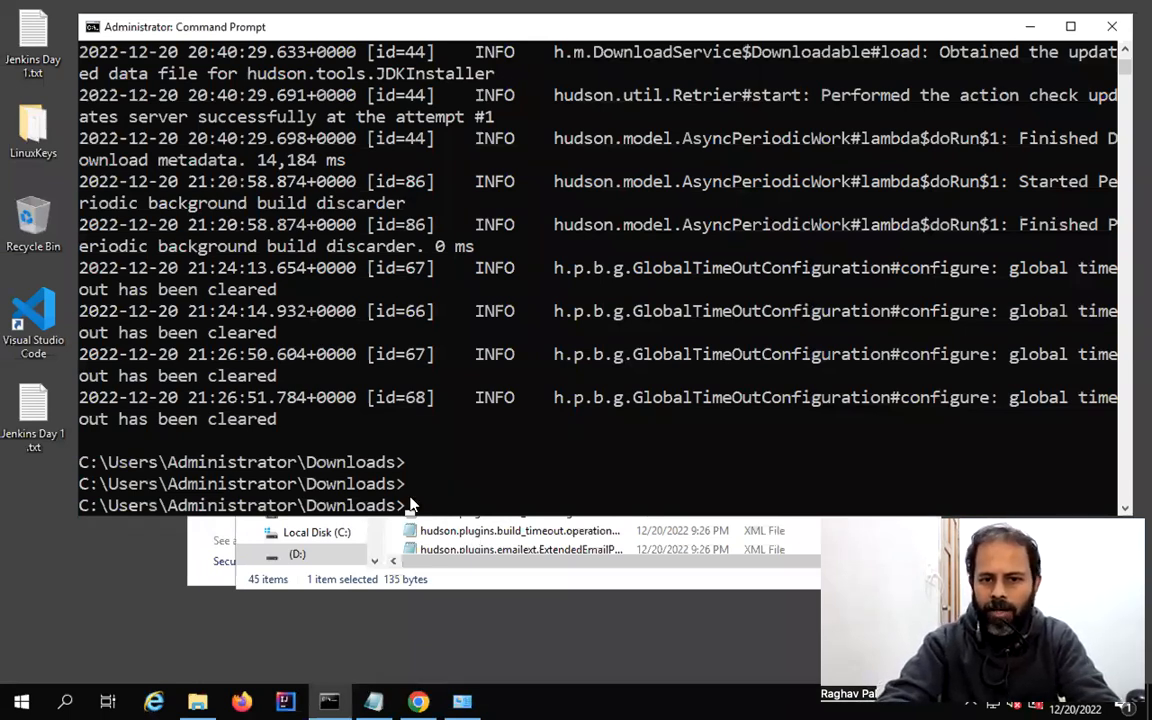
Restart Jenkins from the Downloads folder with java -jar jenkins.war --httpPort=9191
click(540, 462)
key(ctrl+v)
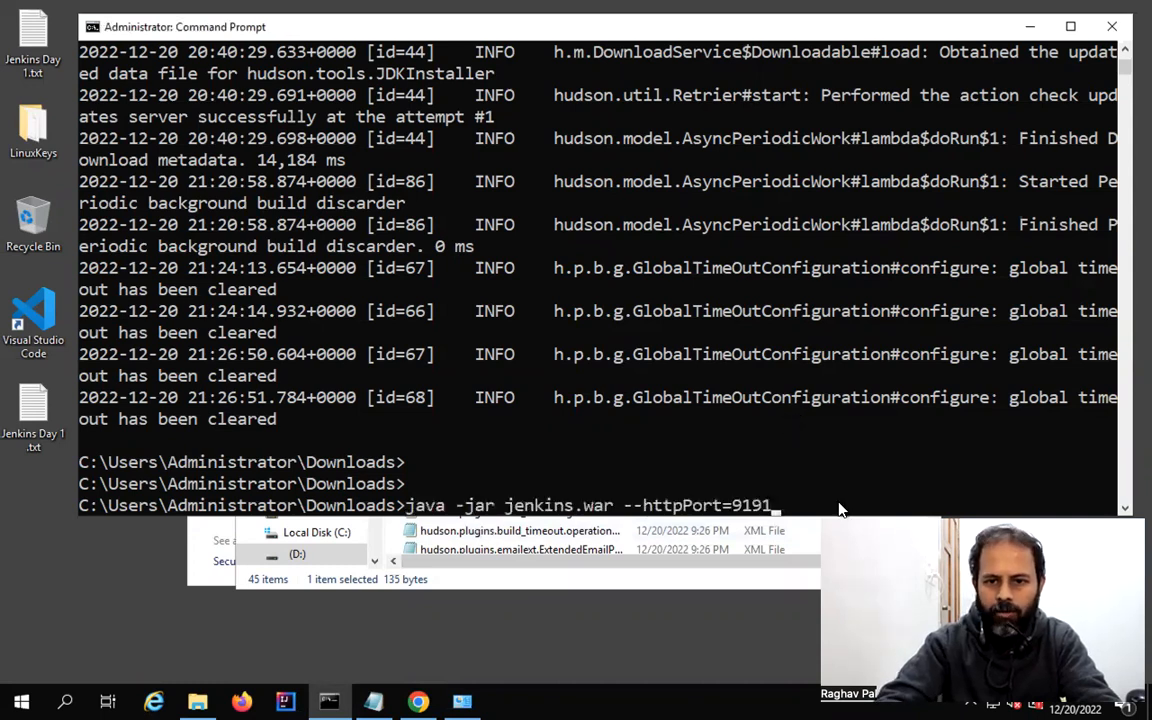
key(Return)
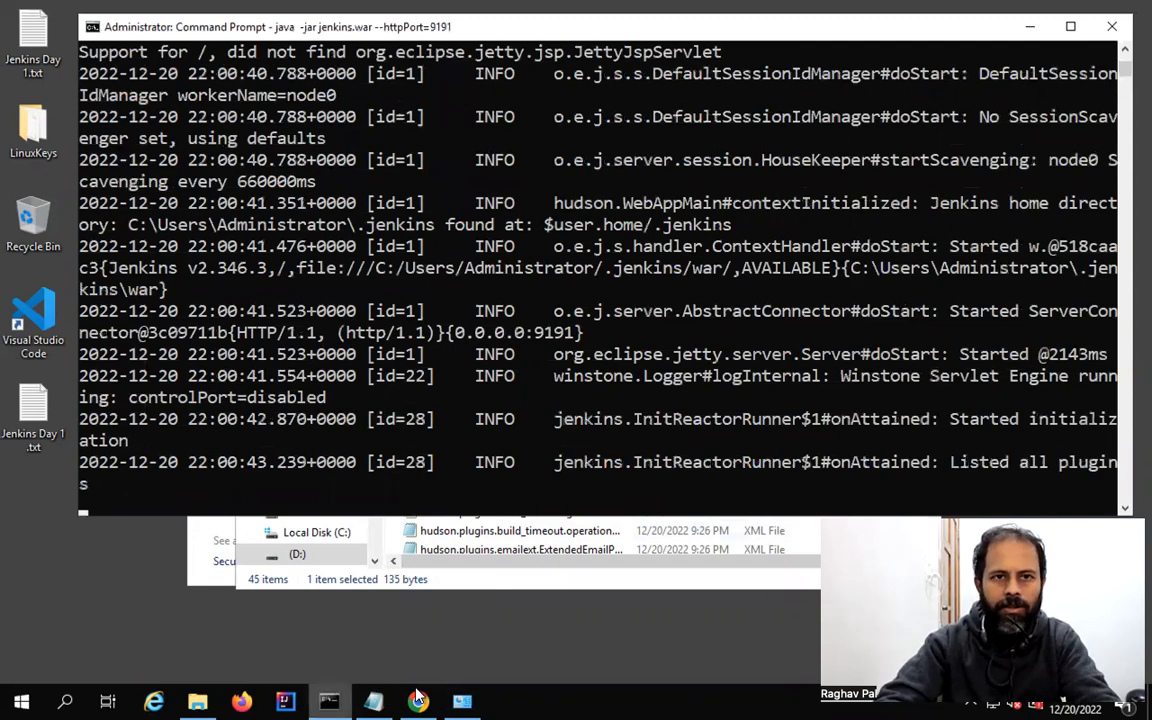
Switch to Chrome and reload the Jenkins page at localhost:9191
key(alt+Tab)
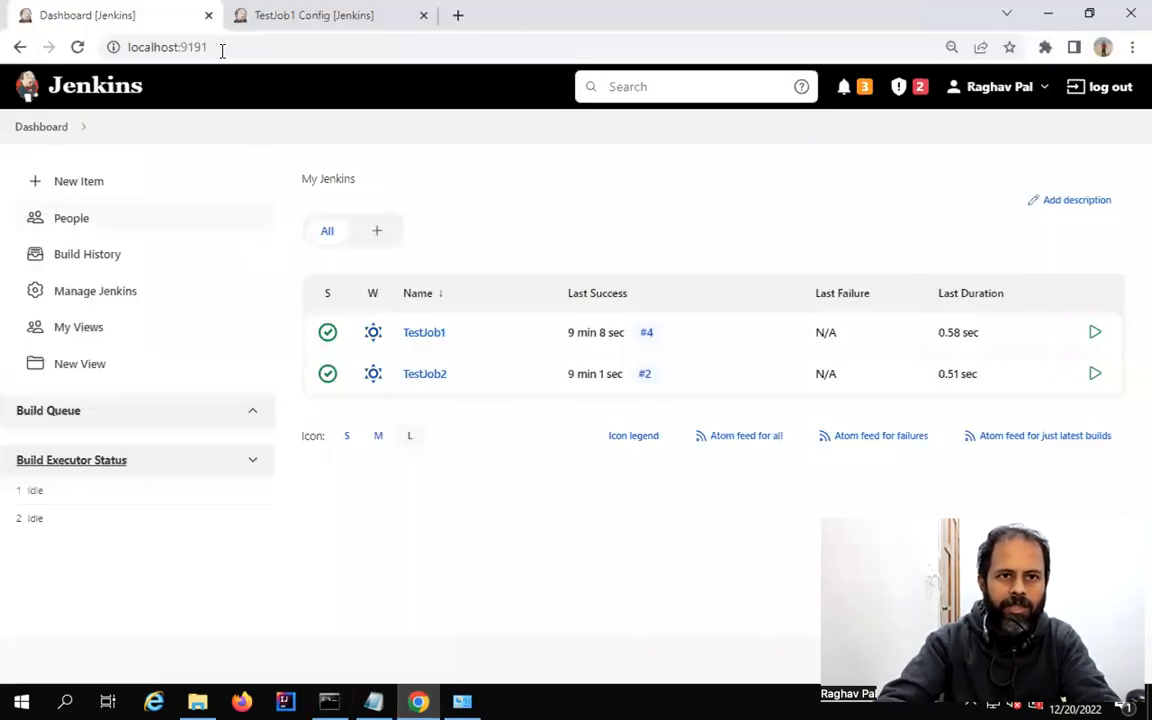
click(222, 47)
key(Return)
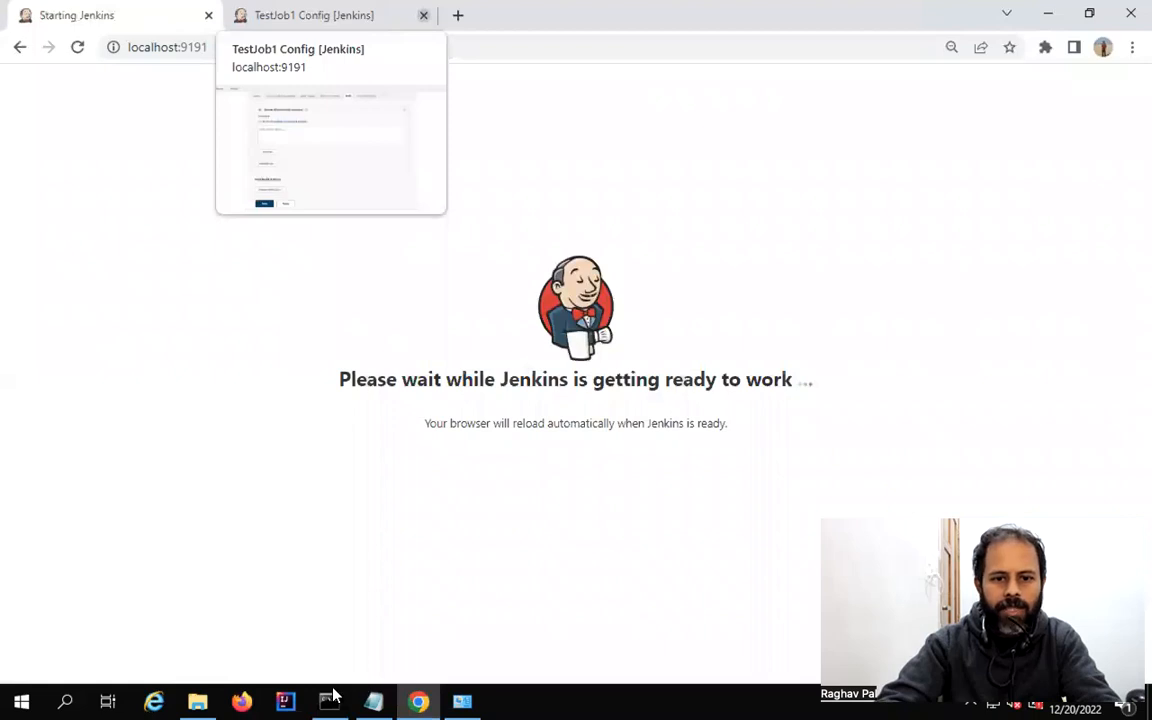
Return to Command Prompt and check the end of the Jenkins startup log for the server's readiness
mouse_move(333, 695)
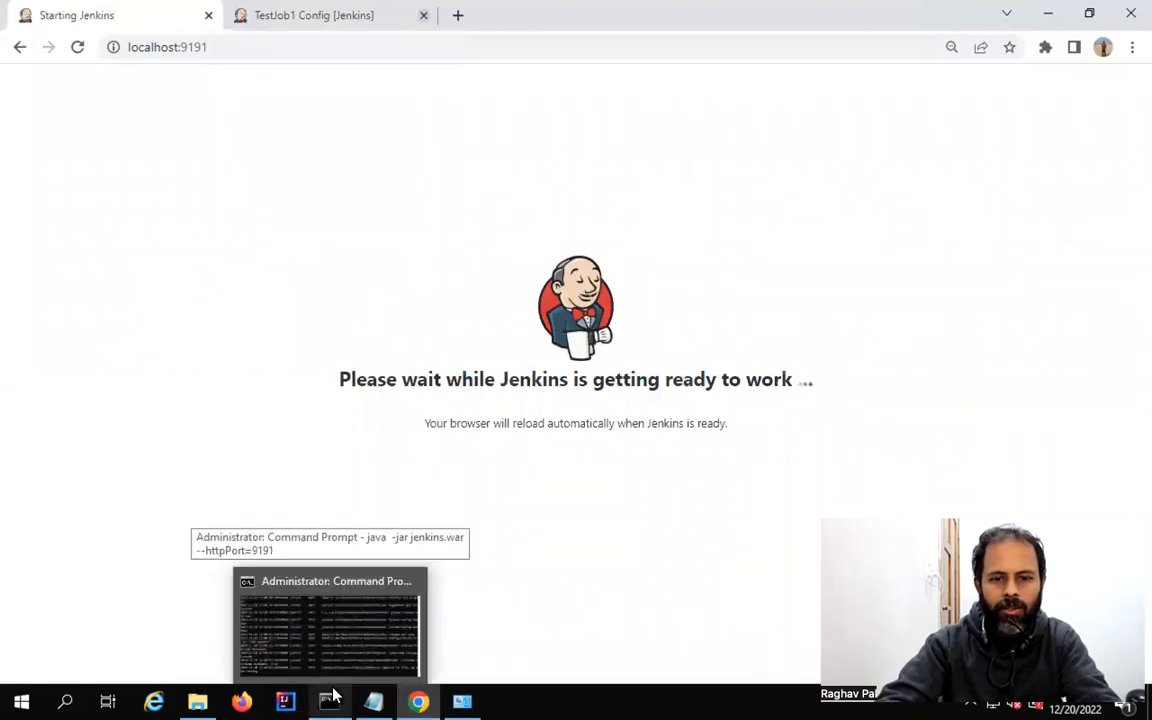
click(333, 695)
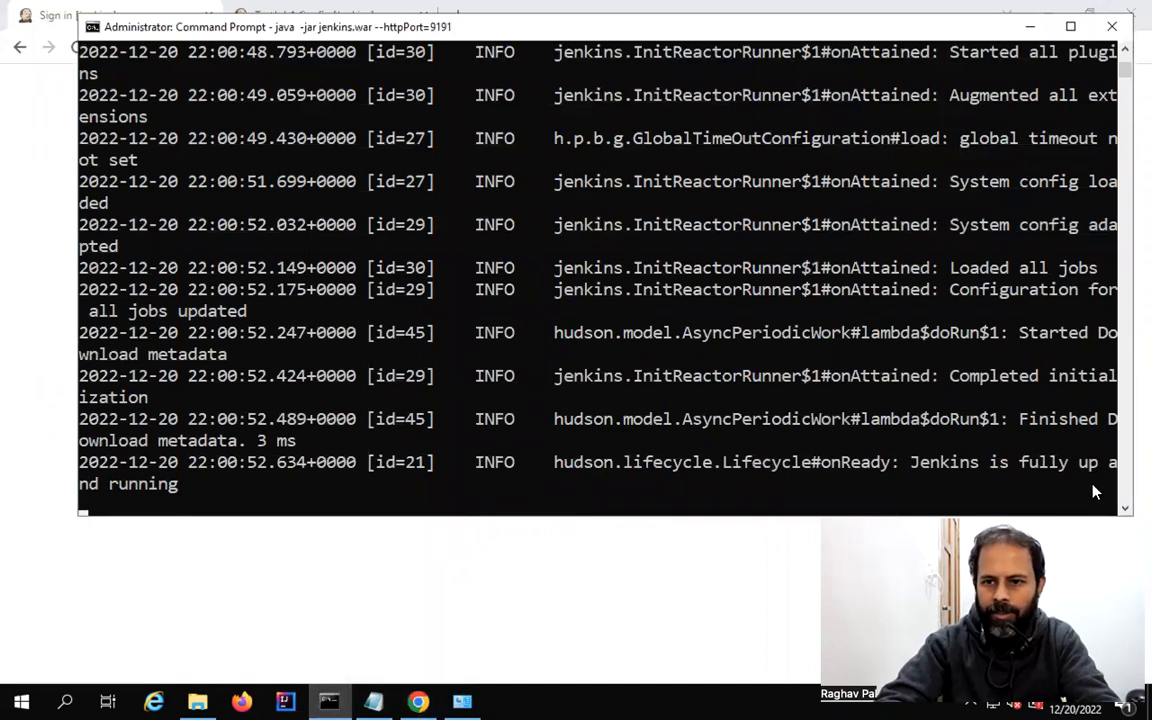
click(895, 440)
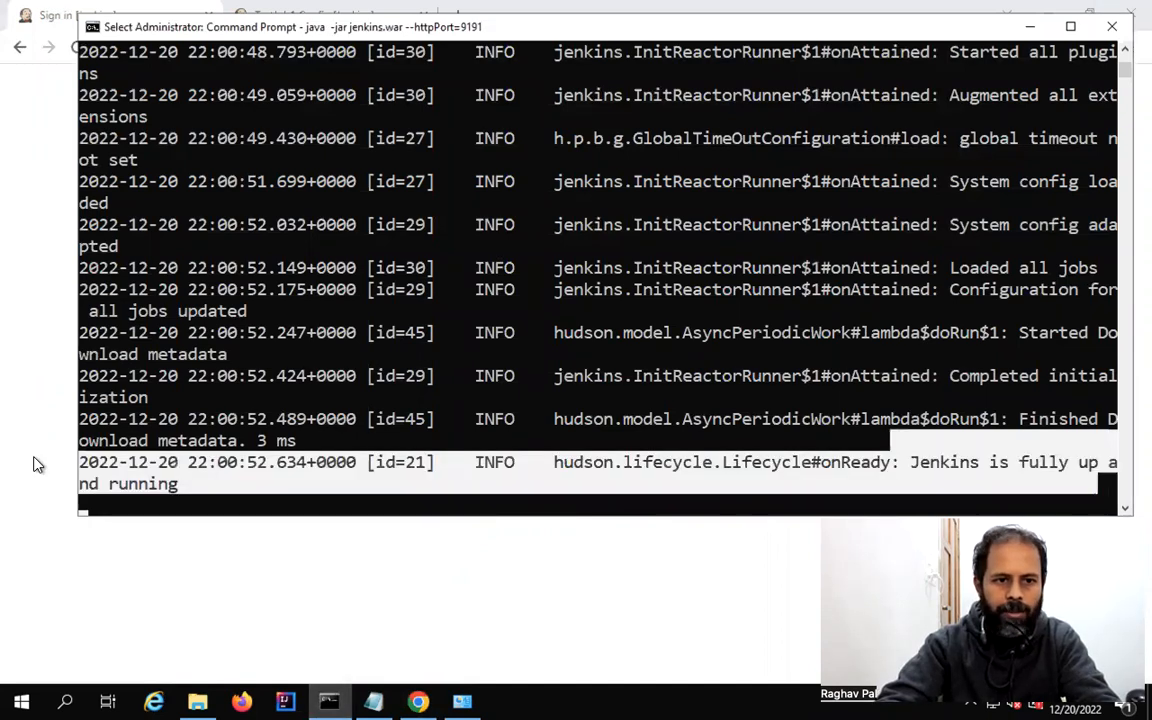
Switch to Chrome, sign in to Jenkins with the username and account password, and dismiss the browser's password-change warning
key(alt+Tab)
click(494, 368)
text(Raghav)
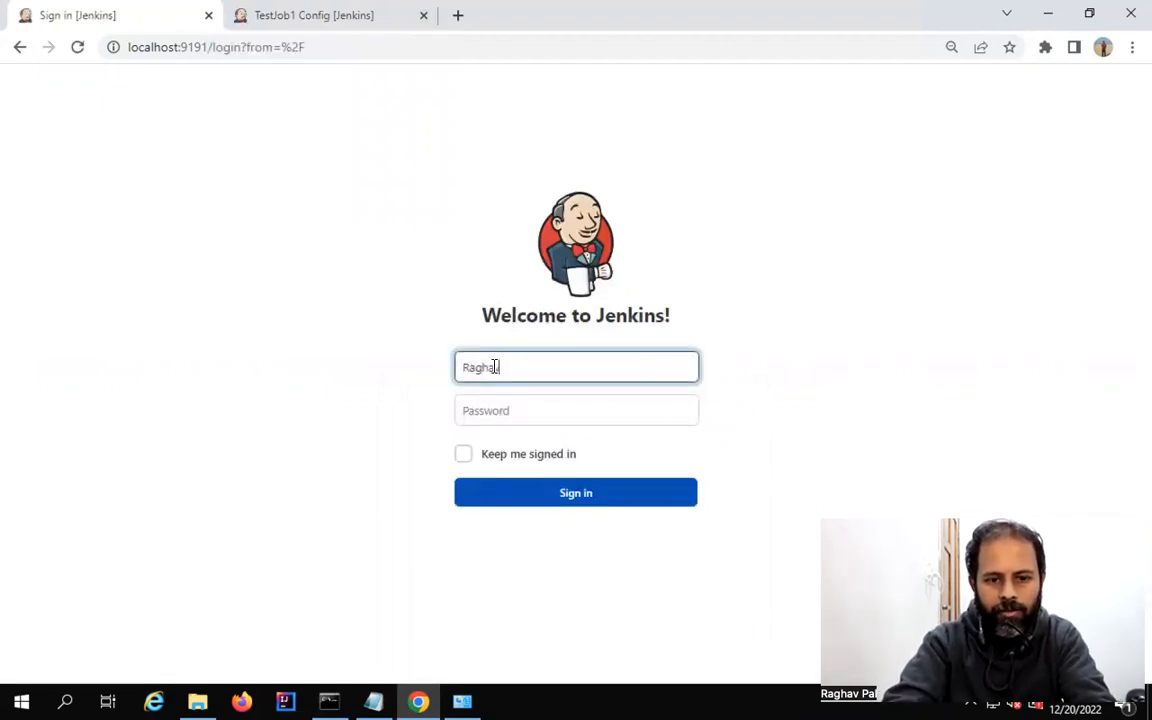
key(Tab)
text(••••)
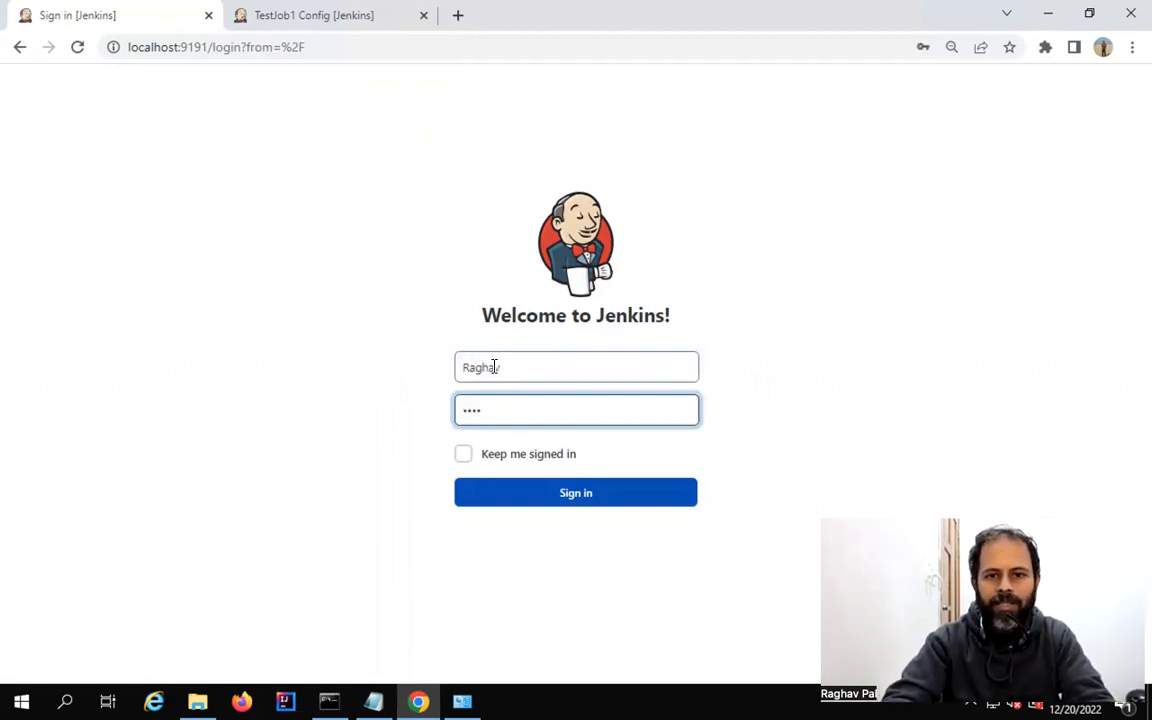
click(567, 505)
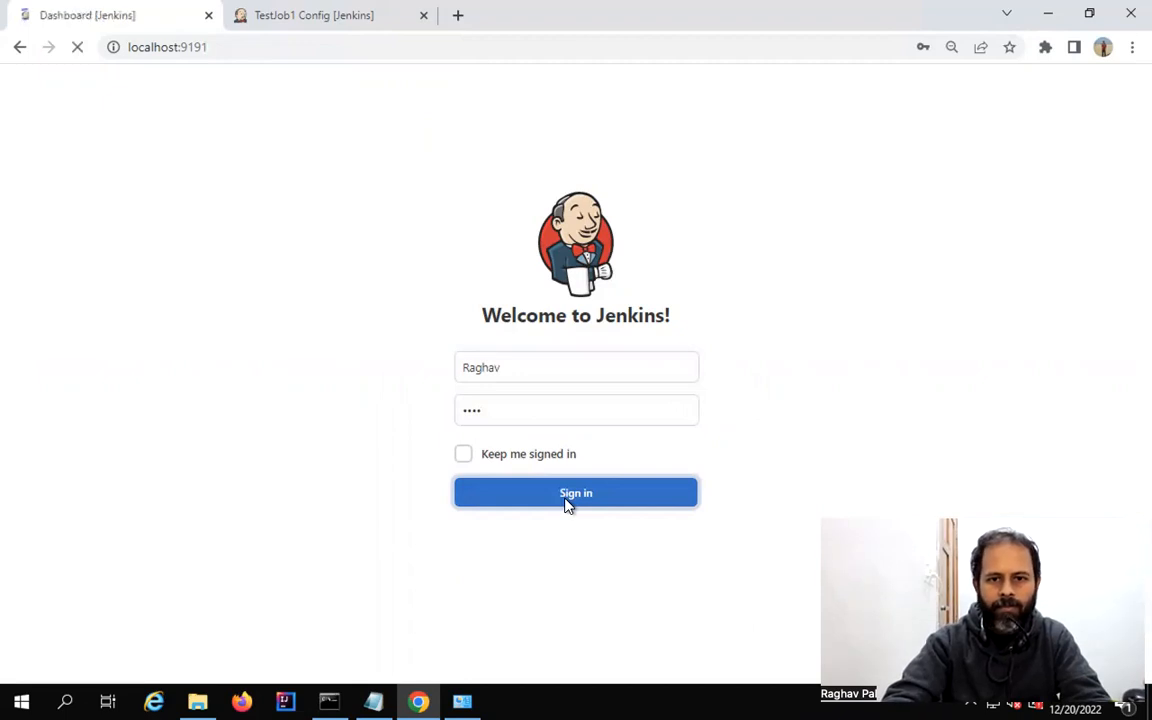
click(729, 291)
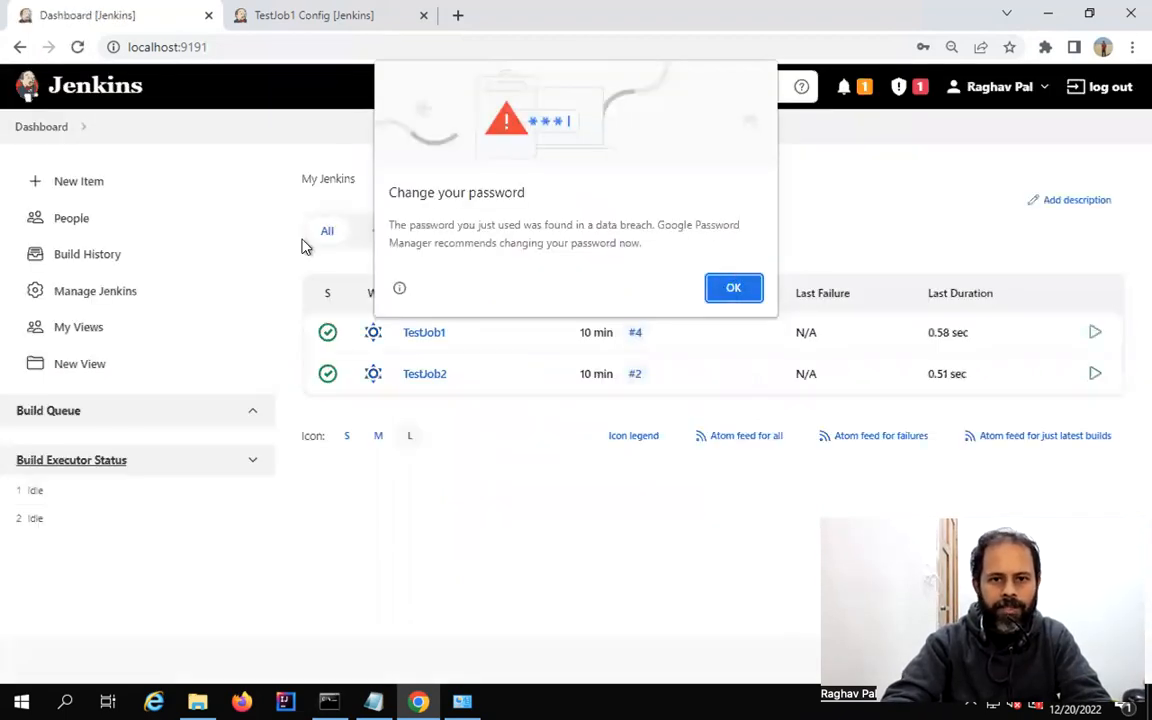
Open Jenkins' Configure System page and check the Home directory path
click(77, 294)
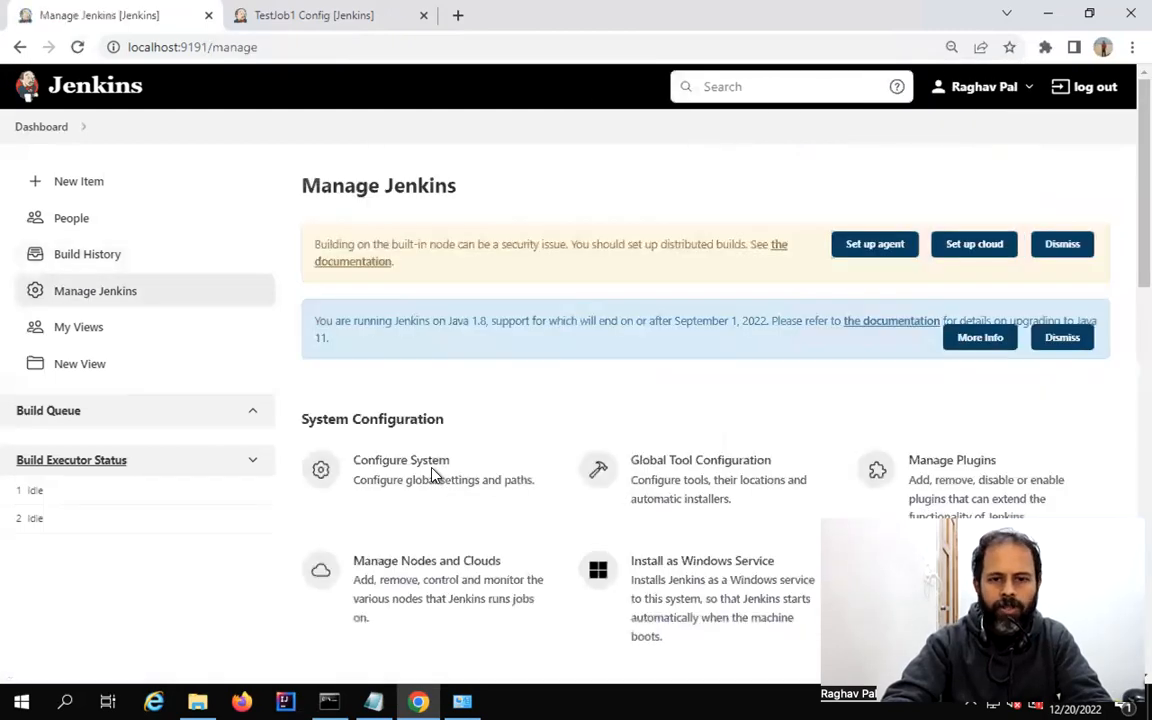
click(433, 476)
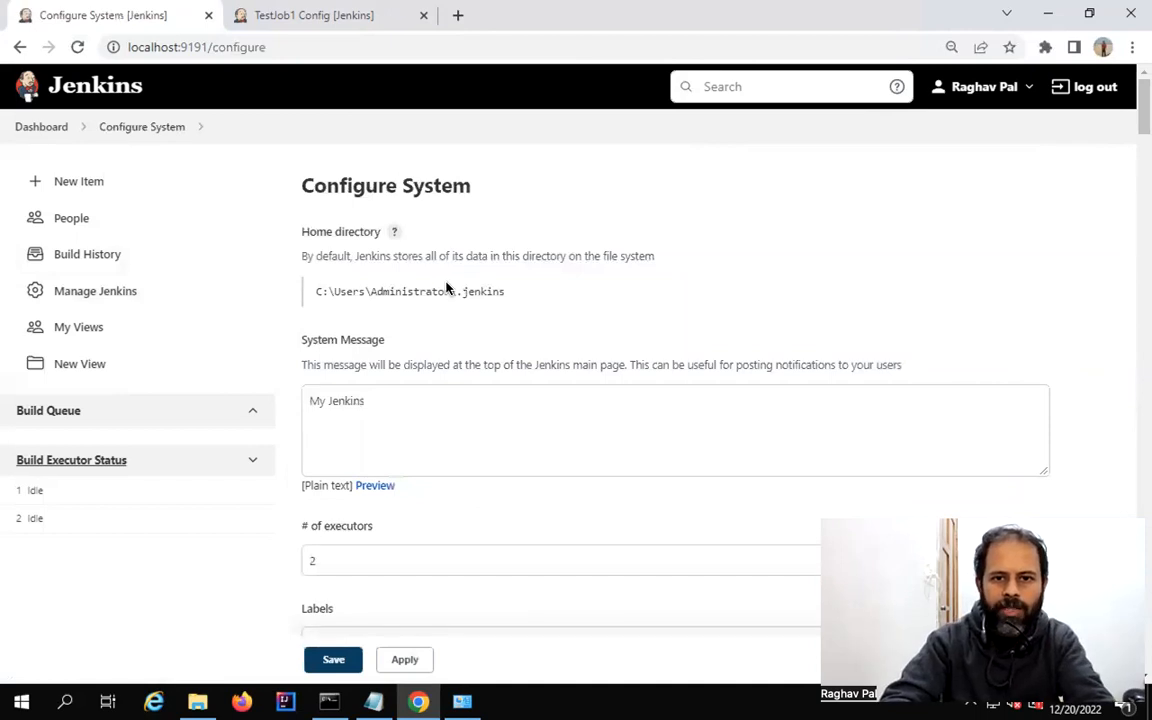
drag(447, 288, 535, 317)
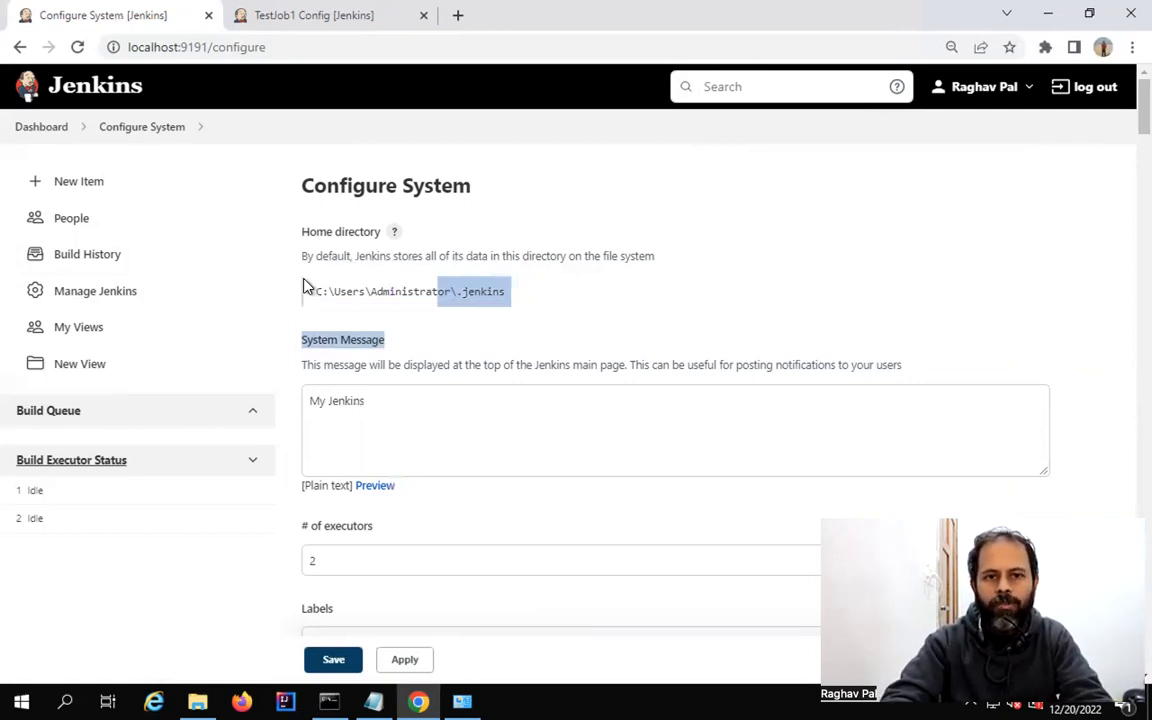
drag(527, 318, 519, 317)
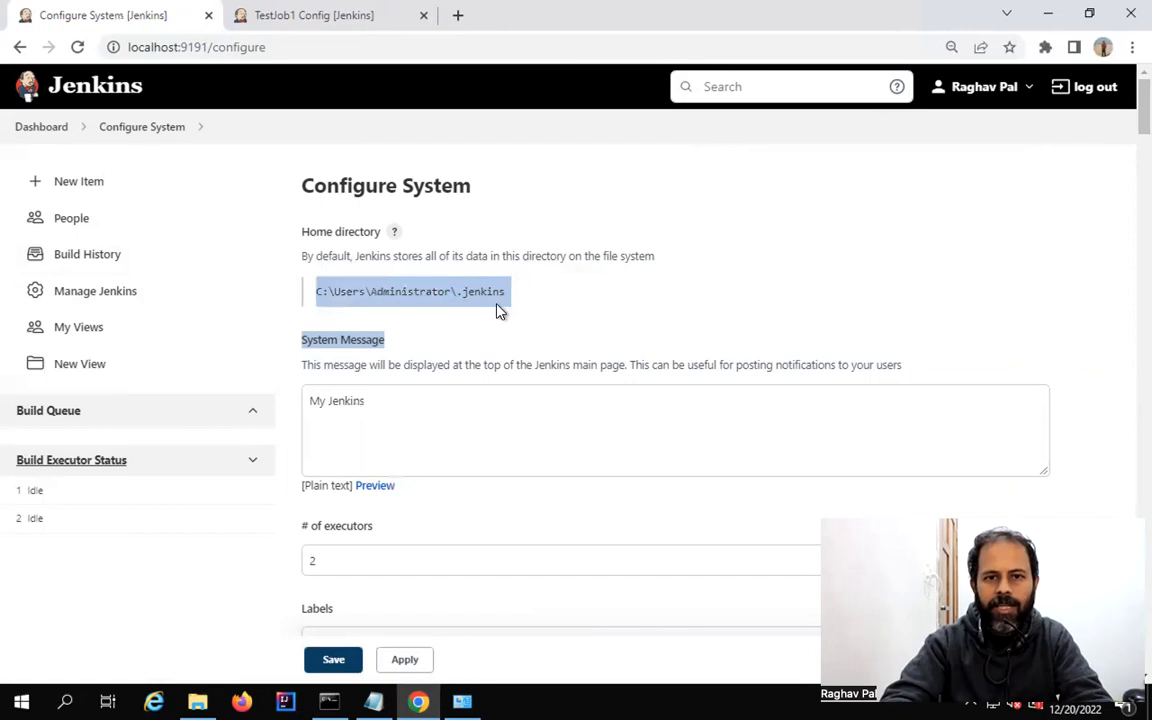
click(533, 301)
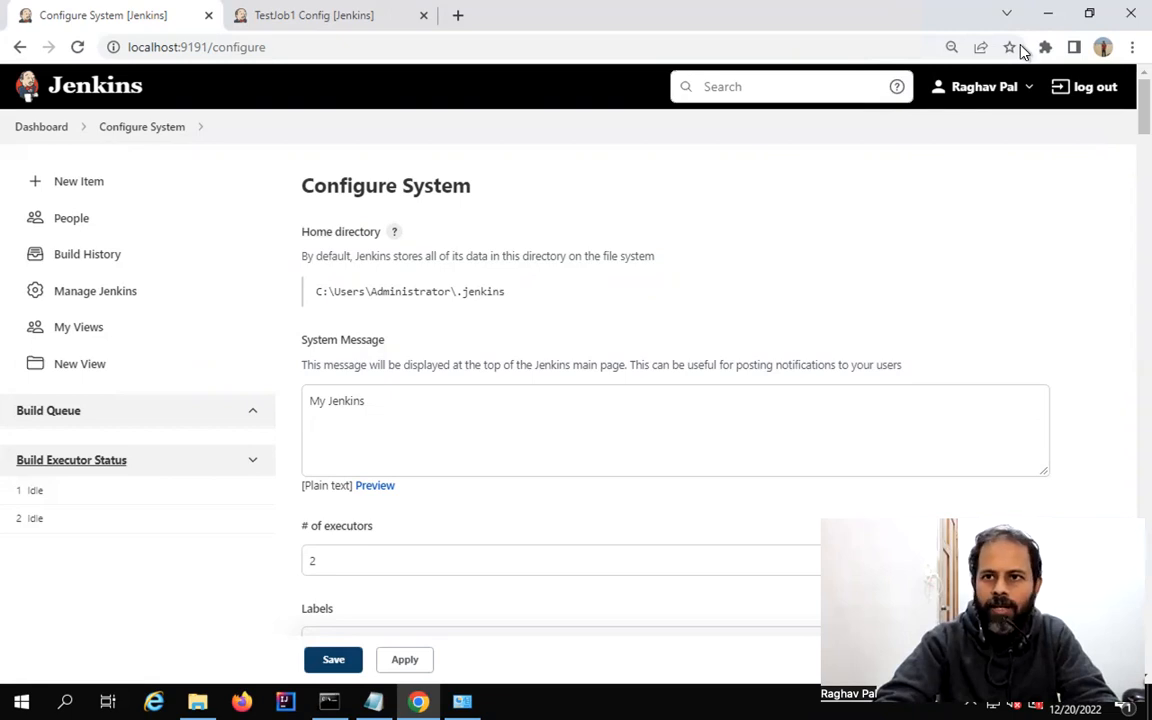
Minimize Chrome and the MyJenkins folder window, and close the System window behind them
click(1048, 13)
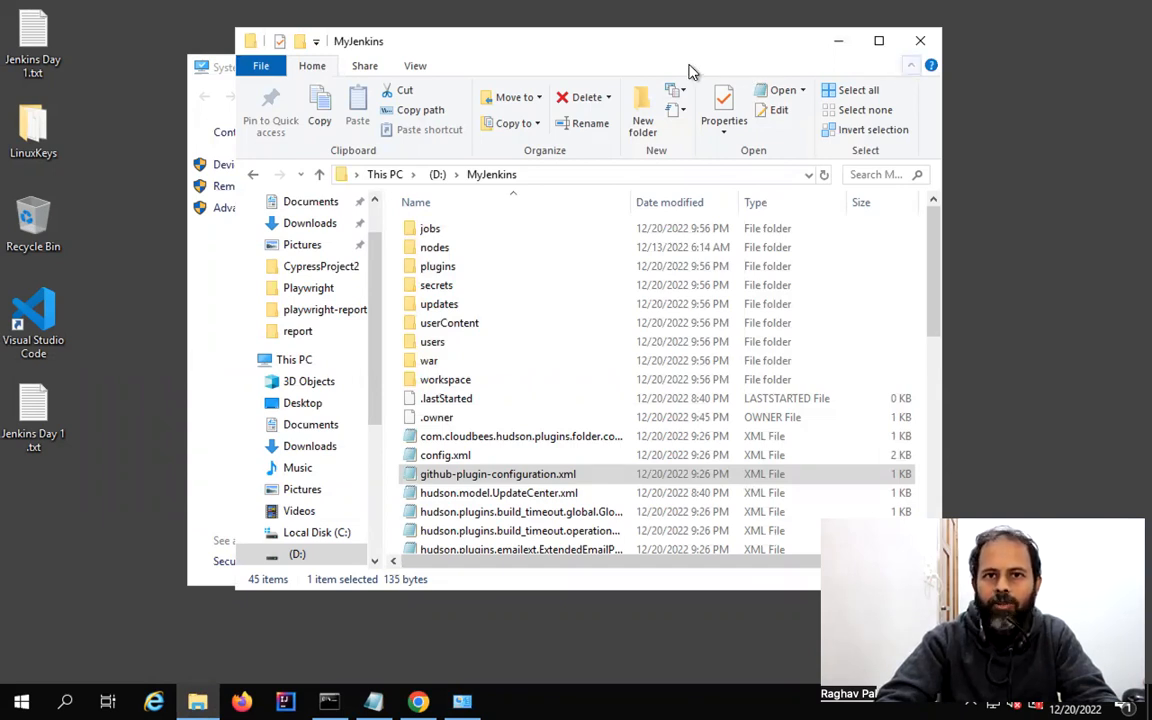
click(839, 42)
click(872, 68)
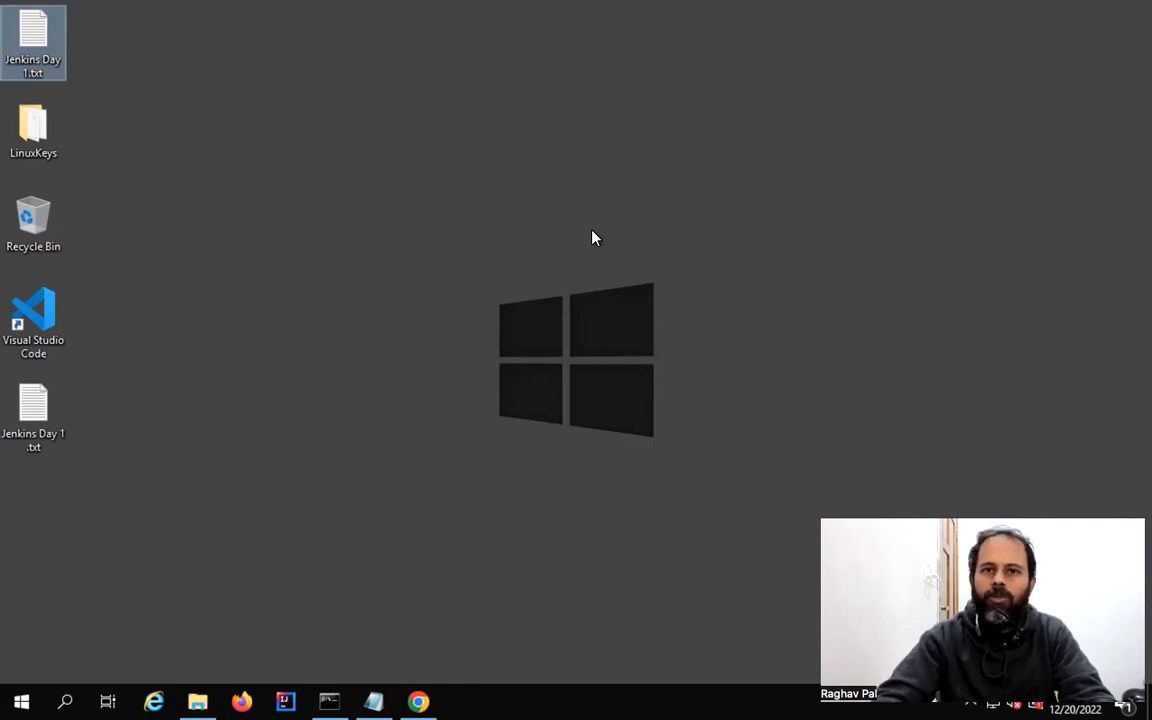
Switch to the Jenkins notes in Notepad and place the cursor two lines below Change Home Directory in the Day 2 list
click(375, 698)
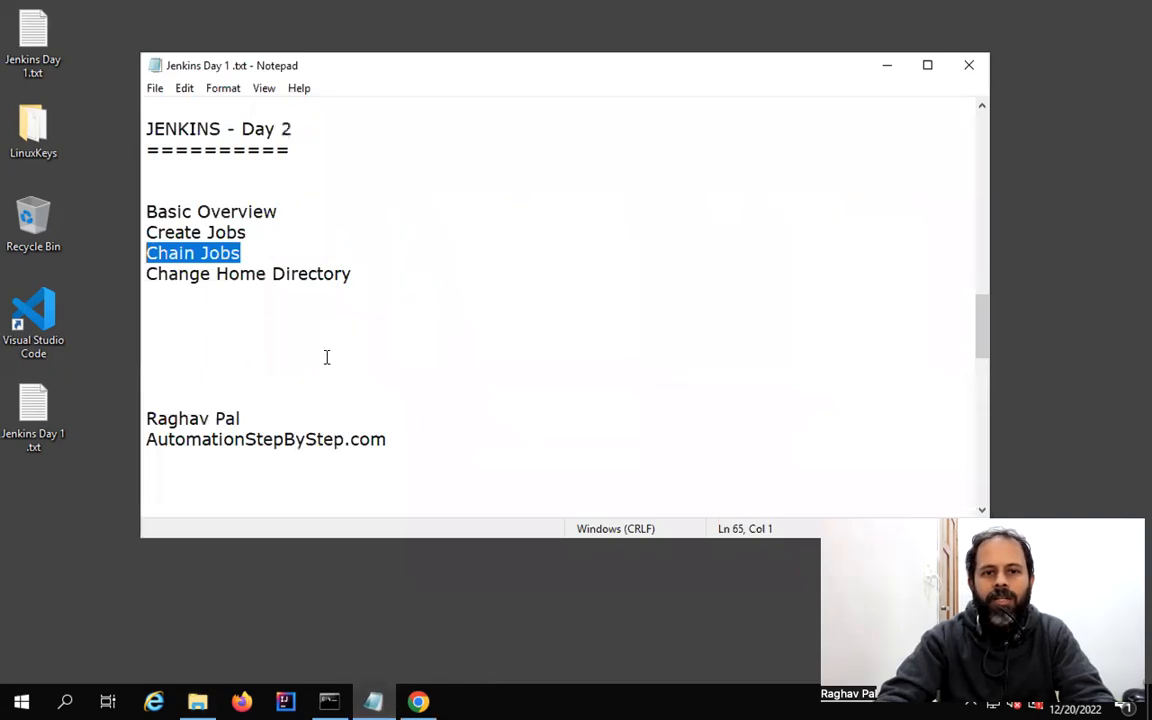
key(Down)
key(Down)
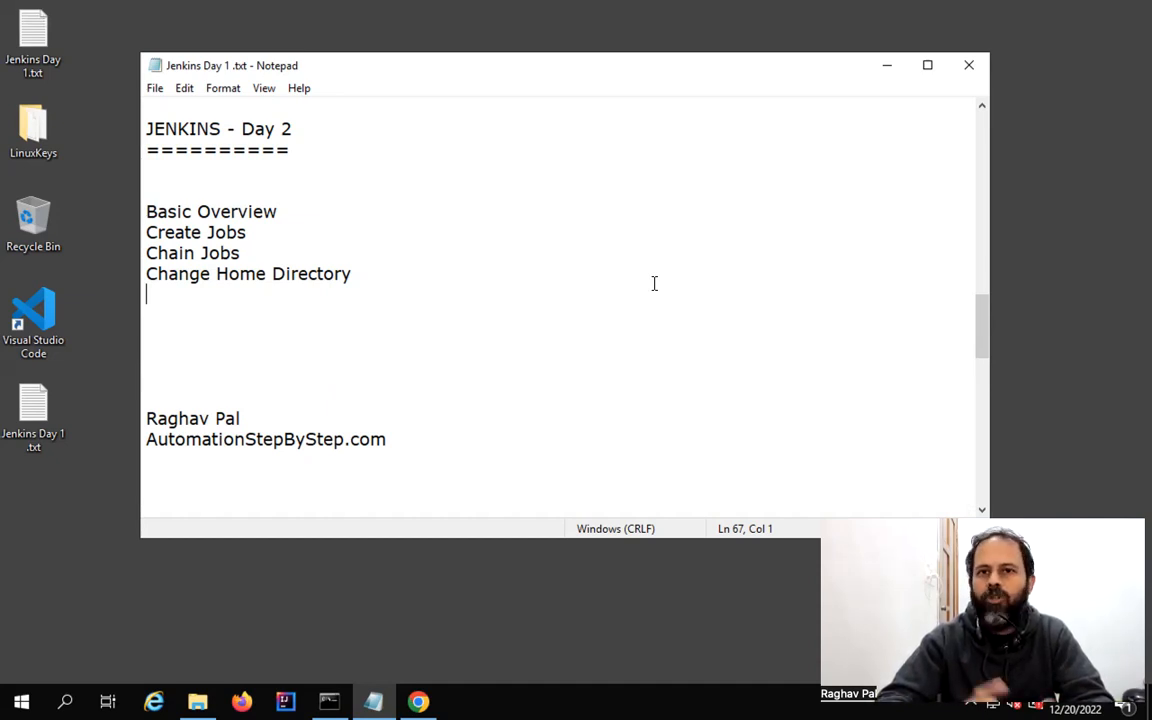
key(Return)
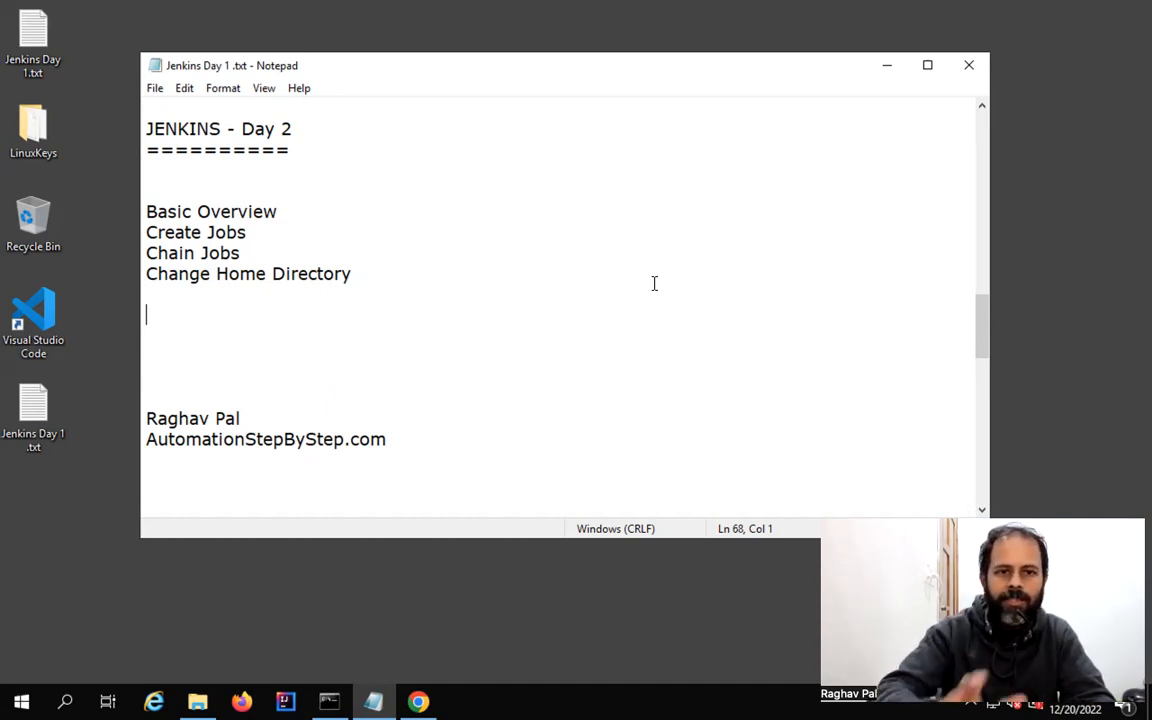